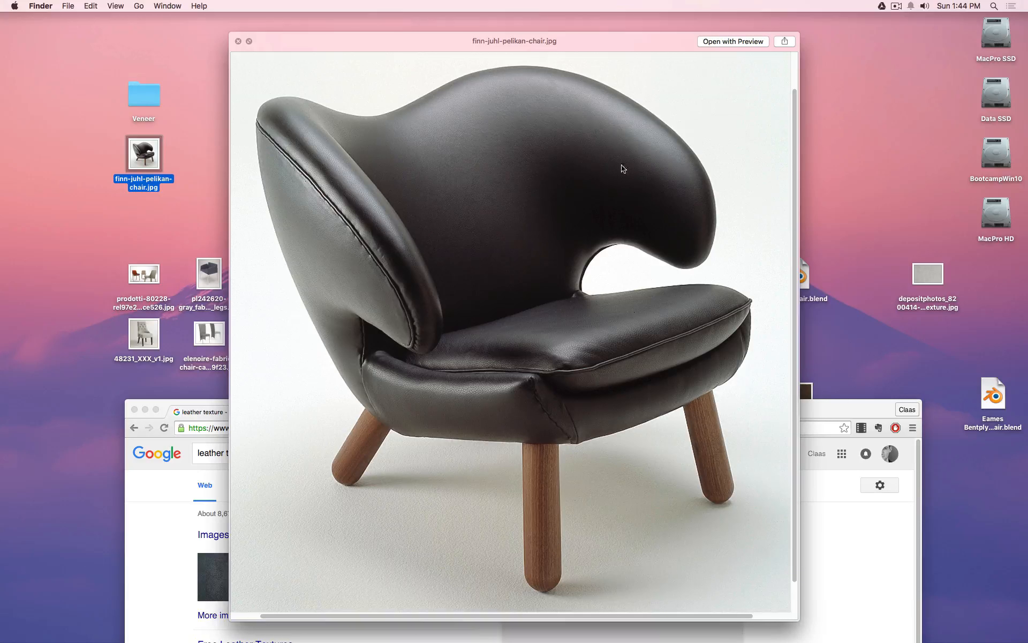
# Close the Pelikan chair photo preview and move the Chrome search window to the top of the screen.
pyautogui.press('space')
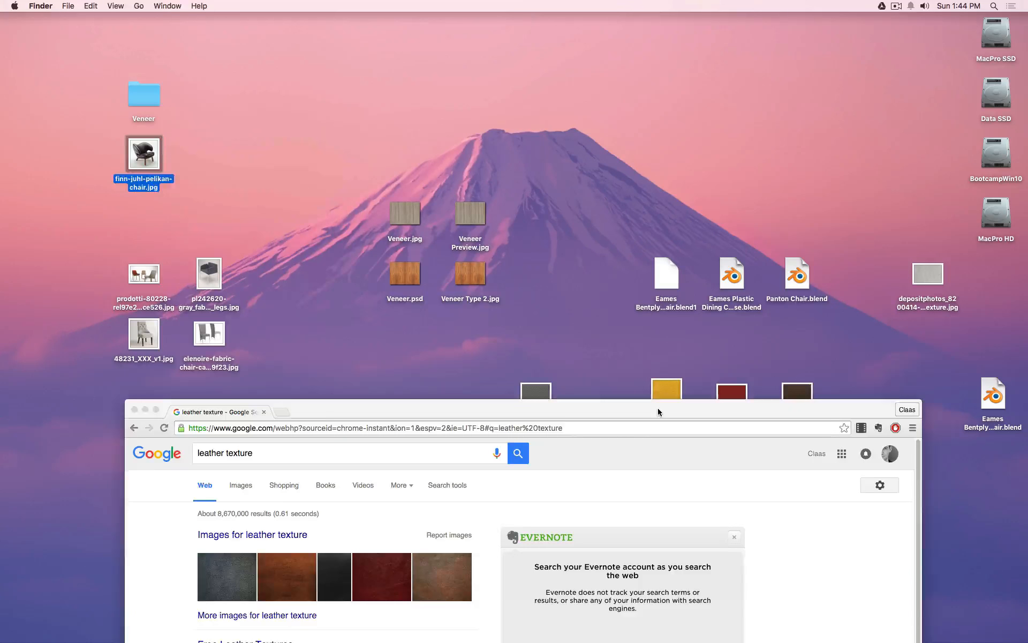
pyautogui.moveTo(658, 407); pyautogui.dragTo(583, 37)
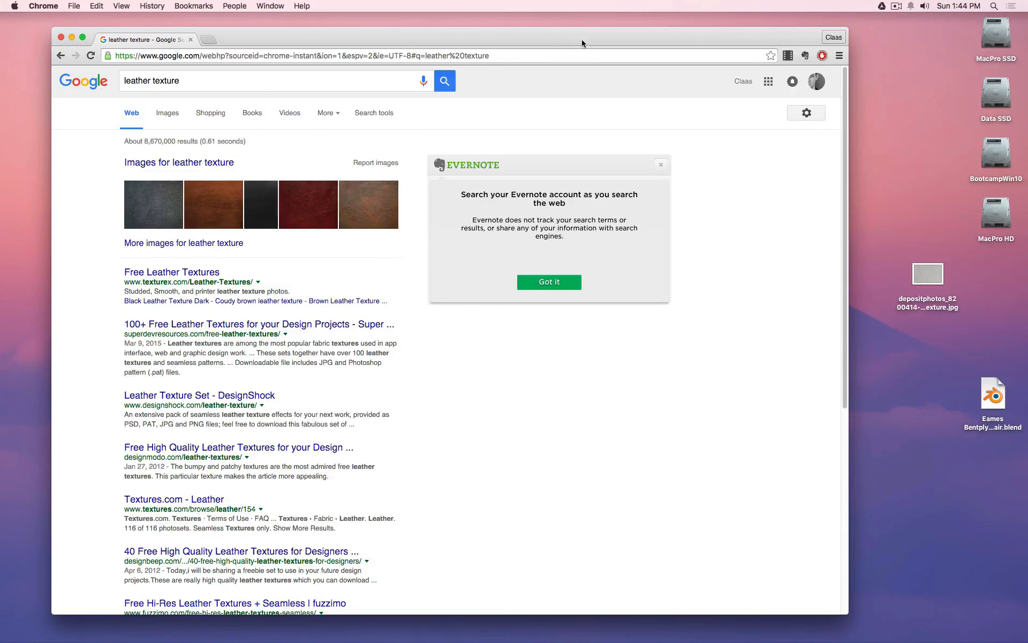
# Change the Google query to 'seamless leather texture' and switch to the Images results.
pyautogui.click(205, 83)
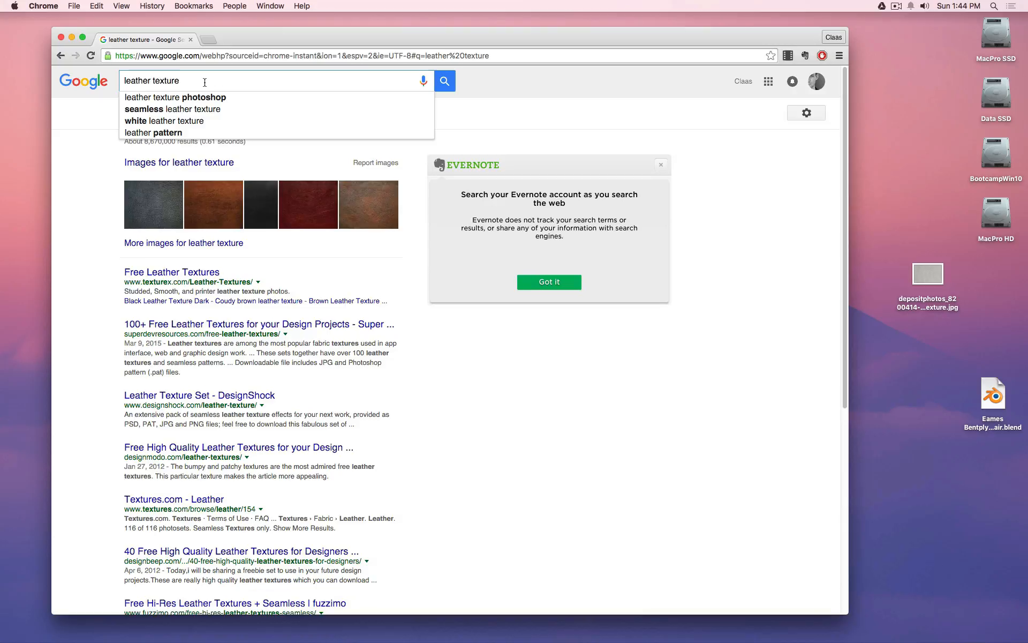
pyautogui.press('Escape')
pyautogui.press('Return')
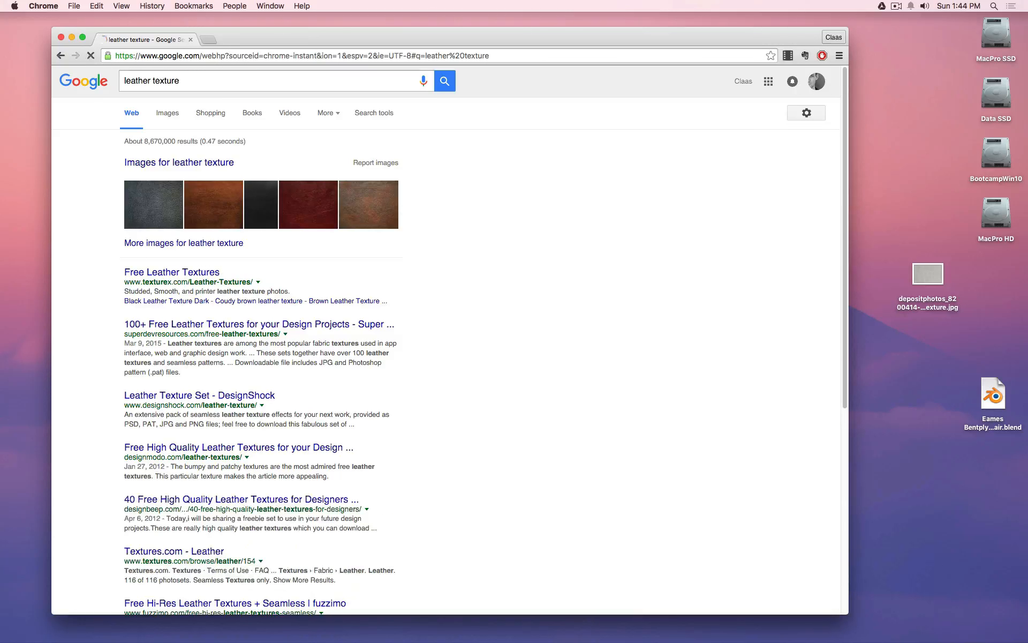
pyautogui.click(125, 80)
pyautogui.write('seamless')
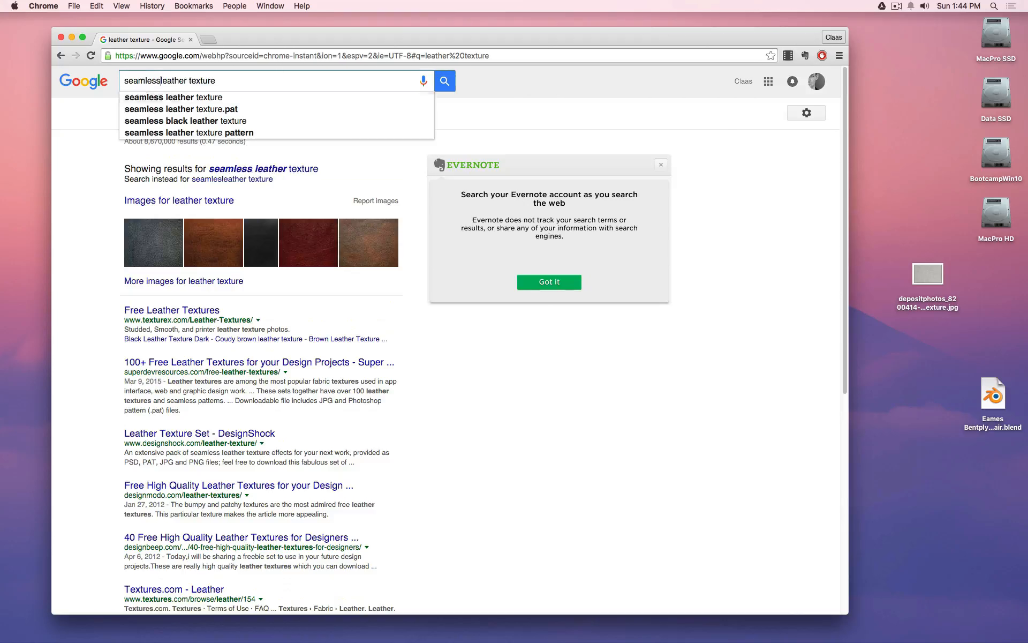
pyautogui.press('Return')
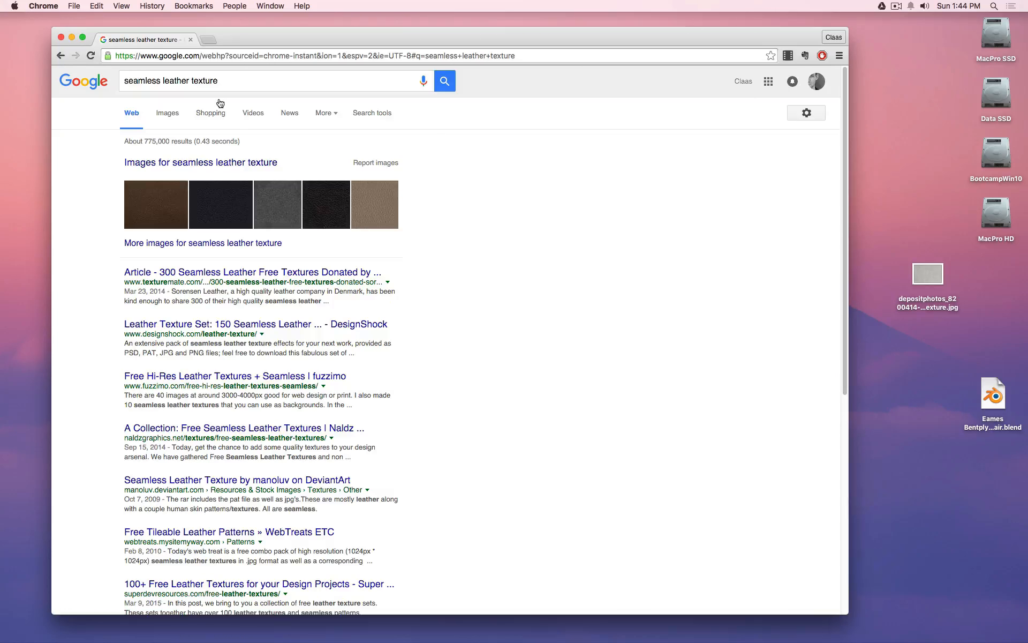
pyautogui.click(169, 113)
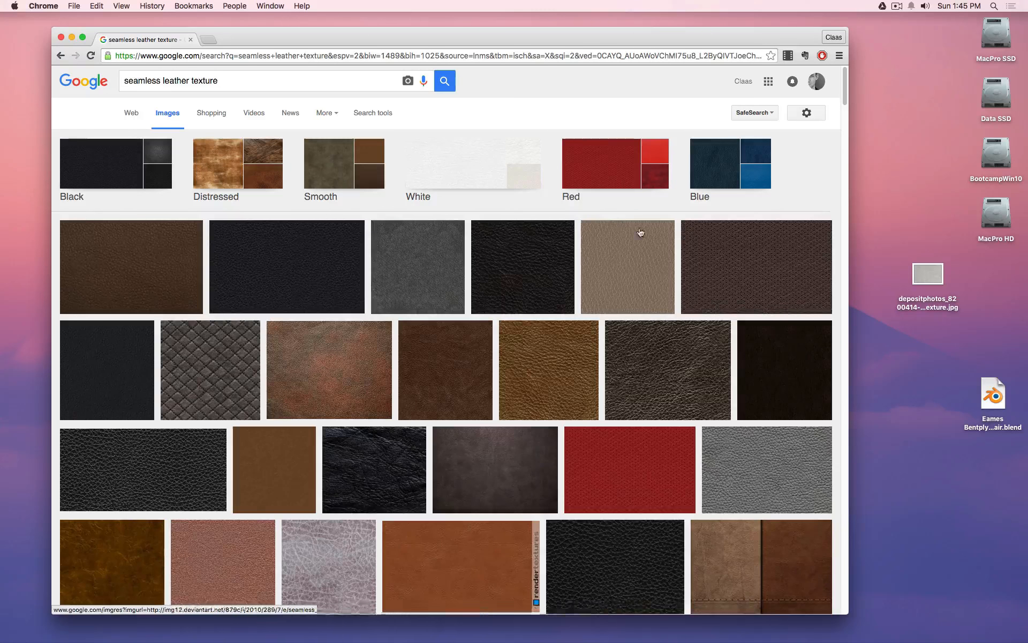
pyautogui.scroll(-4, 616, 374)
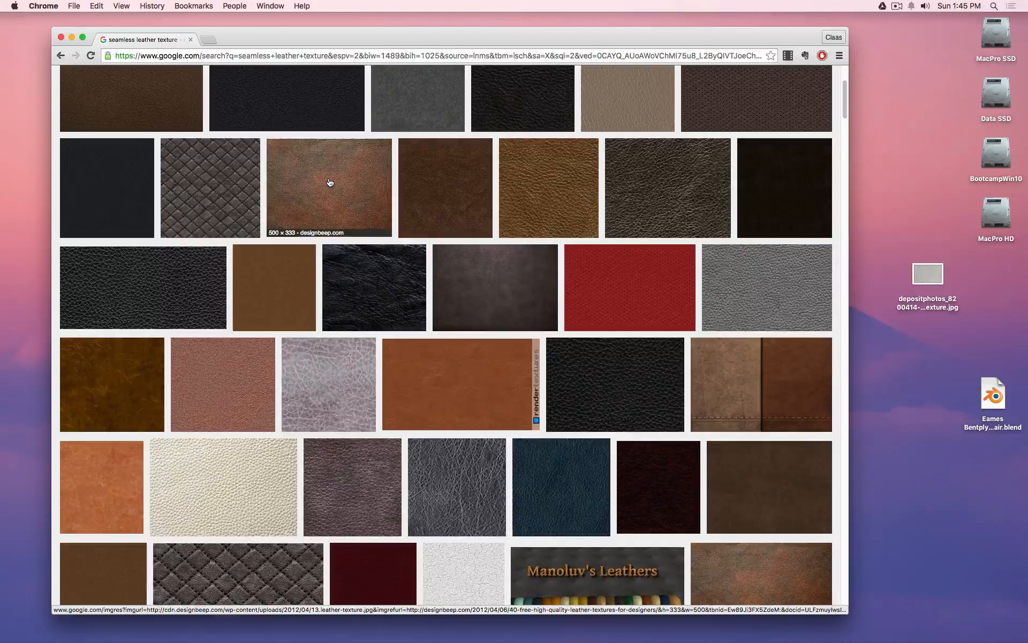
pyautogui.scroll(-7, 330, 183)
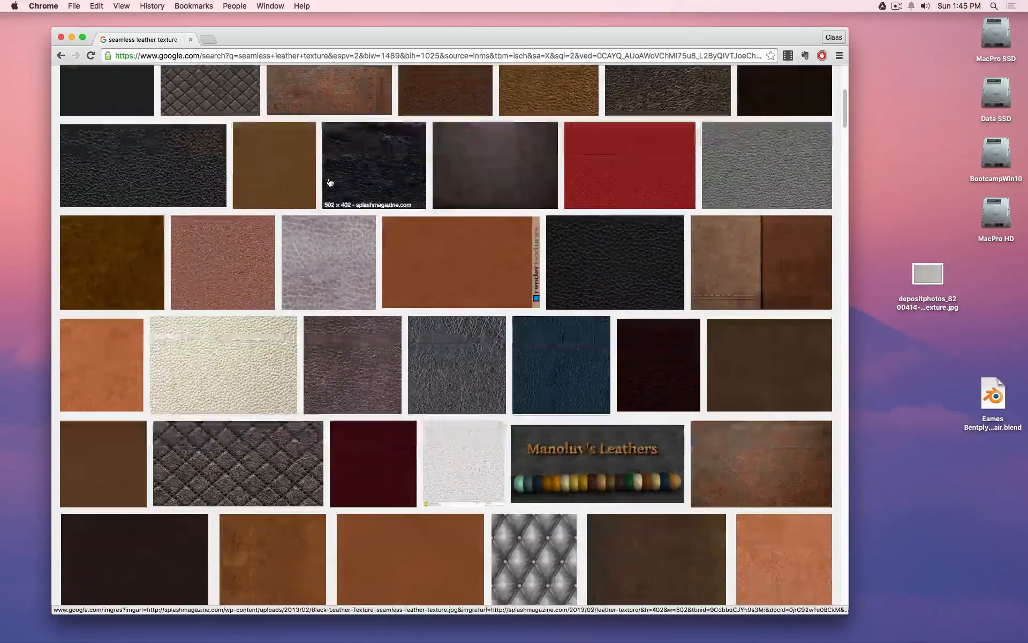
pyautogui.scroll(-2, 330, 183)
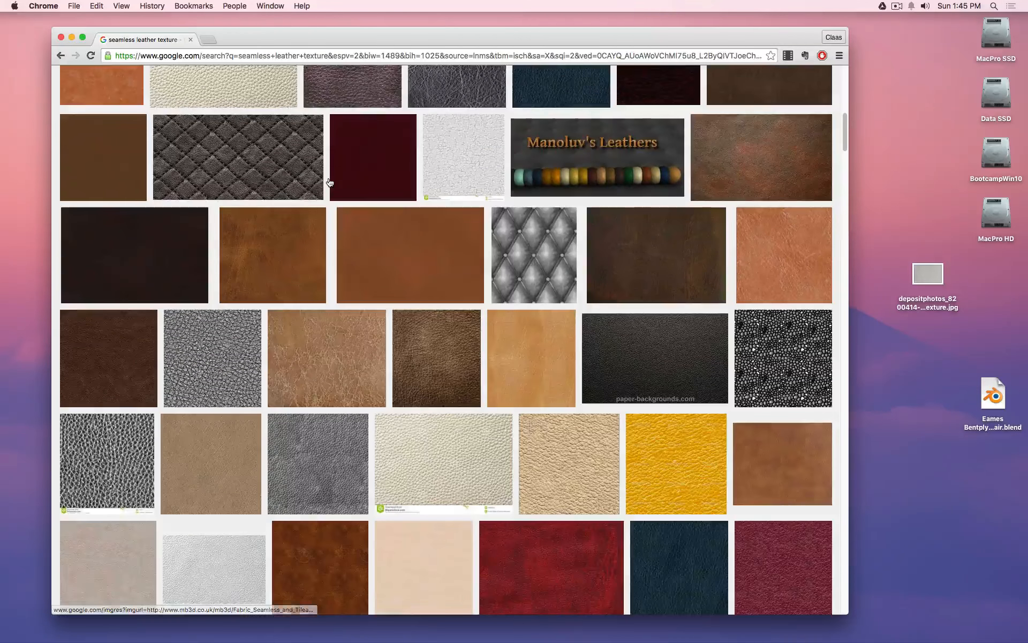
pyautogui.scroll(-2, 330, 182)
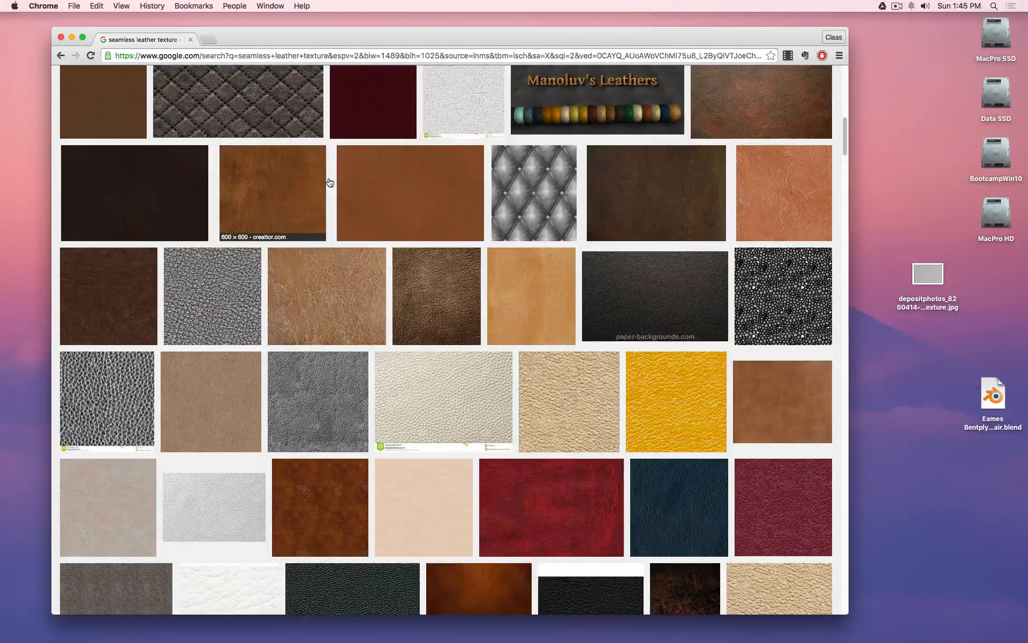
pyautogui.scroll(-3, 330, 183)
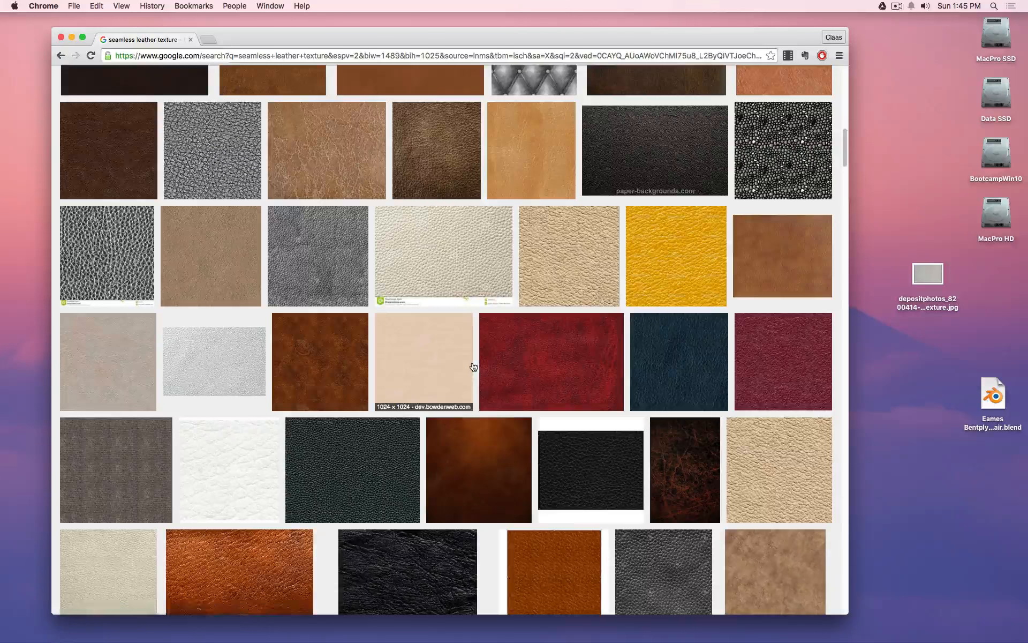
pyautogui.scroll(-1, 384, 349)
pyautogui.scroll(-2, 384, 349)
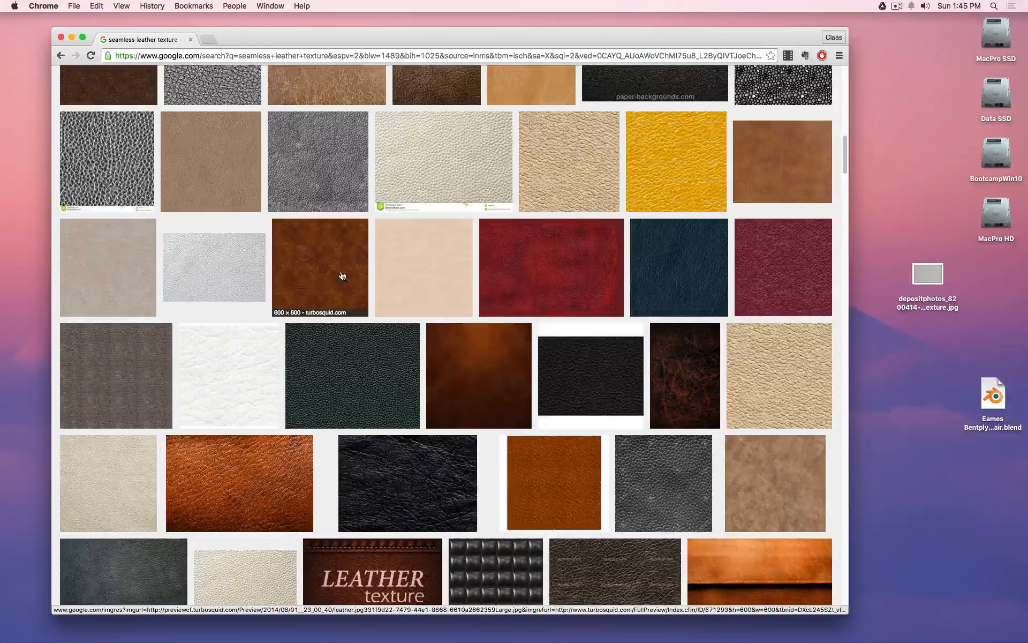
pyautogui.click(458, 181)
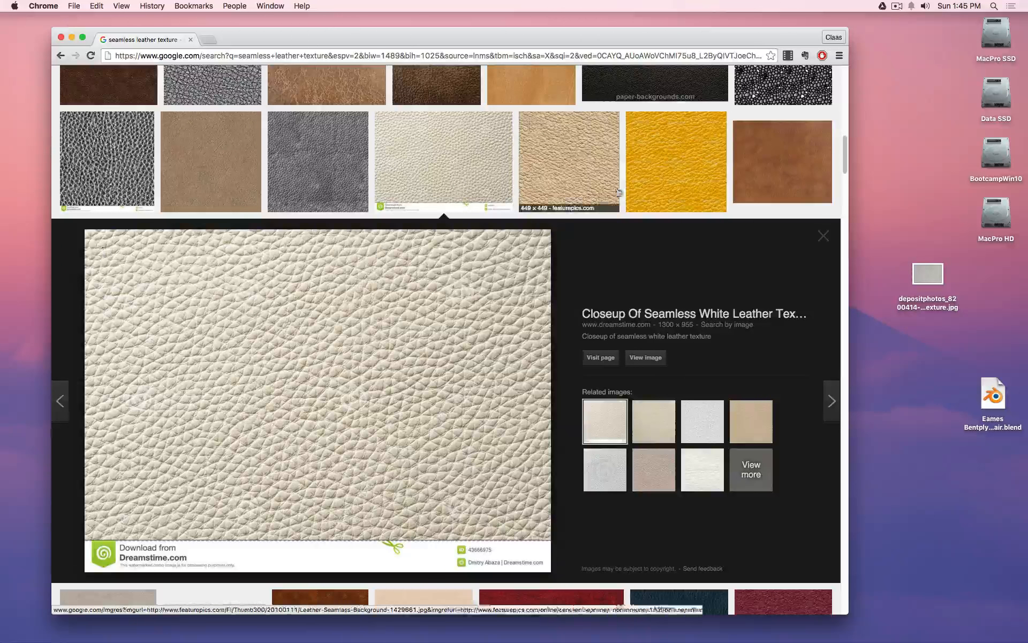
pyautogui.click(569, 170)
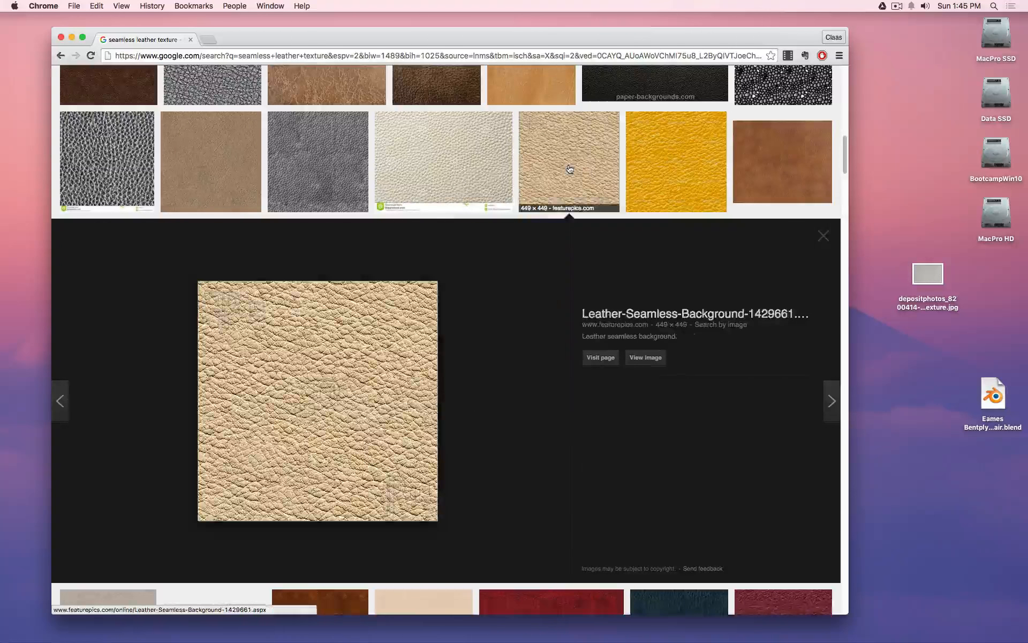
pyautogui.click(662, 171)
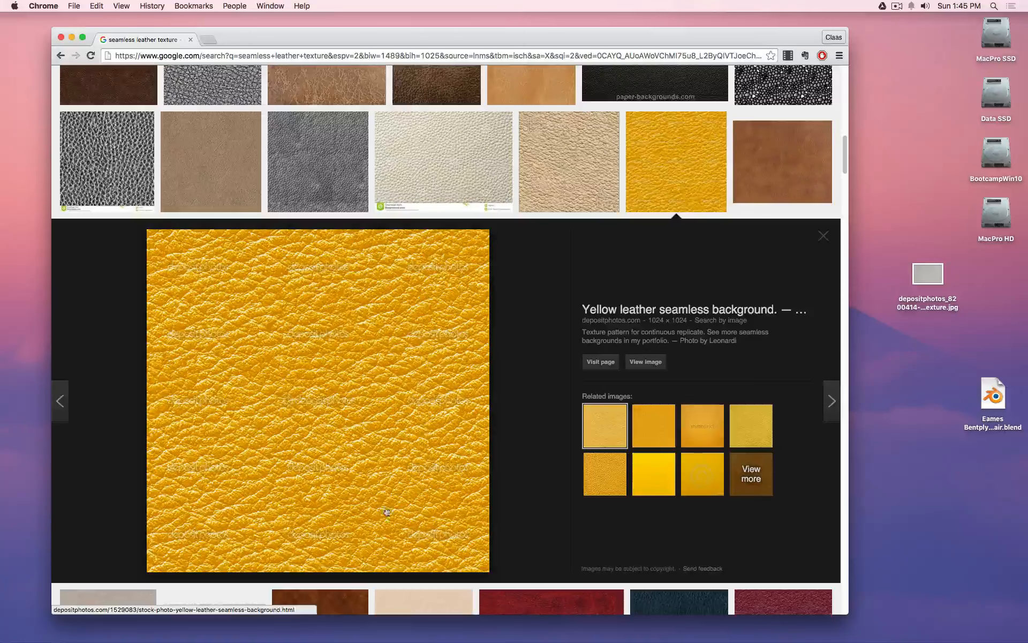
pyautogui.click(647, 435)
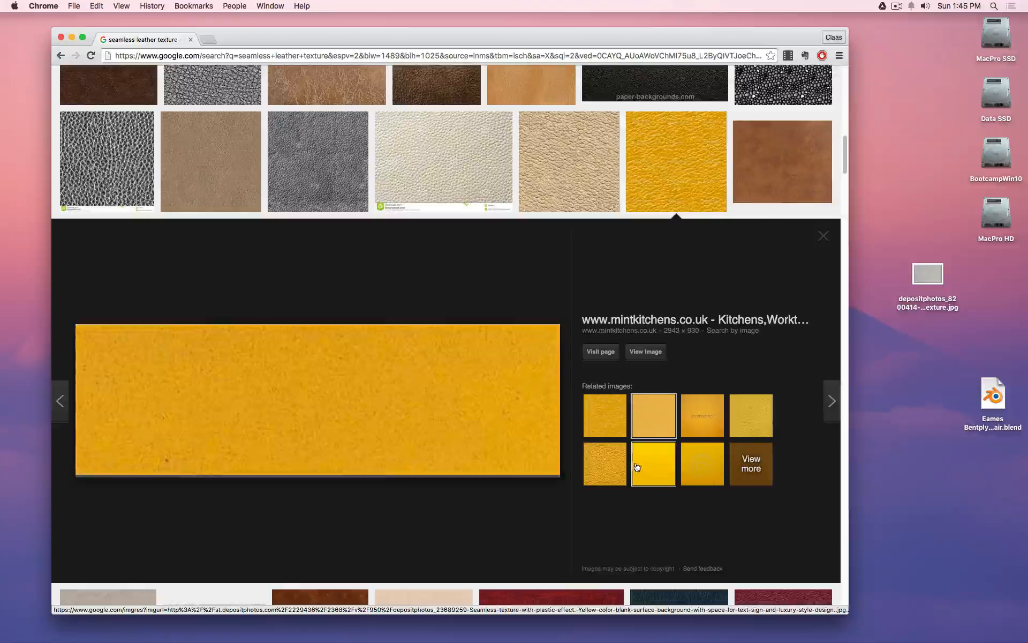
pyautogui.click(644, 471)
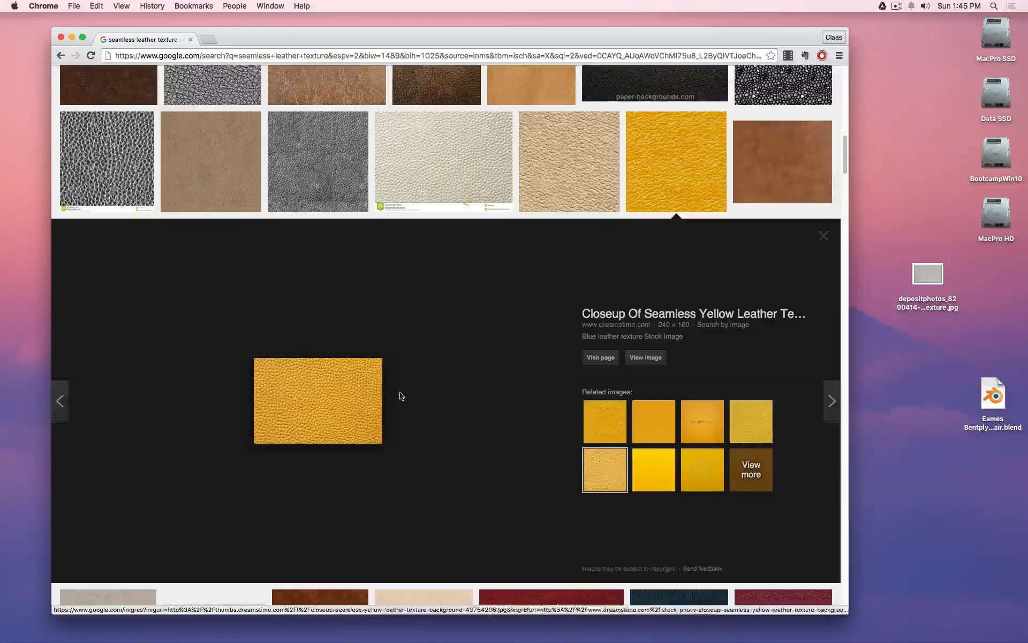
pyautogui.scroll(10, 399, 394)
pyautogui.scroll(10, 389, 397)
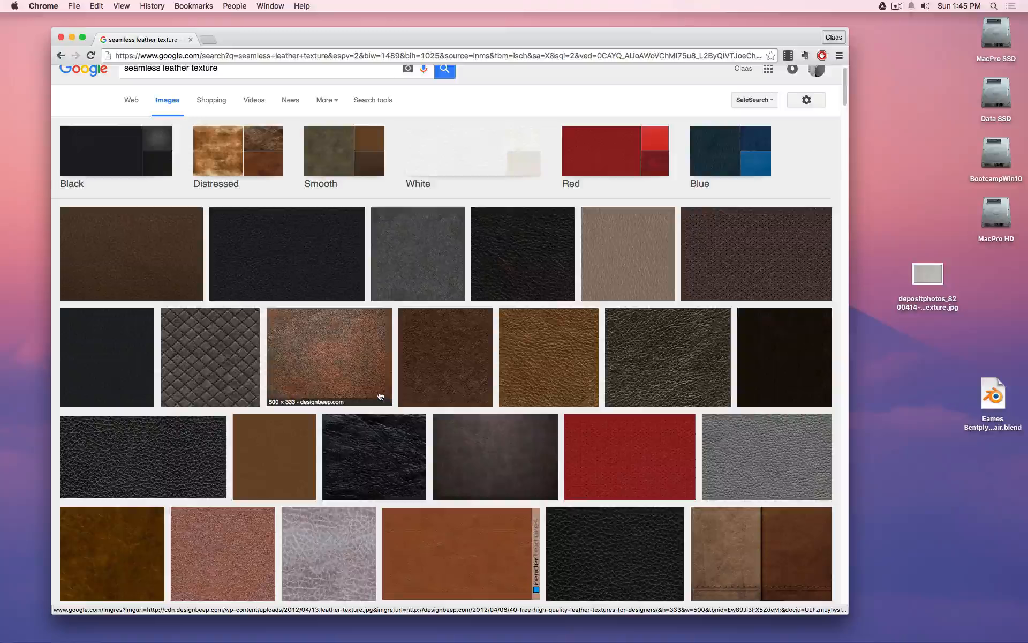
# Browse the leather image results, previewing the black, grey and green leather textures.
pyautogui.scroll(-3, 377, 396)
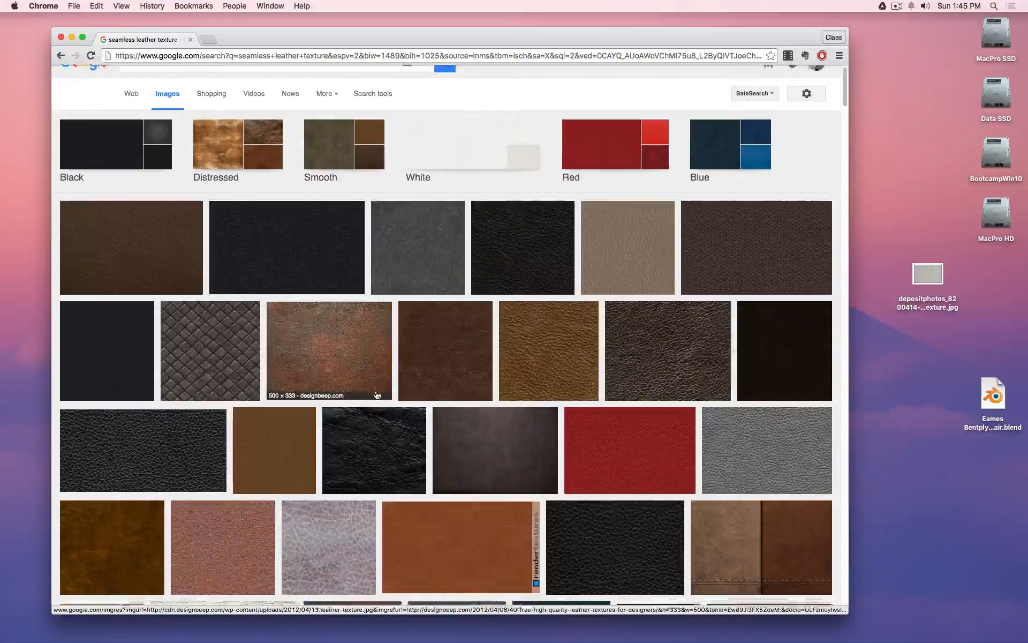
pyautogui.scroll(-6, 377, 395)
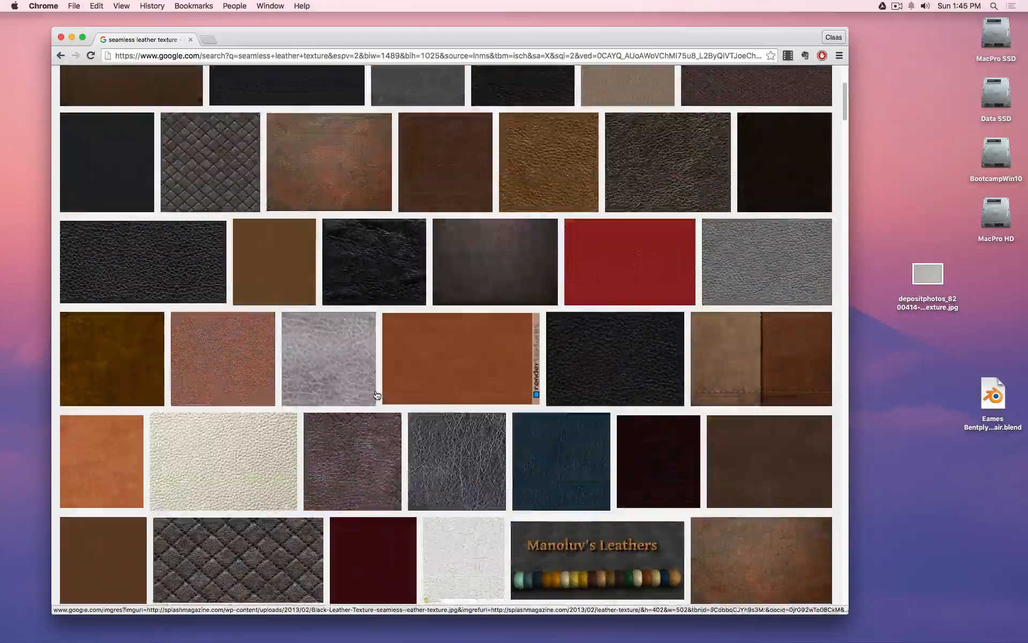
pyautogui.click(604, 376)
pyautogui.scroll(7, 647, 365)
pyautogui.click(714, 200)
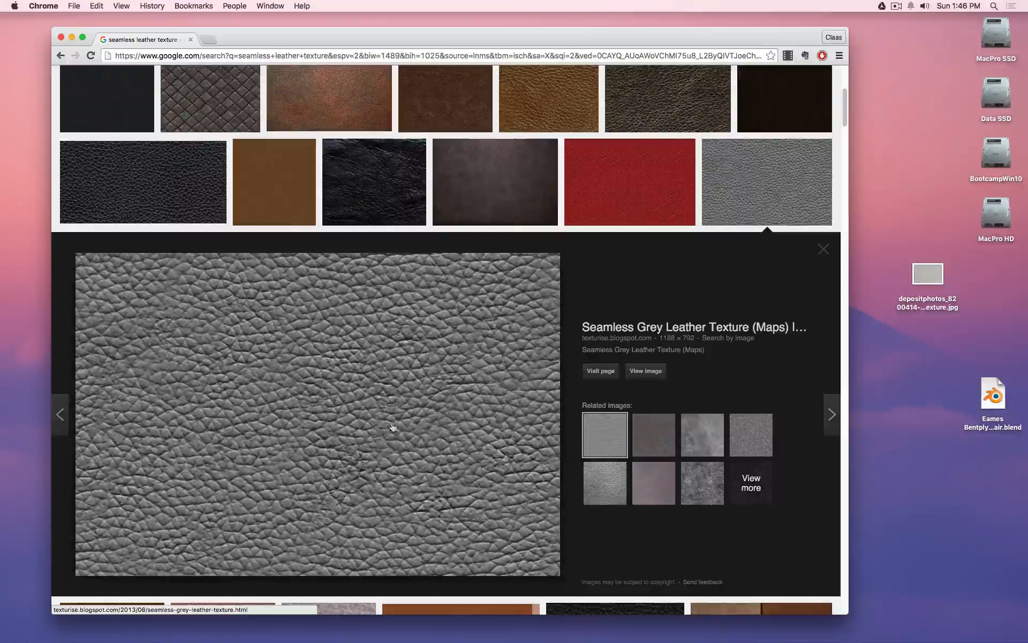
pyautogui.scroll(-10, 375, 402)
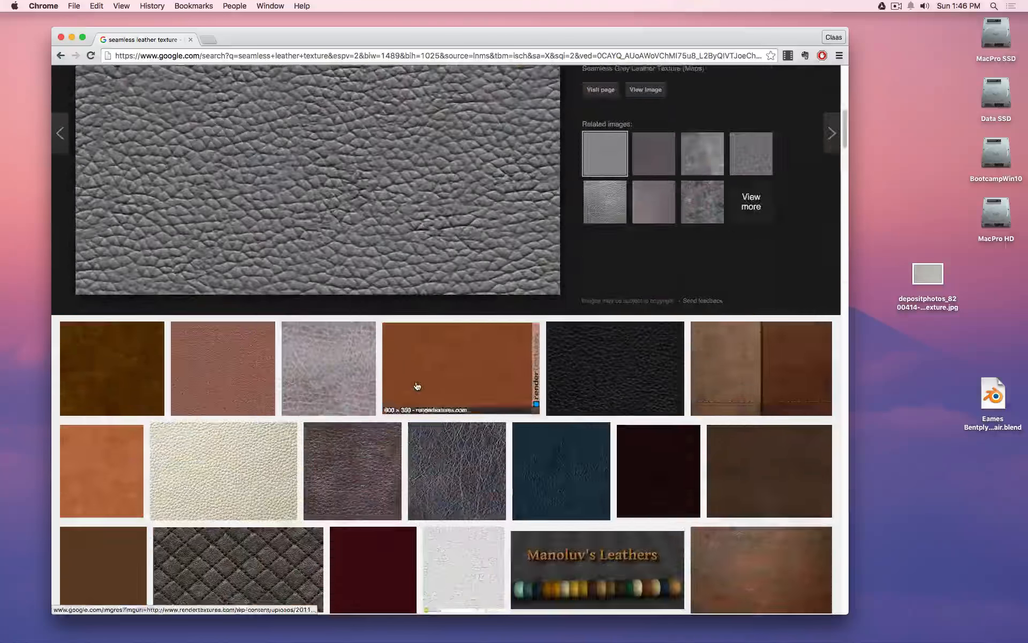
pyautogui.scroll(-12, 417, 386)
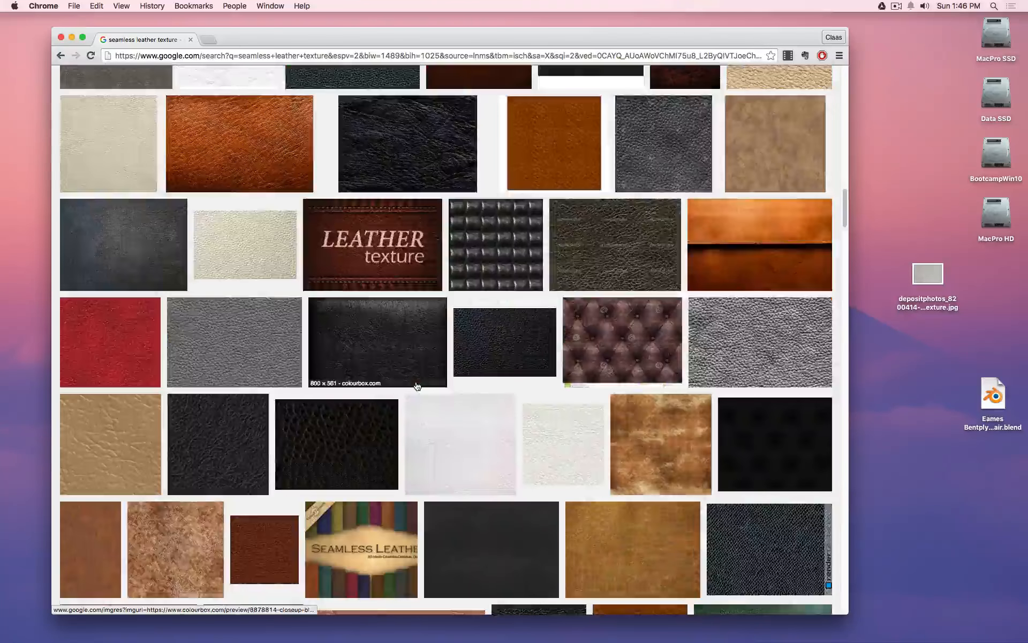
pyautogui.scroll(-5, 417, 385)
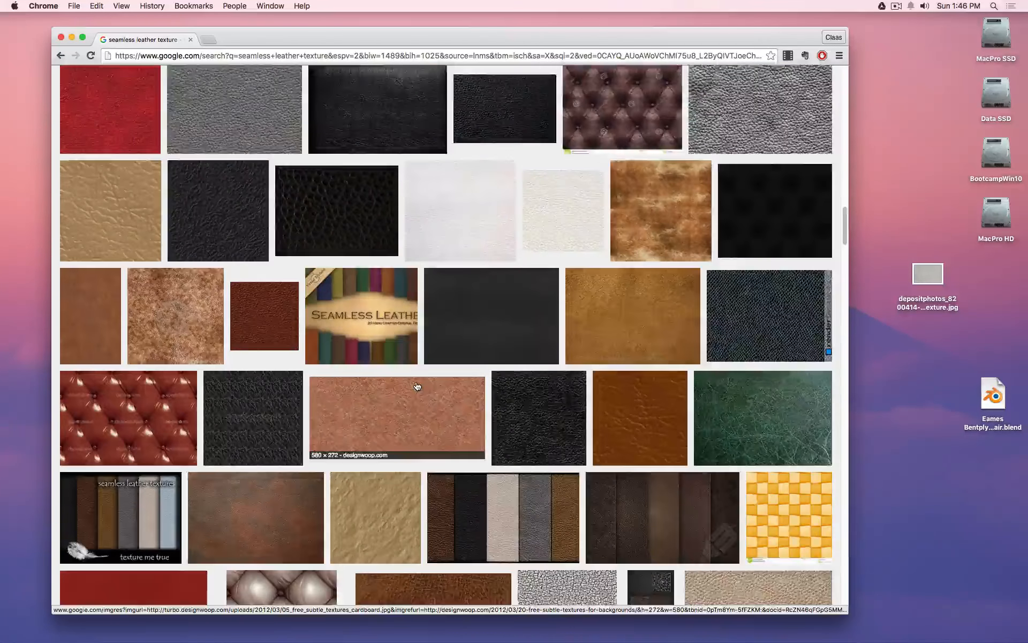
pyautogui.scroll(-3, 417, 386)
pyautogui.scroll(-2, 417, 386)
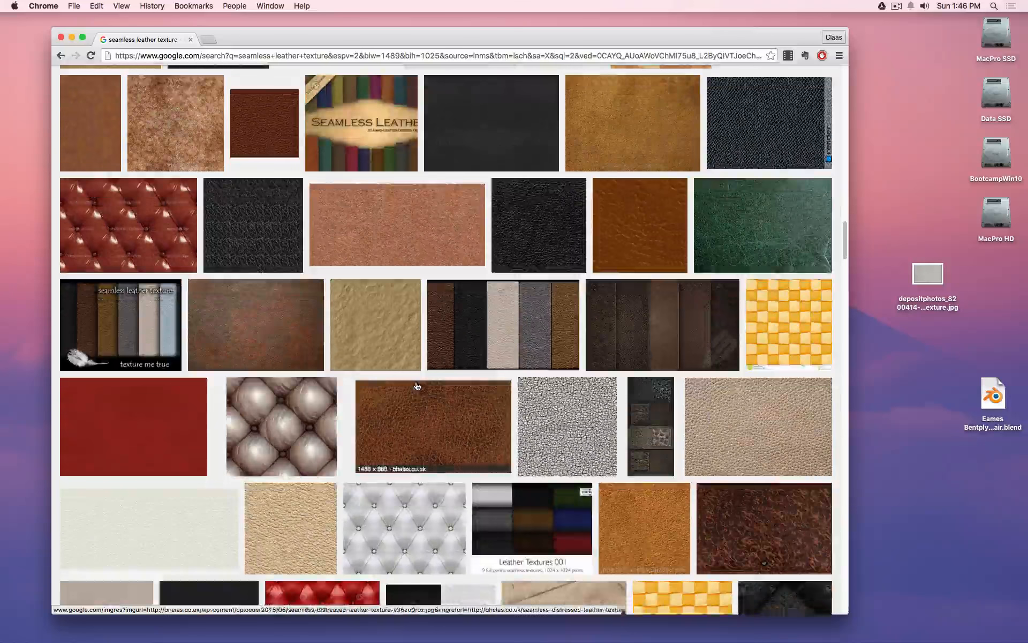
pyautogui.click(755, 259)
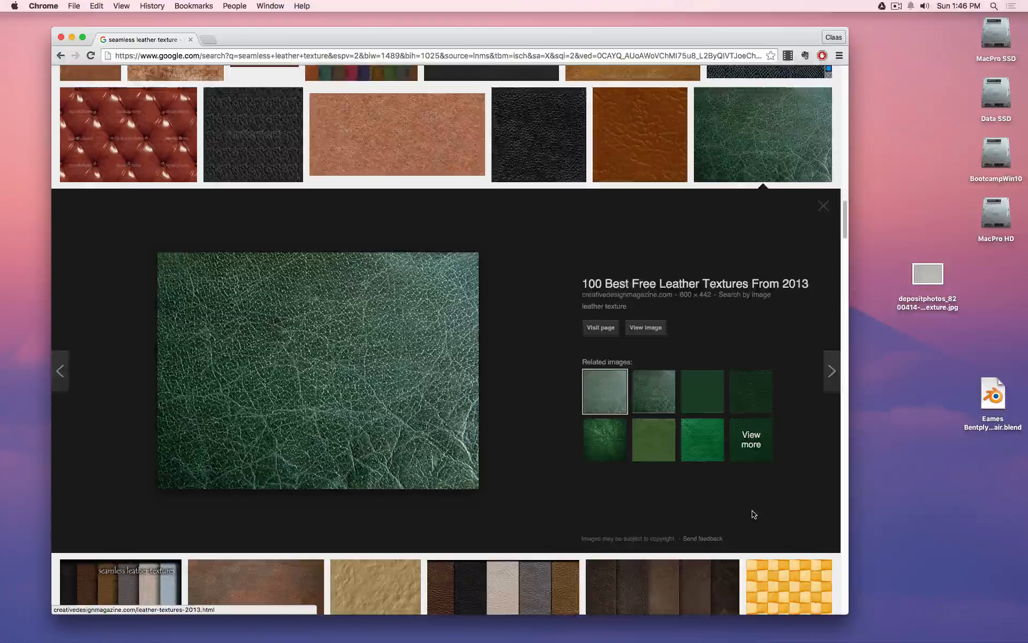
# Open a larger preview of the dark leather texture, then hide Chrome to reveal the desktop.
pyautogui.scroll(-10, 755, 515)
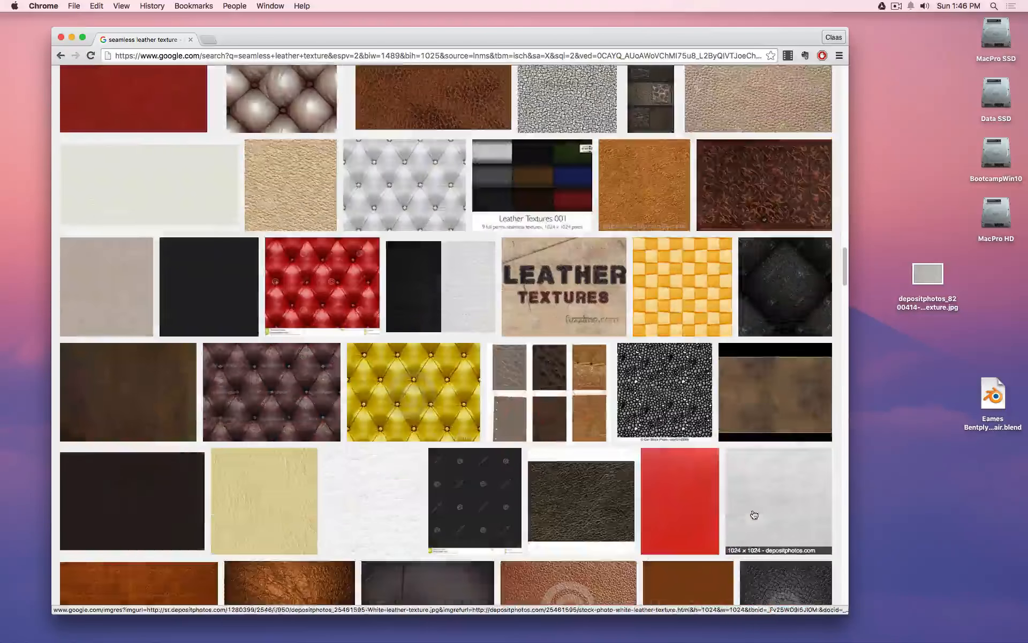
pyautogui.scroll(-5, 753, 515)
pyautogui.scroll(-10, 750, 513)
pyautogui.scroll(20, 750, 514)
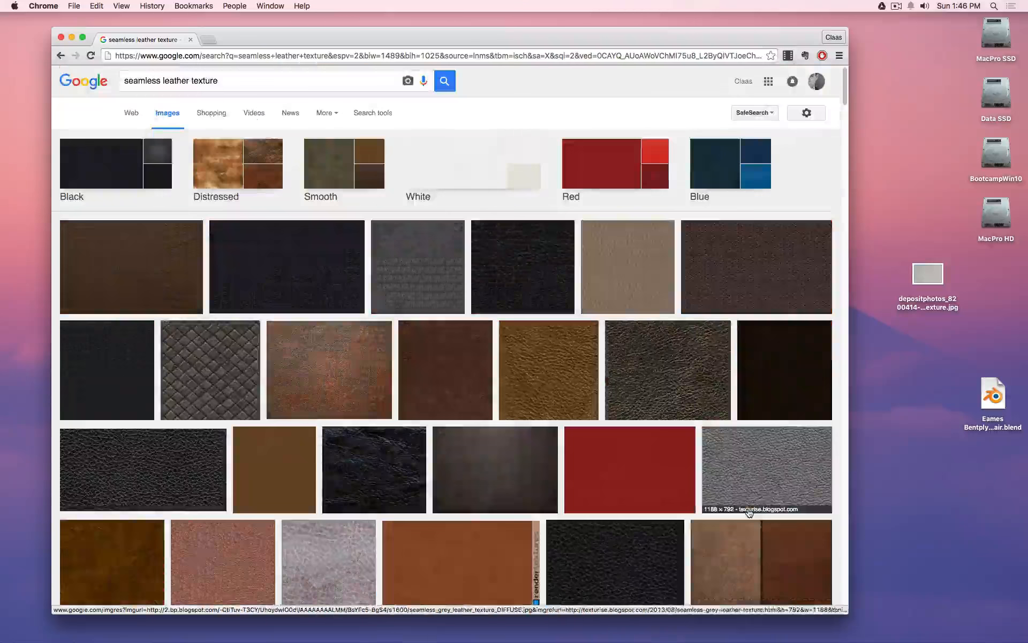
pyautogui.click(536, 369)
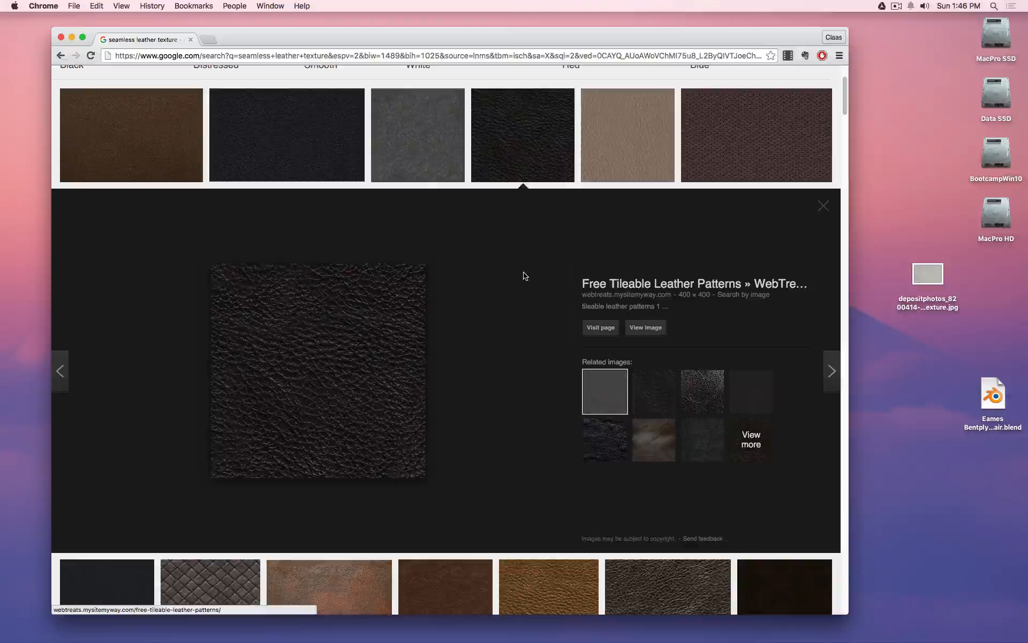
pyautogui.press('super+h')
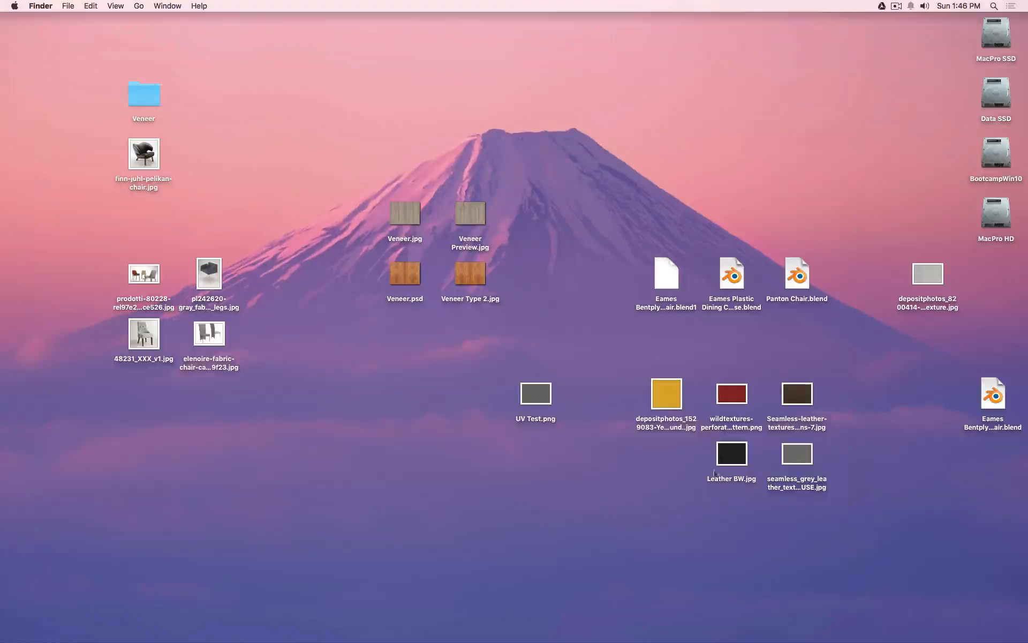
# Quick Look through the downloaded leather textures on the desktop, ending on Leather BW.jpg.
pyautogui.click(668, 396)
pyautogui.press('space')
pyautogui.press('Right')
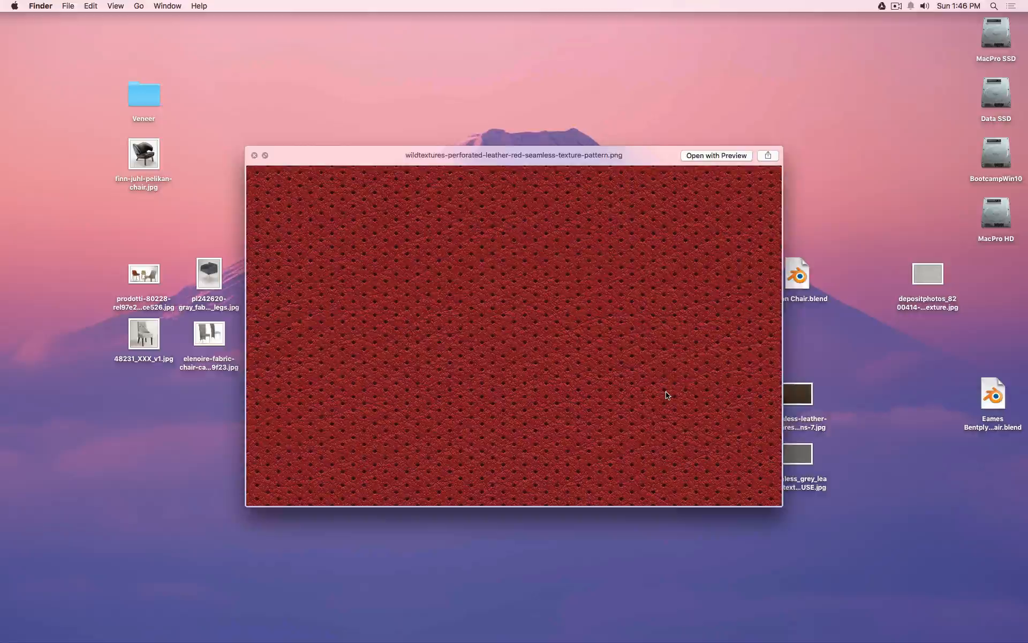
pyautogui.press('Right')
pyautogui.press('Down')
pyautogui.press('Left')
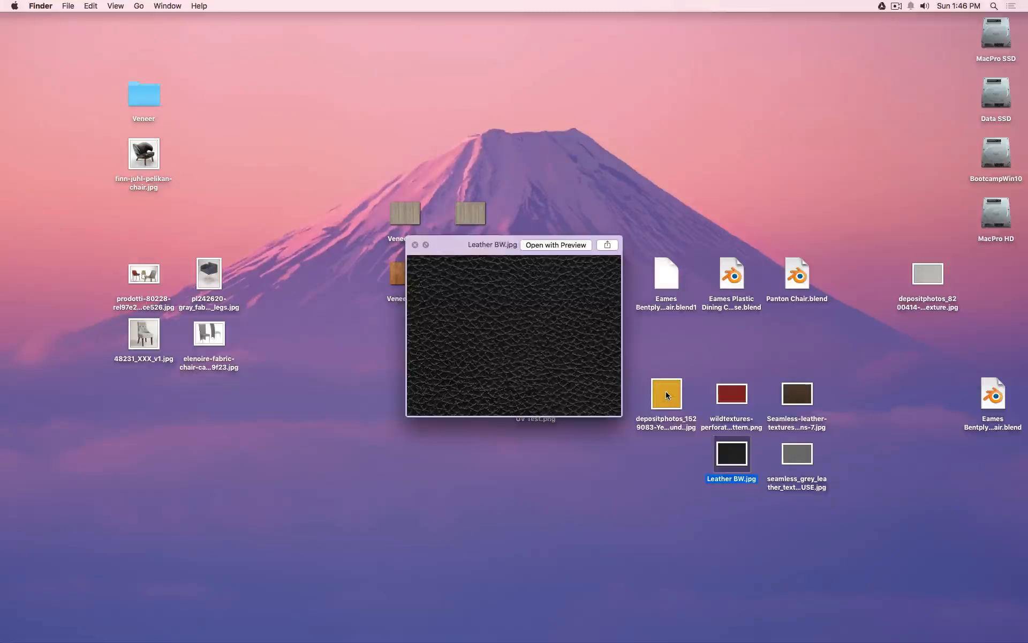
pyautogui.press('Right')
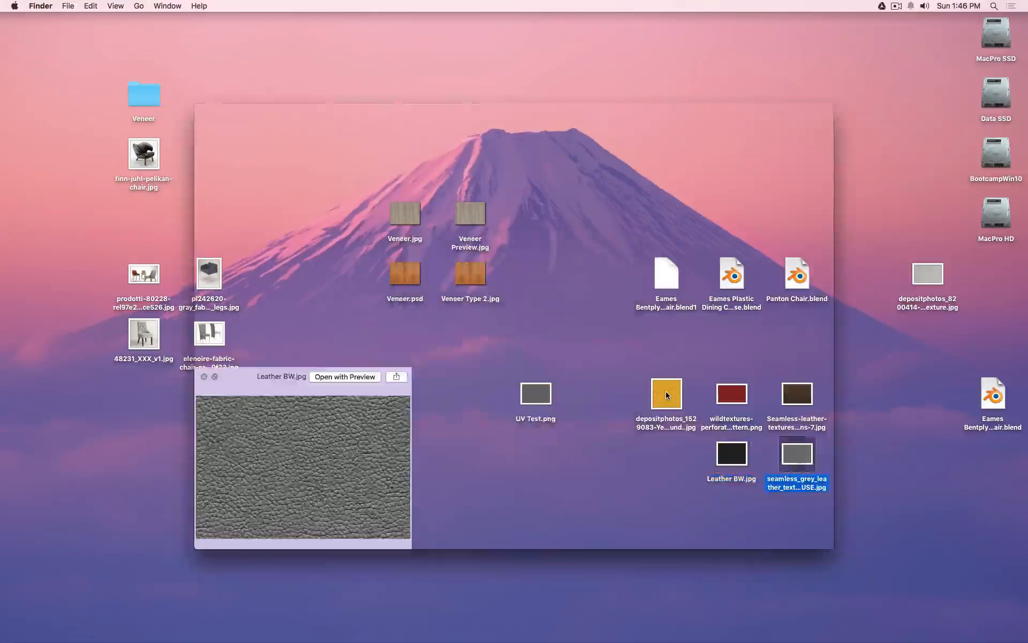
pyautogui.press('Left')
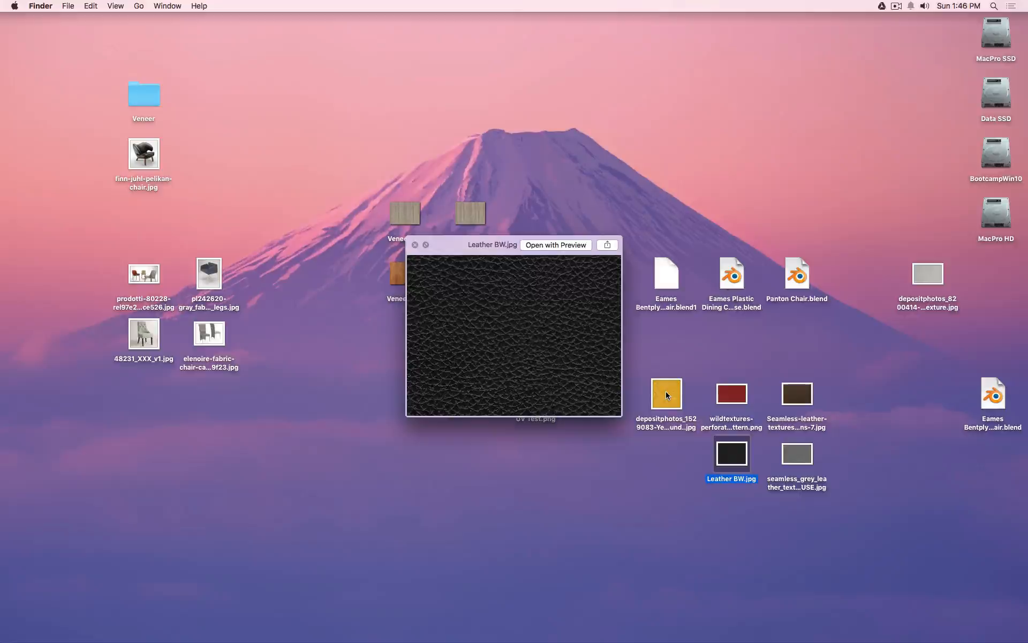
# Close the texture preview and bring Blender to the front.
pyautogui.press('space')
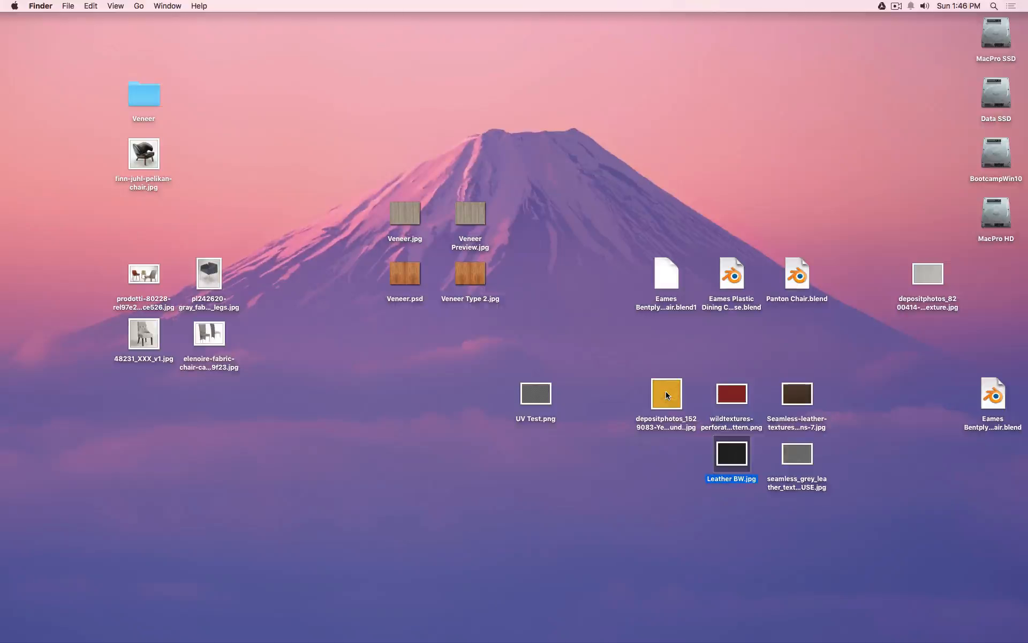
pyautogui.moveTo(600, 616)
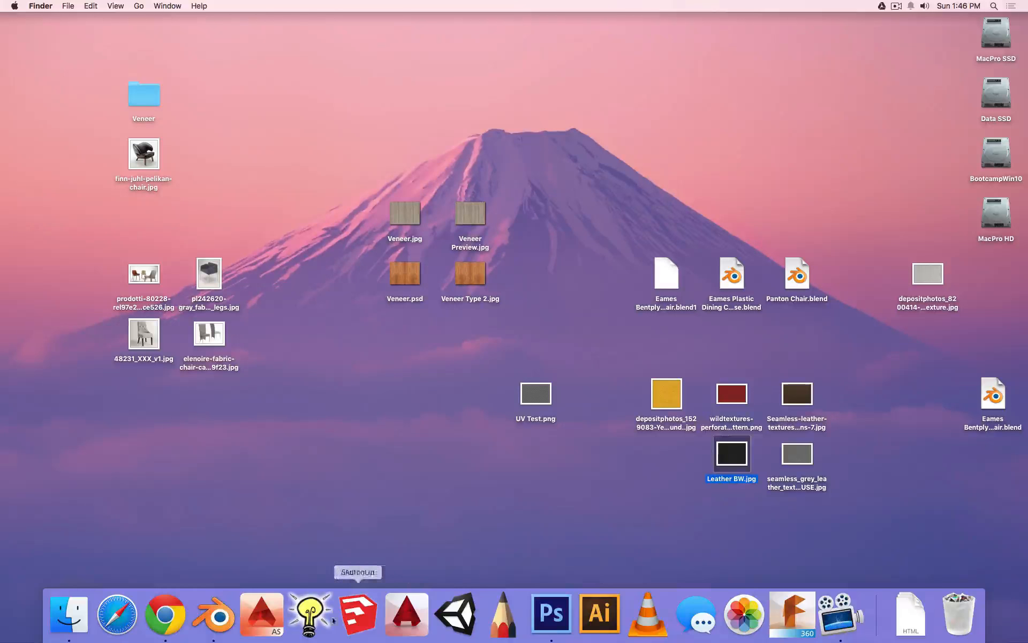
pyautogui.click(224, 617)
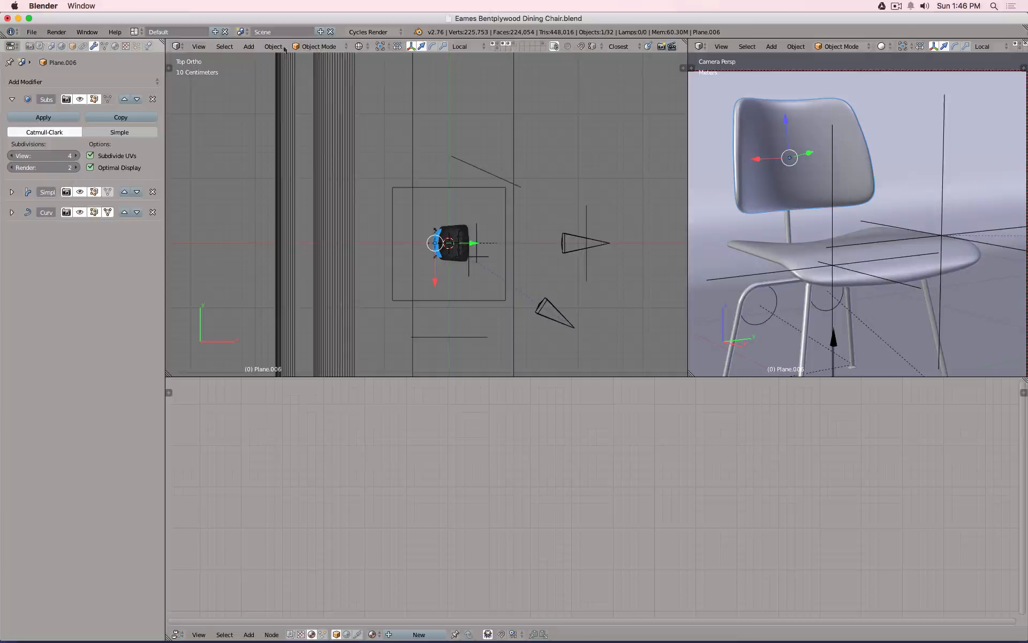
# Turn the left editor into a UV/Image Editor showing Veneer Preview.jpg.
pyautogui.click(176, 46)
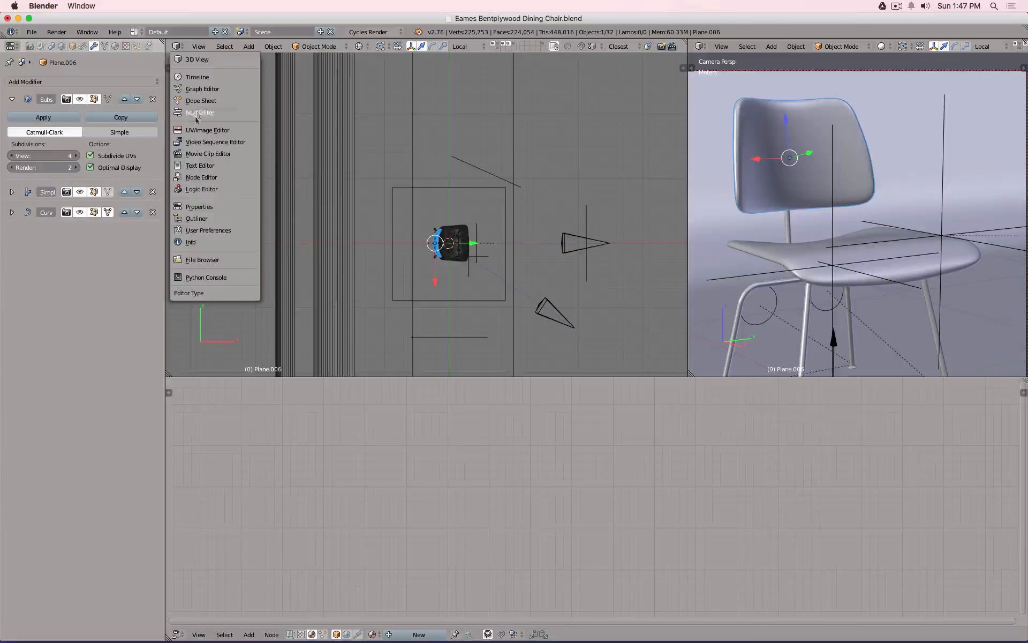
pyautogui.click(195, 130)
pyautogui.scroll(-3, 509, 163)
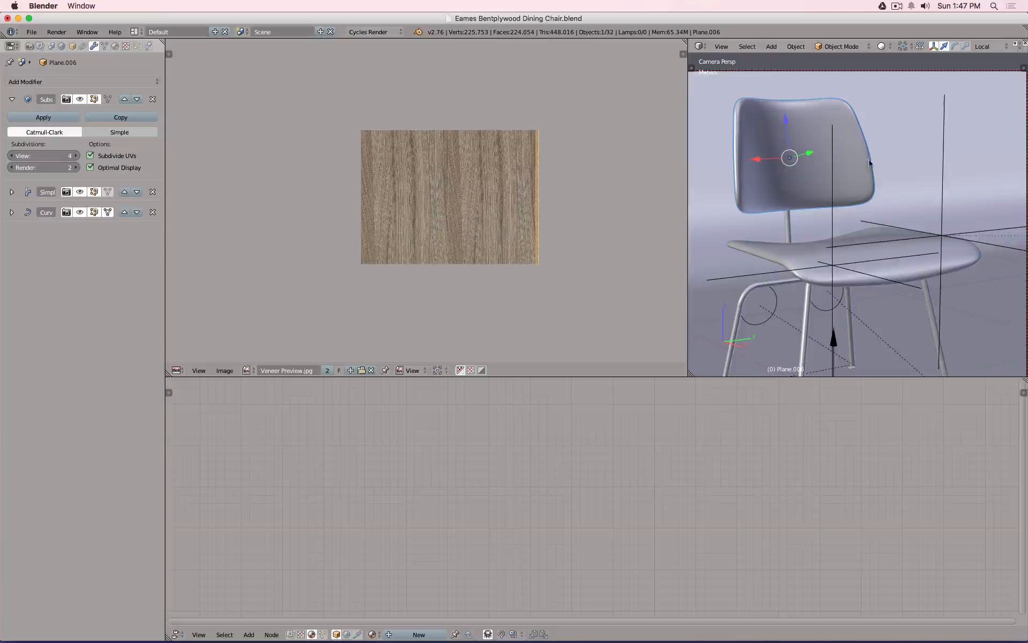
pyautogui.scroll(-4, 803, 196)
pyautogui.scroll(2, 852, 158)
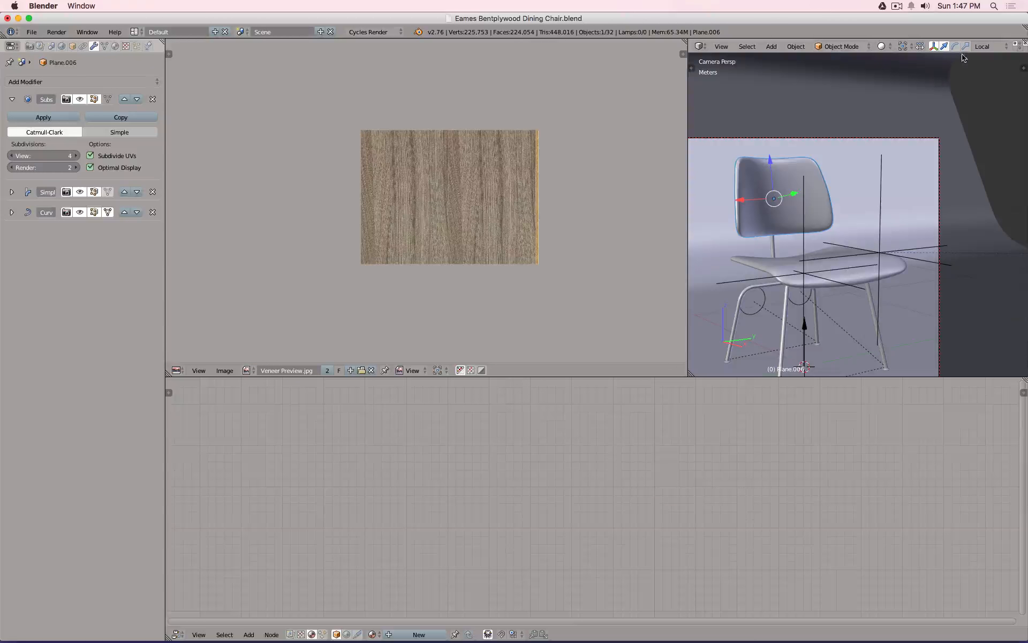
pyautogui.scroll(-5, 943, 46)
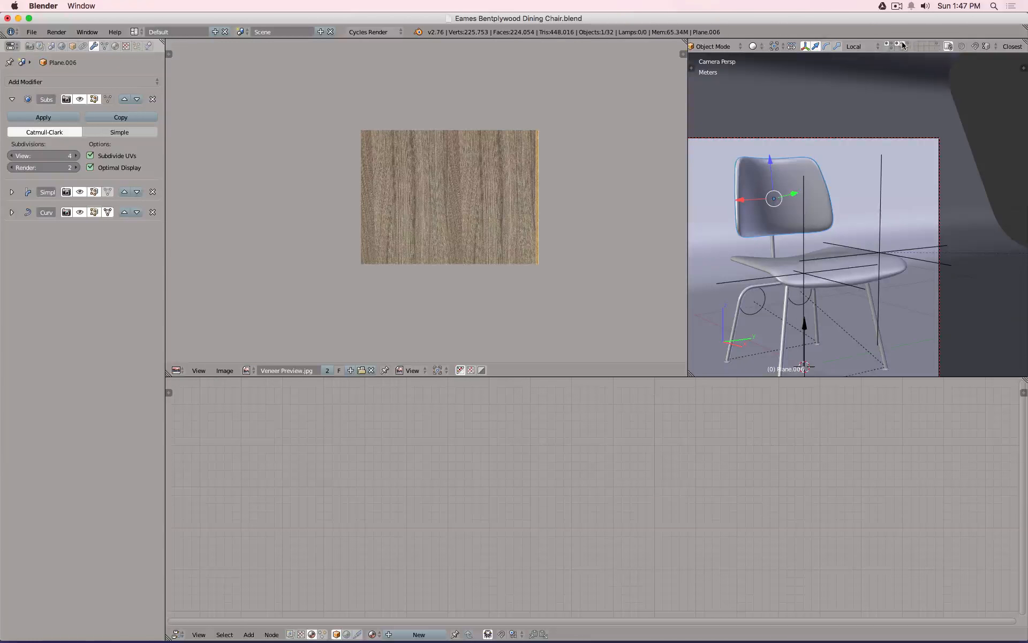
# Show only the seat and back layer, orbit to the backrest and enter Edit Mode.
pyautogui.click(903, 45)
pyautogui.moveTo(882, 208); pyautogui.dragTo(951, 196, button='middle')
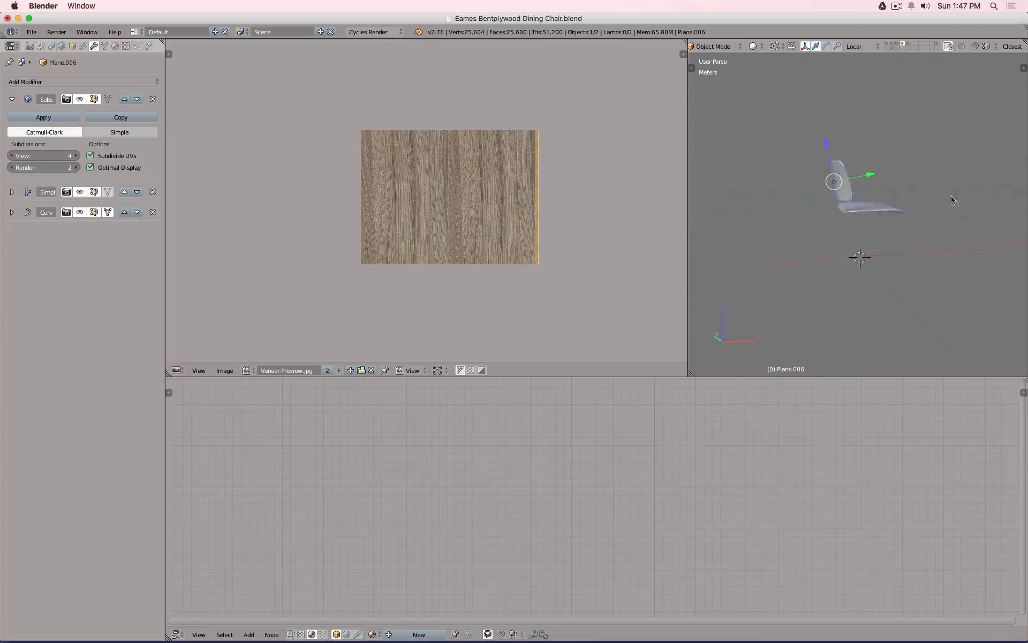
pyautogui.scroll(5, 840, 202)
pyautogui.moveTo(840, 200); pyautogui.dragTo(823, 211, button='middle')
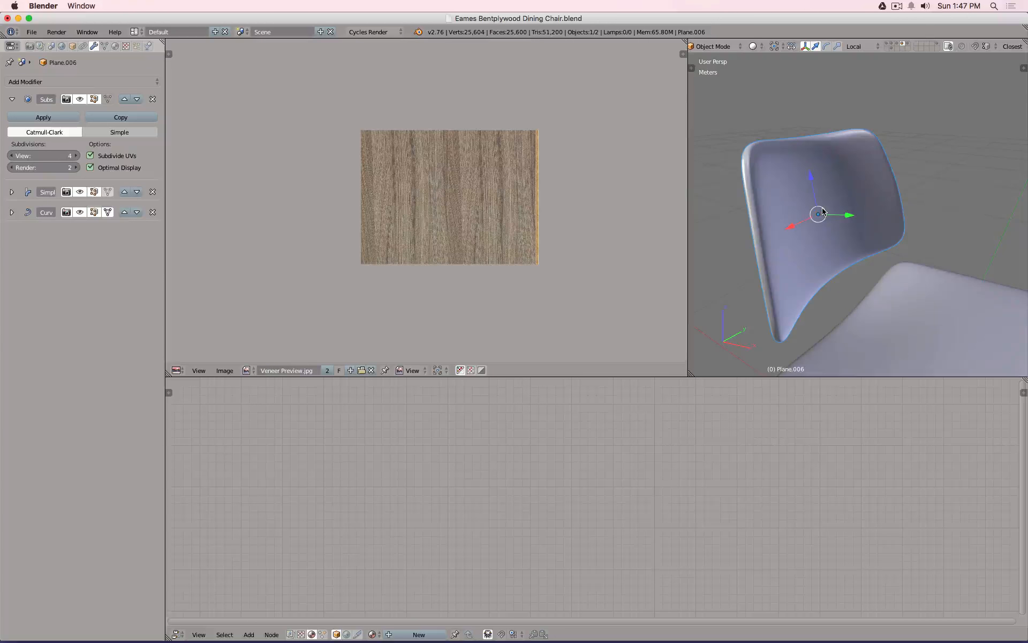
pyautogui.press('Tab')
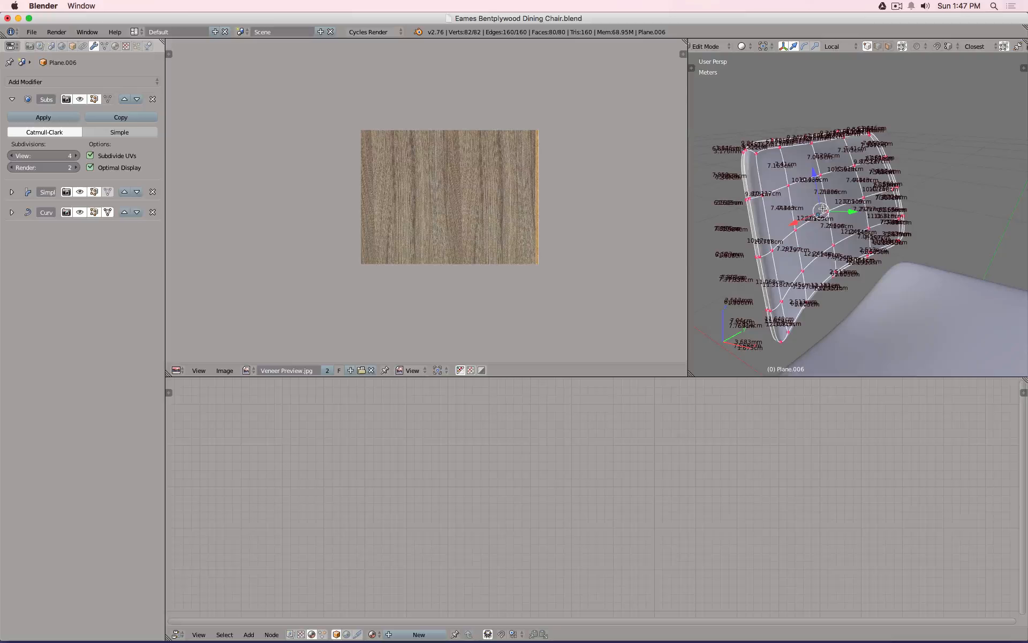
# Turn off the Edge Info Length labels in the properties sidebar.
pyautogui.press('n')
pyautogui.scroll(-10, 853, 297)
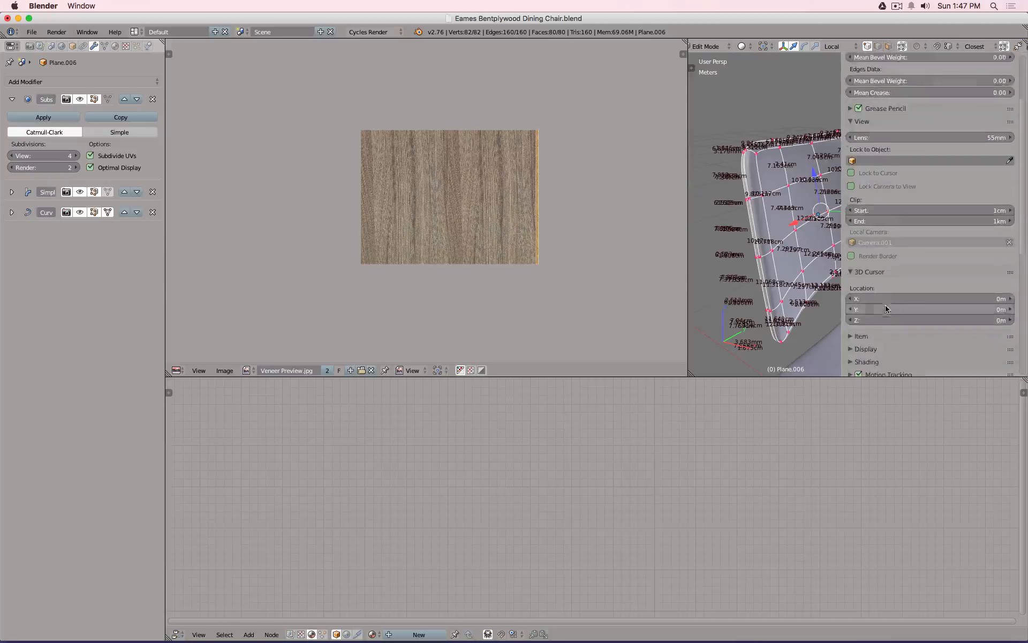
pyautogui.click(852, 373)
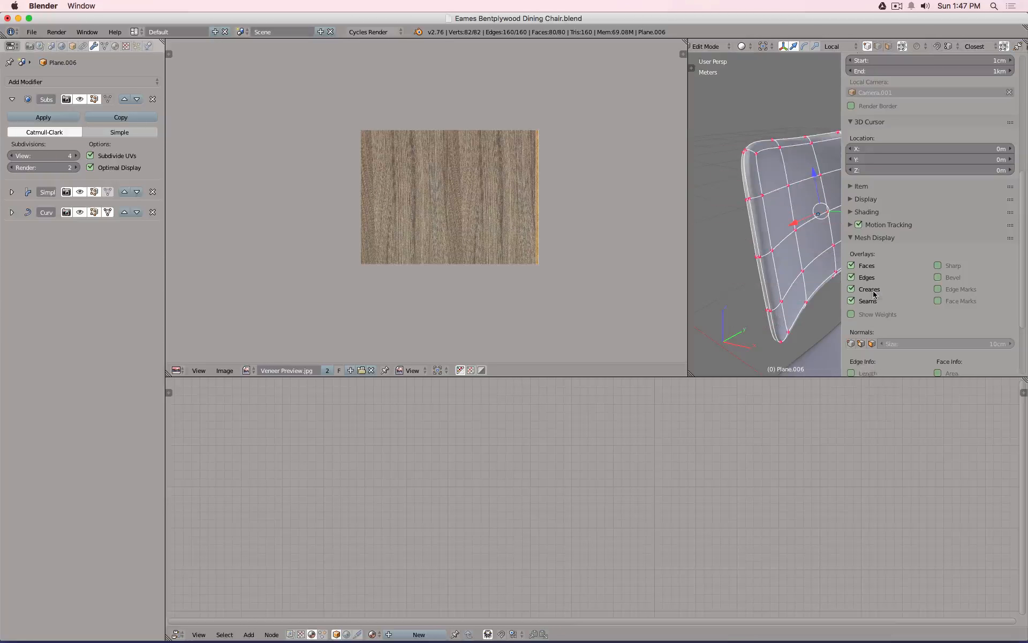
pyautogui.press('n')
# In edge select mode, select the backrest's top, side and remaining rim edge loops.
pyautogui.click(877, 48)
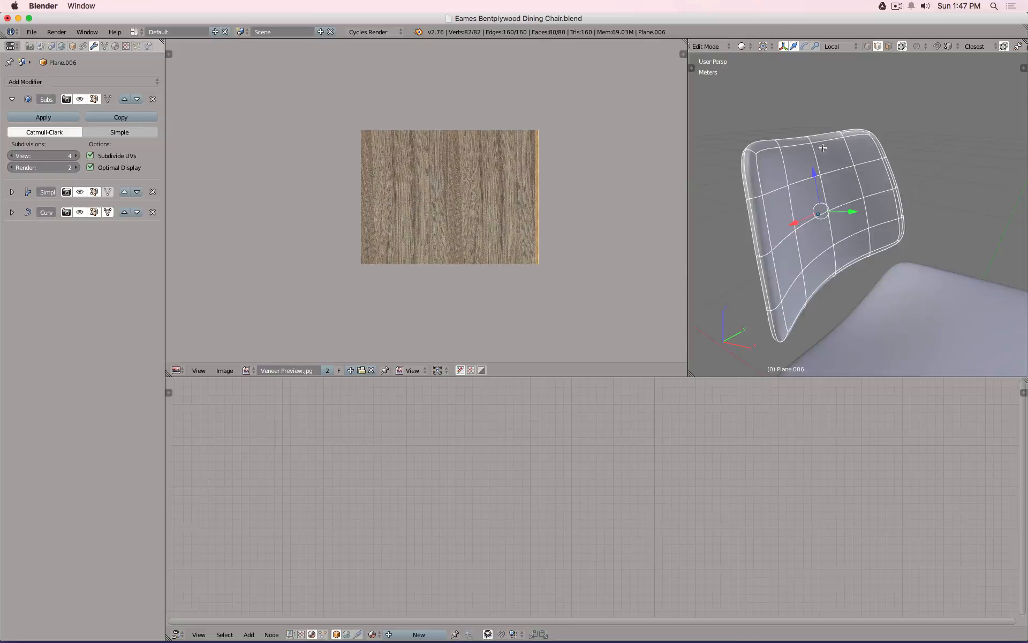
pyautogui.moveTo(823, 148); pyautogui.dragTo(898, 138, button='middle')
pyautogui.keyDown('alt'); pyautogui.rightClick(898, 137); pyautogui.keyUp('alt')
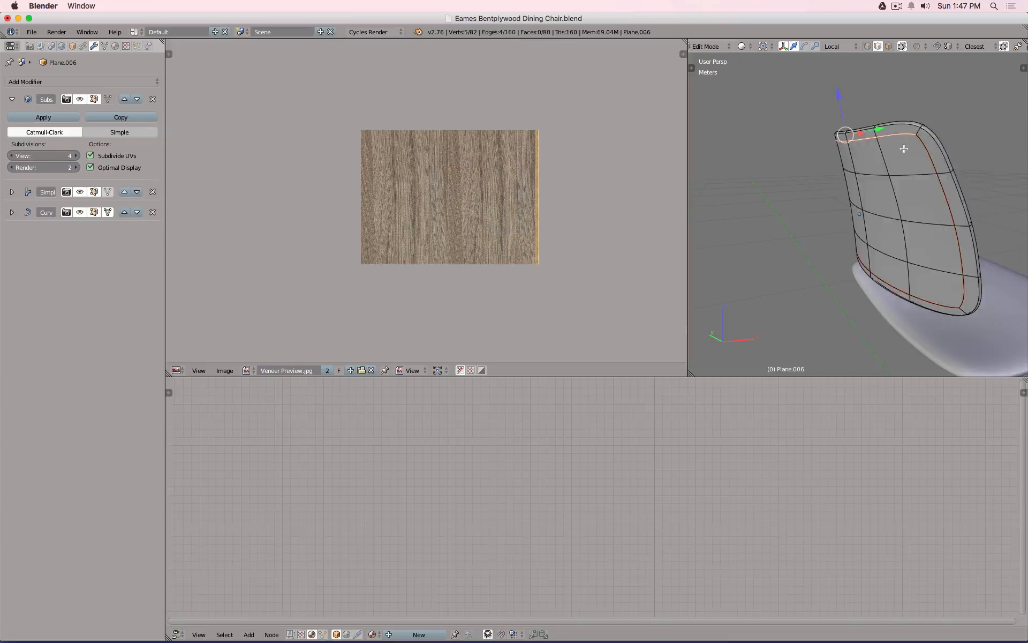
pyautogui.keyDown('alt'); pyautogui.keyDown('shift'); pyautogui.rightClick(951, 232); pyautogui.keyUp('shift'); pyautogui.keyUp('alt')
pyautogui.keyDown('alt'); pyautogui.keyDown('shift'); pyautogui.rightClick(933, 295); pyautogui.keyUp('shift'); pyautogui.keyUp('alt')
pyautogui.moveTo(933, 295); pyautogui.dragTo(1002, 302, button='middle')
pyautogui.keyDown('alt'); pyautogui.keyDown('shift'); pyautogui.rightClick(817, 184); pyautogui.keyUp('shift'); pyautogui.keyUp('alt')
pyautogui.moveTo(878, 183); pyautogui.dragTo(771, 161, button='middle')
pyautogui.scroll(6, 963, 152)
pyautogui.scroll(-3, 955, 153)
pyautogui.moveTo(956, 153); pyautogui.dragTo(881, 218, button='middle')
# Leave the backrest and put the seat mesh, Plane.005, into Edit Mode.
pyautogui.press('Tab')
pyautogui.moveTo(875, 178); pyautogui.dragTo(878, 177)
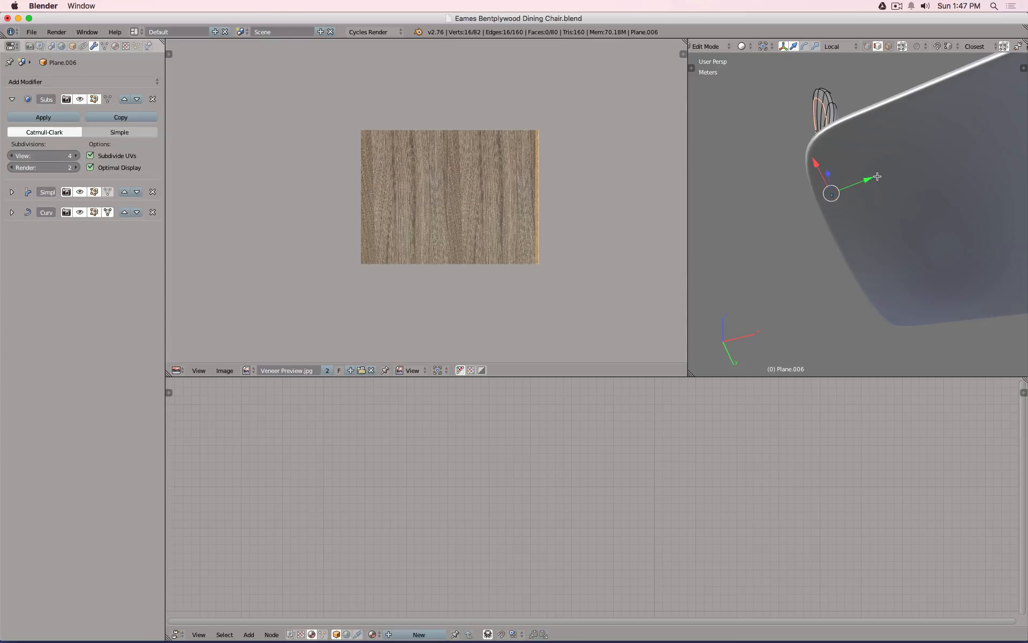
pyautogui.rightClick(907, 125)
pyautogui.press('Tab')
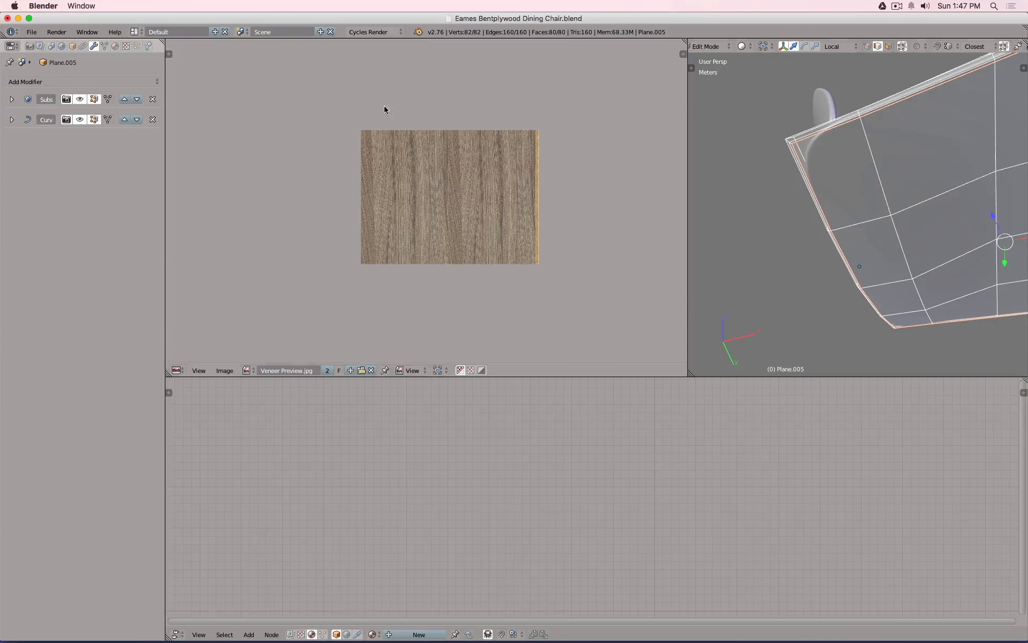
# Enable the seat Subsurf modifier's on-cage display and inspect the smoothed seat.
pyautogui.click(108, 99)
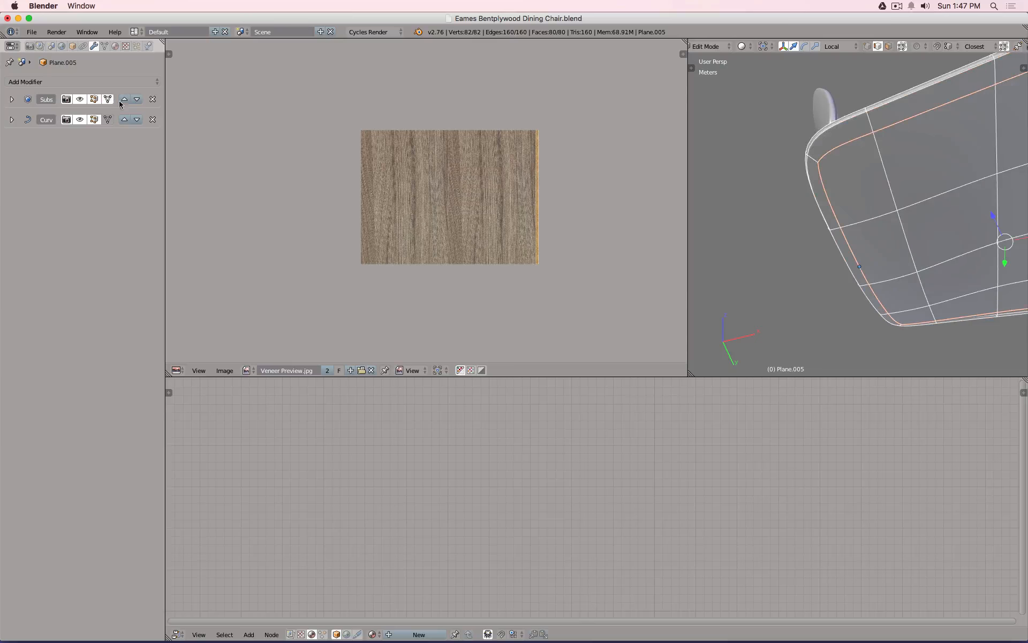
pyautogui.moveTo(836, 212); pyautogui.dragTo(827, 234, button='middle')
pyautogui.scroll(-3, 827, 234)
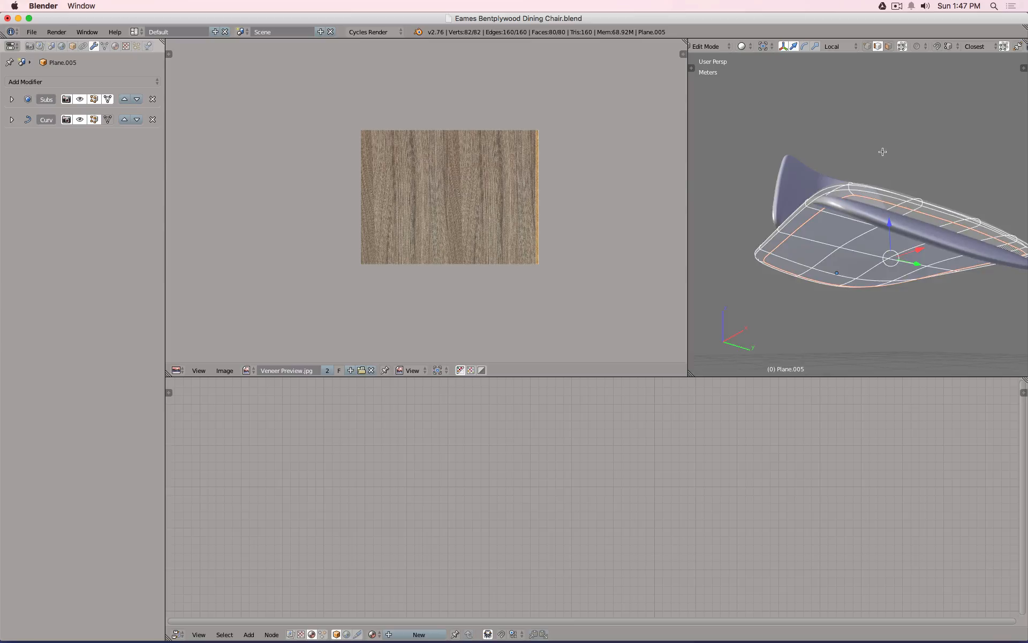
pyautogui.moveTo(883, 152); pyautogui.dragTo(898, 193, button='middle')
# Leave the seat and put the backrest mesh, Plane.006, into Edit Mode.
pyautogui.press('Tab')
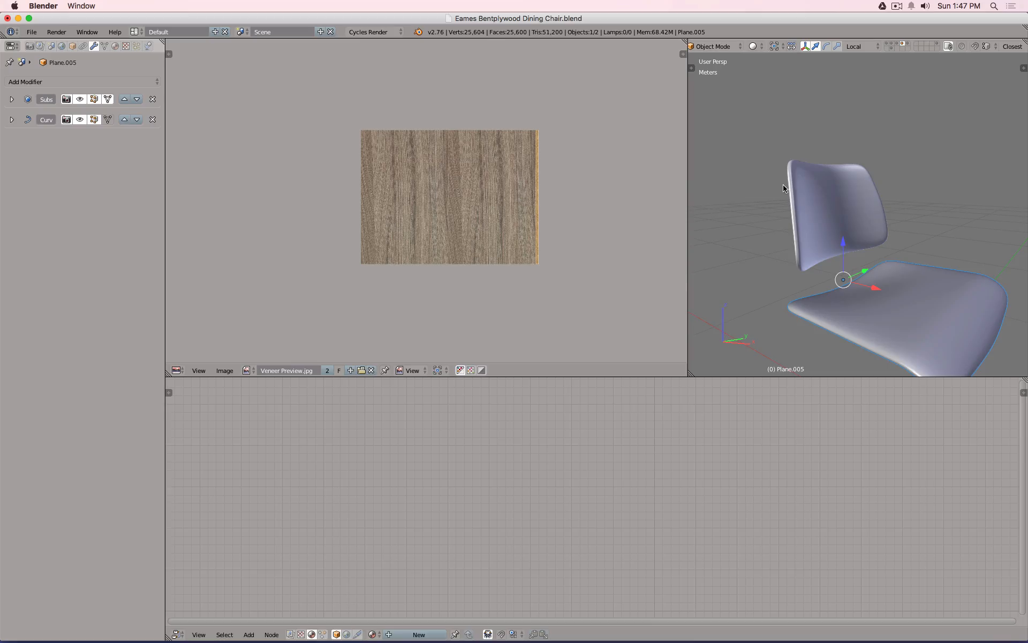
pyautogui.rightClick(819, 196)
pyautogui.press('Tab')
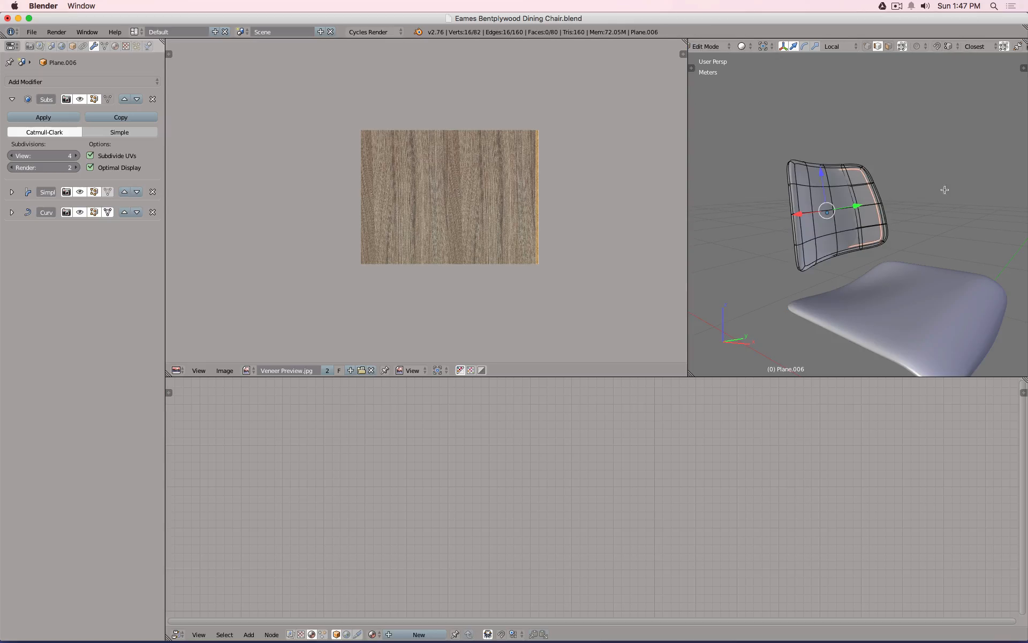
# Unwrap the backrest from a side orthographic view onto the texture.
pyautogui.moveTo(819, 196); pyautogui.dragTo(852, 174, button='middle')
pyautogui.press('KP_3')
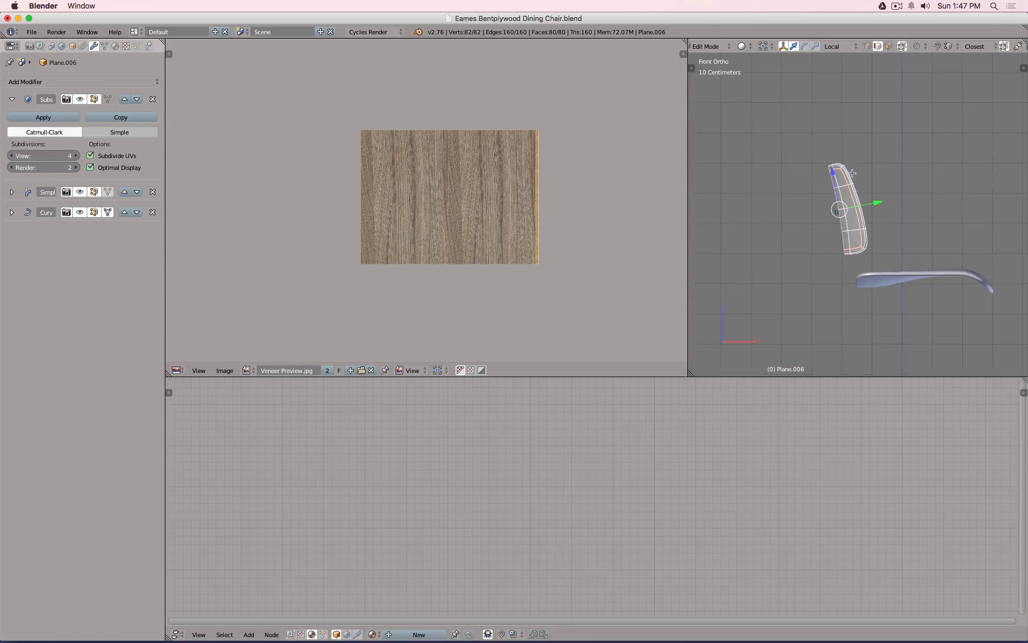
pyautogui.press('u')
pyautogui.click(852, 173)
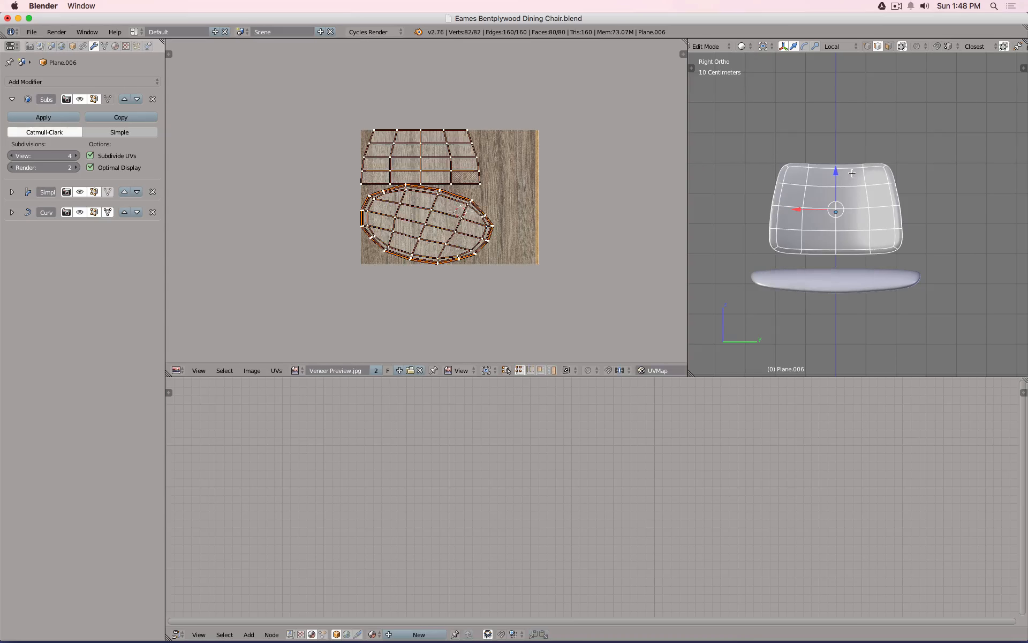
pyautogui.scroll(2, 459, 220)
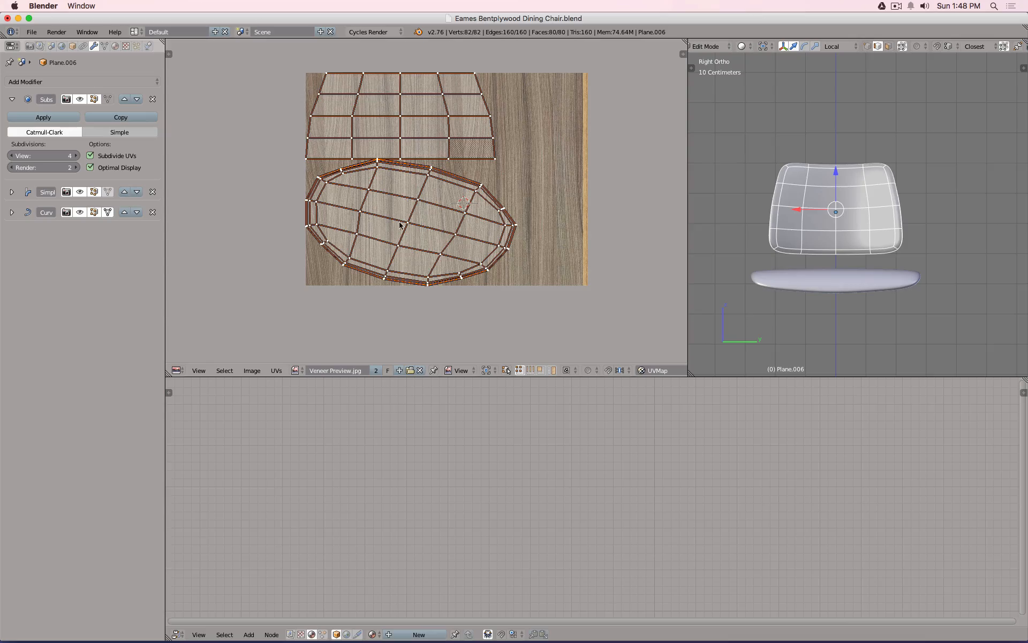
# Select the oval UV island and rotate it about -13°.
pyautogui.press('a')
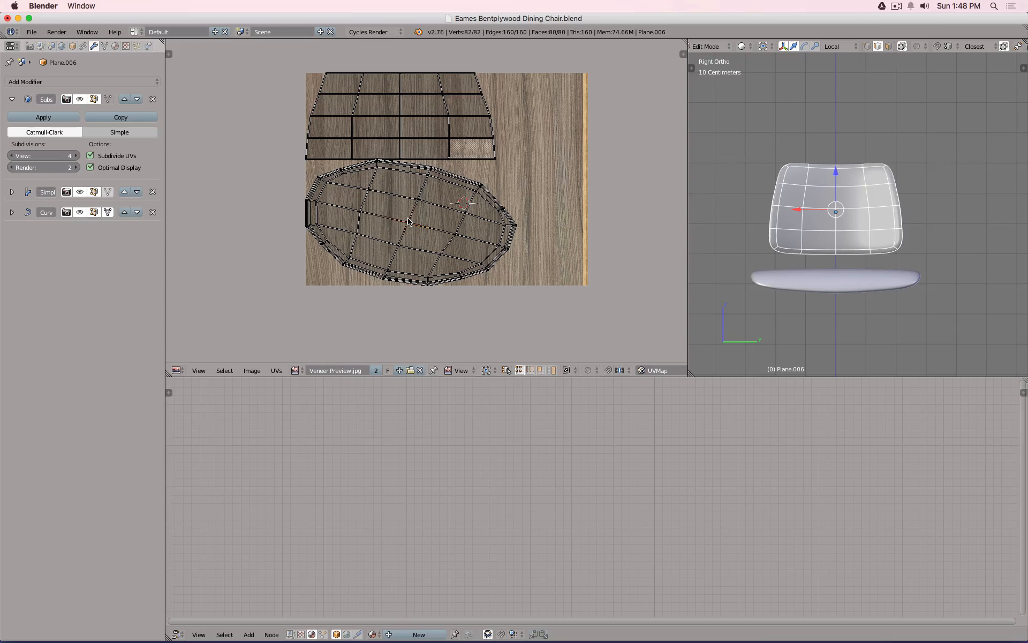
pyautogui.press('l')
pyautogui.press('s')
pyautogui.press('r')
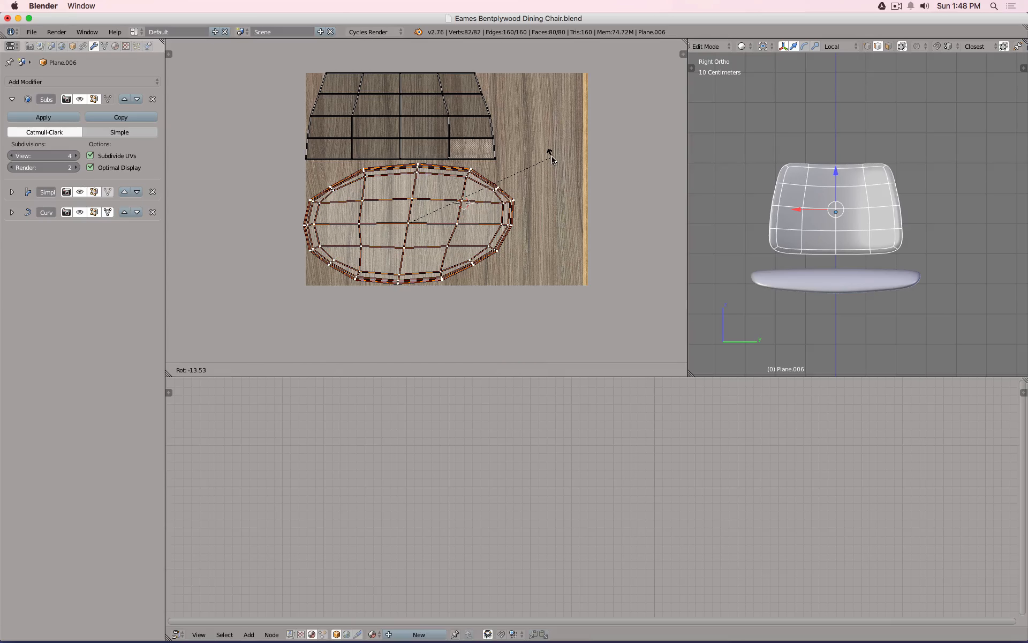
pyautogui.click(551, 155)
# Shear the oval UV island slightly using the Shear command from search.
pyautogui.press('space')
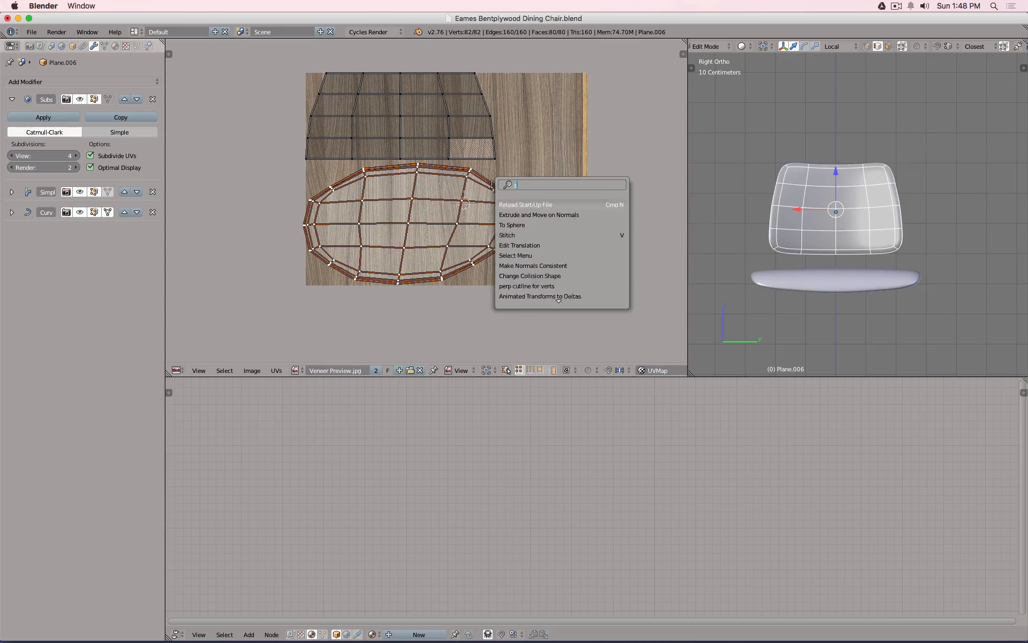
pyautogui.write('shear')
pyautogui.press('Return')
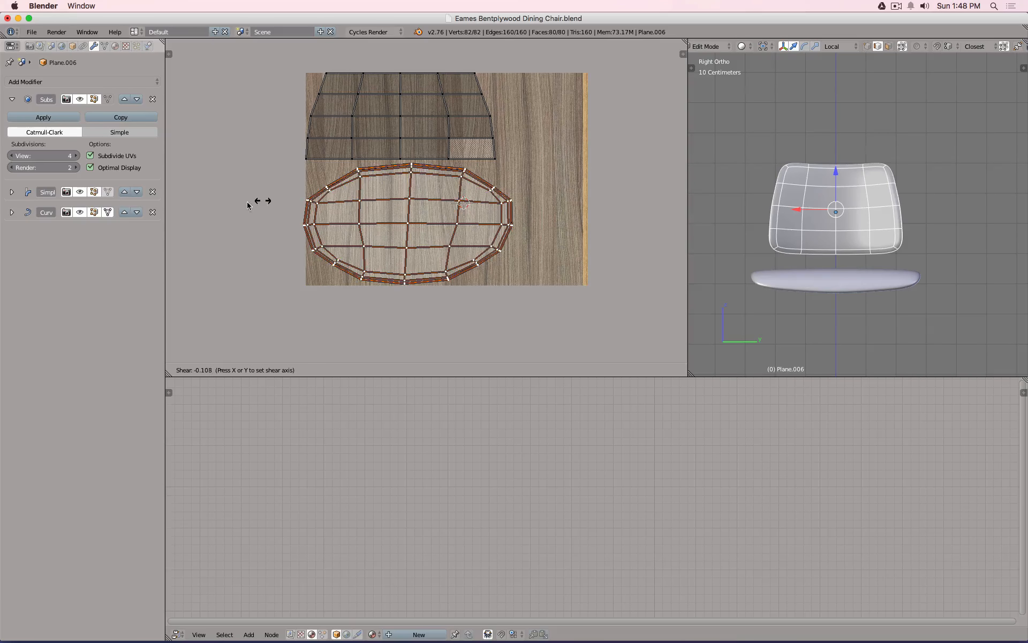
pyautogui.click(183, 208)
pyautogui.scroll(2, 407, 192)
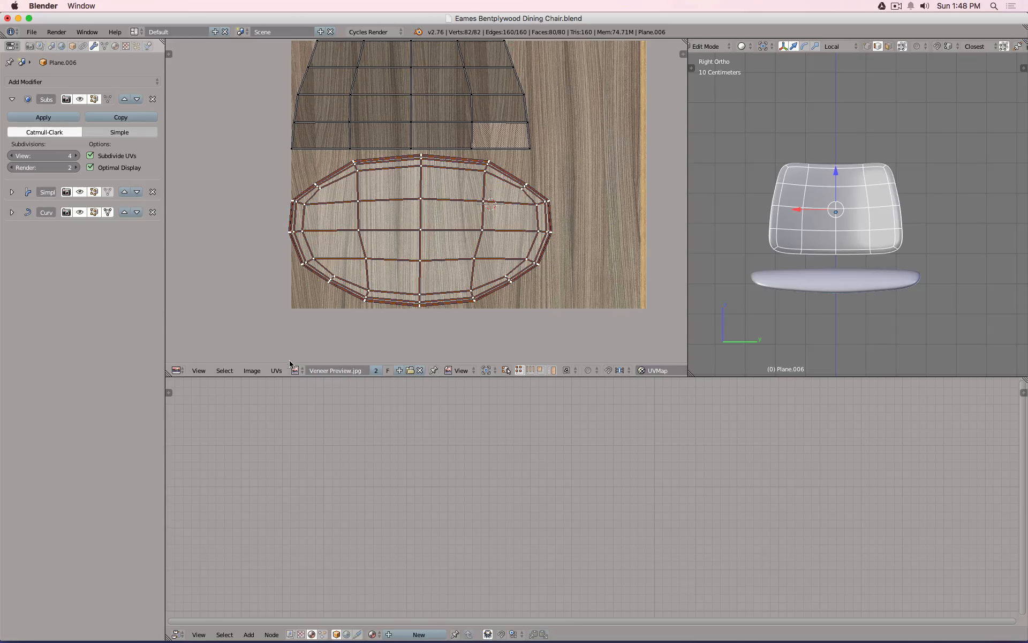
pyautogui.click(257, 374)
# Create a new image named 'UV Texture', 1500 × 1024 px, with the UV Grid generated type.
pyautogui.click(265, 358)
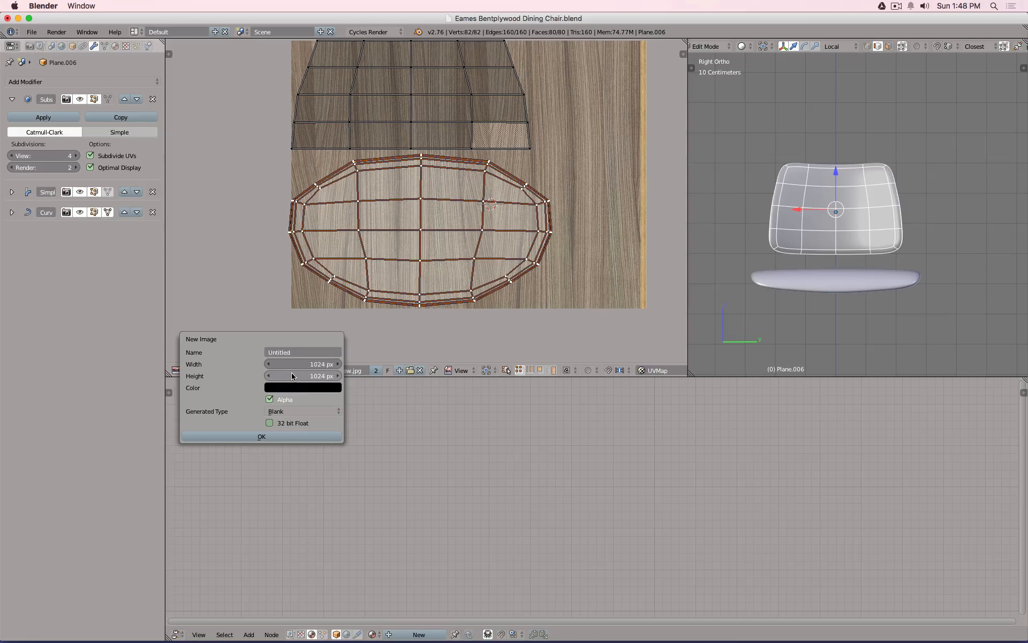
pyautogui.click(292, 364)
pyautogui.write('15')
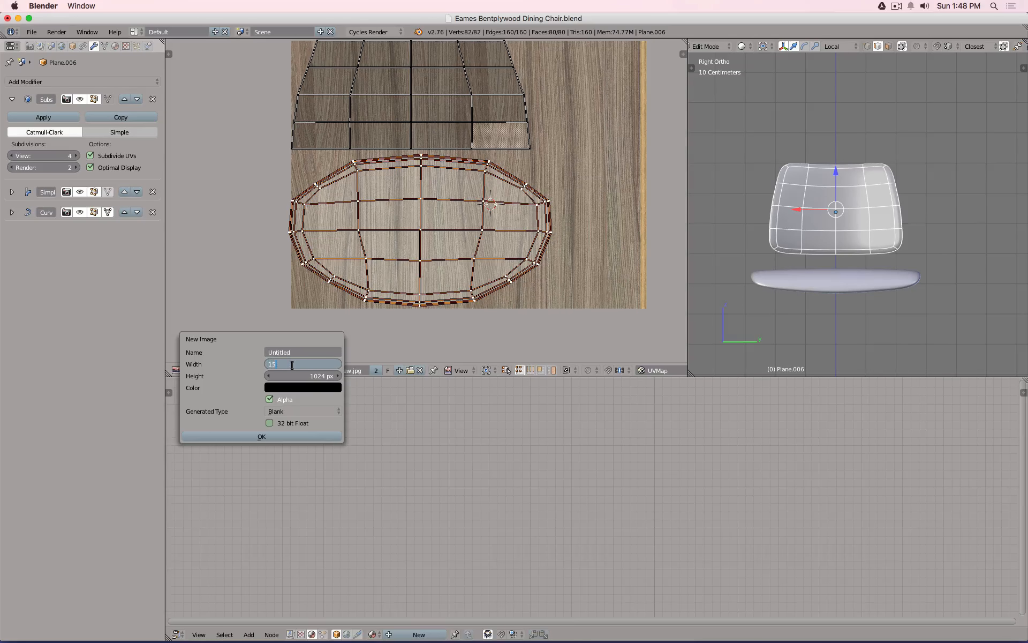
pyautogui.write('00')
pyautogui.press('Tab')
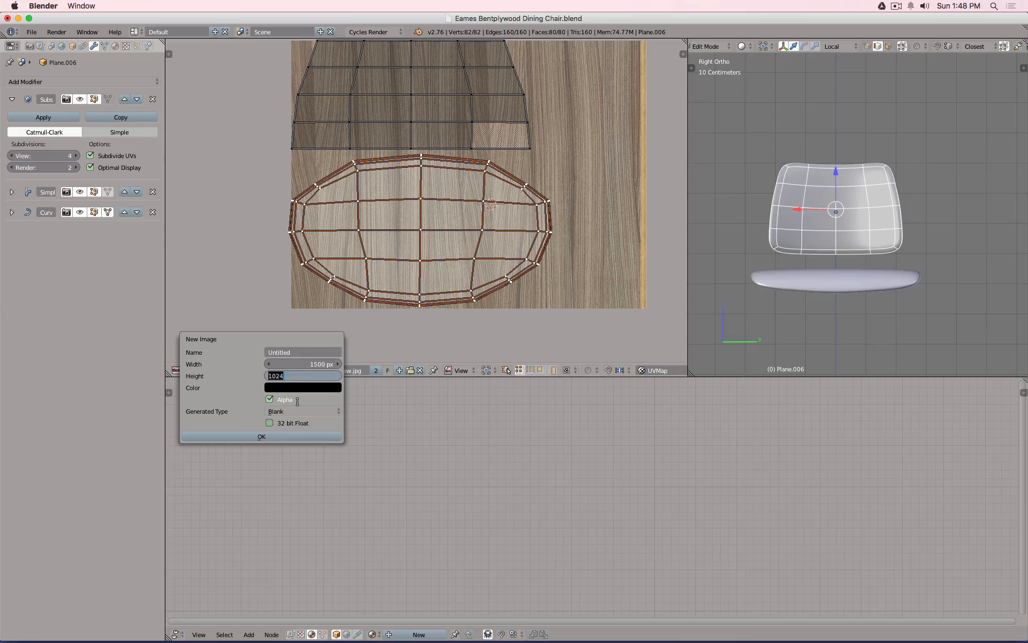
pyautogui.press('Return')
pyautogui.click(290, 349)
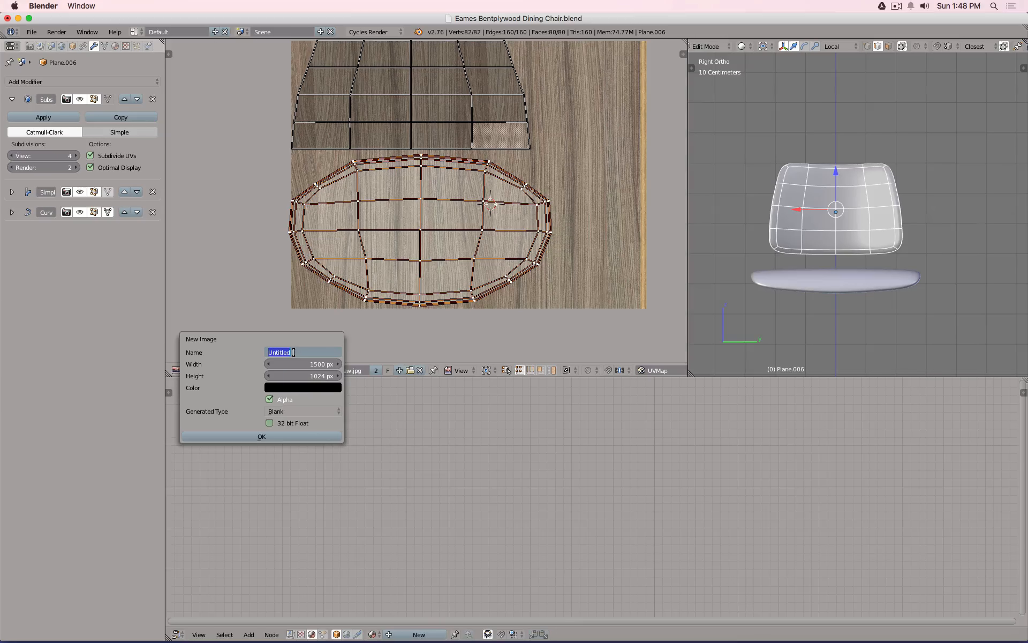
pyautogui.write('UV Texture')
pyautogui.press('Left')
pyautogui.press('Left')
pyautogui.write('u')
pyautogui.press('Return')
pyautogui.click(289, 412)
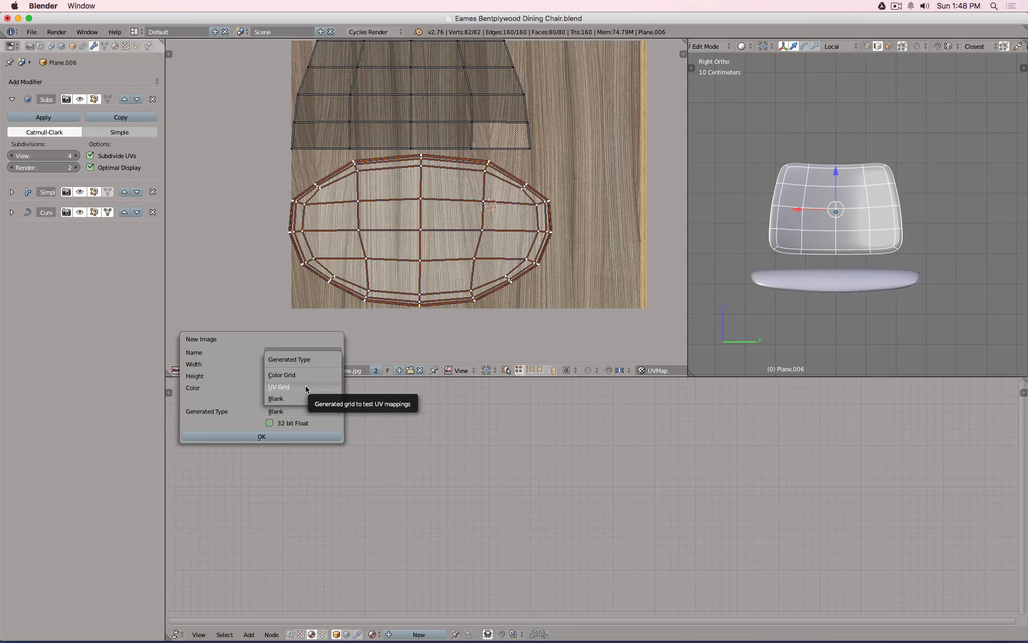
pyautogui.click(307, 388)
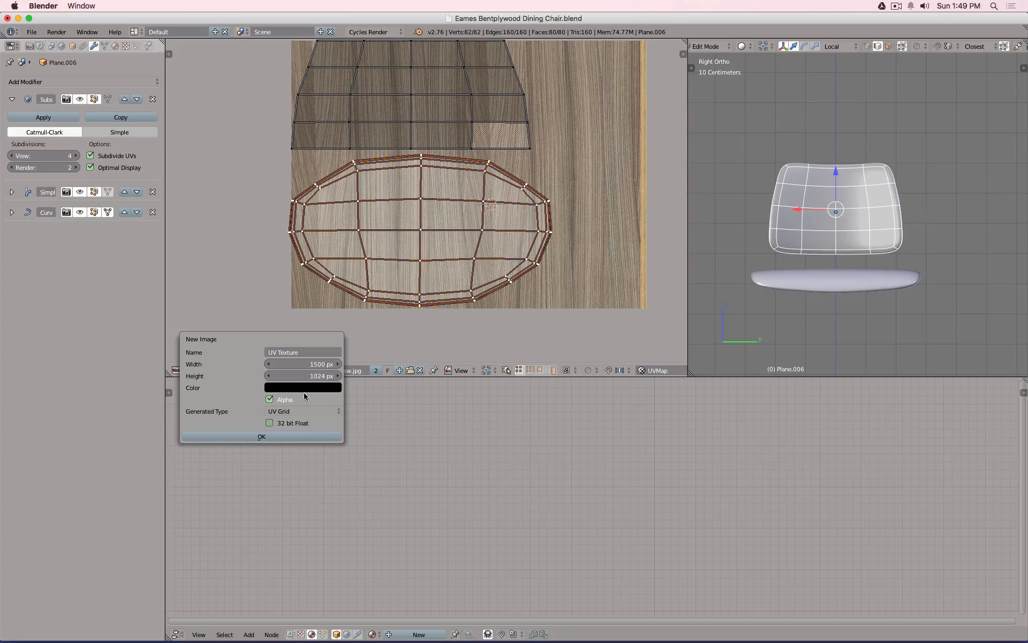
pyautogui.click(287, 437)
pyautogui.scroll(-1, 483, 249)
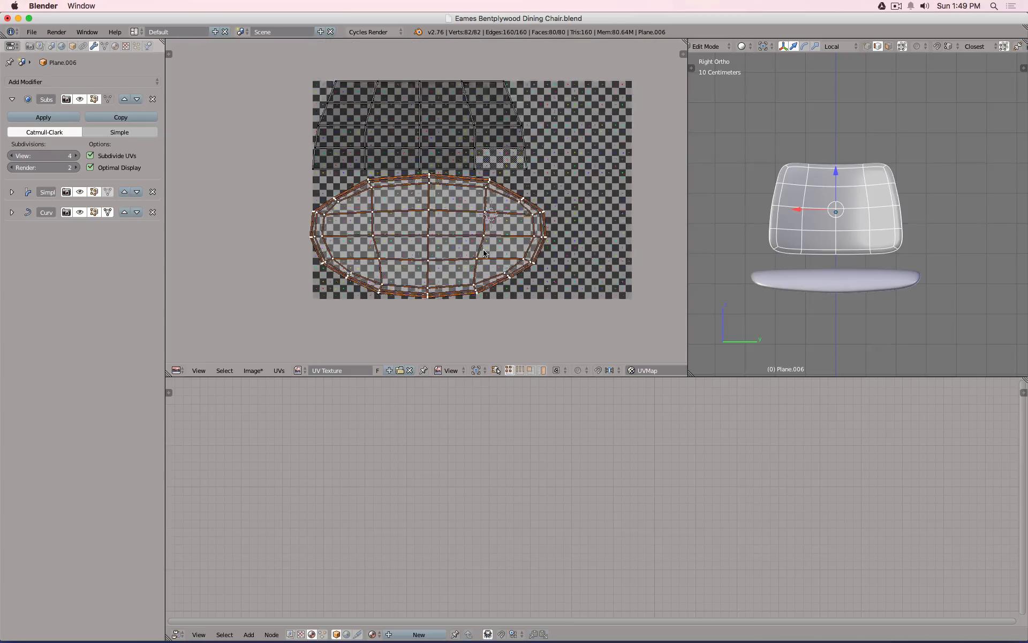
pyautogui.scroll(1, 483, 250)
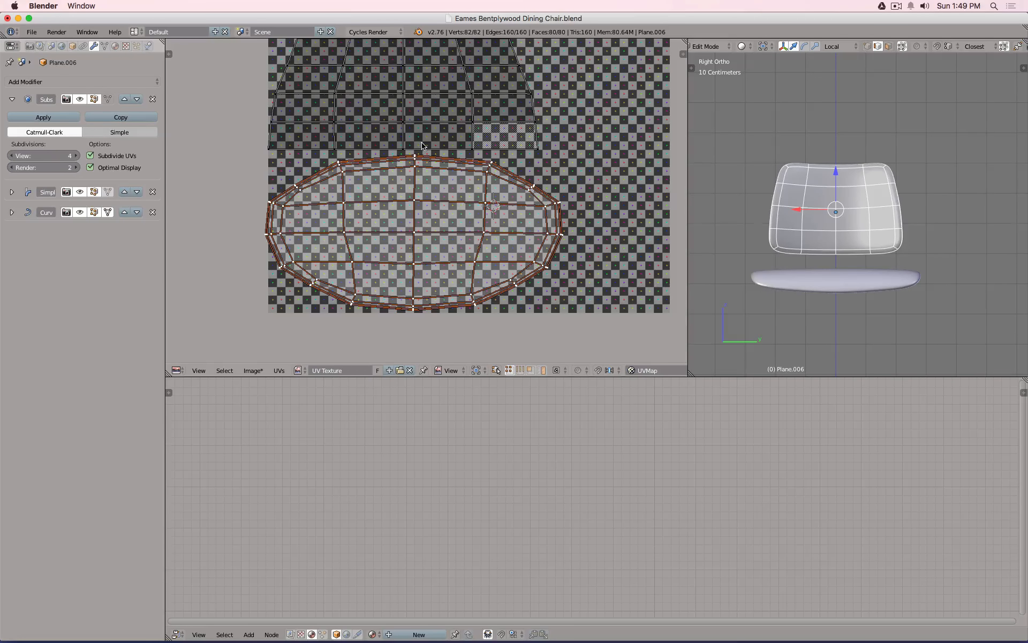
# Add a new material to the chair and name it Leather.
pyautogui.click(116, 47)
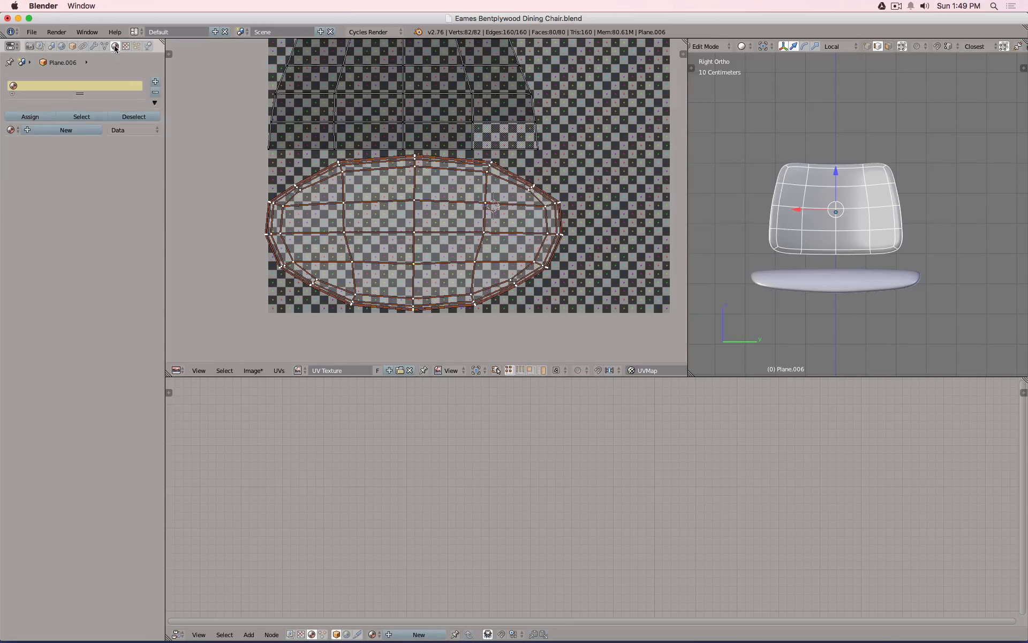
pyautogui.click(67, 130)
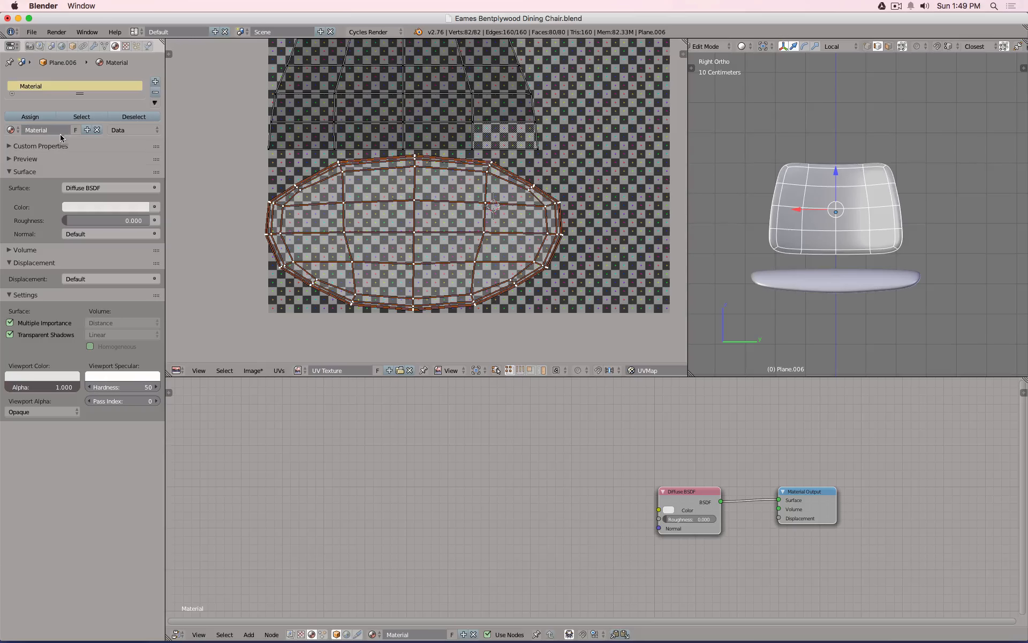
pyautogui.click(58, 130)
pyautogui.write('Leath')
pyautogui.press('Return')
# Drive the Leather Diffuse colour with an Image Texture node using the UV Texture image.
pyautogui.click(154, 207)
pyautogui.click(155, 220)
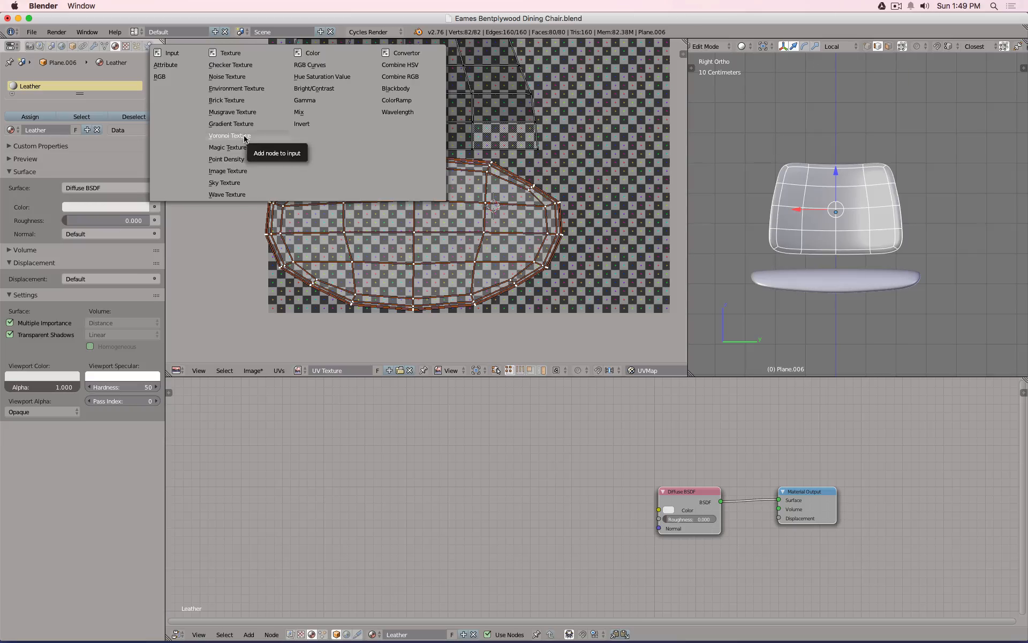
pyautogui.click(228, 170)
pyautogui.click(68, 220)
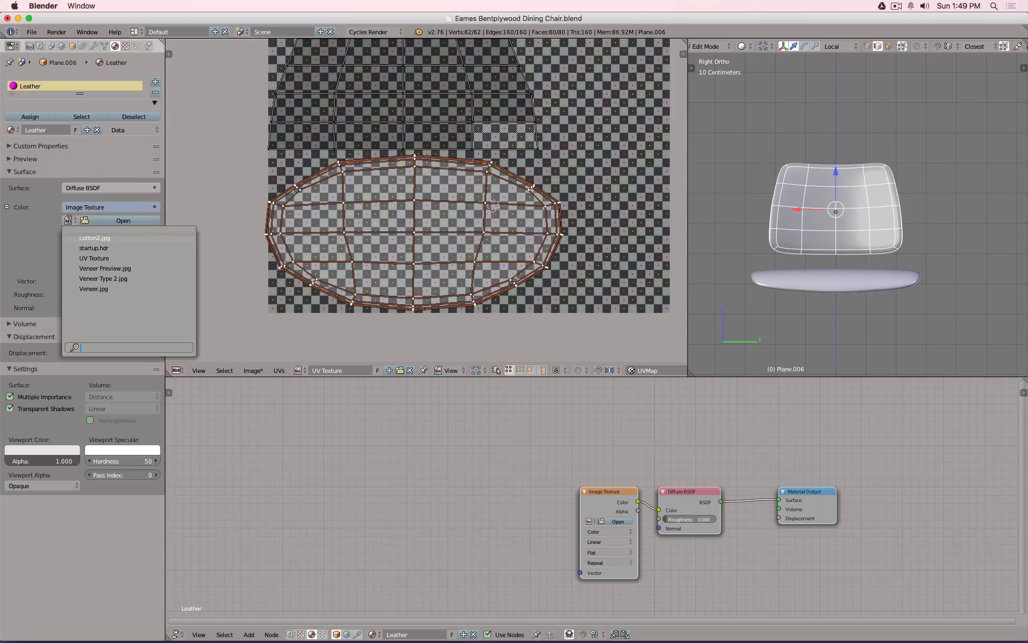
pyautogui.click(123, 258)
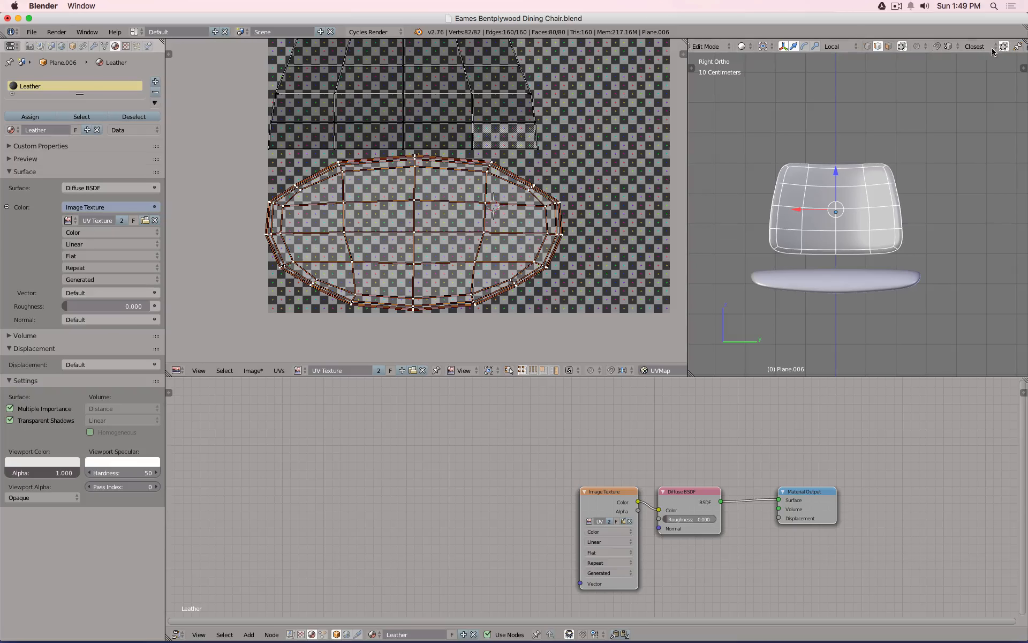
pyautogui.hscroll(2, 989, 47)
pyautogui.hscroll(-4, 989, 46)
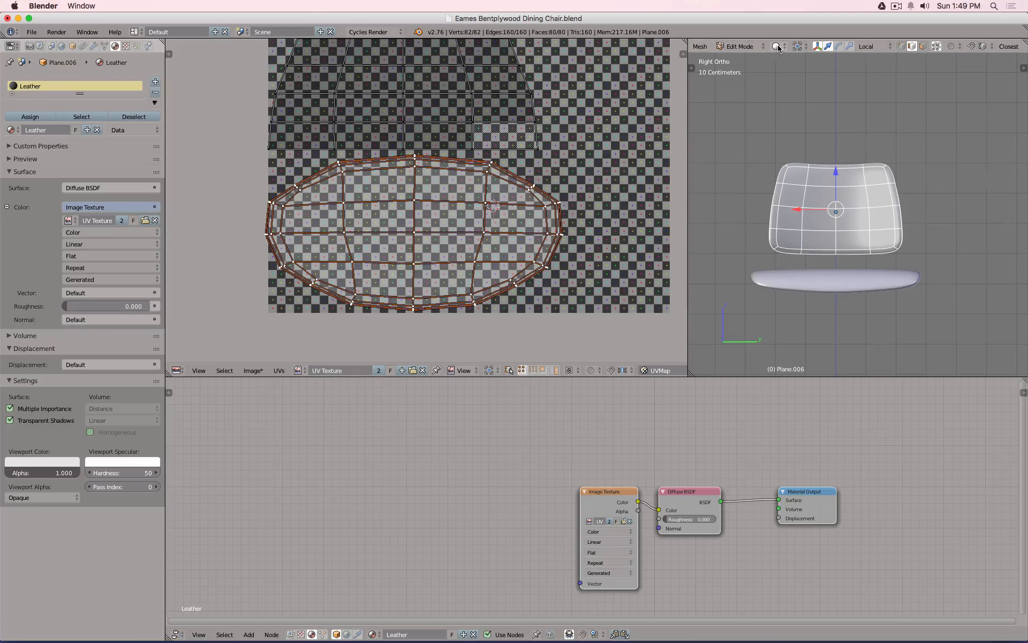
pyautogui.click(777, 46)
# Maximize the Texture-shaded view and orbit in Object Mode to inspect the checker, then resume editing.
pyautogui.click(799, 107)
pyautogui.scroll(4, 790, 201)
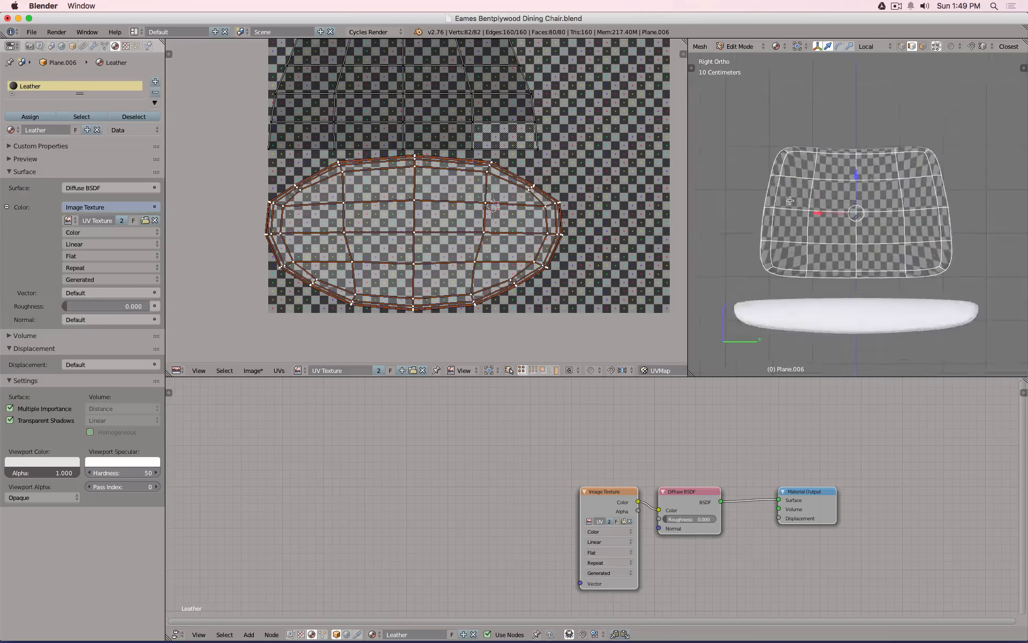
pyautogui.hotkey('shift', 'space')
pyautogui.scroll(-3, 710, 237)
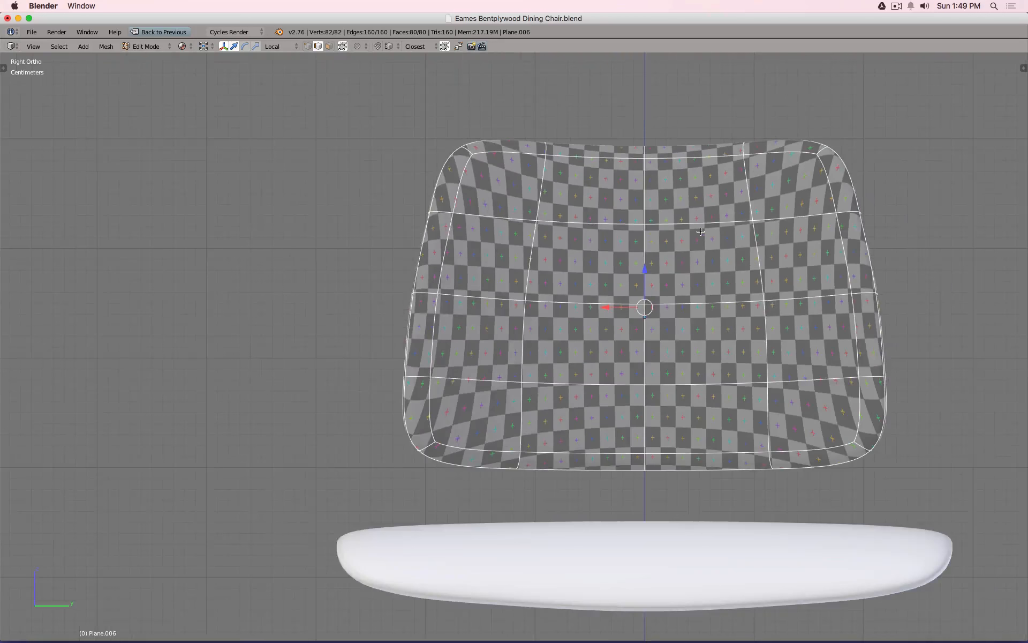
pyautogui.press('Tab')
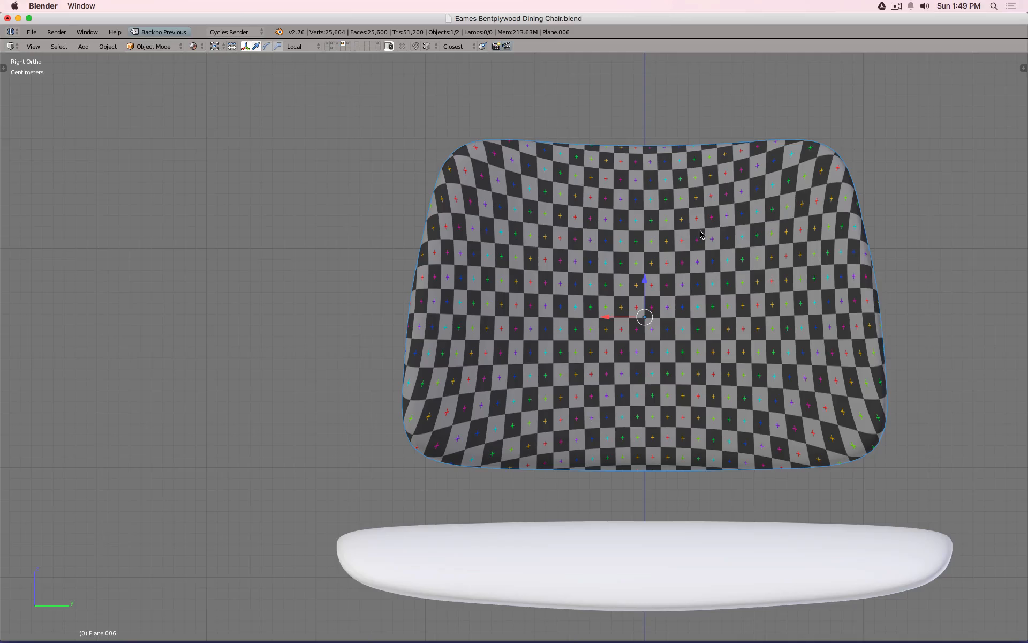
pyautogui.moveTo(716, 224); pyautogui.dragTo(484, 215, button='middle')
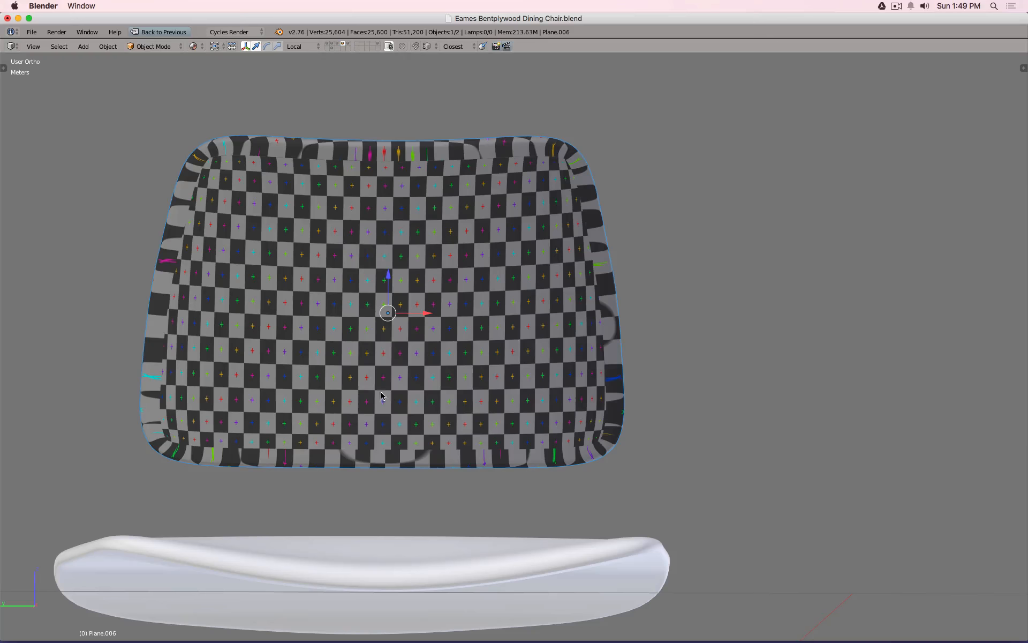
pyautogui.moveTo(360, 339); pyautogui.dragTo(563, 345, button='middle')
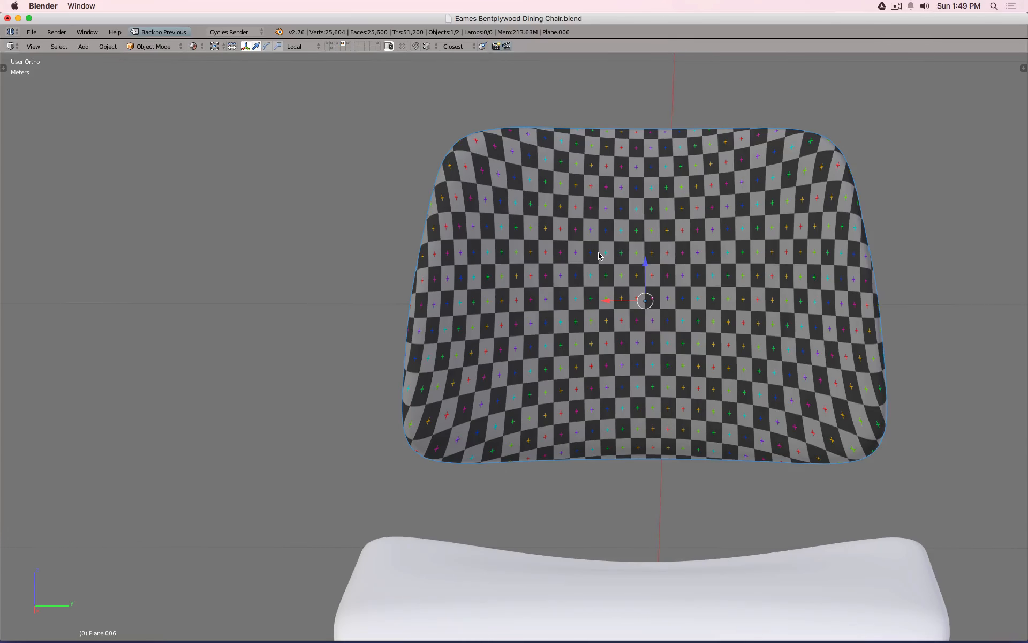
pyautogui.hotkey('ctrl', 'Up')
pyautogui.press('Tab')
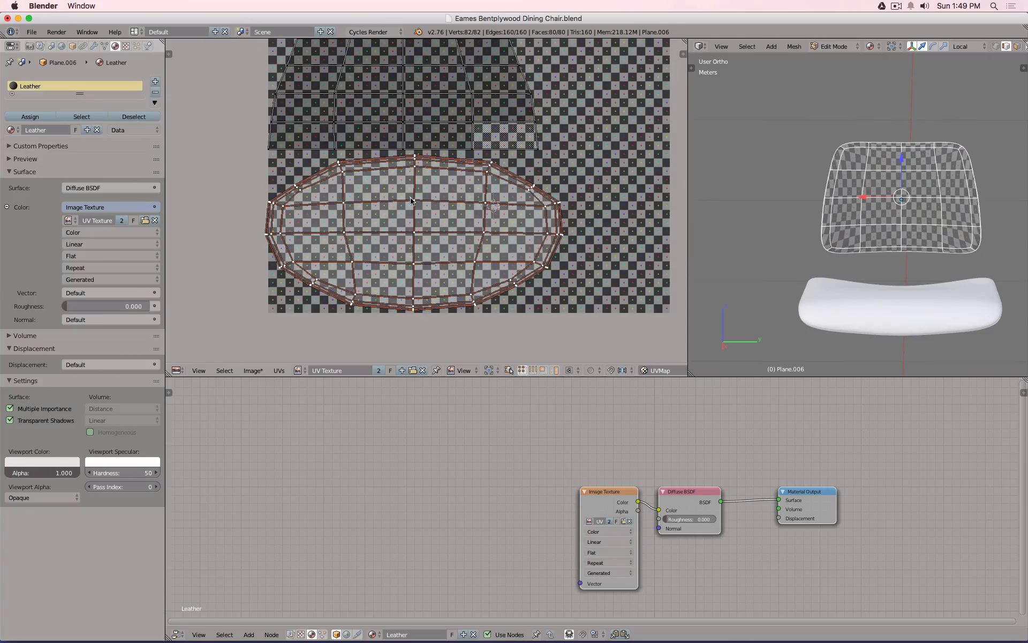
# Widen the 3D view, then move the upper UV island off the texture to the left.
pyautogui.scroll(1, 410, 201)
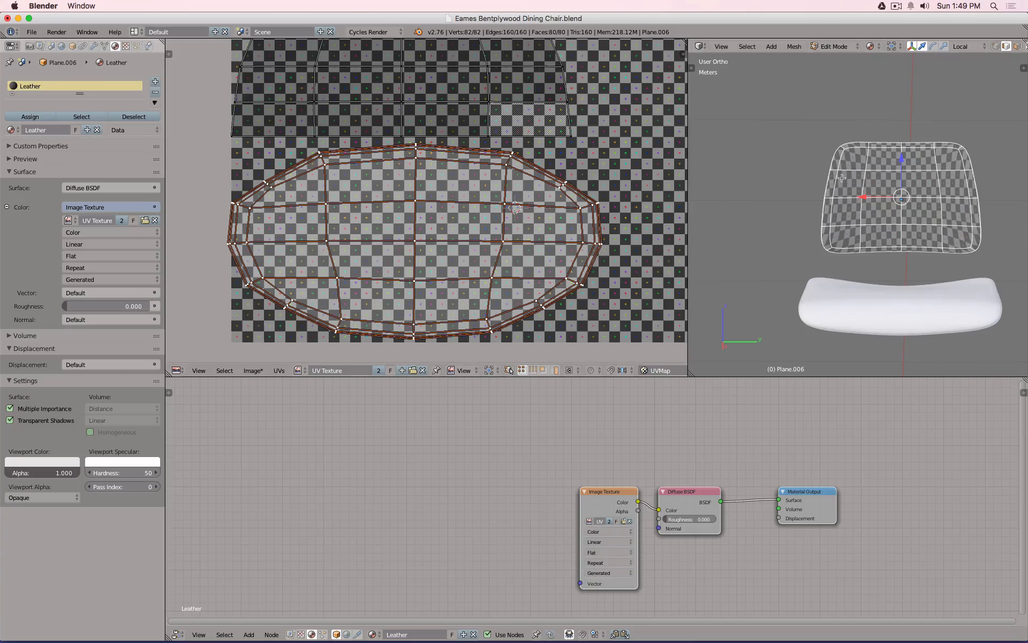
pyautogui.scroll(2, 878, 209)
pyautogui.scroll(3, 905, 213)
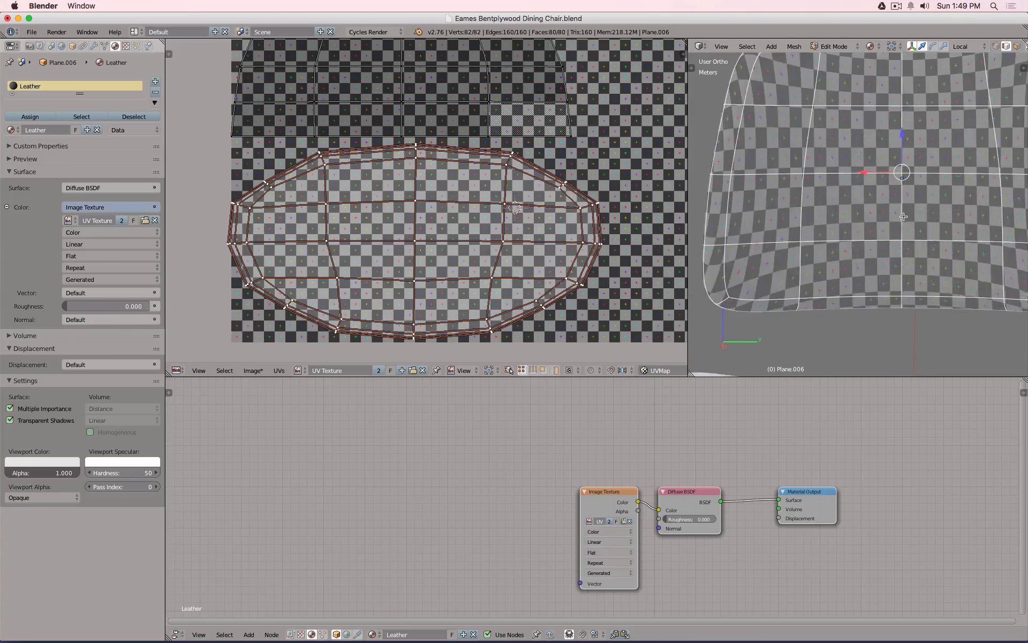
pyautogui.scroll(-2, 931, 209)
pyautogui.scroll(1, 933, 207)
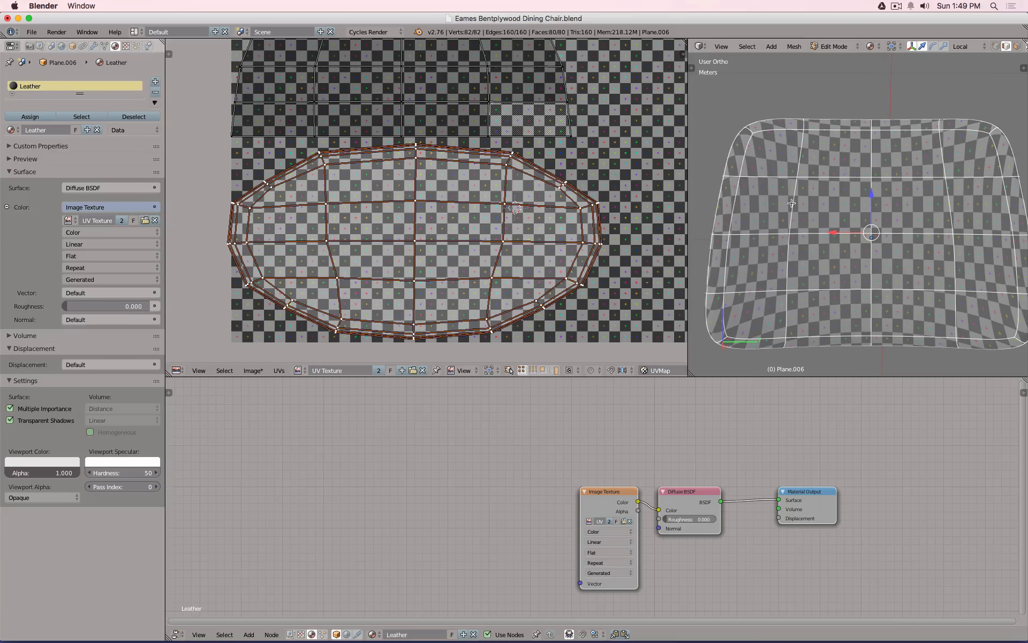
pyautogui.moveTo(688, 186); pyautogui.dragTo(660, 185)
pyautogui.scroll(-3, 499, 171)
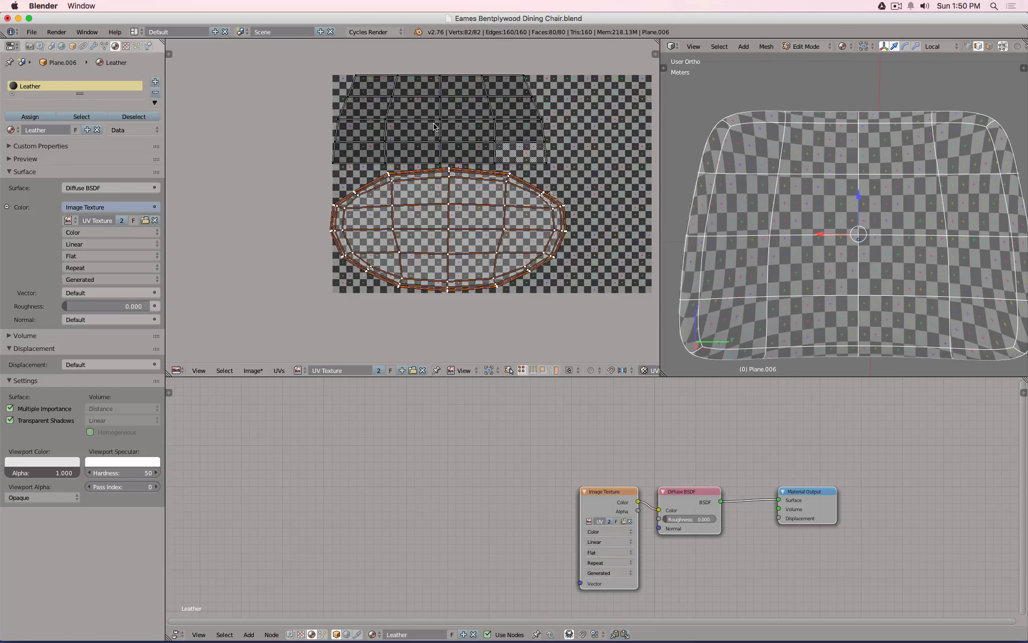
pyautogui.press('a')
pyautogui.press('l')
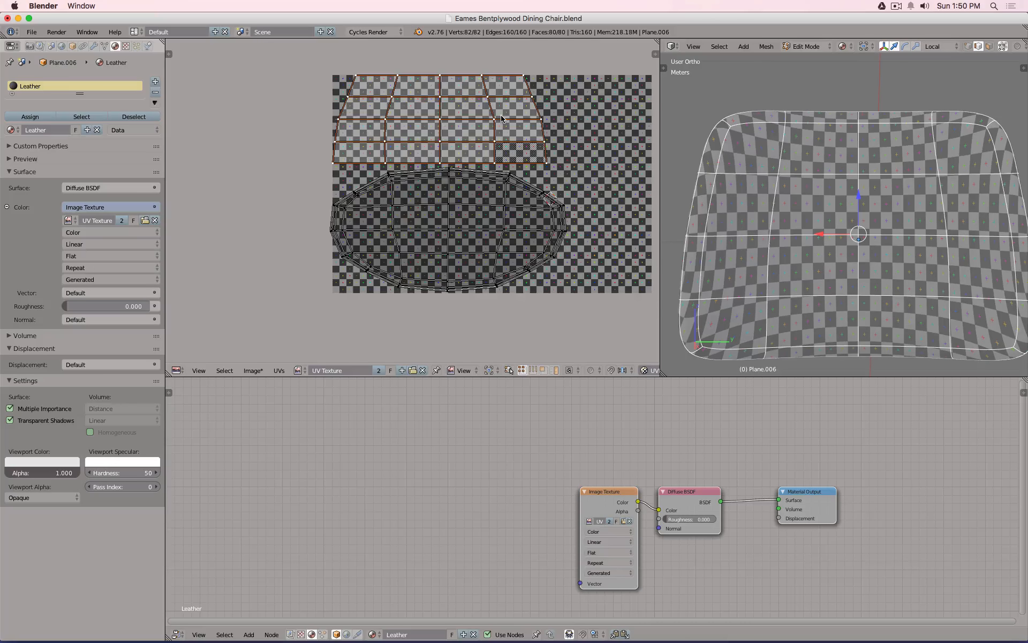
pyautogui.press('g')
pyautogui.click(239, 171)
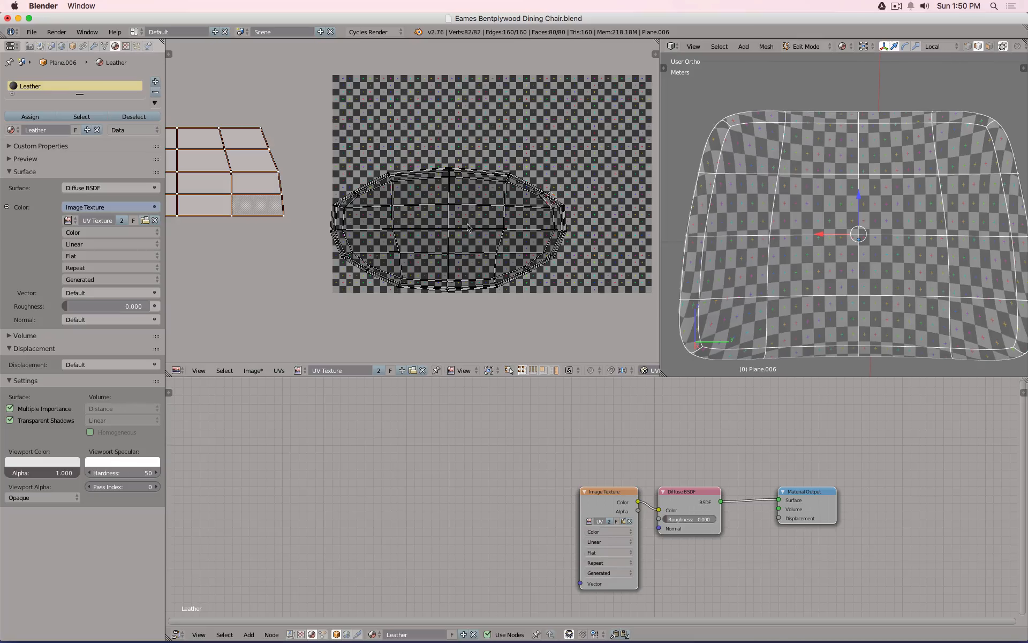
# Move the oval UV island up over the texture and scale it horizontally to about 0.67.
pyautogui.press('a')
pyautogui.press('l')
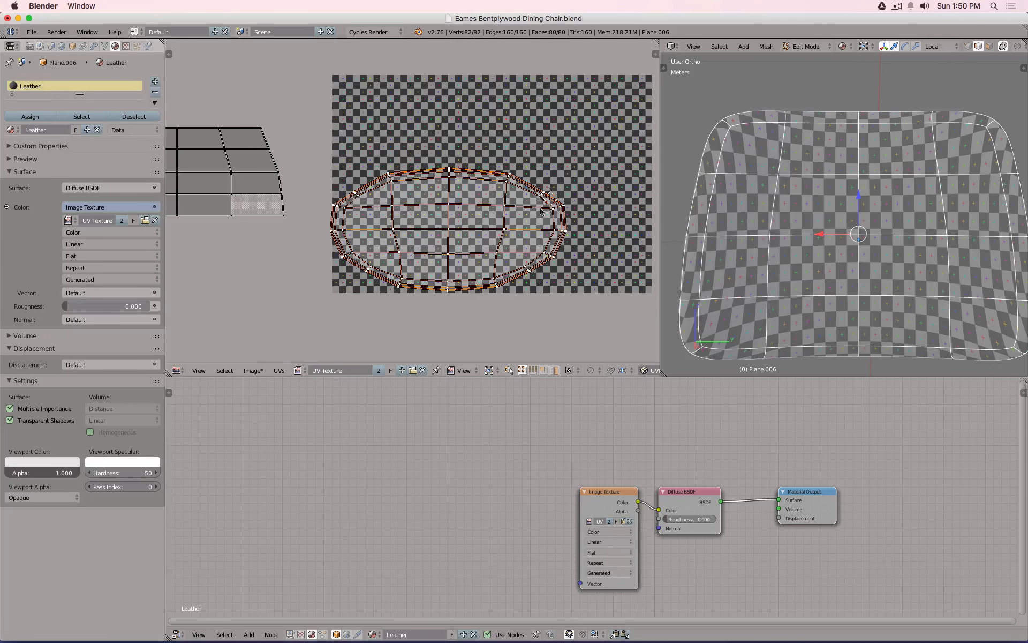
pyautogui.press('g')
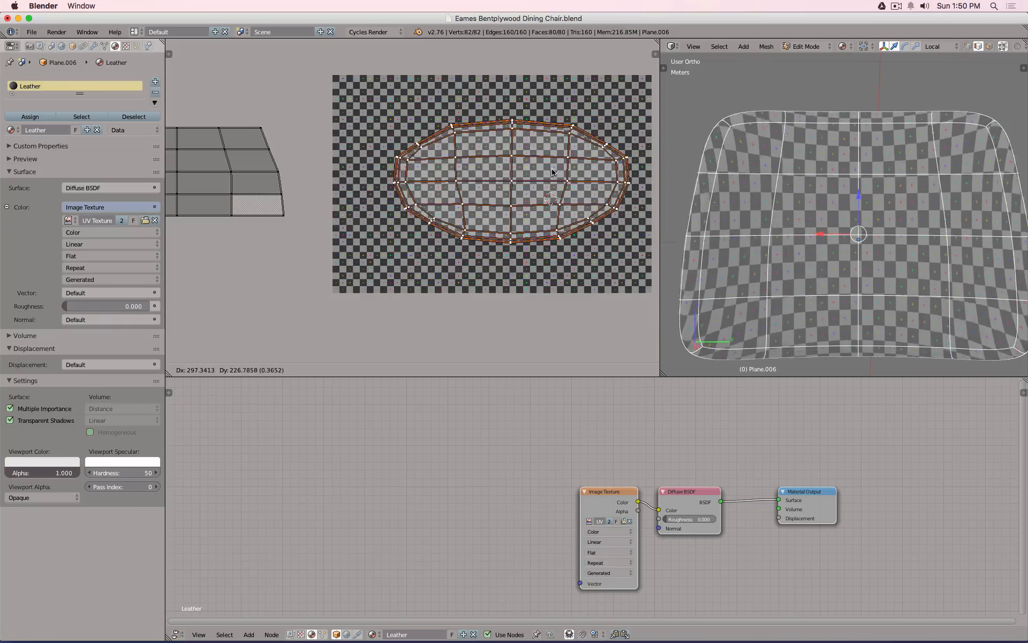
pyautogui.click(554, 167)
pyautogui.scroll(2, 524, 128)
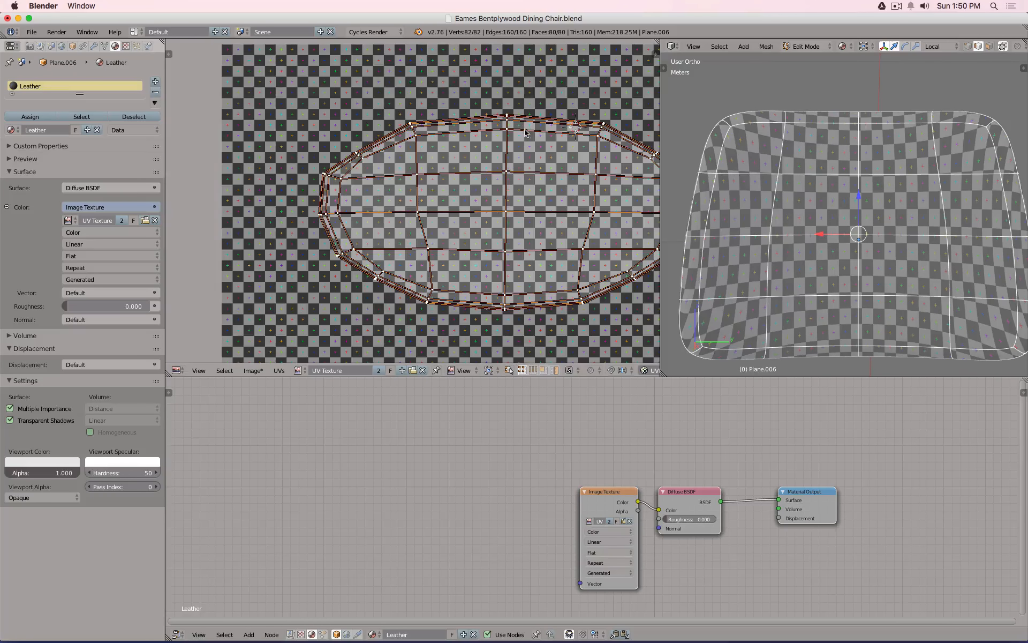
pyautogui.scroll(-2, 495, 127)
pyautogui.scroll(3, 537, 127)
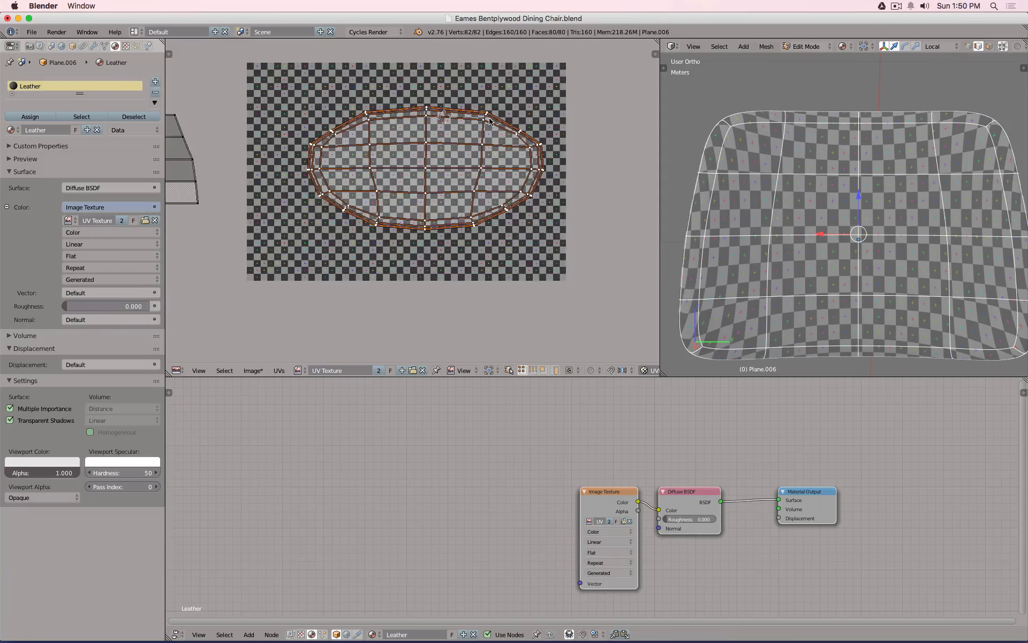
pyautogui.scroll(-1, 519, 134)
pyautogui.press('s')
pyautogui.press('x')
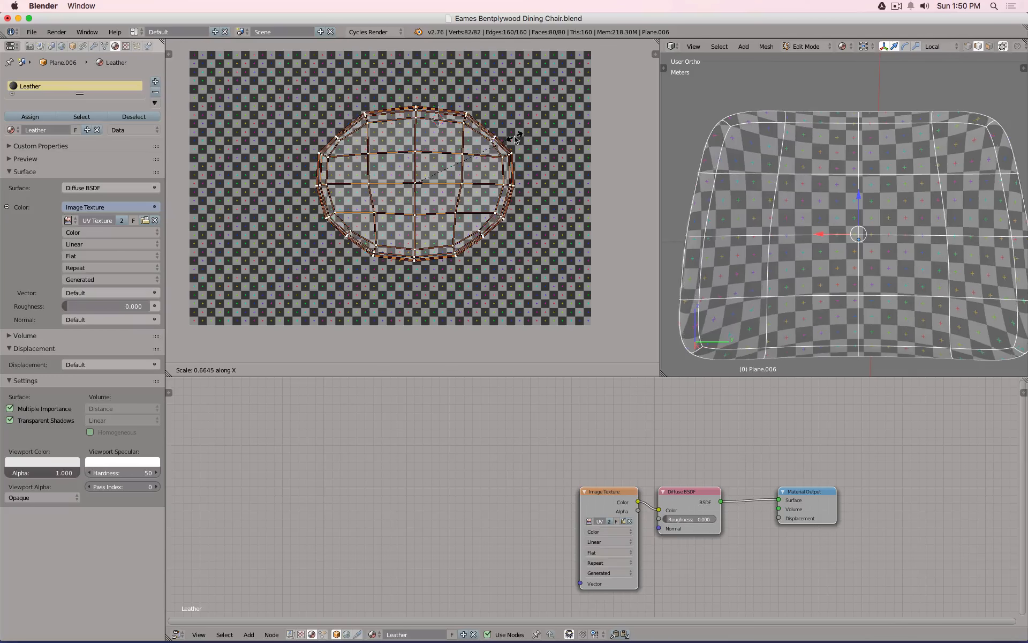
pyautogui.click(516, 139)
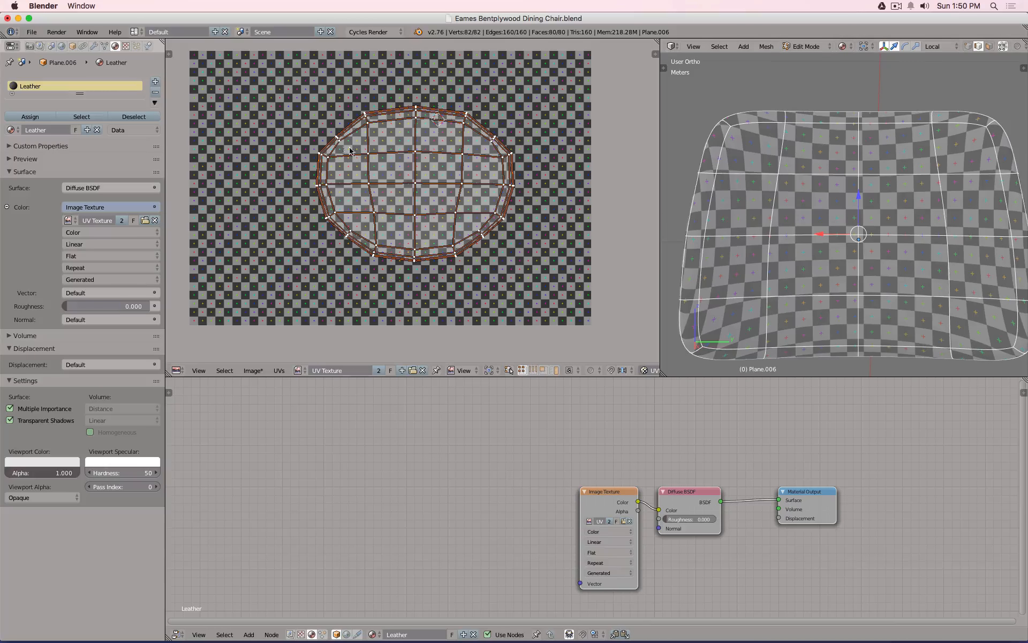
# Box-select the oval island's upper-left and upper-right corner vertices.
pyautogui.press('a')
pyautogui.moveTo(345, 141); pyautogui.dragTo(354, 149)
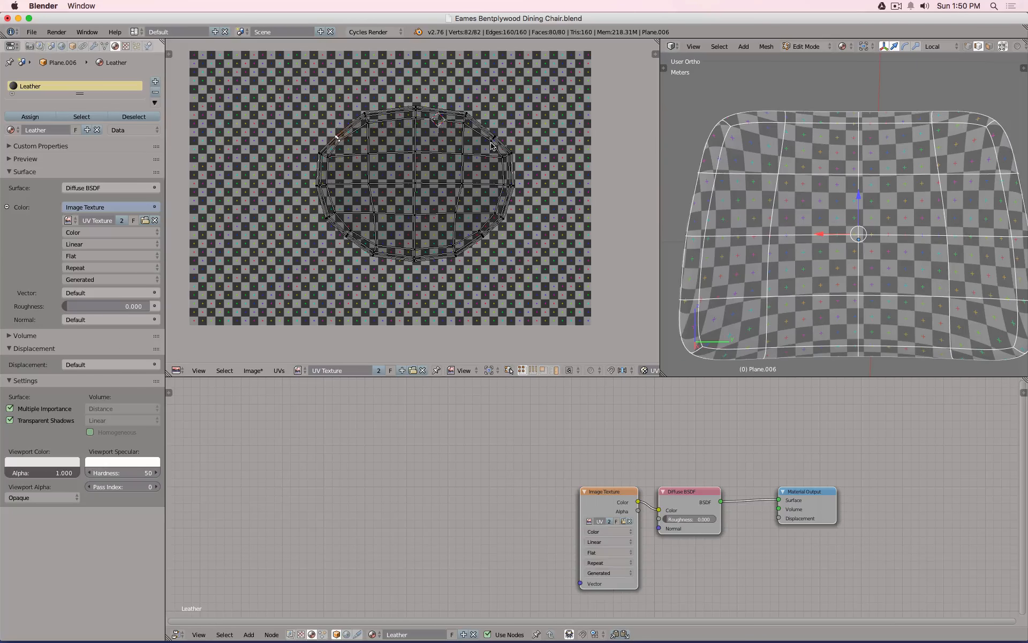
pyautogui.press('b')
pyautogui.moveTo(482, 129); pyautogui.dragTo(513, 145)
pyautogui.scroll(2, 342, 126)
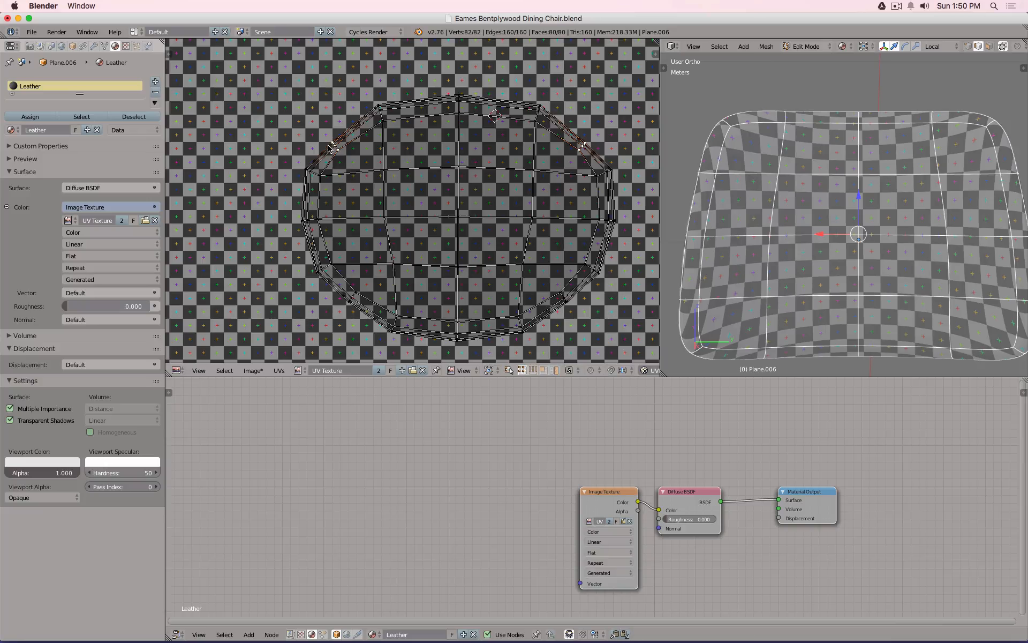
# Raise and widen the top corner vertices, then rotate the whole island 180°.
pyautogui.press('g')
pyautogui.press('y')
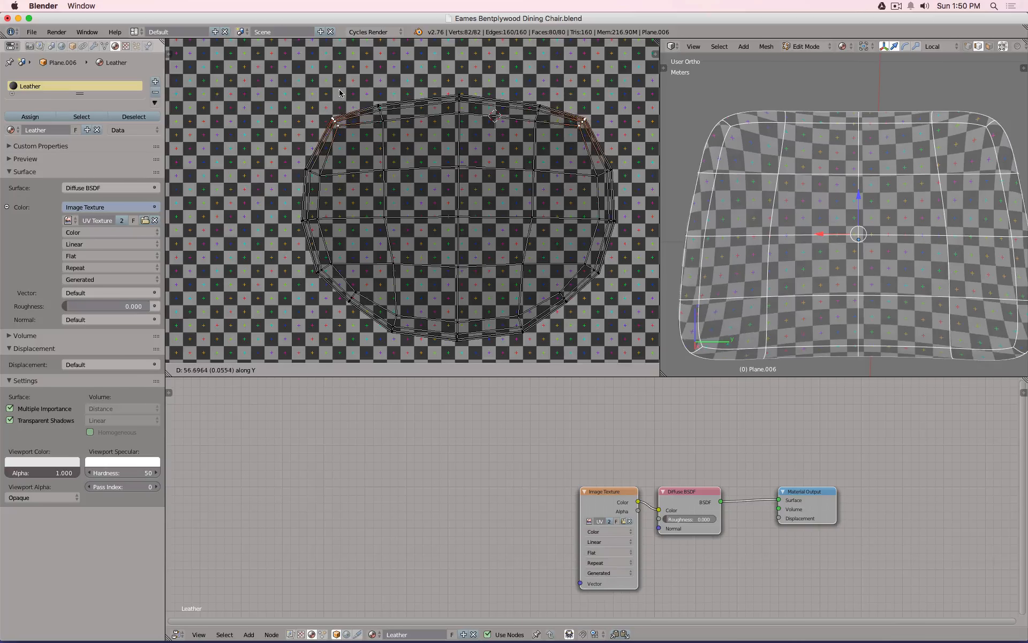
pyautogui.click(339, 91)
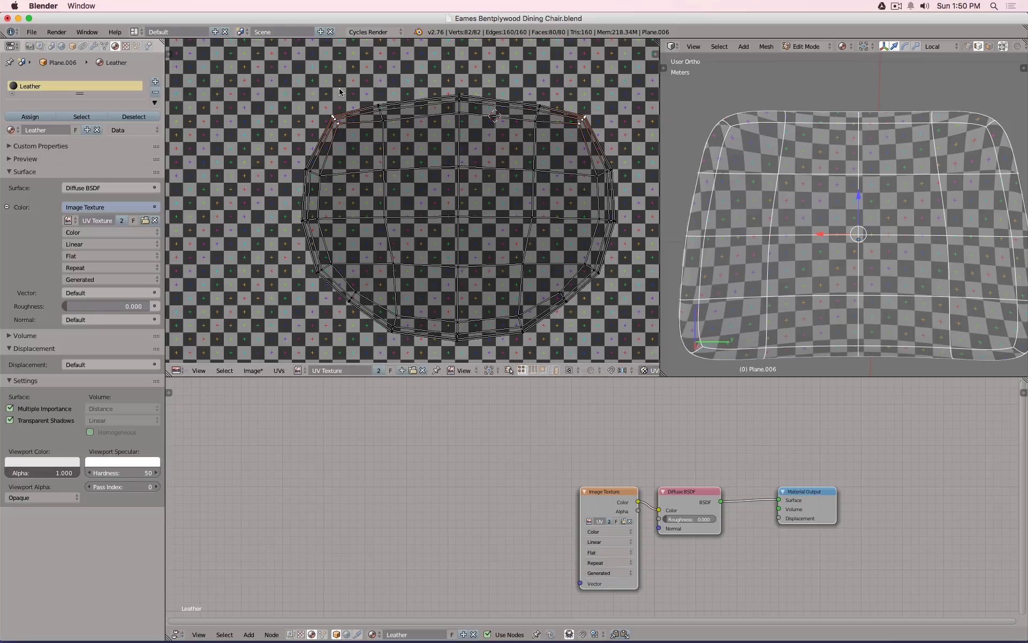
pyautogui.press('s')
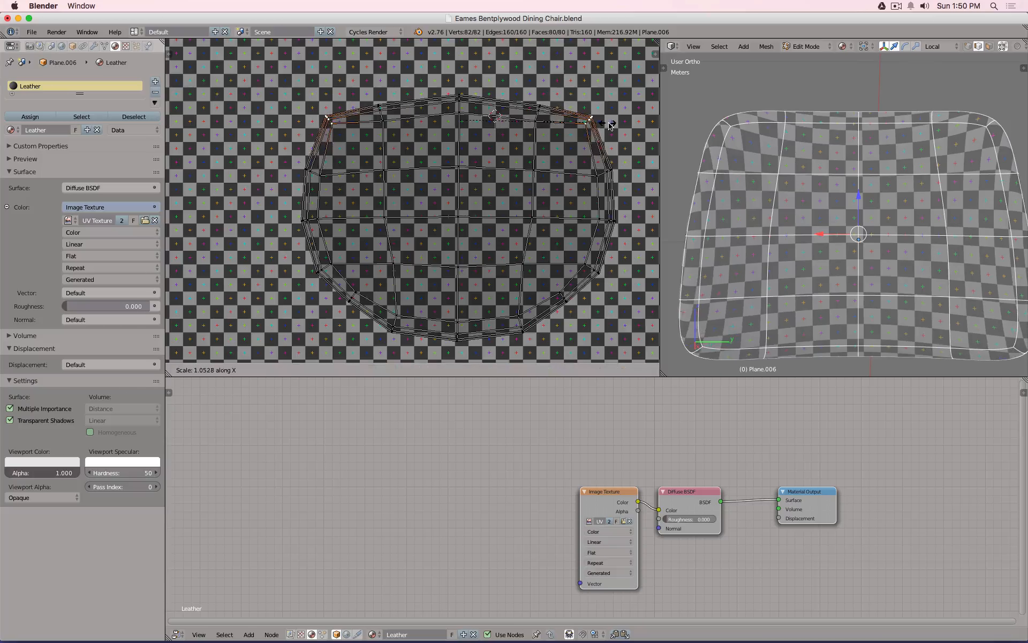
pyautogui.click(538, 168)
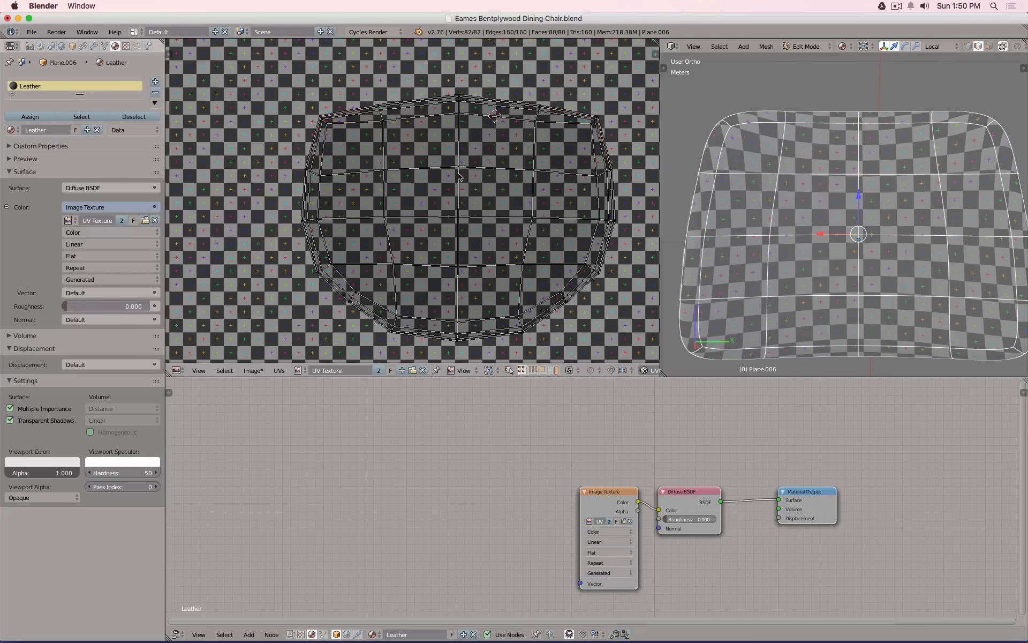
pyautogui.write('ar180')
pyautogui.press('Return')
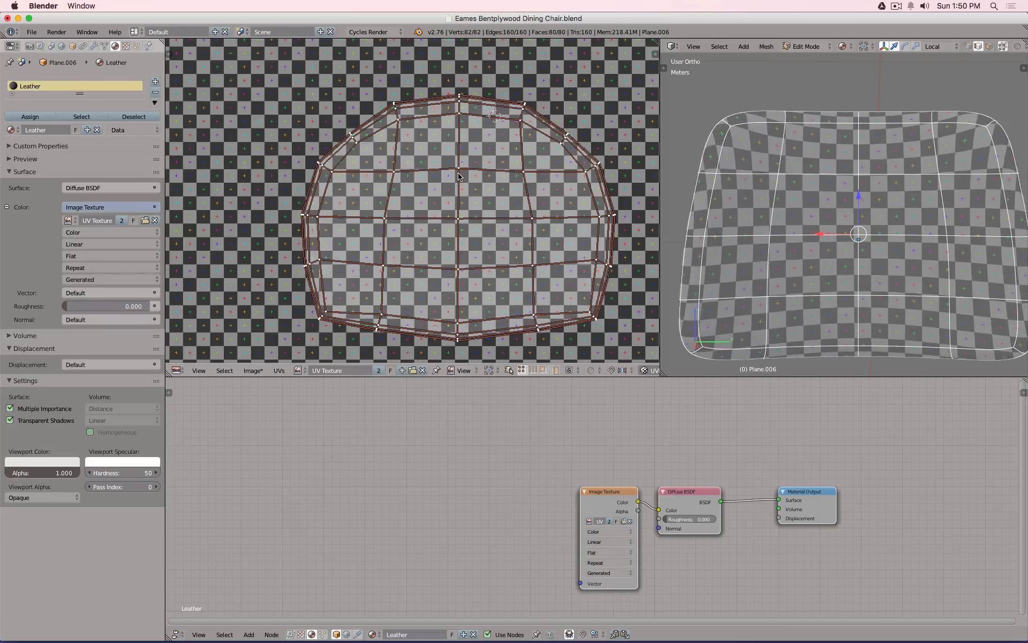
# Spread the two opposite edge vertices apart horizontally and adjust them vertically.
pyautogui.press('a')
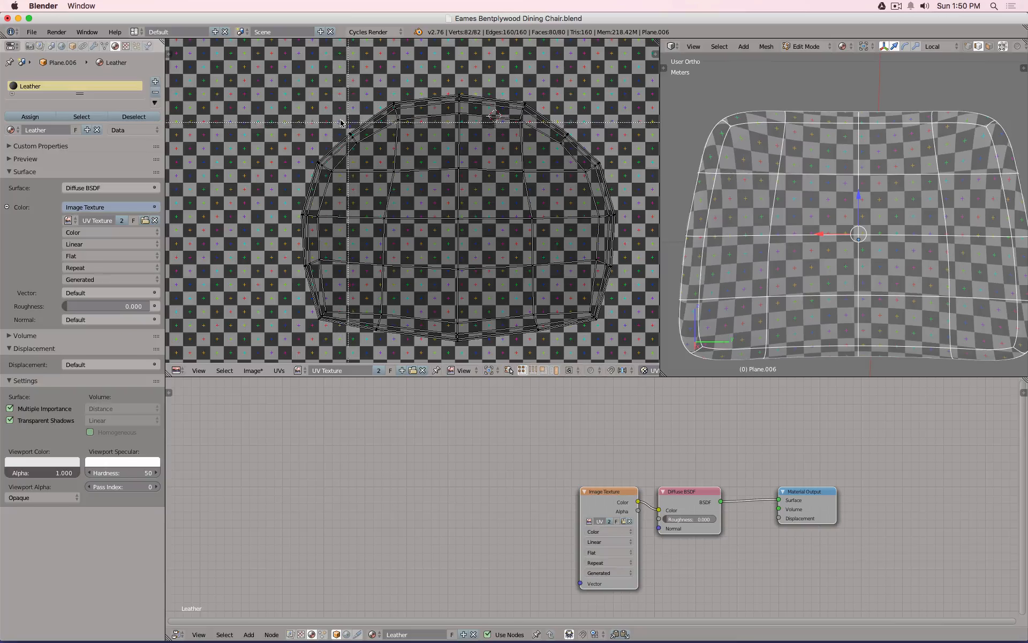
pyautogui.rightClick(351, 134)
pyautogui.press('b')
pyautogui.moveTo(554, 130); pyautogui.dragTo(586, 158)
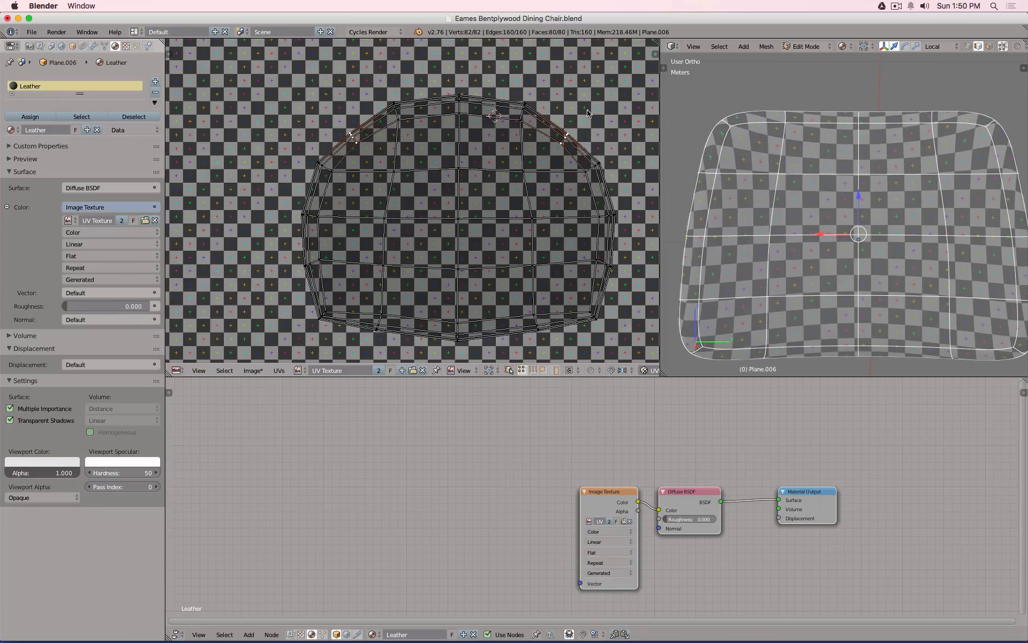
pyautogui.press('s')
pyautogui.press('x')
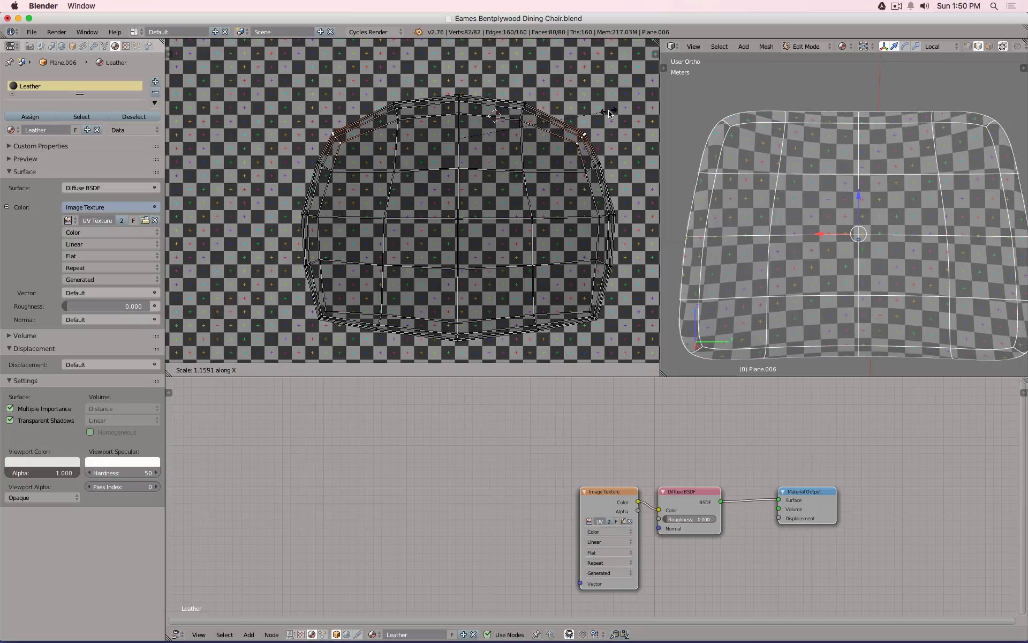
pyautogui.click(609, 113)
pyautogui.press('g')
pyautogui.press('y')
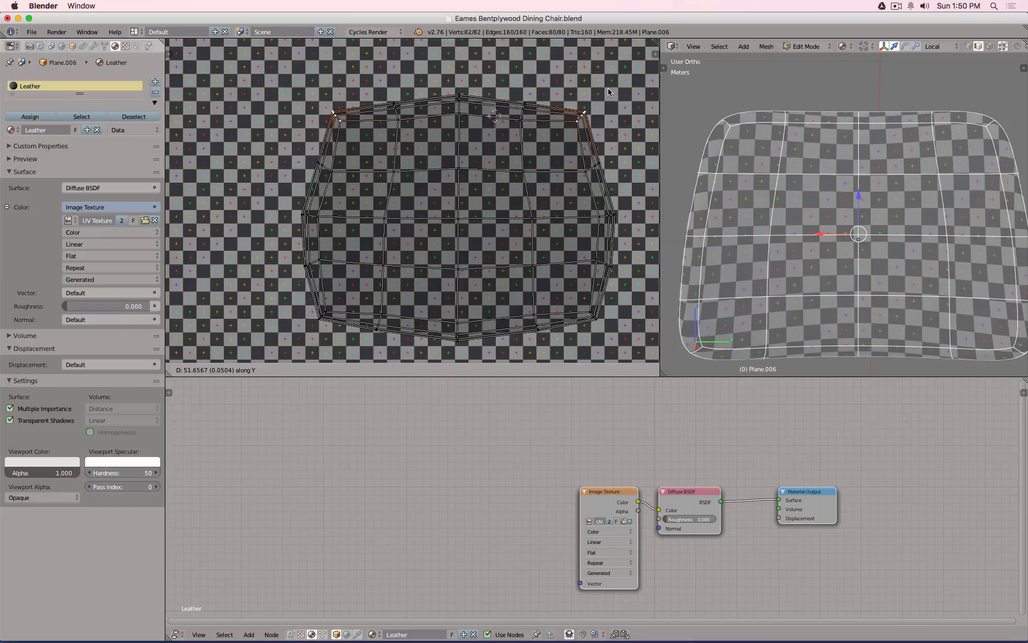
pyautogui.click(608, 90)
# Widen the island's sides by scaling the left and right edge vertices along X.
pyautogui.press('a')
pyautogui.press('b')
pyautogui.moveTo(311, 159); pyautogui.dragTo(335, 180)
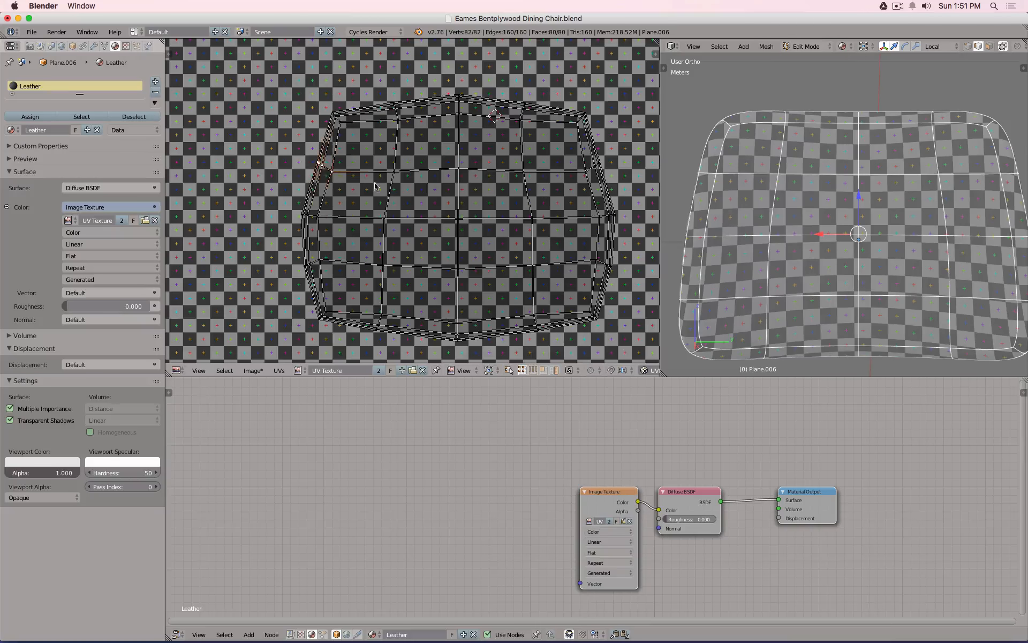
pyautogui.press('b')
pyautogui.moveTo(572, 146); pyautogui.dragTo(619, 194)
pyautogui.press('x')
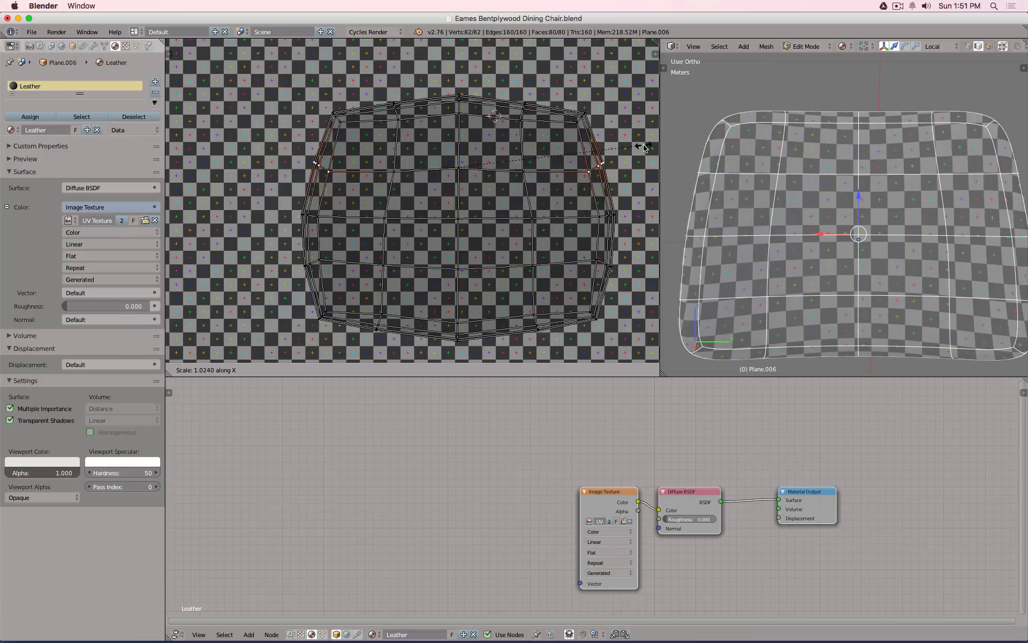
pyautogui.click(645, 148)
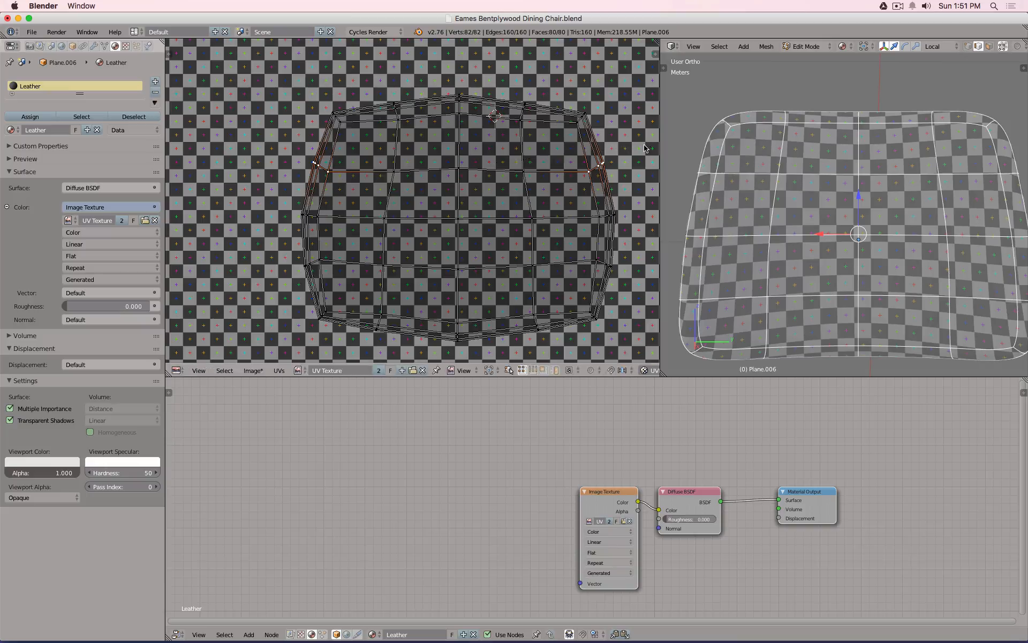
# Raise the bottom-centre vertices, lower the top-centre ones, and return to Object Mode.
pyautogui.press('a')
pyautogui.press('b')
pyautogui.moveTo(442, 310); pyautogui.dragTo(471, 342)
pyautogui.press('g')
pyautogui.press('y')
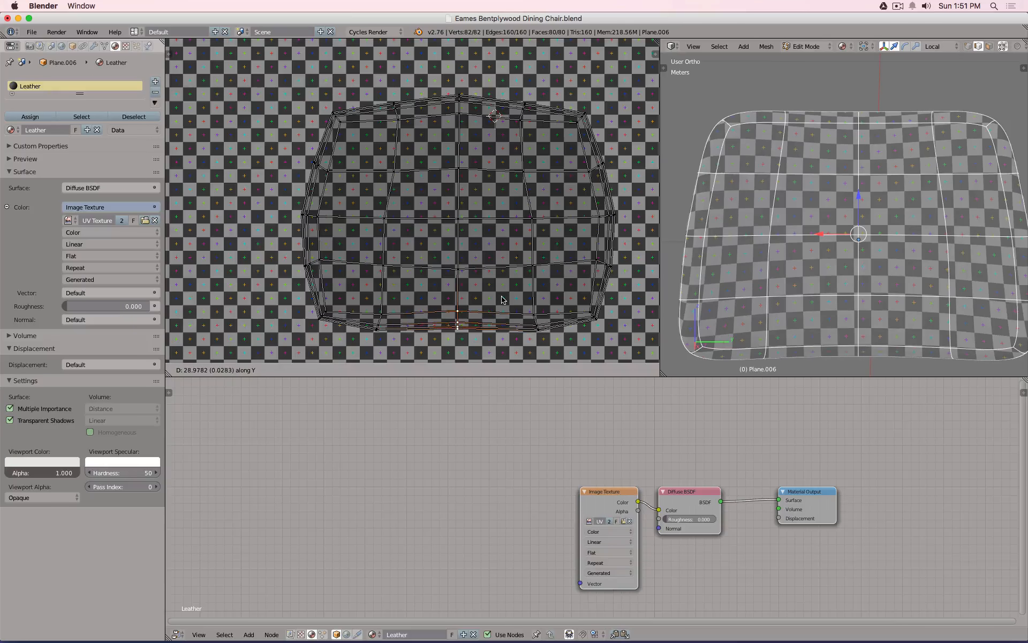
pyautogui.click(502, 298)
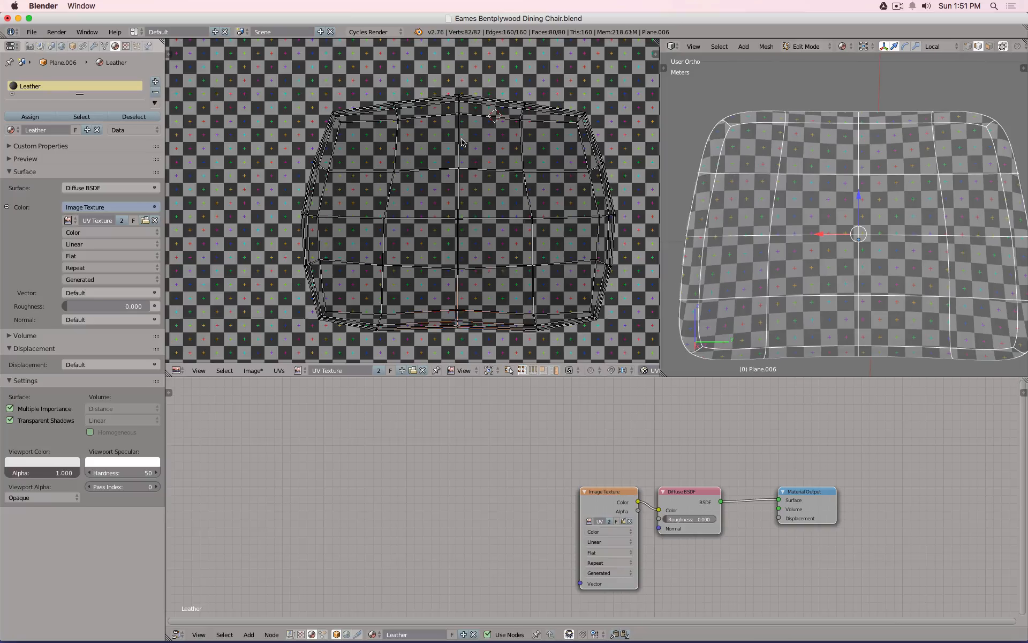
pyautogui.moveTo(474, 123); pyautogui.dragTo(475, 122)
pyautogui.press('g')
pyautogui.press('y')
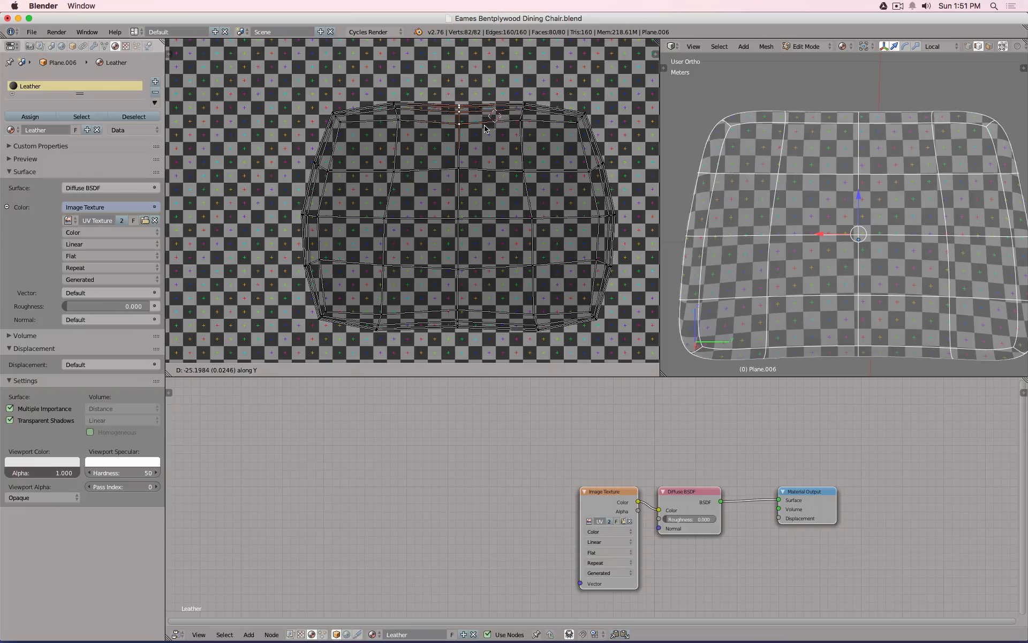
pyautogui.click(485, 129)
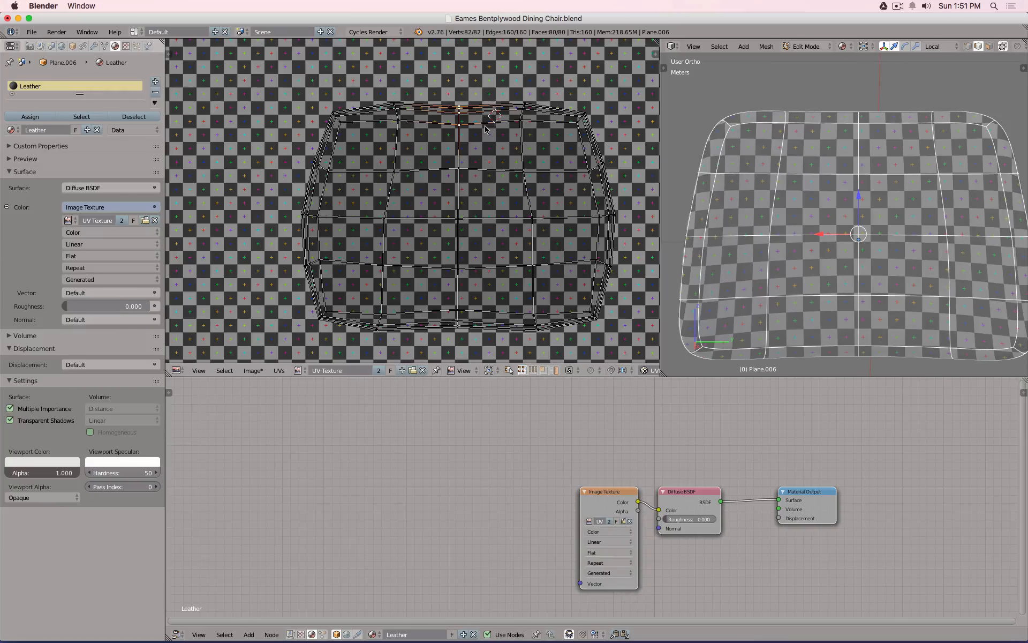
pyautogui.press('Tab')
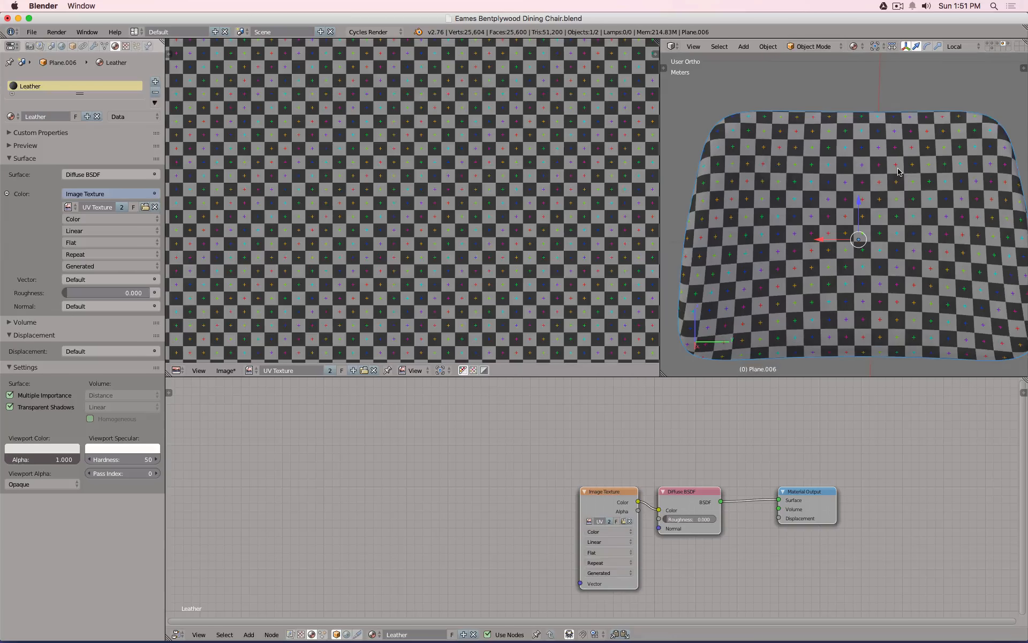
# Select the white seat object and assign it the Leather material.
pyautogui.moveTo(899, 172); pyautogui.dragTo(905, 225, button='middle')
pyautogui.scroll(-3, 904, 241)
pyautogui.rightClick(891, 284)
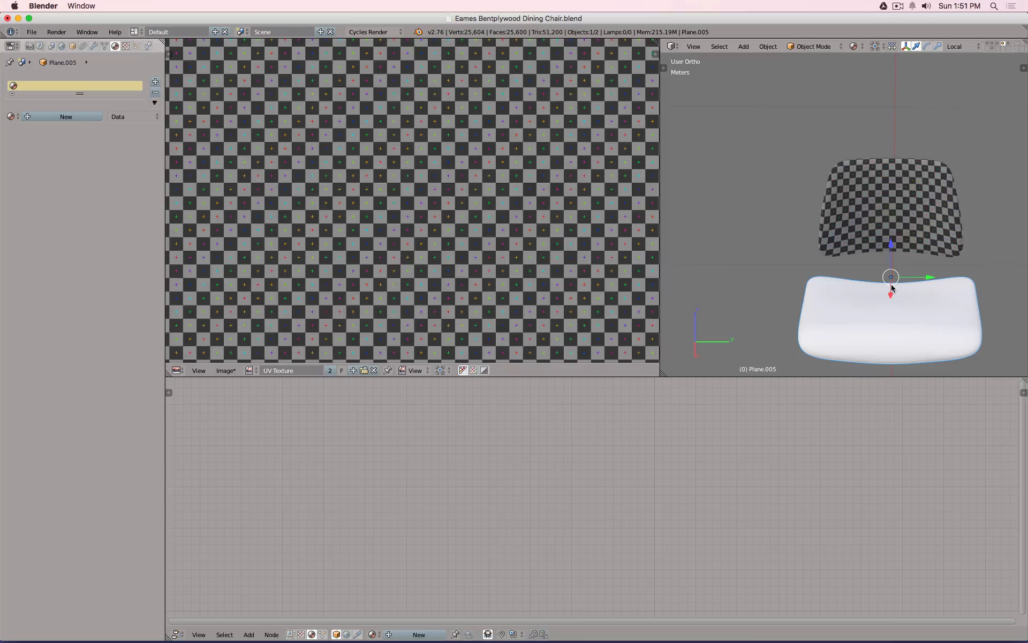
pyautogui.click(11, 116)
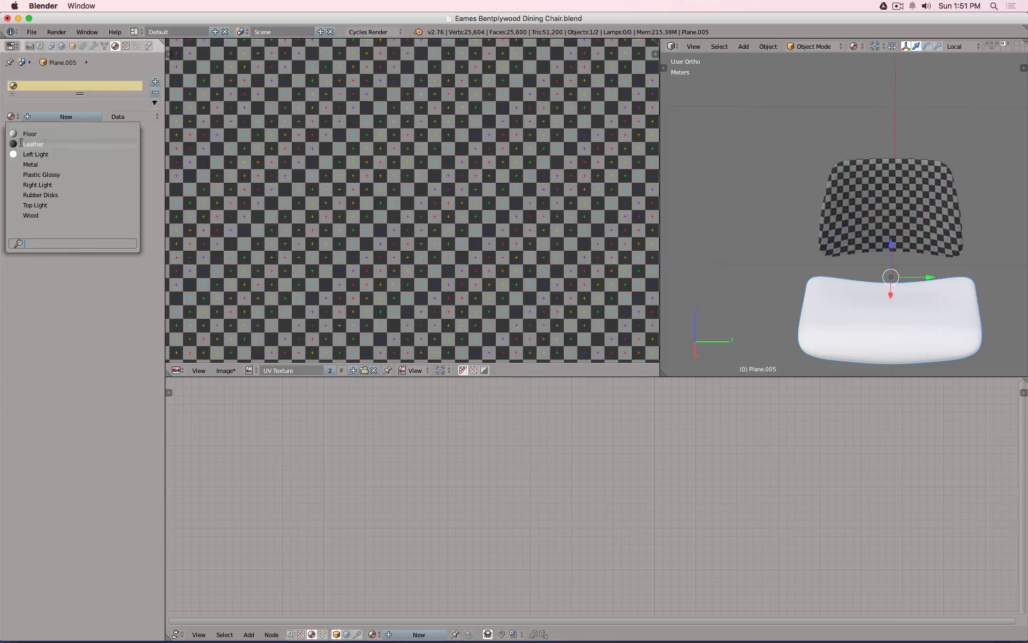
pyautogui.click(22, 143)
# Unwrap the seat's UVs and move the separate right-hand island off the texture.
pyautogui.press('Tab')
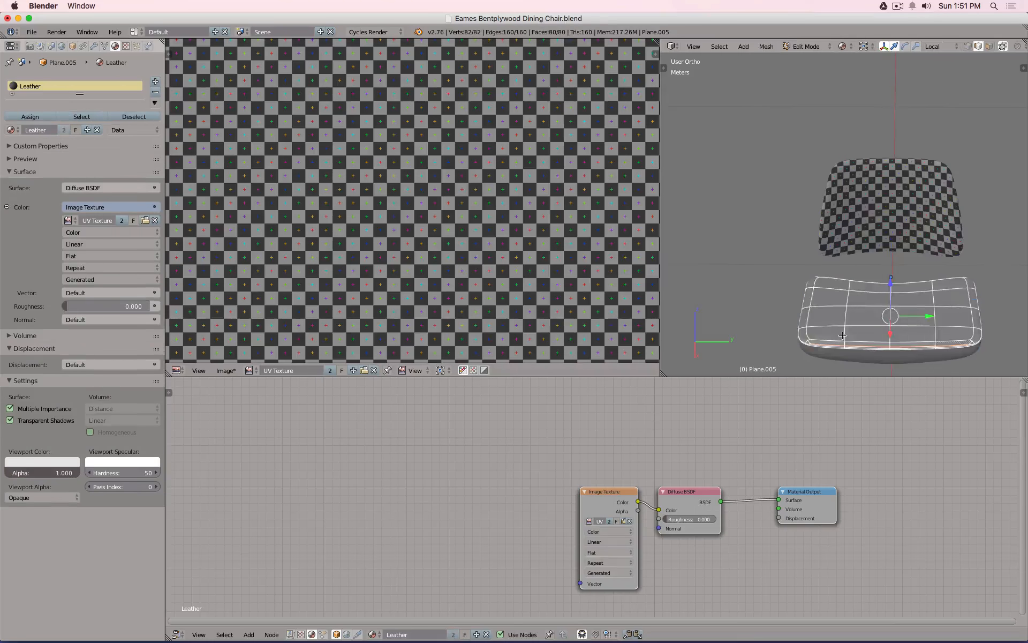
pyautogui.press('u')
pyautogui.click(836, 333)
pyautogui.scroll(-4, 352, 228)
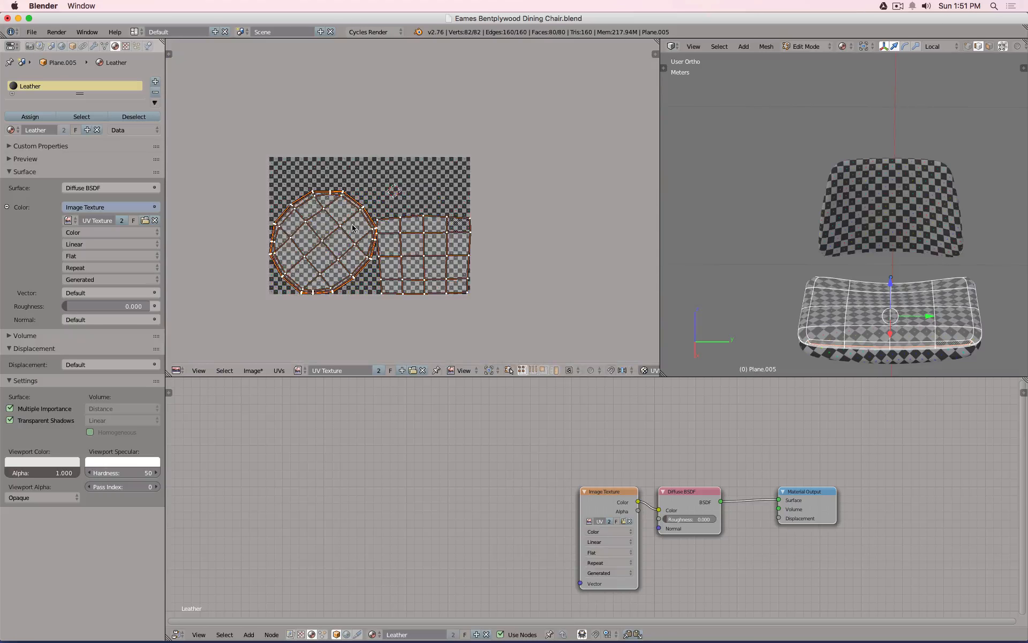
pyautogui.press('a')
pyautogui.press('l')
pyautogui.press('g')
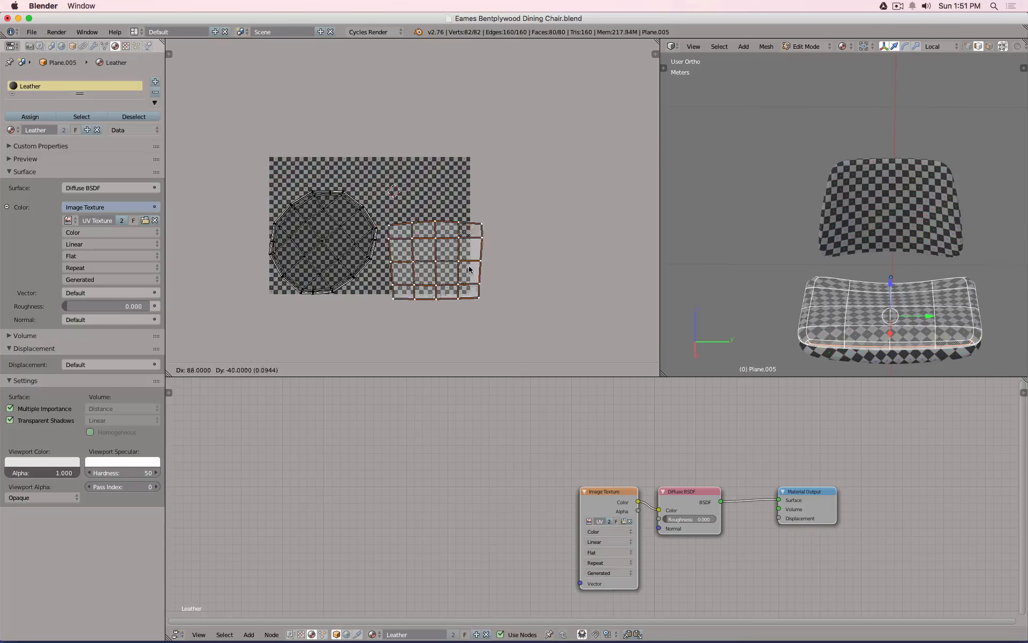
pyautogui.click(501, 274)
# Rotate the circular UV island so its grid is straight and enlarge it over the texture.
pyautogui.press('a')
pyautogui.press('l')
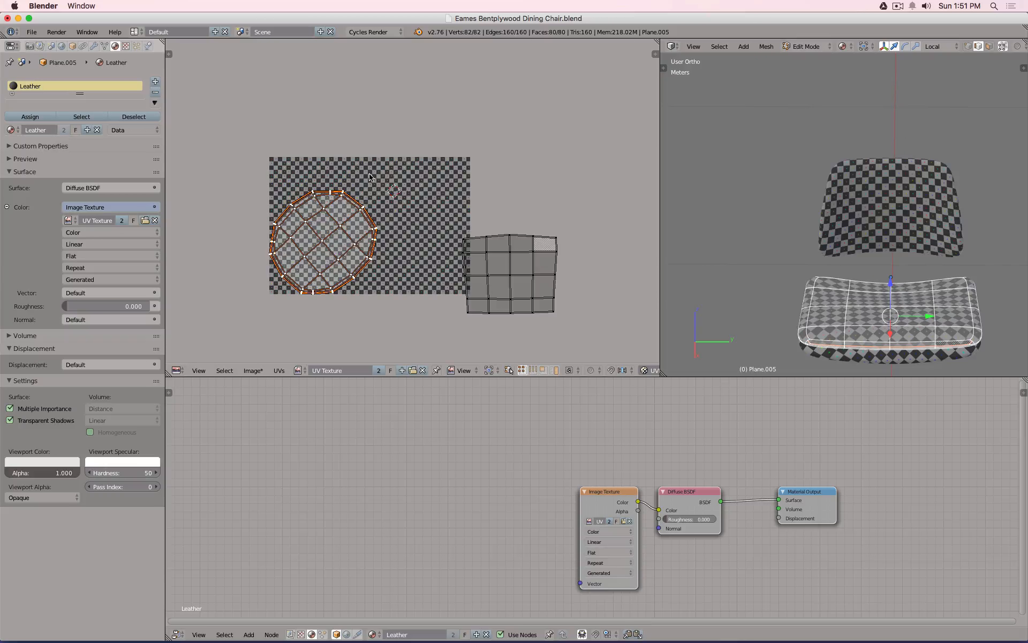
pyautogui.press('r')
pyautogui.click(400, 217)
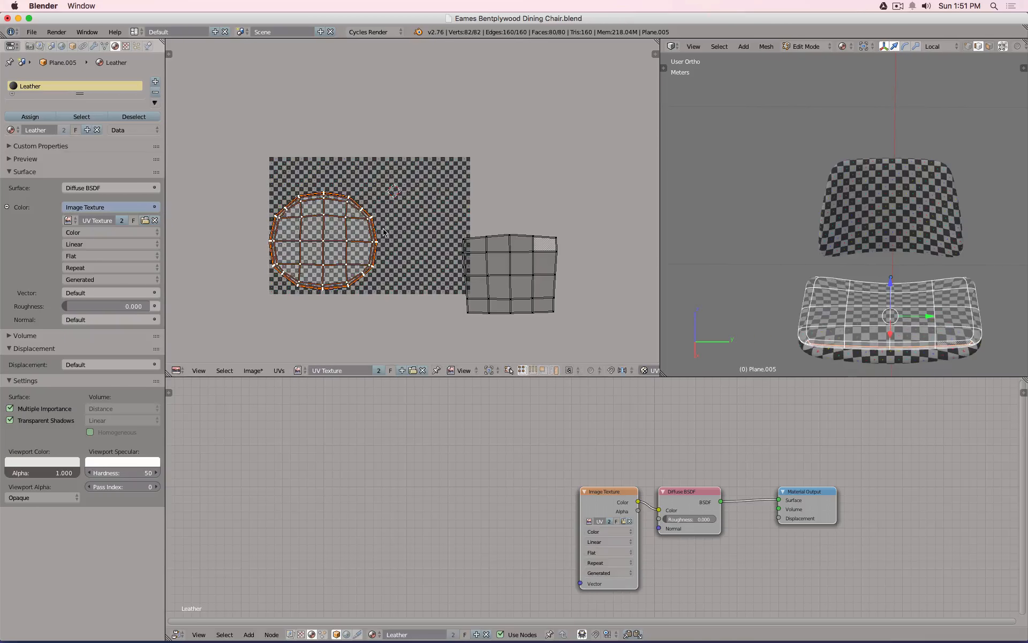
pyautogui.scroll(3, 384, 232)
pyautogui.press('s')
pyautogui.click(455, 191)
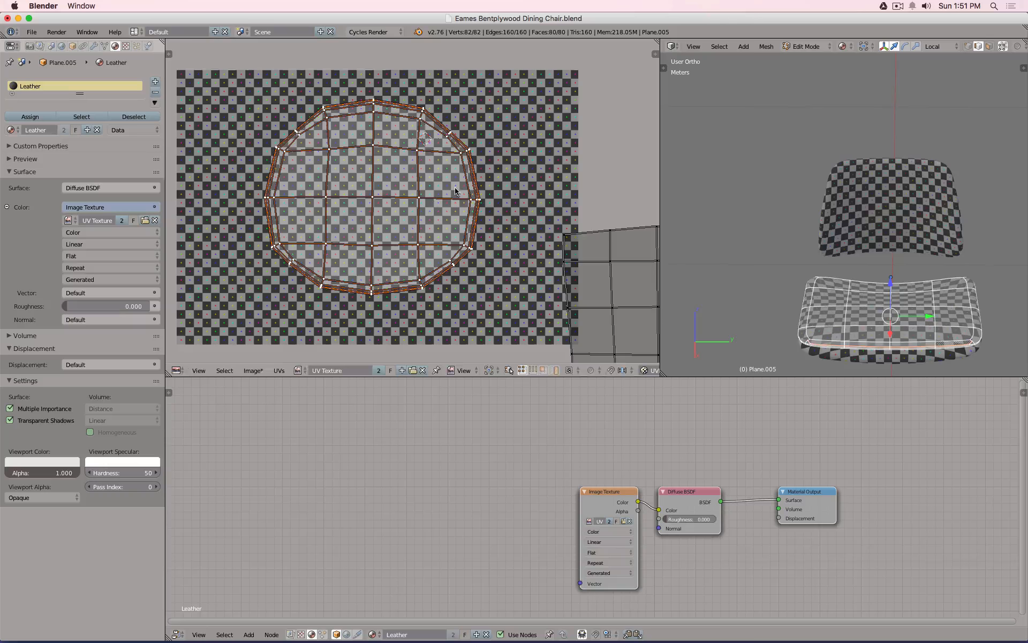
# Box-select the circular island's upper-left and upper-right edge vertices, cancelling a trial move.
pyautogui.press('a')
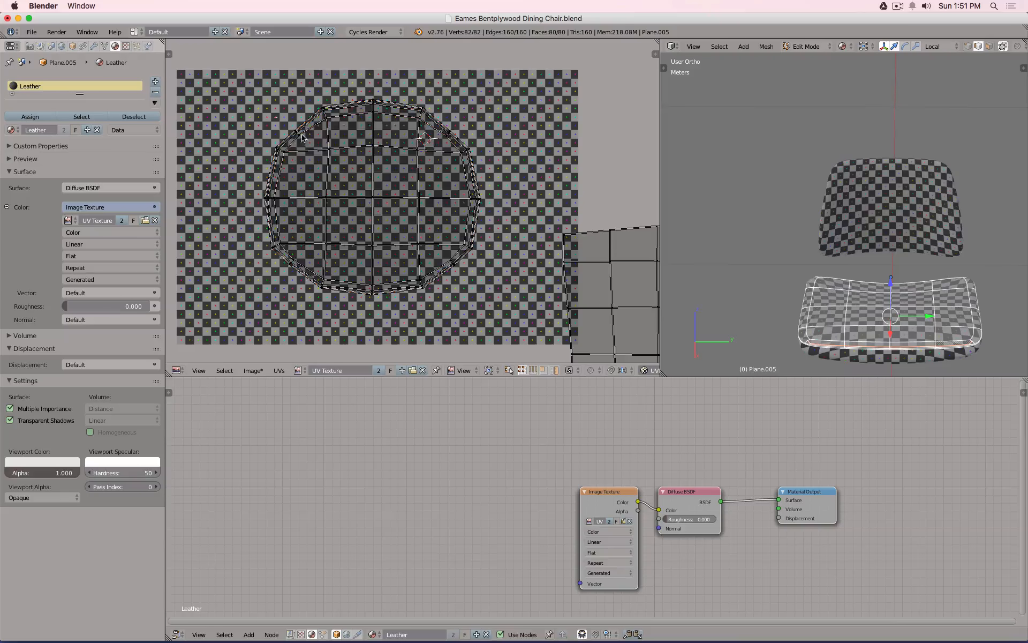
pyautogui.moveTo(302, 138); pyautogui.dragTo(322, 152)
pyautogui.press('b')
pyautogui.moveTo(444, 125); pyautogui.dragTo(468, 147)
pyautogui.press('g')
pyautogui.press('y')
pyautogui.press('Escape')
# View the seat from top, rolled to match the UV layout, and frame the whole seat.
pyautogui.press('KP_7')
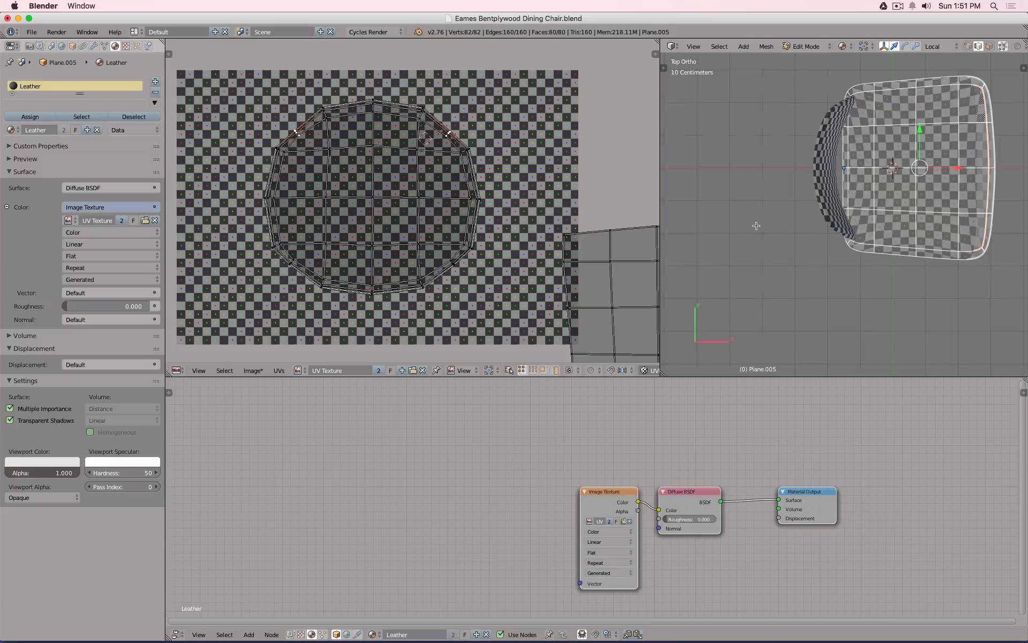
pyautogui.press('shift+KP_6')
pyautogui.press('shift+KP_6')
pyautogui.press('shift+KP_6')
pyautogui.press('shift+KP_6')
pyautogui.press('shift+KP_6')
pyautogui.press('shift+KP_6')
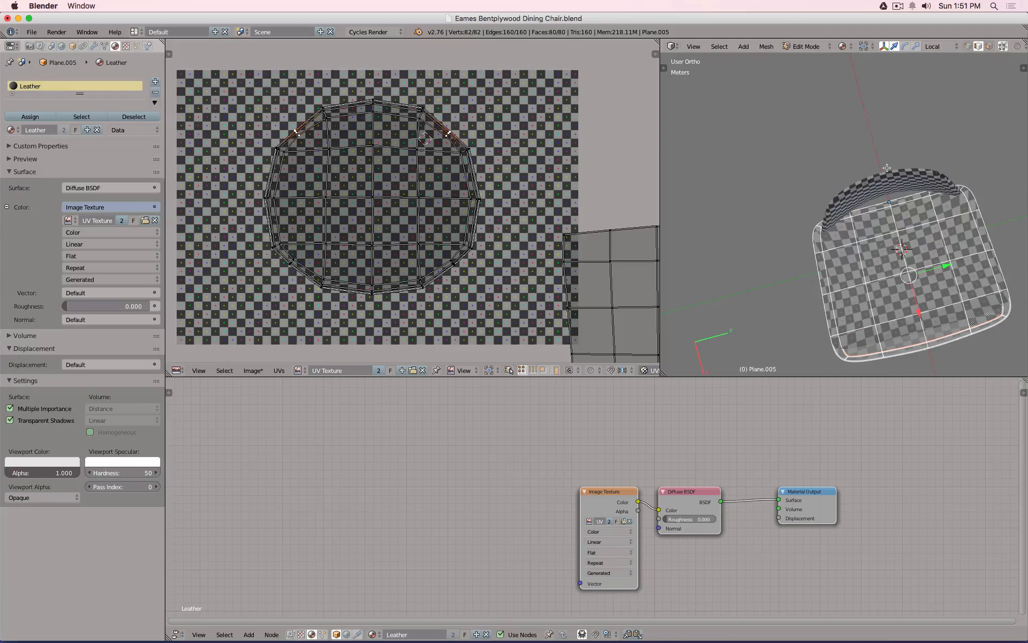
pyautogui.scroll(2, 886, 207)
pyautogui.keyDown('shift'); pyautogui.moveTo(886, 208); pyautogui.dragTo(829, 116, button='middle'); pyautogui.keyUp('shift')
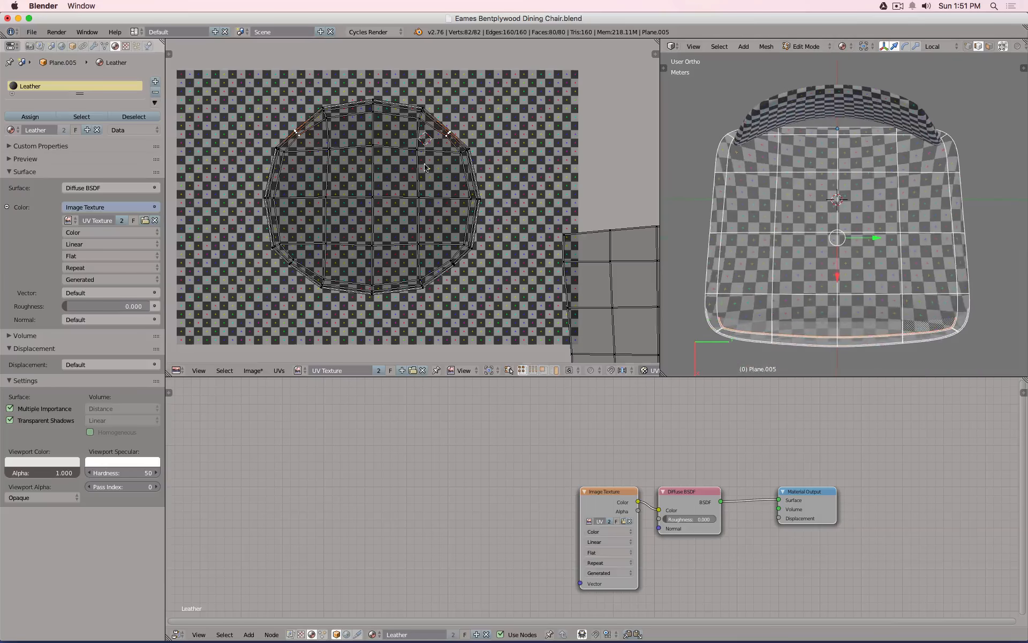
pyautogui.scroll(1, 449, 133)
# Raise and spread the two top UV vertices, then move the top-centre vertex vertically.
pyautogui.press('g')
pyautogui.press('y')
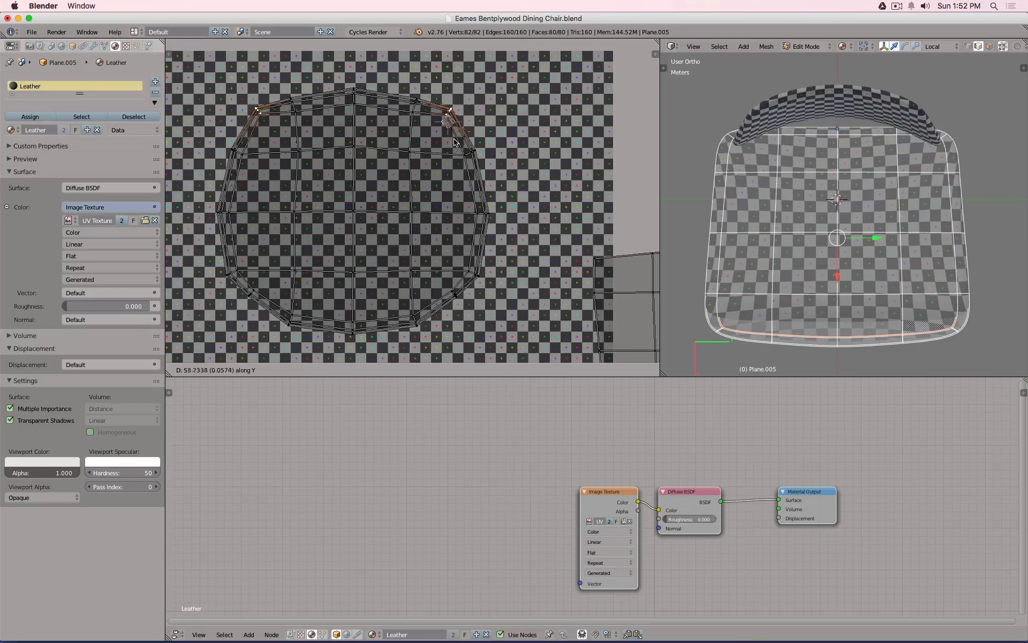
pyautogui.click(457, 142)
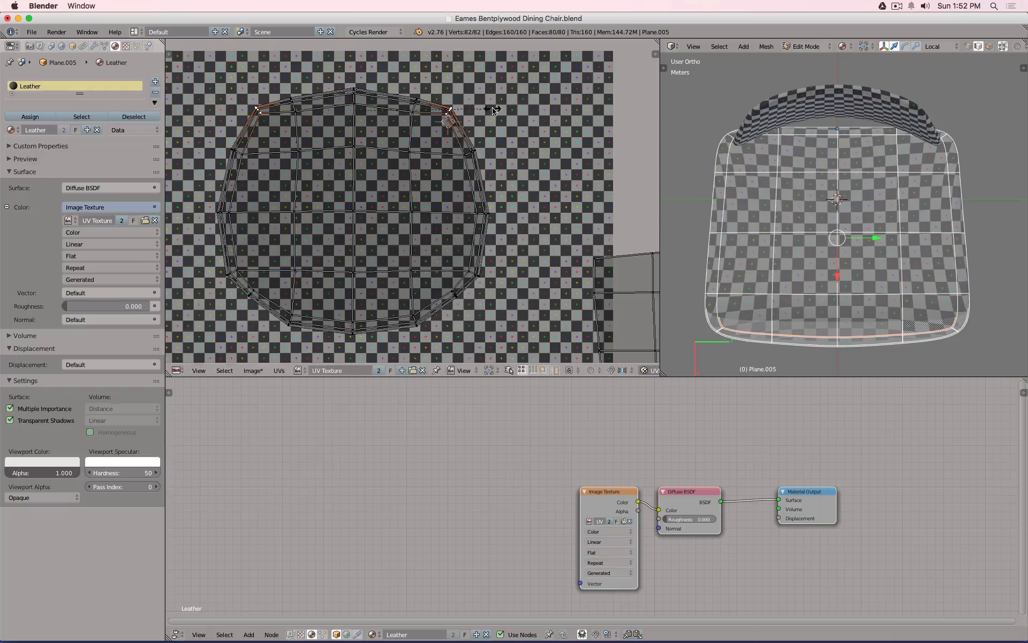
pyautogui.press('x')
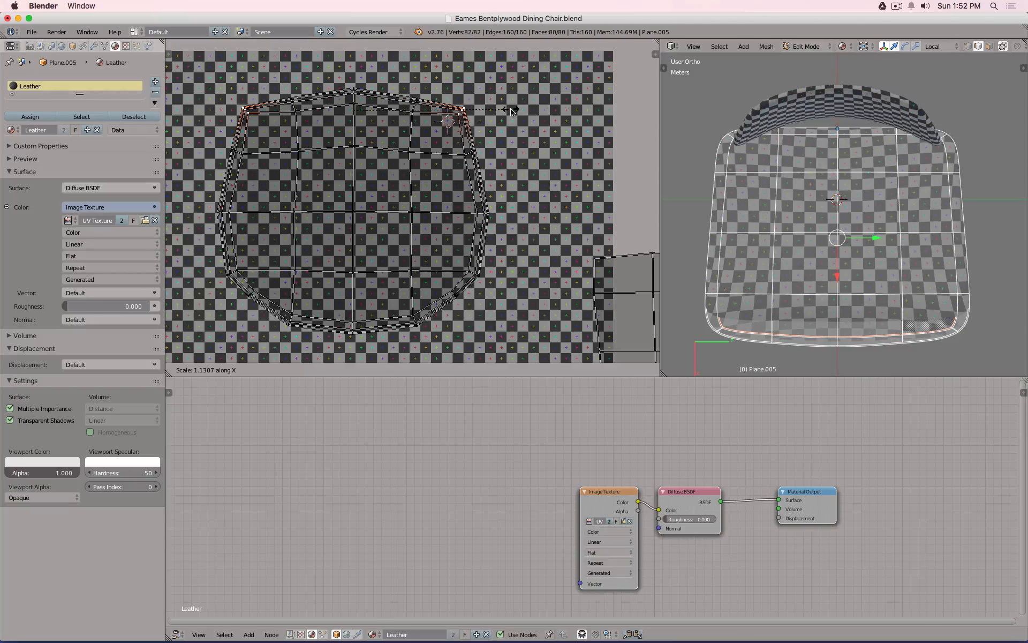
pyautogui.click(512, 110)
pyautogui.press('a')
pyautogui.press('b')
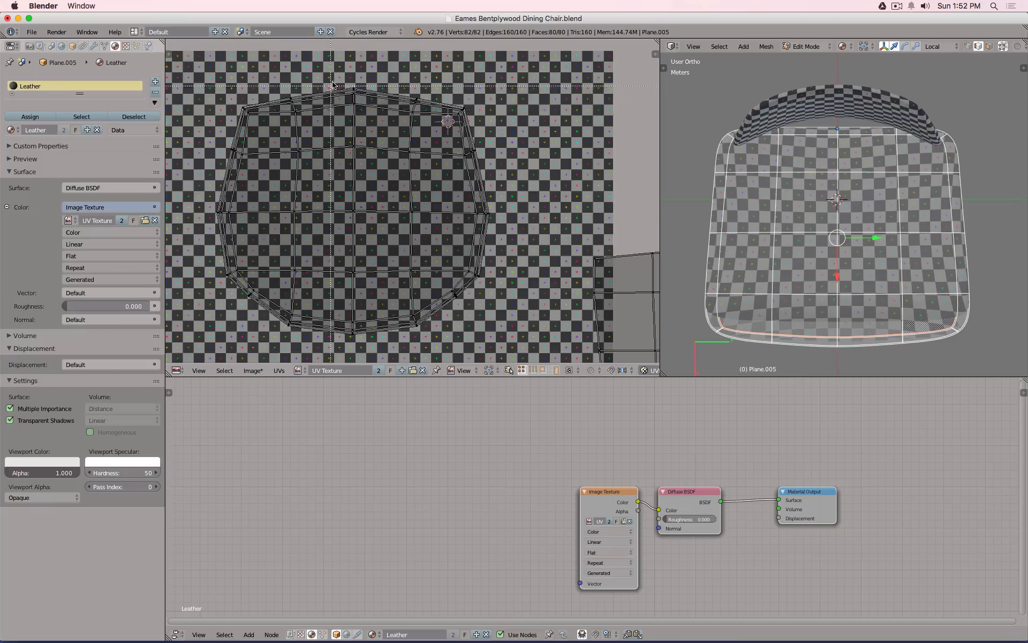
pyautogui.moveTo(338, 84); pyautogui.dragTo(370, 119)
pyautogui.press('g')
pyautogui.press('y')
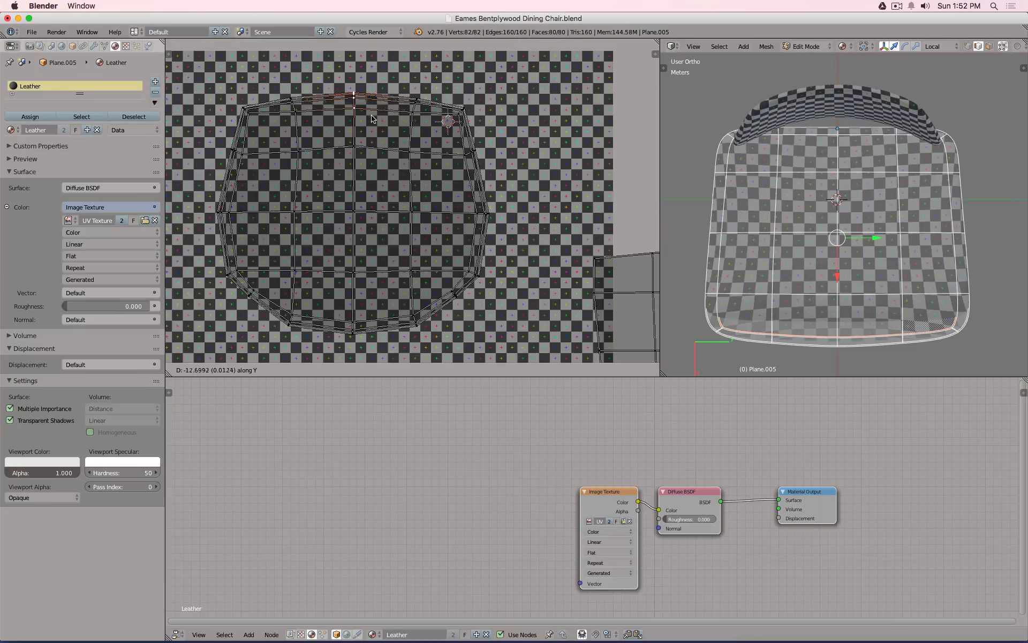
pyautogui.click(373, 123)
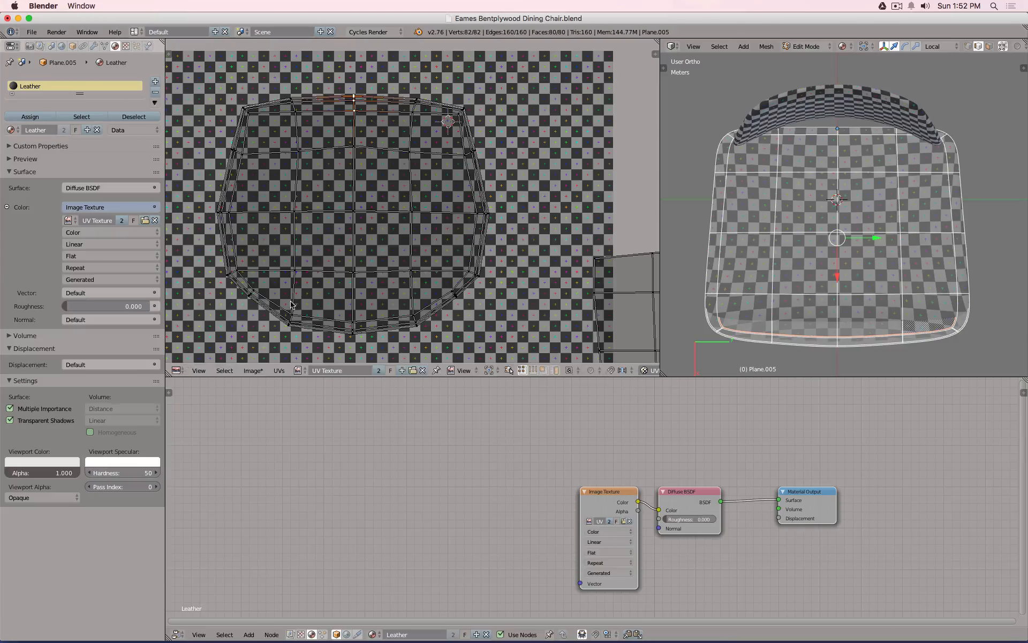
# Widen the two lower side UV vertices horizontally and lower them.
pyautogui.press('a')
pyautogui.press('b')
pyautogui.moveTo(228, 282); pyautogui.dragTo(474, 315)
pyautogui.press('s')
pyautogui.press('x')
pyautogui.click(552, 280)
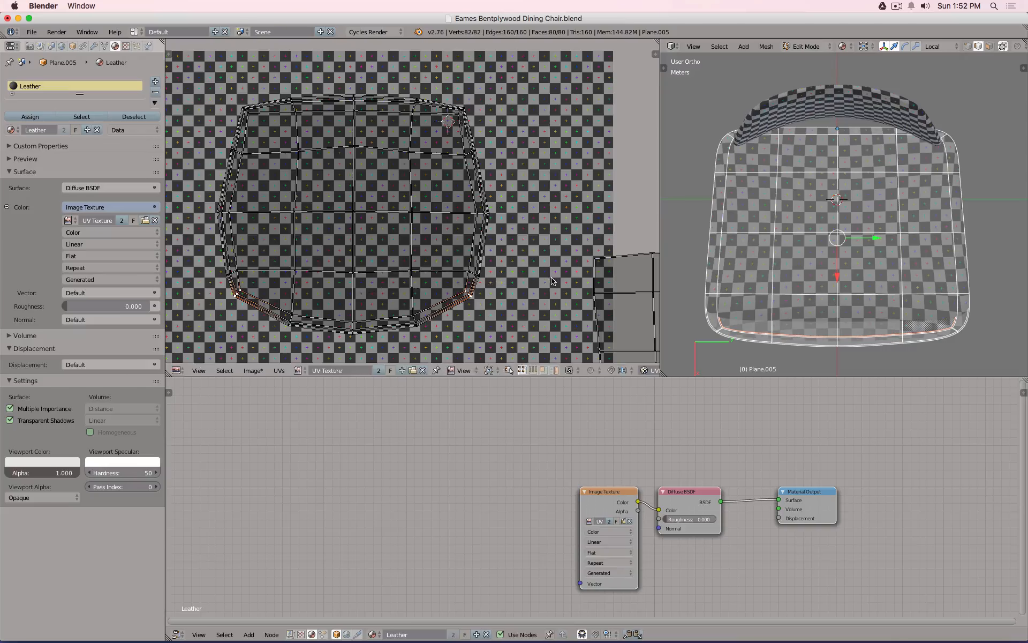
pyautogui.press('g')
pyautogui.press('y')
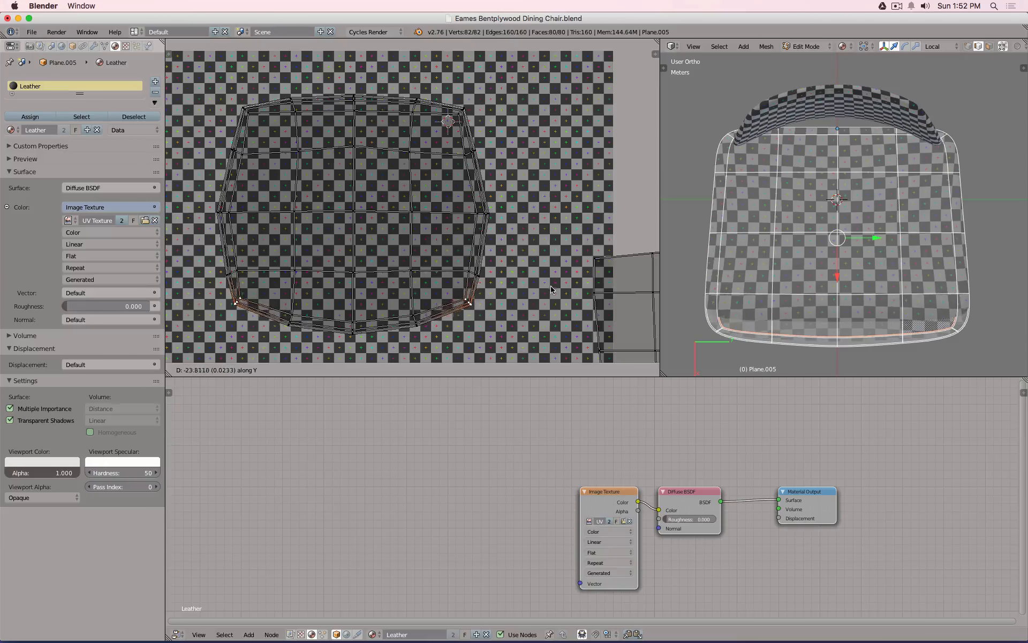
pyautogui.click(552, 298)
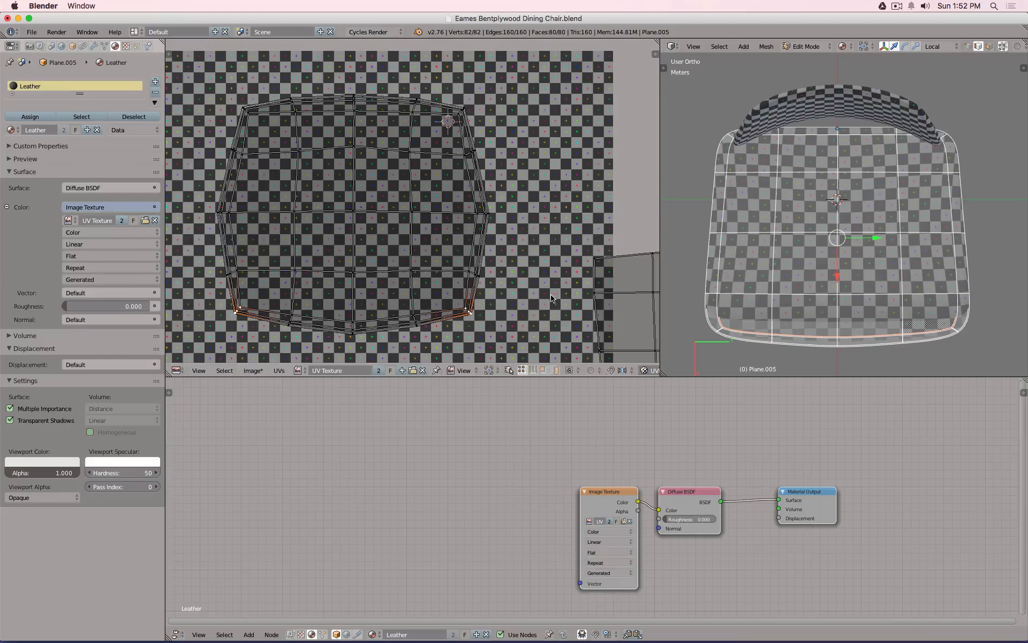
# Pull the left and right middle side UV vertices inward horizontally.
pyautogui.press('a')
pyautogui.press('b')
pyautogui.moveTo(180, 201); pyautogui.dragTo(238, 225)
pyautogui.press('b')
pyautogui.moveTo(457, 192); pyautogui.dragTo(506, 223)
pyautogui.press('s')
pyautogui.press('x')
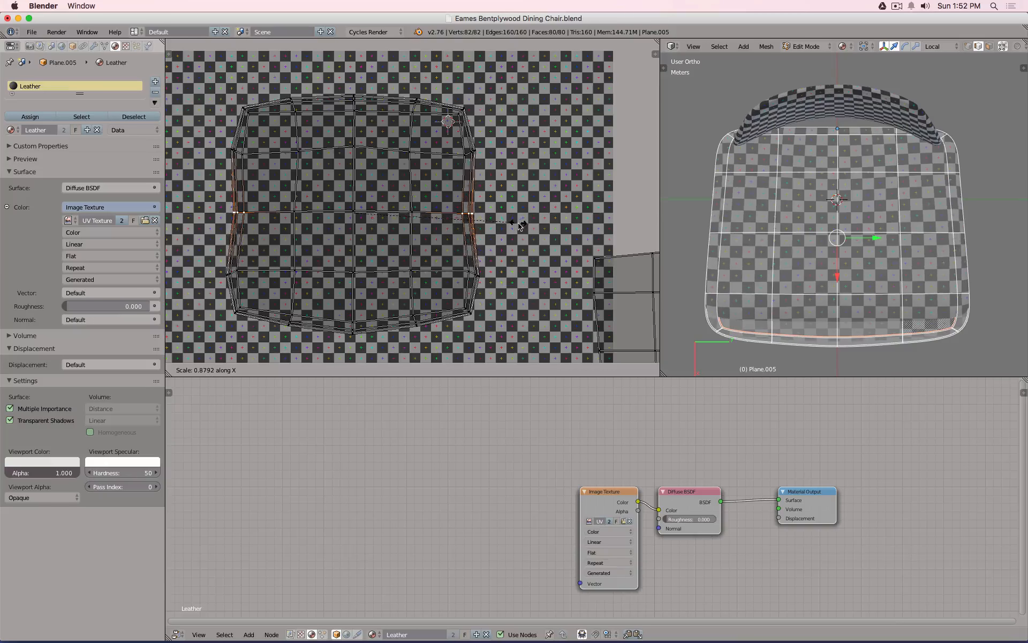
pyautogui.click(518, 226)
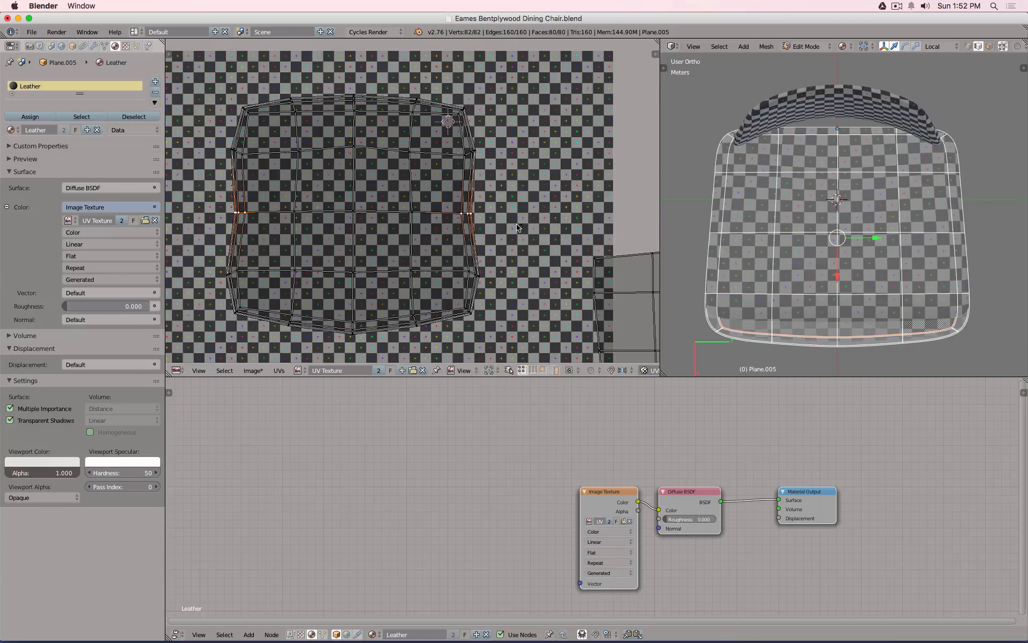
# Narrow the upper left and right edge UV vertices slightly along X.
pyautogui.press('x')
pyautogui.click(558, 176)
pyautogui.press('a')
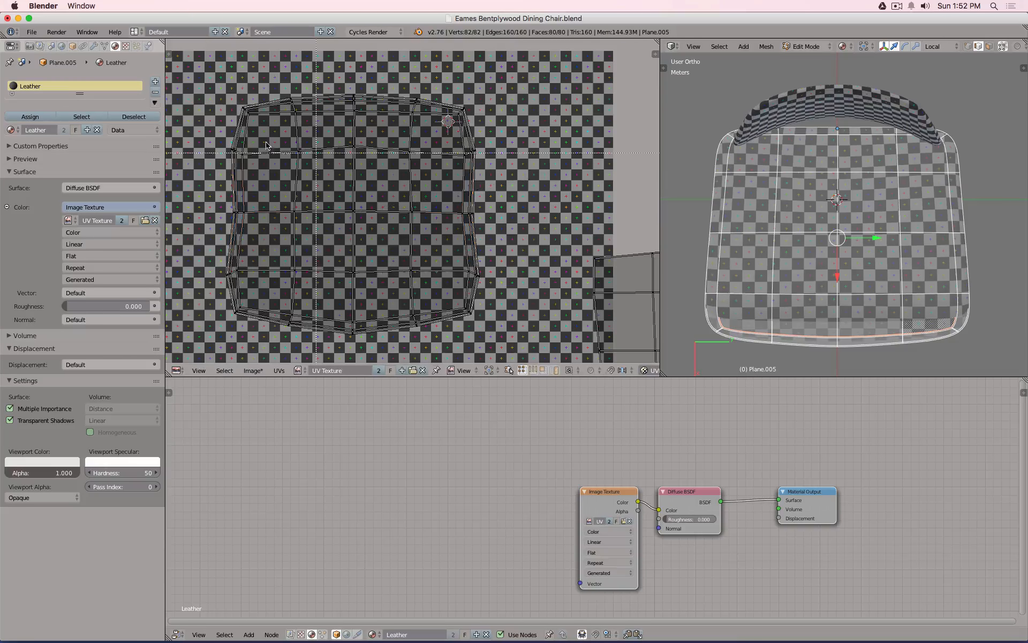
pyautogui.press('b')
pyautogui.moveTo(213, 142); pyautogui.dragTo(246, 170)
pyautogui.press('b')
pyautogui.moveTo(434, 143); pyautogui.dragTo(496, 169)
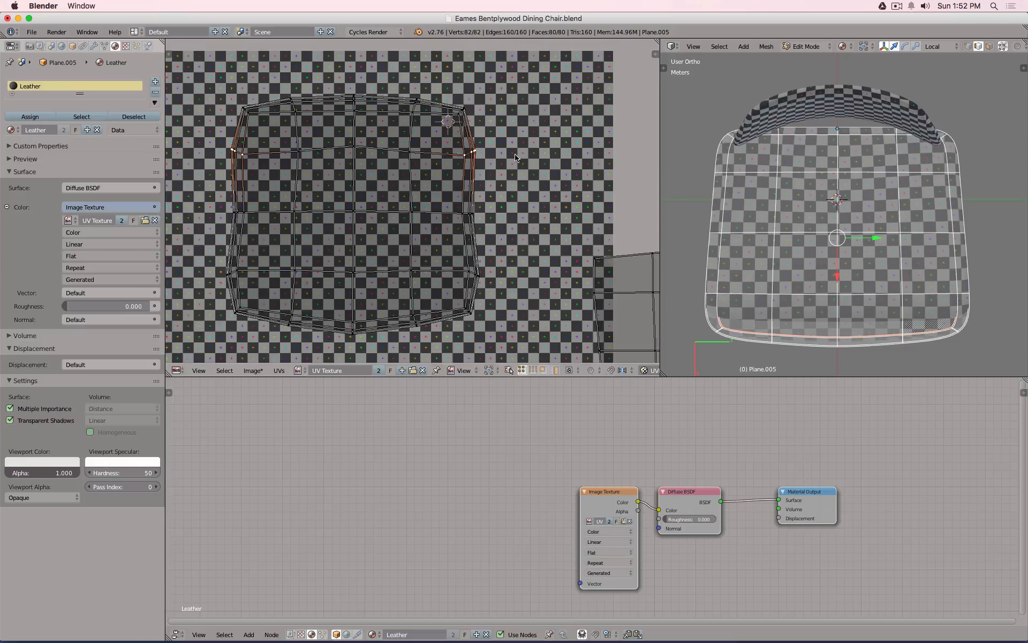
pyautogui.press('s')
pyautogui.press('x')
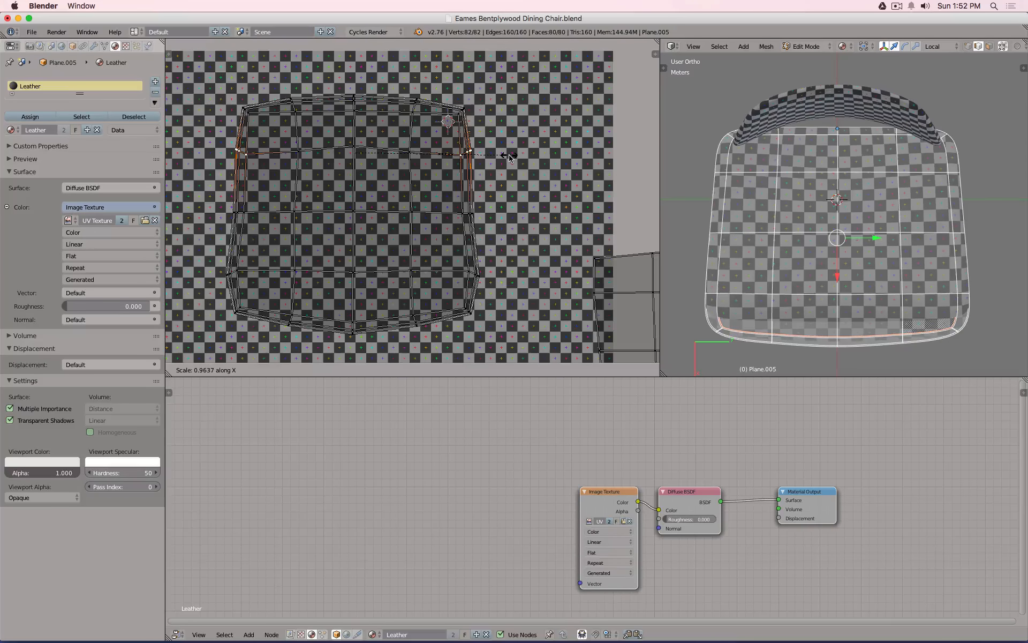
pyautogui.click(508, 157)
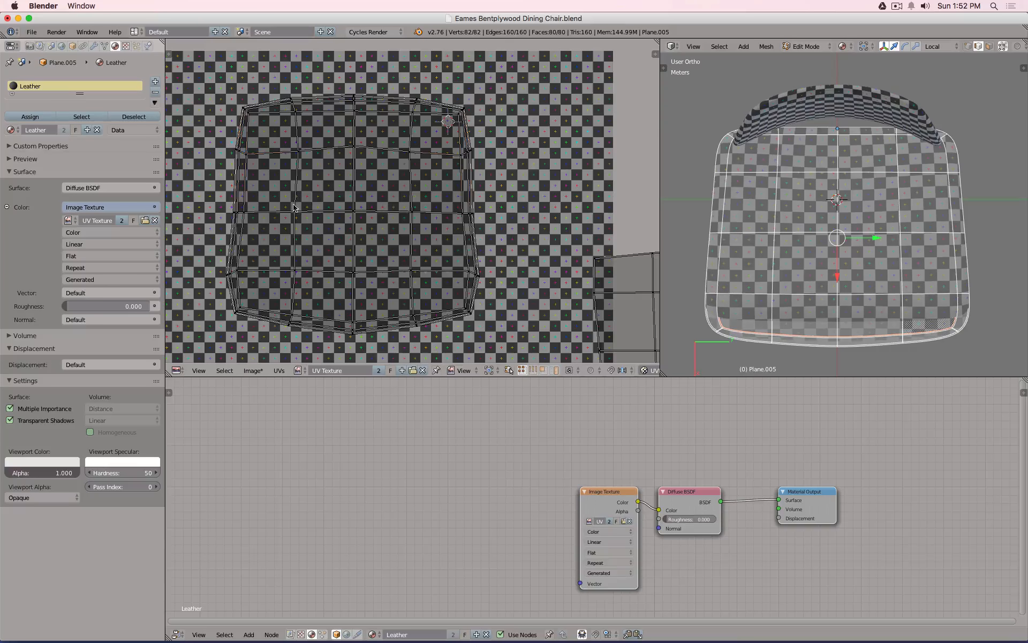
# Adjust the middle-row vertex width along X and return to Object Mode.
pyautogui.press('b')
pyautogui.moveTo(226, 197); pyautogui.dragTo(255, 225)
pyautogui.press('b')
pyautogui.moveTo(449, 199); pyautogui.dragTo(496, 229)
pyautogui.press('s')
pyautogui.press('x')
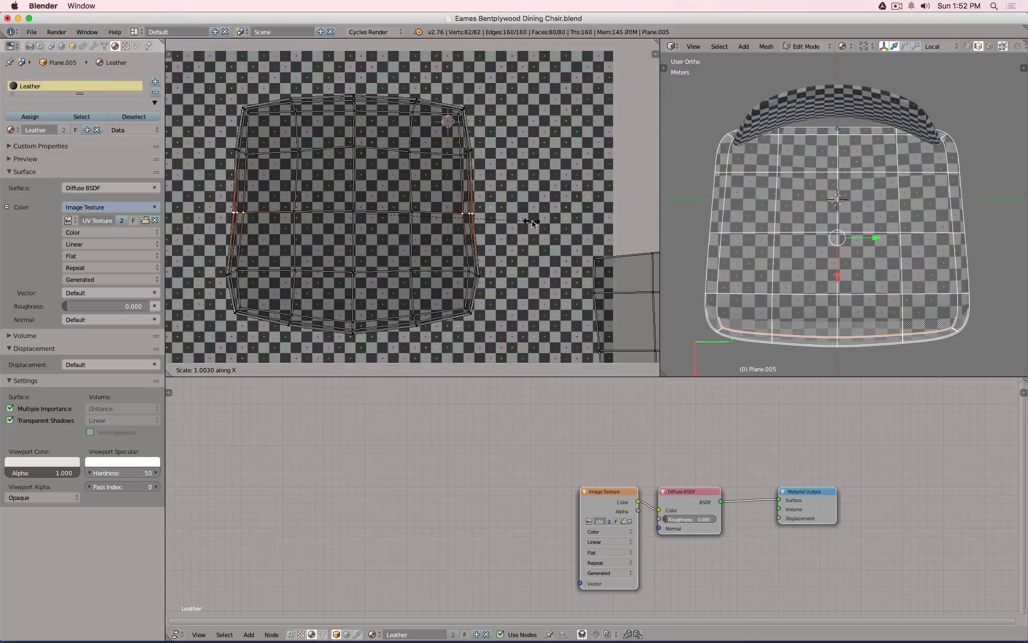
pyautogui.click(528, 219)
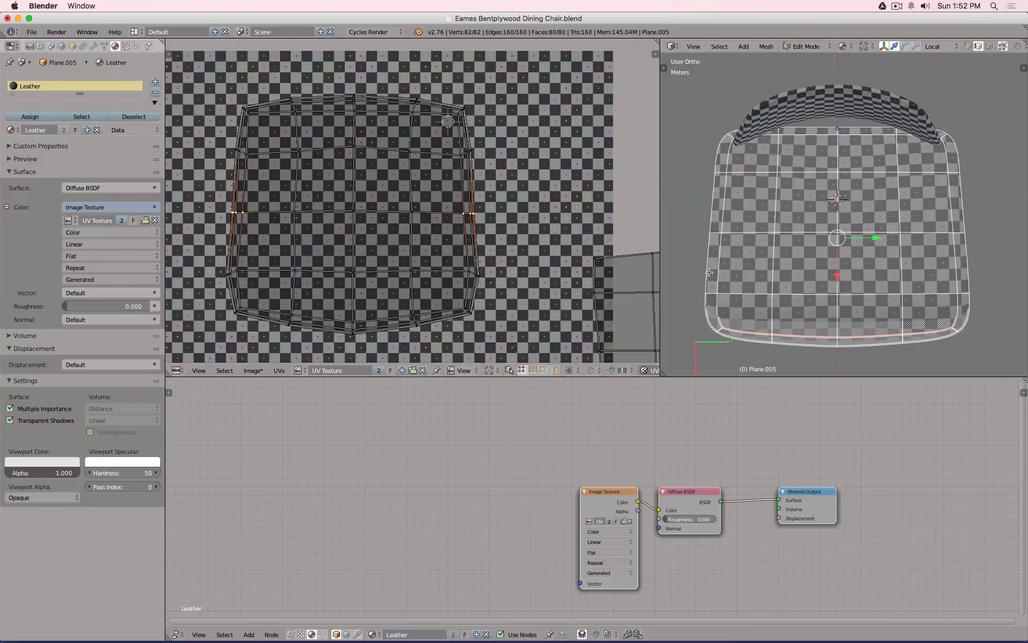
pyautogui.press('Tab')
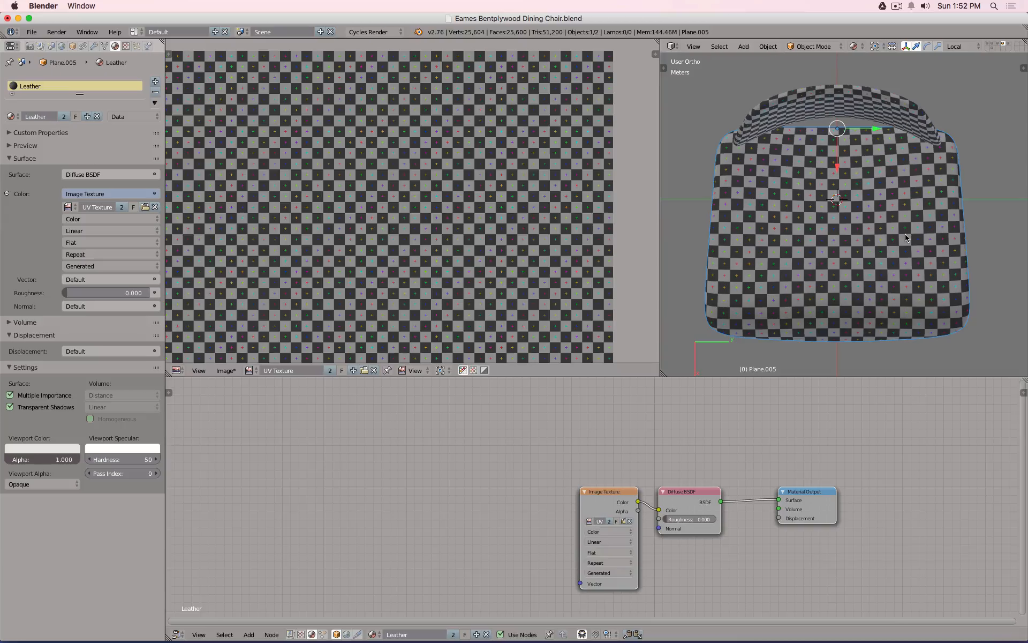
# Inspect the checker-covered seat and back from Right Ortho and an angled view, moving the checker node aside.
pyautogui.moveTo(867, 288); pyautogui.dragTo(871, 191, button='middle')
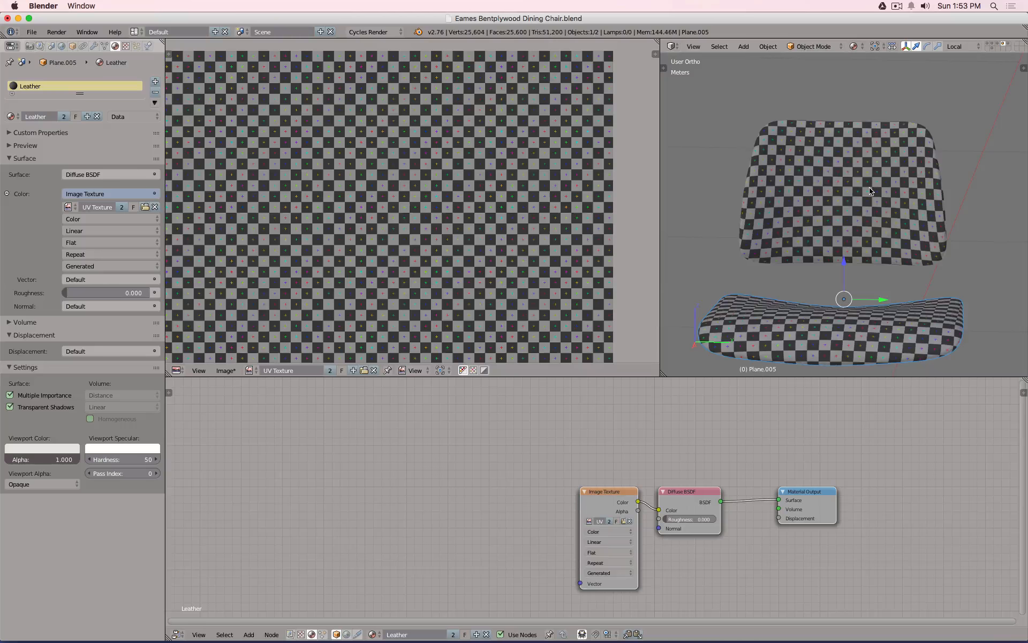
pyautogui.press('KP_3')
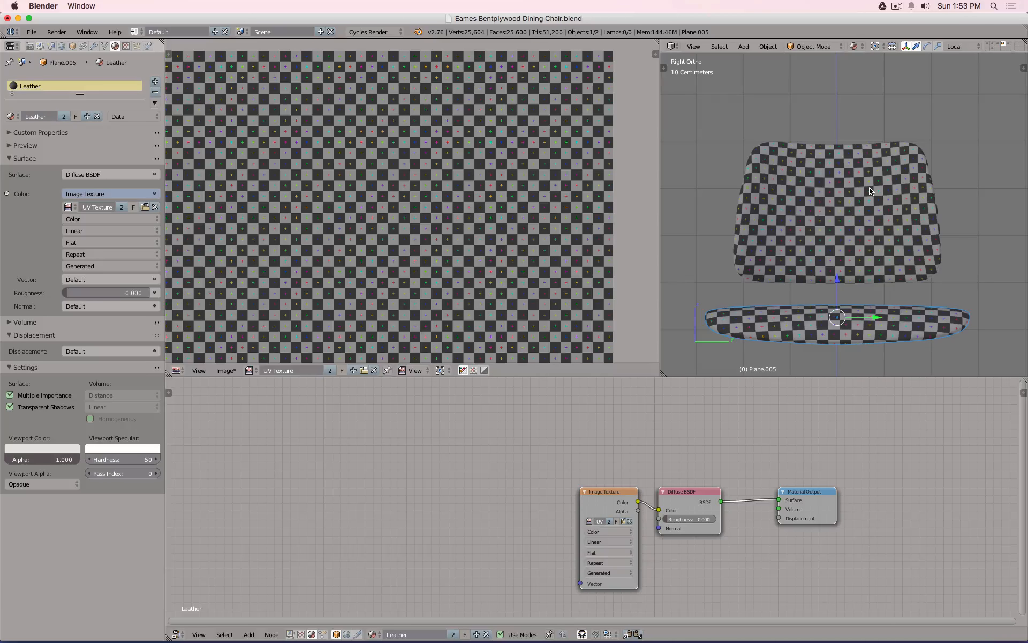
pyautogui.moveTo(856, 194); pyautogui.dragTo(722, 215, button='middle')
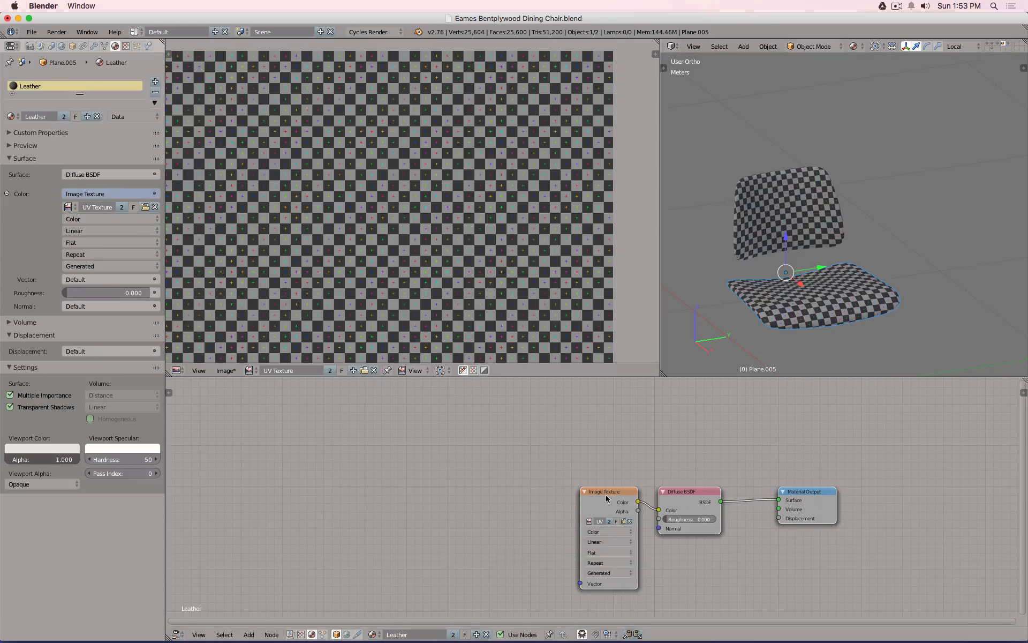
pyautogui.moveTo(606, 499); pyautogui.dragTo(259, 450)
# Unlink the checker texture and connect a new Image Texture's Color to the Diffuse Color.
pyautogui.keyDown('ctrl'); pyautogui.moveTo(346, 516); pyautogui.dragTo(361, 439); pyautogui.keyUp('ctrl')
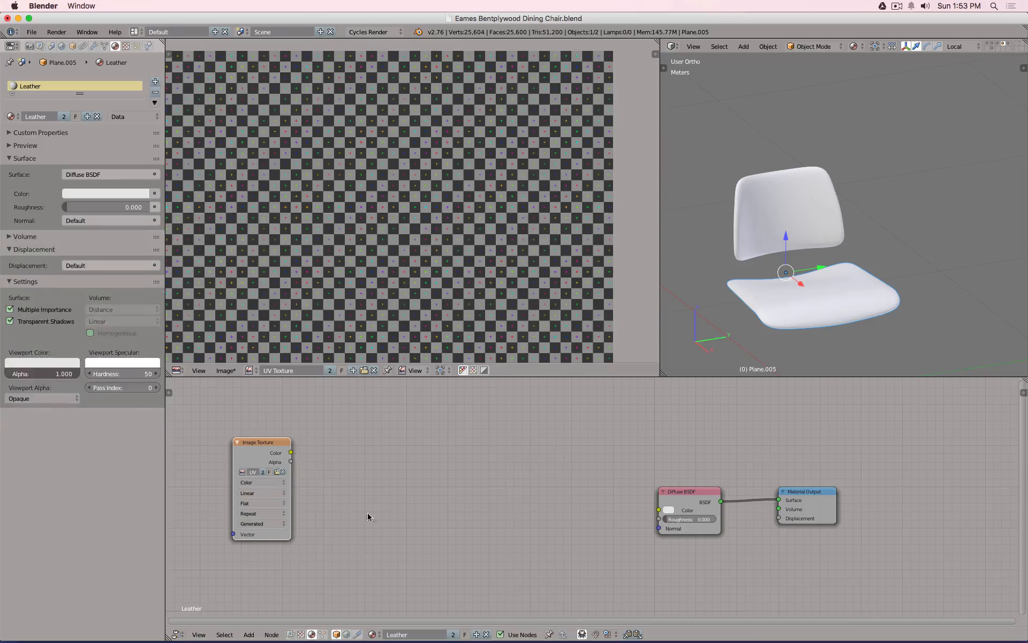
pyautogui.hotkey('shift', 'a')
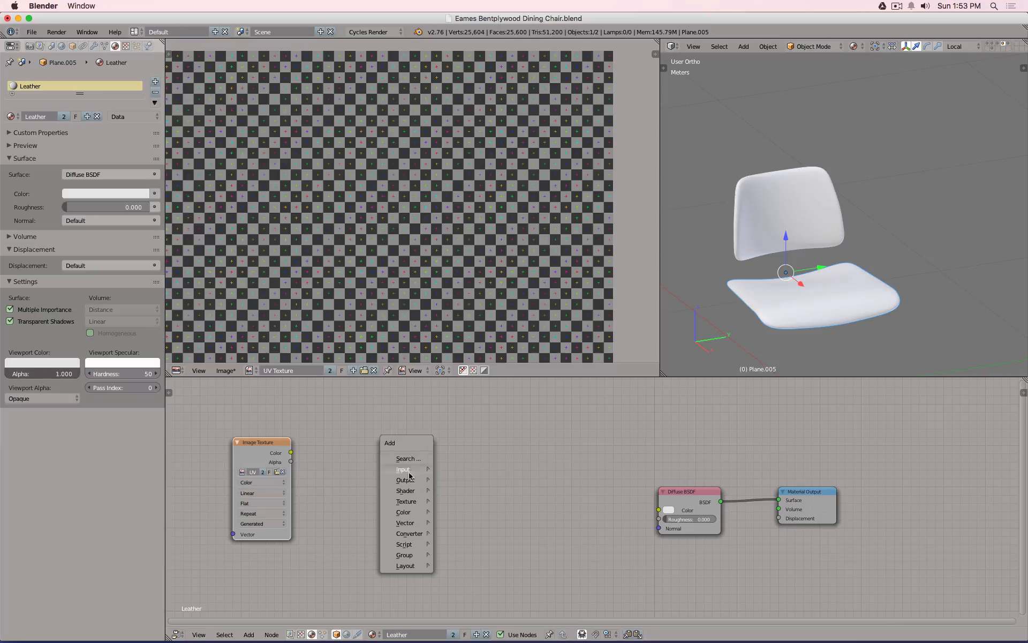
pyautogui.moveTo(407, 502)
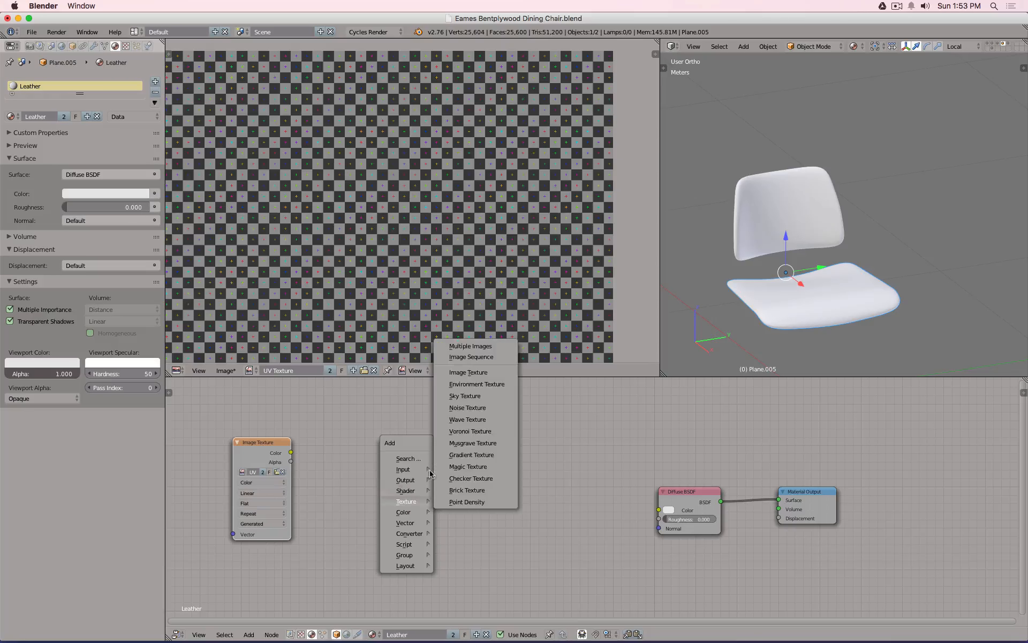
pyautogui.click(464, 385)
pyautogui.rightClick(445, 437)
pyautogui.hotkey('shift', 'a')
pyautogui.moveTo(447, 441)
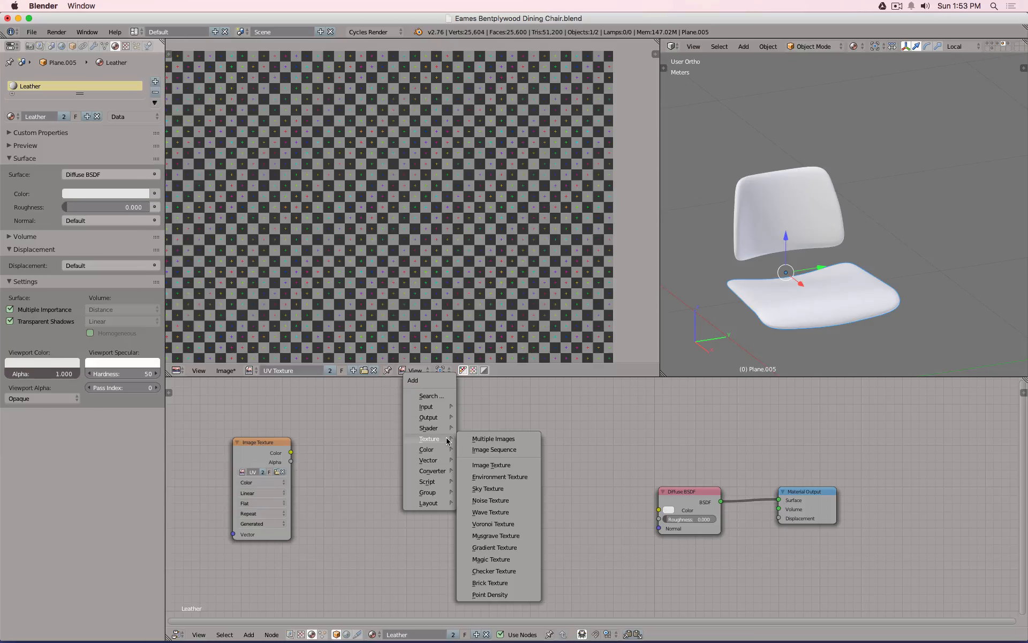
pyautogui.click(491, 464)
pyautogui.click(508, 484)
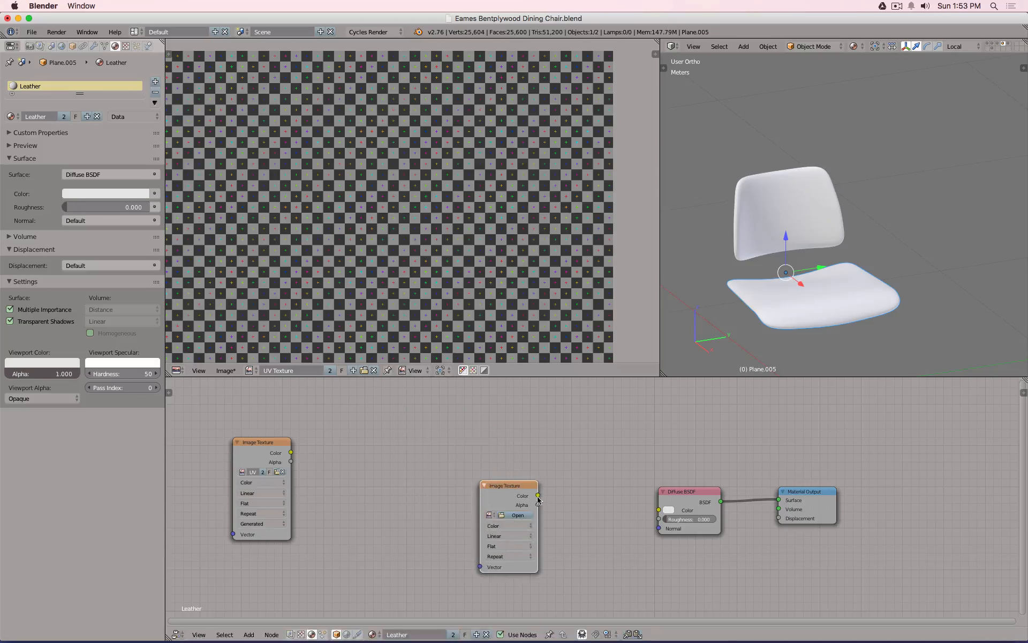
pyautogui.moveTo(537, 496); pyautogui.dragTo(658, 509)
# Load Leather BW.jpg into the new texture and tidy the node layout.
pyautogui.click(518, 514)
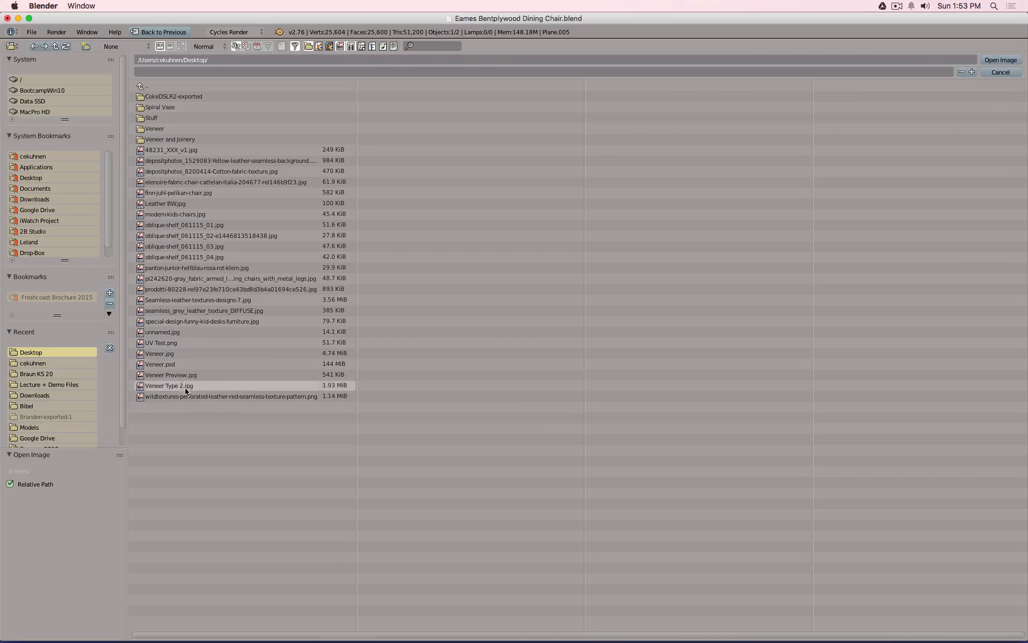
pyautogui.click(214, 203)
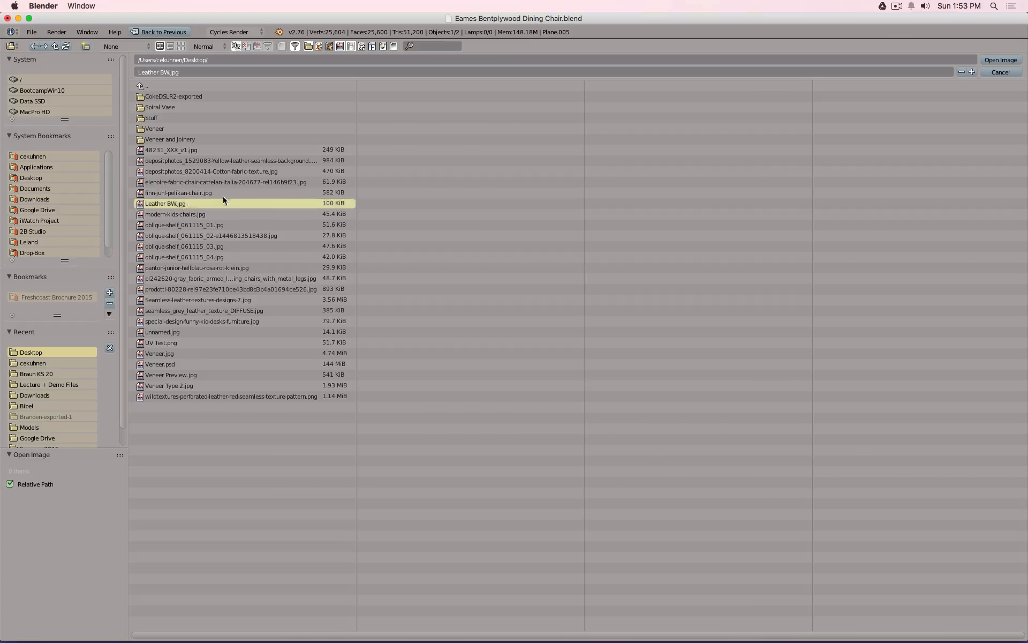
pyautogui.click(1000, 60)
pyautogui.scroll(3, 863, 264)
pyautogui.scroll(-2, 860, 266)
pyautogui.moveTo(861, 266); pyautogui.dragTo(799, 280, button='middle')
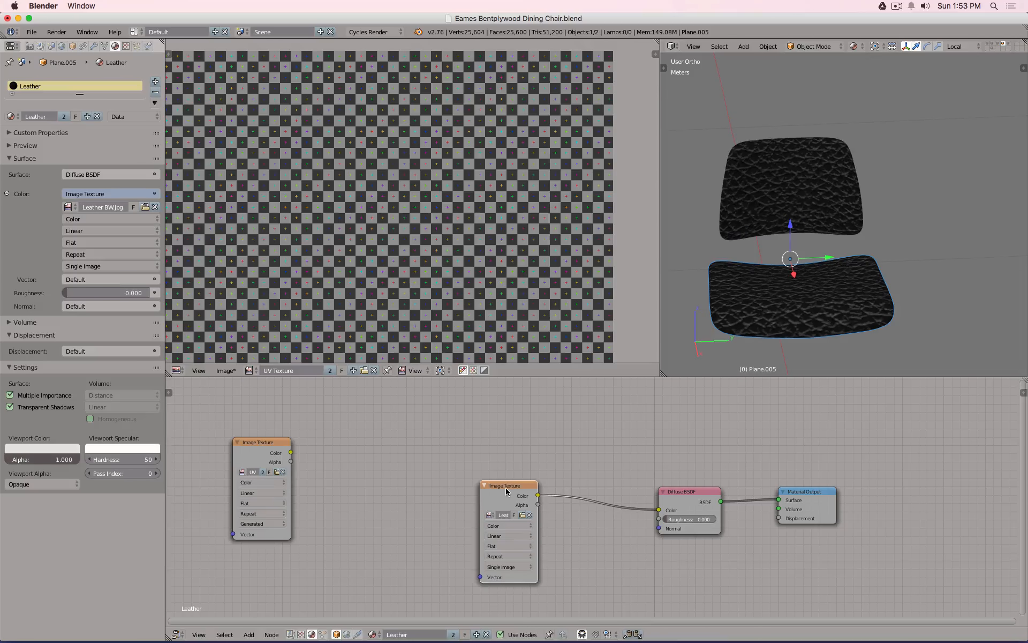
pyautogui.moveTo(532, 487); pyautogui.dragTo(582, 484)
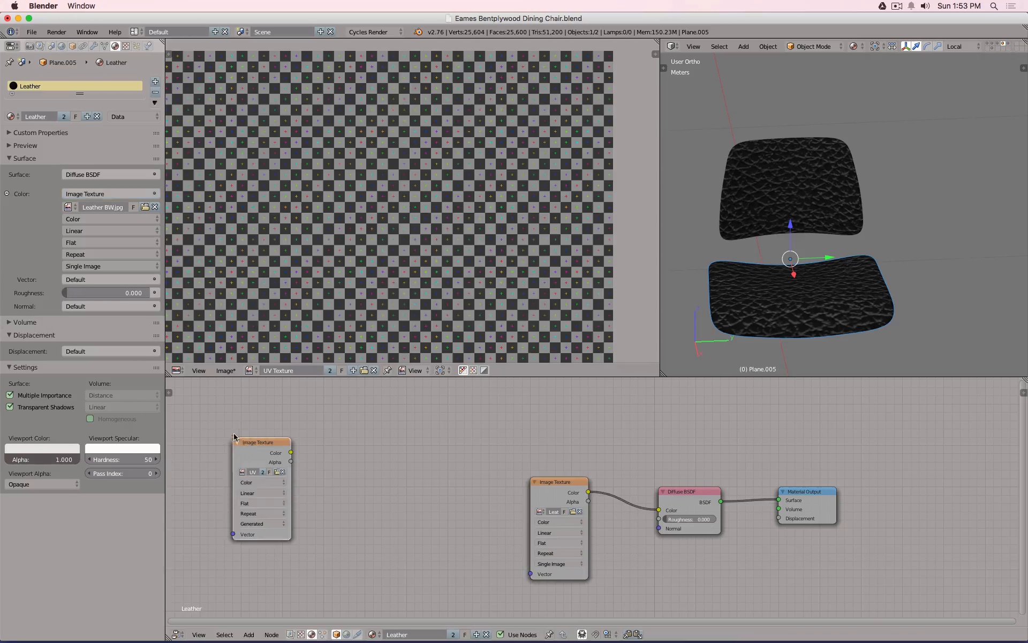
pyautogui.moveTo(237, 444); pyautogui.dragTo(180, 408)
# Collapse the checker node and route Texture Coordinate UV through a Mapping node into the leather texture's Vector.
pyautogui.click(170, 404)
pyautogui.hotkey('shift', 'a')
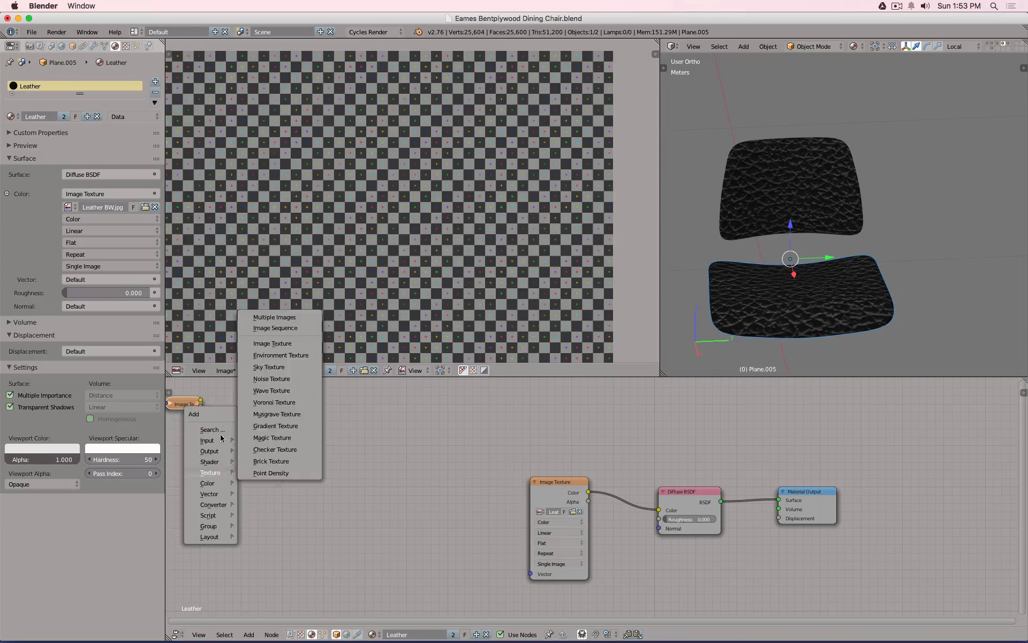
pyautogui.moveTo(209, 440)
pyautogui.click(270, 273)
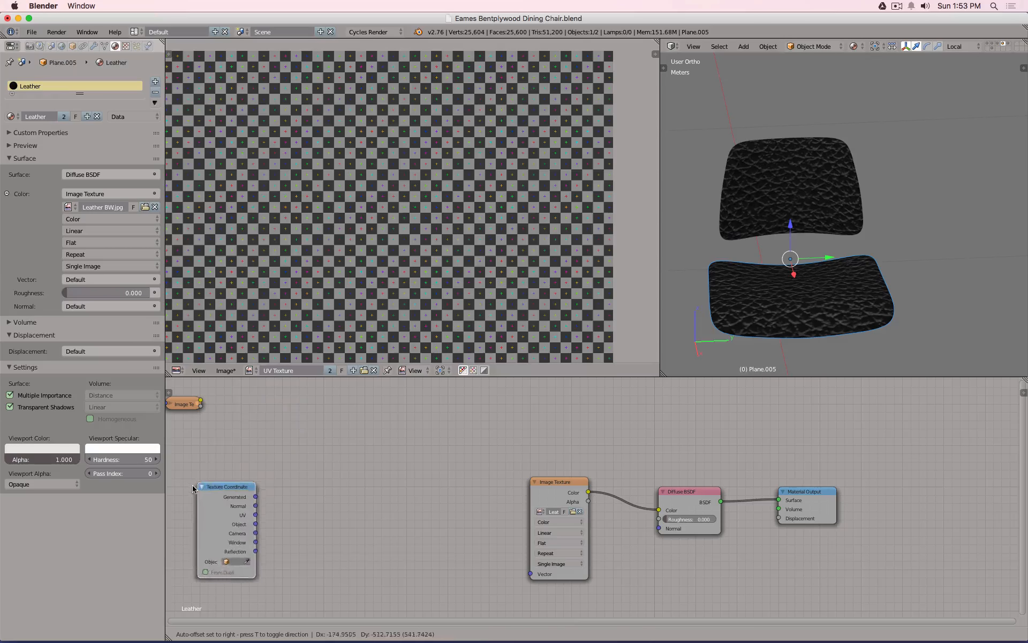
pyautogui.click(251, 485)
pyautogui.hotkey('shift', 'a')
pyautogui.moveTo(280, 478)
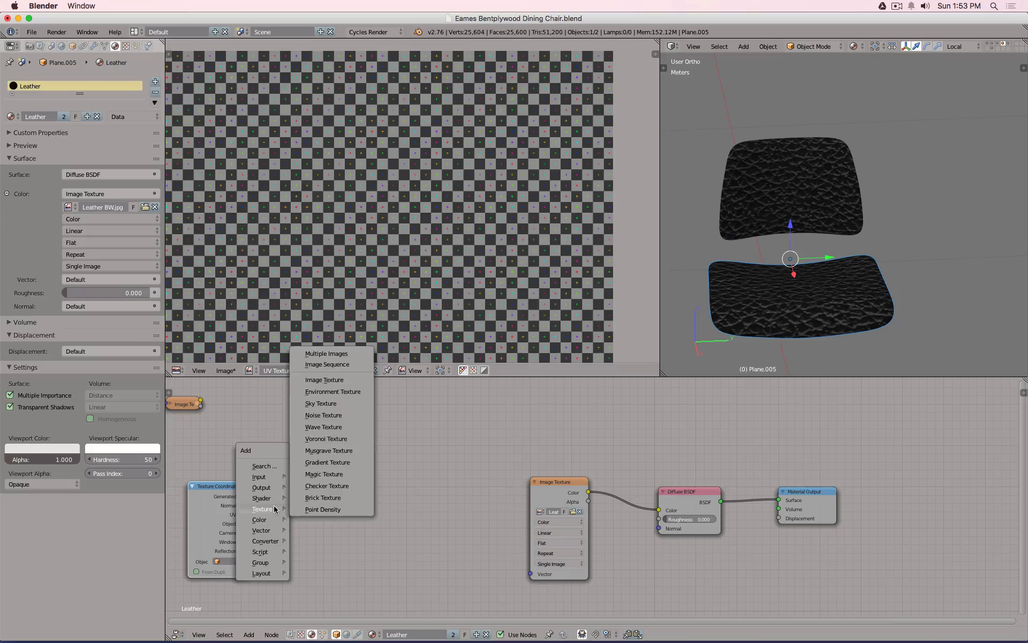
pyautogui.moveTo(273, 534)
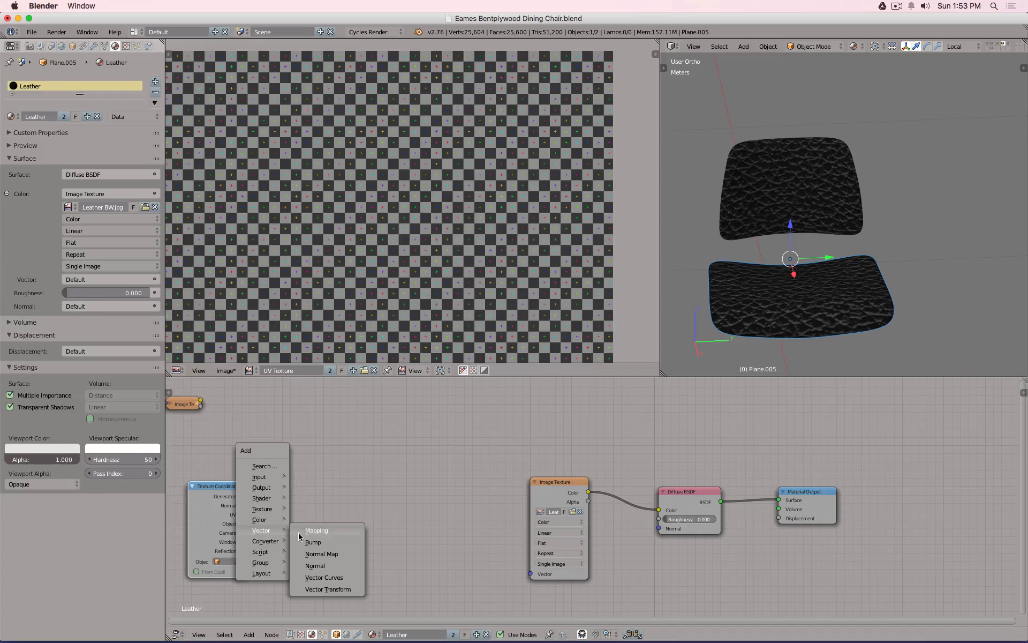
pyautogui.click(298, 535)
pyautogui.click(264, 488)
pyautogui.moveTo(245, 514); pyautogui.dragTo(295, 564)
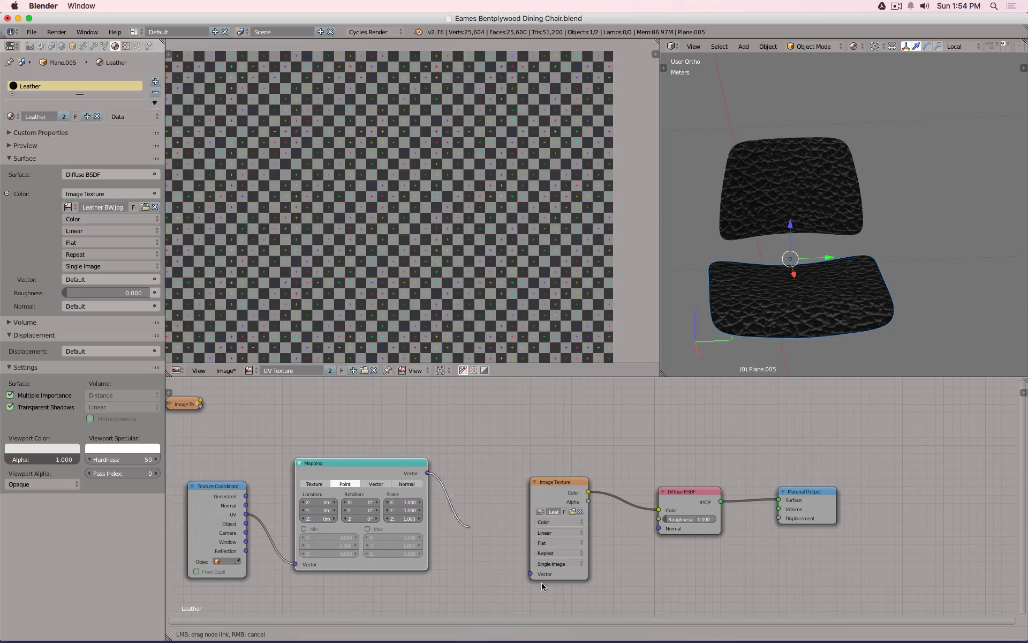
pyautogui.moveTo(532, 575); pyautogui.dragTo(401, 519)
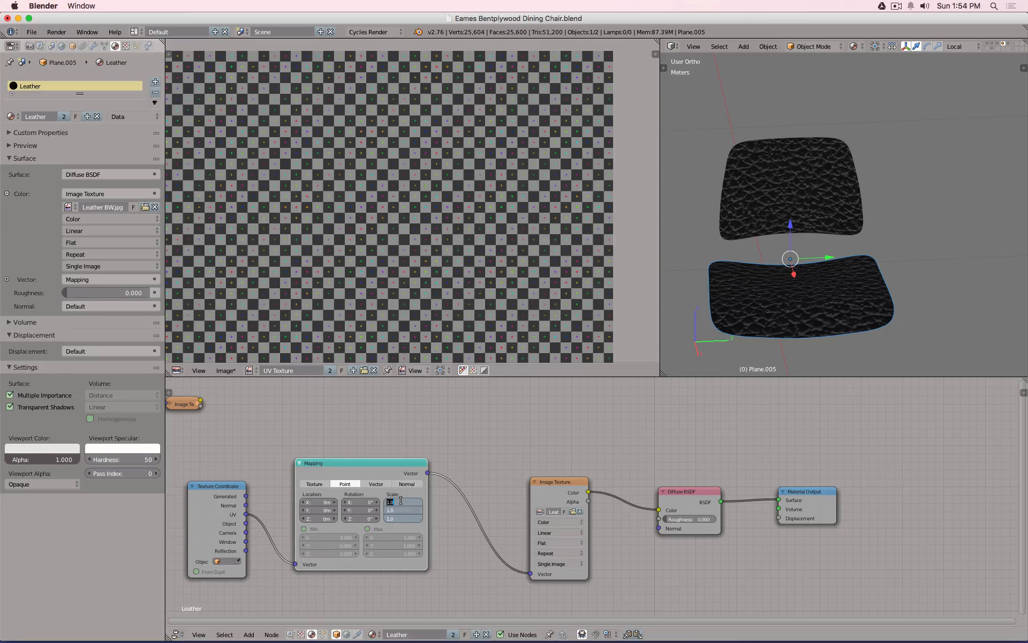
# Try a Mapping scale of 5 on X, Y and Z and inspect the grain.
pyautogui.write('5')
pyautogui.press('Return')
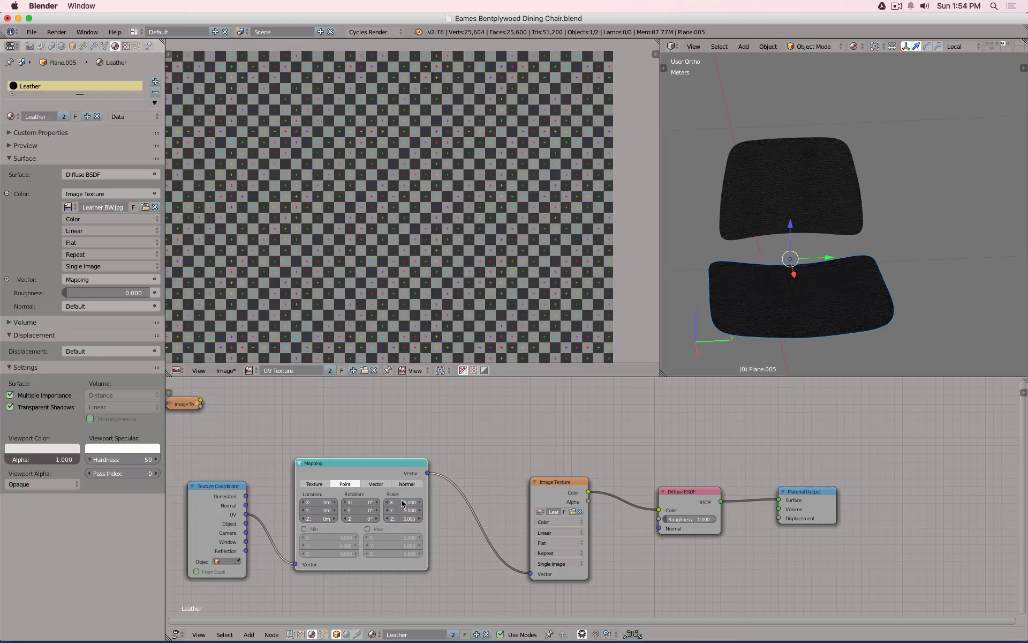
pyautogui.scroll(8, 765, 161)
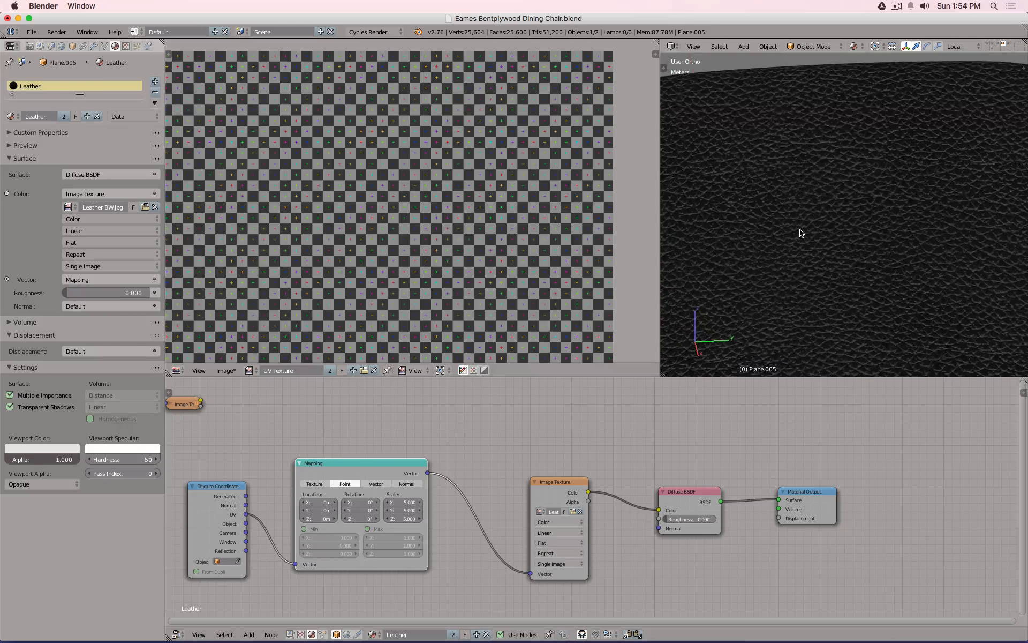
pyautogui.scroll(-6, 811, 267)
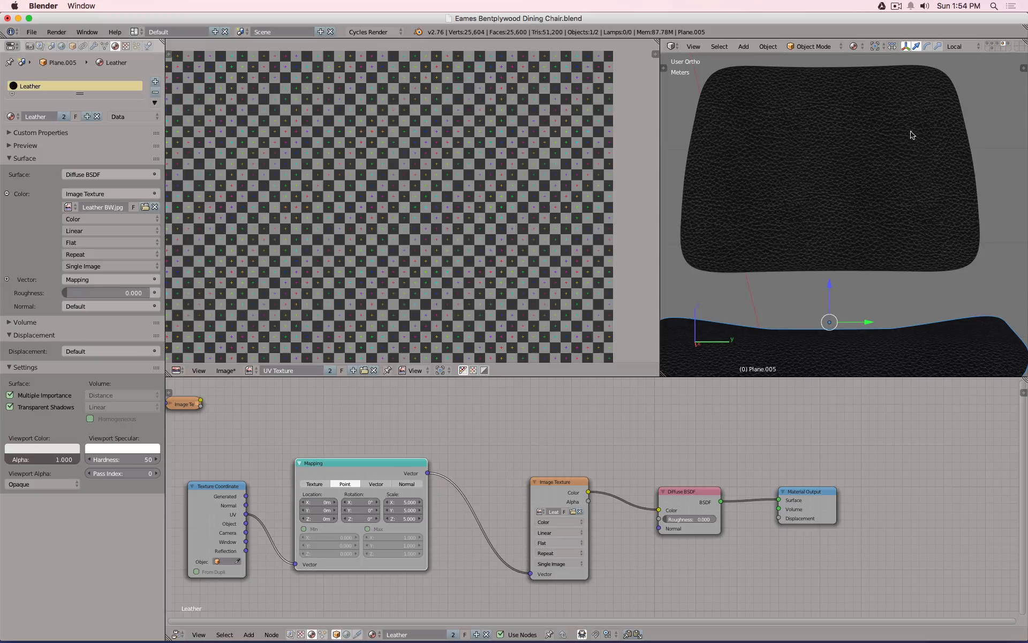
pyautogui.moveTo(837, 266); pyautogui.dragTo(887, 255, button='middle')
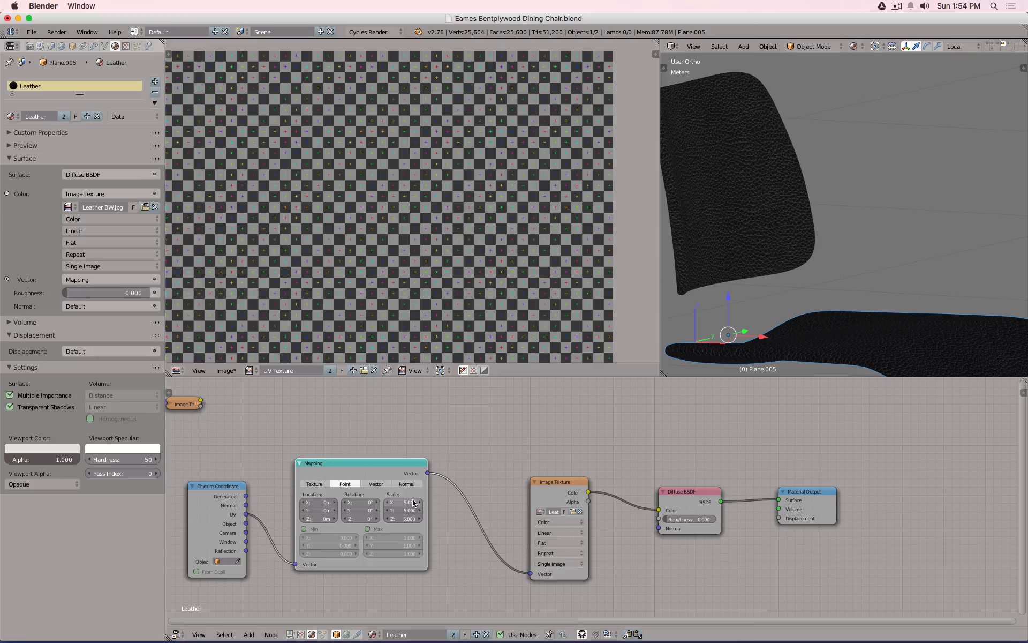
# Raise the Mapping scale to 6 on all axes and check it from front and side views.
pyautogui.moveTo(411, 502); pyautogui.dragTo(412, 519)
pyautogui.write('6')
pyautogui.press('Return')
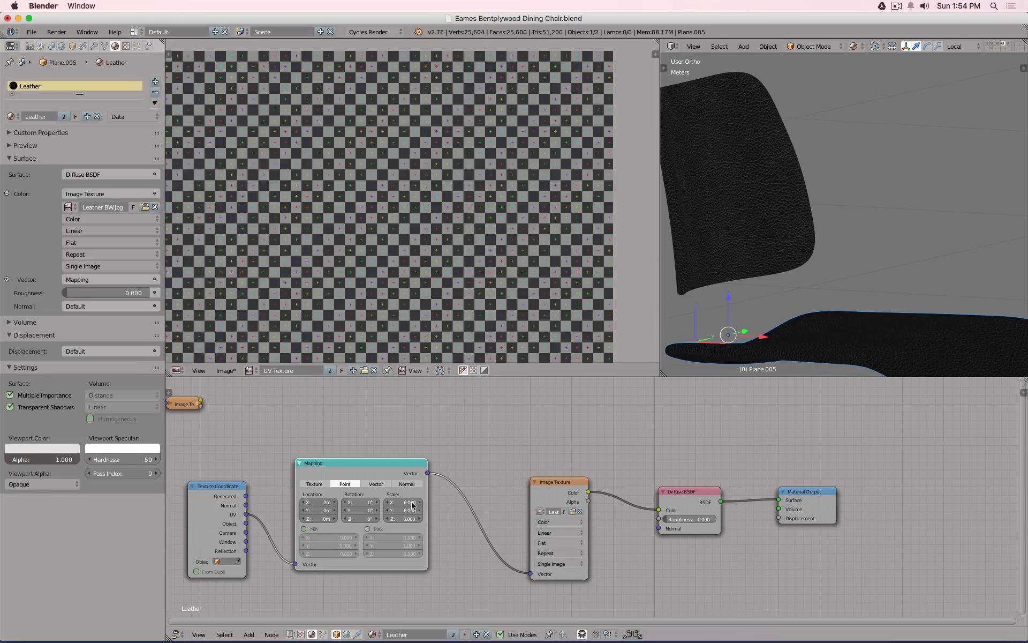
pyautogui.moveTo(875, 342); pyautogui.dragTo(860, 236, button='middle')
pyautogui.scroll(3, 860, 235)
pyautogui.scroll(-1, 860, 237)
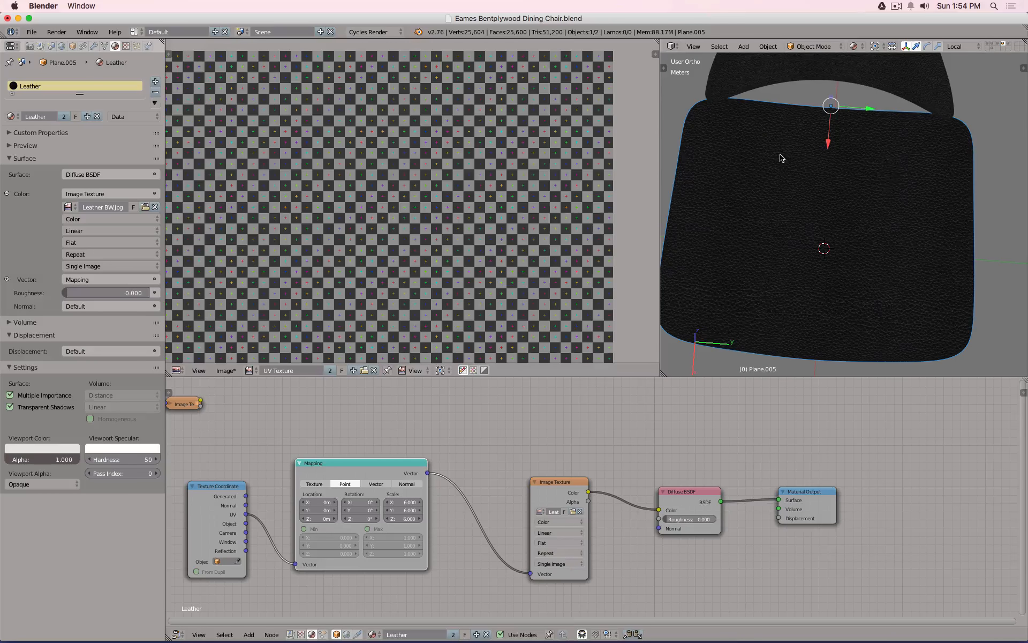
pyautogui.scroll(-3, 860, 292)
pyautogui.moveTo(860, 275); pyautogui.dragTo(856, 207, button='middle')
pyautogui.press('KP_1')
pyautogui.press('KP_3')
pyautogui.press('KP_1')
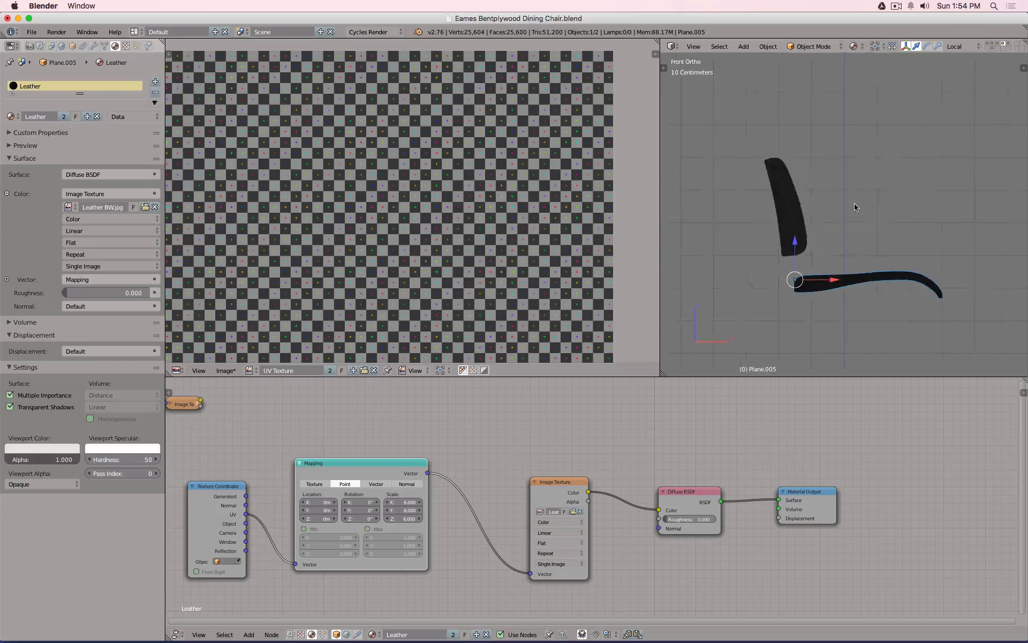
pyautogui.press('KP_3')
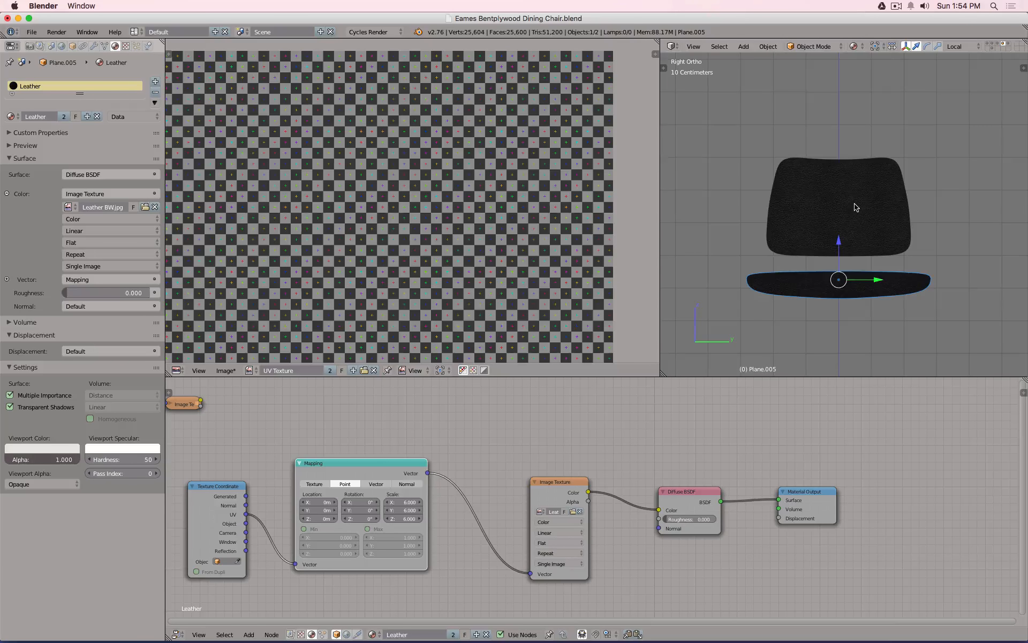
# Try the red perforated leather image on the texture and inspect it from top and angled views.
pyautogui.click(572, 511)
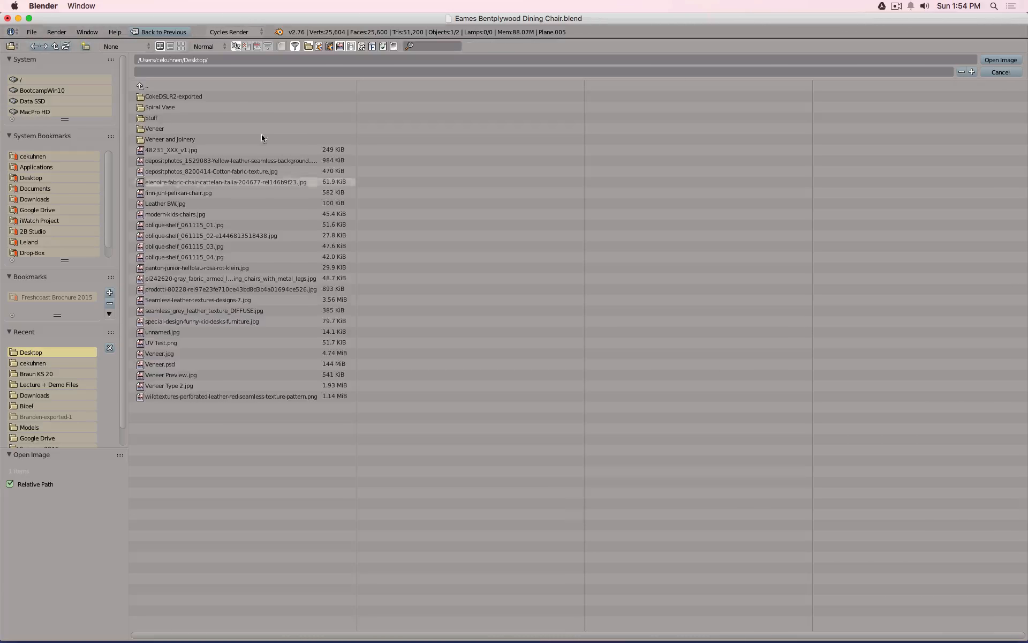
pyautogui.click(182, 46)
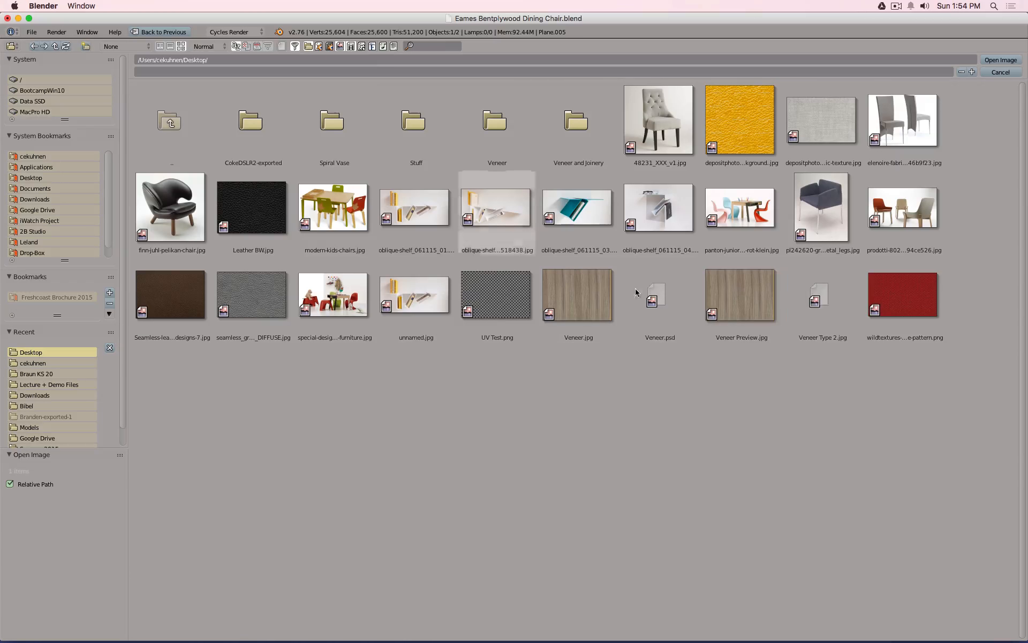
pyautogui.click(905, 283)
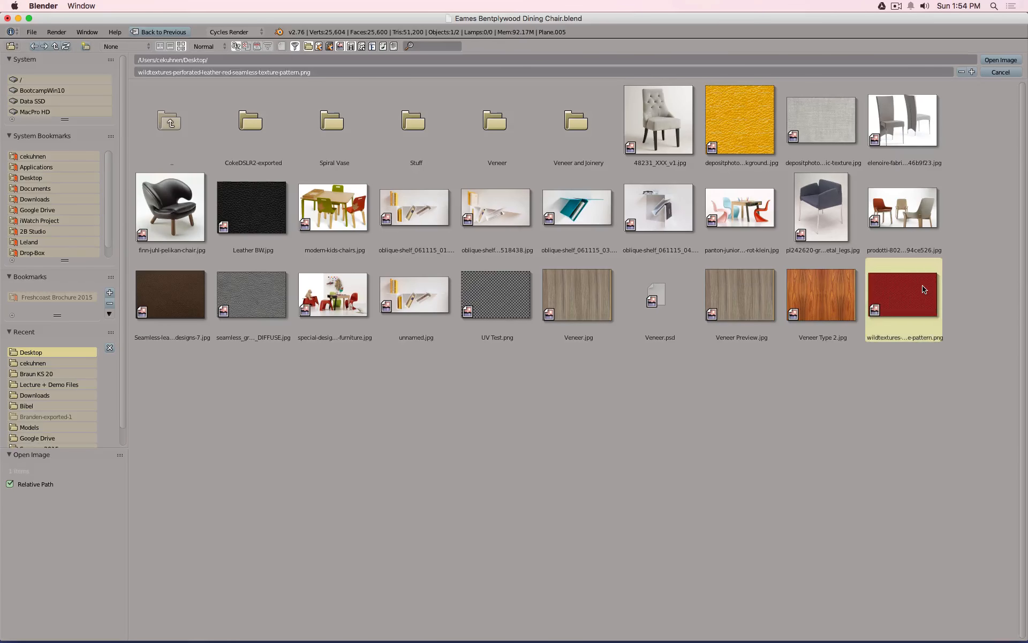
pyautogui.click(1001, 60)
pyautogui.scroll(6, 867, 211)
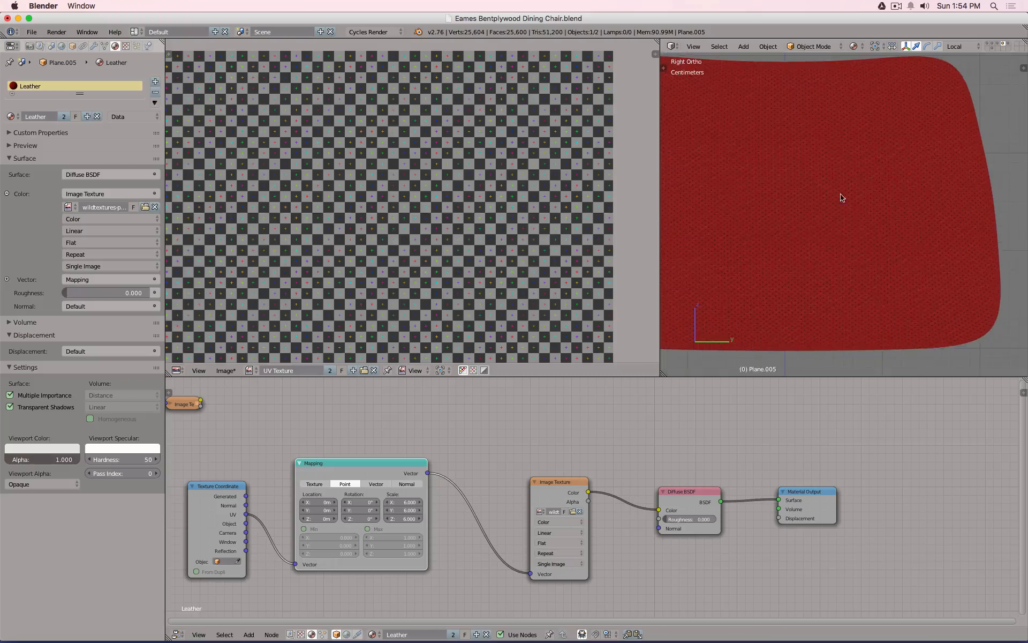
pyautogui.moveTo(842, 197); pyautogui.dragTo(848, 259, button='middle')
pyautogui.scroll(2, 829, 183)
pyautogui.scroll(-5, 836, 178)
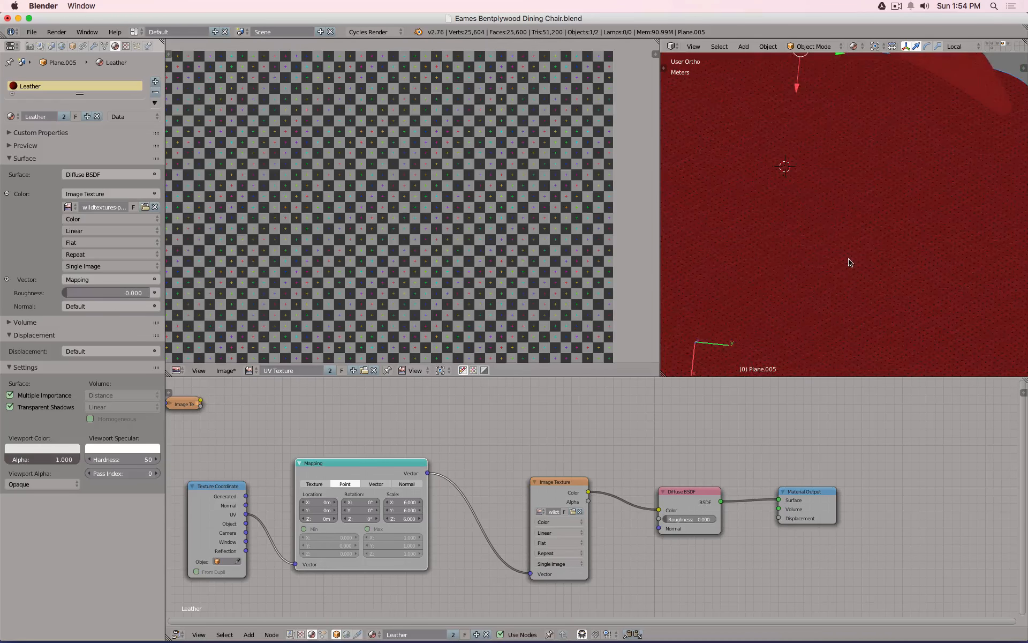
pyautogui.press('KP_7')
pyautogui.scroll(5, 879, 237)
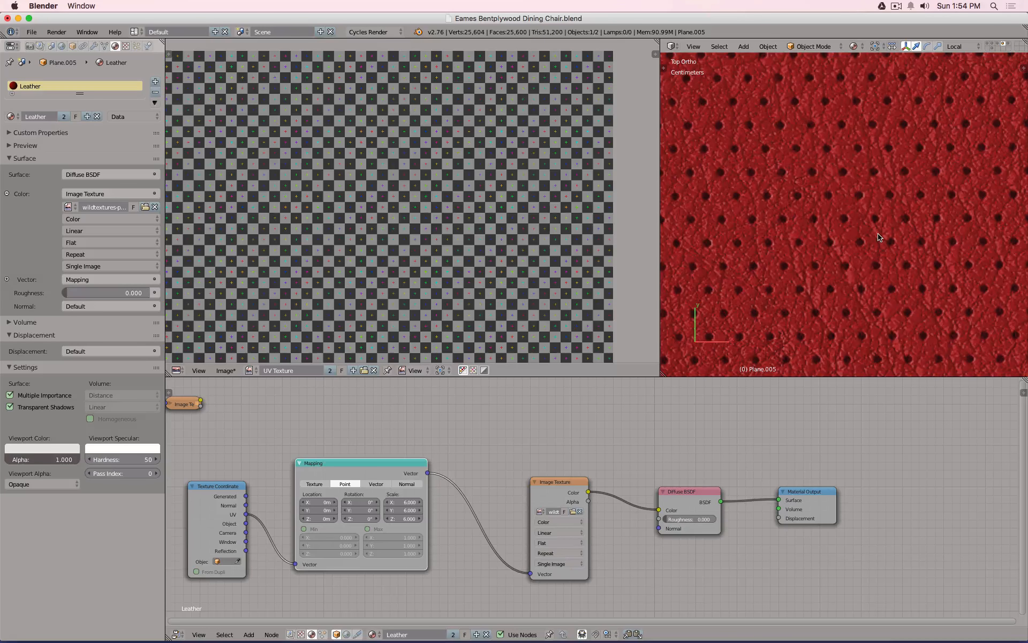
pyautogui.scroll(-8, 879, 237)
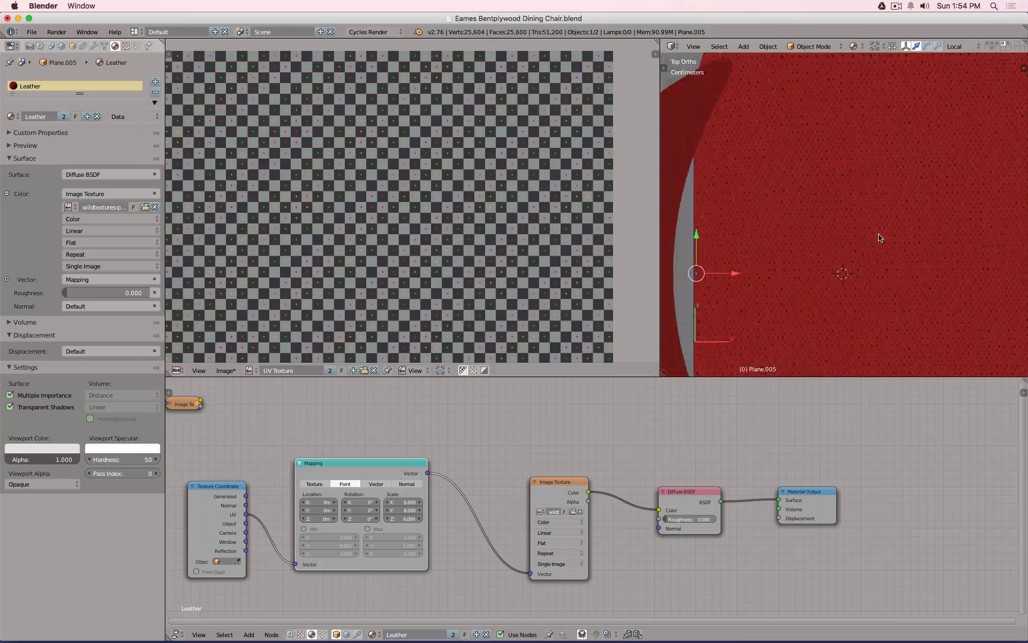
pyautogui.moveTo(879, 237); pyautogui.dragTo(749, 160, button='middle')
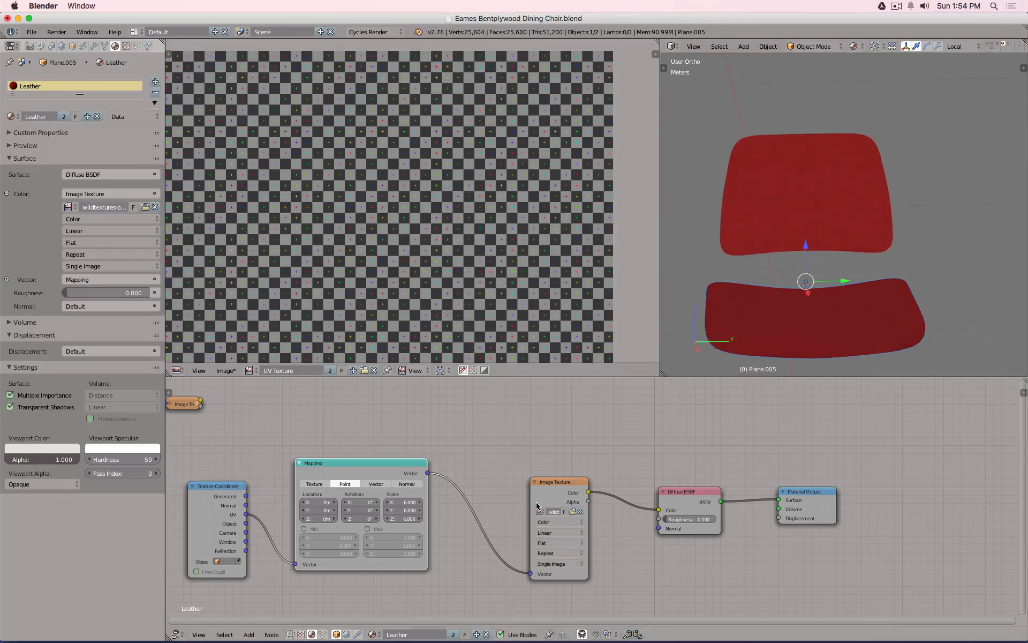
# Switch back to Leather BW.jpg, unlink it from Diffuse Color and set that colour near-black.
pyautogui.click(542, 511)
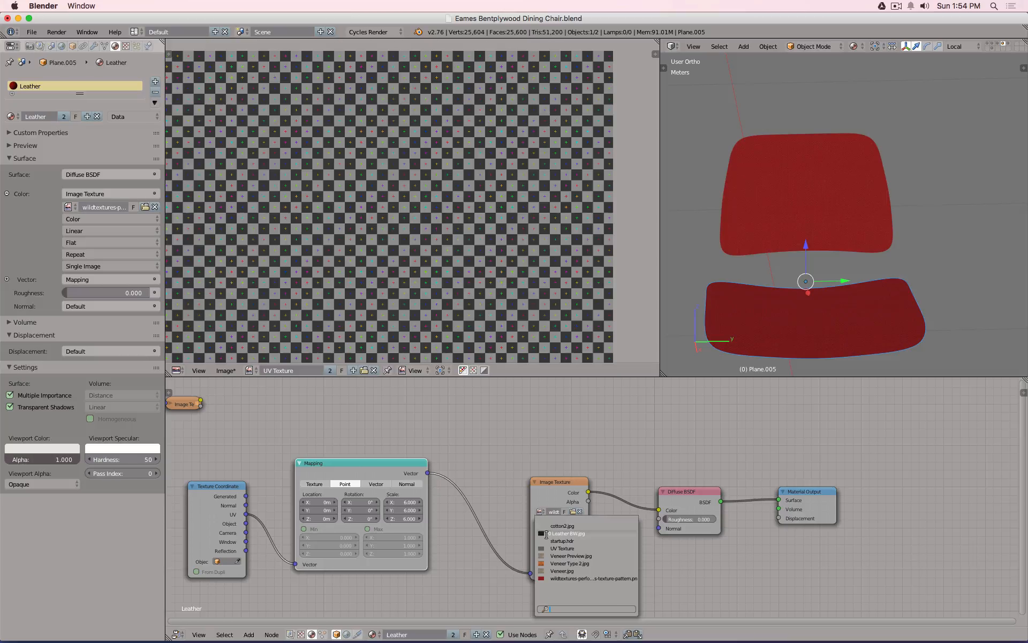
pyautogui.click(562, 534)
pyautogui.moveTo(781, 280); pyautogui.dragTo(810, 265, button='middle')
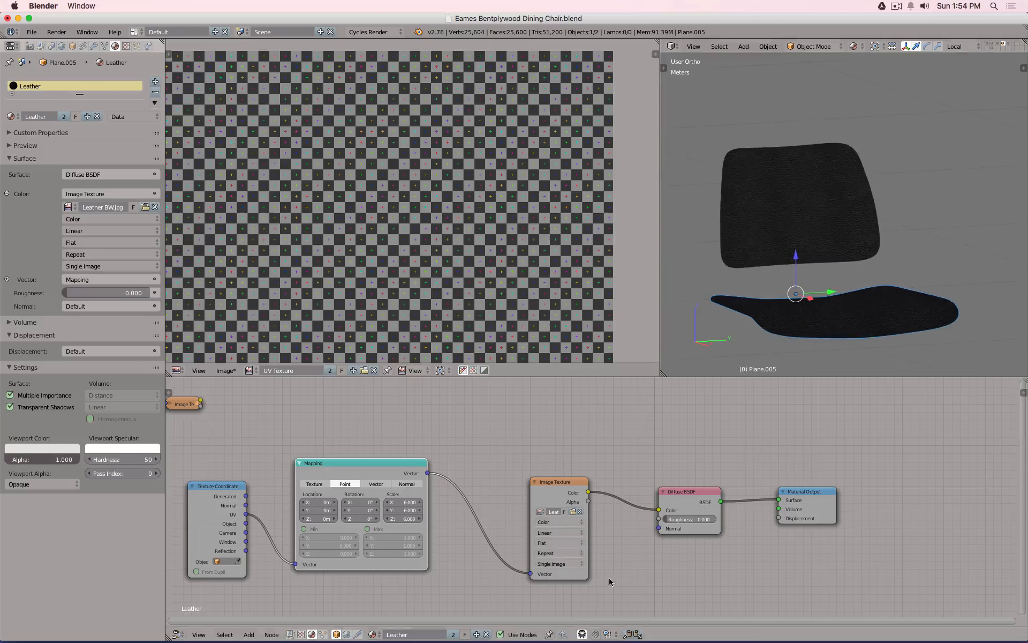
pyautogui.keyDown('ctrl'); pyautogui.moveTo(624, 487); pyautogui.dragTo(647, 586); pyautogui.keyUp('ctrl')
pyautogui.click(668, 509)
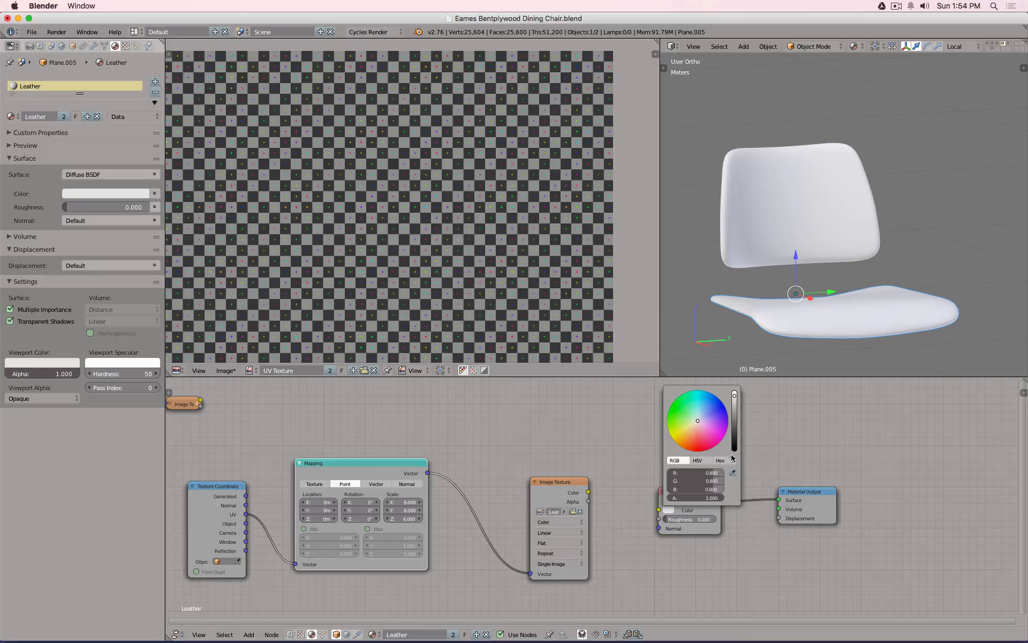
pyautogui.click(733, 430)
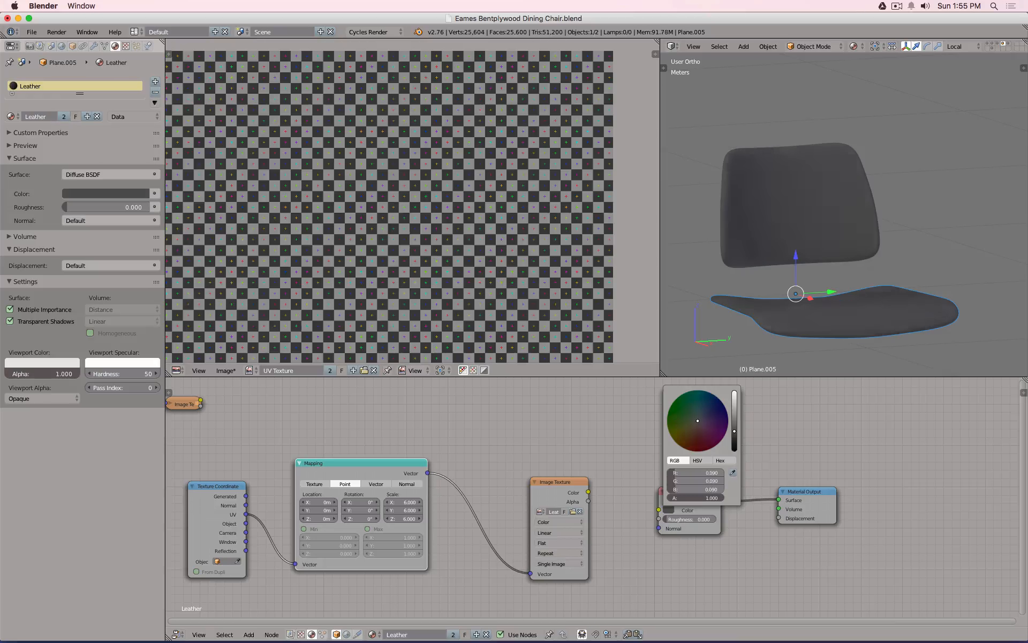
pyautogui.moveTo(733, 430); pyautogui.dragTo(734, 434)
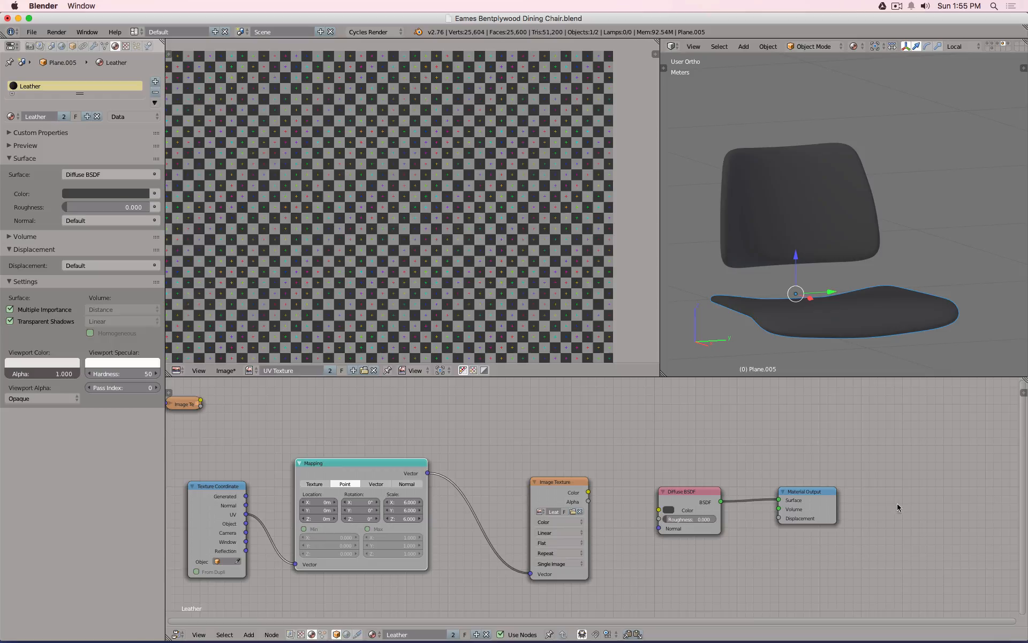
pyautogui.moveTo(729, 549); pyautogui.dragTo(718, 497, button='middle')
pyautogui.hotkey('shift', 'a')
# Insert a Mix Shader after the Diffuse BSDF and feed a Glossy BSDF into its second shader.
pyautogui.moveTo(693, 465)
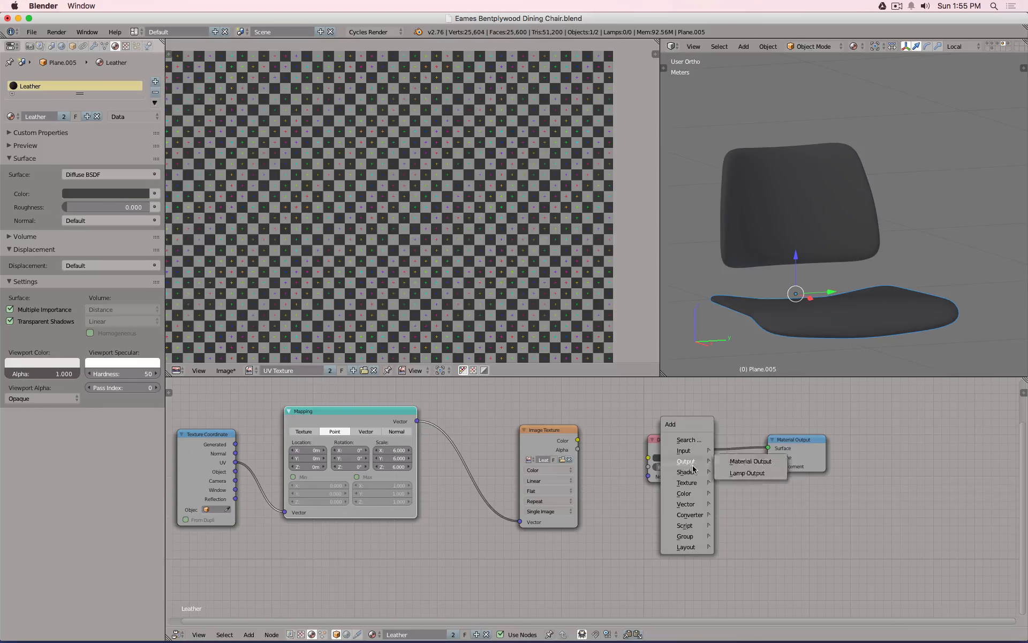
pyautogui.click(742, 274)
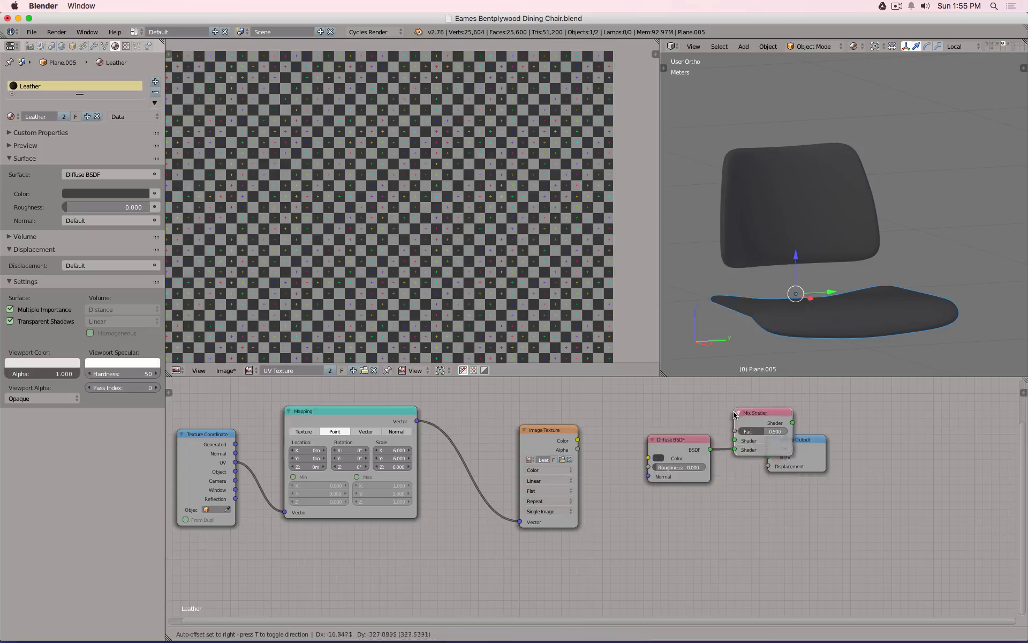
pyautogui.click(735, 414)
pyautogui.hotkey('shift', 'a')
pyautogui.moveTo(690, 500)
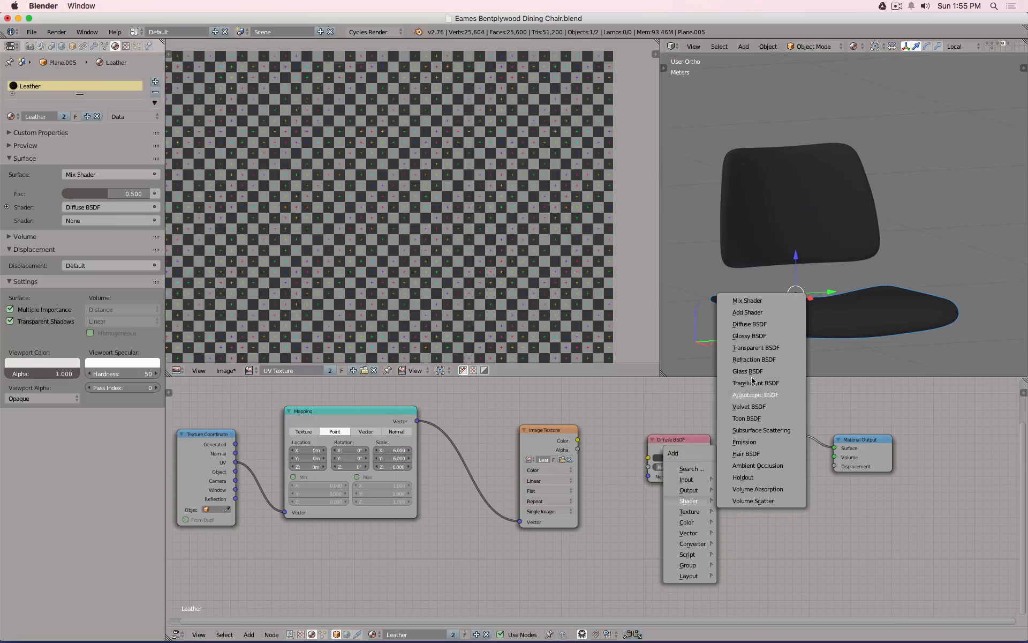
pyautogui.click(749, 336)
pyautogui.click(651, 505)
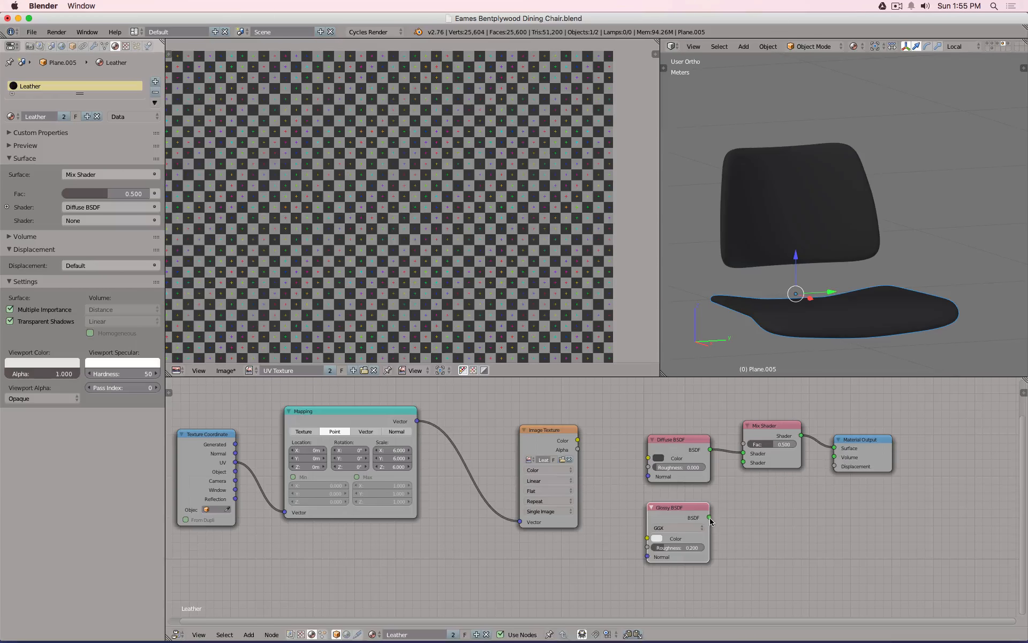
pyautogui.moveTo(710, 517); pyautogui.dragTo(744, 462)
# Add a Layer Weight node with Blend 0.2, its Facing output driving the mix factor.
pyautogui.moveTo(661, 404); pyautogui.dragTo(667, 466, button='middle')
pyautogui.hotkey('shift', 'a')
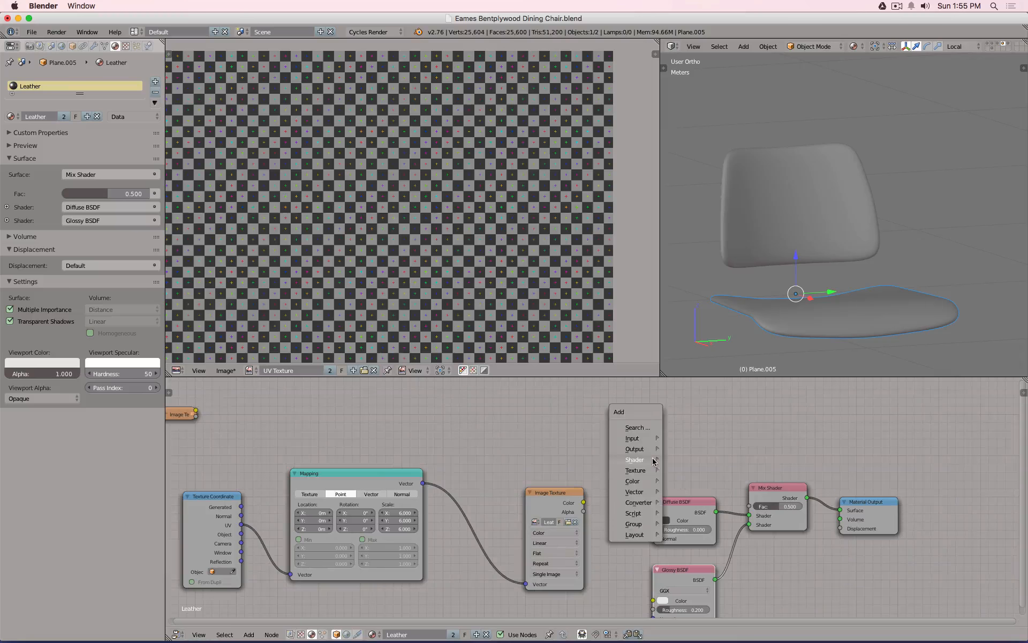
pyautogui.moveTo(649, 438)
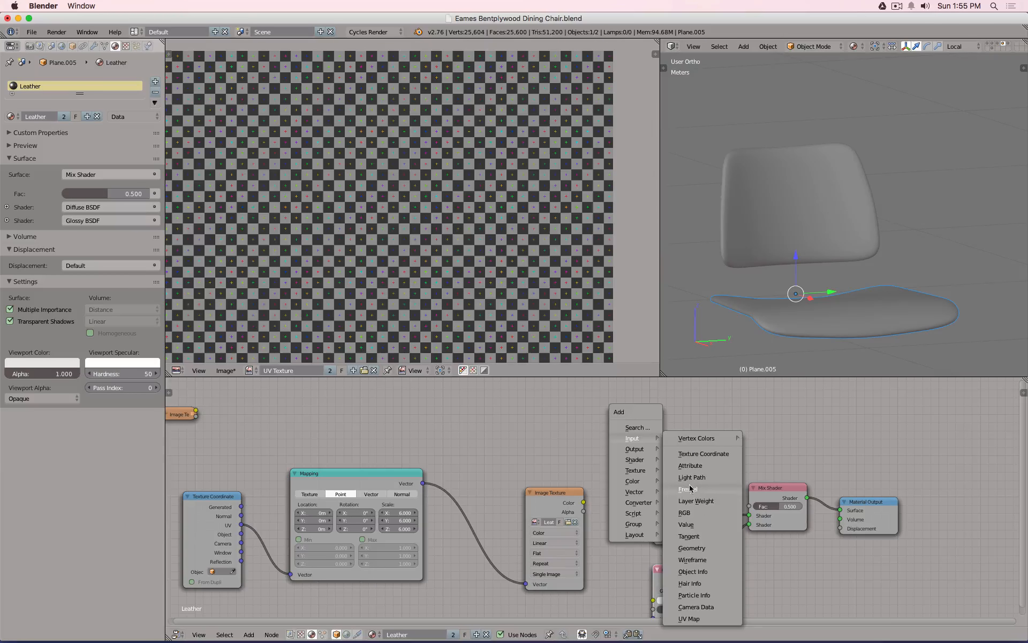
pyautogui.click(696, 500)
pyautogui.click(648, 410)
pyautogui.moveTo(691, 427); pyautogui.dragTo(750, 505)
pyautogui.doubleClick(666, 436)
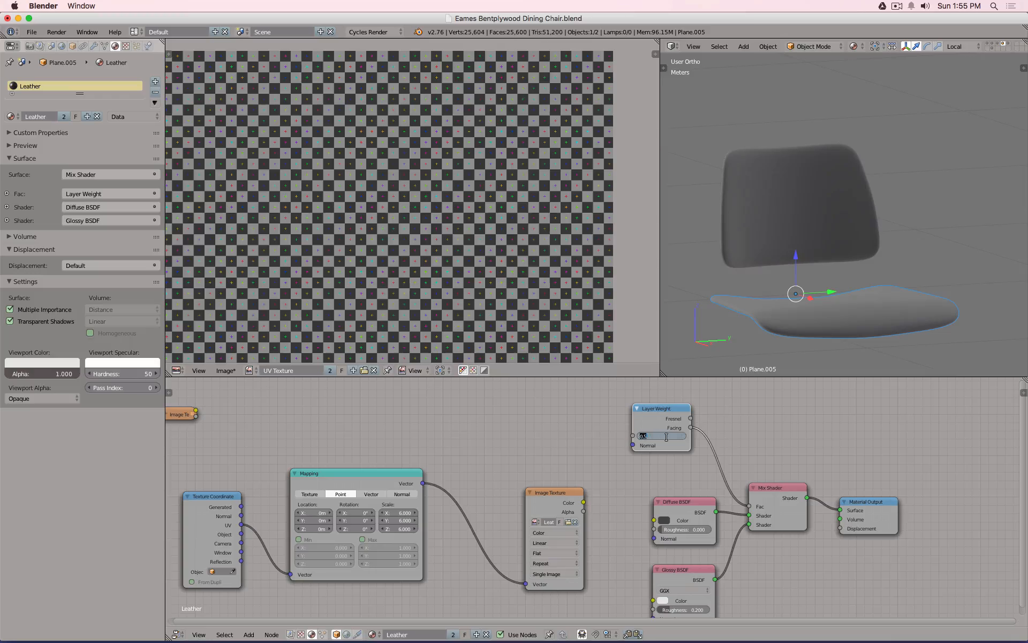
pyautogui.write('0.2')
pyautogui.press('Return')
# Insert a Math node set to Multiply by 0.5 on the Facing-to-factor link.
pyautogui.hotkey('shift', 'a')
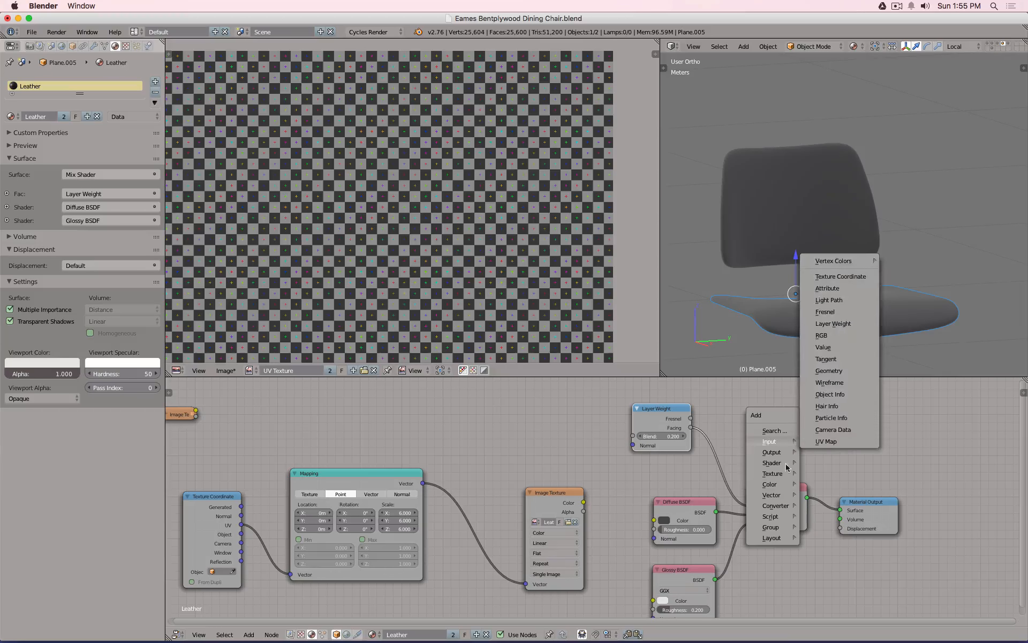
pyautogui.moveTo(779, 506)
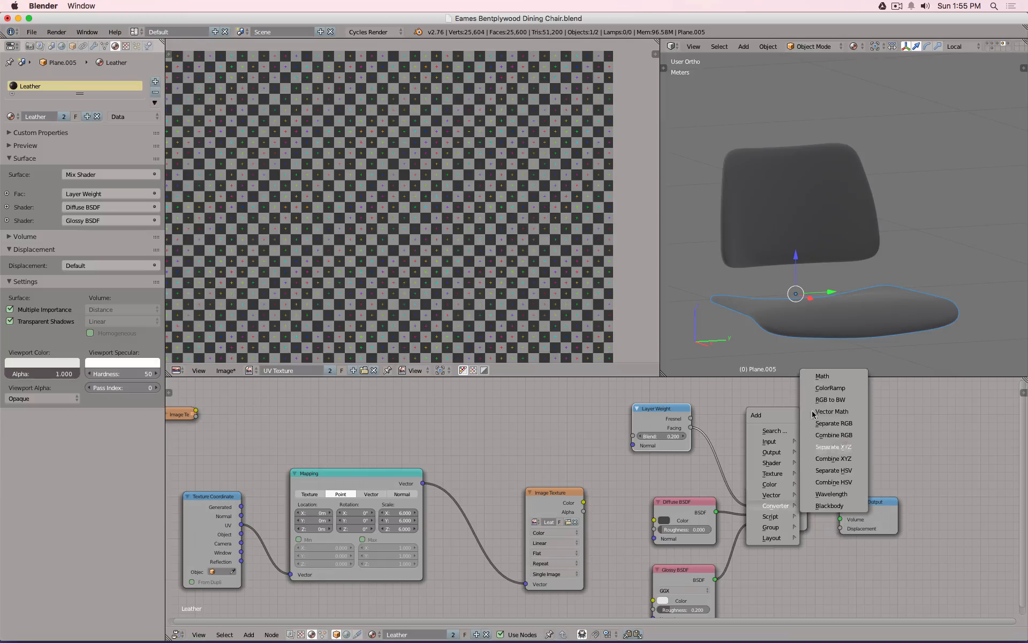
pyautogui.click(819, 378)
pyautogui.click(750, 423)
pyautogui.click(748, 434)
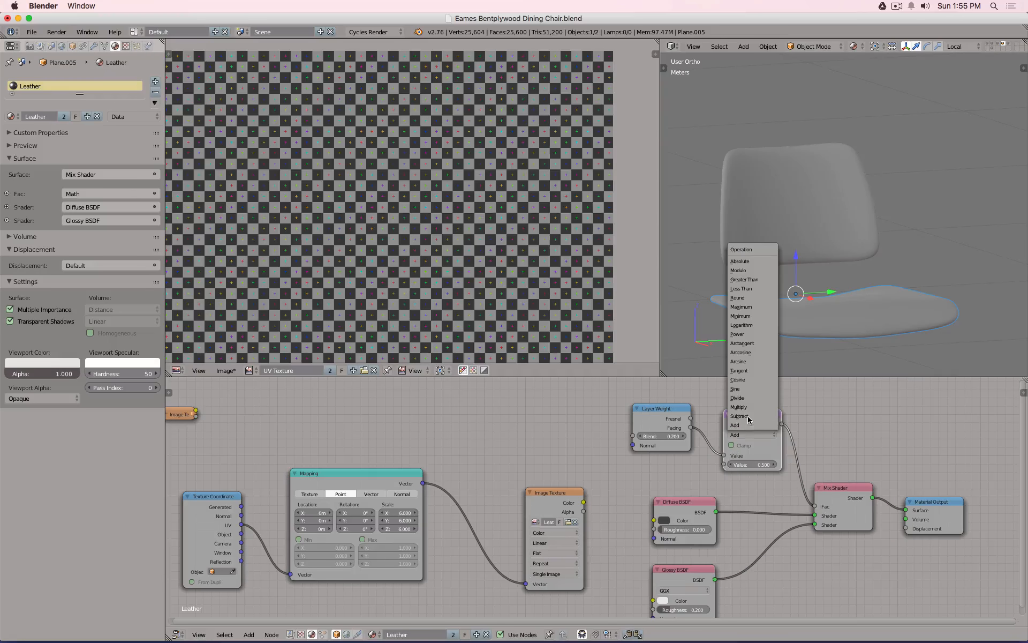
pyautogui.click(744, 407)
pyautogui.click(751, 463)
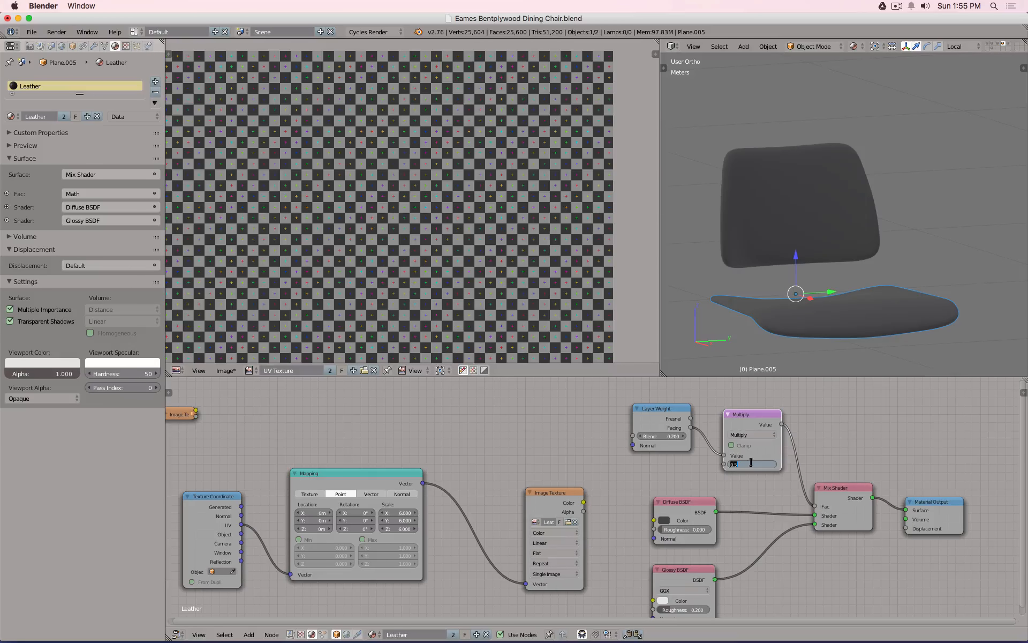
pyautogui.press('Return')
# Leave local view with numpad / so all scene objects show again.
pyautogui.scroll(-3, 770, 465)
pyautogui.moveTo(734, 583); pyautogui.dragTo(736, 543, button='middle')
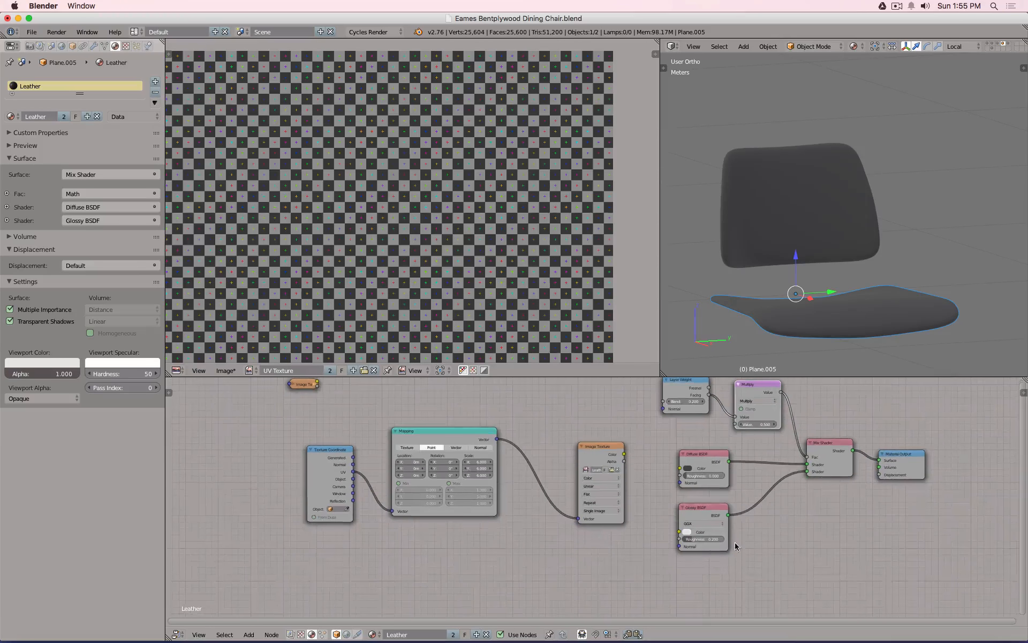
pyautogui.click(703, 539)
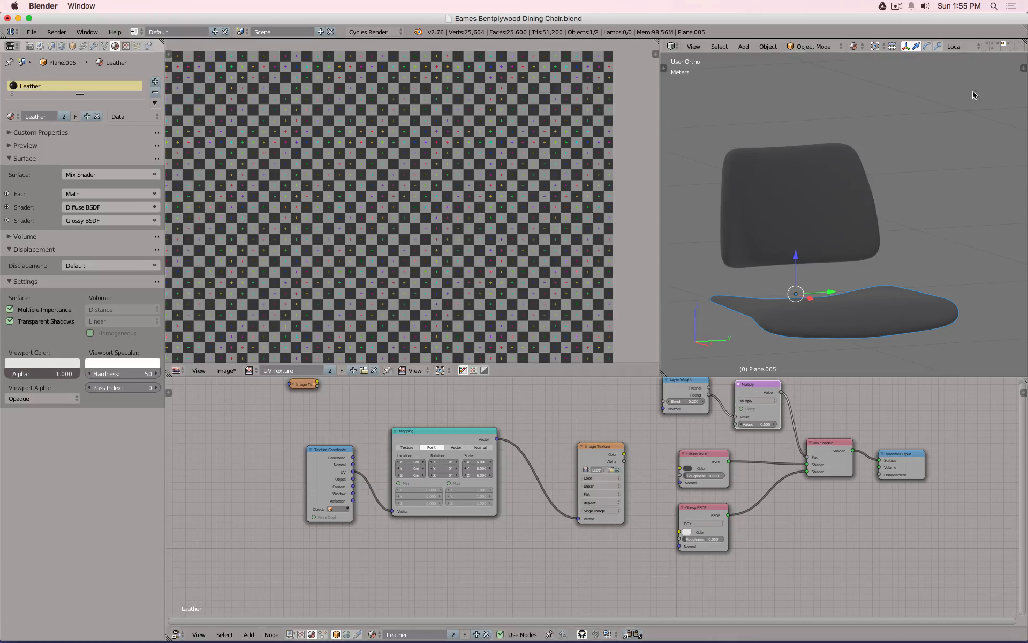
pyautogui.press('KP_Divide')
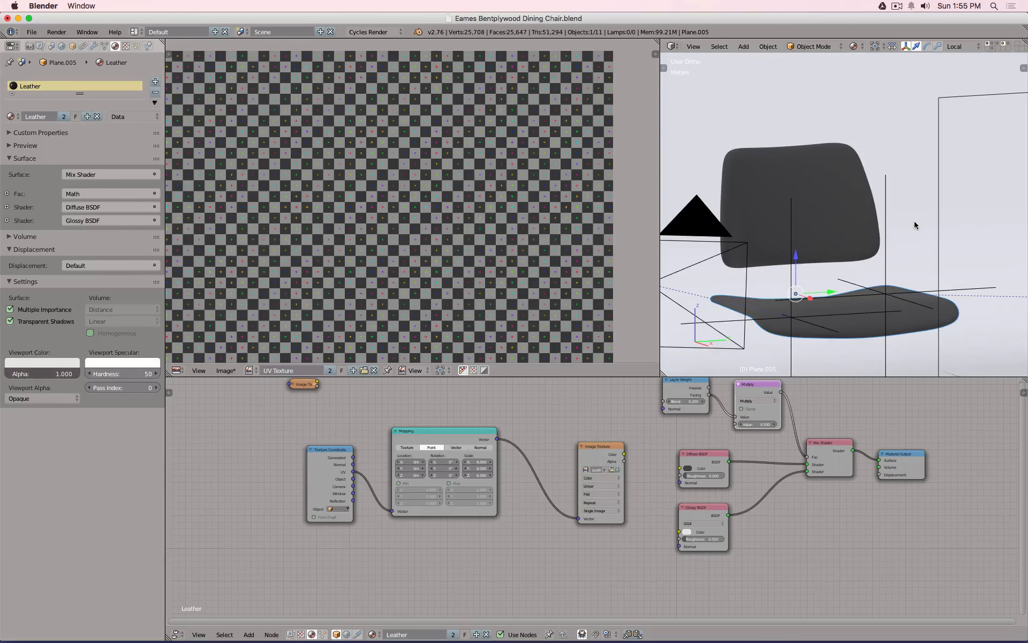
# View the chair through the scene camera with Cycles rendered shading.
pyautogui.press('KP_0')
pyautogui.hotkey('shift', 'z')
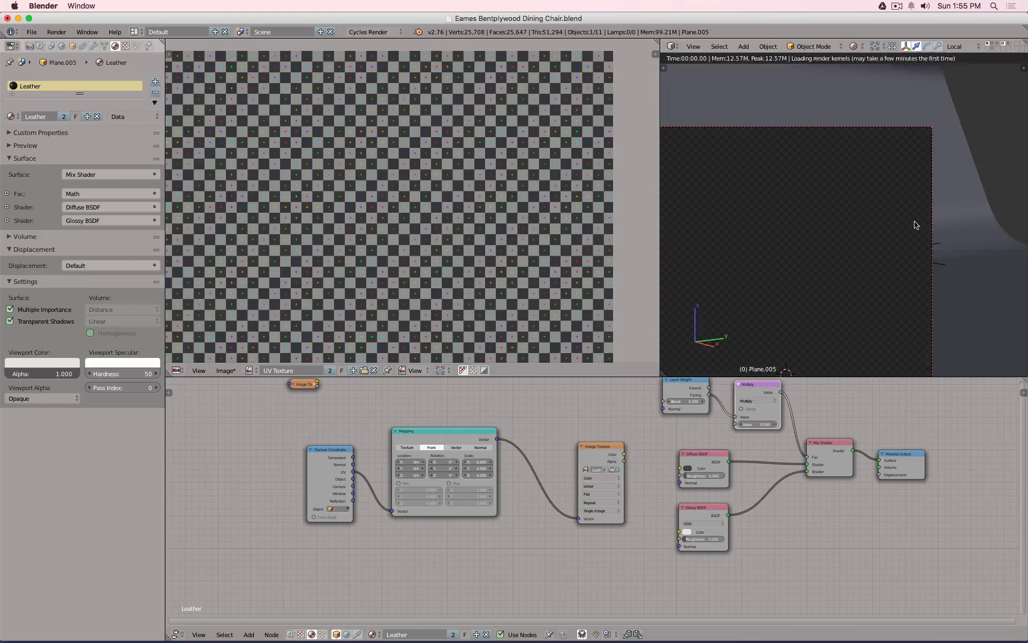
pyautogui.scroll(3, 814, 220)
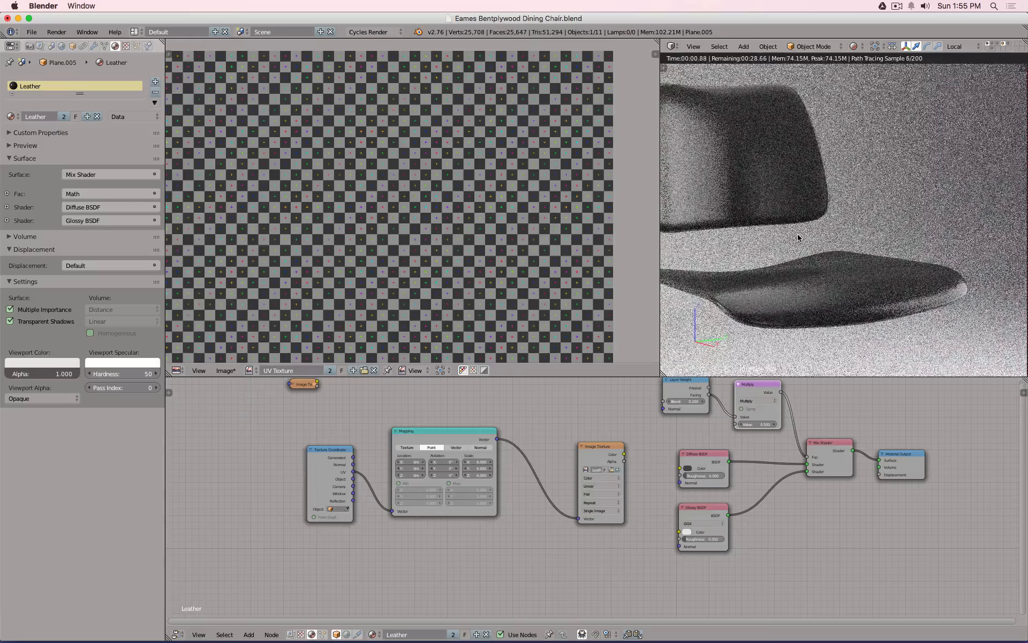
pyautogui.scroll(1, 794, 233)
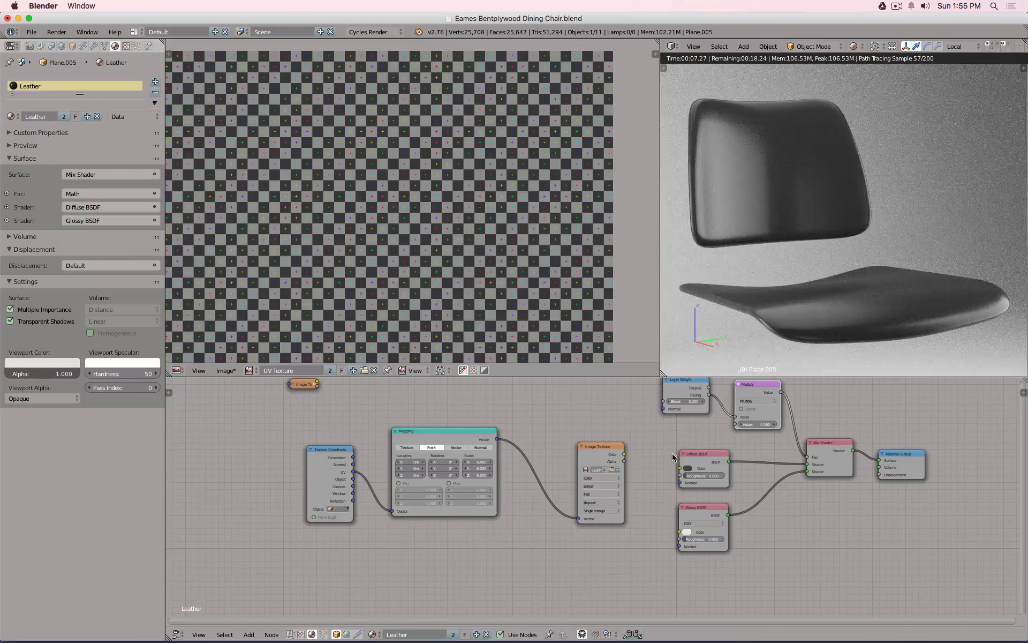
# Move the Texture Coordinate, Mapping and Image Texture nodes further left.
pyautogui.rightClick(323, 462)
pyautogui.keyDown('shift'); pyautogui.rightClick(431, 455); pyautogui.keyUp('shift')
pyautogui.keyDown('shift'); pyautogui.rightClick(598, 460); pyautogui.keyUp('shift')
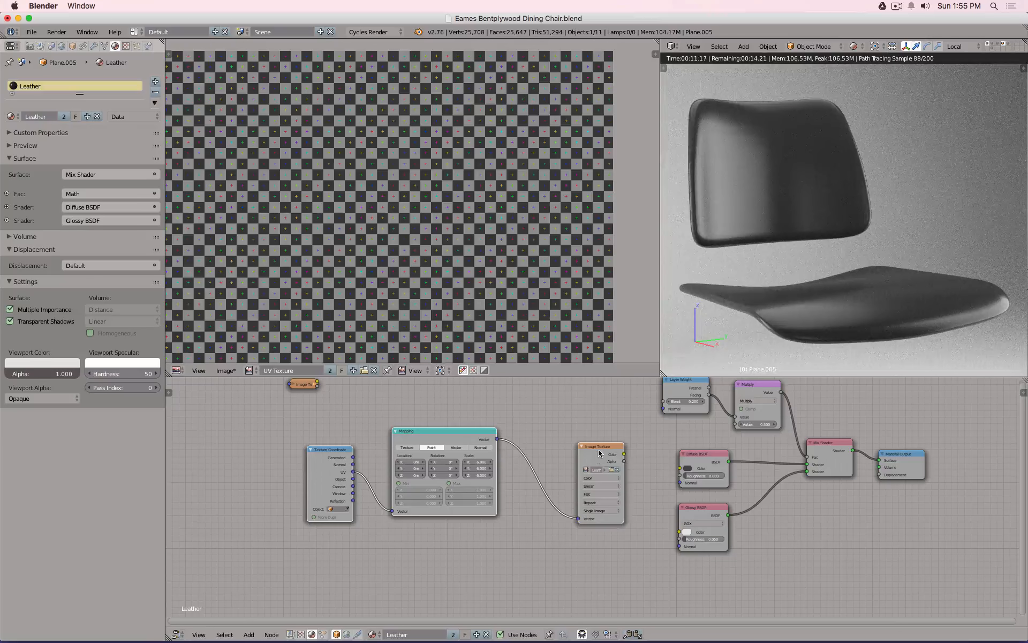
pyautogui.press('g')
pyautogui.click(461, 490)
pyautogui.moveTo(461, 490); pyautogui.dragTo(400, 486)
pyautogui.hotkey('shift', 'a')
pyautogui.moveTo(484, 487)
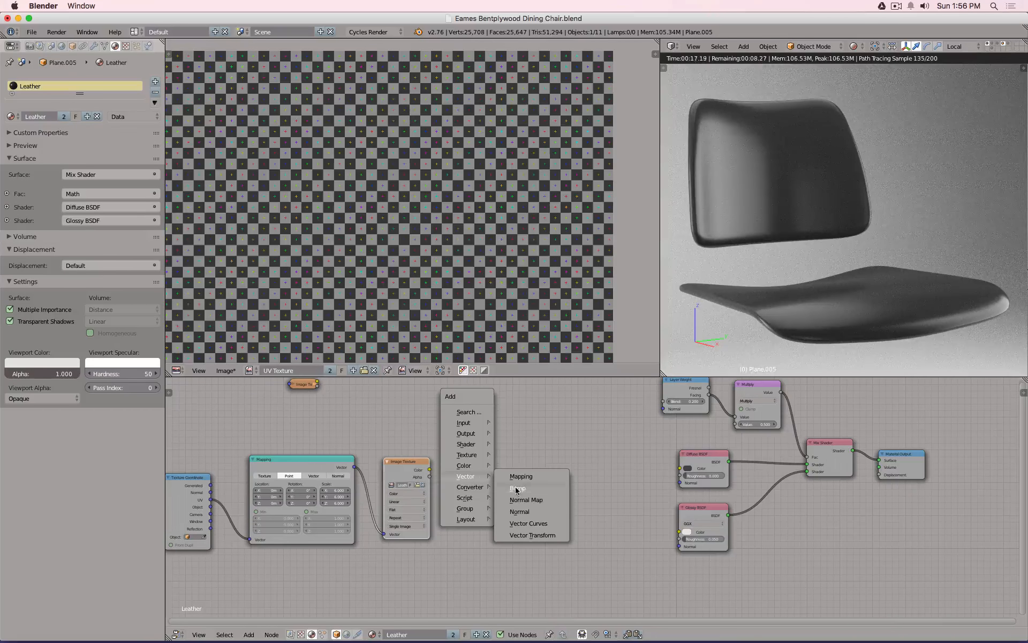
# Add an inverted Bump node, driven by the image colour, into the Glossy BSDF normal.
pyautogui.click(517, 489)
pyautogui.click(534, 499)
pyautogui.moveTo(430, 470); pyautogui.dragTo(533, 539)
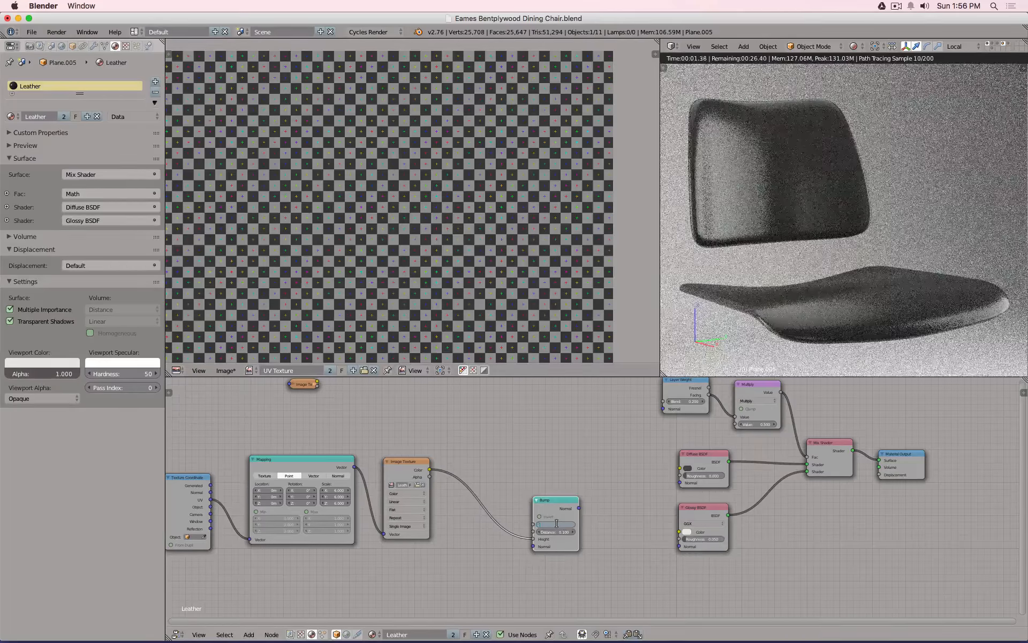
pyautogui.moveTo(579, 508); pyautogui.dragTo(679, 548)
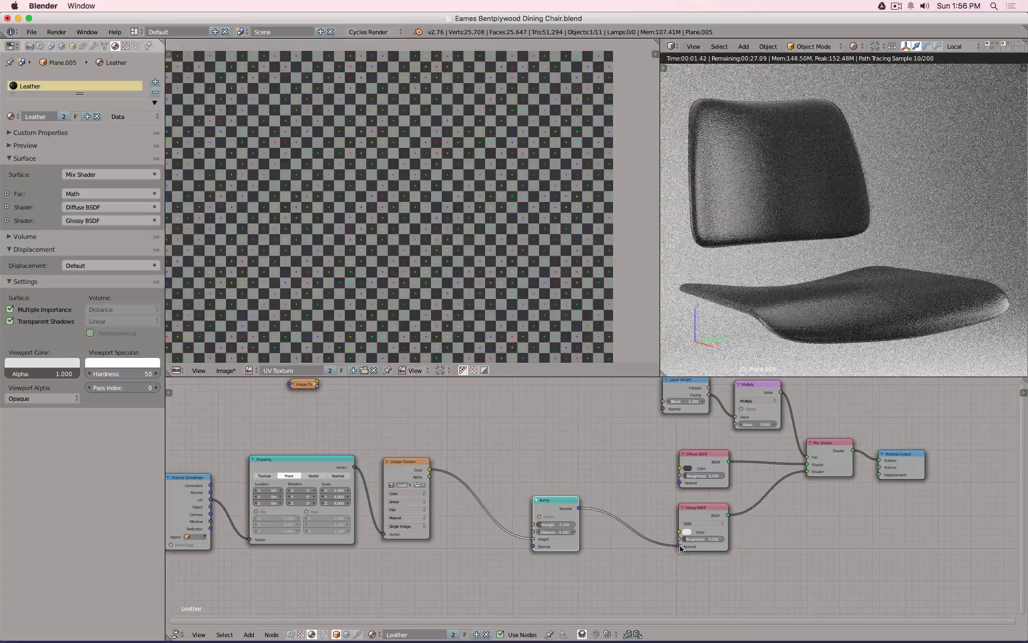
pyautogui.scroll(5, 904, 358)
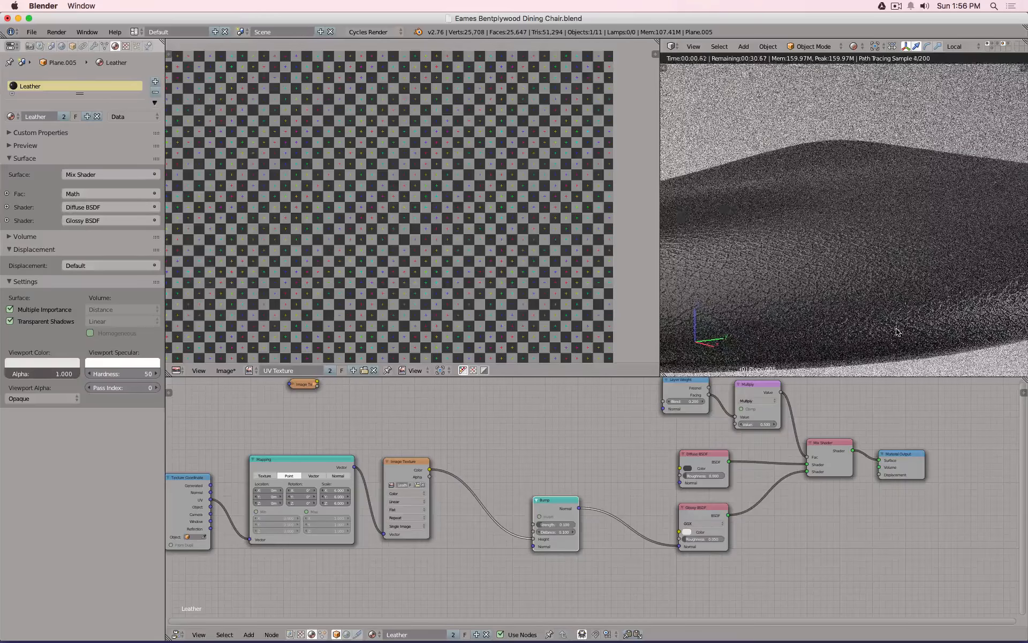
pyautogui.click(552, 517)
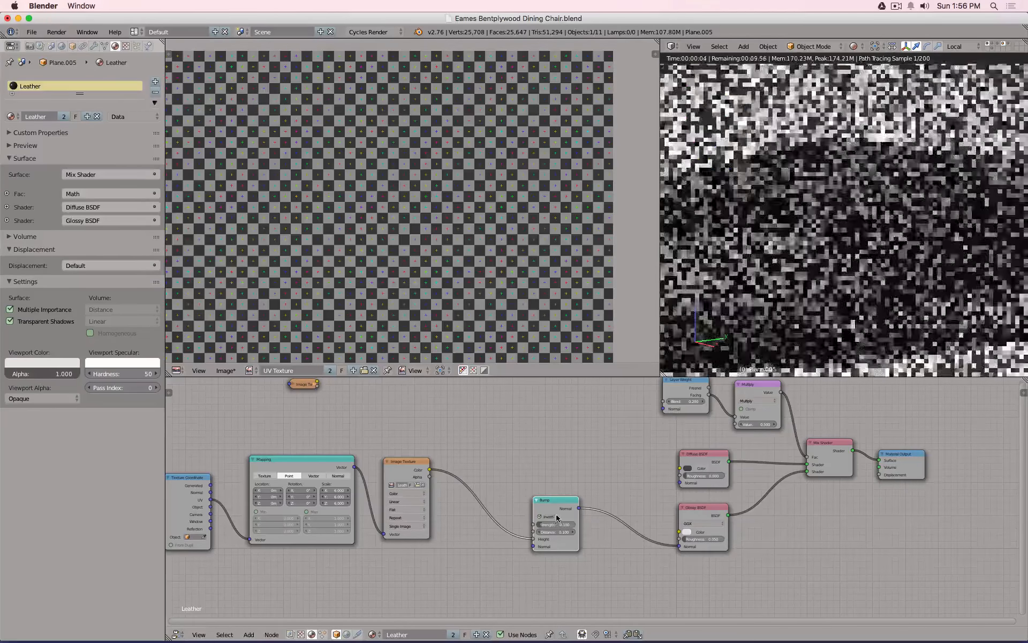
# Set the Mapping scale to 8 on all three axes, after briefly trying 1.5.
pyautogui.scroll(3, 803, 296)
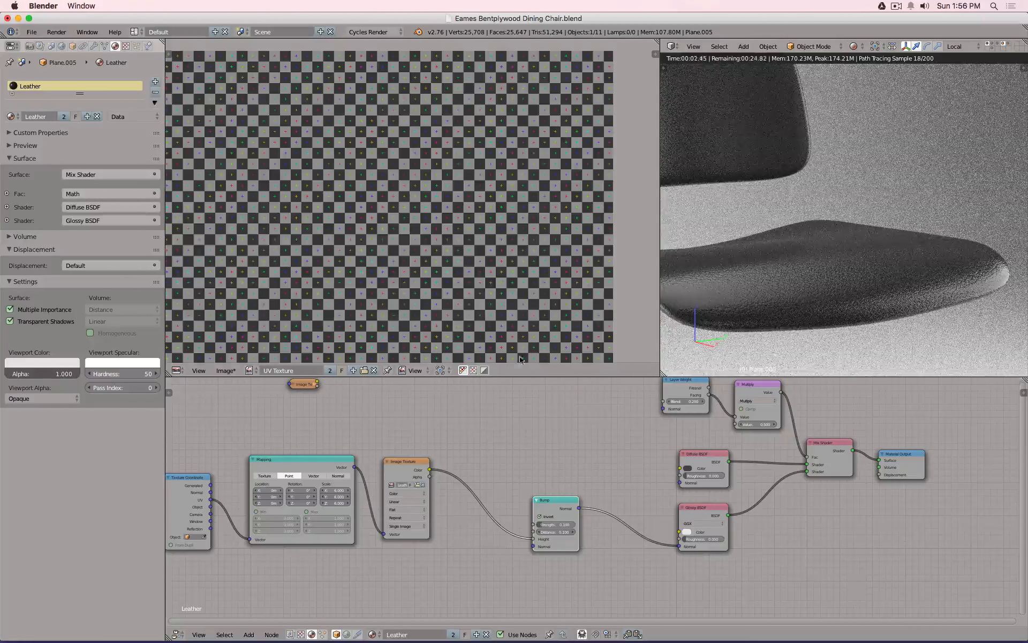
pyautogui.moveTo(339, 491); pyautogui.dragTo(336, 502)
pyautogui.write('1.5')
pyautogui.press('Return')
pyautogui.write('8')
pyautogui.press('Return')
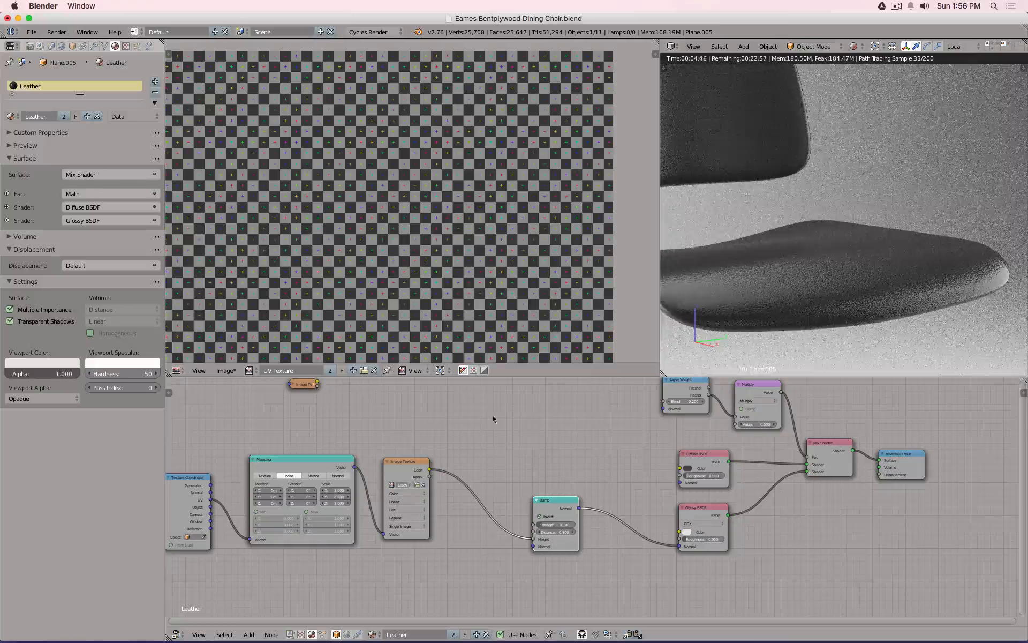
# Set Glossy roughness to 0 and move the Bump node lower right.
pyautogui.doubleClick(700, 540)
pyautogui.write('0')
pyautogui.press('Return')
pyautogui.moveTo(556, 515); pyautogui.dragTo(633, 545)
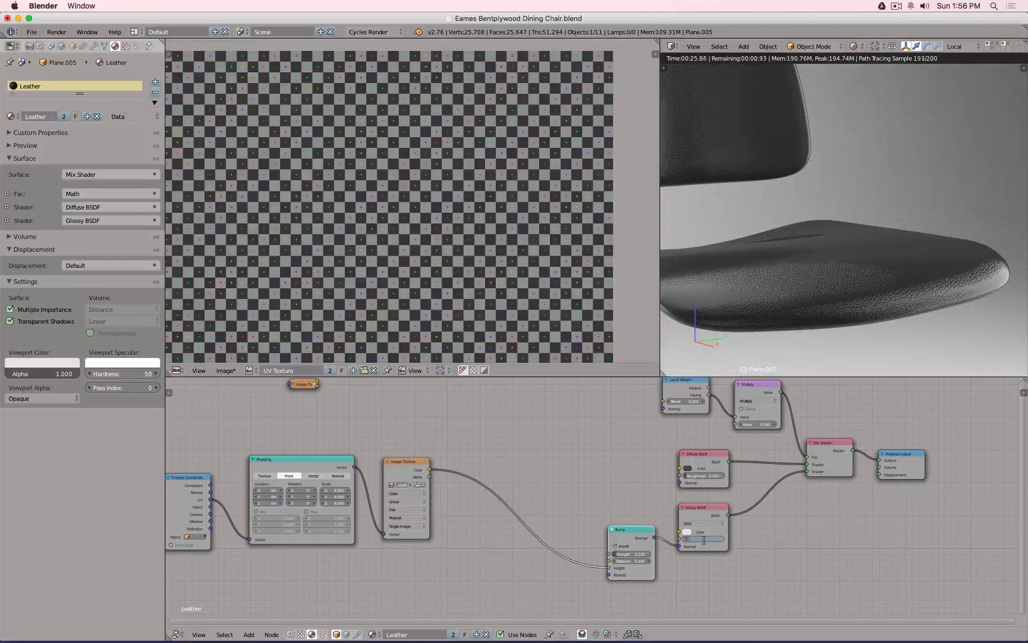
# Set Glossy roughness to 0.01, then settle on 0.05.
pyautogui.write('0.01')
pyautogui.press('Return')
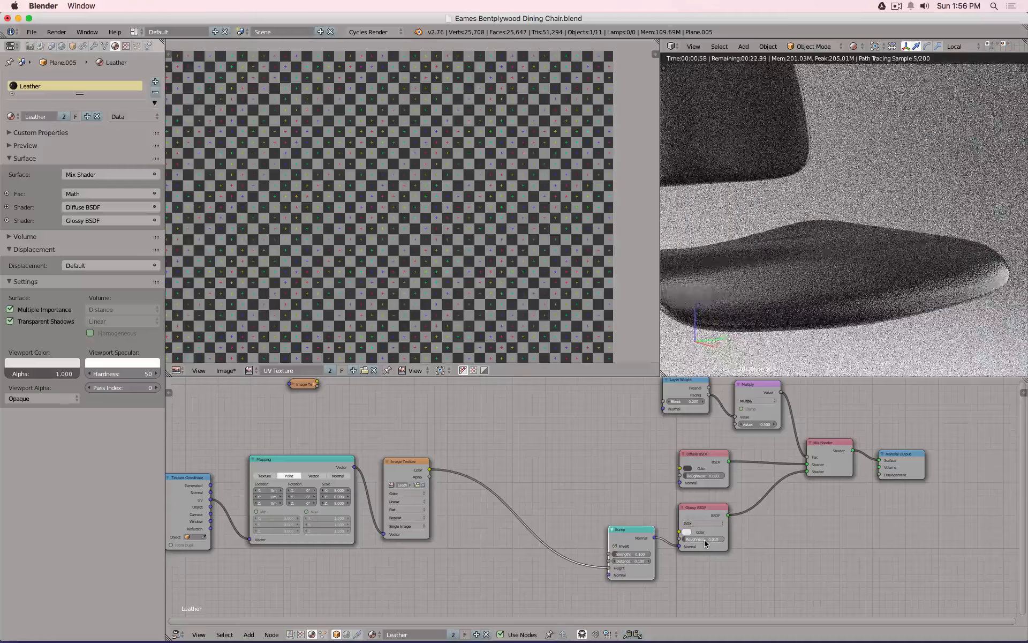
pyautogui.doubleClick(705, 540)
pyautogui.write('0.05')
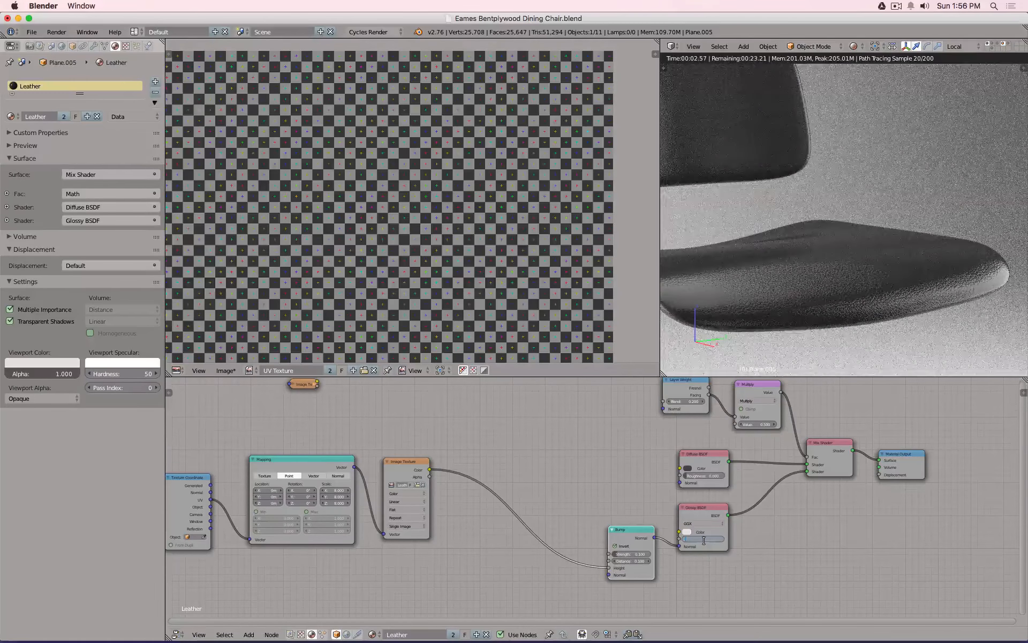
pyautogui.press('Return')
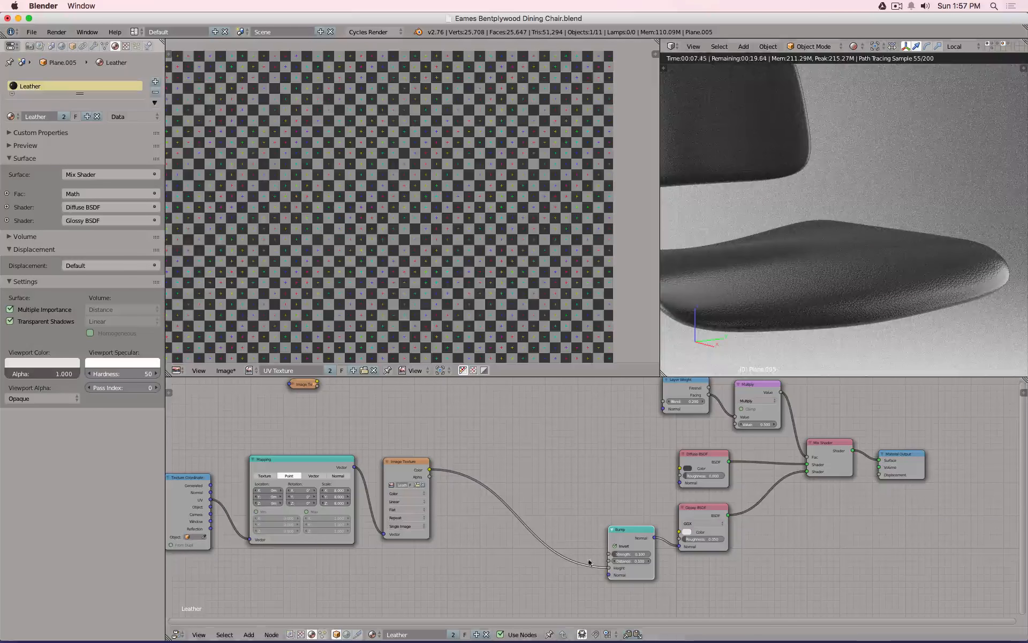
# Set Bump strength to 0.05 and feed the image colour into Diffuse BSDF colour.
pyautogui.click(629, 554)
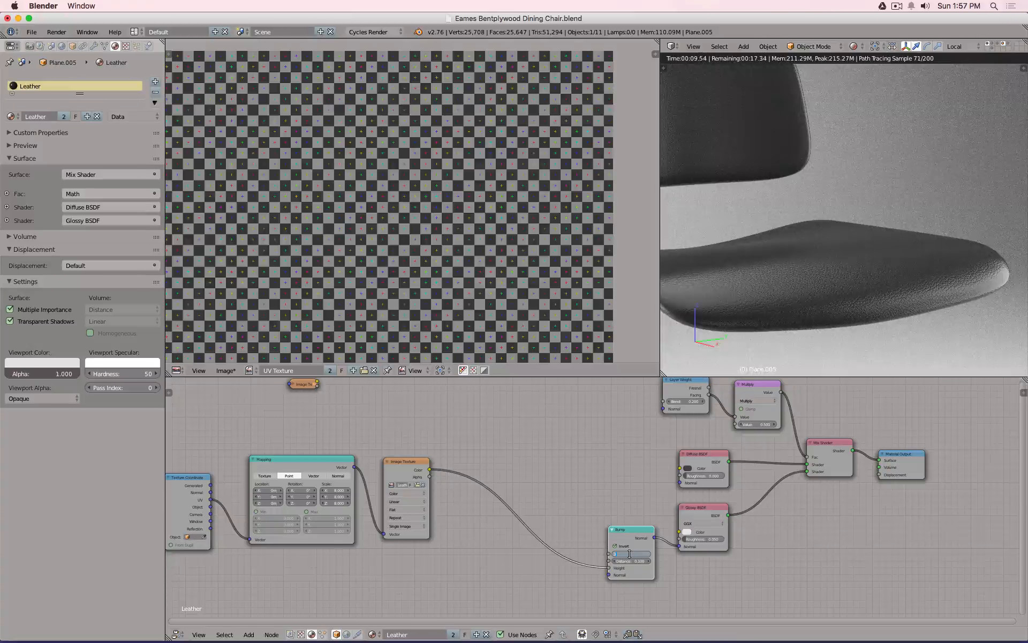
pyautogui.write('0.05')
pyautogui.press('Return')
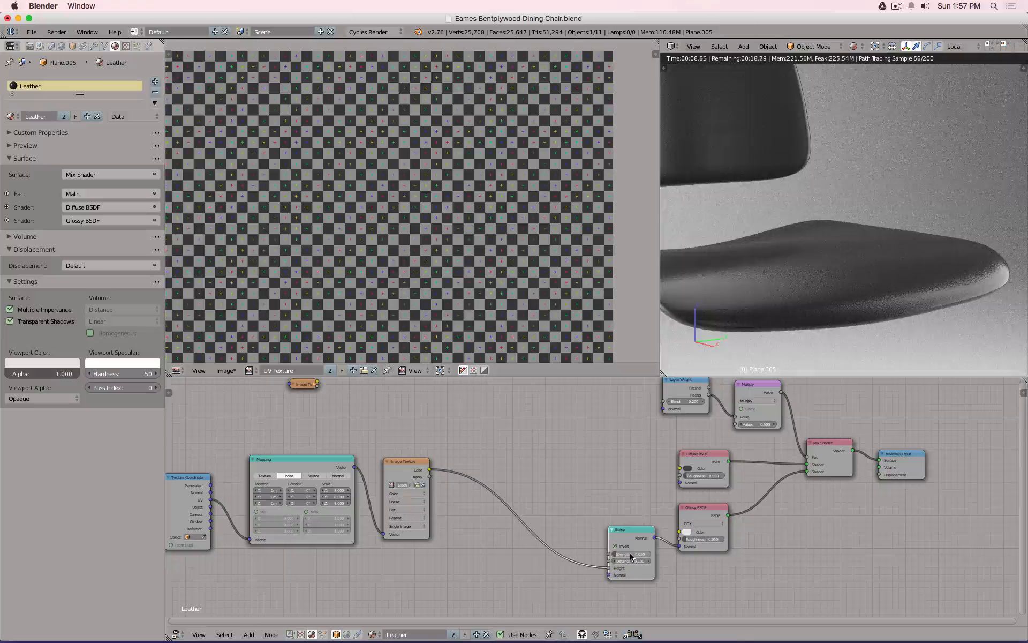
pyautogui.scroll(-2, 847, 282)
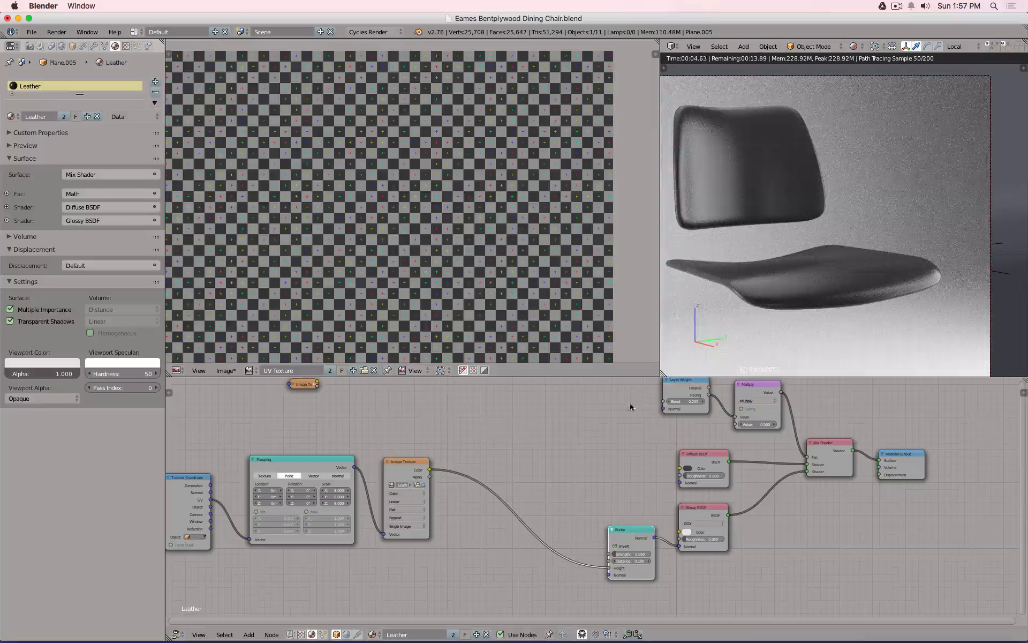
pyautogui.moveTo(430, 470); pyautogui.dragTo(688, 471)
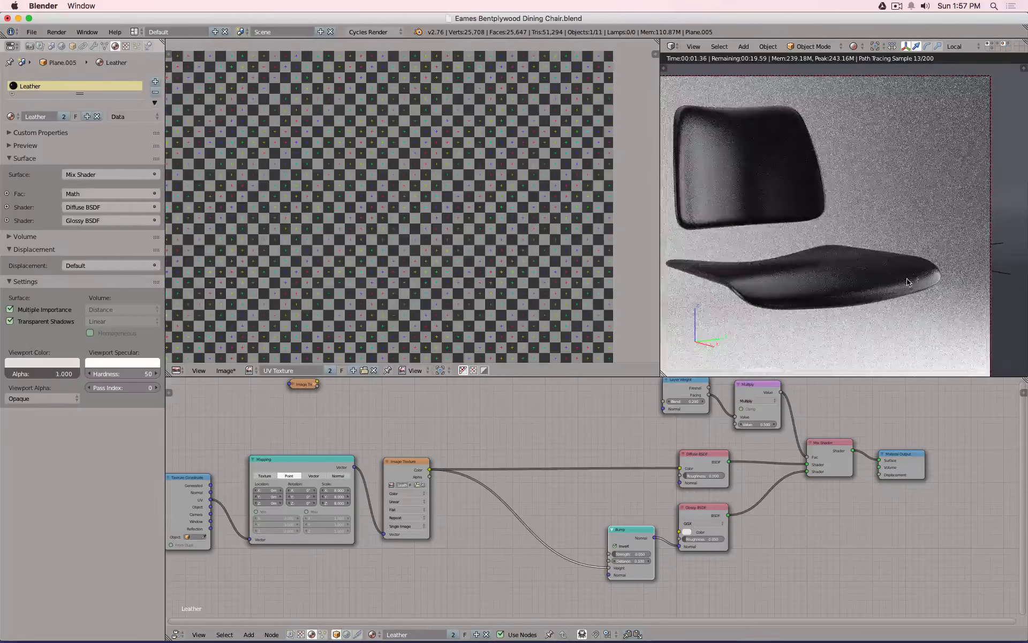
# Unlink the image texture from Diffuse colour and darken the Diffuse BSDF colour.
pyautogui.scroll(5, 907, 281)
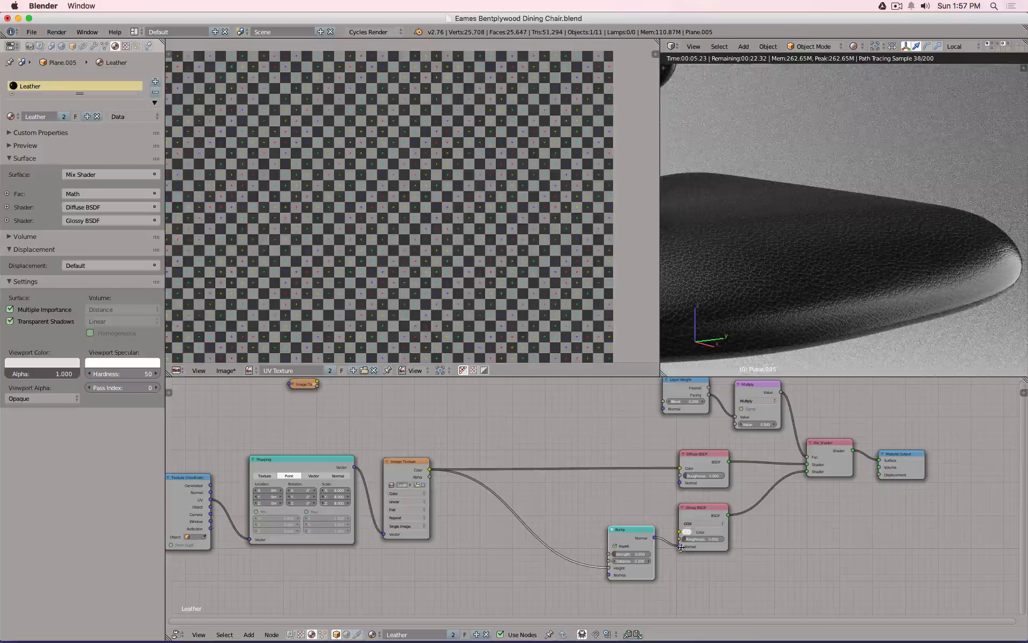
pyautogui.moveTo(679, 546)
pyautogui.mouseDown()
pyautogui.moveTo(665, 538)
pyautogui.moveTo(681, 546)
pyautogui.mouseUp()
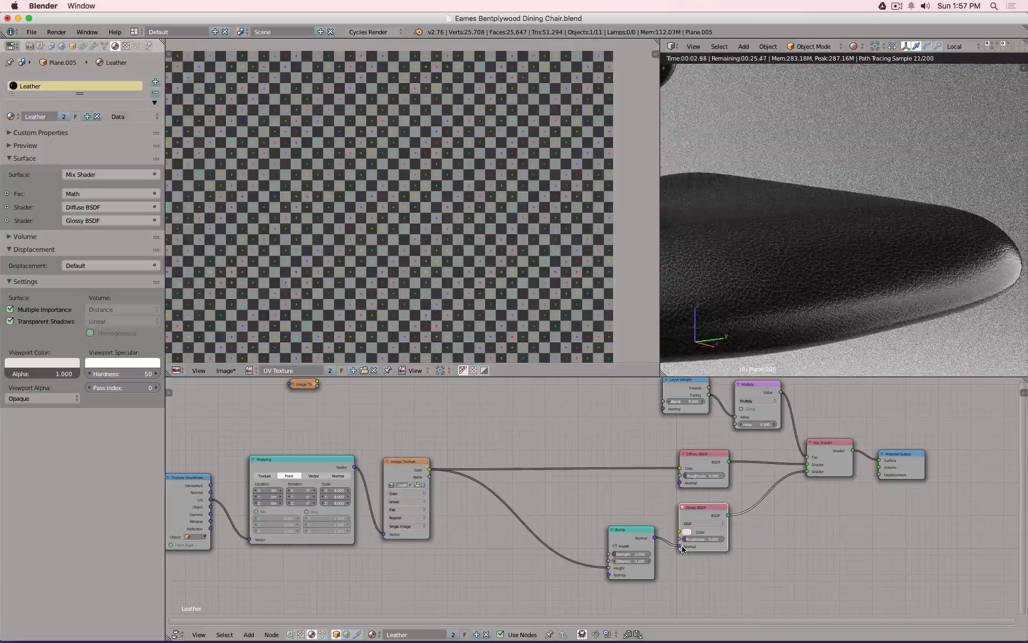
pyautogui.moveTo(672, 469); pyautogui.dragTo(653, 471)
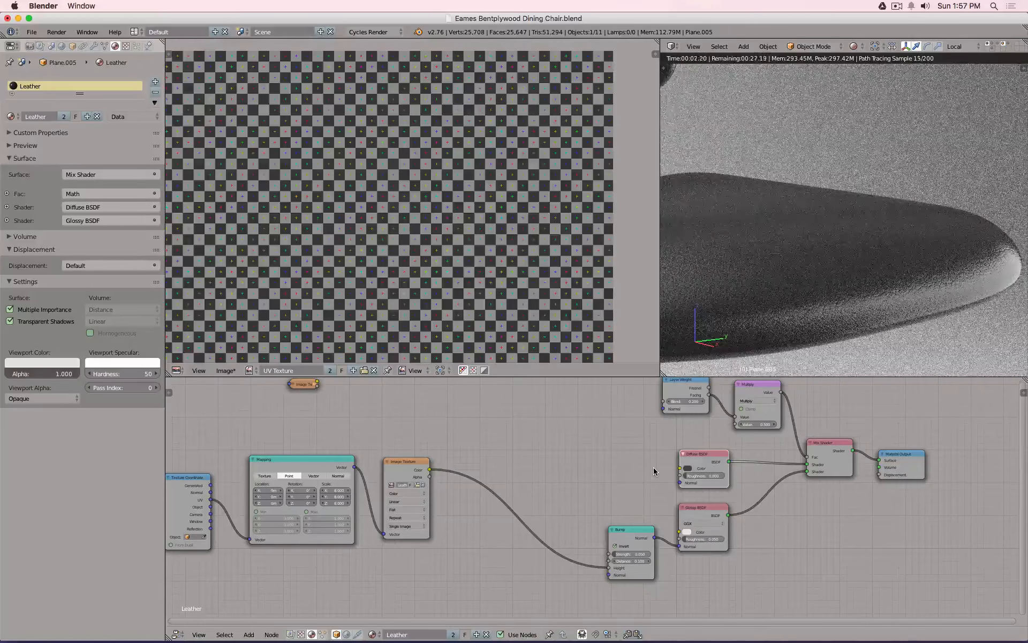
pyautogui.click(688, 468)
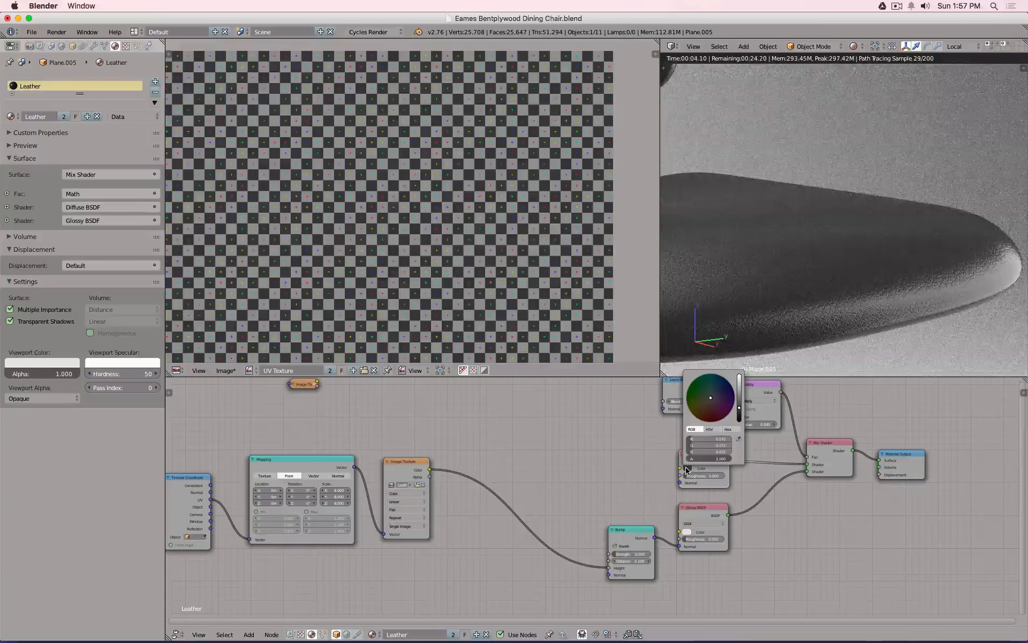
pyautogui.click(740, 412)
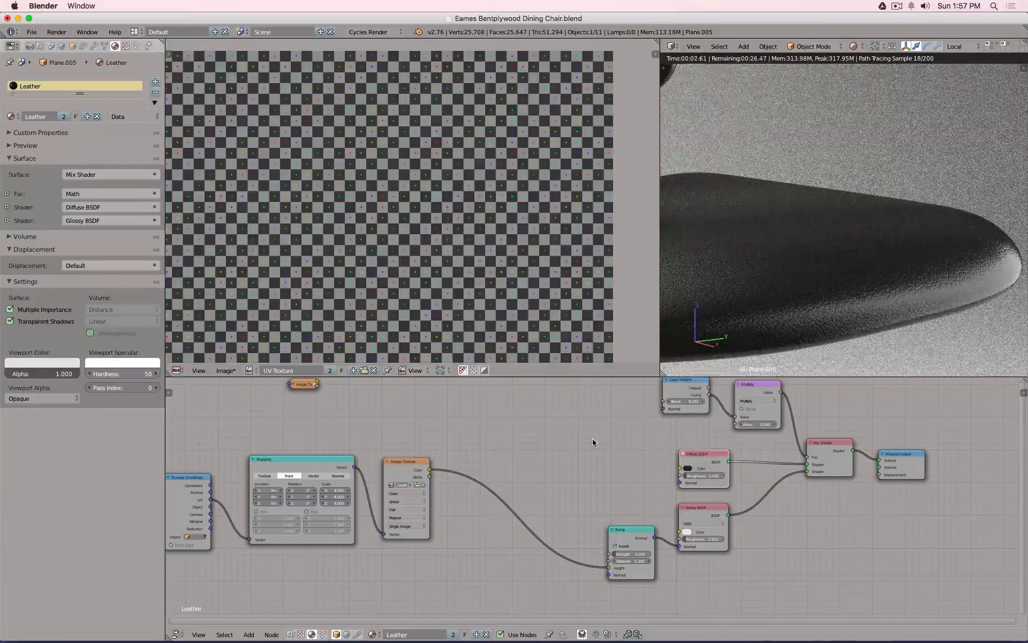
# Briefly route the image into Diffuse roughness, remove that link, and orbit toward the chair back.
pyautogui.moveTo(430, 469); pyautogui.dragTo(679, 486)
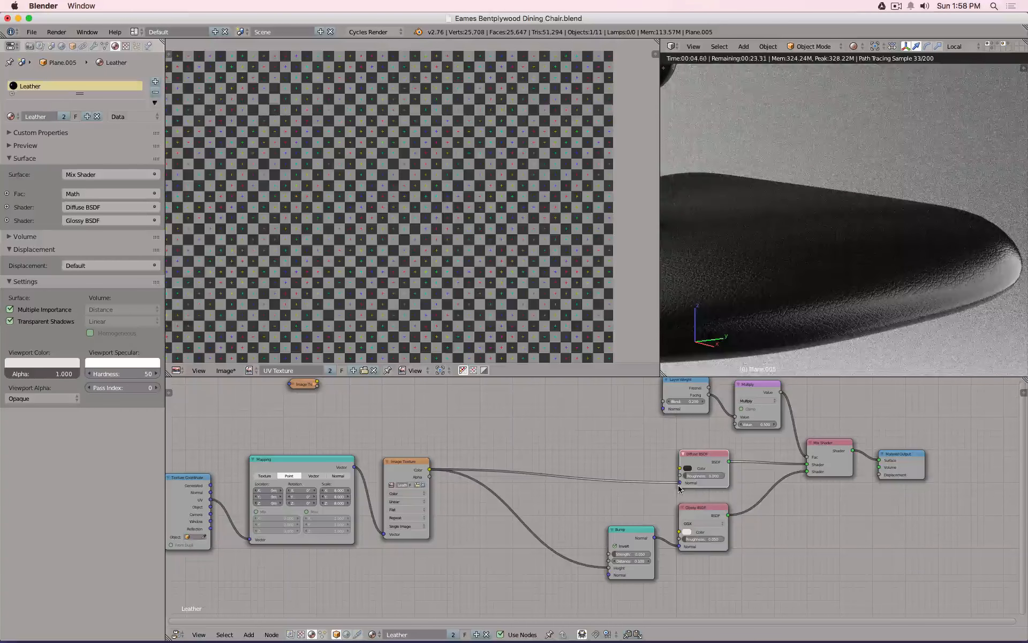
pyautogui.moveTo(679, 485)
pyautogui.mouseDown()
pyautogui.moveTo(666, 484)
pyautogui.moveTo(681, 469)
pyautogui.mouseUp()
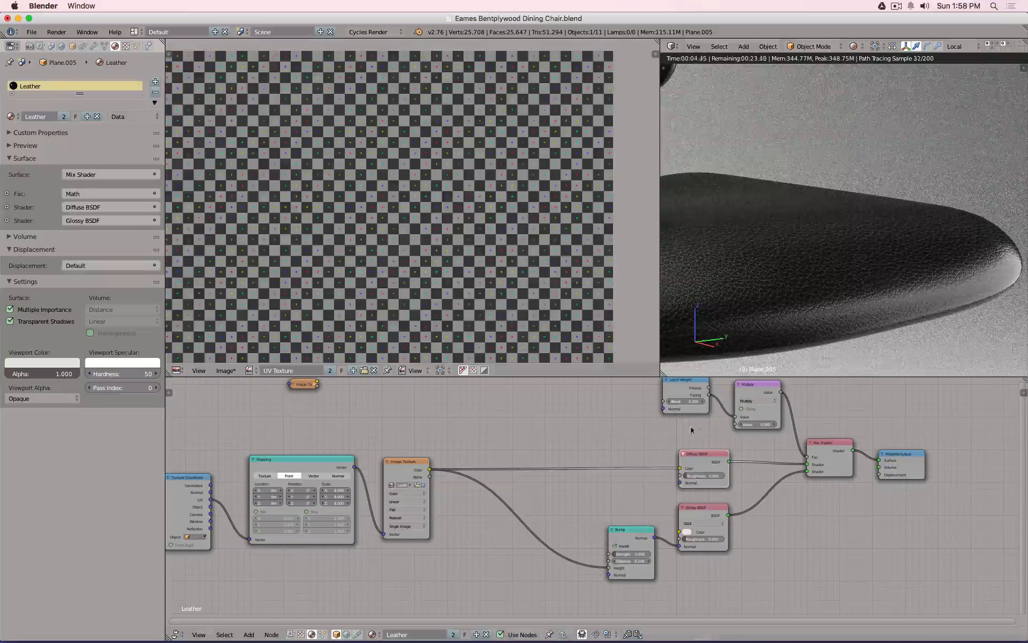
pyautogui.moveTo(681, 469); pyautogui.dragTo(612, 468)
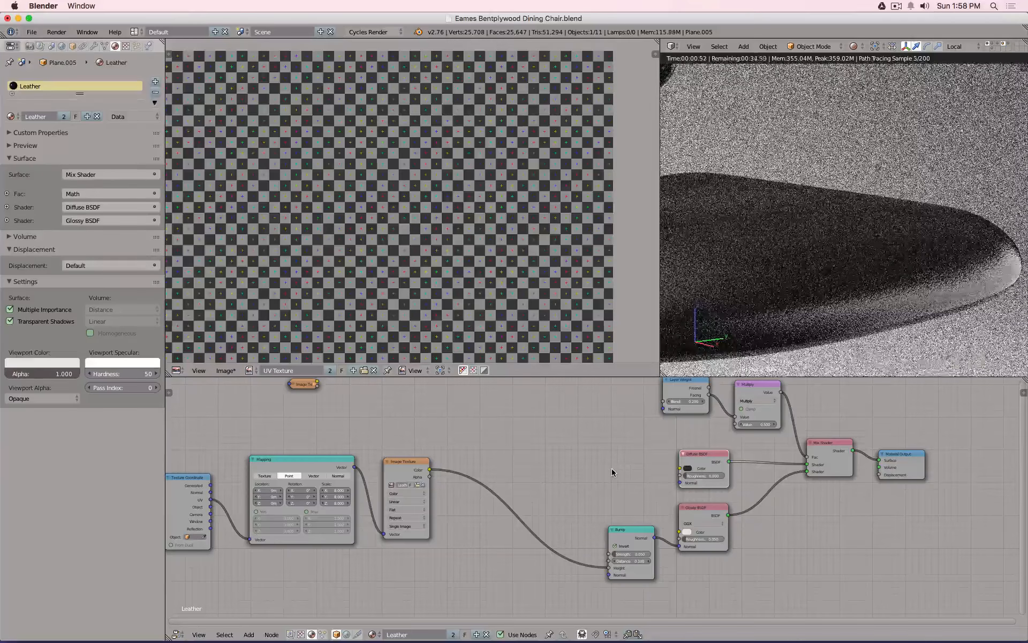
pyautogui.scroll(-1, 608, 468)
pyautogui.scroll(-7, 843, 252)
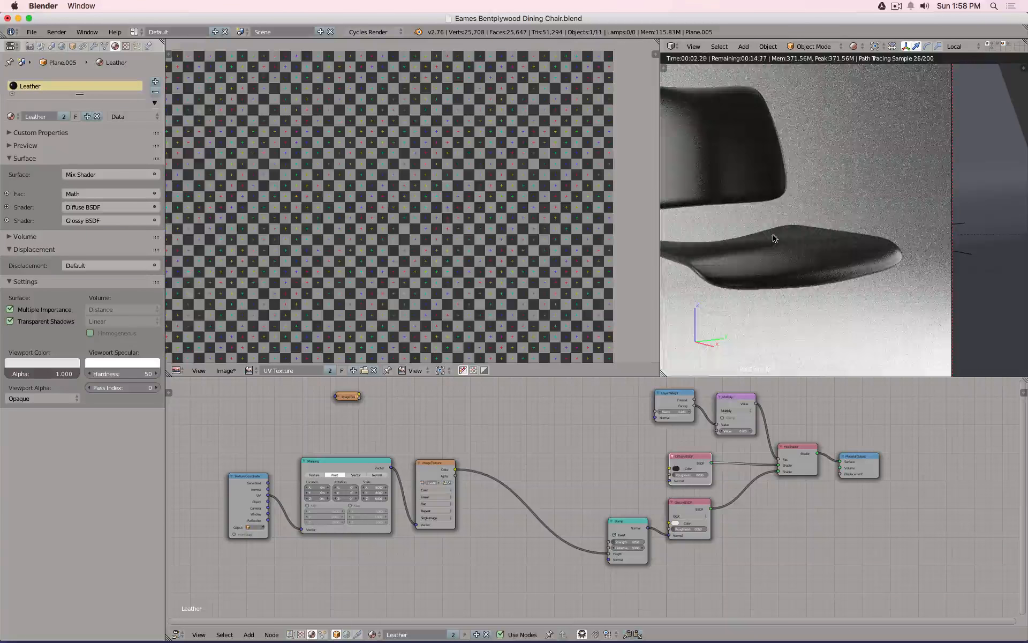
pyautogui.scroll(4, 786, 278)
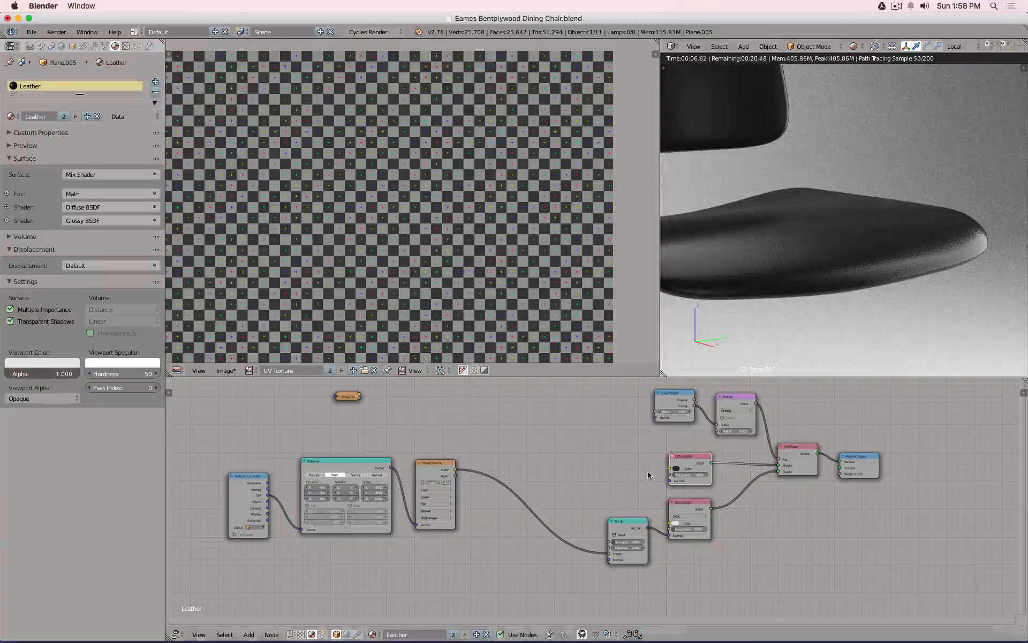
pyautogui.moveTo(786, 260); pyautogui.dragTo(860, 278, button='middle')
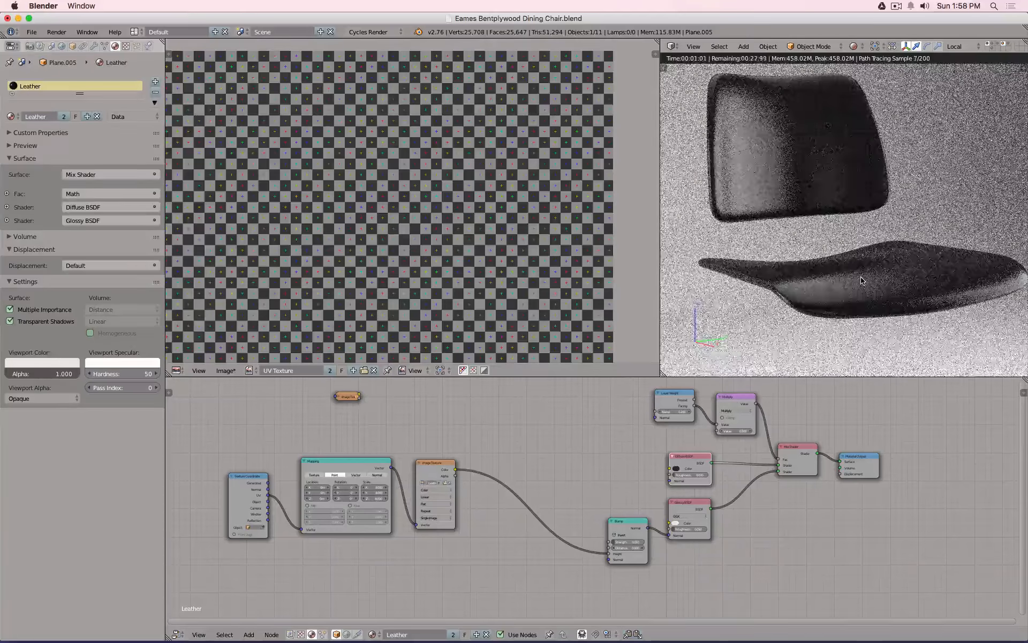
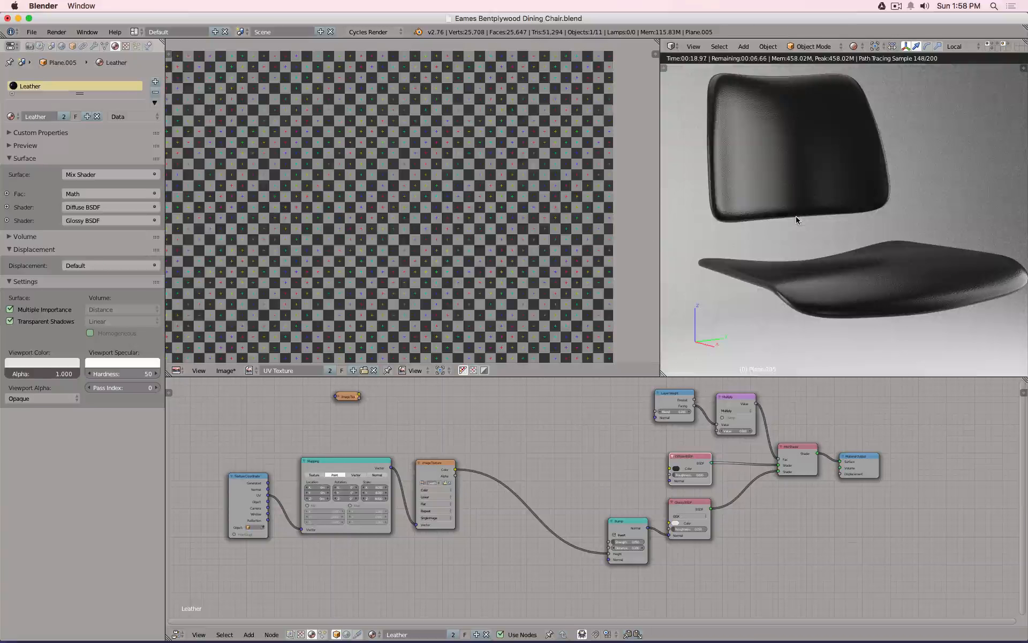
# Turn the left image editor into a tilted 3D View and show the seat's modifier stack.
pyautogui.click(176, 370)
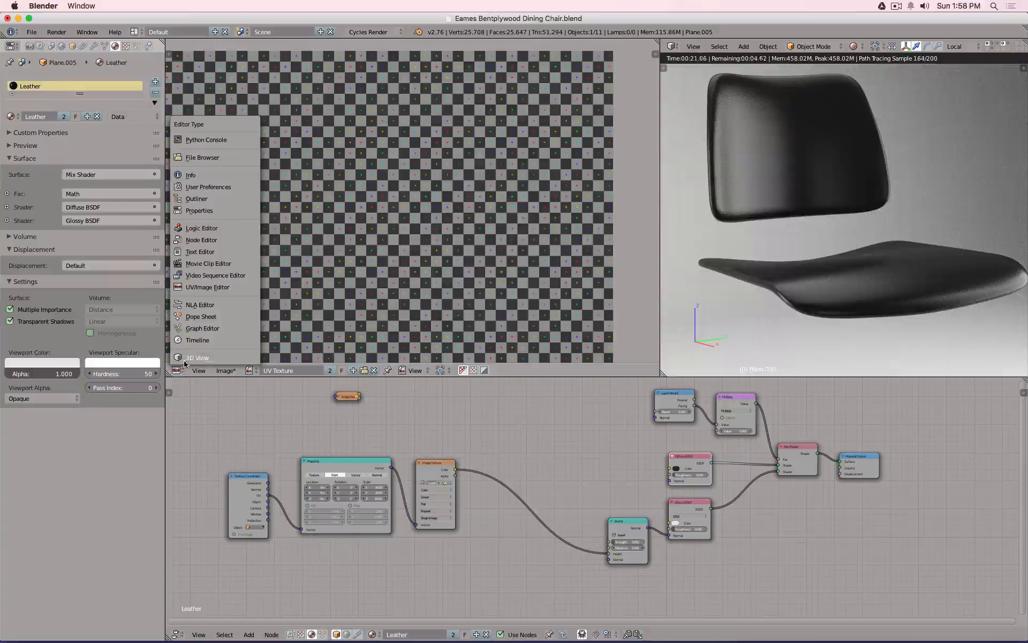
pyautogui.click(235, 349)
pyautogui.moveTo(475, 257); pyautogui.dragTo(426, 215, button='middle')
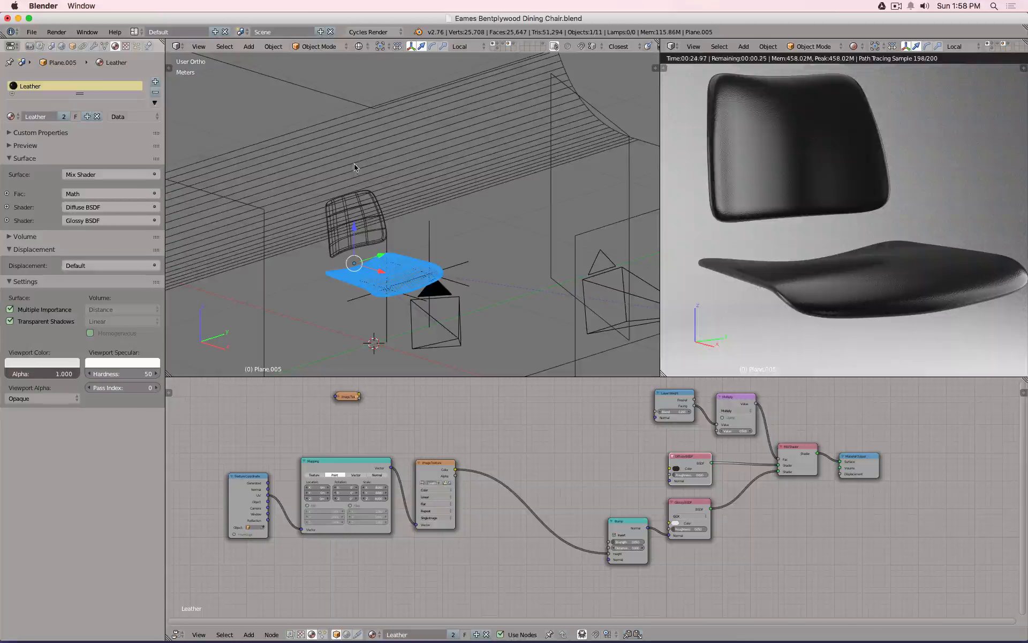
pyautogui.click(94, 47)
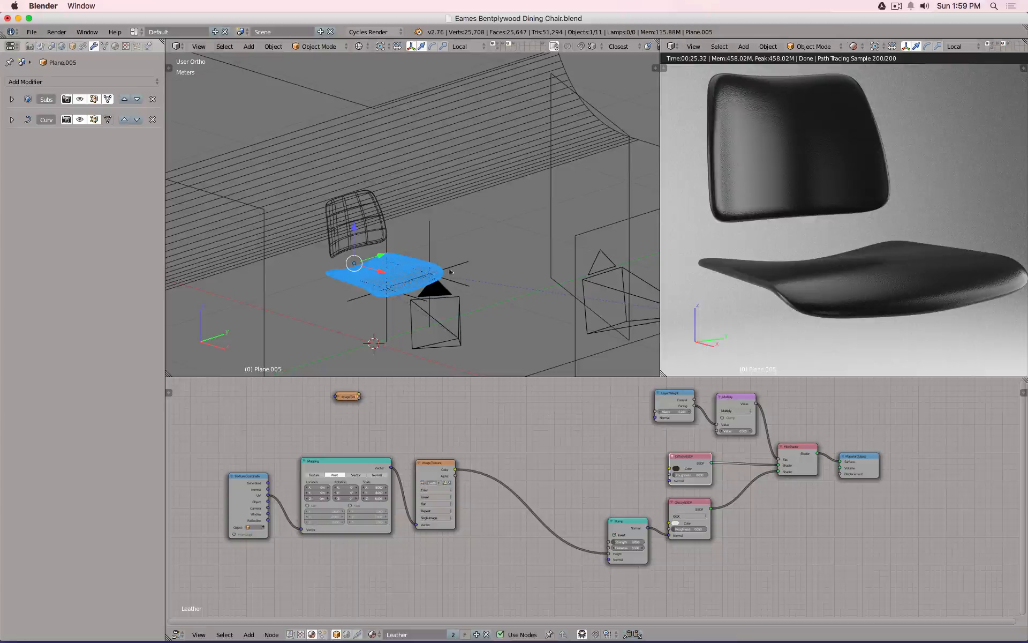
# Lower the first Subdivision Surface modifier's View level to 2 and collapse it.
pyautogui.click(12, 99)
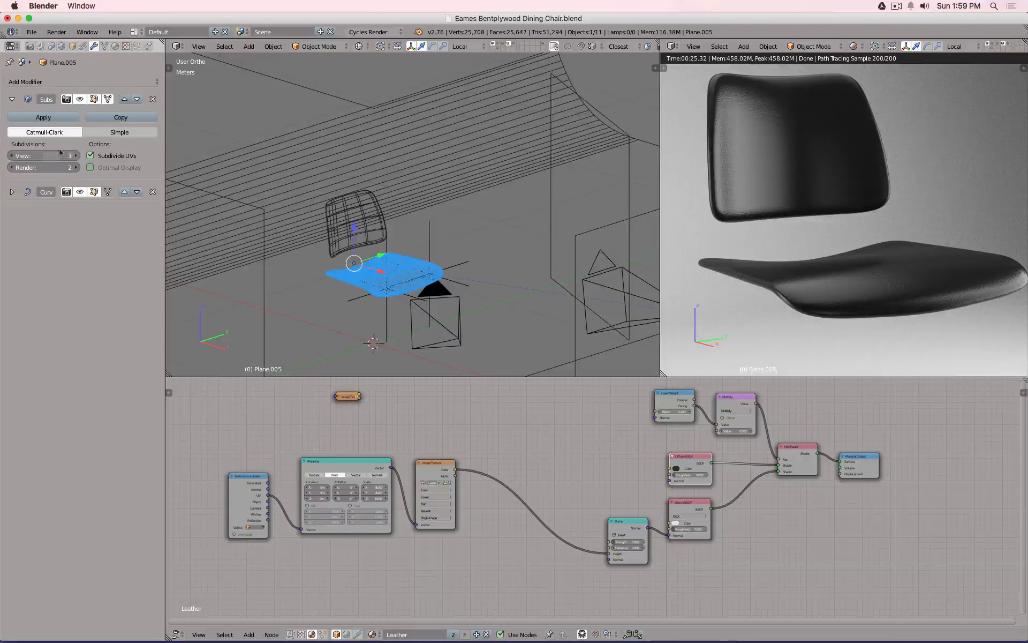
pyautogui.click(43, 155)
pyautogui.write('2')
pyautogui.press('Return')
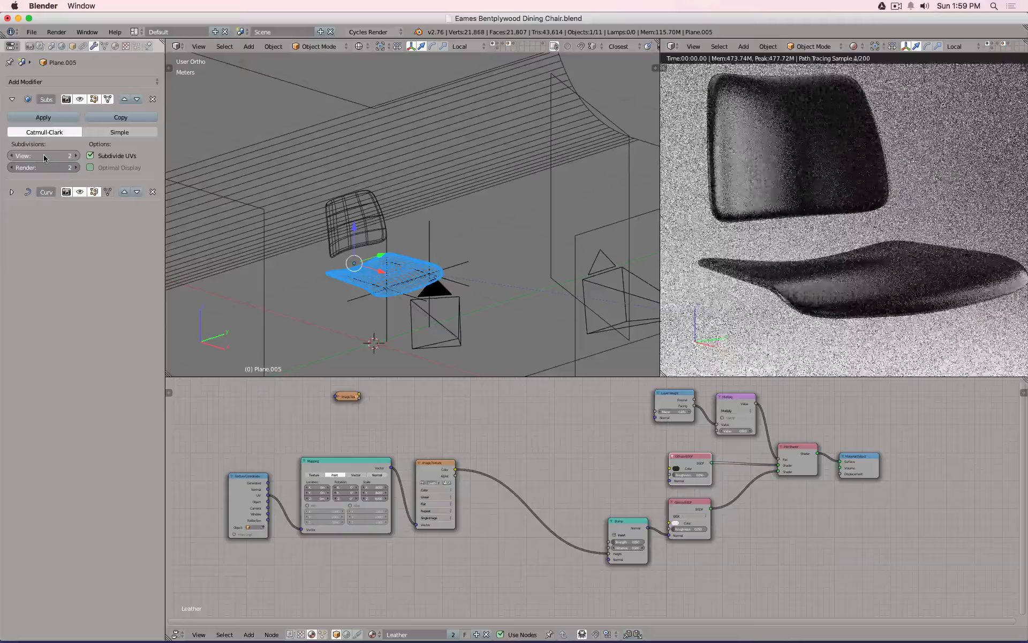
pyautogui.click(12, 100)
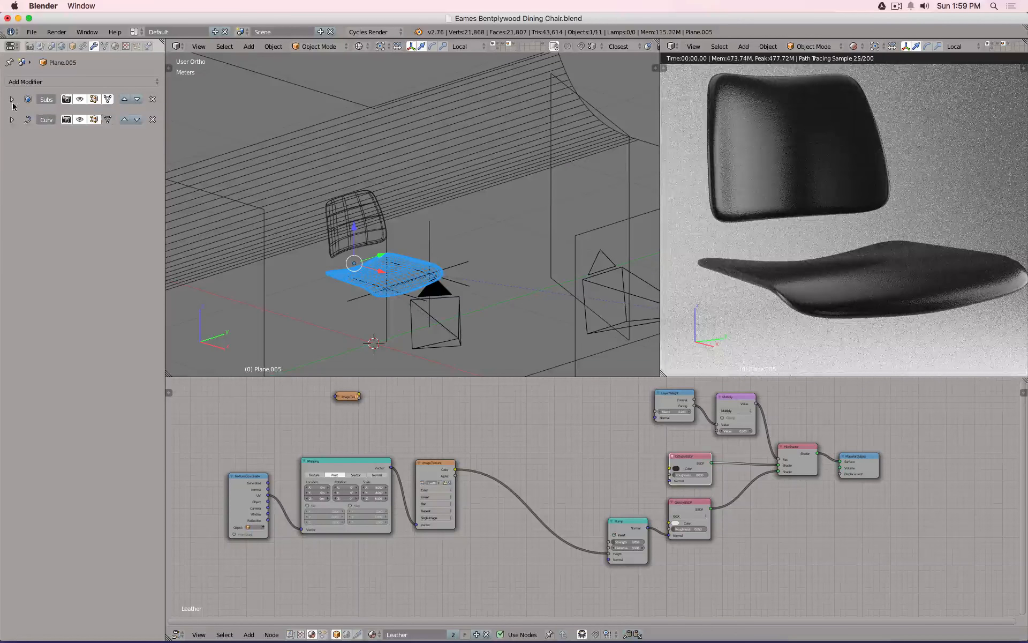
# Add another Subdivision Surface modifier with View 2 and switch the right view to Solid shading.
pyautogui.click(58, 82)
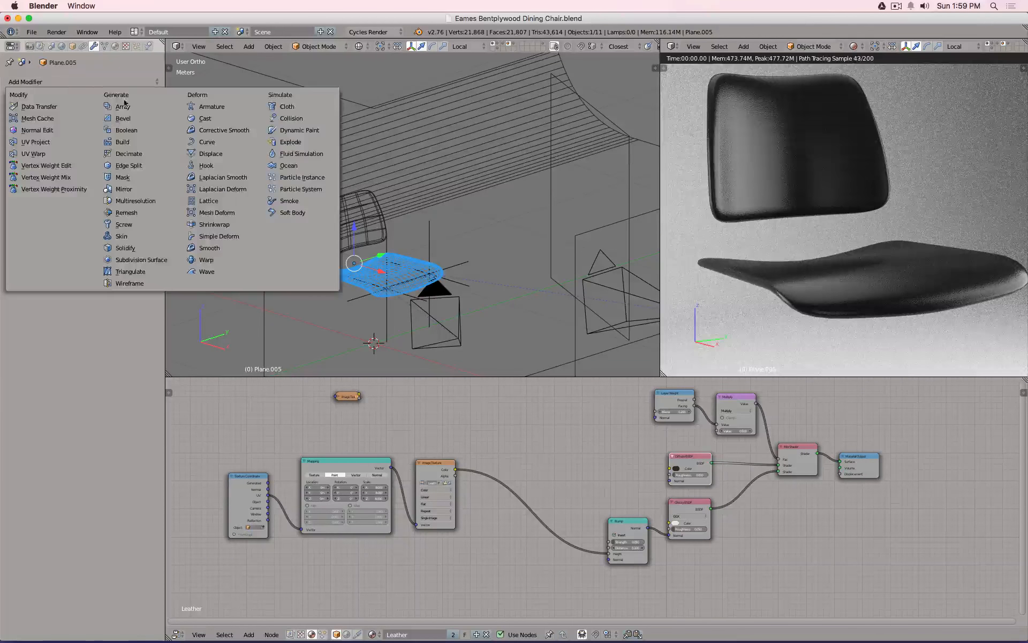
pyautogui.click(140, 260)
pyautogui.click(35, 197)
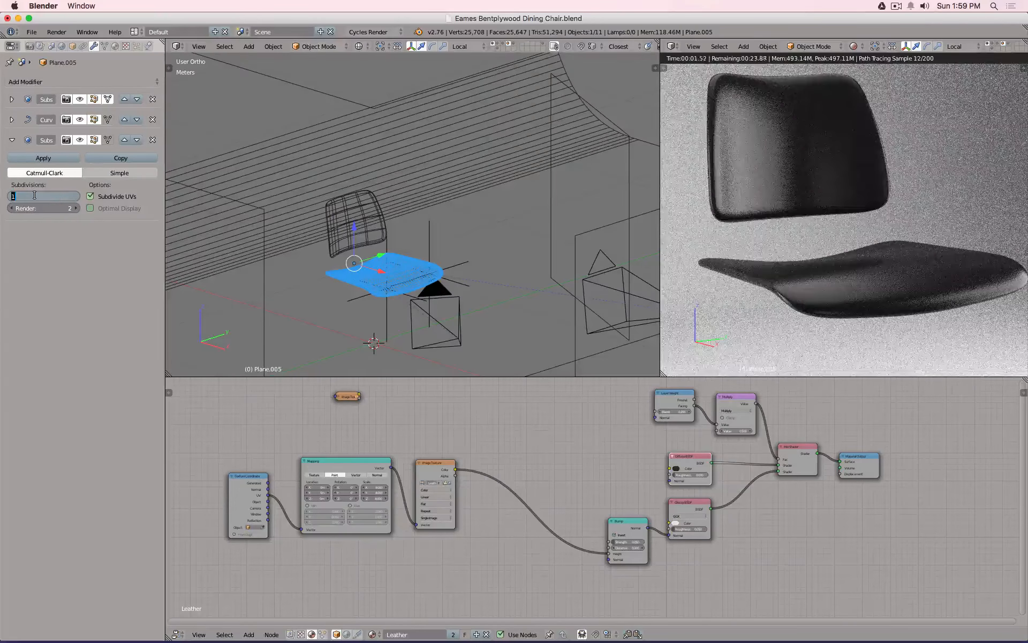
pyautogui.write('2')
pyautogui.press('Return')
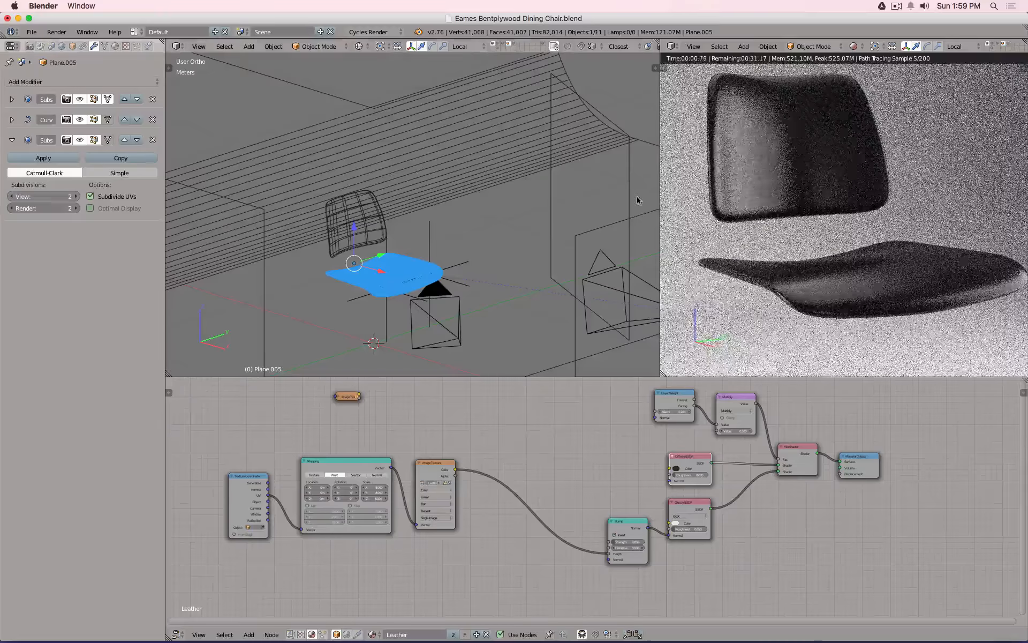
pyautogui.press('z')
pyautogui.press('z')
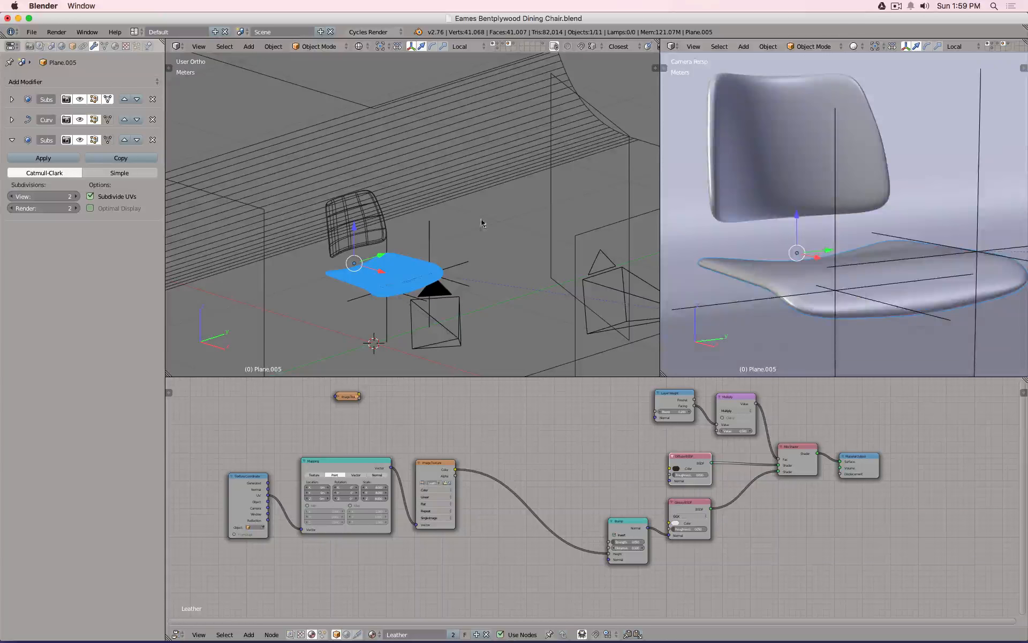
# Add a Displace modifier to the seat with Strength 0.001.
pyautogui.click(111, 82)
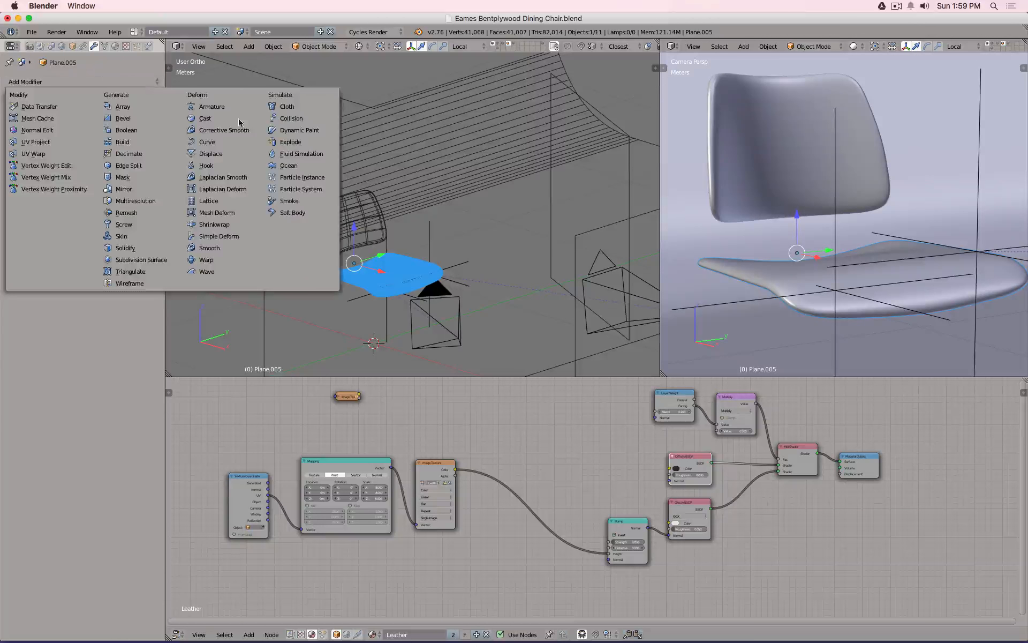
pyautogui.click(226, 157)
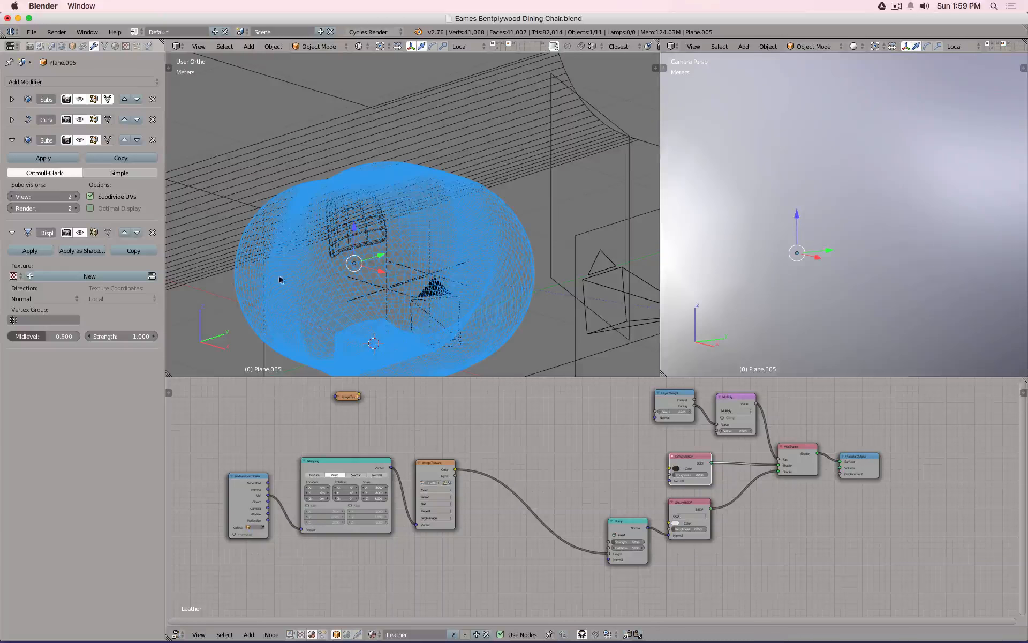
pyautogui.click(122, 336)
pyautogui.write('.001')
pyautogui.press('Return')
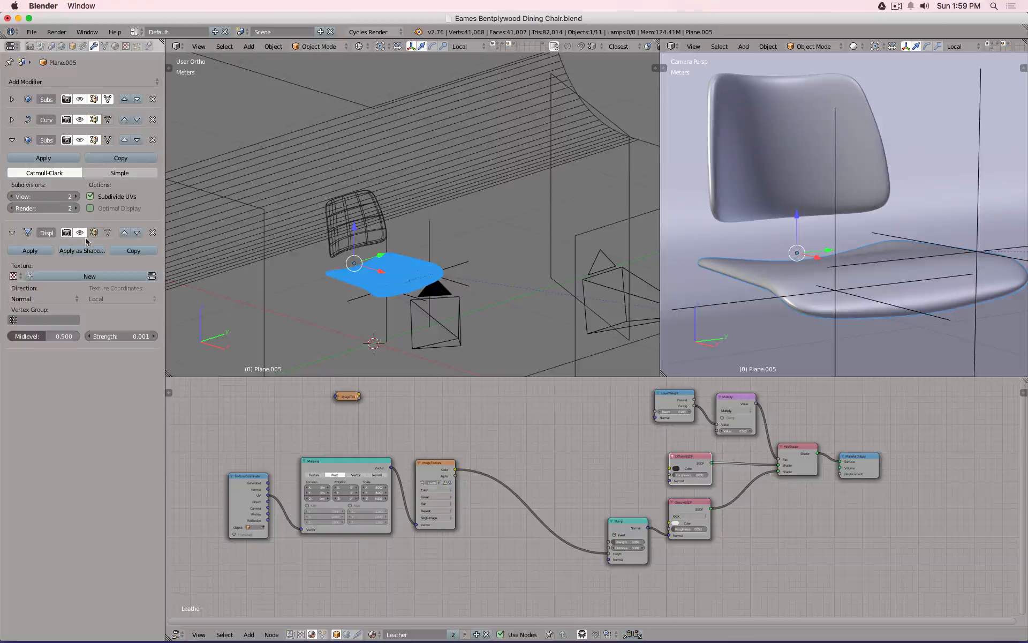
# Raise the Displace strength to 0.01 and hide its effect in the viewport.
pyautogui.click(129, 335)
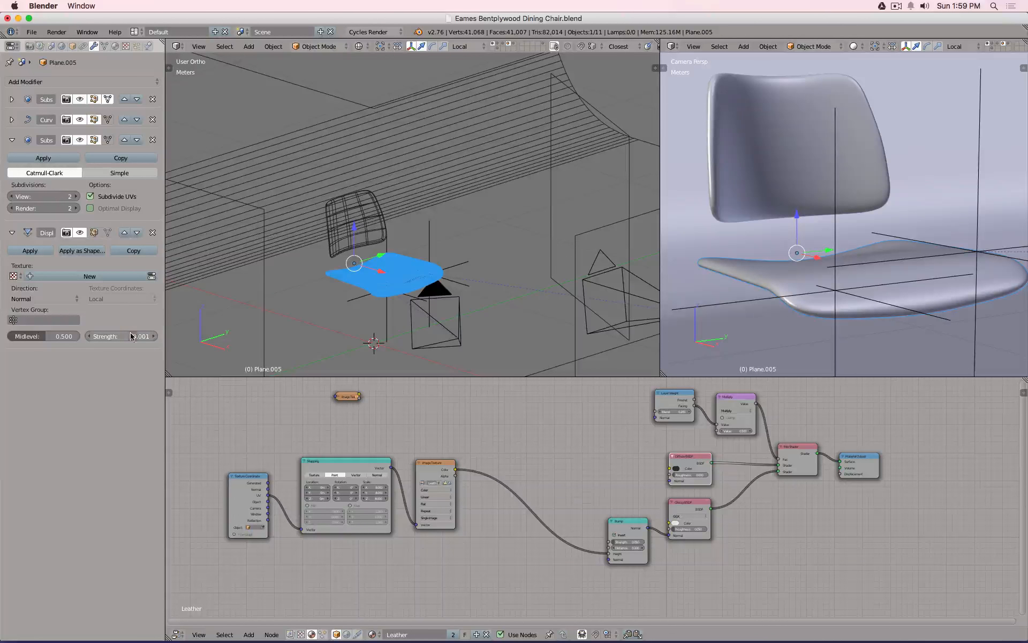
pyautogui.click(129, 333)
pyautogui.press('Return')
pyautogui.click(79, 232)
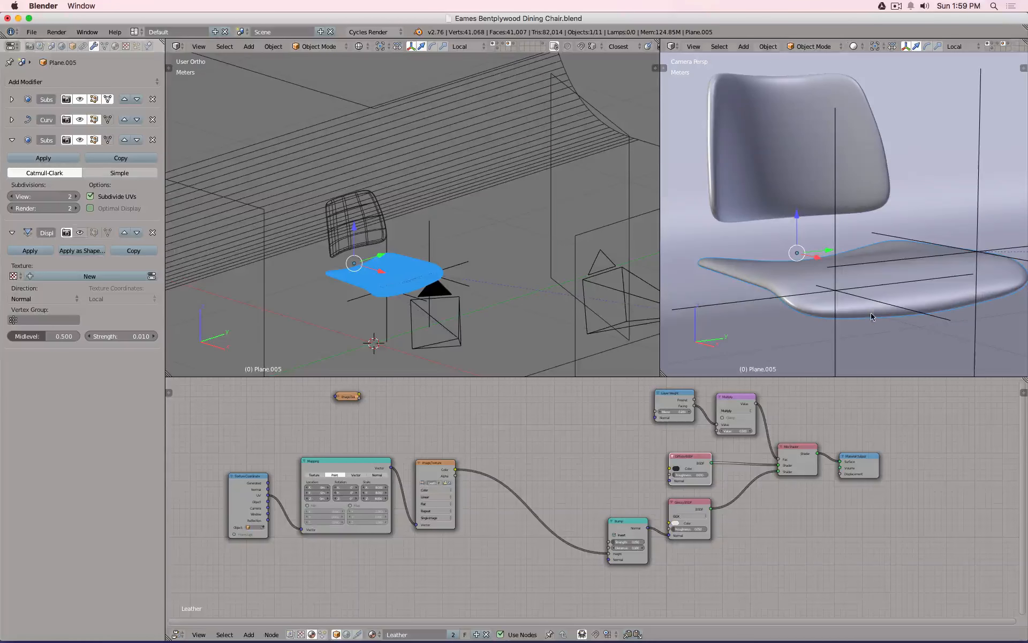
pyautogui.hotkey('shift', 'space')
pyautogui.moveTo(740, 353); pyautogui.dragTo(753, 339, button='middle')
# Enter Edit Mode in face select and select a loop of faces on the seat.
pyautogui.scroll(6, 523, 392)
pyautogui.press('Tab')
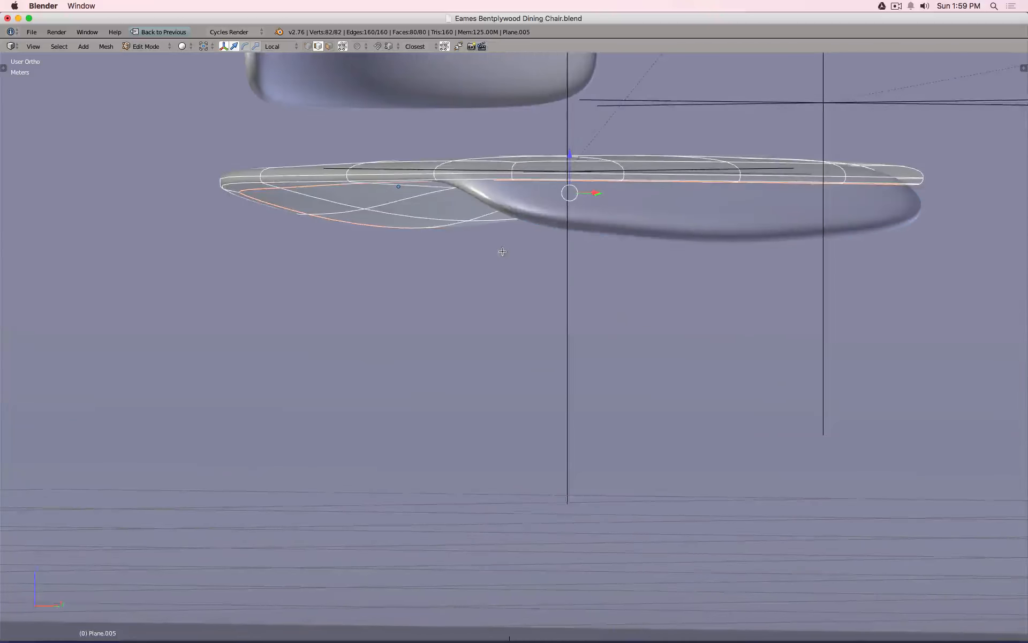
pyautogui.scroll(5, 502, 251)
pyautogui.click(329, 46)
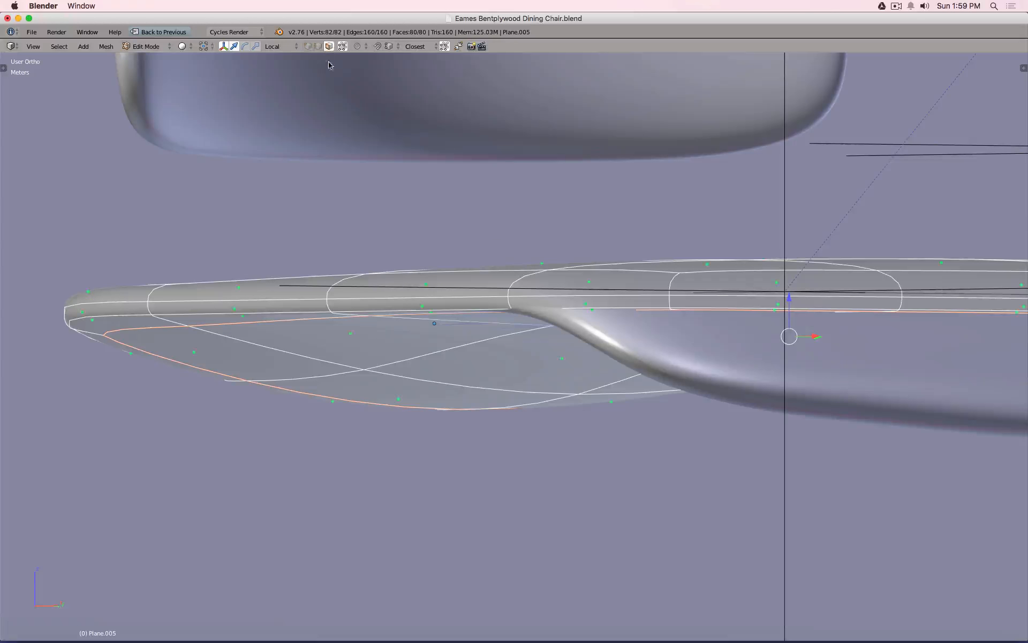
pyautogui.moveTo(360, 172); pyautogui.dragTo(344, 218, button='middle')
pyautogui.keyDown('alt'); pyautogui.click(297, 333); pyautogui.keyUp('alt')
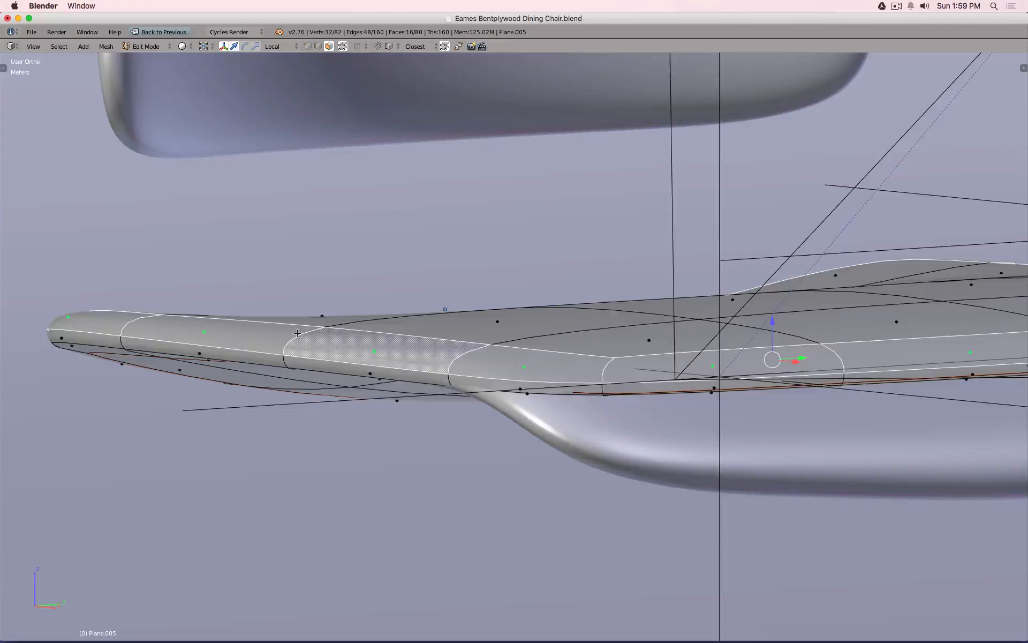
pyautogui.scroll(-3, 473, 323)
pyautogui.moveTo(473, 322); pyautogui.dragTo(467, 350, button='middle')
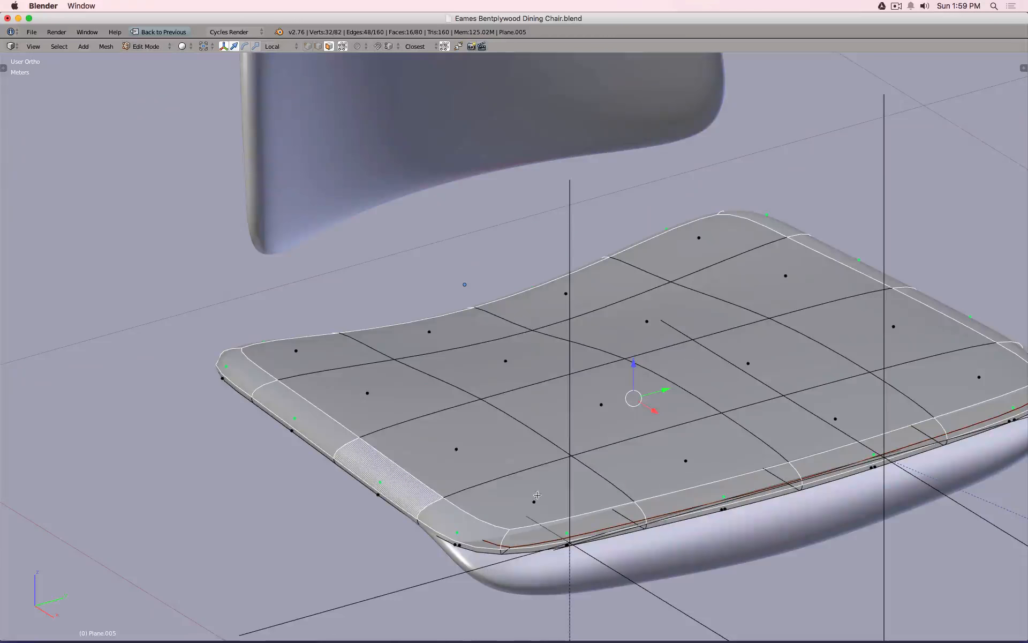
# Add the remaining top-surface faces to the selection, including via circle select.
pyautogui.keyDown('shift'); pyautogui.rightClick(533, 499); pyautogui.keyUp('shift')
pyautogui.keyDown('shift'); pyautogui.rightClick(455, 450); pyautogui.keyUp('shift')
pyautogui.keyDown('shift'); pyautogui.rightClick(454, 451); pyautogui.keyUp('shift')
pyautogui.keyDown('shift'); pyautogui.rightClick(366, 375); pyautogui.keyUp('shift')
pyautogui.keyDown('shift'); pyautogui.rightClick(339, 352); pyautogui.keyUp('shift')
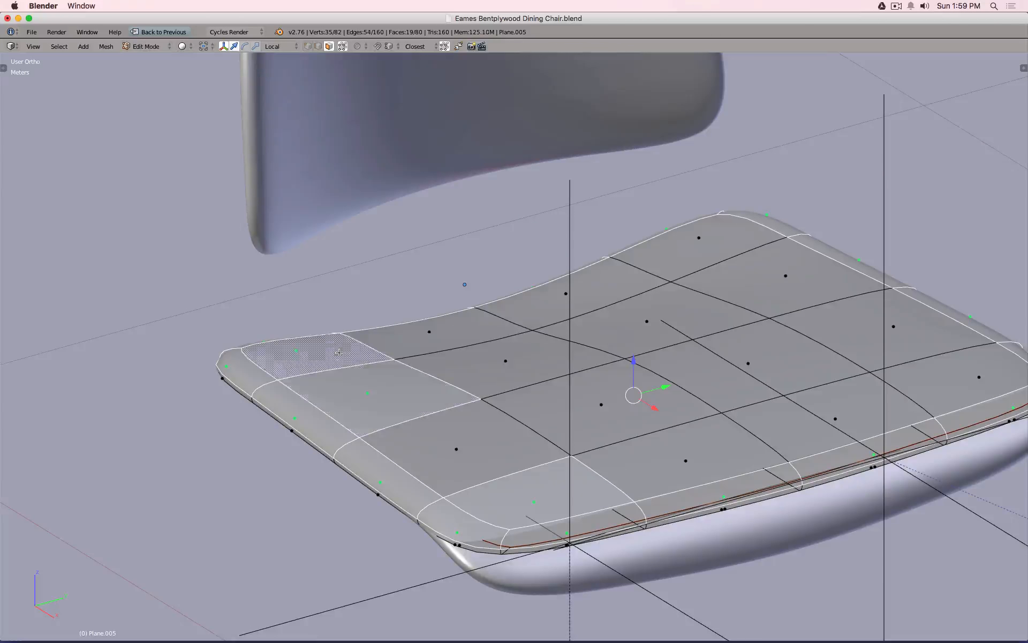
pyautogui.keyDown('shift'); pyautogui.rightClick(465, 447); pyautogui.keyUp('shift')
pyautogui.press('c')
pyautogui.moveTo(523, 412)
pyautogui.mouseDown()
pyautogui.moveTo(507, 344)
pyautogui.moveTo(747, 277)
pyautogui.moveTo(744, 419)
pyautogui.moveTo(658, 453)
pyautogui.mouseUp()
pyautogui.press('Escape')
# Switch to vertex select, inspect the selection from several angles, and restore the split layout.
pyautogui.moveTo(529, 271); pyautogui.dragTo(525, 231, button='middle')
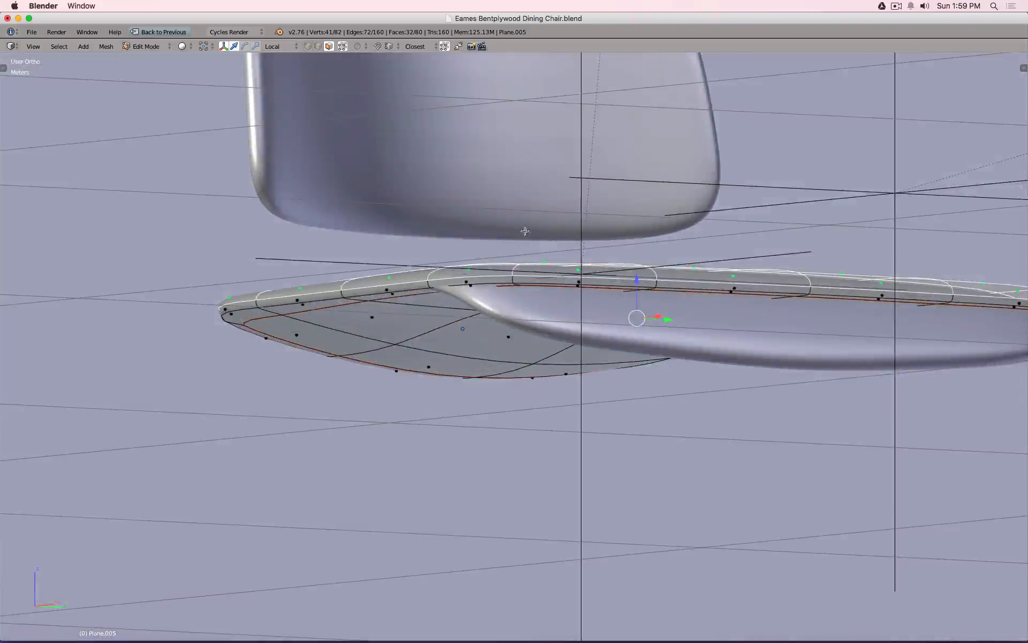
pyautogui.click(308, 46)
pyautogui.moveTo(252, 289); pyautogui.dragTo(236, 304, button='middle')
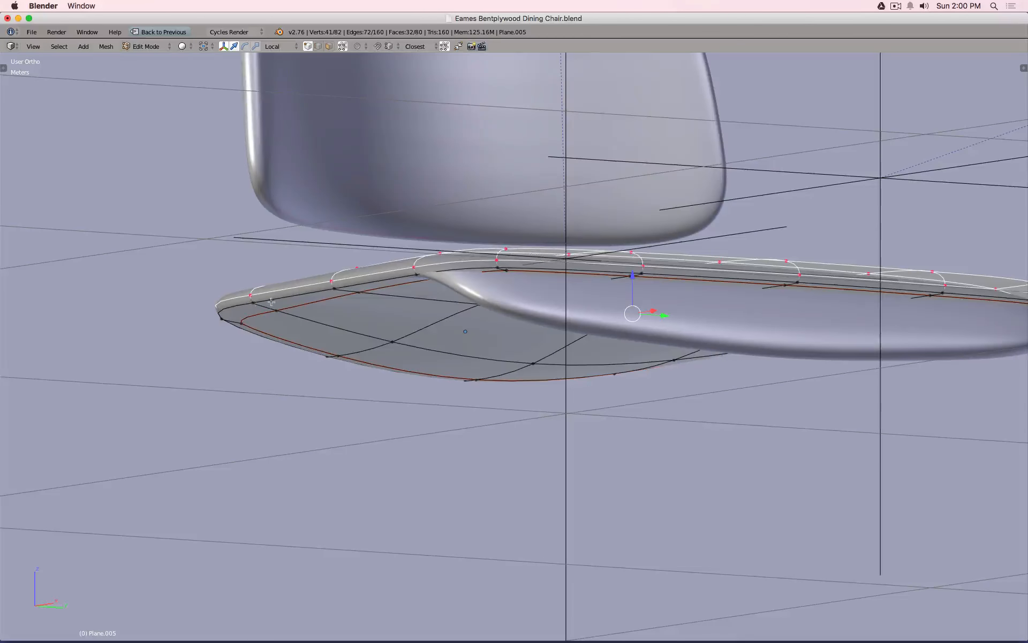
pyautogui.moveTo(335, 271); pyautogui.dragTo(278, 287, button='middle')
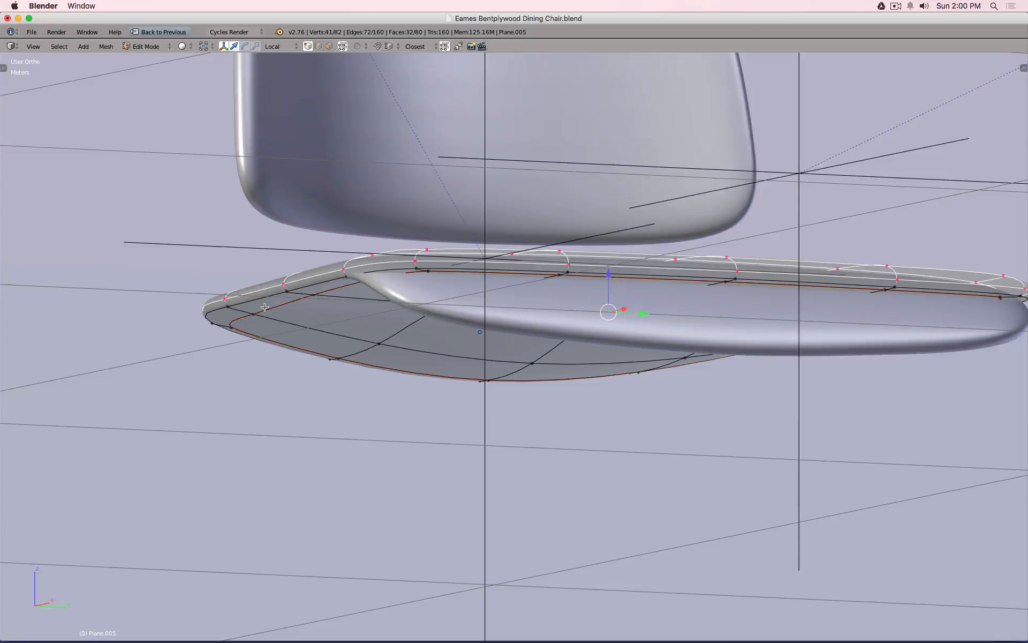
pyautogui.moveTo(237, 309); pyautogui.dragTo(242, 331, button='middle')
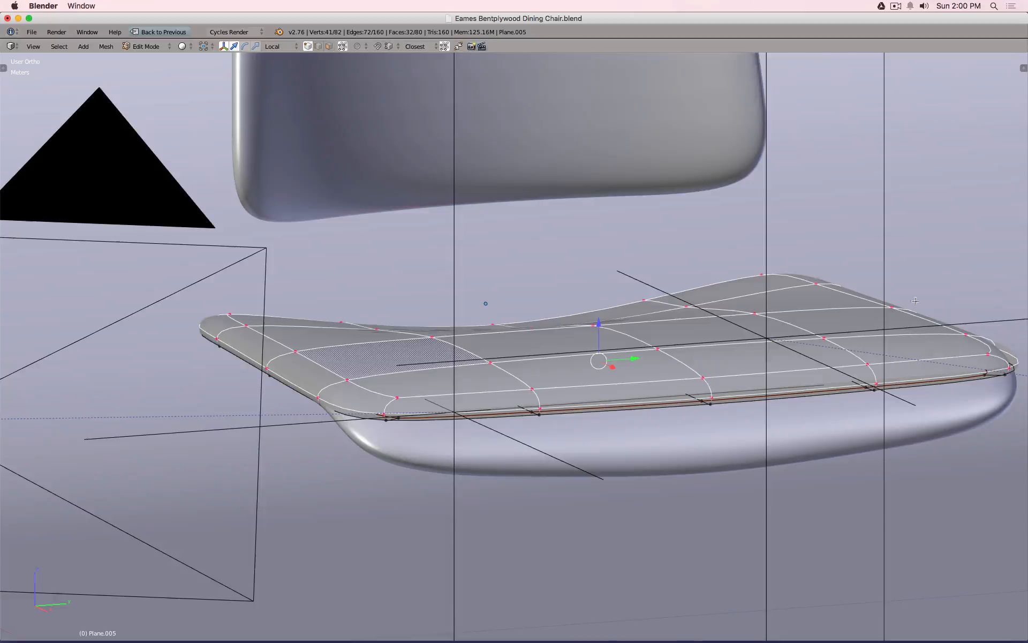
pyautogui.hotkey('shift', 'space')
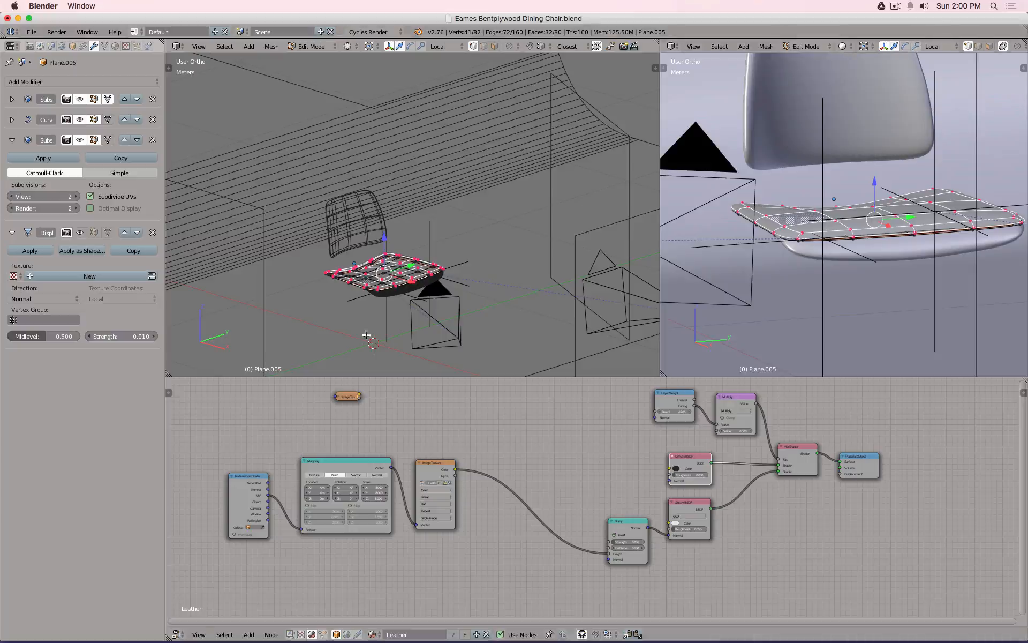
# Assign the selected top faces to a new vertex group named 'Displace' and return to Object Mode.
pyautogui.click(106, 47)
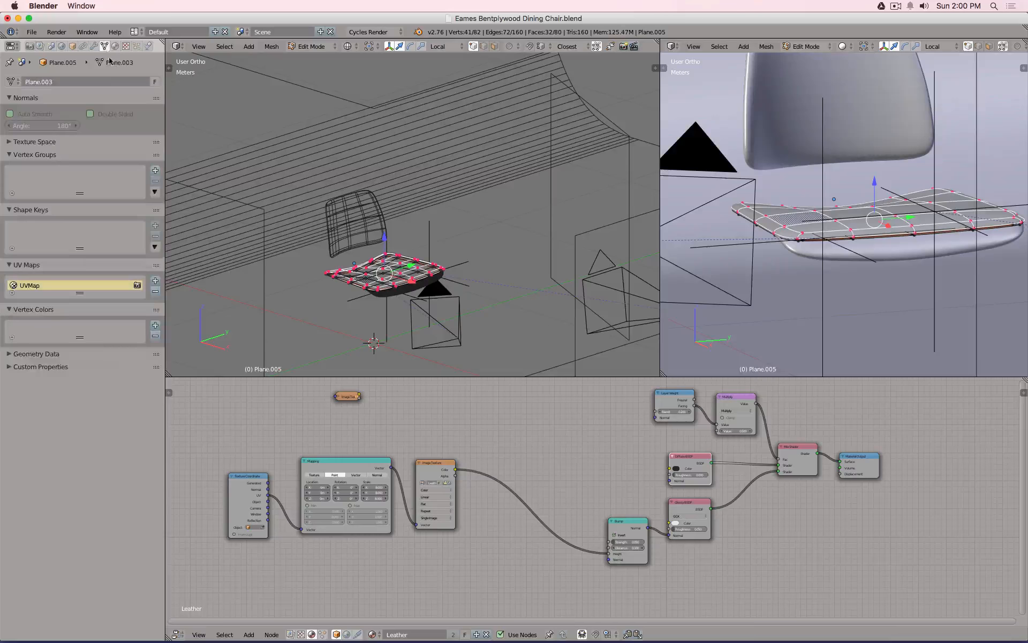
pyautogui.click(155, 171)
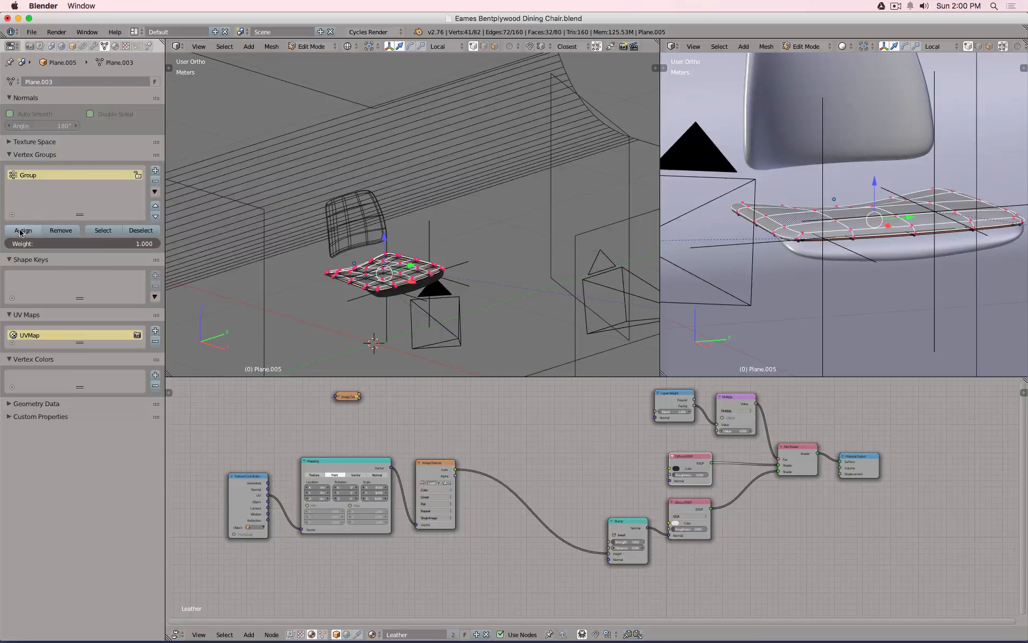
pyautogui.click(22, 230)
pyautogui.doubleClick(30, 175)
pyautogui.write('Displace')
pyautogui.press('Return')
pyautogui.press('Tab')
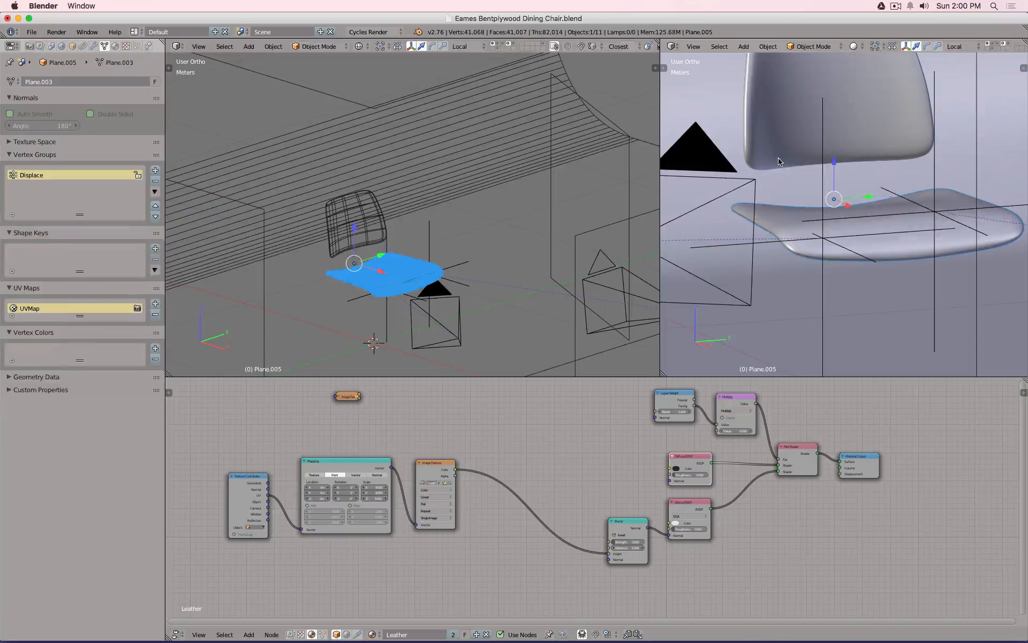
pyautogui.scroll(3, 327, 281)
# Limit the Displace modifier to the 'Displace' vertex group.
pyautogui.click(93, 46)
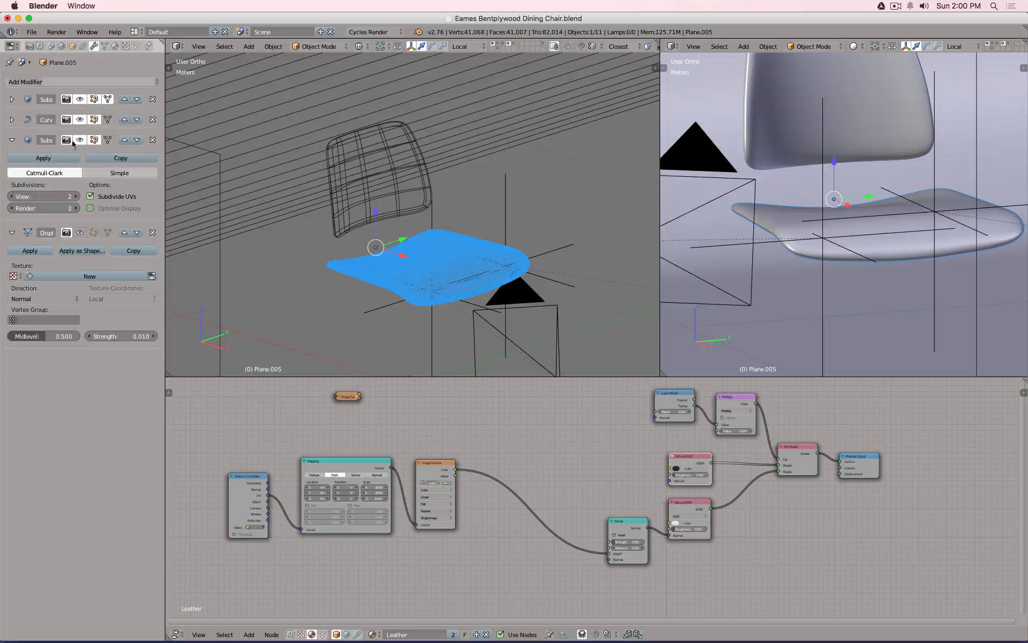
pyautogui.click(30, 320)
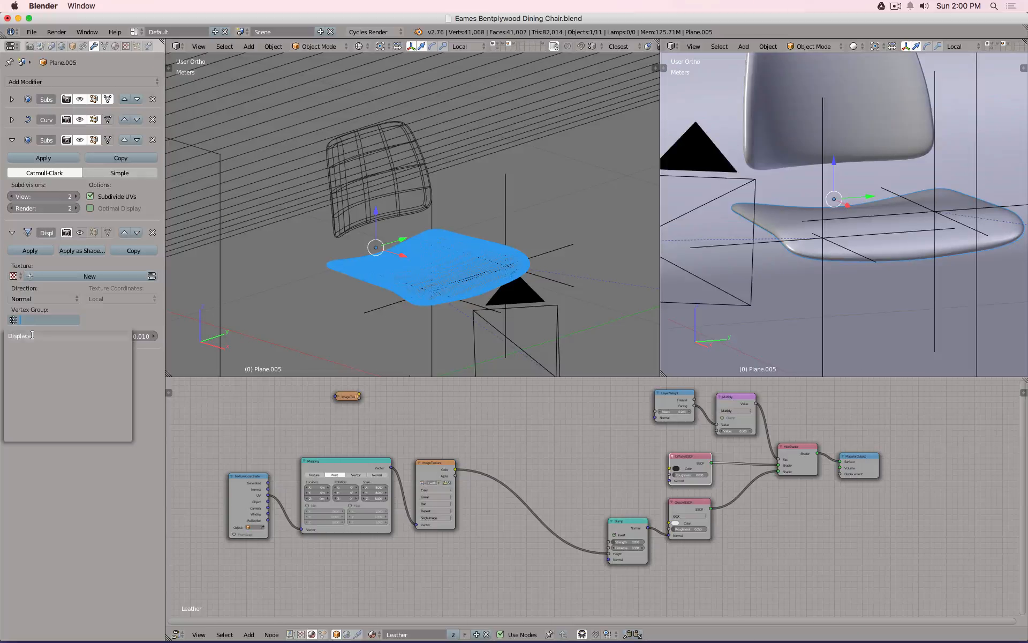
pyautogui.click(27, 335)
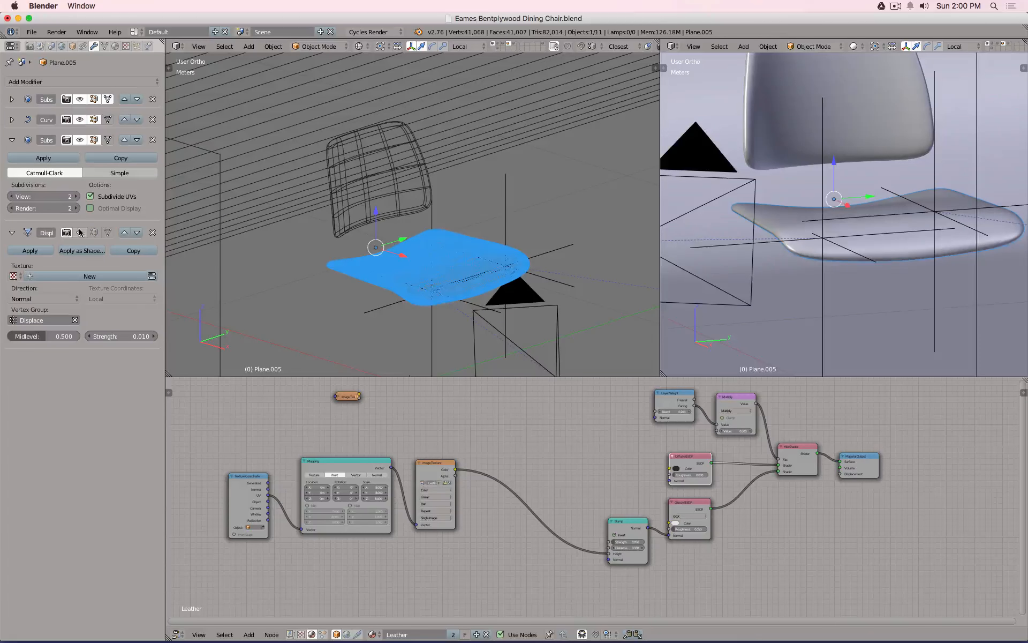
pyautogui.moveTo(871, 271); pyautogui.dragTo(801, 234, button='middle')
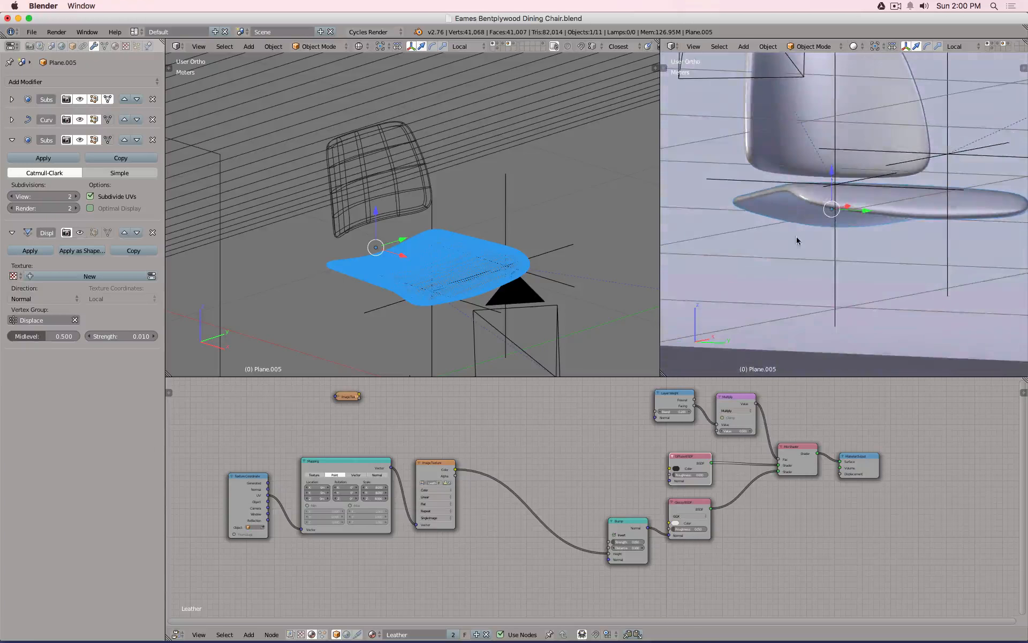
# Toggle the Displace modifier's viewport visibility repeatedly to compare the seat with and without it.
pyautogui.click(81, 235)
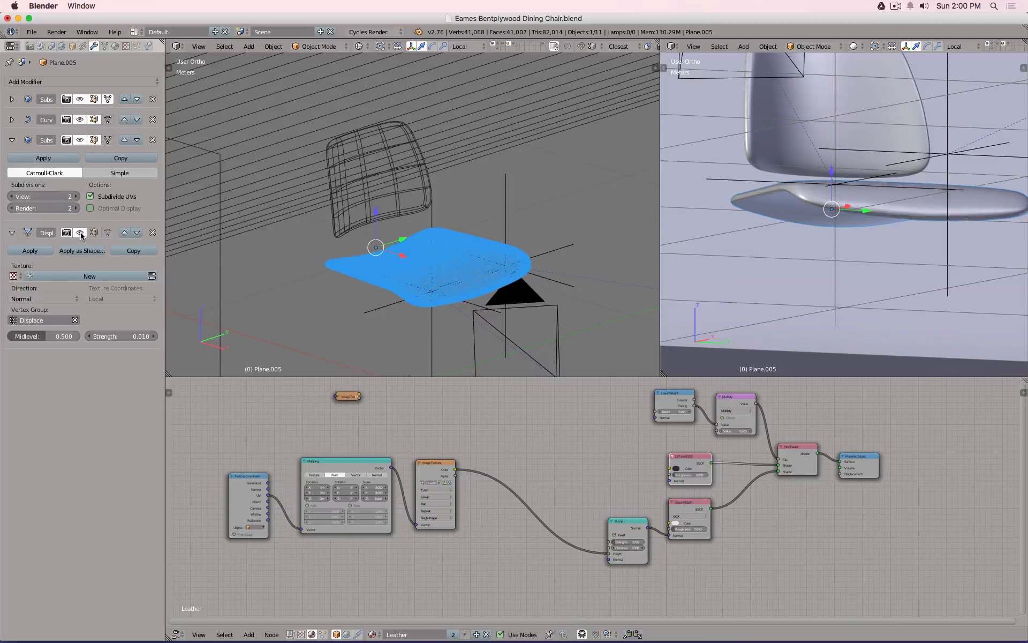
pyautogui.click(81, 235)
pyautogui.click(80, 234)
pyautogui.click(81, 235)
pyautogui.click(81, 234)
pyautogui.click(81, 235)
pyautogui.click(81, 234)
pyautogui.click(81, 235)
pyautogui.click(81, 235)
pyautogui.scroll(7, 755, 206)
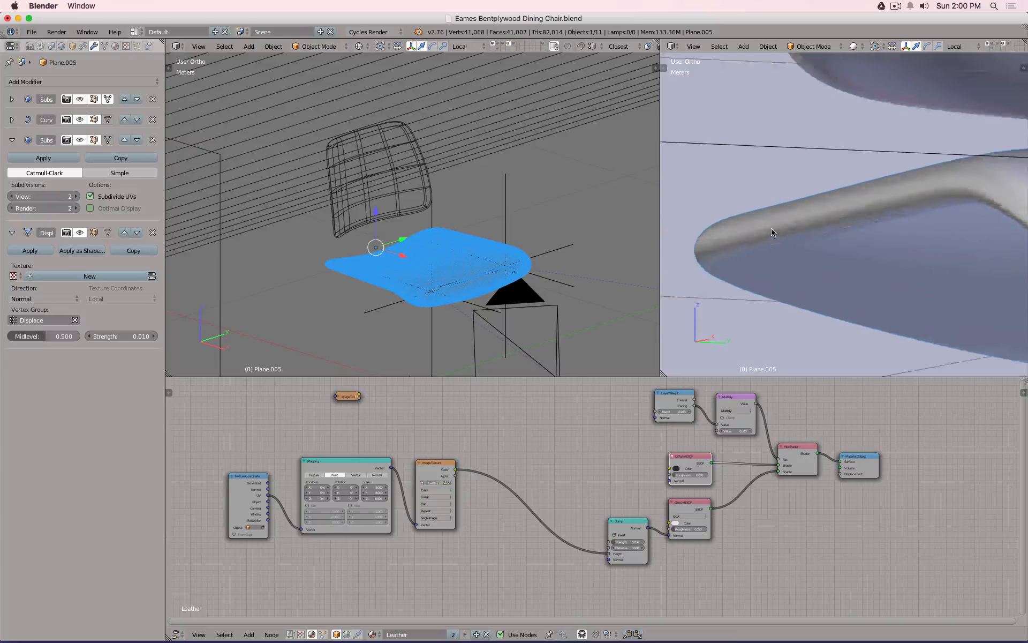
pyautogui.scroll(-3, 673, 247)
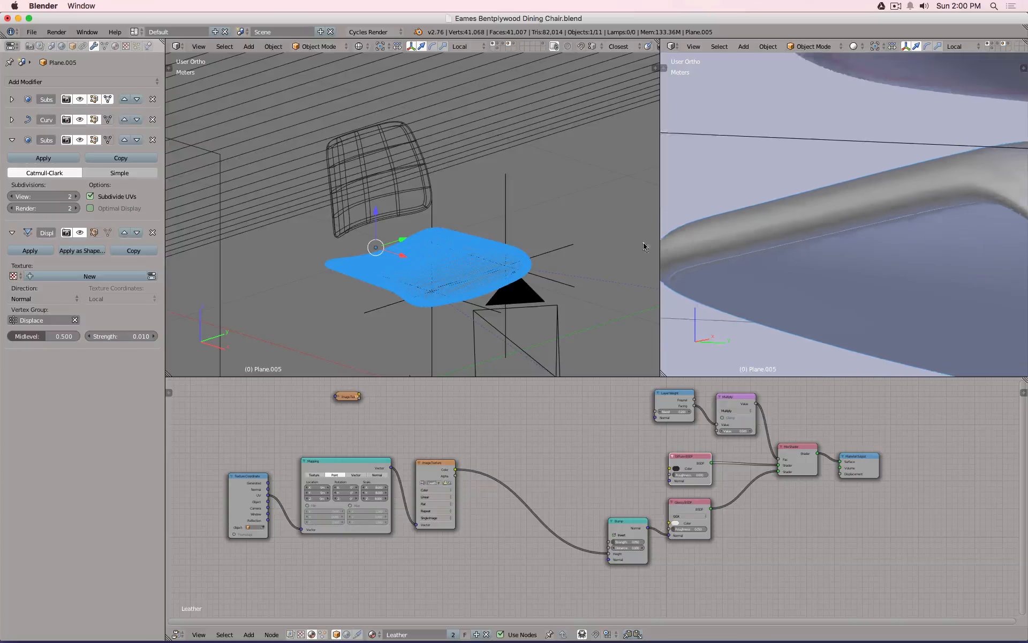
pyautogui.click(81, 233)
pyautogui.click(81, 233)
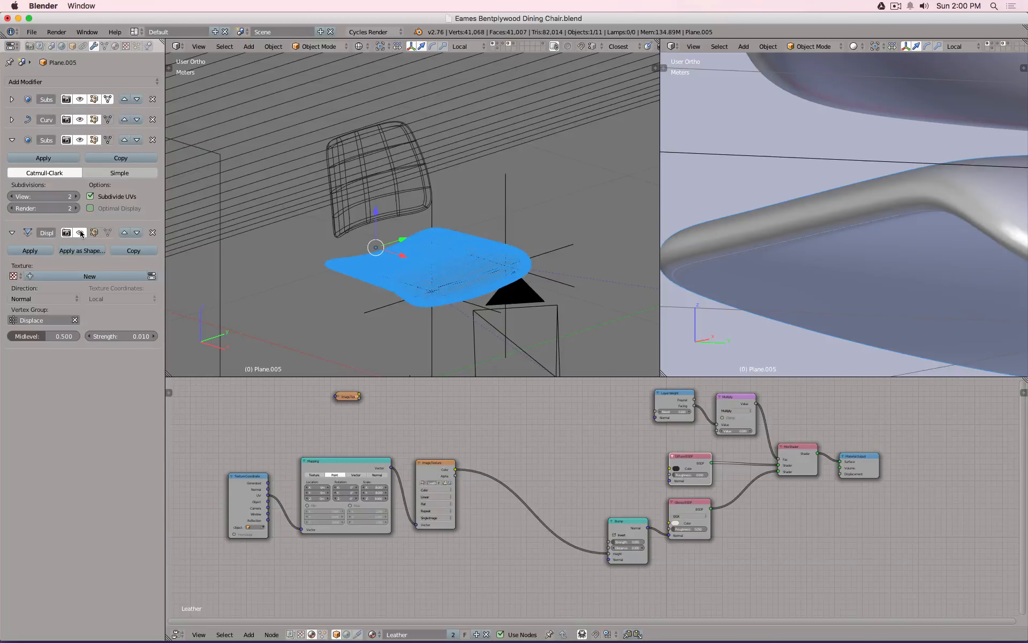
pyautogui.click(80, 233)
pyautogui.click(80, 233)
pyautogui.click(80, 233)
pyautogui.click(80, 233)
pyautogui.click(80, 233)
pyautogui.click(80, 233)
pyautogui.click(79, 233)
pyautogui.click(79, 233)
pyautogui.click(80, 233)
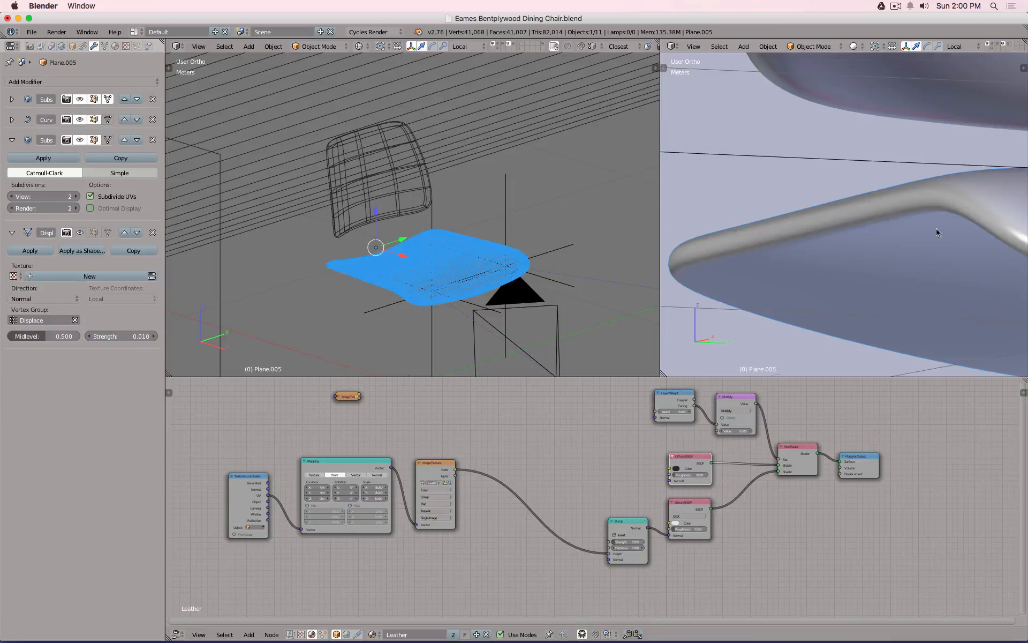
# Create a new texture named 'Texture' for the Displace modifier.
pyautogui.scroll(-4, 956, 208)
pyautogui.moveTo(956, 208); pyautogui.dragTo(845, 214, button='middle')
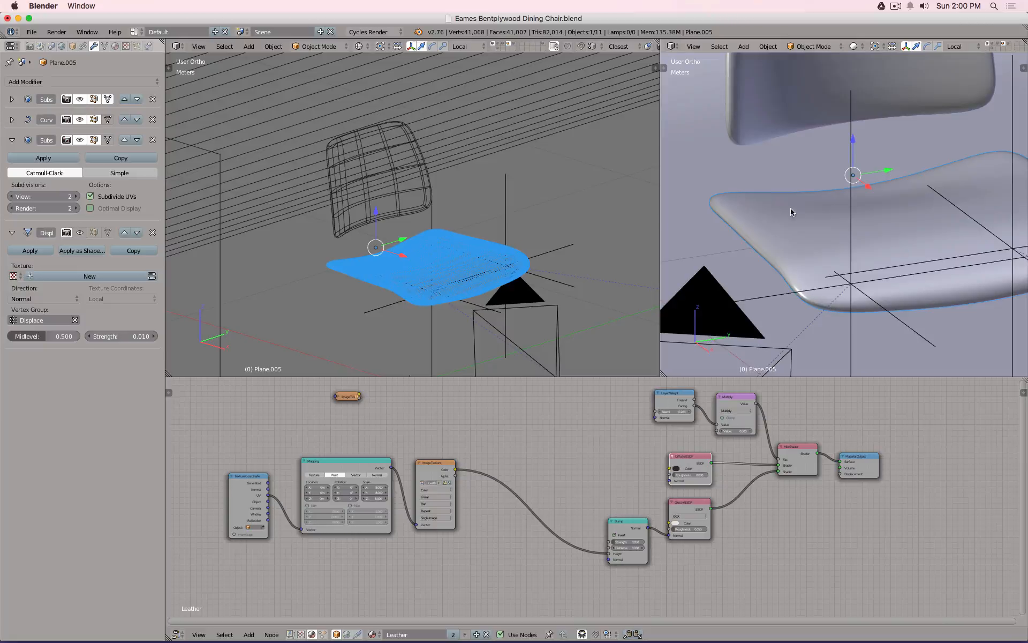
pyautogui.click(72, 275)
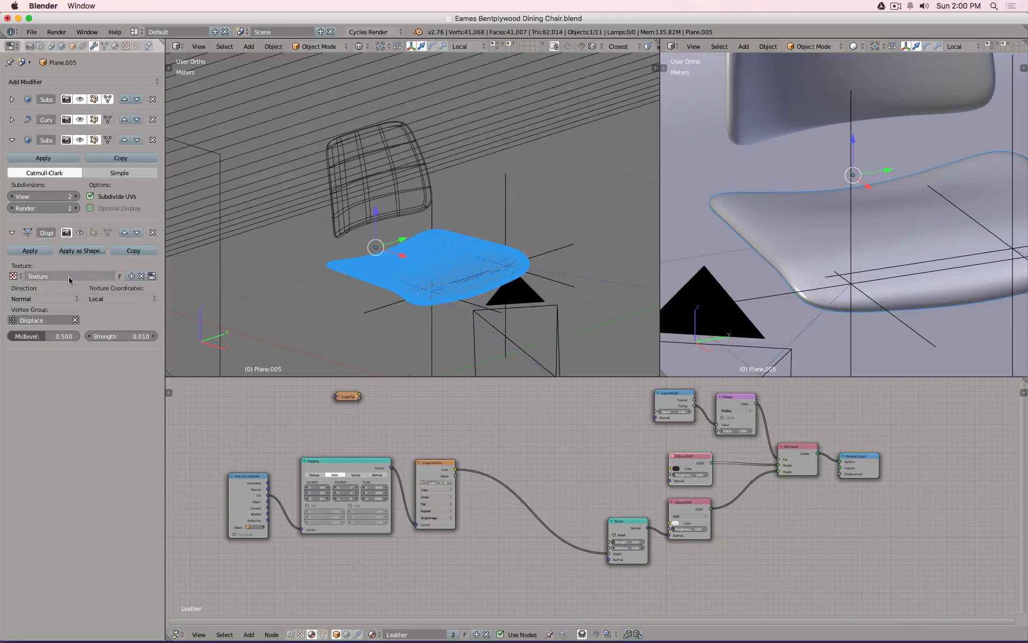
# Rename the new texture 'Displace' and make it a Clouds texture.
pyautogui.doubleClick(69, 278)
pyautogui.write('Displace')
pyautogui.press('Return')
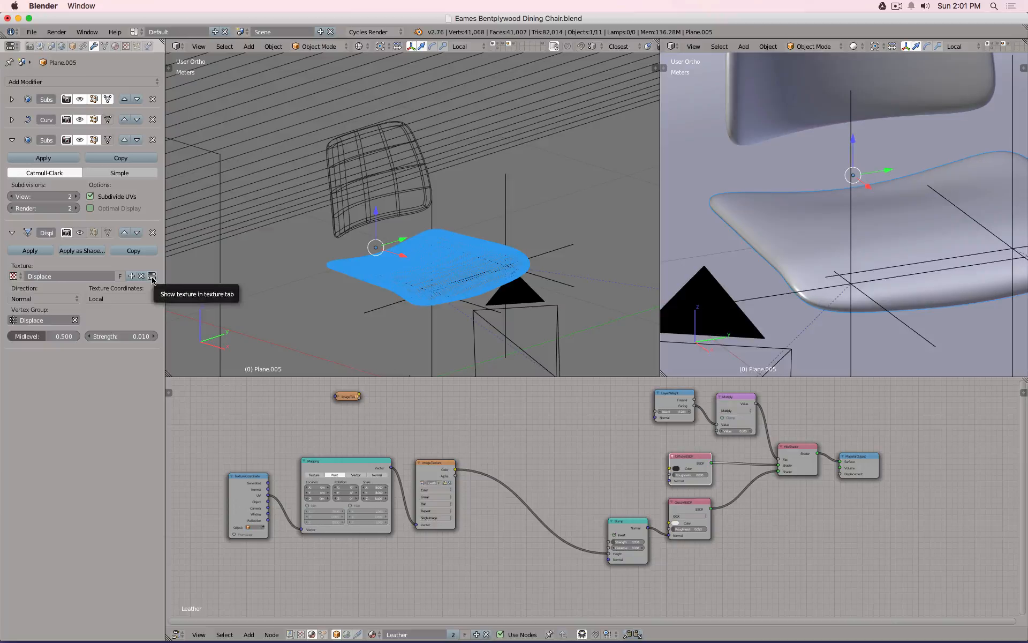
pyautogui.click(152, 277)
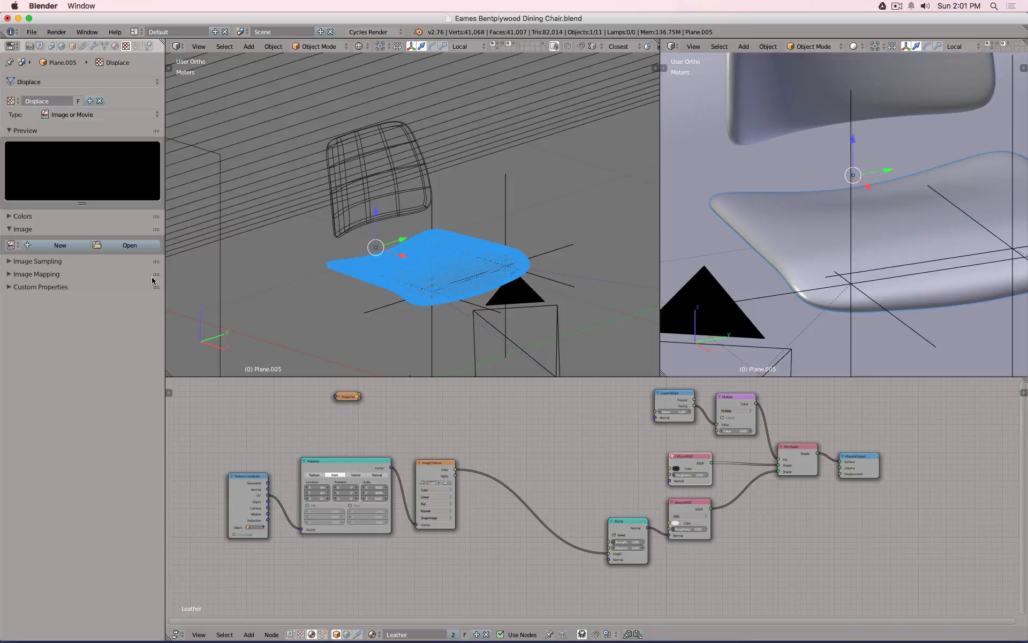
pyautogui.click(89, 115)
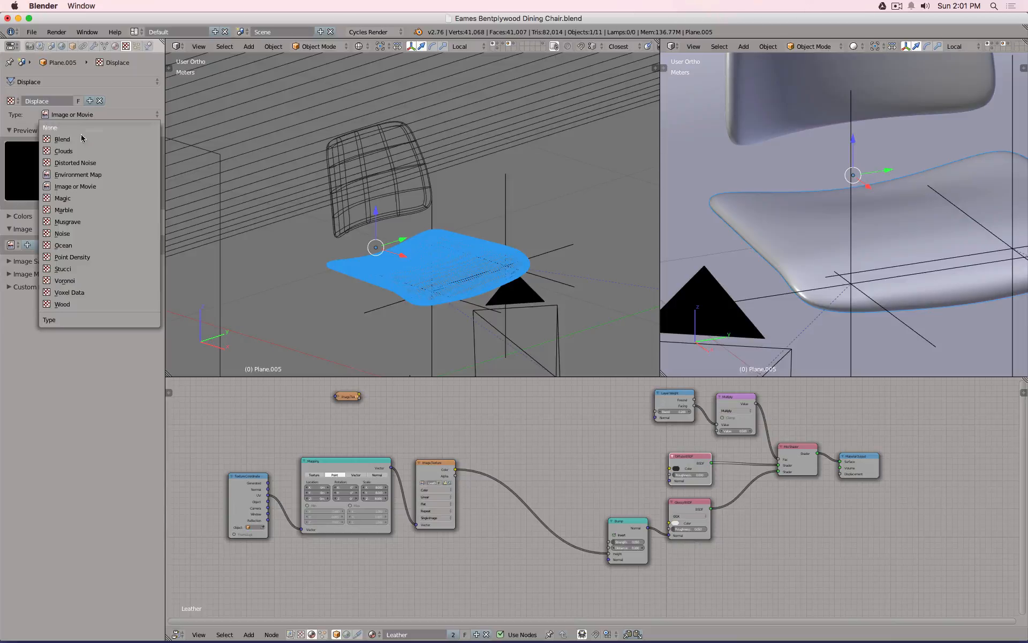
pyautogui.click(80, 152)
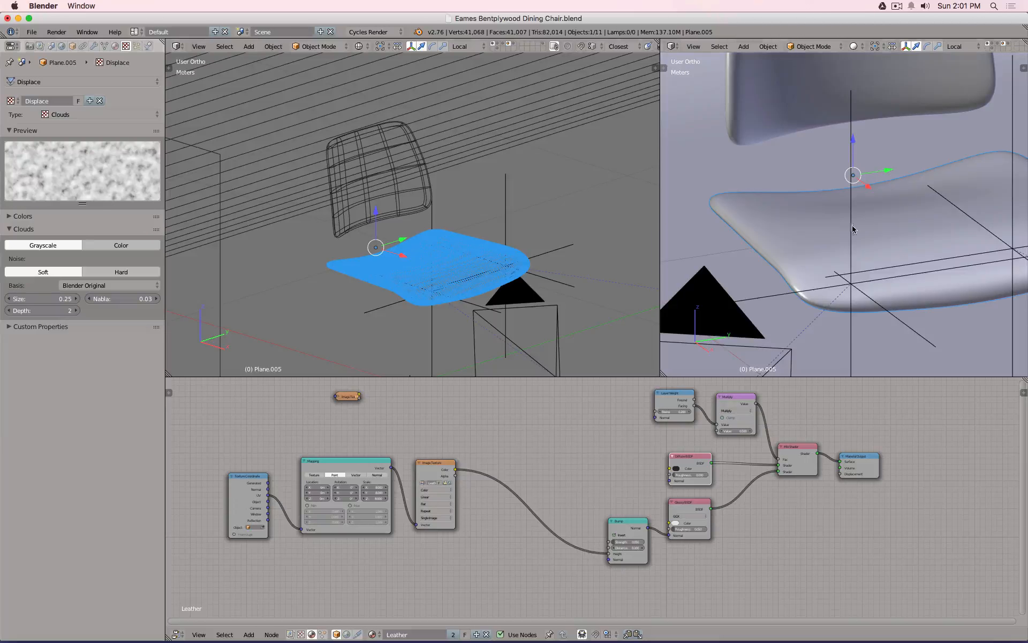
# Set the Displace modifier's strength to 0.1.
pyautogui.click(95, 46)
pyautogui.click(133, 337)
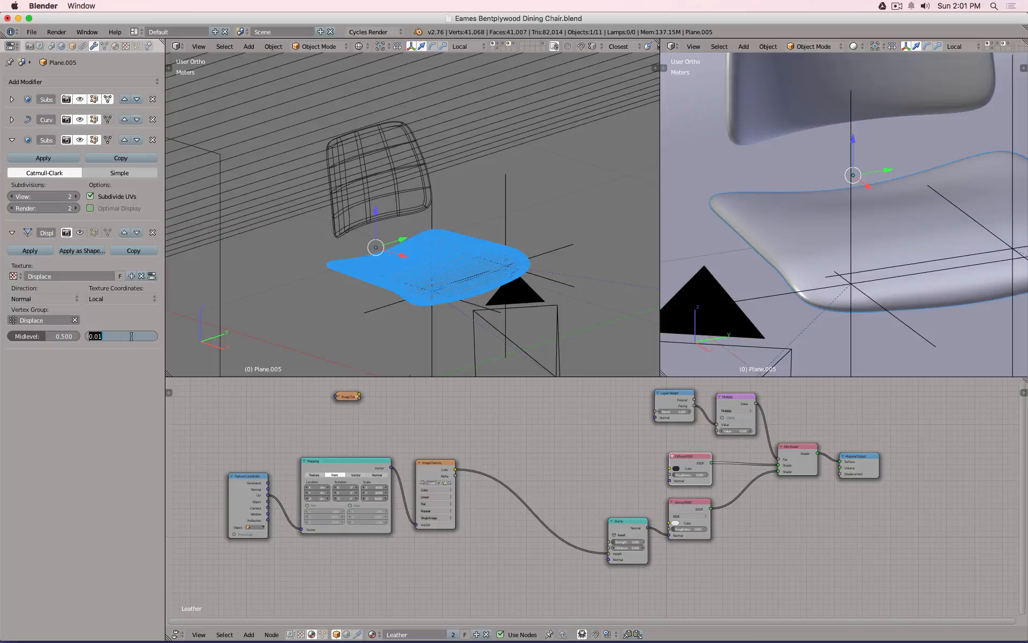
pyautogui.write('0.1')
pyautogui.press('Return')
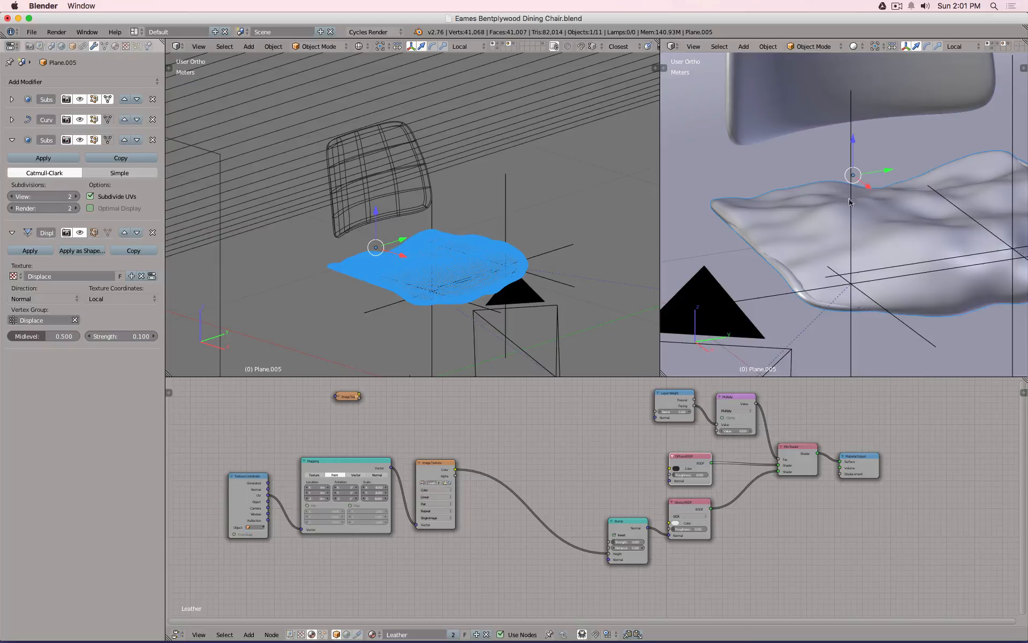
pyautogui.scroll(-3, 854, 203)
pyautogui.moveTo(862, 192); pyautogui.dragTo(867, 223, button='middle')
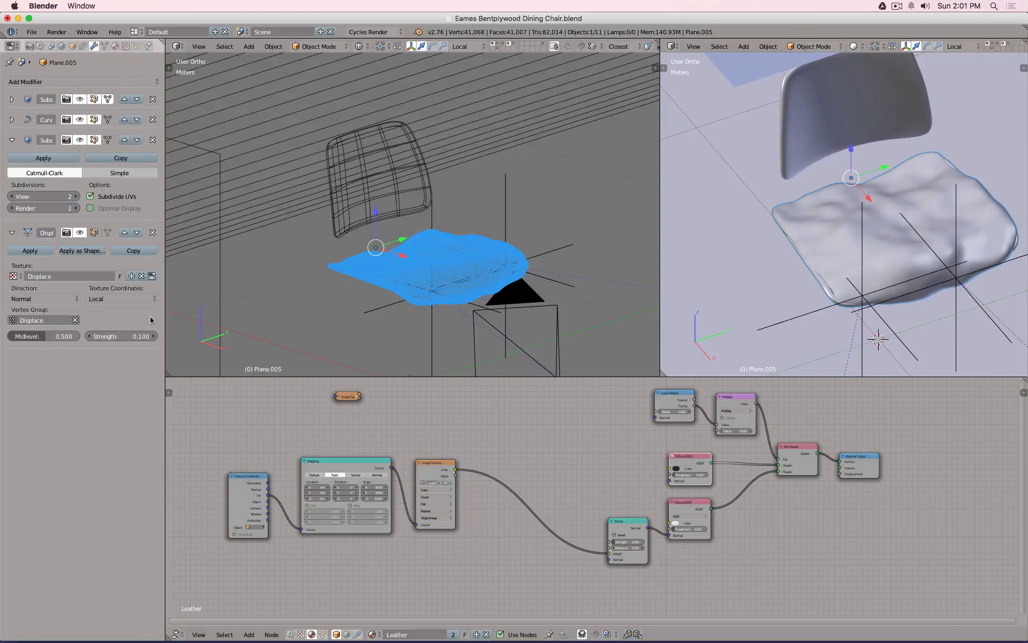
# Try Clouds sizes of 0.10 and then 0.50 in the texture settings.
pyautogui.click(152, 276)
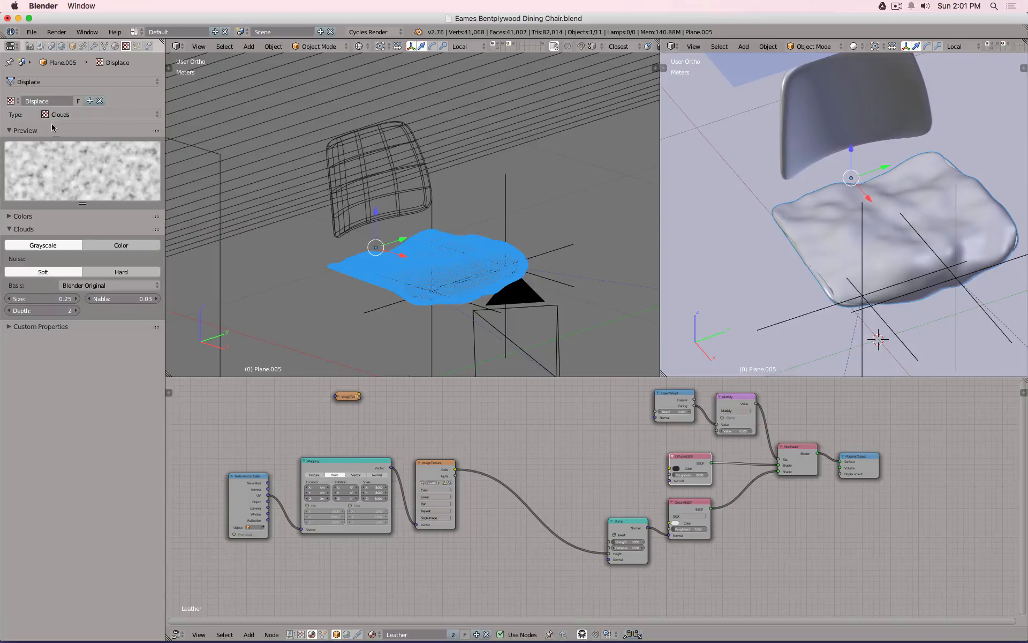
pyautogui.click(96, 82)
pyautogui.moveTo(48, 310); pyautogui.dragTo(83, 311)
pyautogui.click(47, 299)
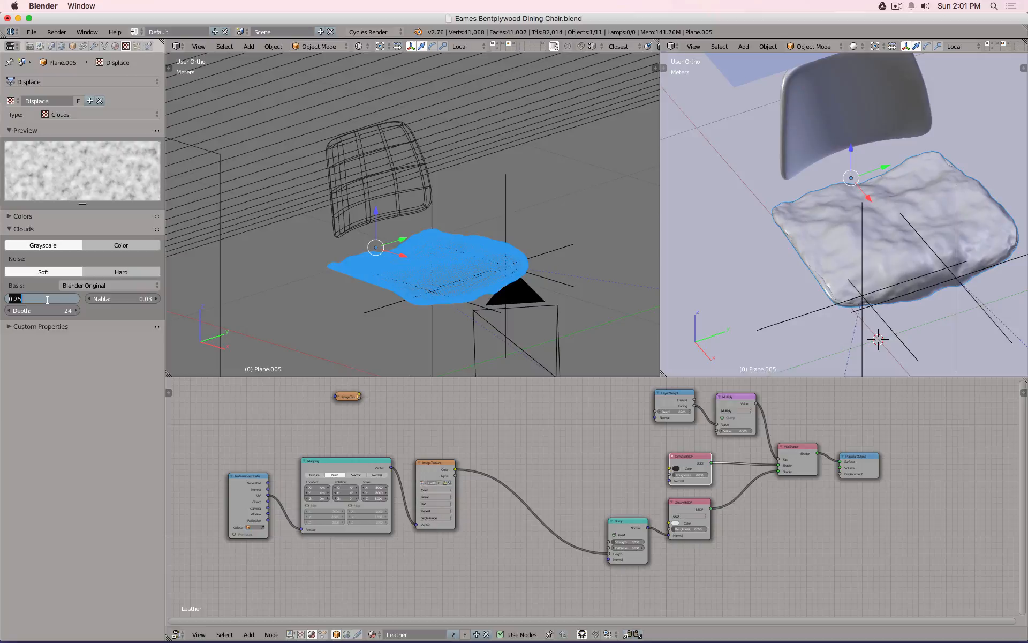
pyautogui.write('0.1')
pyautogui.press('Return')
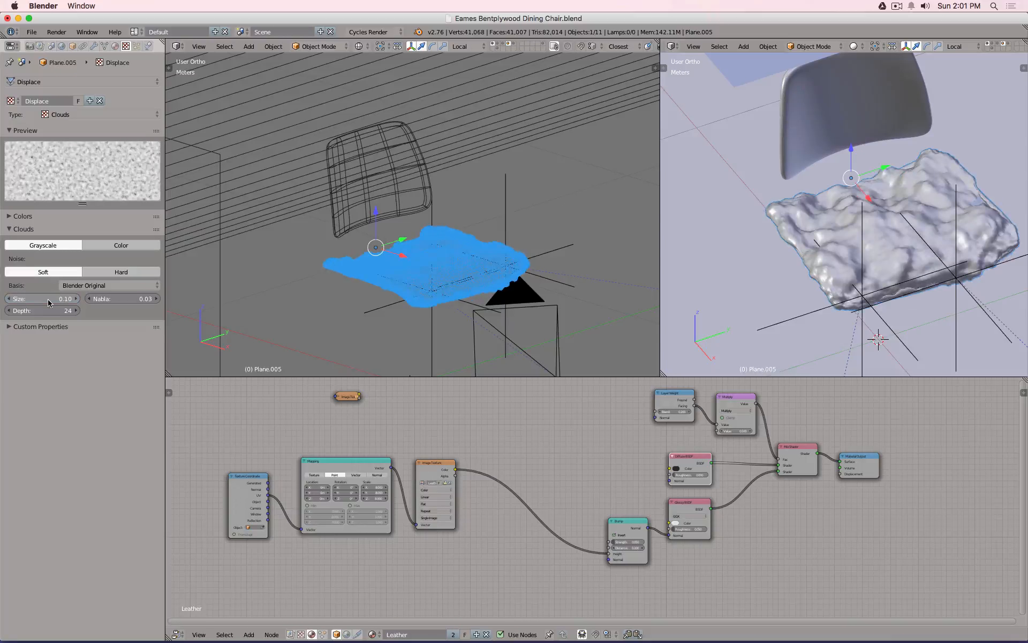
pyautogui.click(47, 299)
pyautogui.press('BackSpace')
pyautogui.write('.5')
pyautogui.press('Return')
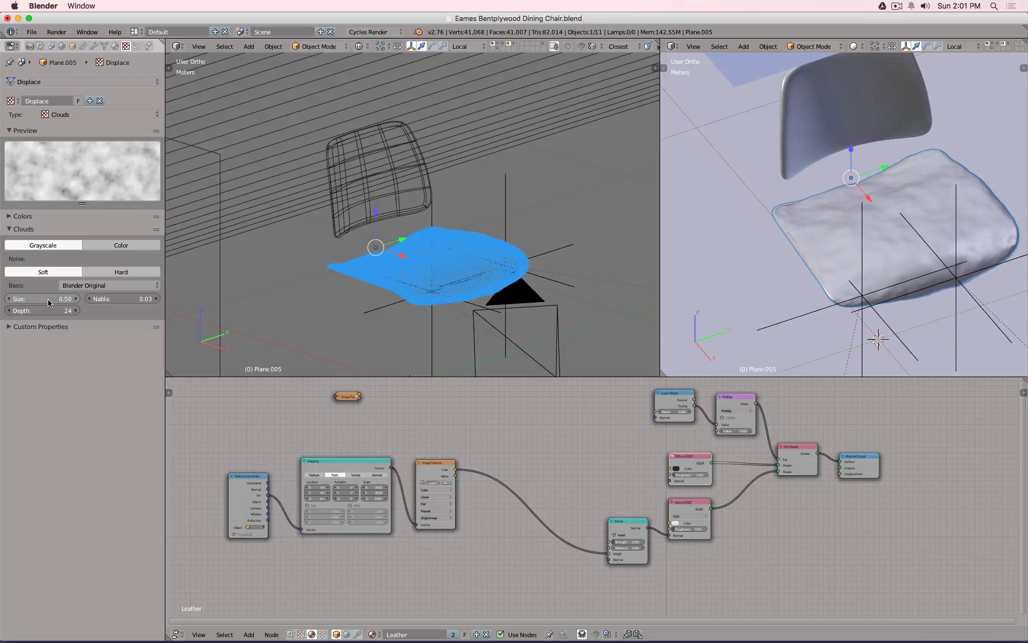
# Experiment with Clouds depth values of 30, 40 (cancelled) and 24.
pyautogui.click(48, 311)
pyautogui.write('30')
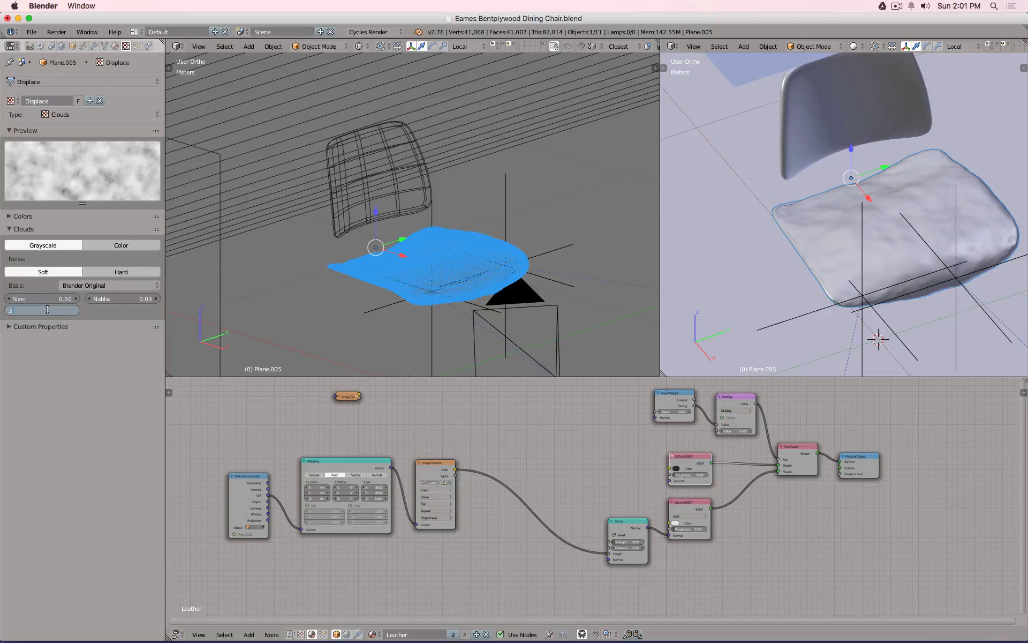
pyautogui.press('Return')
pyautogui.click(48, 311)
pyautogui.write('40')
pyautogui.press('Escape')
pyautogui.click(39, 310)
pyautogui.write('24')
pyautogui.press('Return')
# Try Clouds sizes of 20, 2 and 3, then undo those size changes.
pyautogui.click(37, 298)
pyautogui.write('20')
pyautogui.press('Return')
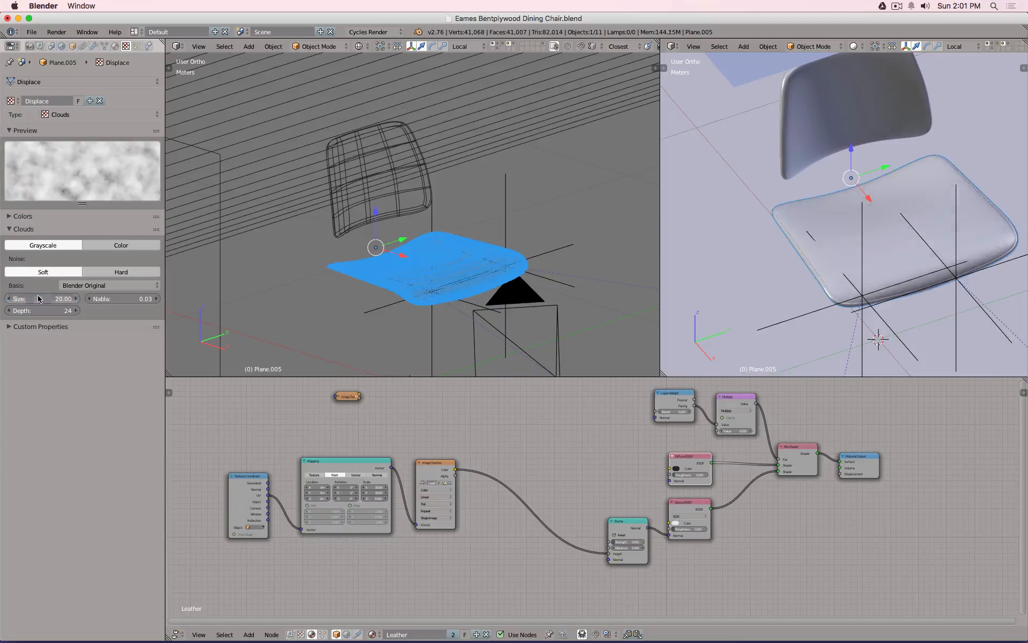
pyautogui.click(38, 298)
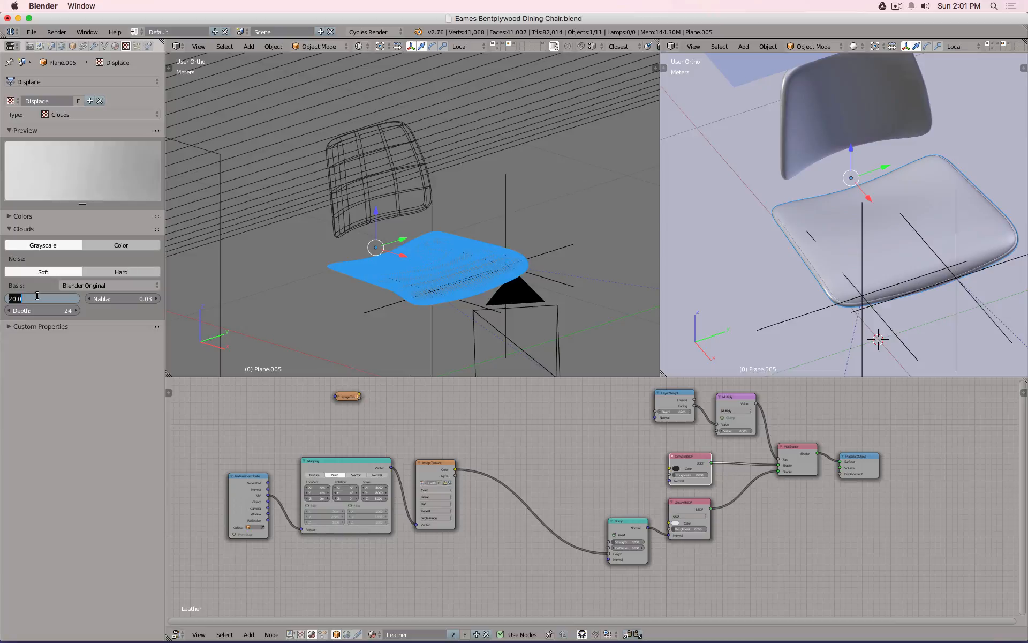
pyautogui.write('2')
pyautogui.press('Return')
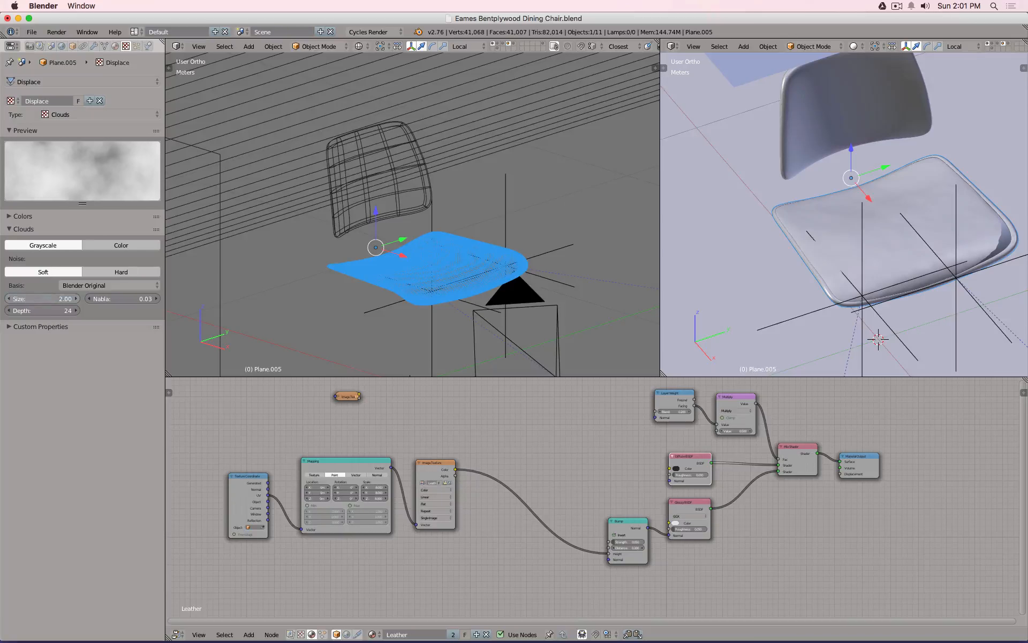
pyautogui.click(37, 297)
pyautogui.write('30')
pyautogui.press('Return')
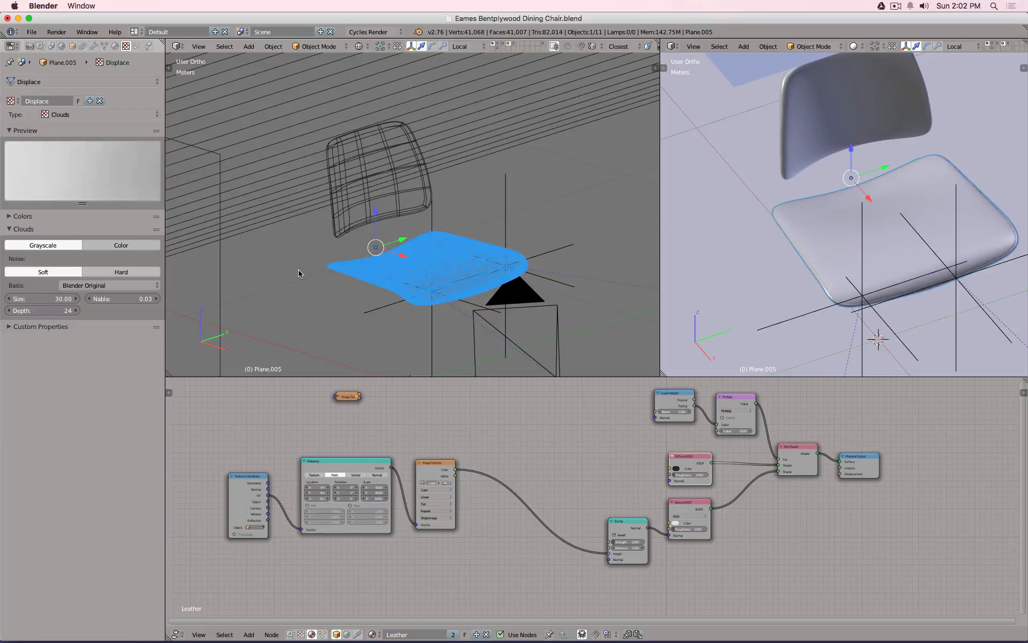
pyautogui.hotkey('ctrl', 'z')
pyautogui.hotkey('ctrl', 'z')
pyautogui.hotkey('ctrl', 'z')
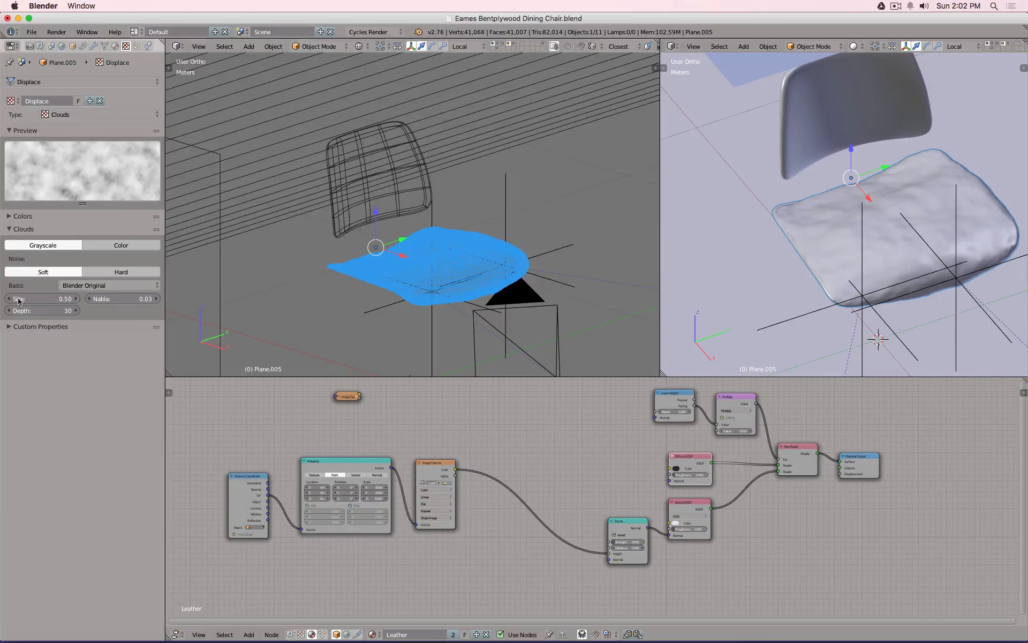
# Set the Clouds size to 1.00 and view the lumpy seat from a low front angle.
pyautogui.click(41, 299)
pyautogui.write('1')
pyautogui.press('Return')
pyautogui.click(41, 299)
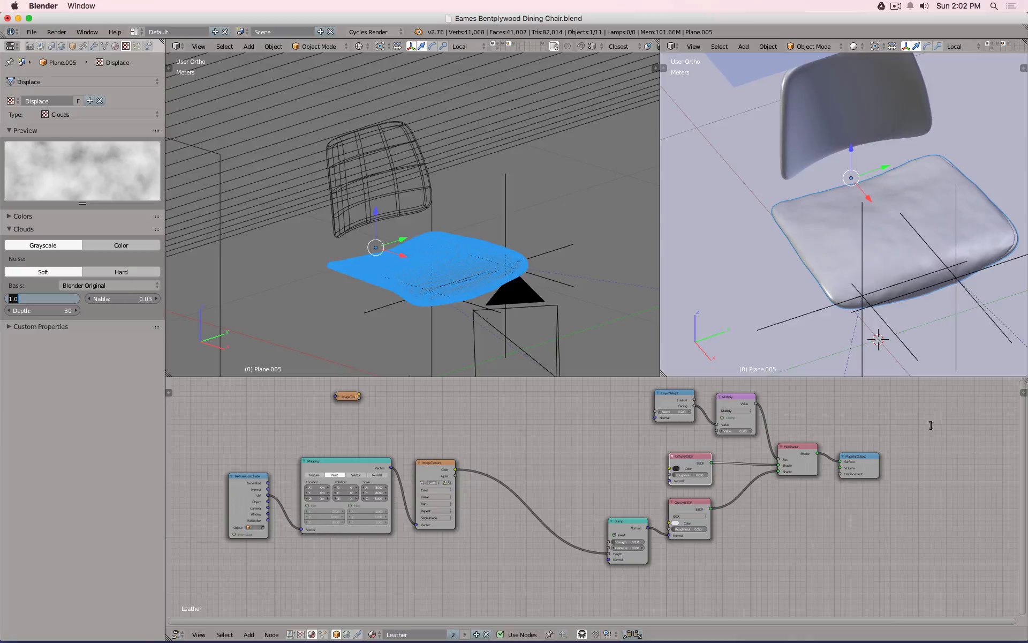
pyautogui.press('Return')
pyautogui.moveTo(950, 304); pyautogui.dragTo(870, 230, button='middle')
pyautogui.scroll(5, 894, 223)
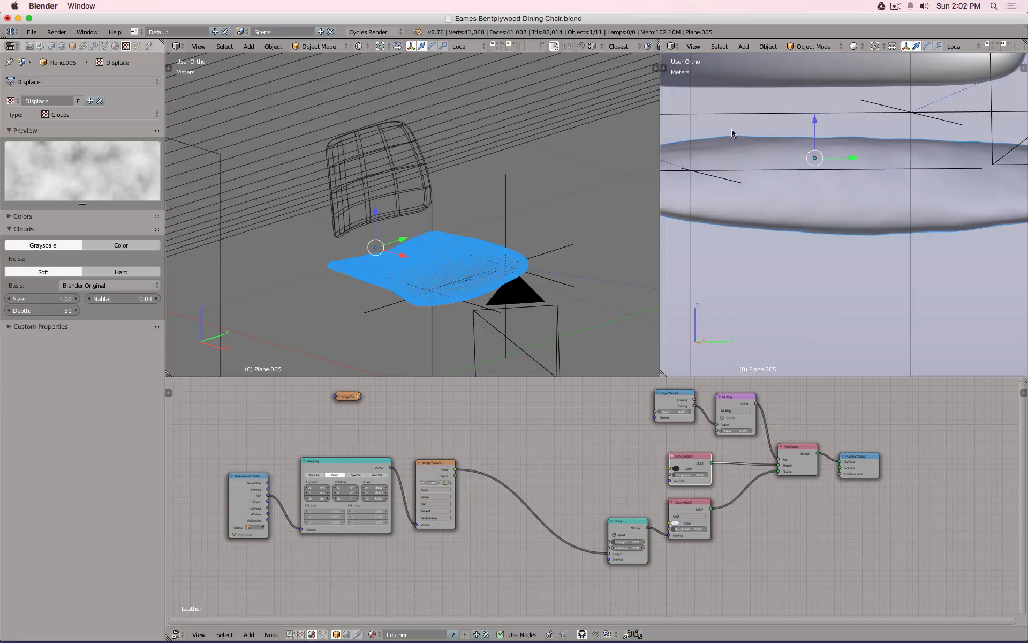
# Toggle the seat's subdivision, curve and displacement modifiers off and on in wireframe to compare.
pyautogui.click(94, 46)
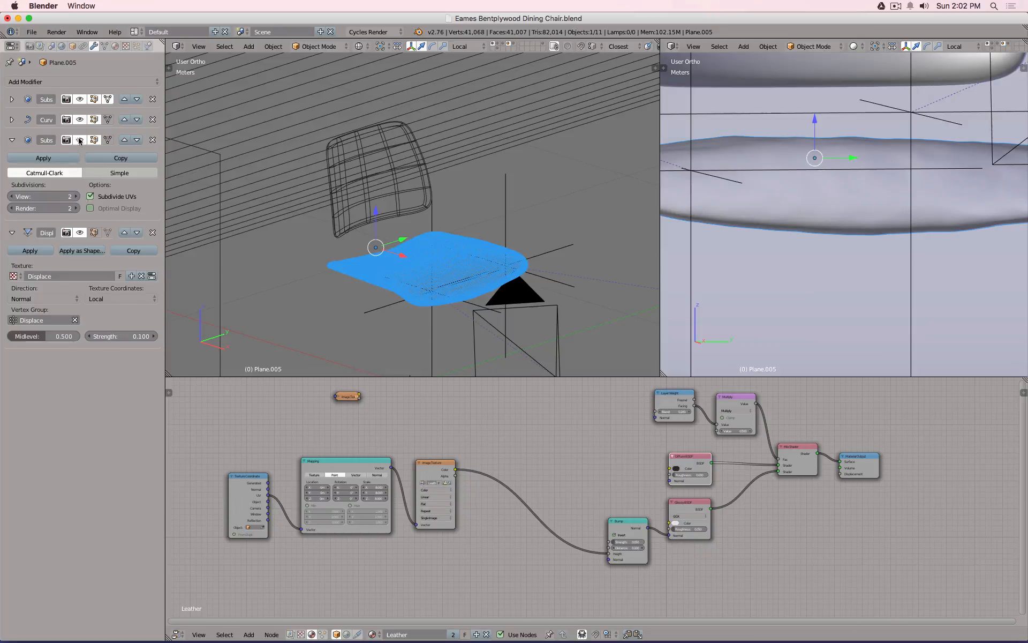
pyautogui.click(79, 140)
pyautogui.click(80, 141)
pyautogui.click(12, 99)
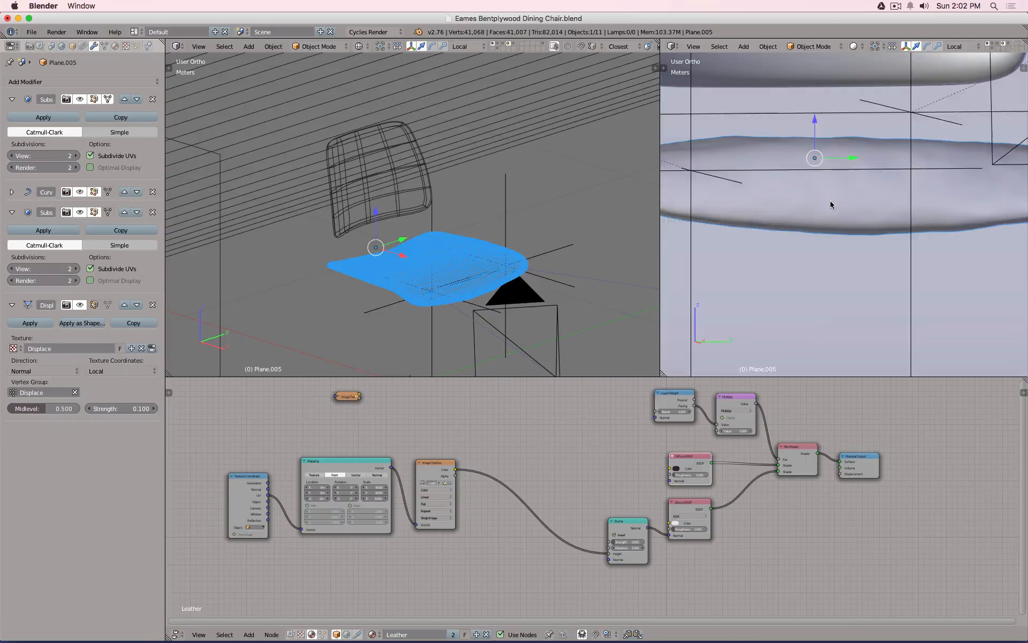
pyautogui.press('z')
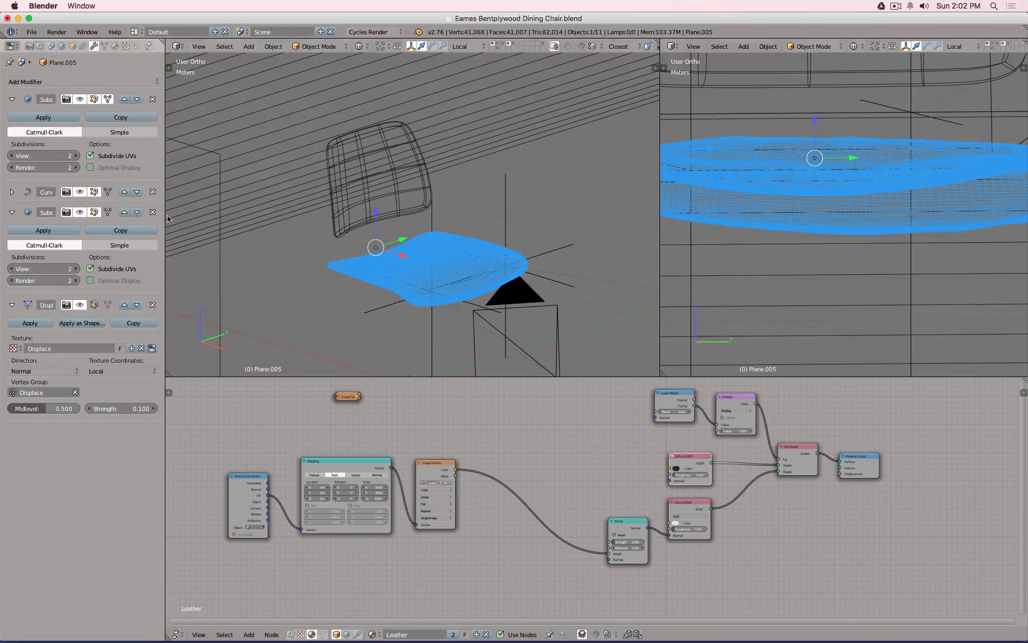
pyautogui.click(80, 212)
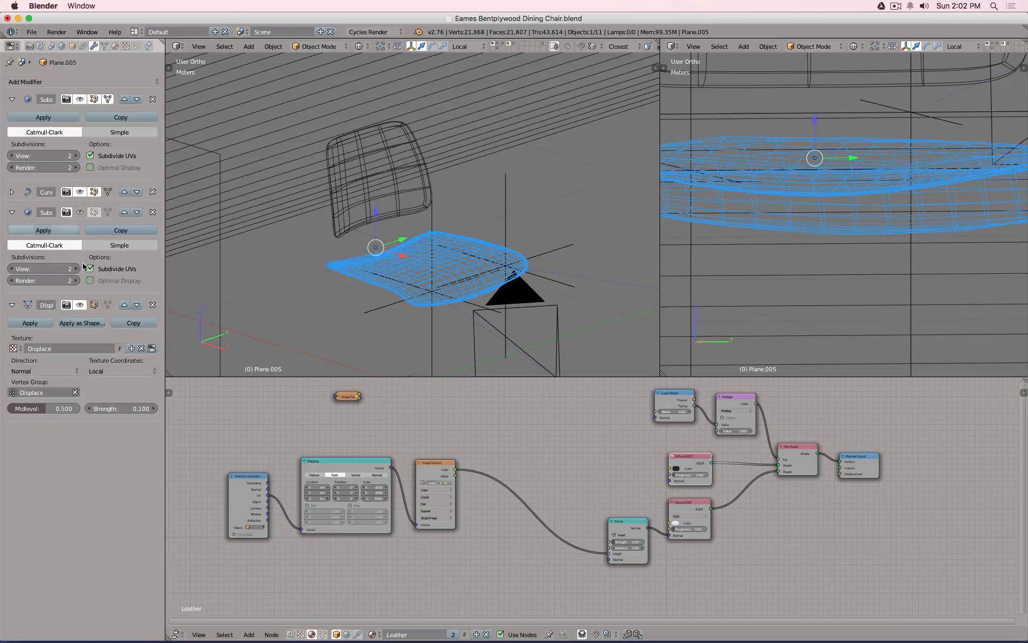
pyautogui.click(80, 305)
pyautogui.click(80, 192)
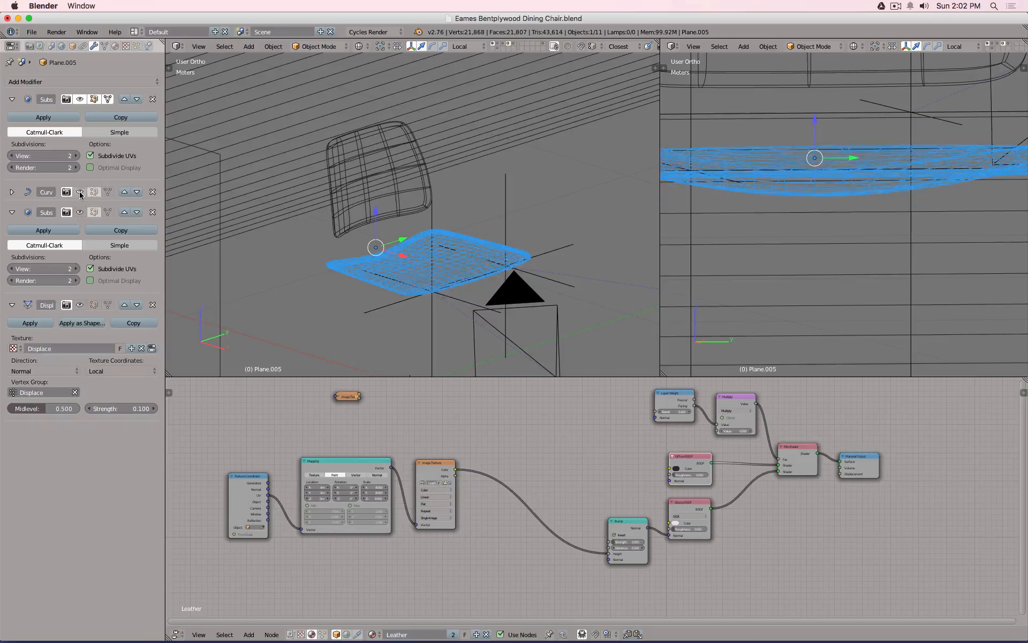
pyautogui.click(80, 191)
pyautogui.click(80, 191)
pyautogui.click(80, 192)
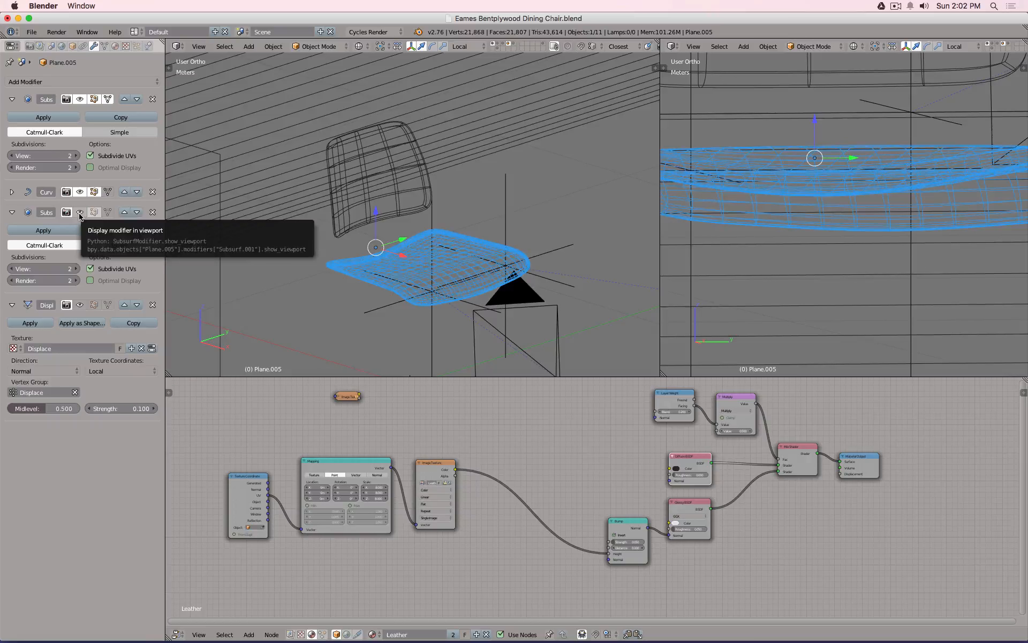
pyautogui.click(79, 213)
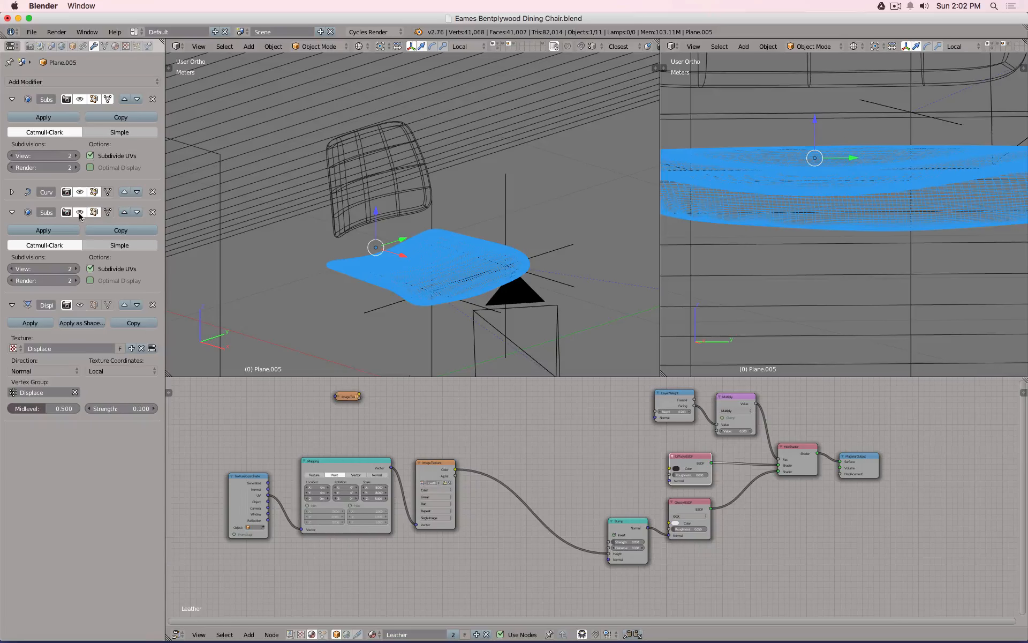
pyautogui.click(80, 305)
# Set the second Subdivision Surface viewport level to 3 and inspect the seat in solid shading.
pyautogui.click(78, 269)
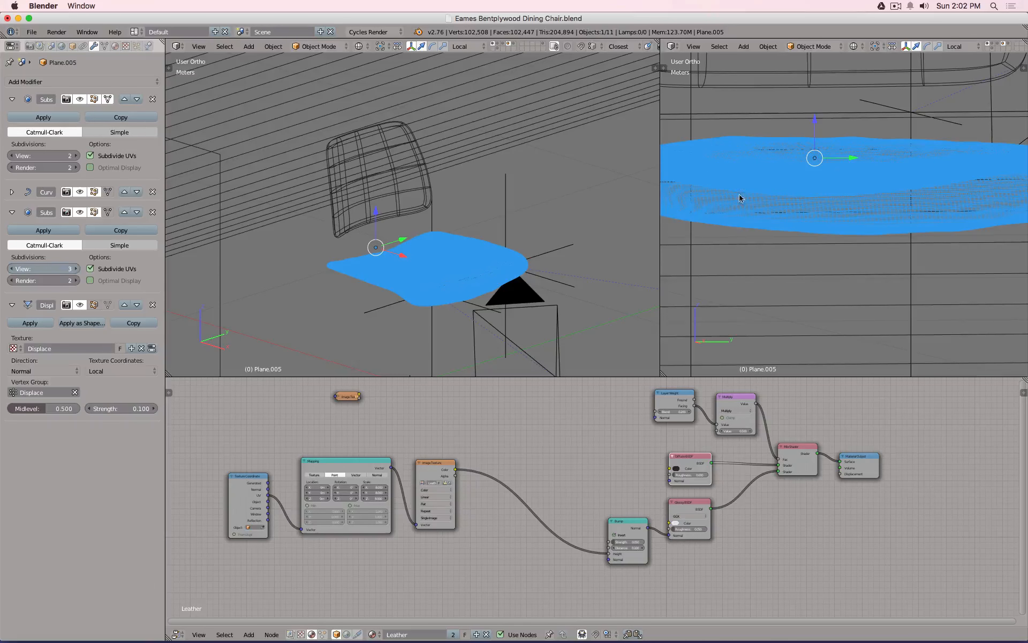
pyautogui.press('z')
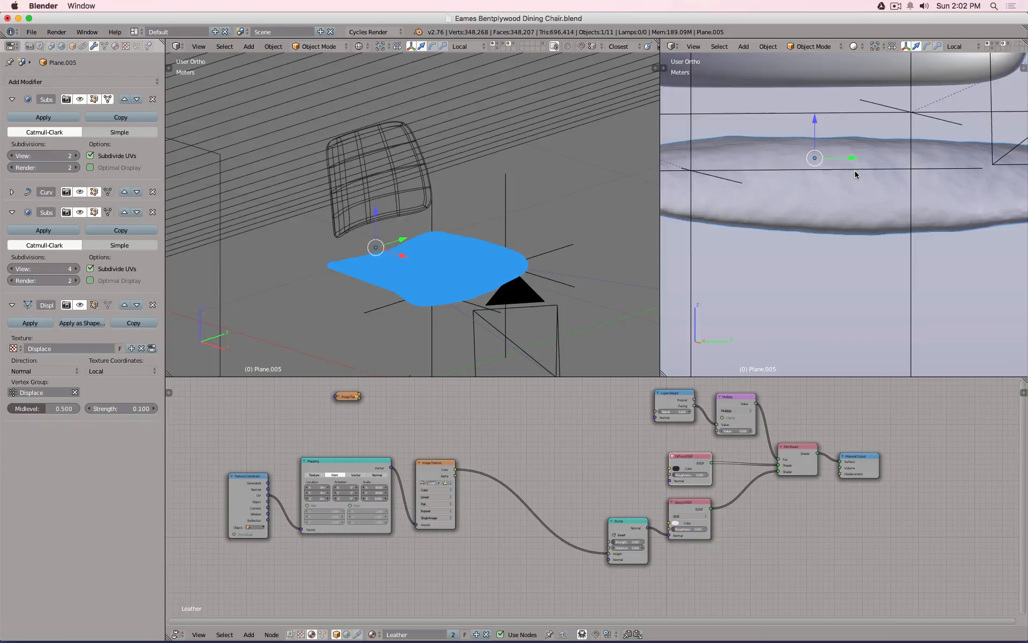
pyautogui.moveTo(852, 194); pyautogui.dragTo(874, 233, button='middle')
pyautogui.scroll(7, 874, 232)
pyautogui.scroll(-8, 874, 232)
pyautogui.scroll(3, 873, 232)
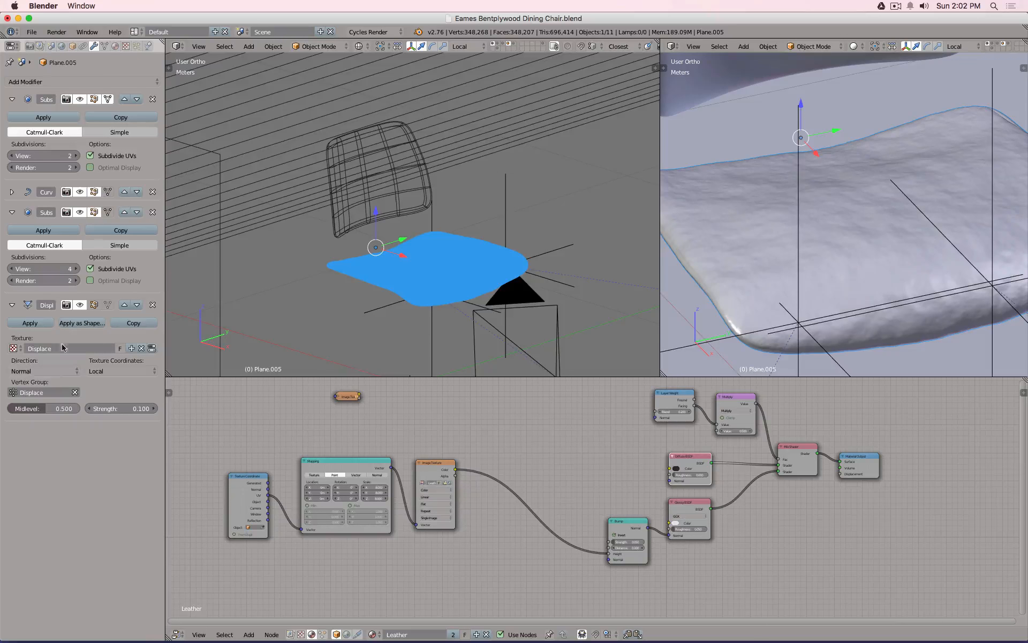
pyautogui.click(50, 267)
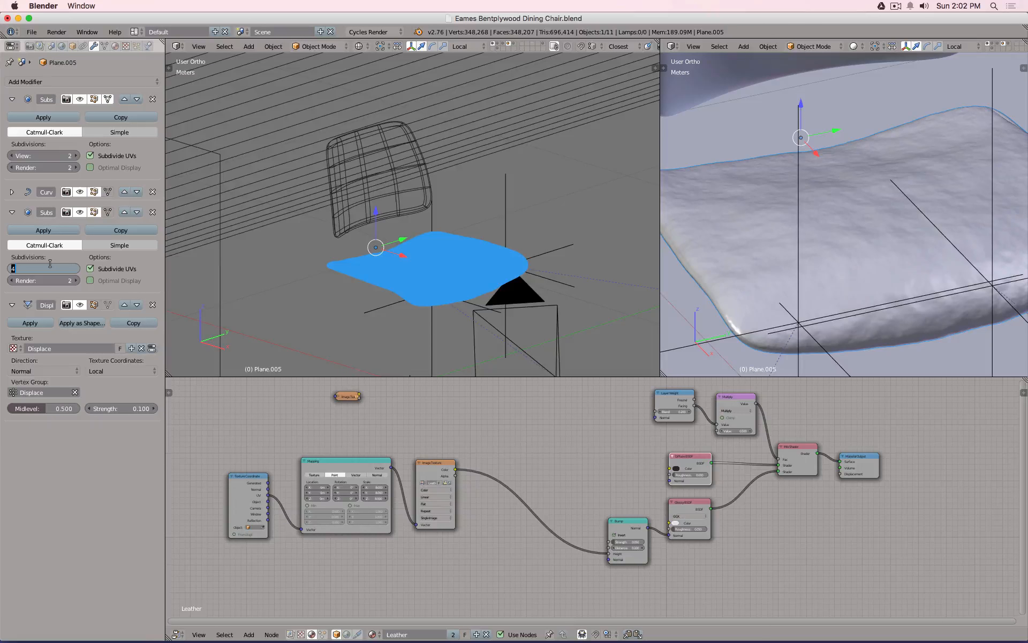
pyautogui.write('2')
pyautogui.press('Return')
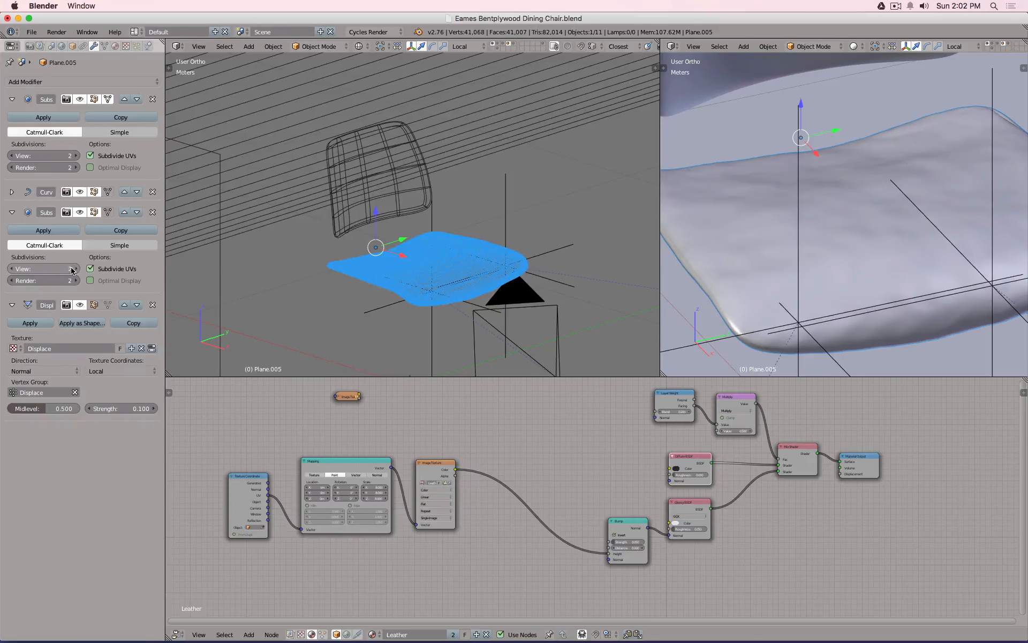
pyautogui.click(78, 267)
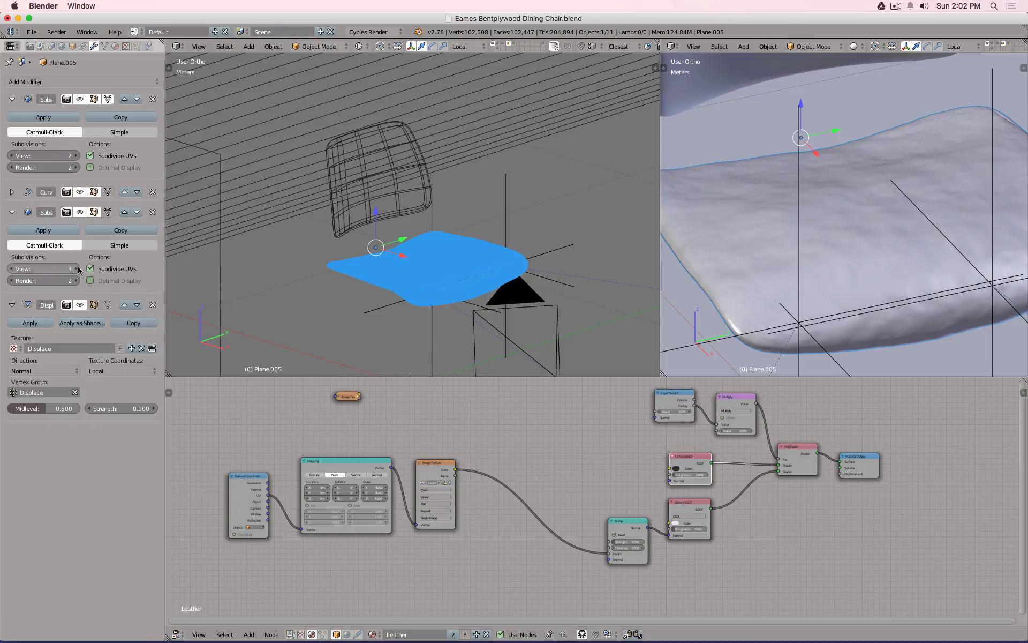
# Lower the seat's Displace strength to 0.050 and view the whole chair.
pyautogui.click(123, 408)
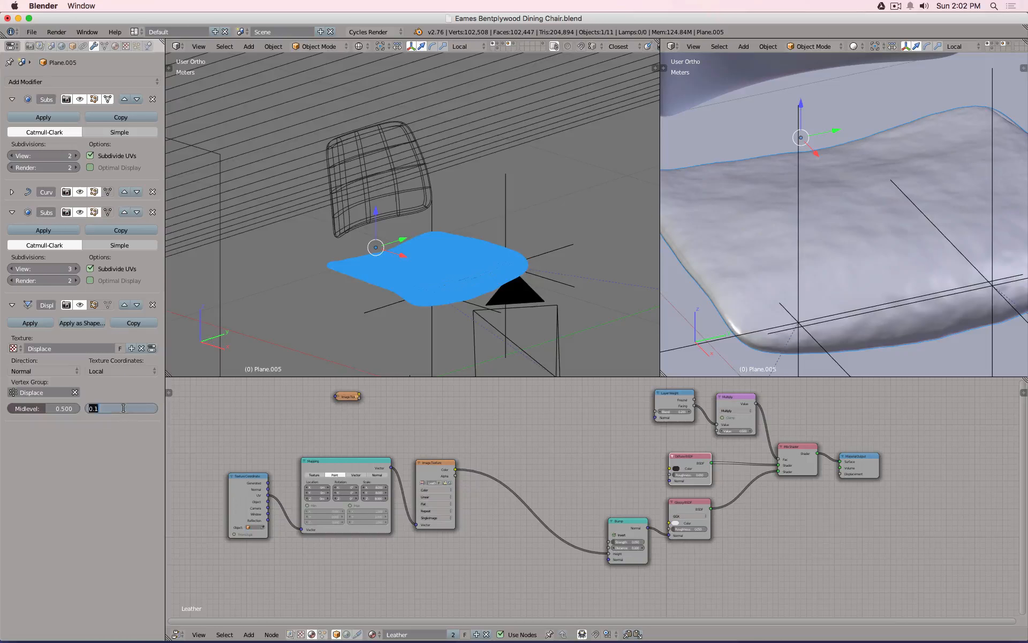
pyautogui.press('BackSpace')
pyautogui.write('0.05')
pyautogui.press('Return')
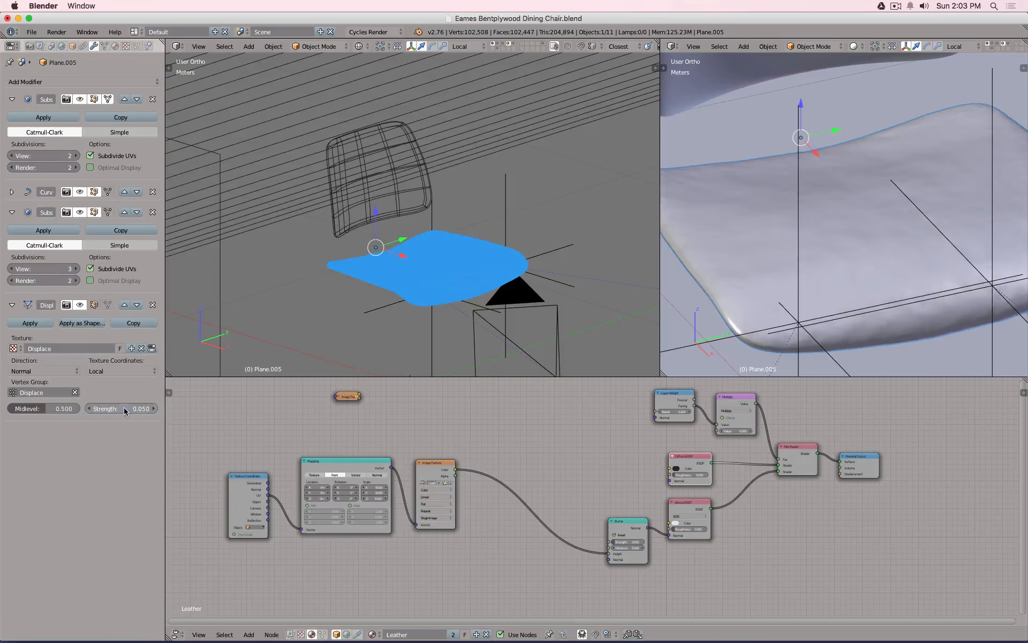
pyautogui.scroll(-5, 759, 214)
pyautogui.moveTo(808, 207); pyautogui.dragTo(790, 156, button='middle')
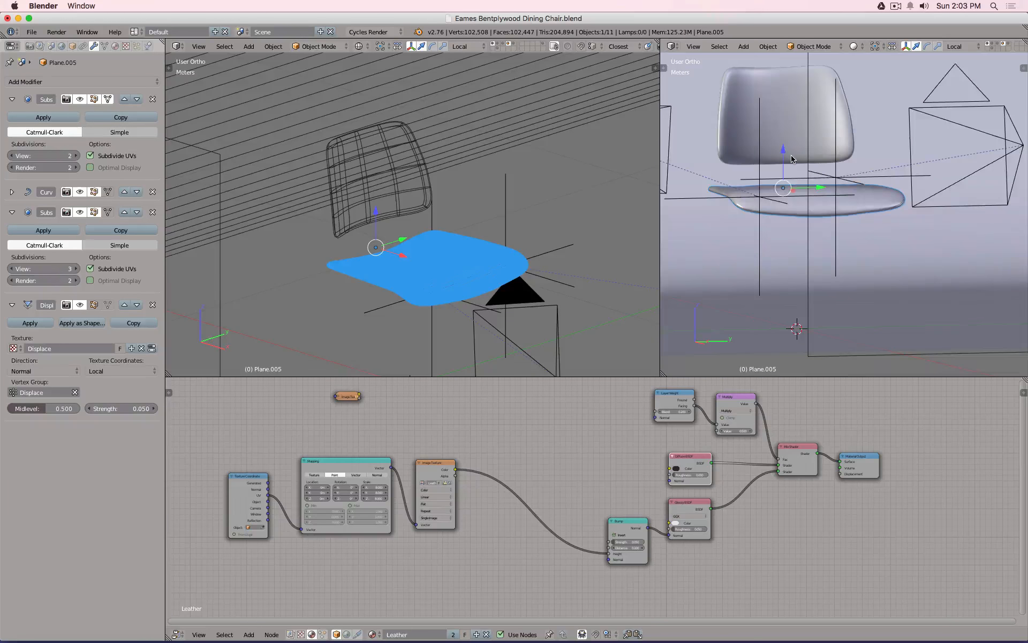
# Look through the scene camera with a rendered preview.
pyautogui.press('KP_0')
pyautogui.scroll(6, 830, 266)
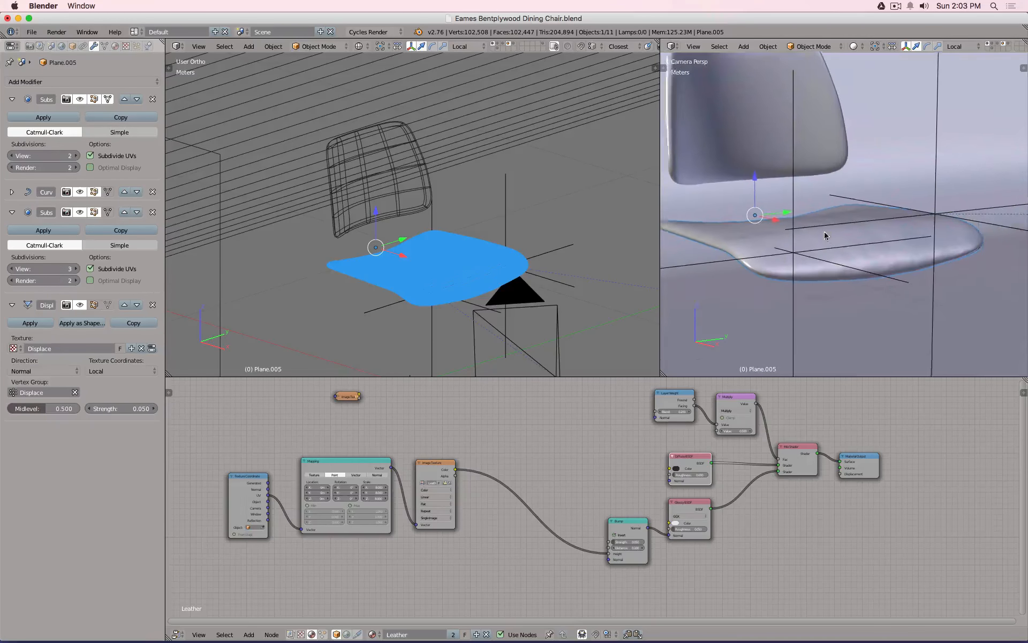
pyautogui.hotkey('shift', 'z')
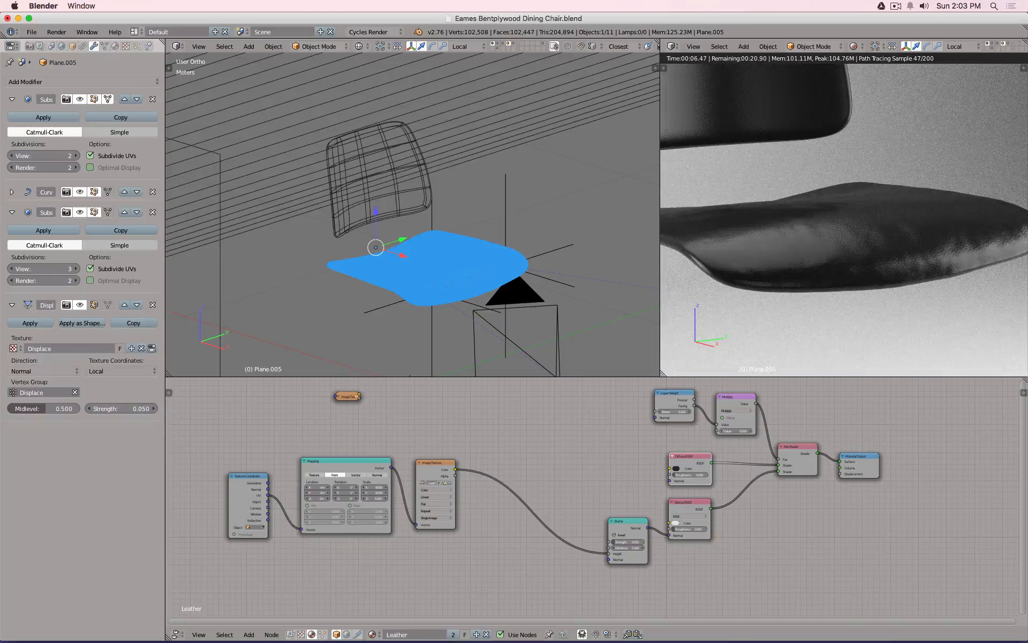
# Try subdivision viewport levels 2 and 5, then set both viewport and render levels to 3.
pyautogui.click(48, 268)
pyautogui.write('2')
pyautogui.press('Return')
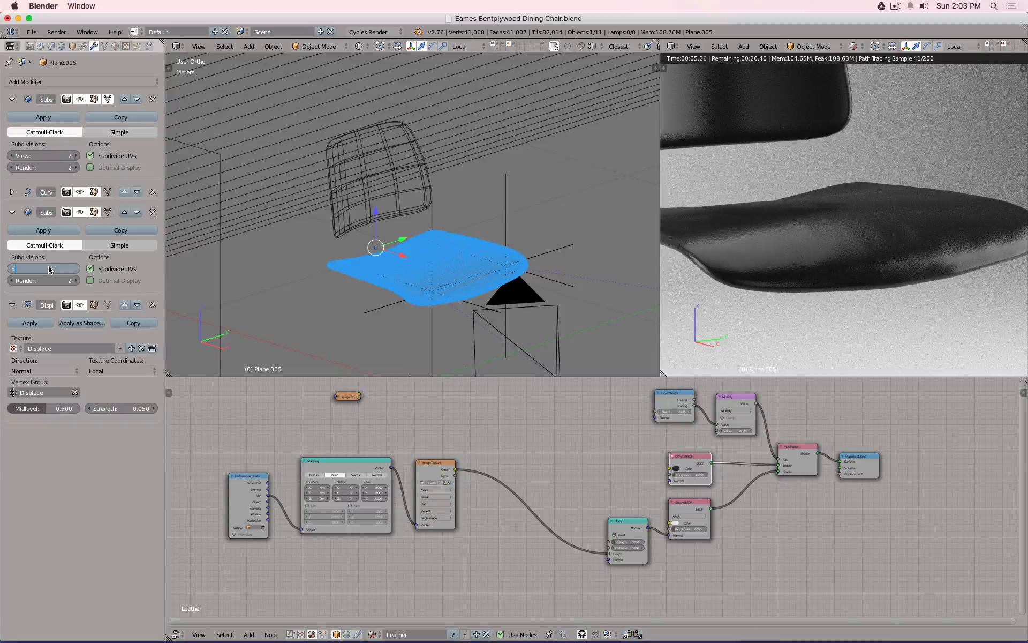
pyautogui.press('Return')
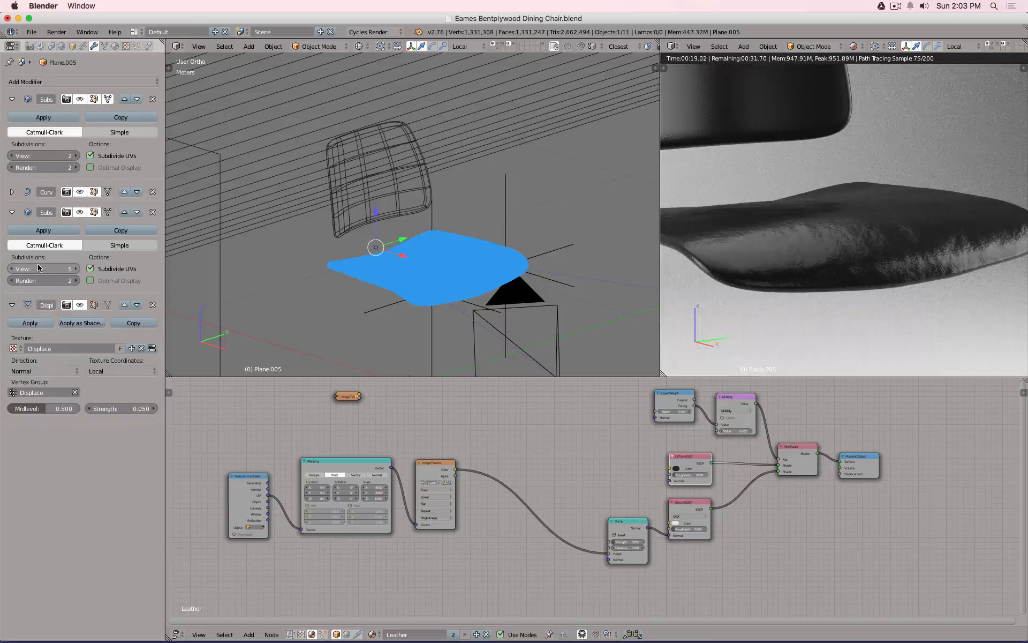
pyautogui.click(38, 267)
pyautogui.write('3')
pyautogui.press('Return')
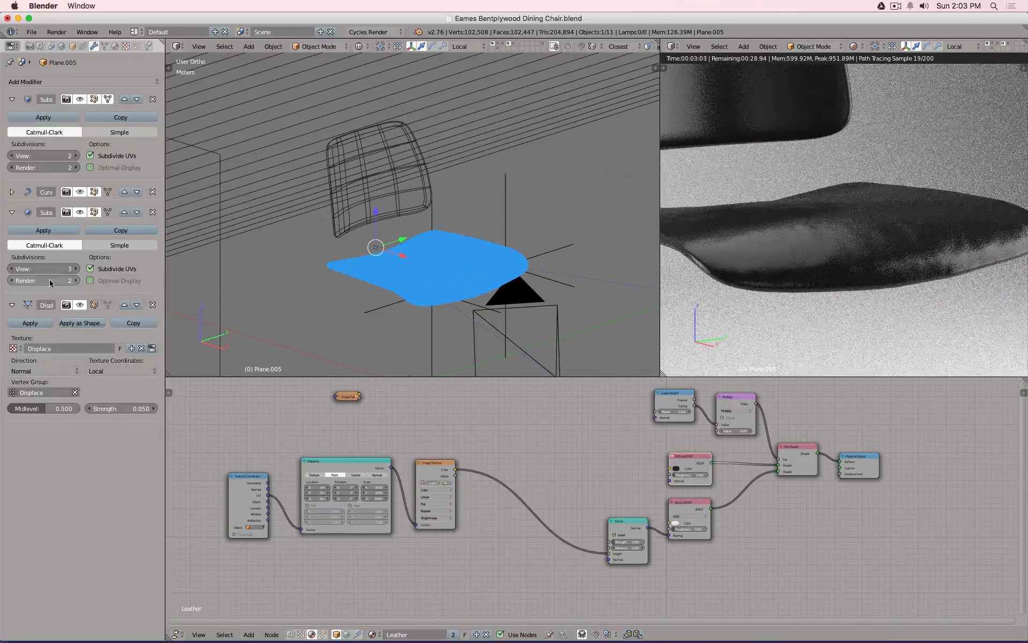
pyautogui.click(49, 280)
pyautogui.write('3')
pyautogui.press('Return')
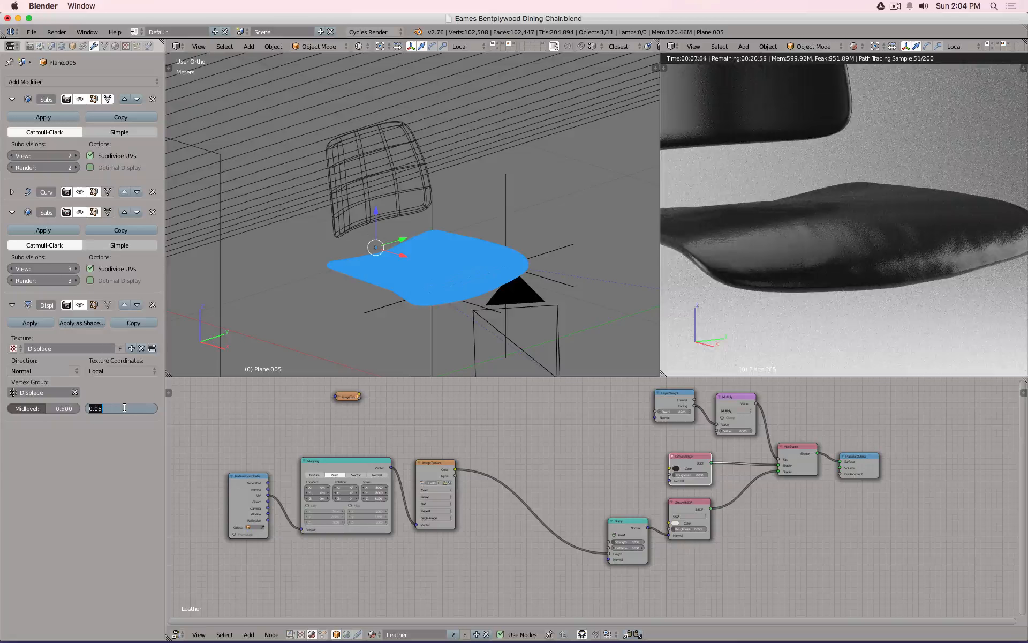
# Set the seat's Displace strength to 0.025 and bring up the Finder desktop.
pyautogui.press('BackSpace')
pyautogui.press('Return')
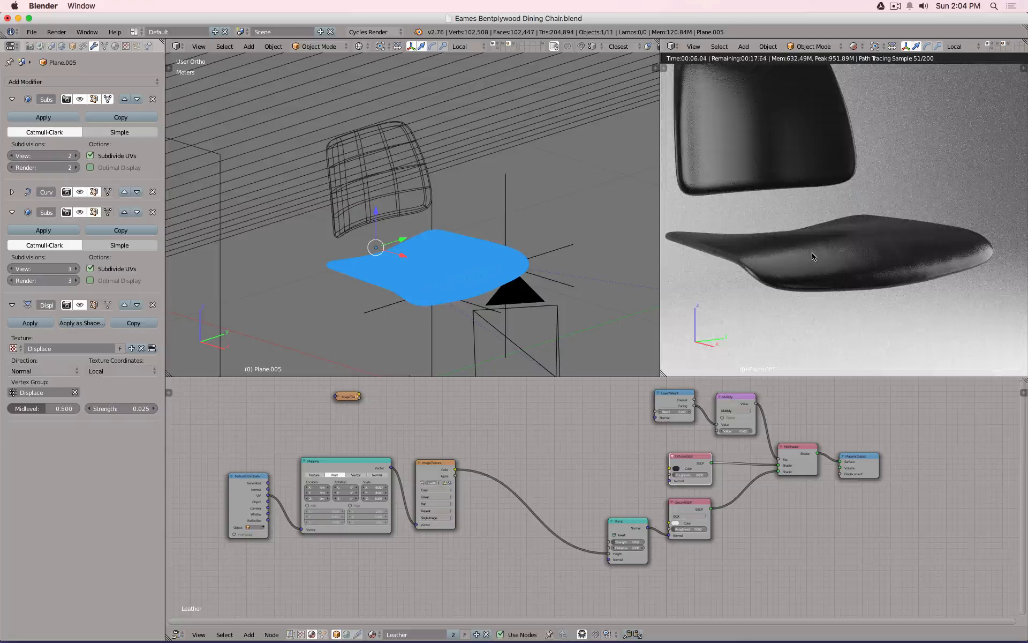
pyautogui.doubleClick(166, 20)
# Quick Look finn-juhl-pelikan-chair.jpg, zooming in and back out before closing it.
pyautogui.click(143, 155)
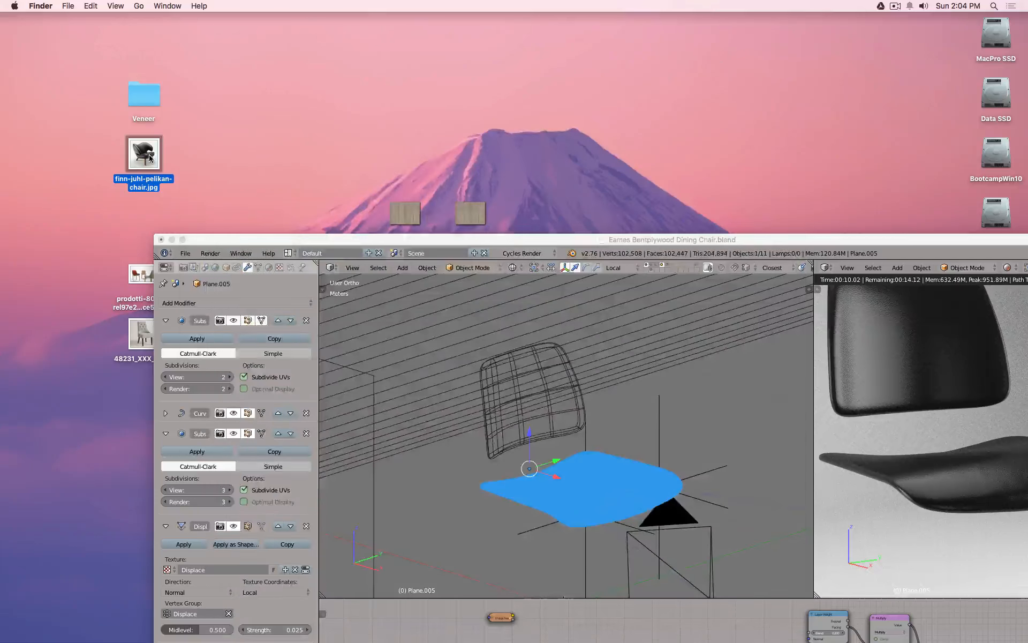
pyautogui.press('space')
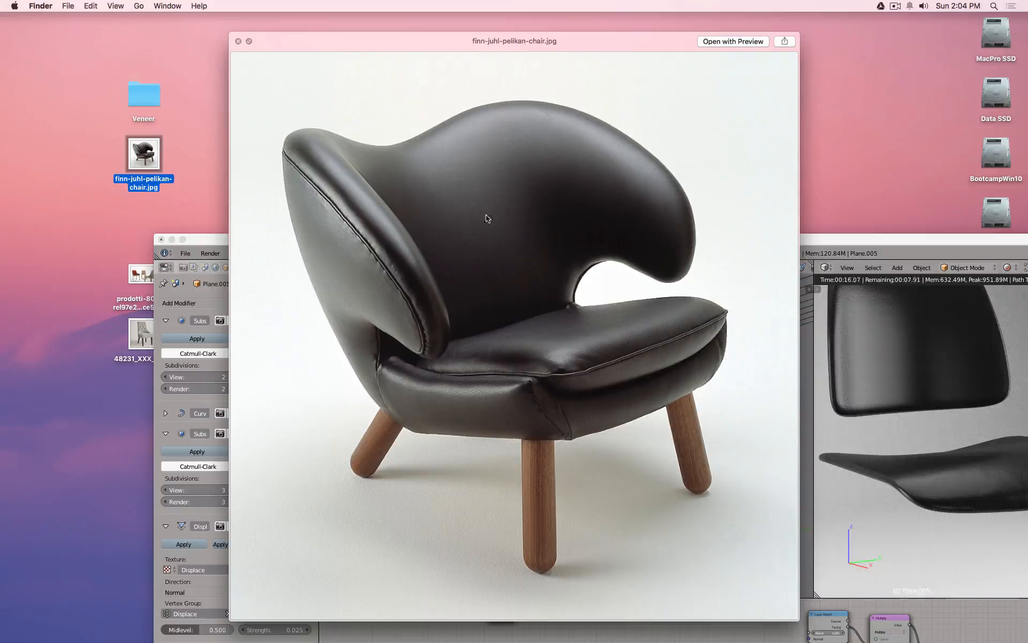
pyautogui.press('super+plus')
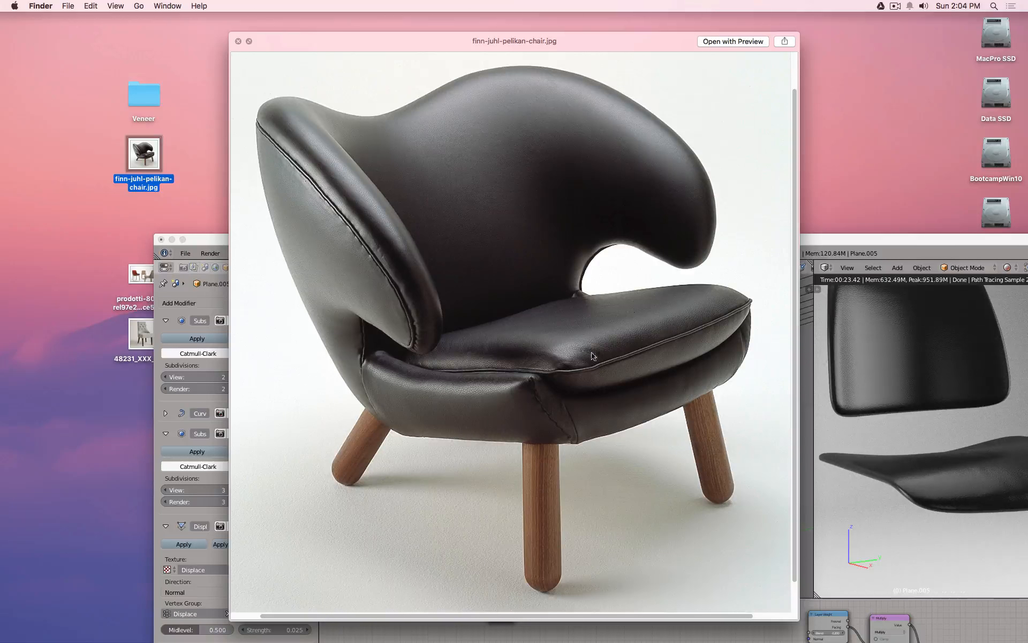
pyautogui.press('alt')
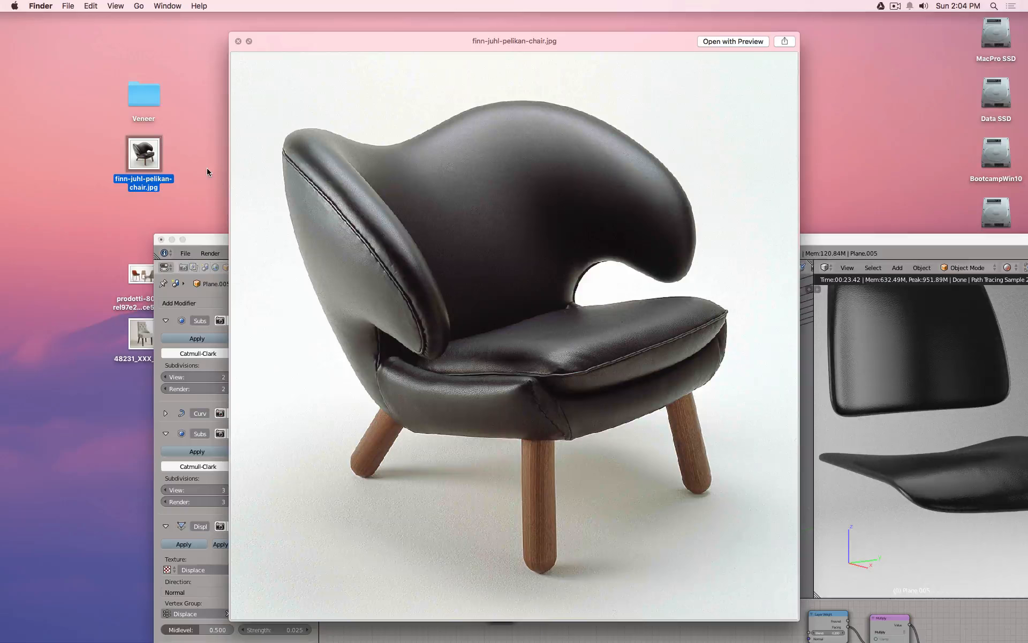
pyautogui.press('space')
# Select the backrest, enter Edit Mode with face selection, and clear the current selection.
pyautogui.click(183, 240)
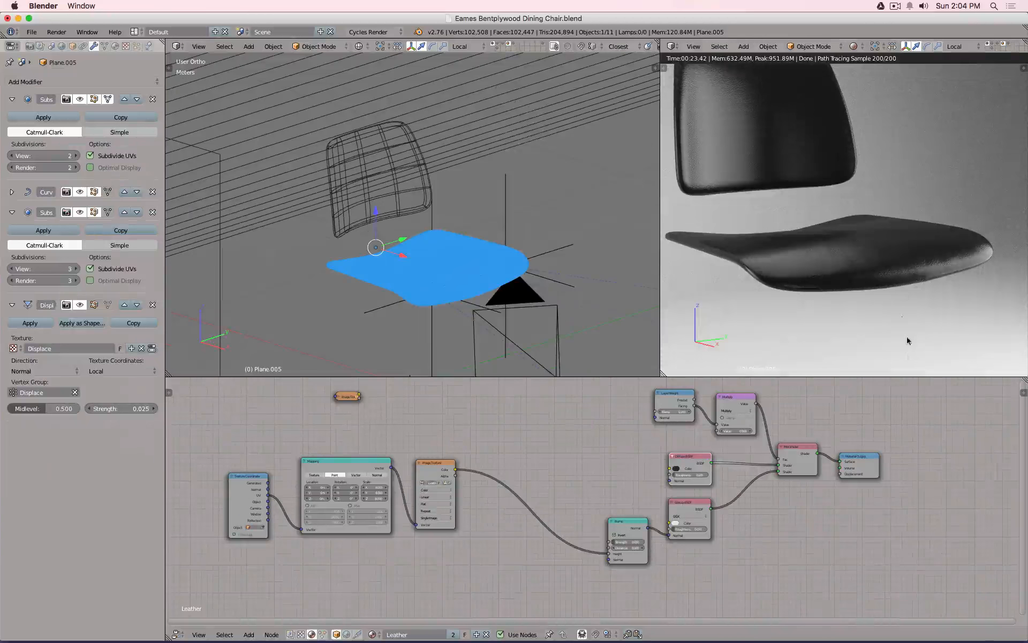
pyautogui.rightClick(403, 203)
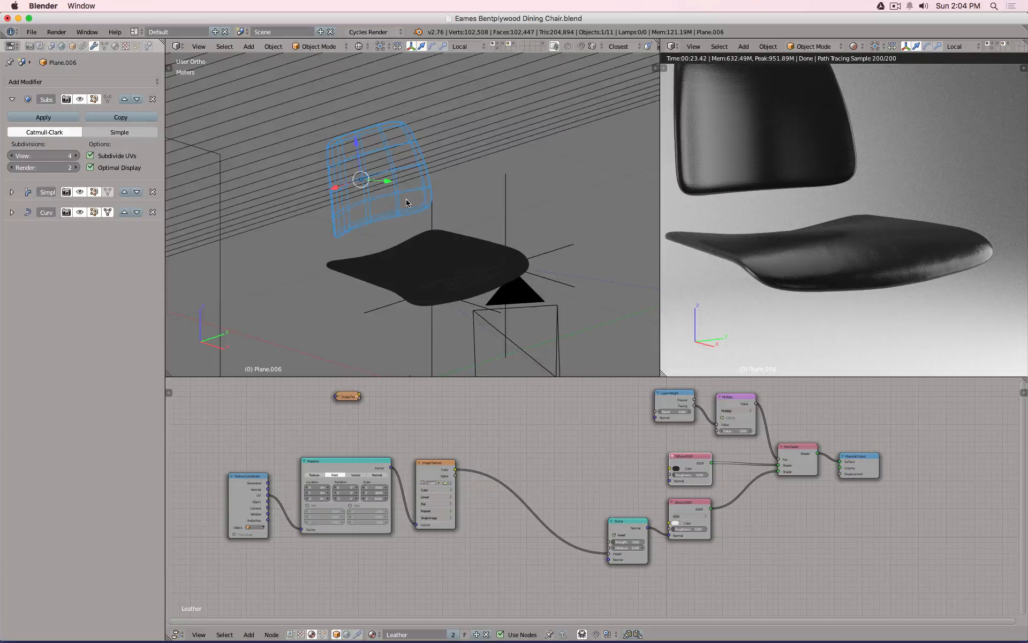
pyautogui.scroll(3, 404, 204)
pyautogui.scroll(-5, 402, 204)
pyautogui.press('Tab')
pyautogui.moveTo(402, 204); pyautogui.dragTo(484, 213, button='middle')
pyautogui.hotkey('shift', 'z')
pyautogui.scroll(7, 509, 209)
pyautogui.press('z')
pyautogui.press('z')
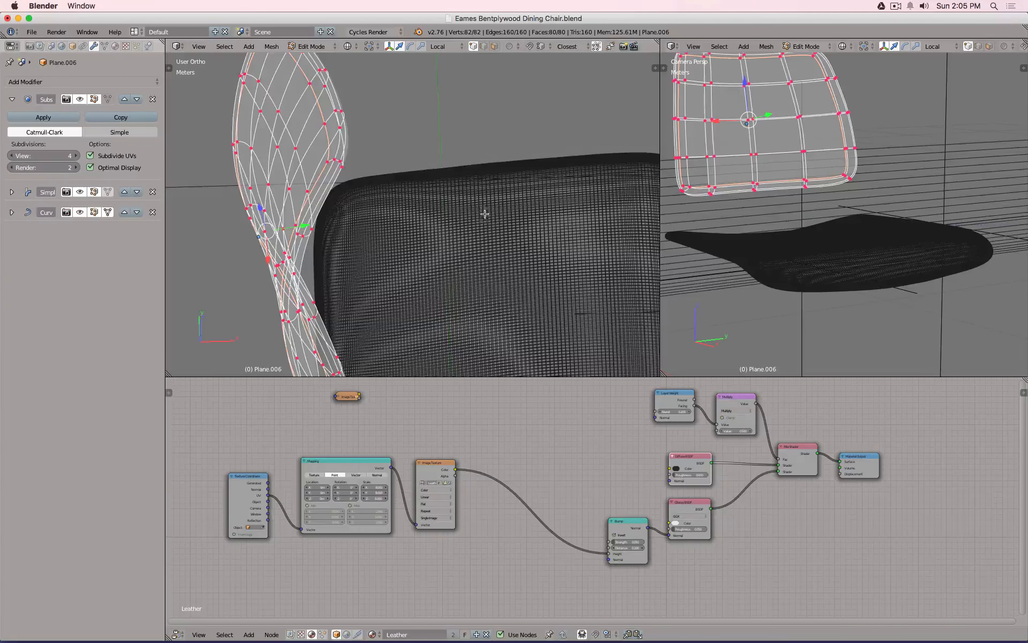
pyautogui.click(496, 48)
pyautogui.press('z')
pyautogui.moveTo(410, 170); pyautogui.dragTo(282, 116, button='middle')
pyautogui.press('a')
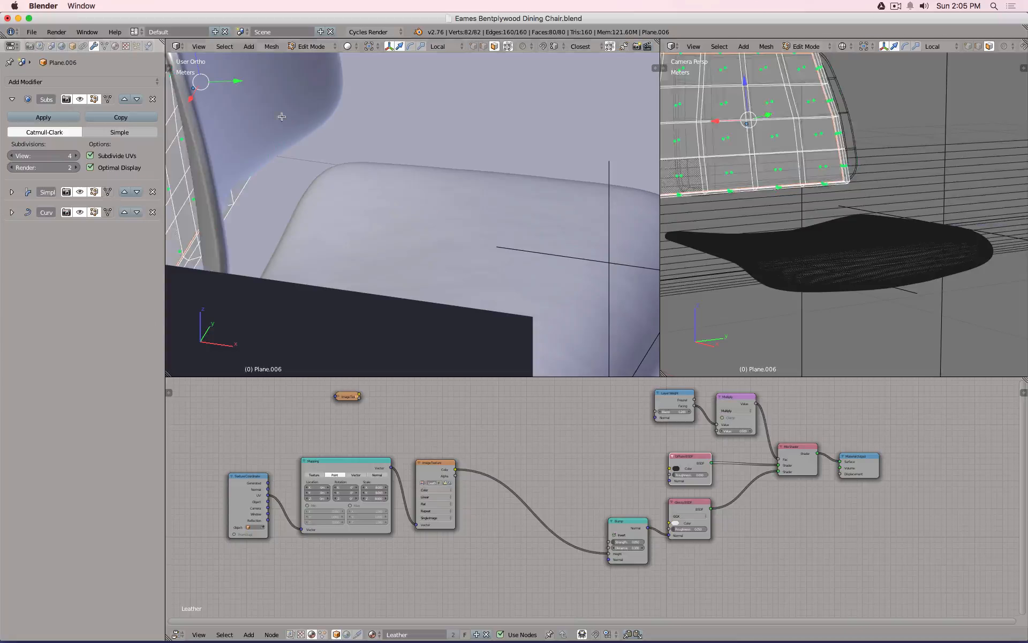
# Hide the Simpl and Curv modifiers in the viewport.
pyautogui.click(84, 193)
pyautogui.click(84, 212)
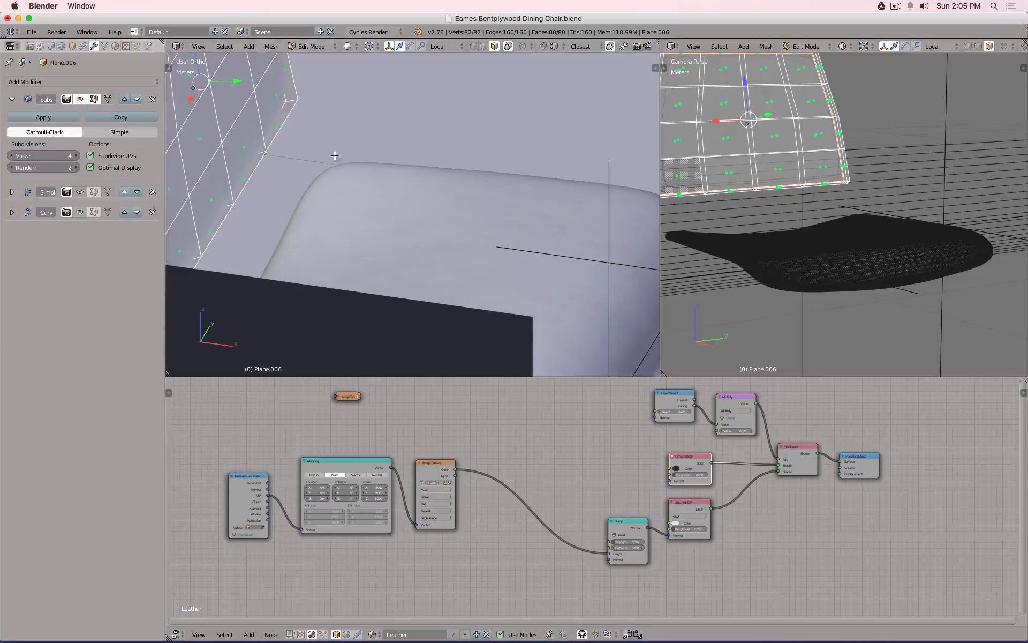
pyautogui.keyDown('shift'); pyautogui.moveTo(192, 81); pyautogui.dragTo(437, 148, button='middle'); pyautogui.keyUp('shift')
pyautogui.scroll(2, 380, 107)
# Select the rim face ring and paint the remaining backrest faces into the selection.
pyautogui.keyDown('alt'); pyautogui.click(381, 101); pyautogui.keyUp('alt')
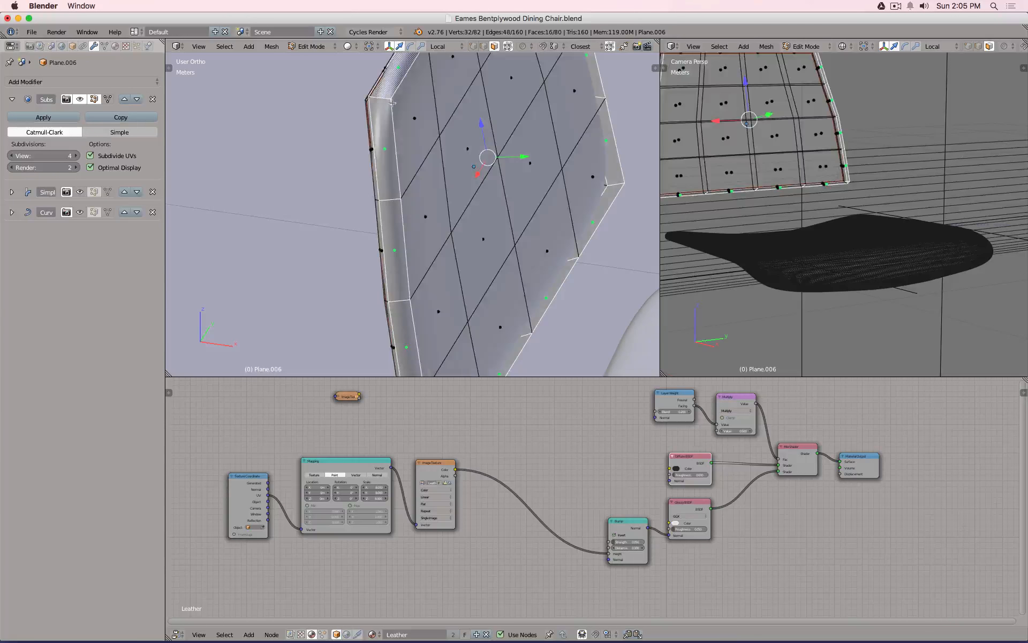
pyautogui.moveTo(428, 207); pyautogui.dragTo(452, 220, button='middle')
pyautogui.press('c')
pyautogui.moveTo(448, 280)
pyautogui.mouseDown()
pyautogui.moveTo(433, 123)
pyautogui.moveTo(489, 176)
pyautogui.moveTo(478, 206)
pyautogui.mouseUp()
pyautogui.rightClick(478, 207)
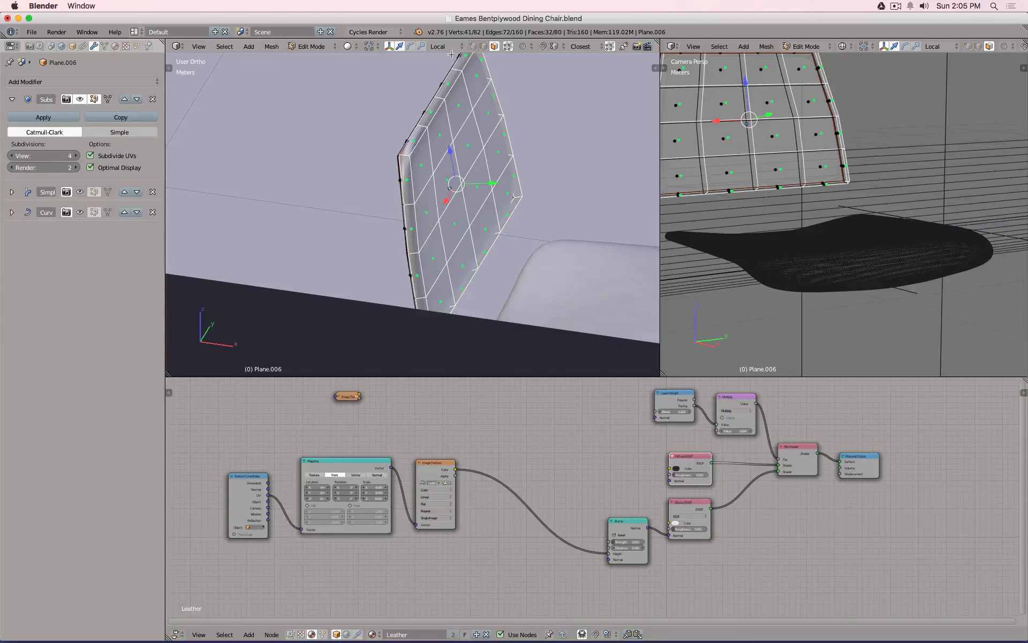
pyautogui.click(473, 46)
pyautogui.moveTo(473, 58); pyautogui.dragTo(466, 127, button='middle')
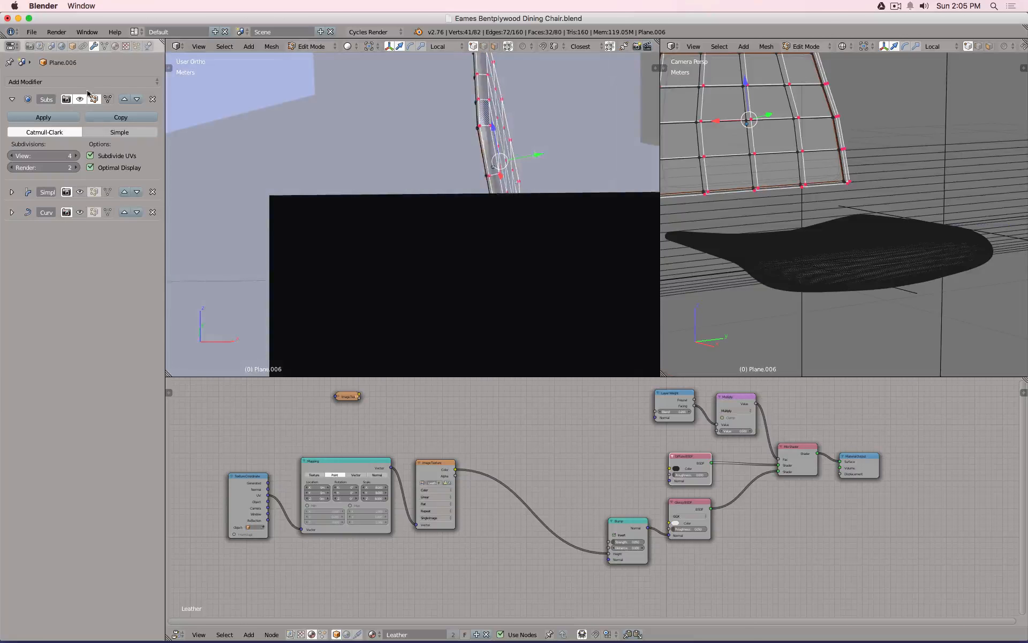
# Create a vertex group named Displace, assign the selection, and return to Object Mode.
pyautogui.click(104, 46)
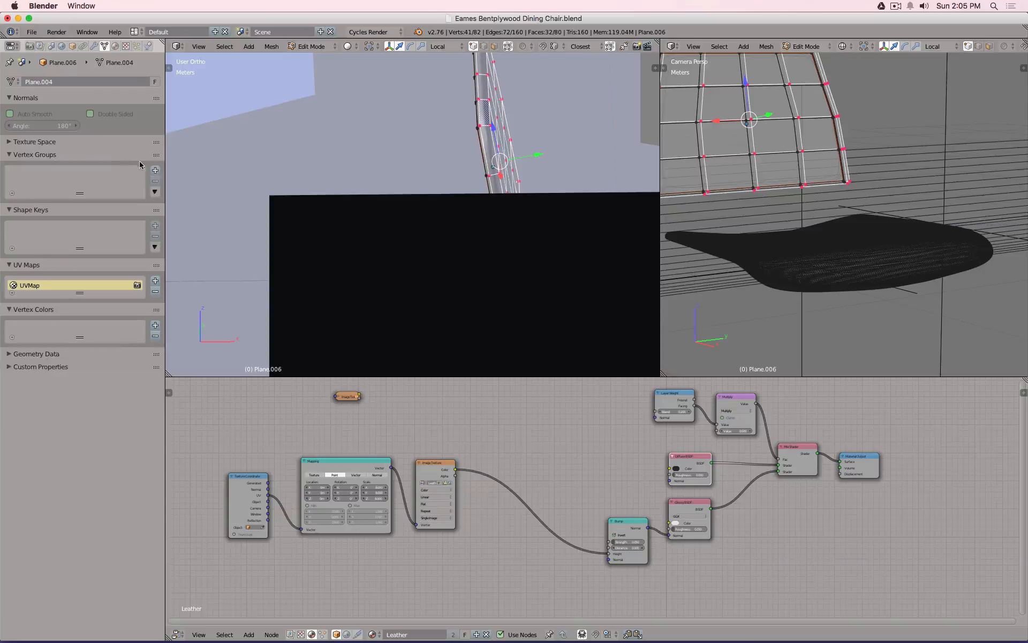
pyautogui.click(155, 170)
pyautogui.doubleClick(28, 175)
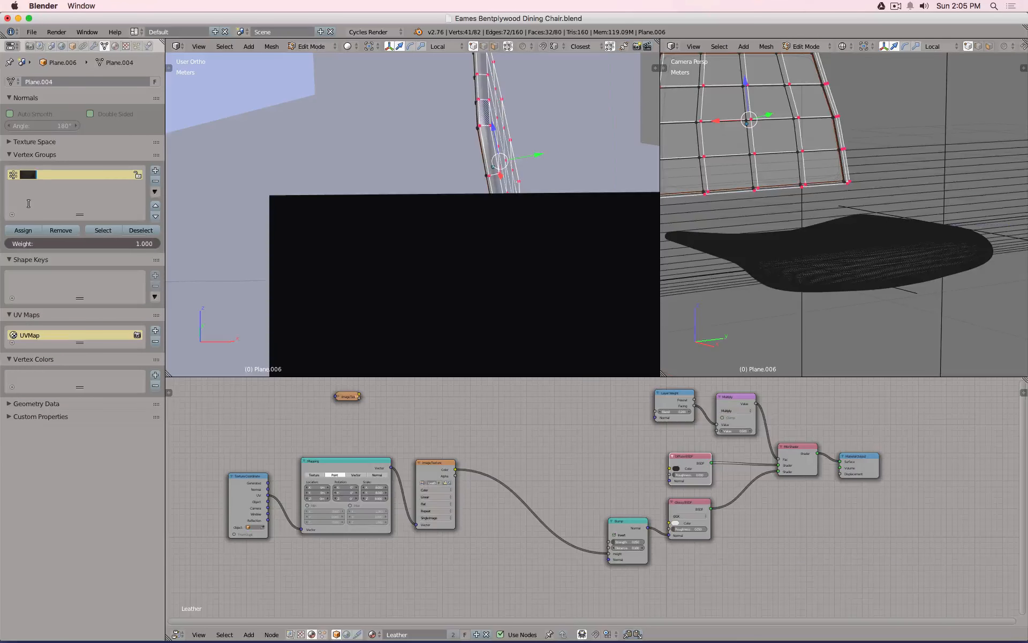
pyautogui.write('Displace')
pyautogui.press('Return')
pyautogui.click(23, 230)
pyautogui.click(94, 46)
pyautogui.press('Tab')
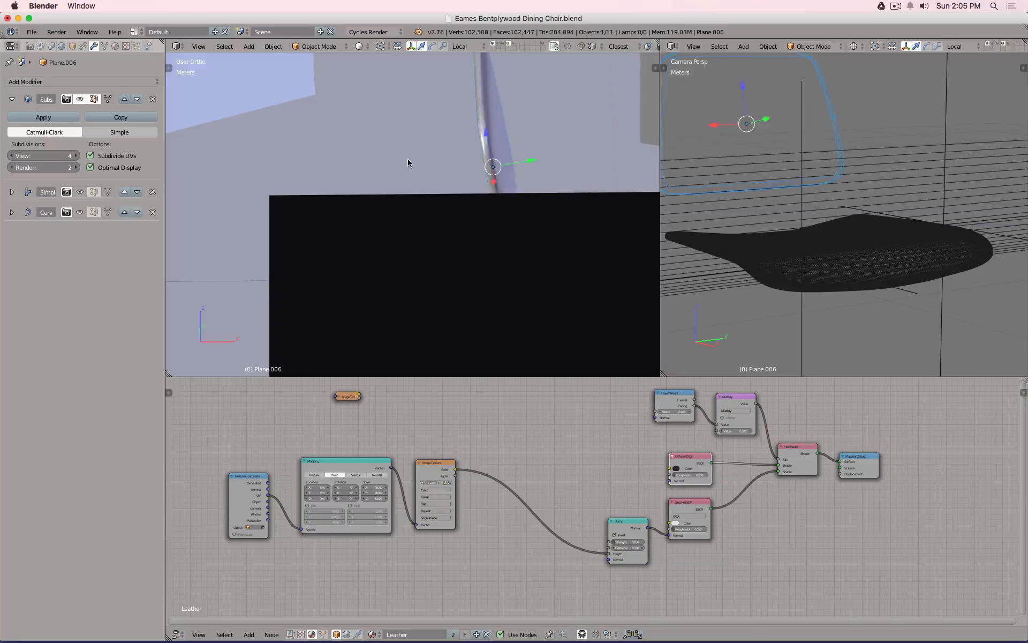
pyautogui.moveTo(407, 158); pyautogui.dragTo(616, 182, button='middle')
pyautogui.keyDown('shift'); pyautogui.rightClick(772, 288); pyautogui.keyUp('shift')
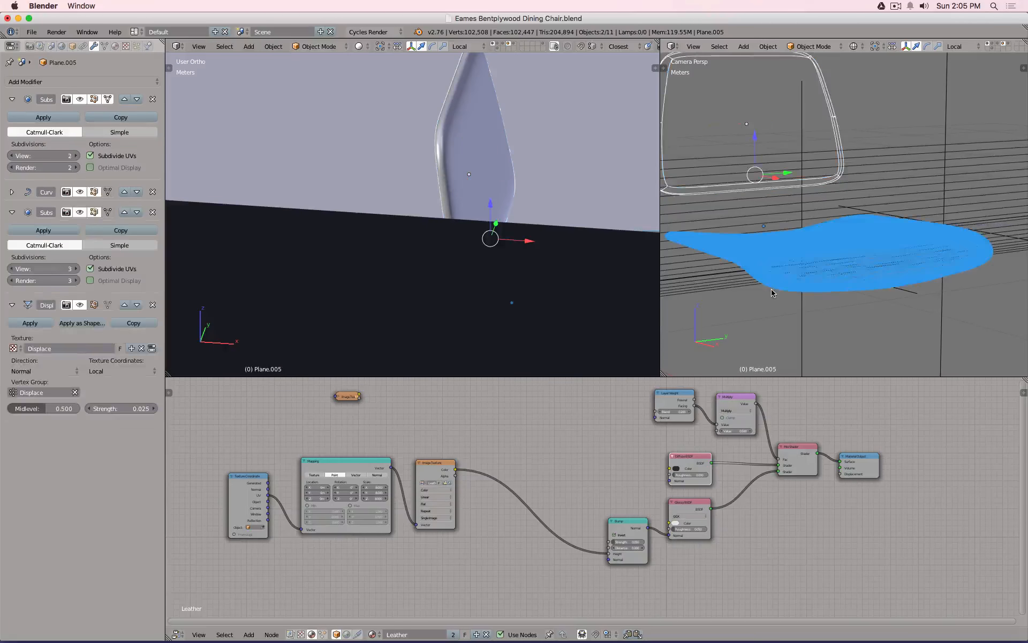
pyautogui.moveTo(772, 292); pyautogui.dragTo(787, 213, button='middle')
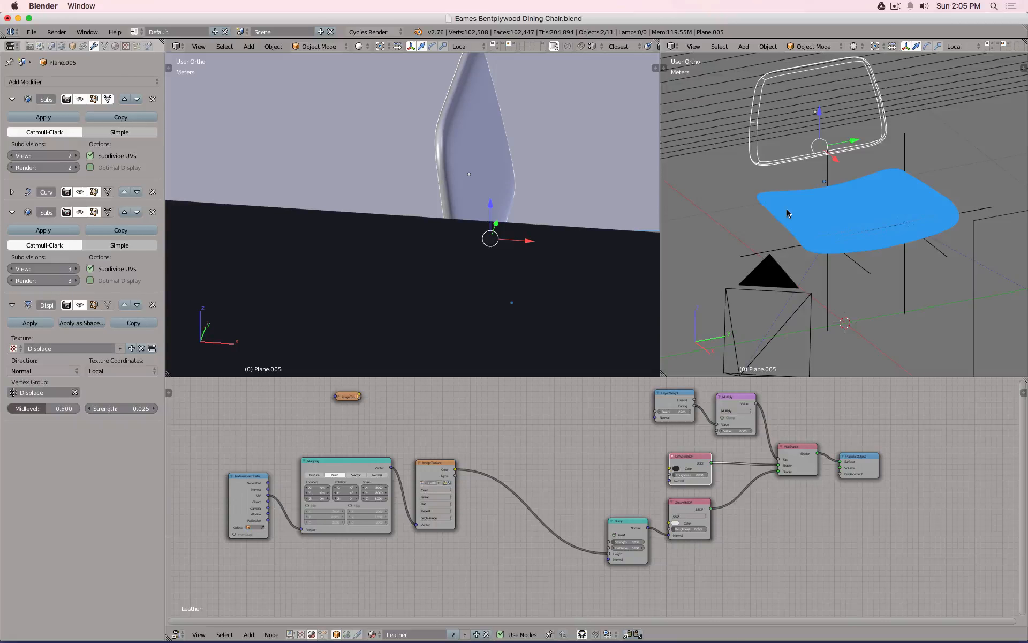
pyautogui.hotkey('ctrl', 'l')
pyautogui.press('Down')
pyautogui.press('Down')
pyautogui.press('Down')
pyautogui.press('Down')
pyautogui.press('Down')
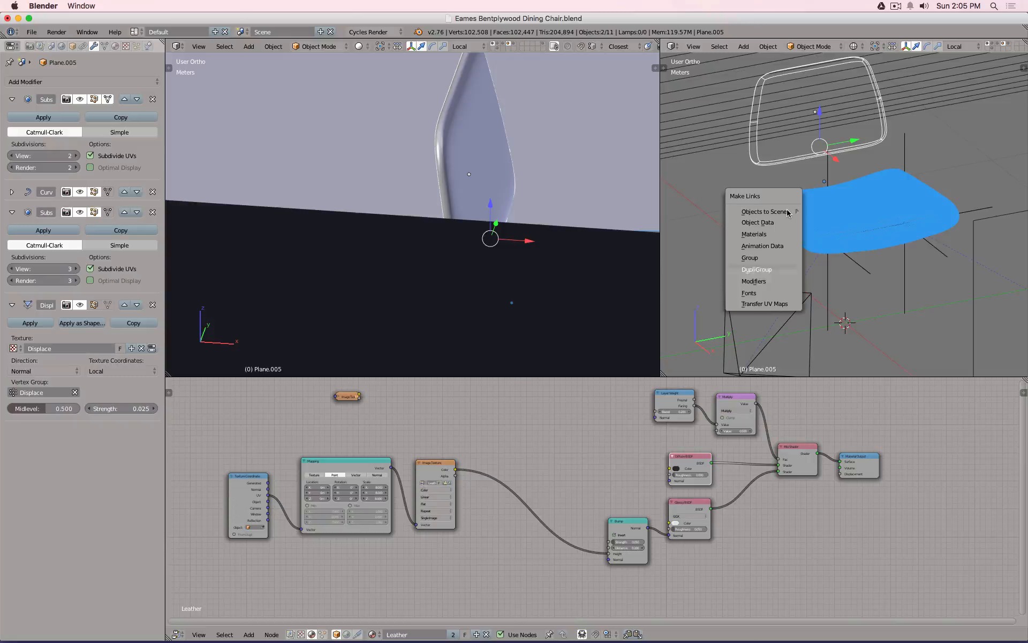
pyautogui.press('Down')
pyautogui.press('Return')
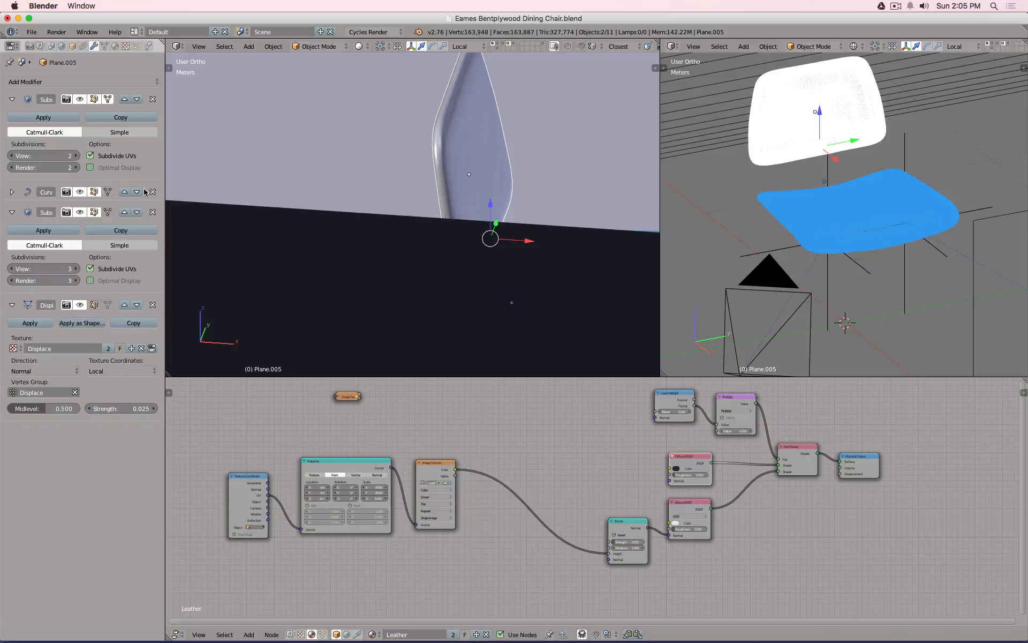
pyautogui.hotkey('ctrl', 'z')
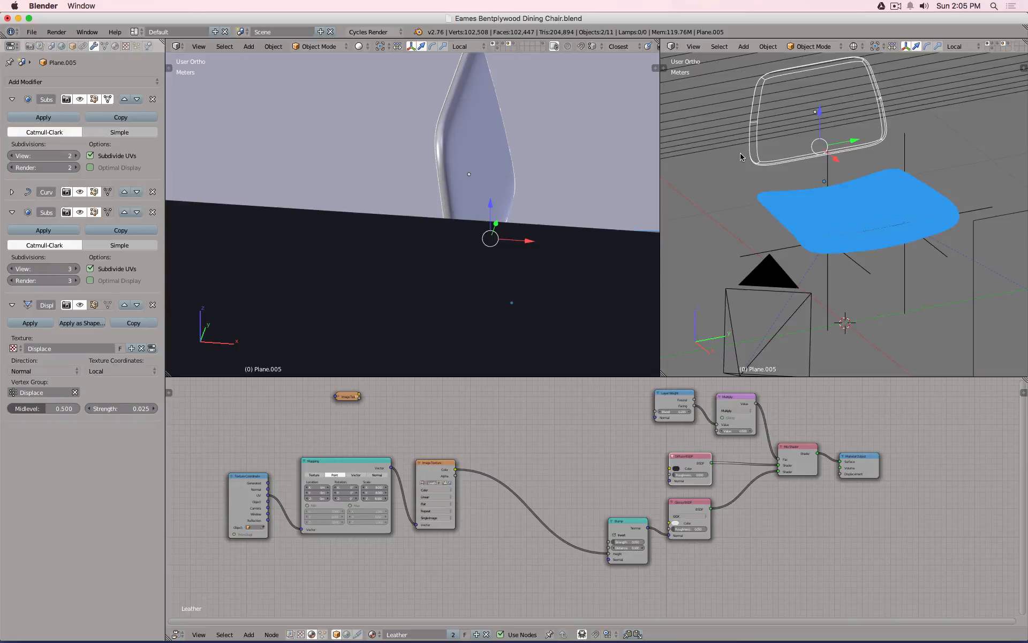
pyautogui.rightClick(773, 166)
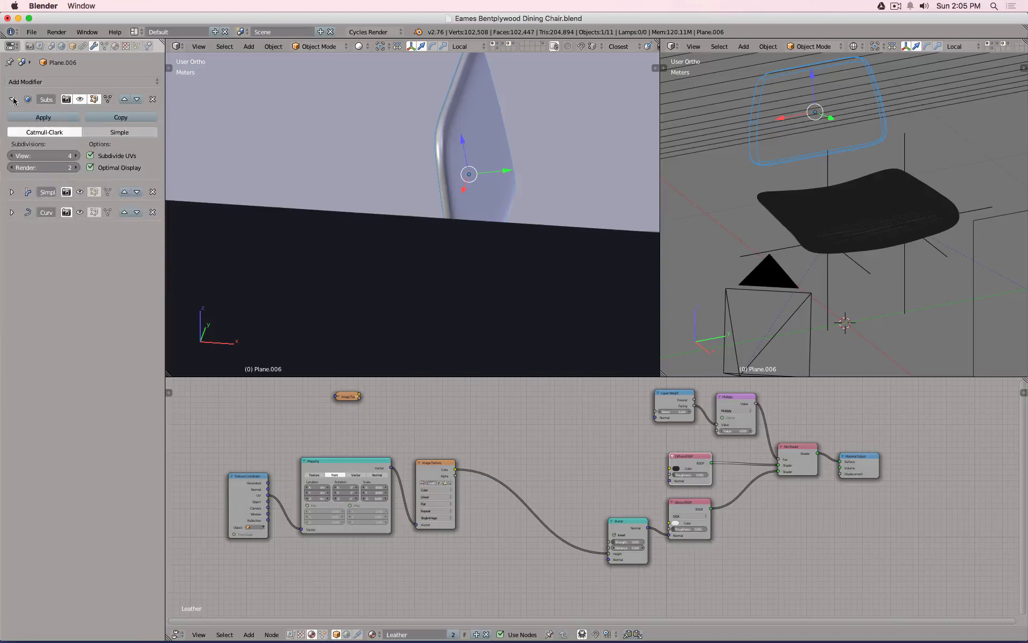
# Add a Subdivision Surface modifier at level 2 to the backrest.
pyautogui.click(12, 99)
pyautogui.click(64, 81)
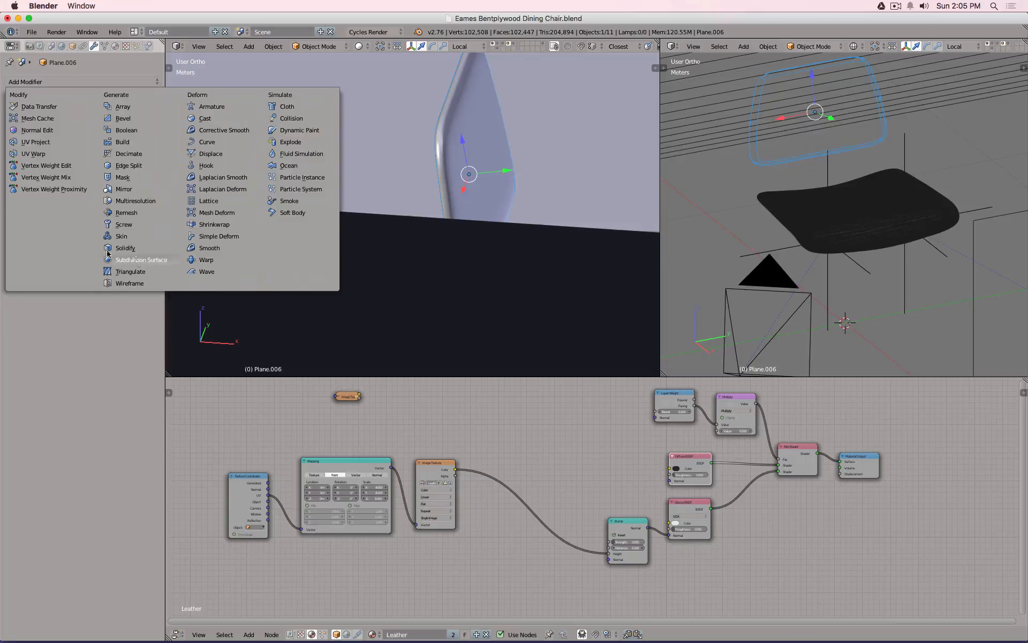
pyautogui.click(137, 261)
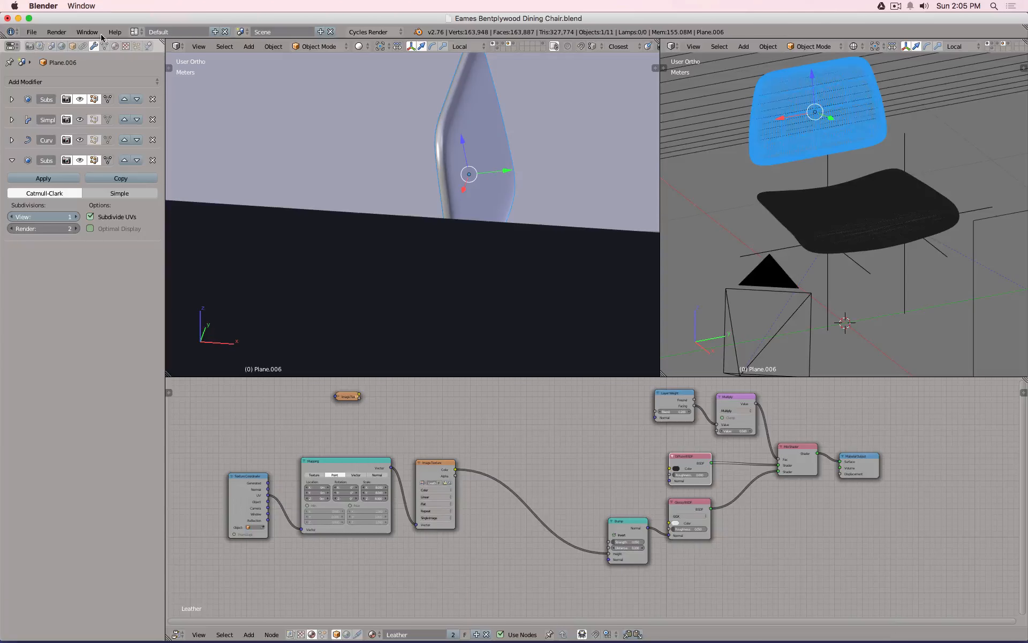
pyautogui.hotkey('ctrl', '2')
# Add a Displace modifier using the Displace texture and Displace vertex group.
pyautogui.click(94, 81)
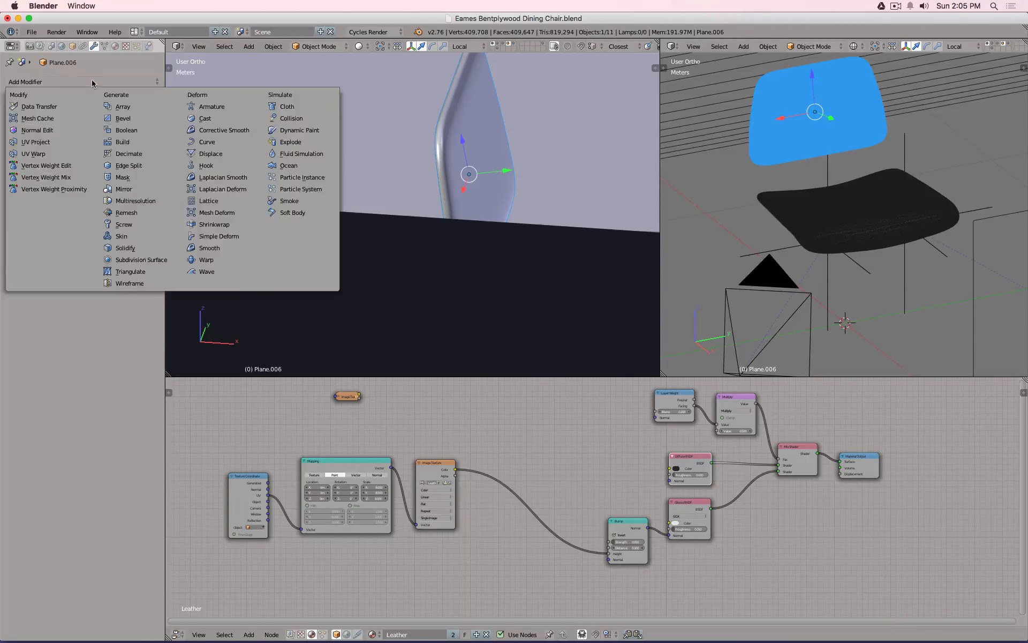
pyautogui.click(227, 154)
pyautogui.click(14, 296)
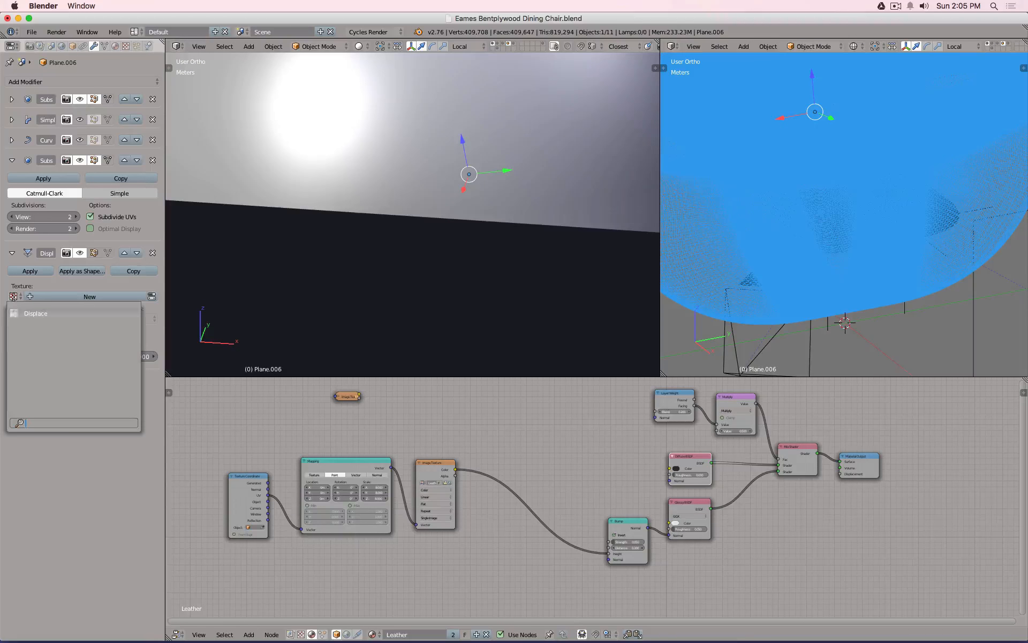
pyautogui.click(59, 314)
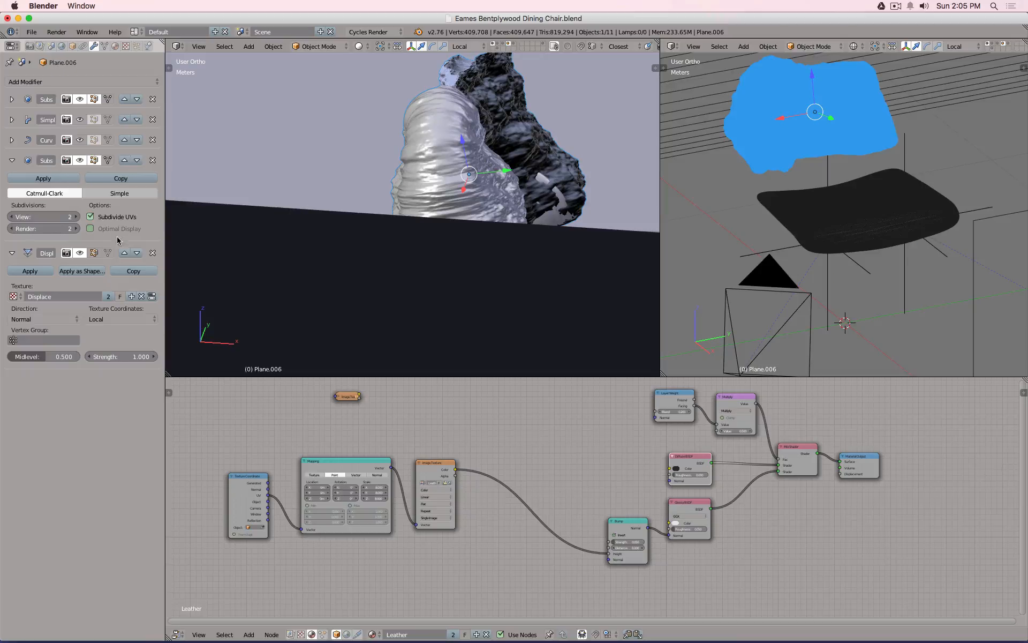
pyautogui.click(46, 340)
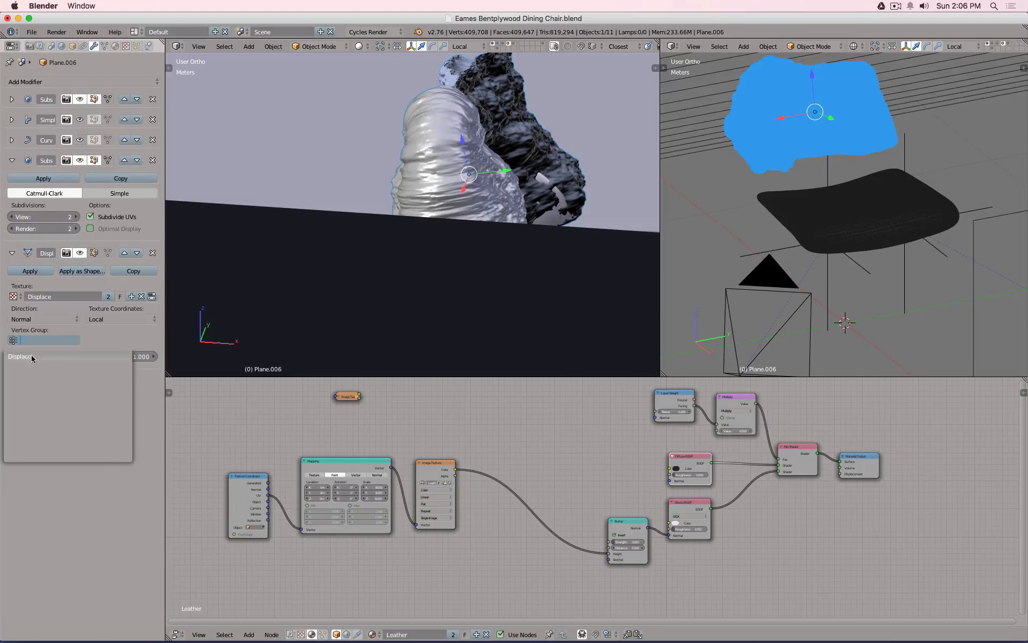
pyautogui.press('Return')
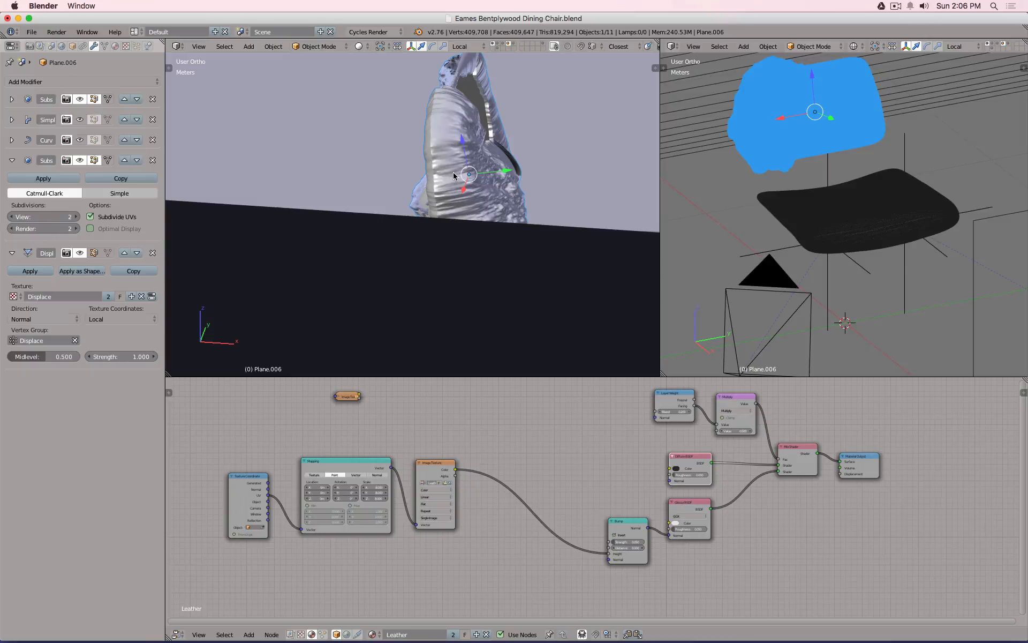
# Set the backrest's Displace strength to 0.010, then select the seat.
pyautogui.click(121, 358)
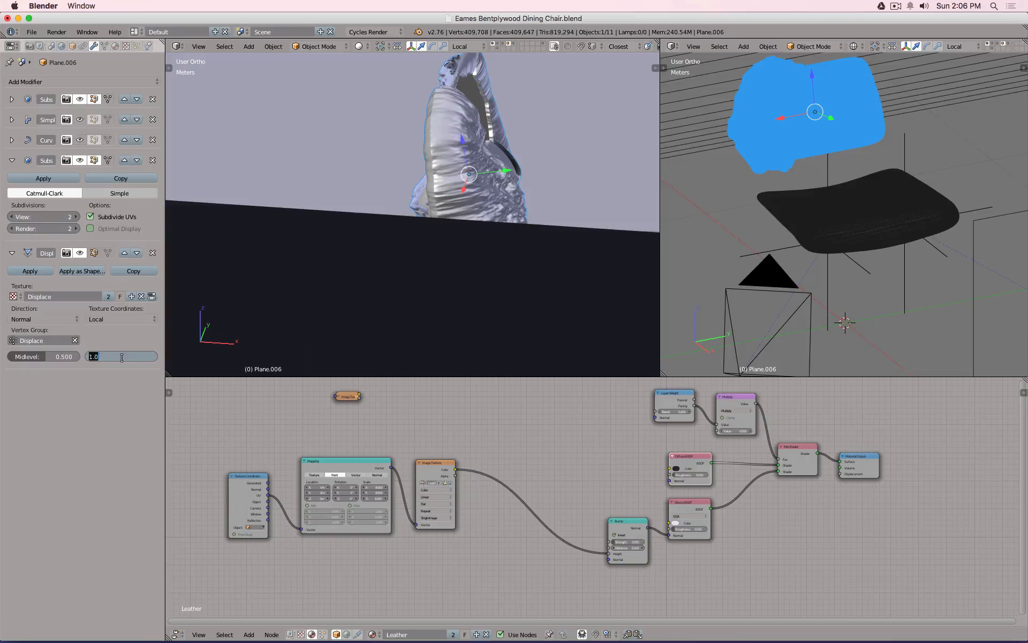
pyautogui.press('BackSpace')
pyautogui.write('.01')
pyautogui.press('Return')
pyautogui.rightClick(782, 206)
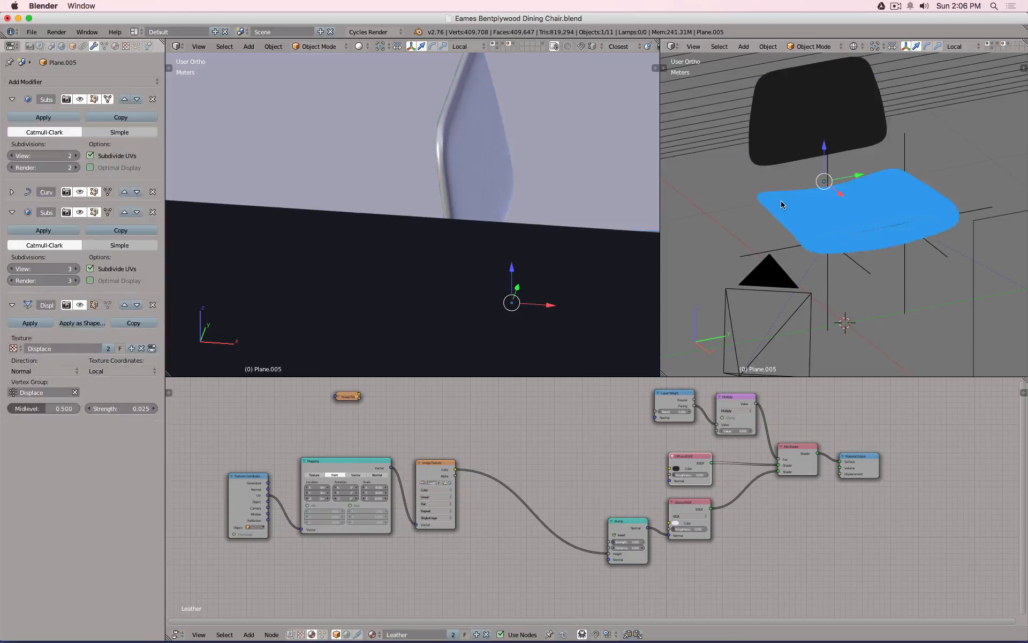
# Reselect the backrest and raise its Displace strength to 0.025.
pyautogui.rightClick(752, 160)
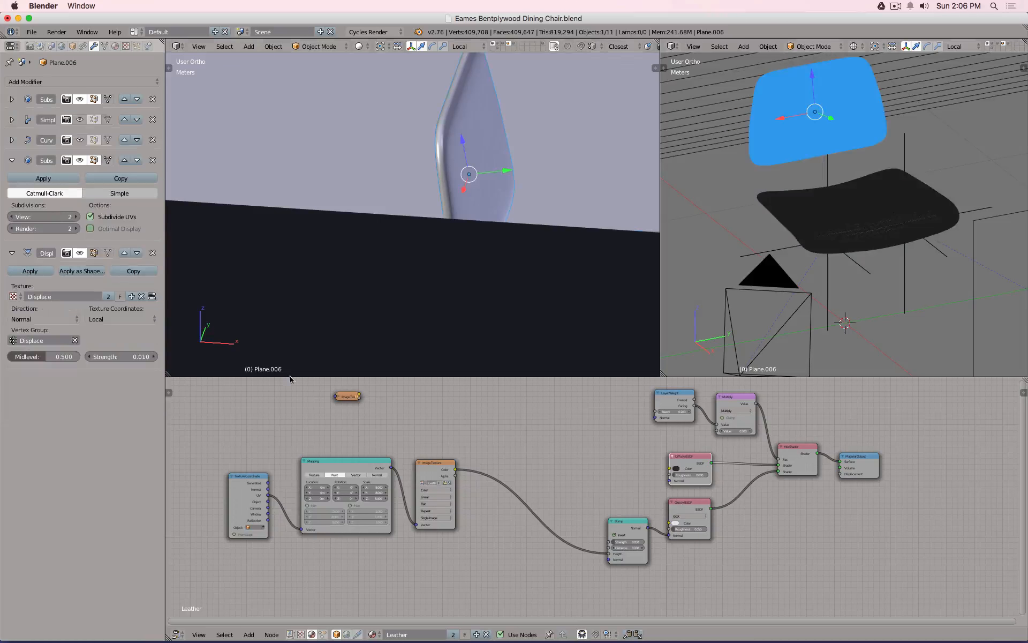
pyautogui.click(142, 358)
pyautogui.write('.025')
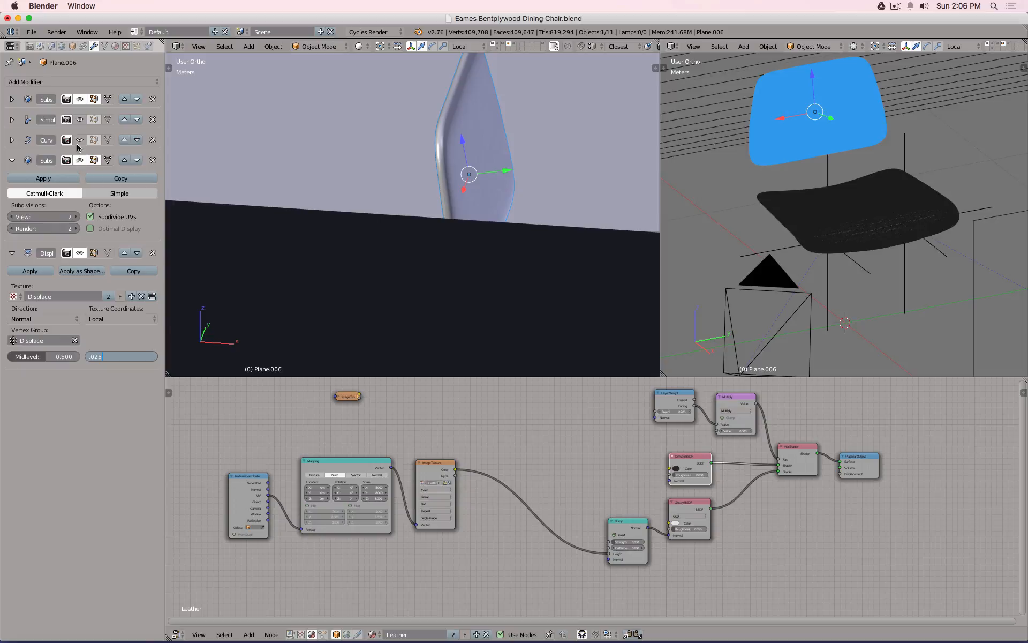
pyautogui.press('Return')
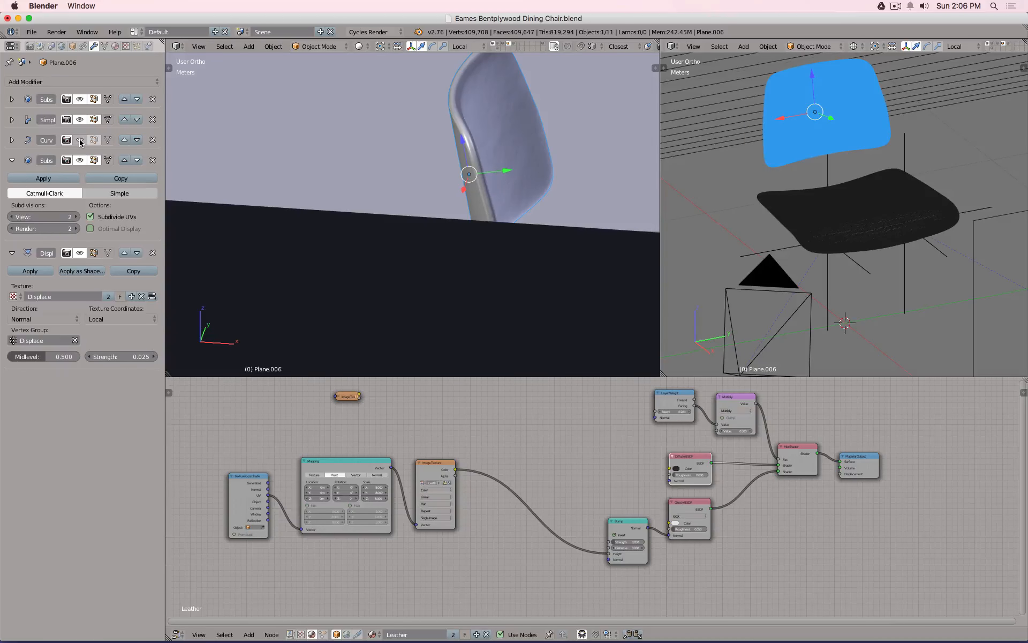
# Re-enable the Curv modifier and zoom the solid-shaded camera view onto the chair.
pyautogui.click(80, 141)
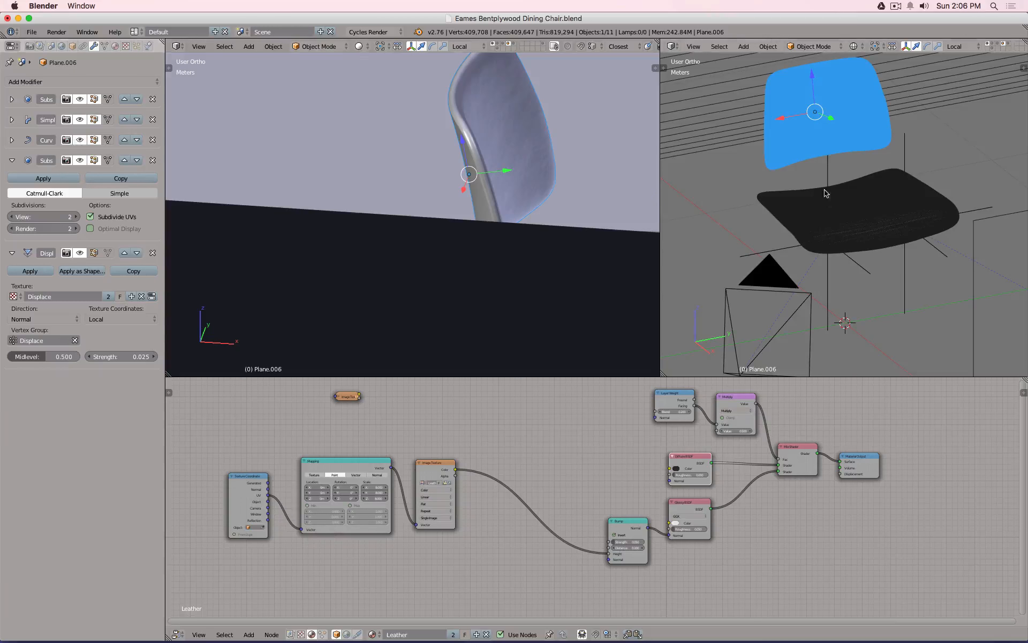
pyautogui.press('KP_5')
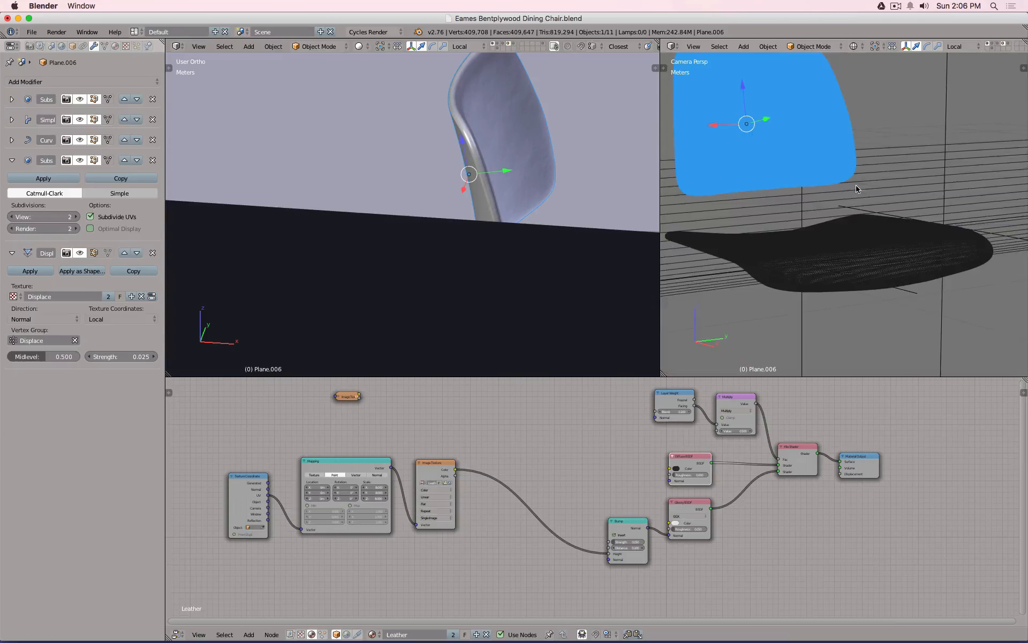
pyautogui.press('KP_0')
pyautogui.press('z')
pyautogui.scroll(3, 844, 219)
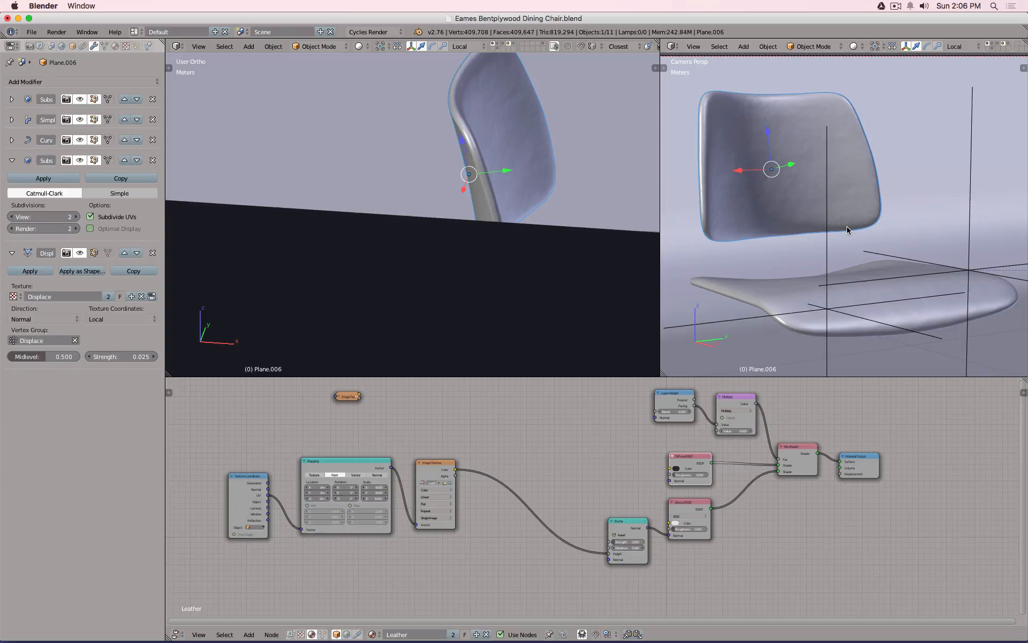
# Compare the rendered preview with the backrest displacement off and back on.
pyautogui.hotkey('shift', 'z')
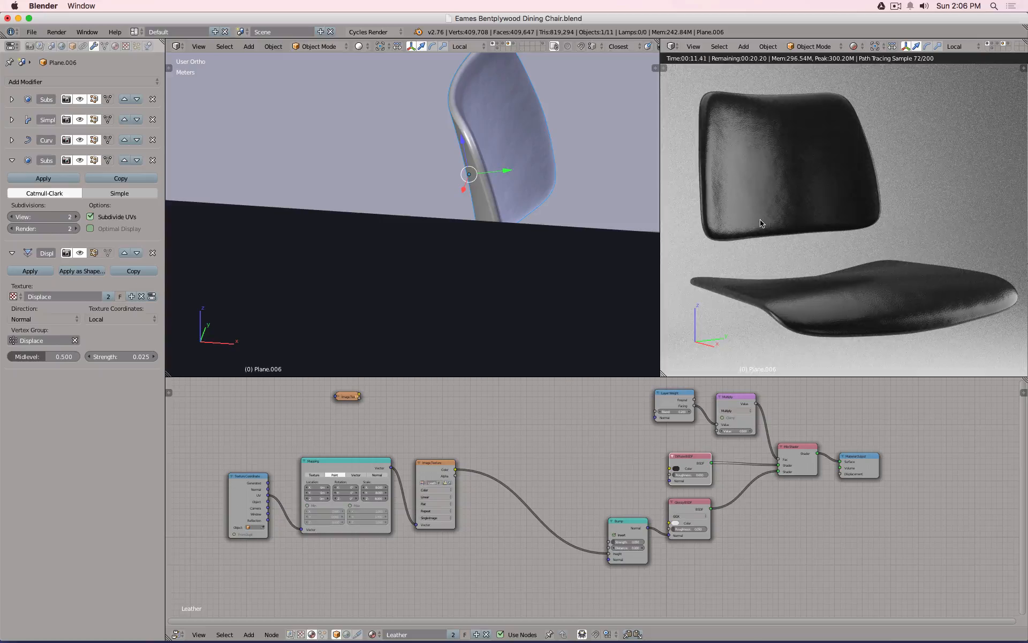
pyautogui.click(80, 253)
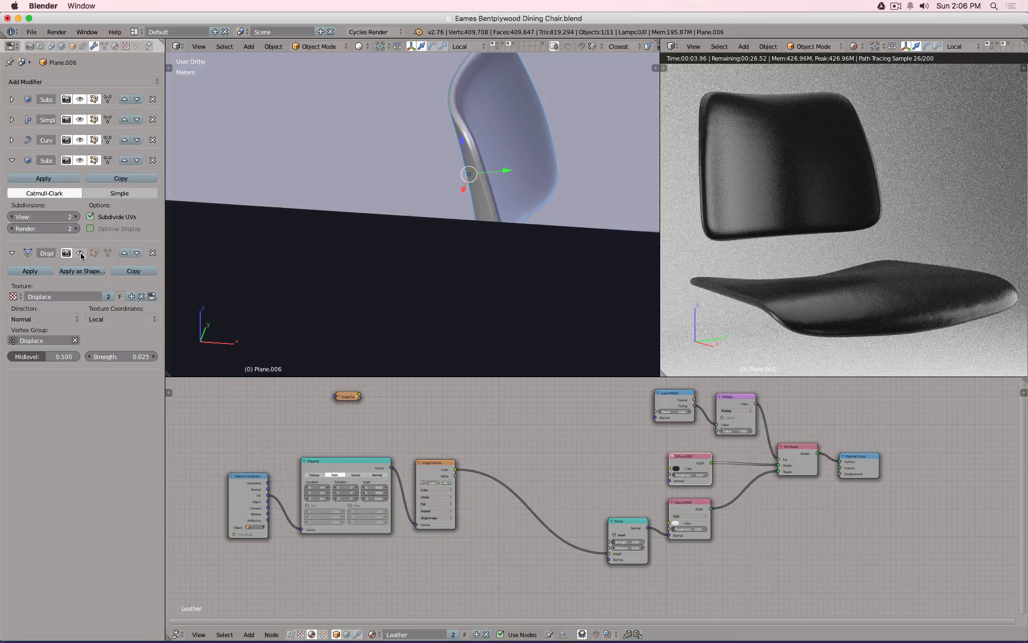
pyautogui.click(81, 253)
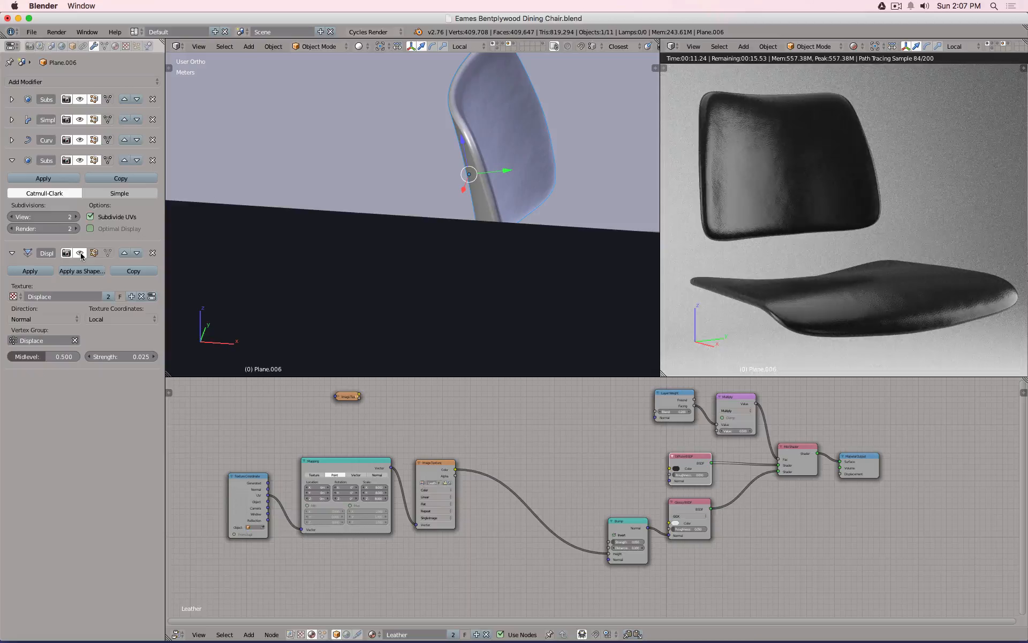
# Save over the chair blend file and hide Blender.
pyautogui.hotkey('ctrl', 's')
pyautogui.click(776, 192)
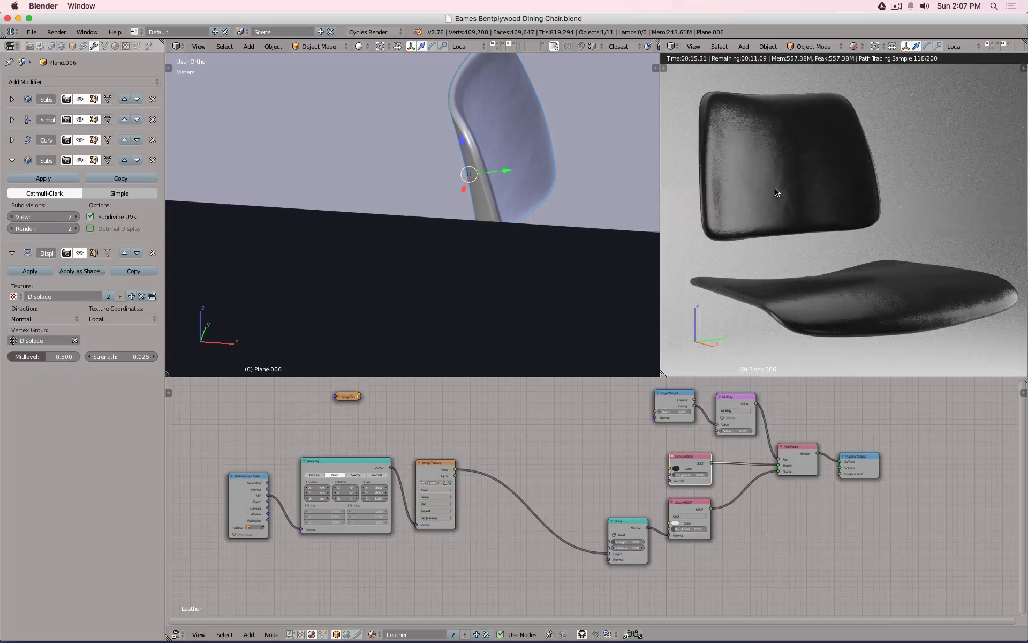
pyautogui.press('z')
pyautogui.press('z')
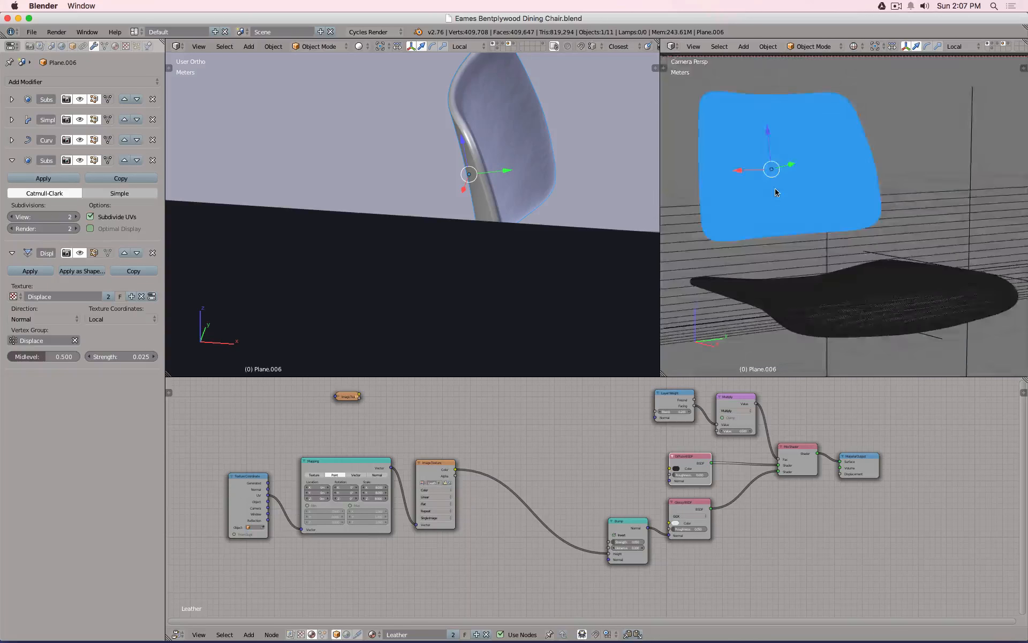
pyautogui.press('super+h')
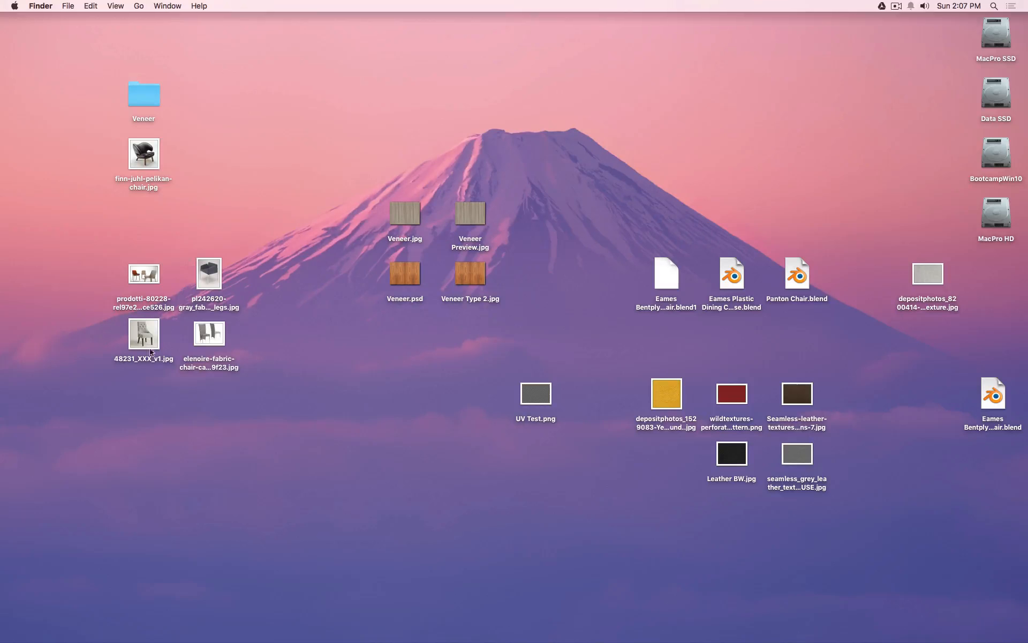
# Quick Look the prodotti and pl242620 photos, stepping through the elenoire and 48231_XXX_v1 images.
pyautogui.click(138, 282)
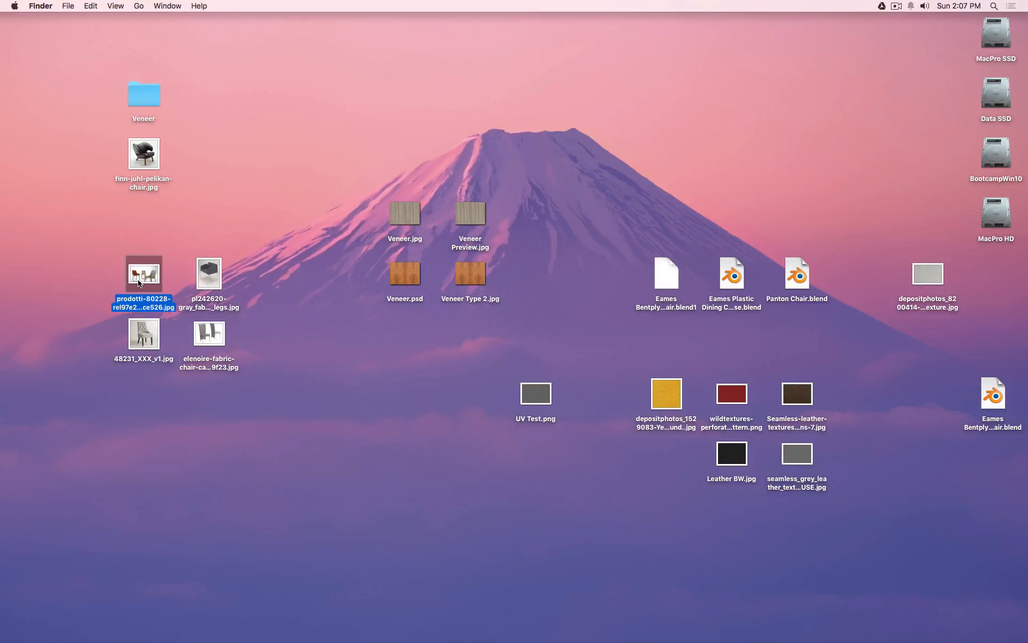
pyautogui.press('space')
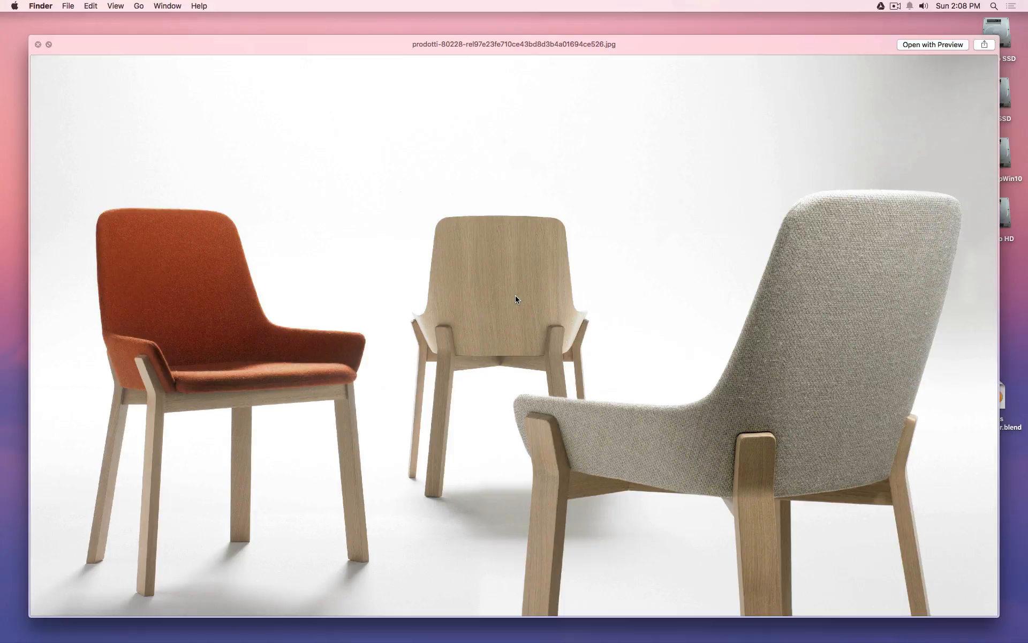
pyautogui.press('space')
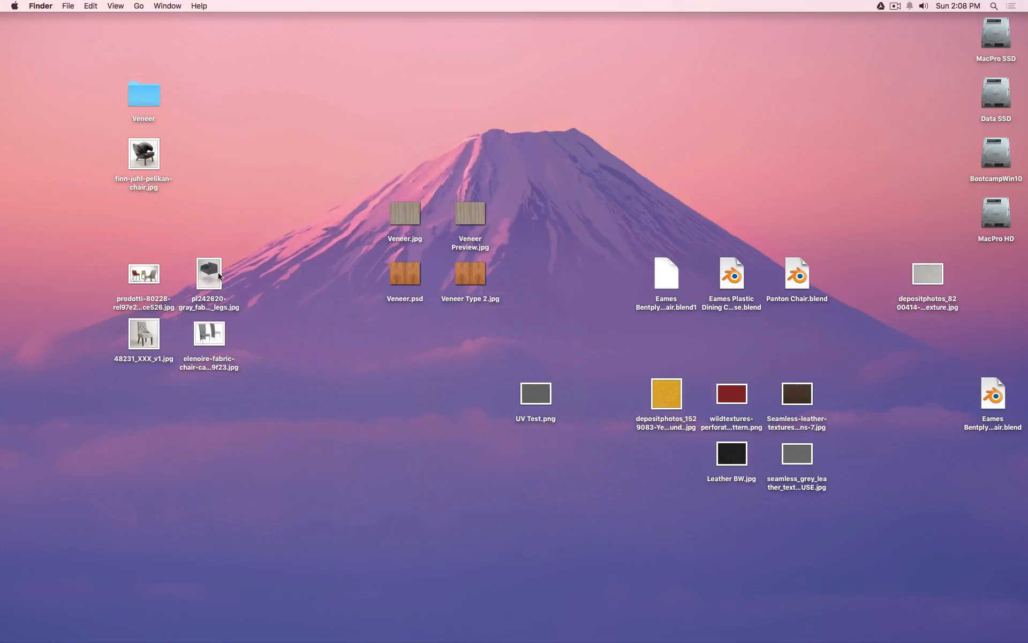
pyautogui.click(209, 274)
pyautogui.press('space')
pyautogui.press('Down')
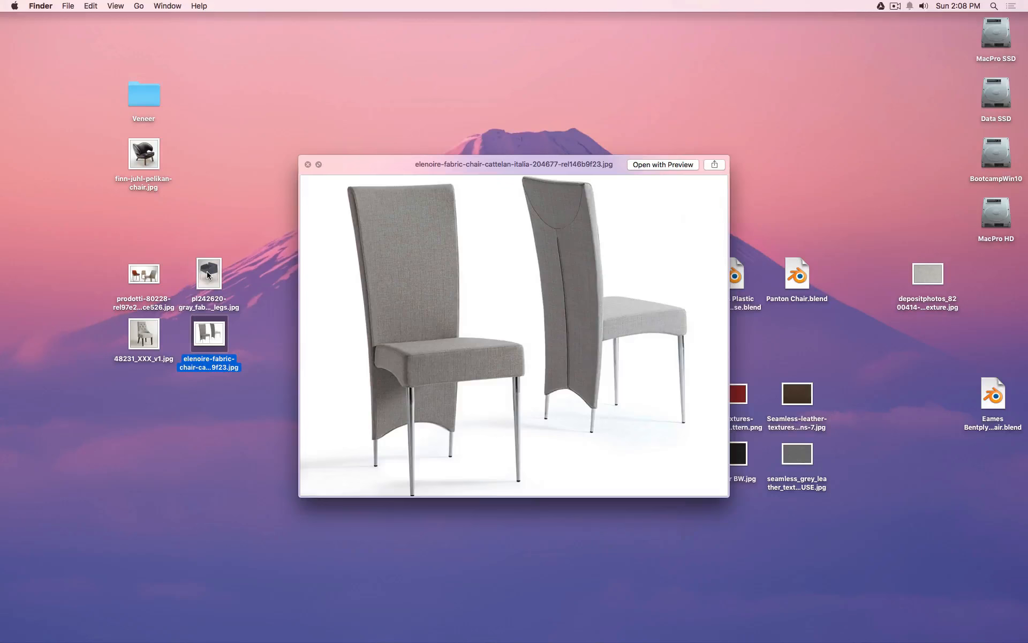
pyautogui.press('Left')
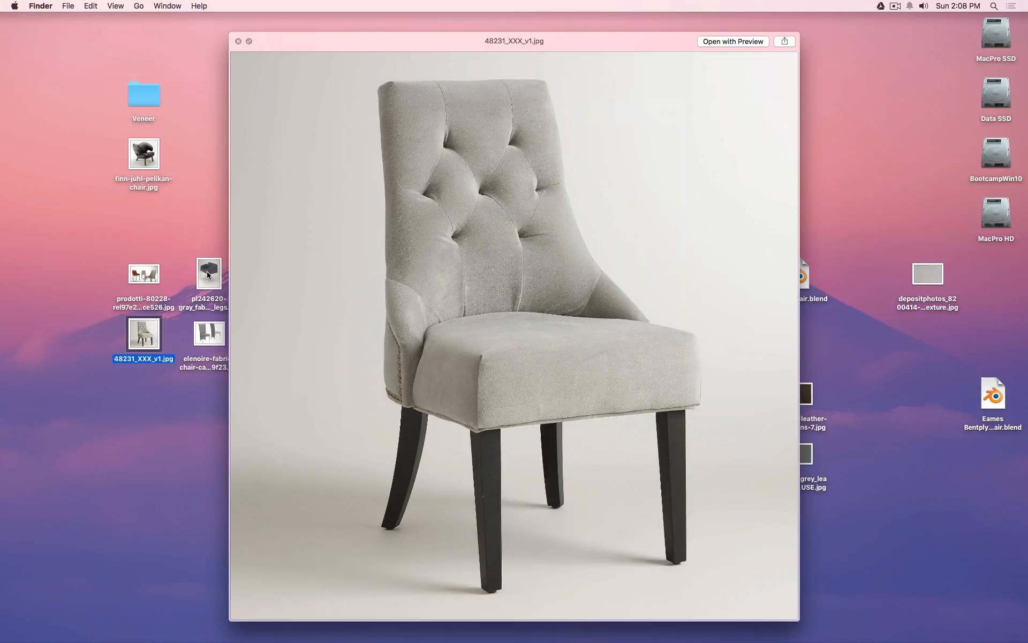
pyautogui.press('Right')
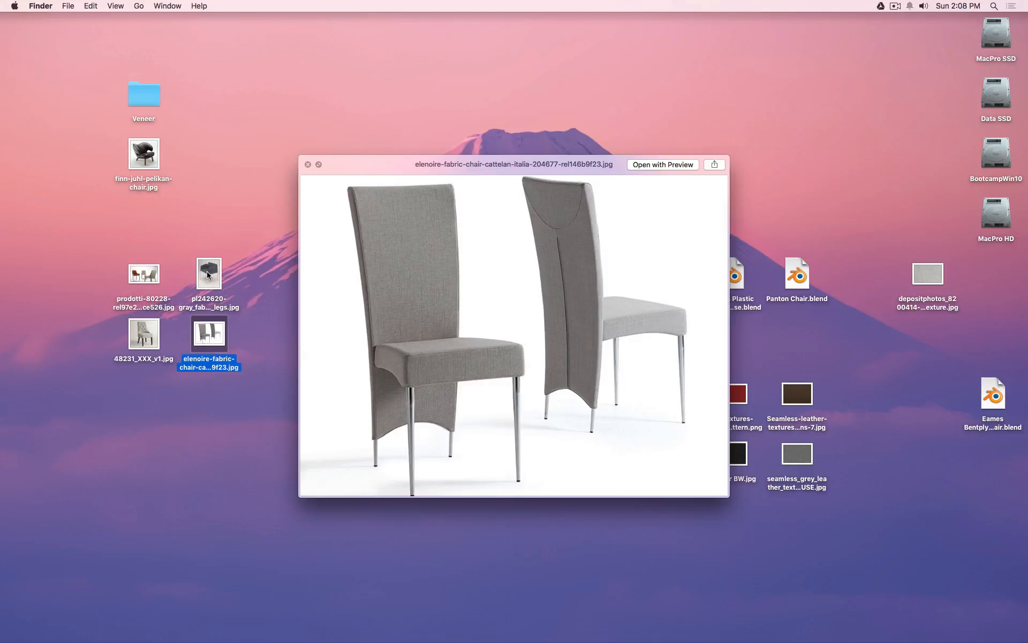
# Re-view the finn-juhl-pelikan and prodotti photos, then bring Chrome's leather texture search forward.
pyautogui.click(149, 155)
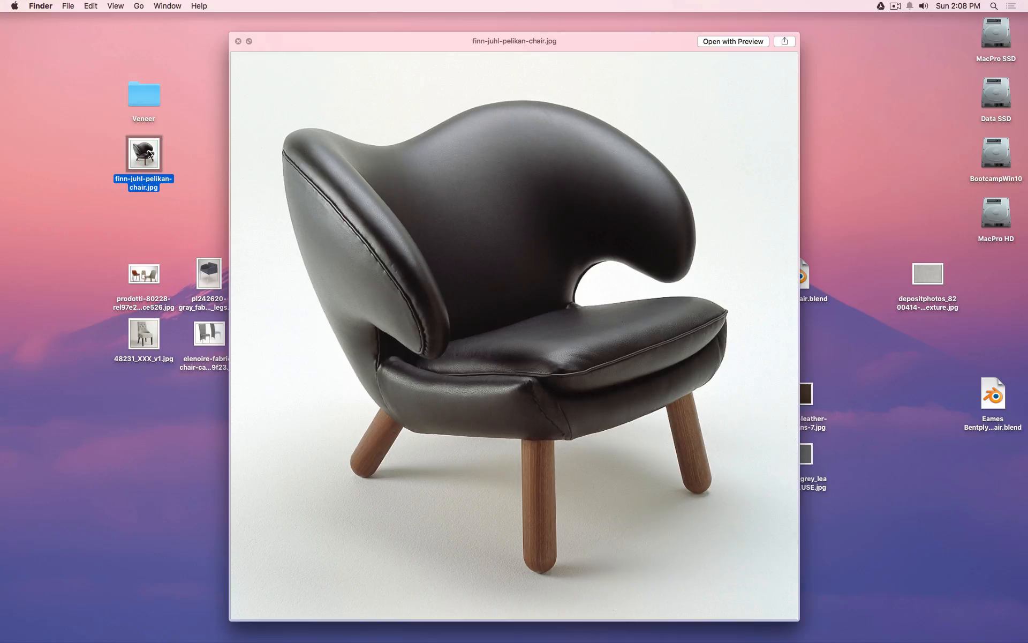
pyautogui.click(144, 279)
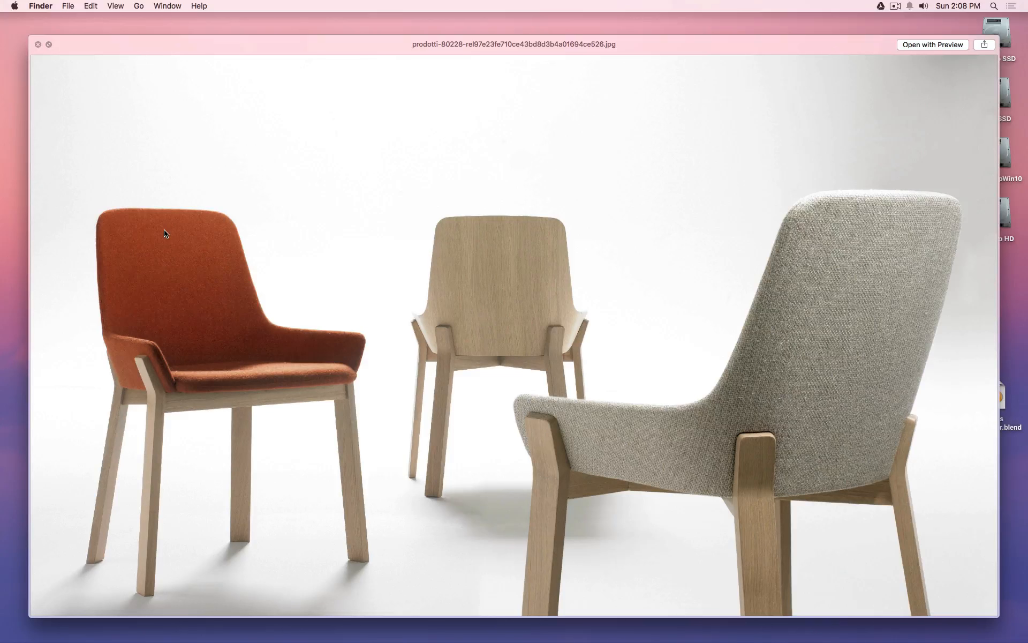
pyautogui.press('space')
pyautogui.moveTo(429, 640)
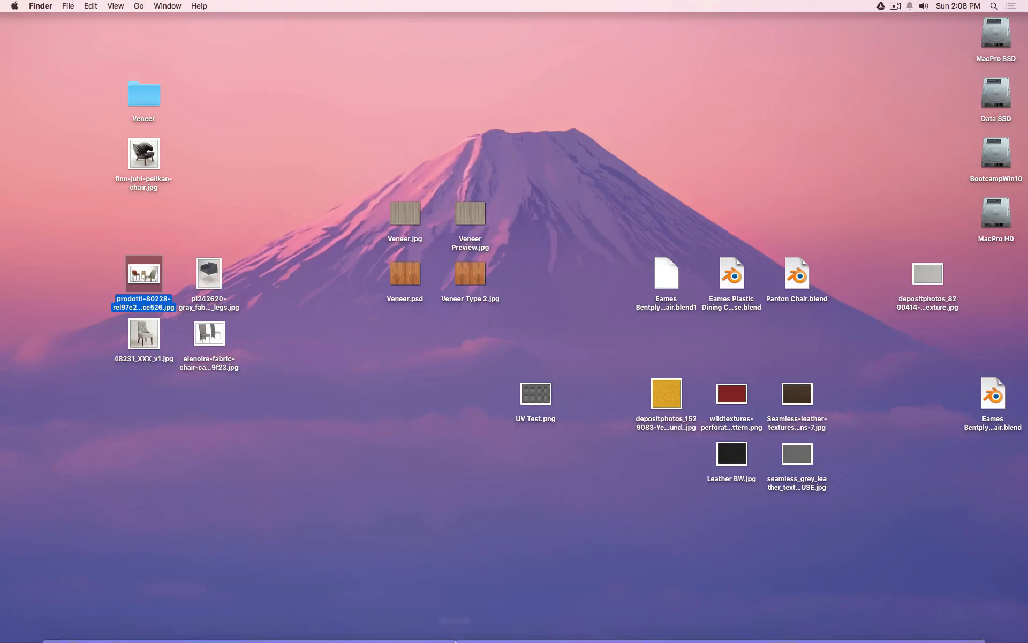
pyautogui.click(165, 615)
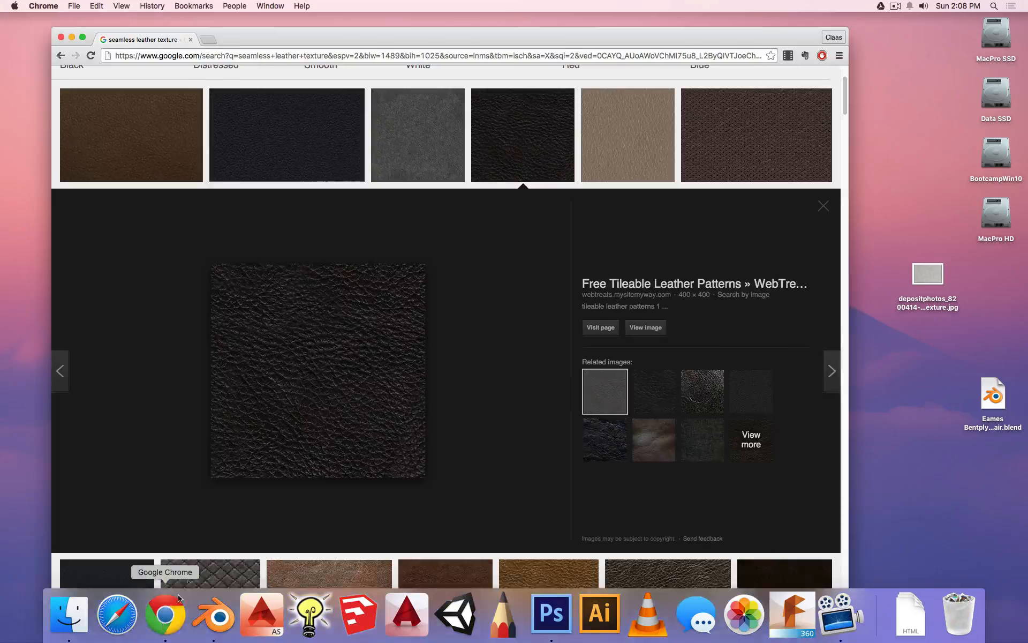
# Change the image search from leather to 'seamless fabric texture'.
pyautogui.scroll(3, 177, 203)
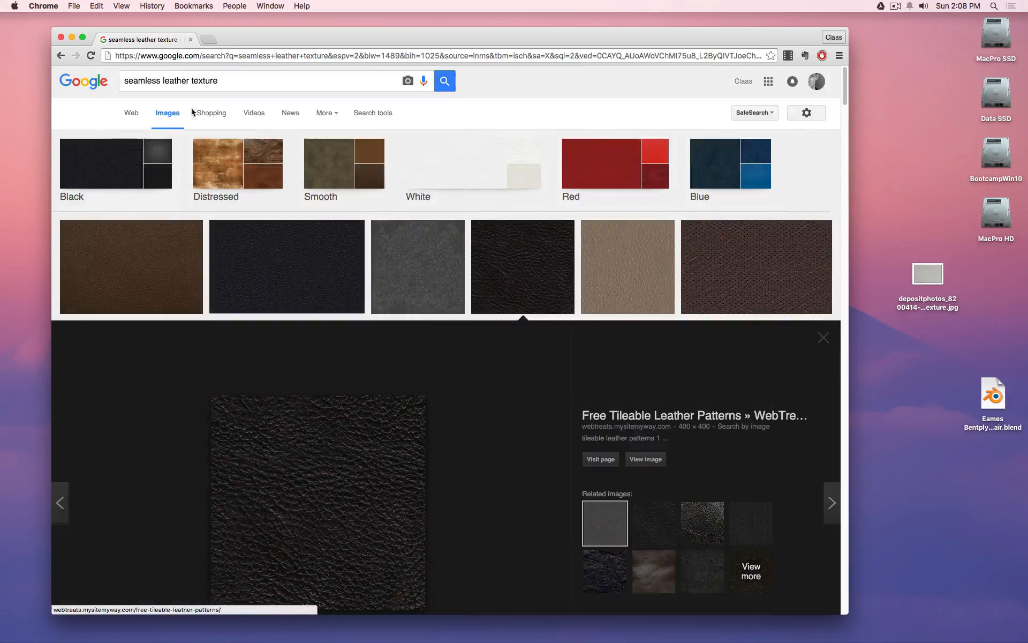
pyautogui.doubleClick(188, 81)
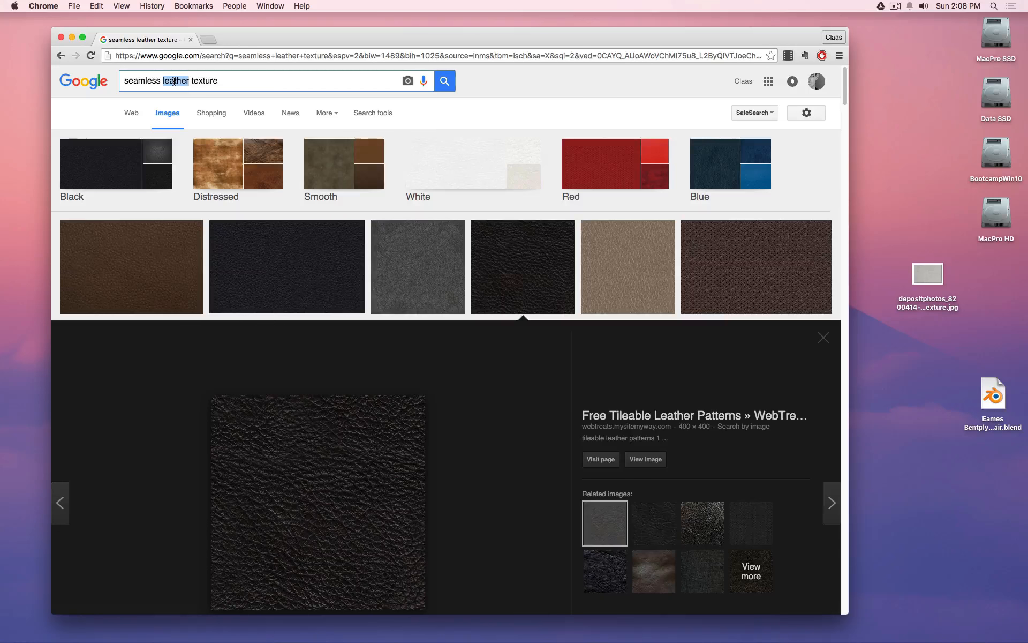
pyautogui.write('fabric')
pyautogui.press('Return')
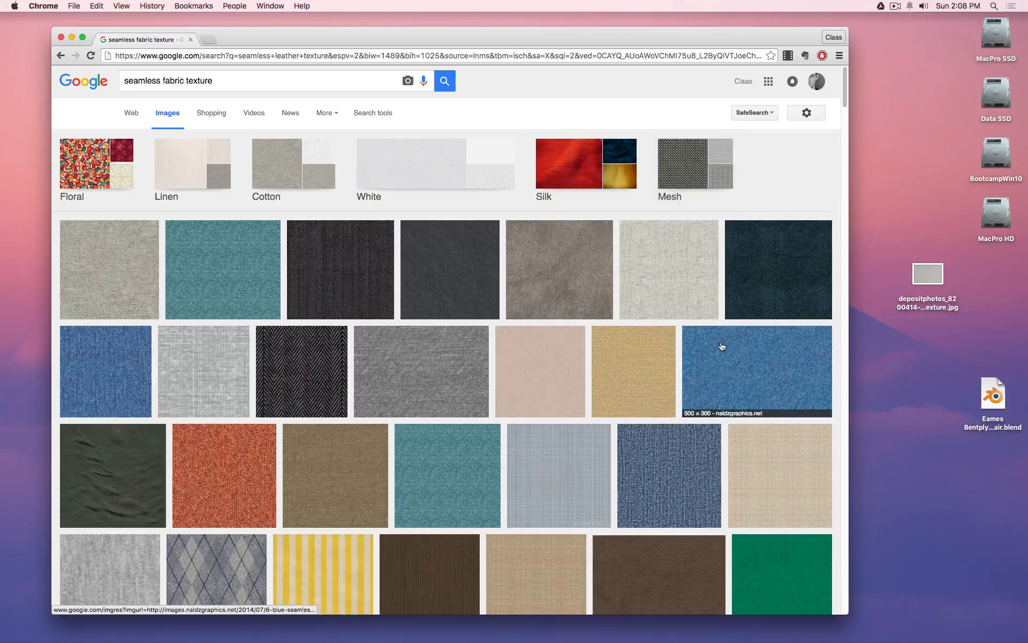
# Preview the grey, denim and white coarse fabric results and open the white one full-size in a new tab.
pyautogui.scroll(-3, 722, 347)
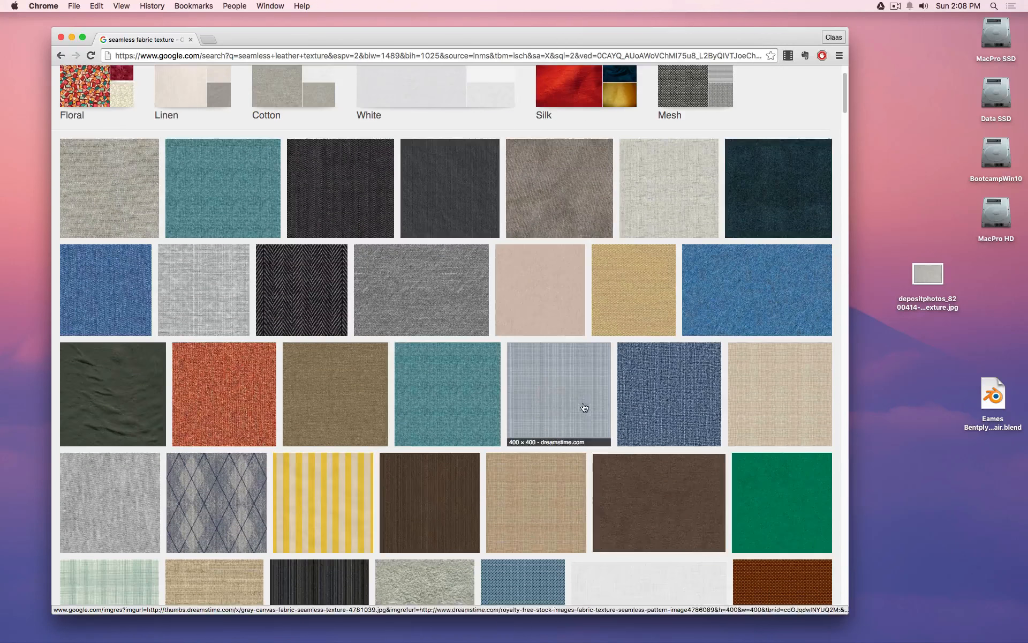
pyautogui.click(581, 394)
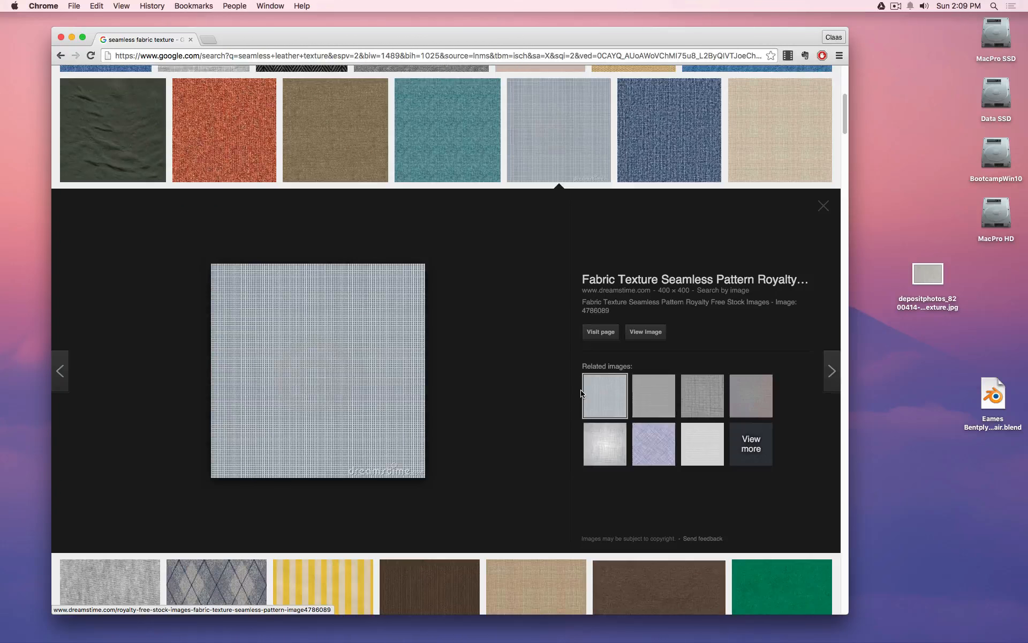
pyautogui.scroll(3, 489, 397)
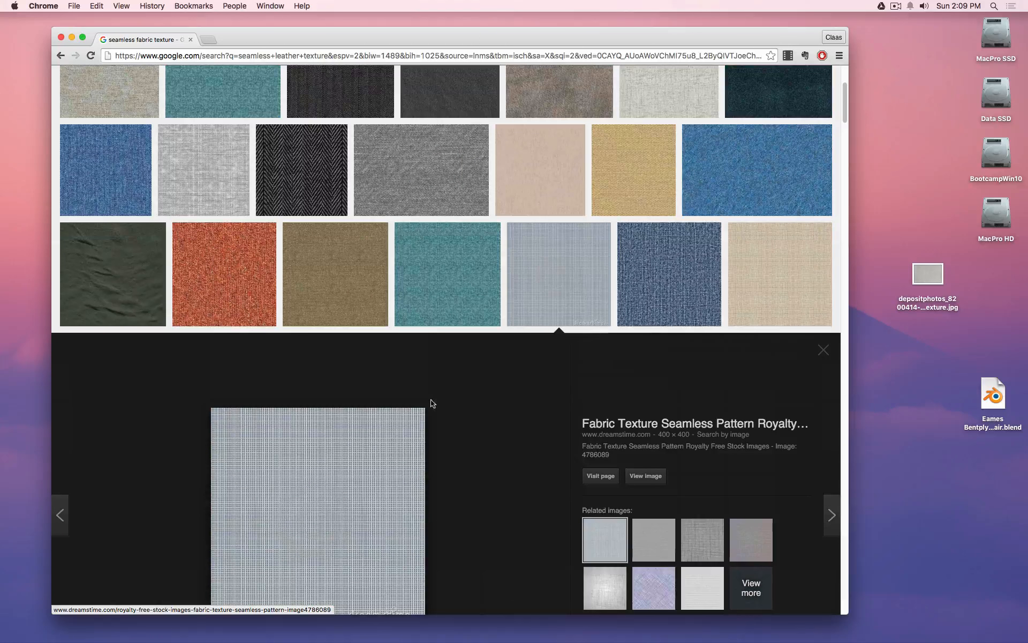
pyautogui.click(110, 190)
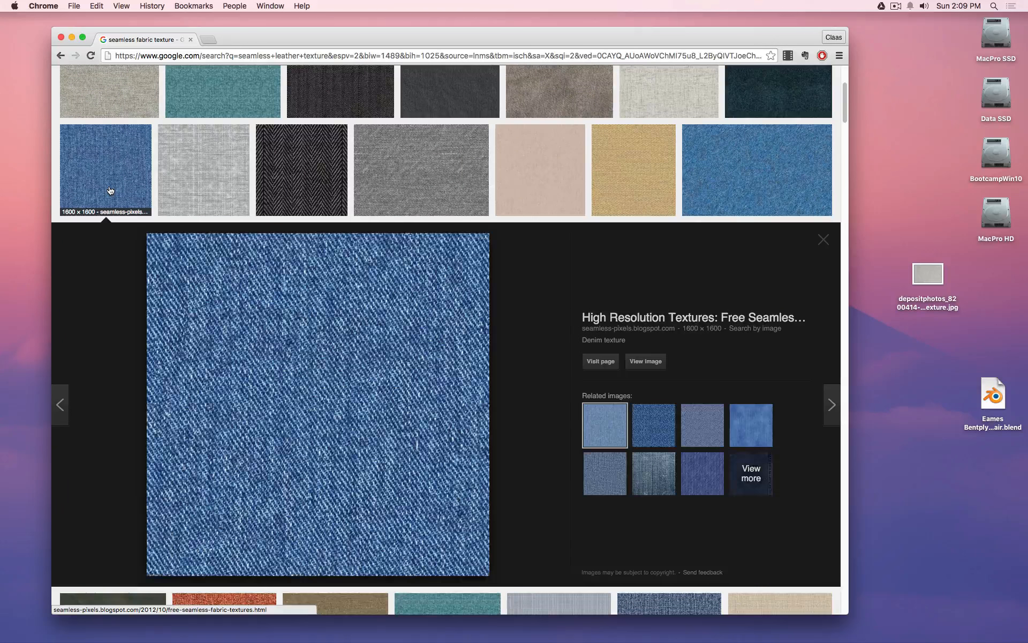
pyautogui.click(172, 168)
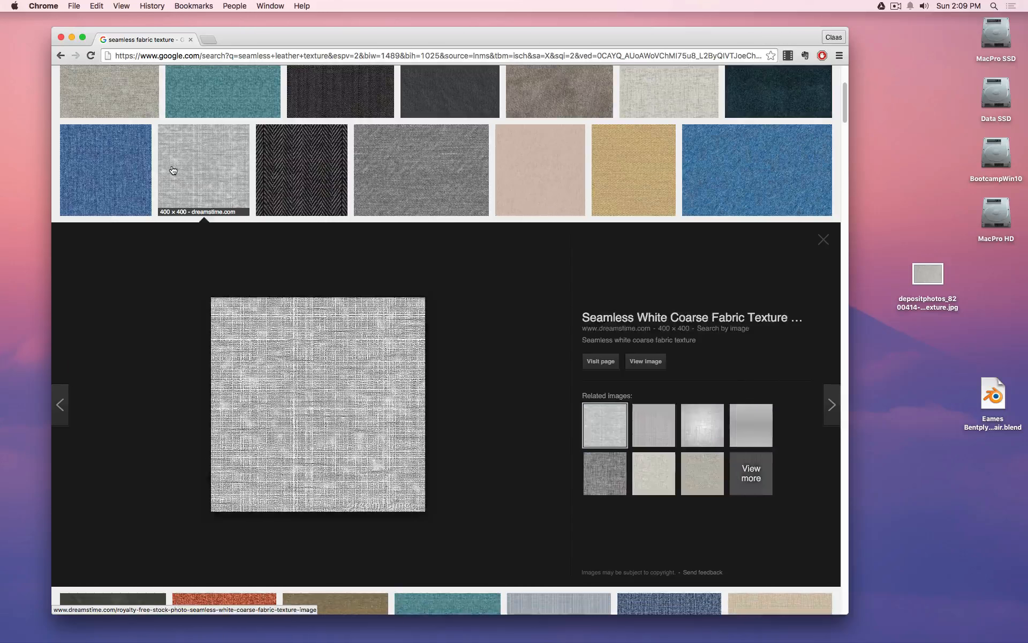
pyautogui.rightClick(646, 361)
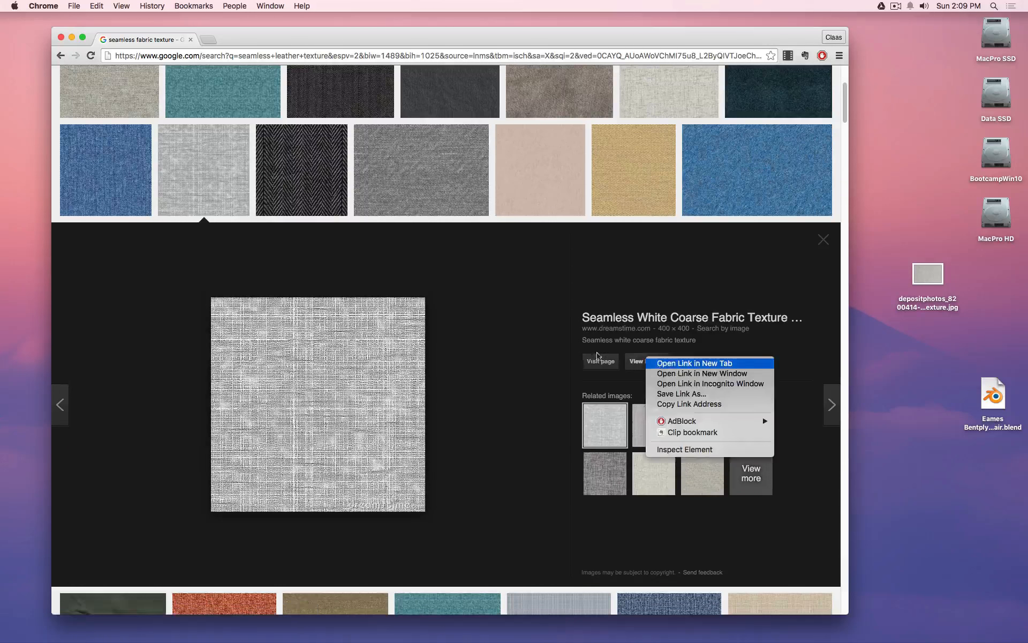
pyautogui.click(664, 363)
# Preview the grey seamless fabric, then enlarge the beige old-fabric texture.
pyautogui.scroll(3, 439, 328)
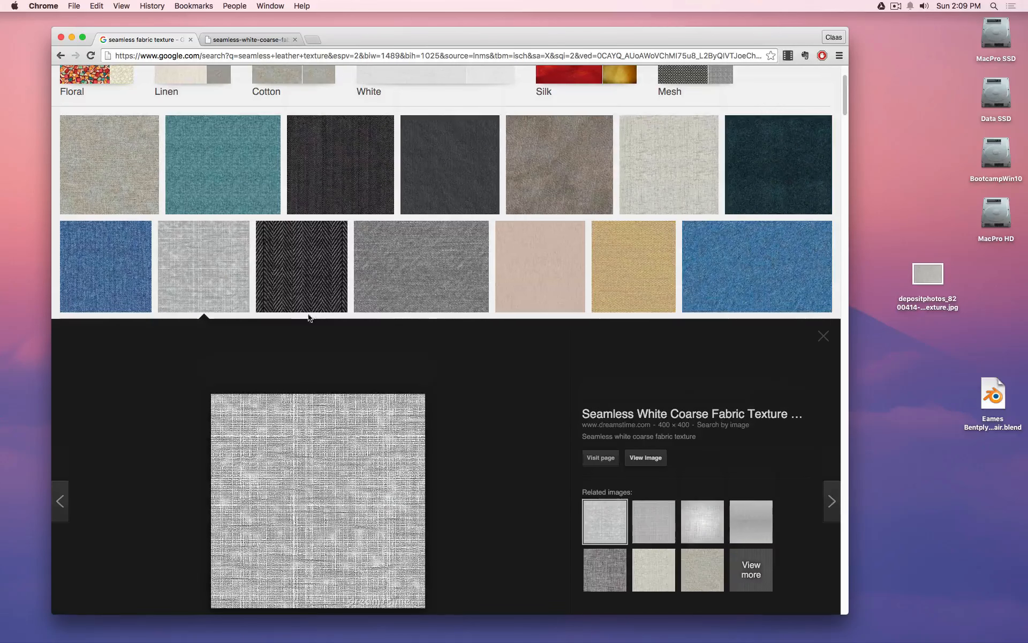
pyautogui.click(435, 312)
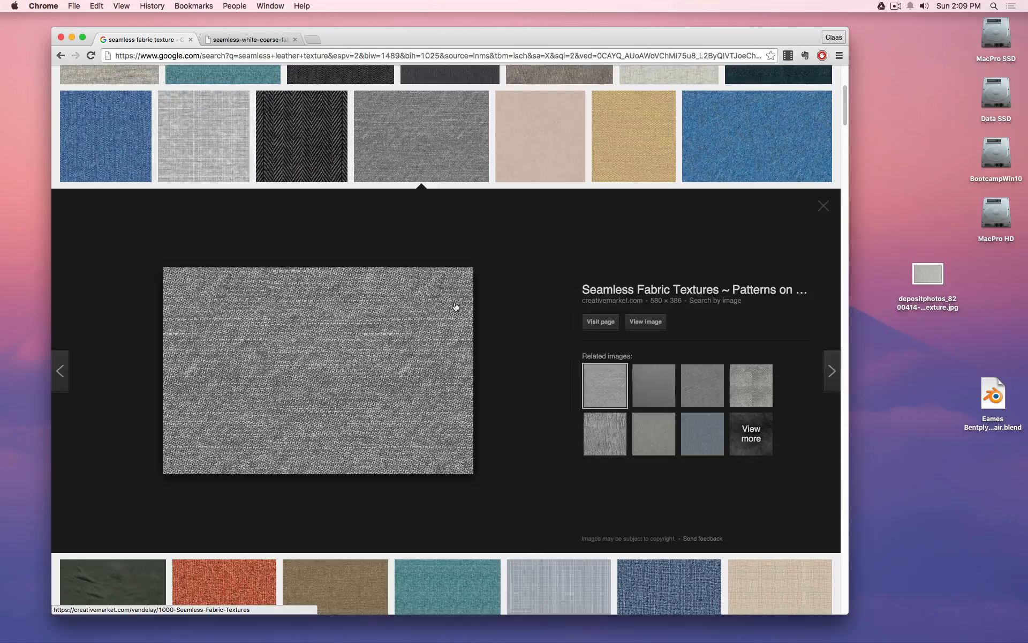
pyautogui.scroll(5, 456, 307)
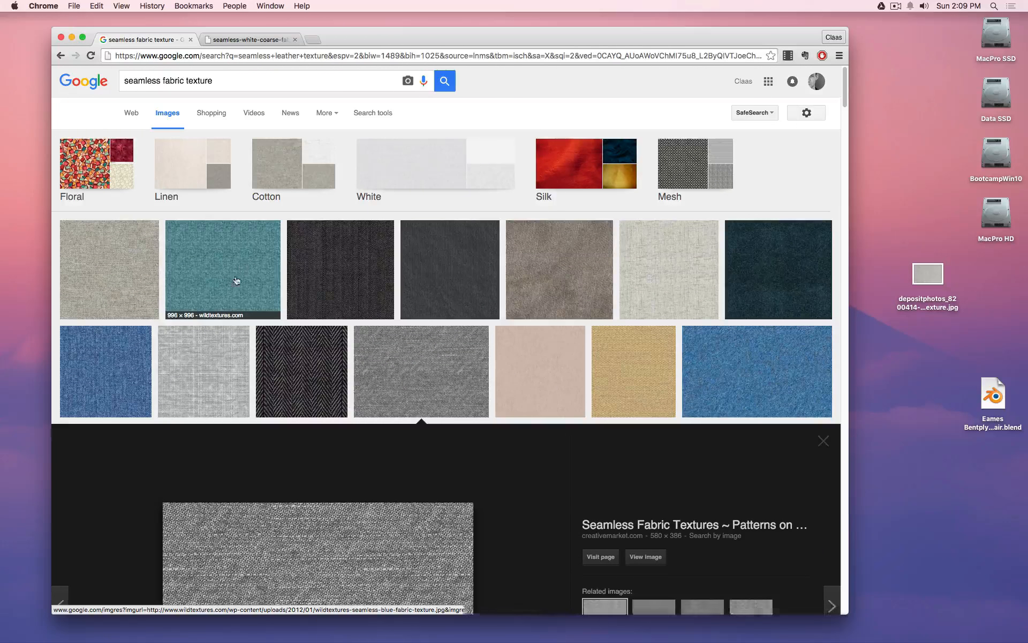
pyautogui.click(156, 280)
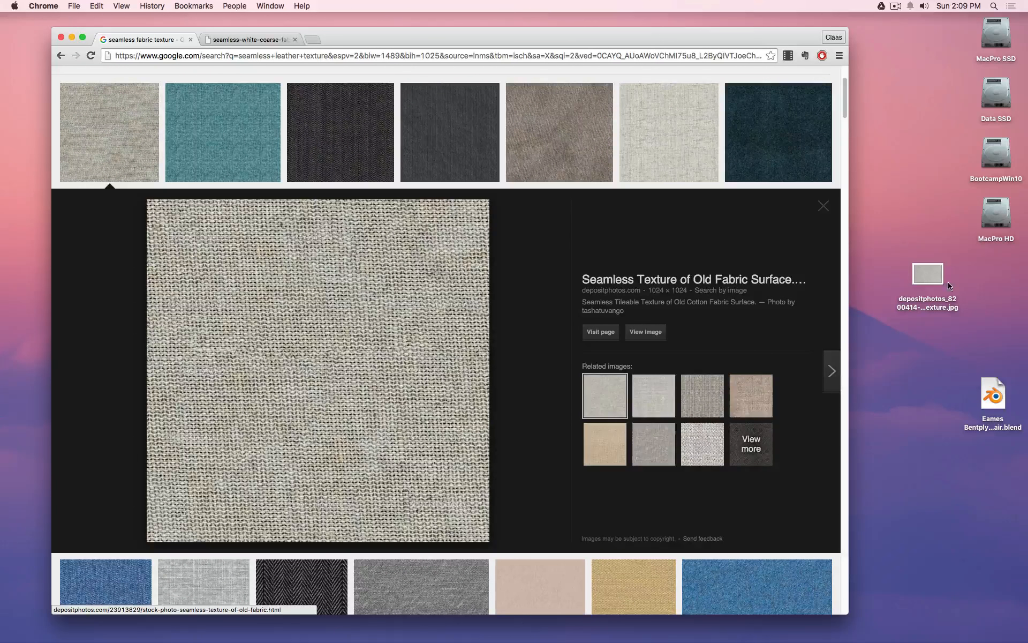
# Save the white coarse fabric image to the desktop.
pyautogui.click(263, 44)
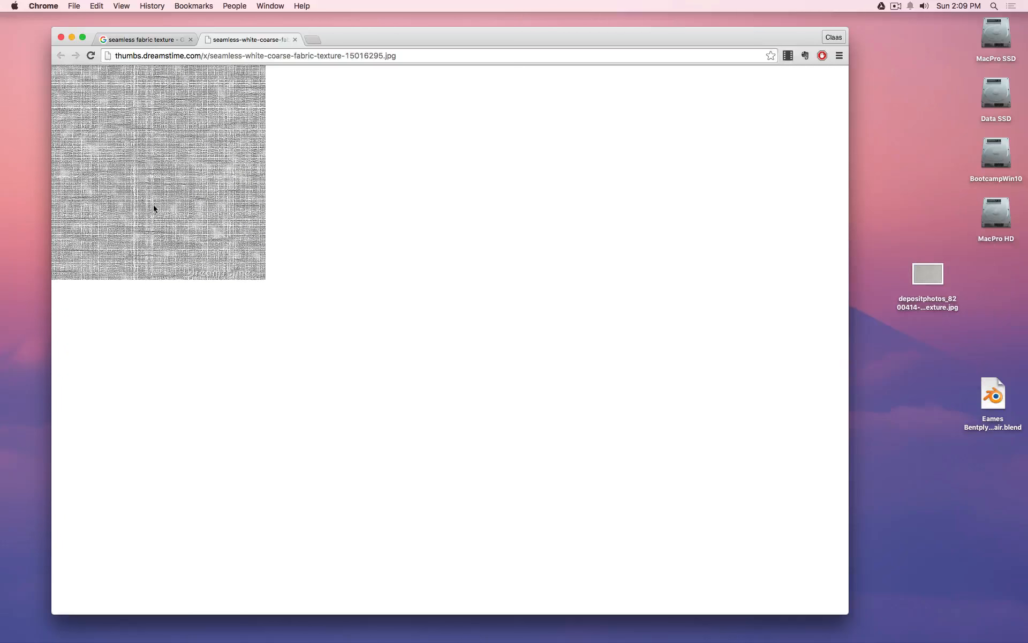
pyautogui.moveTo(154, 209); pyautogui.dragTo(946, 328)
pyautogui.click(153, 42)
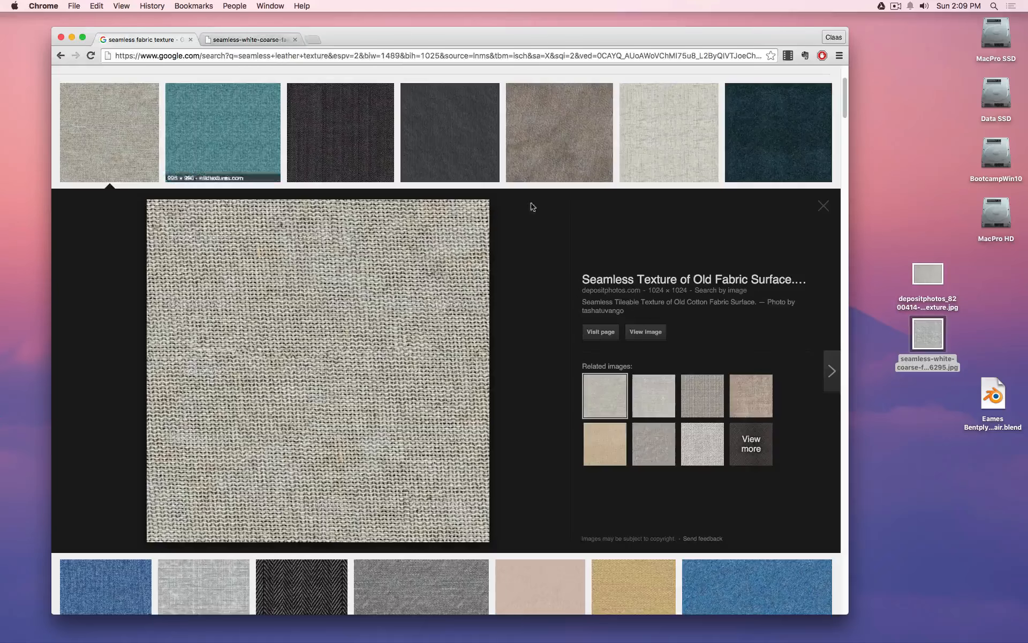
# Save the dark herringbone fabric image to the desktop as tileable-fabric-textures-8.jpg, then minimize Chrome.
pyautogui.scroll(-10, 728, 277)
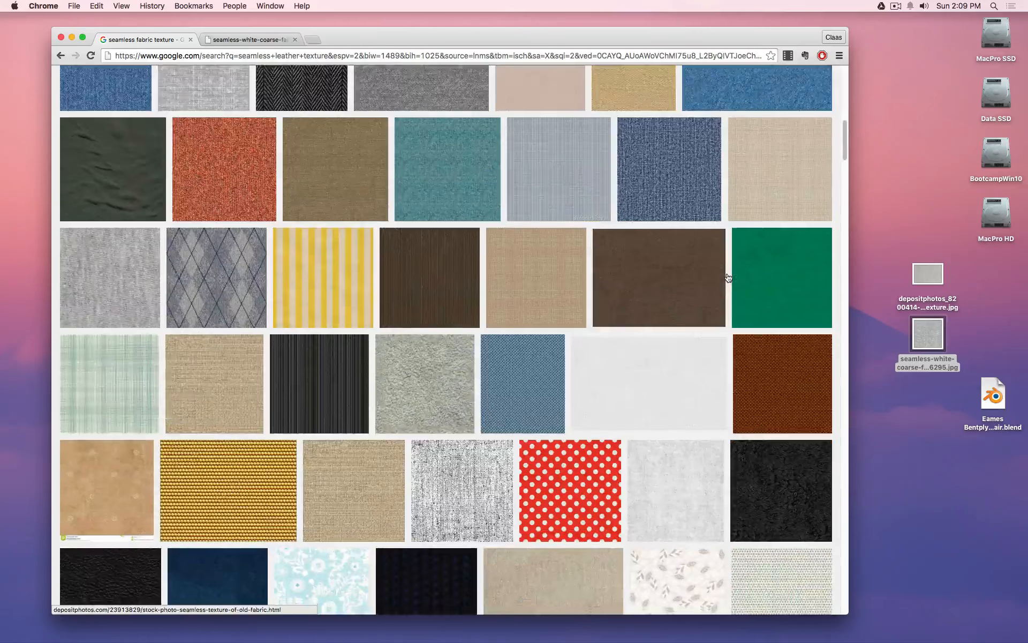
pyautogui.scroll(-10, 728, 277)
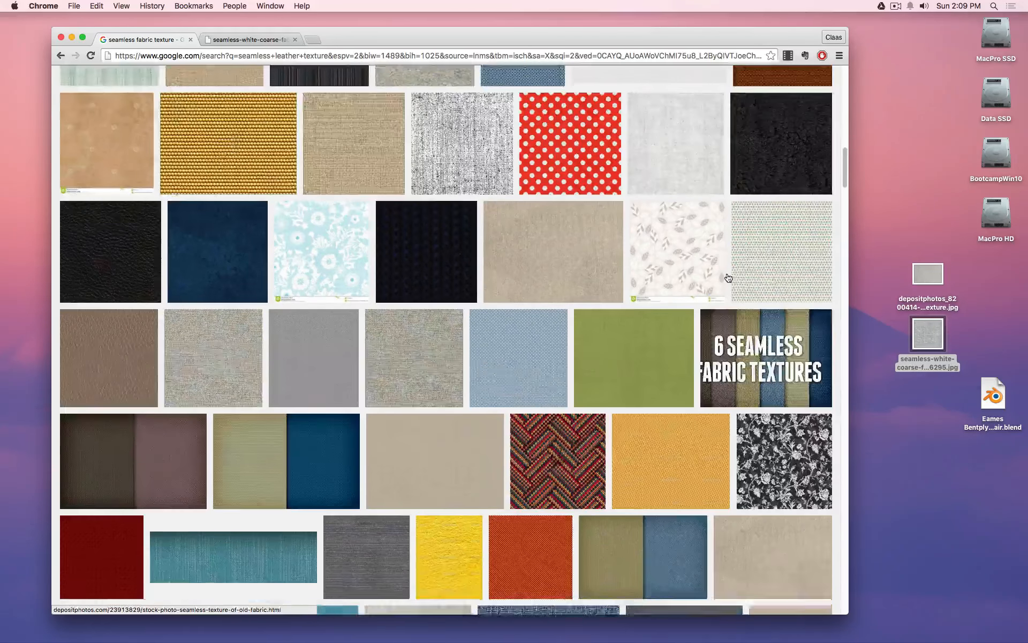
pyautogui.scroll(-8, 729, 277)
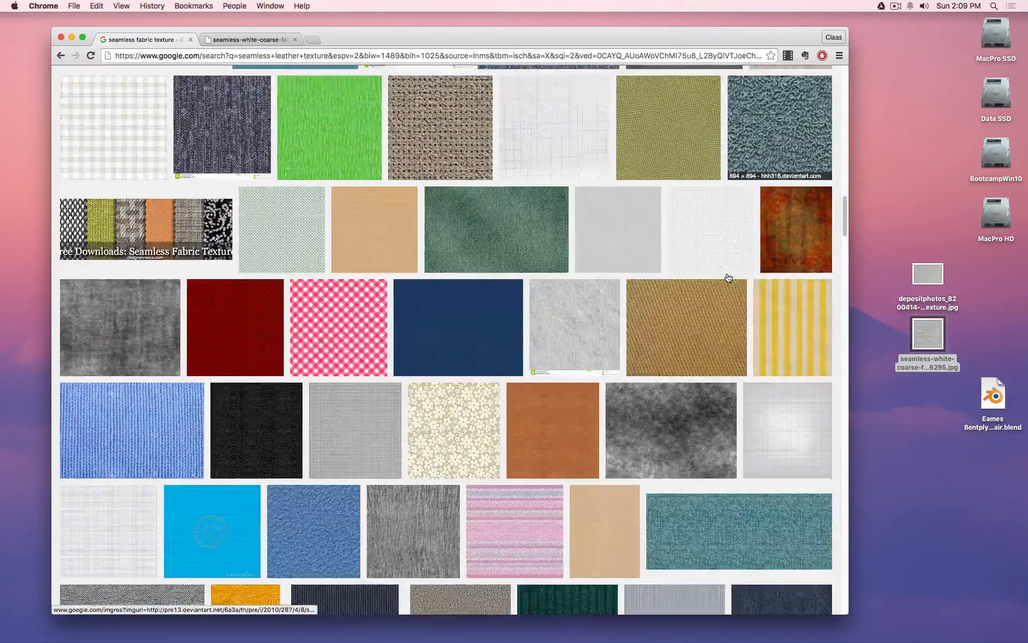
pyautogui.scroll(-3, 729, 277)
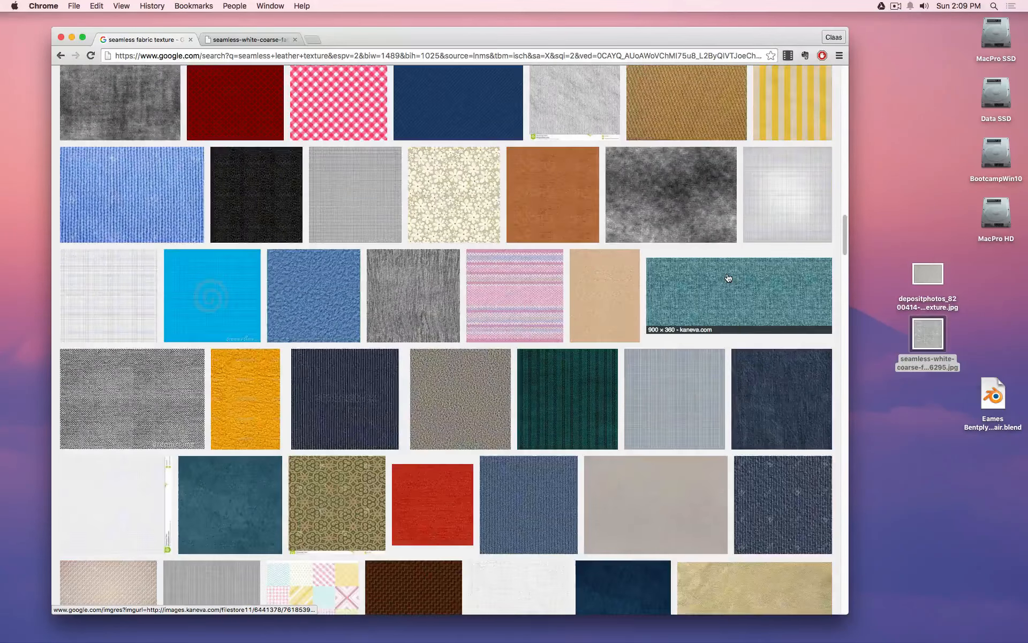
pyautogui.scroll(-4, 728, 277)
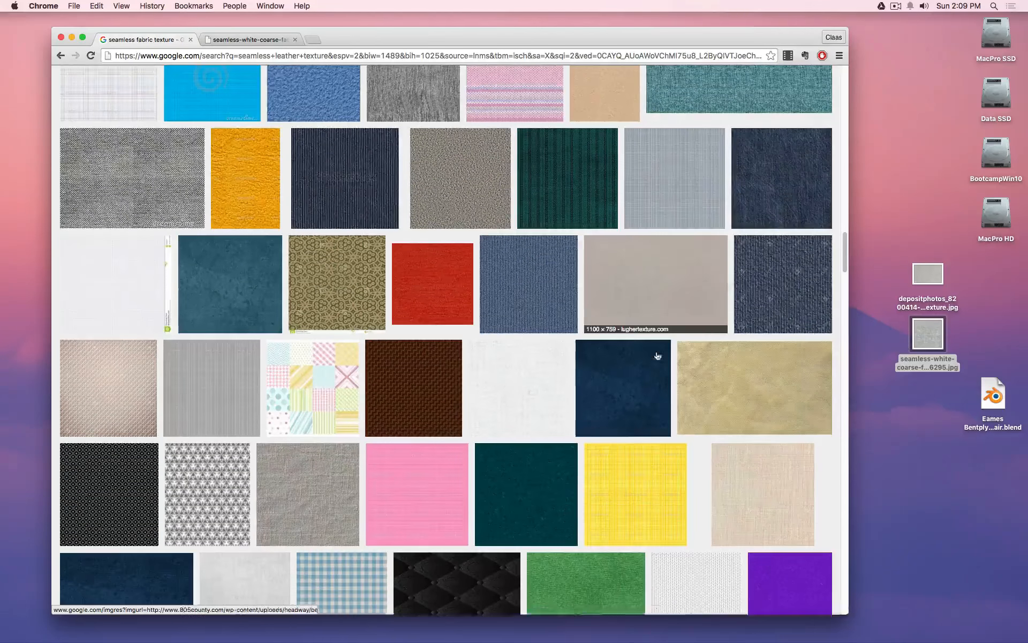
pyautogui.scroll(-12, 619, 452)
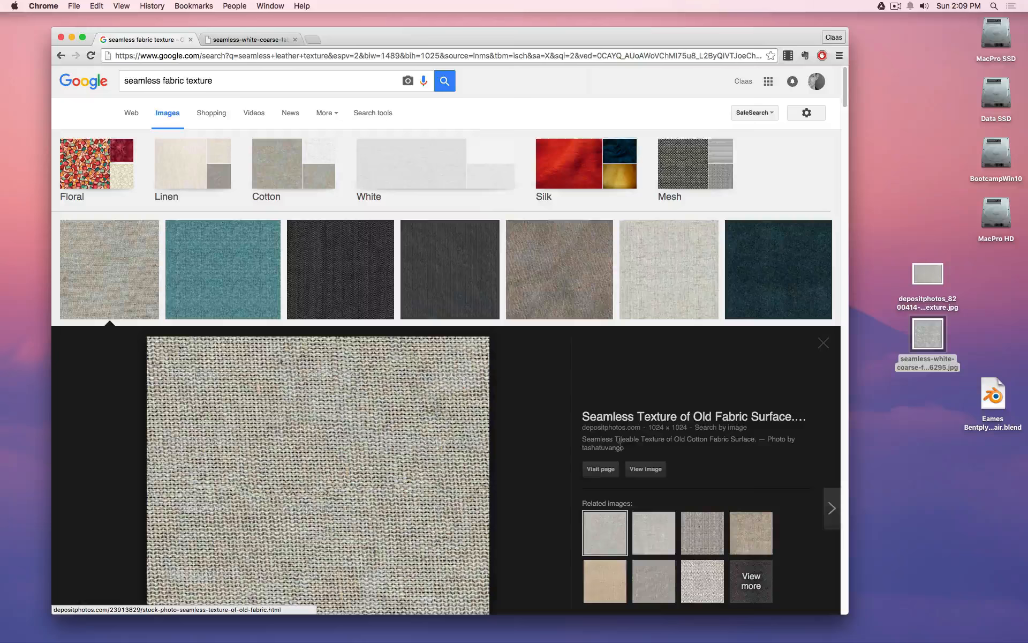
pyautogui.scroll(-9, 341, 314)
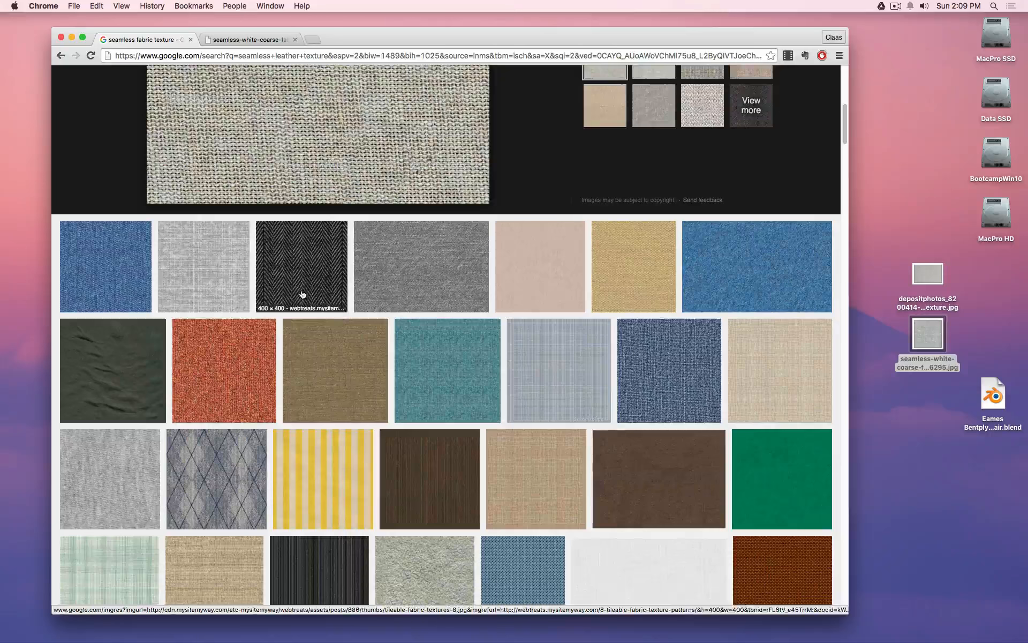
pyautogui.click(303, 294)
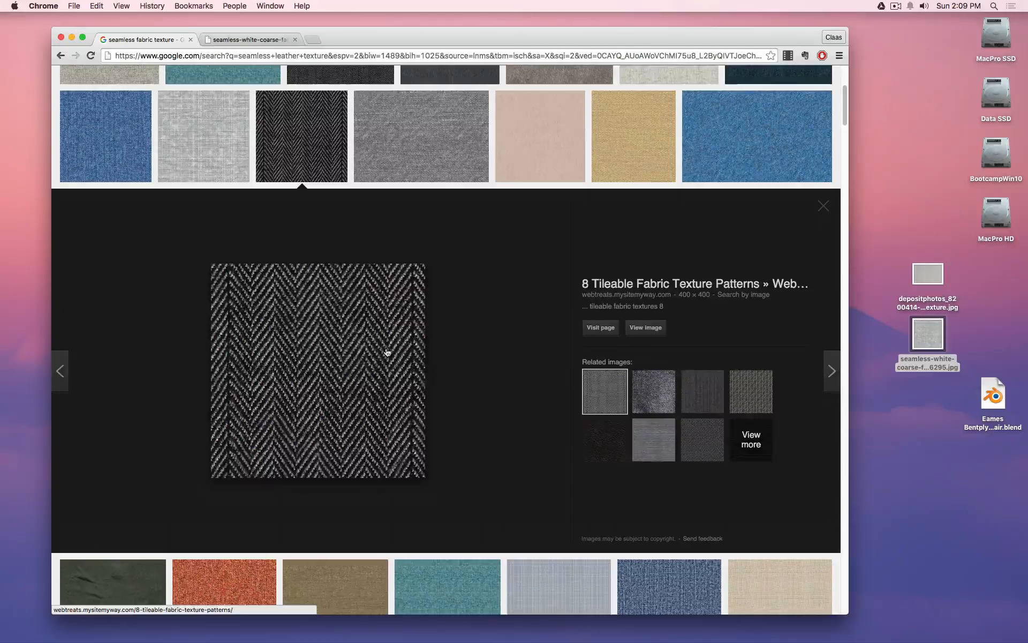
pyautogui.click(646, 327)
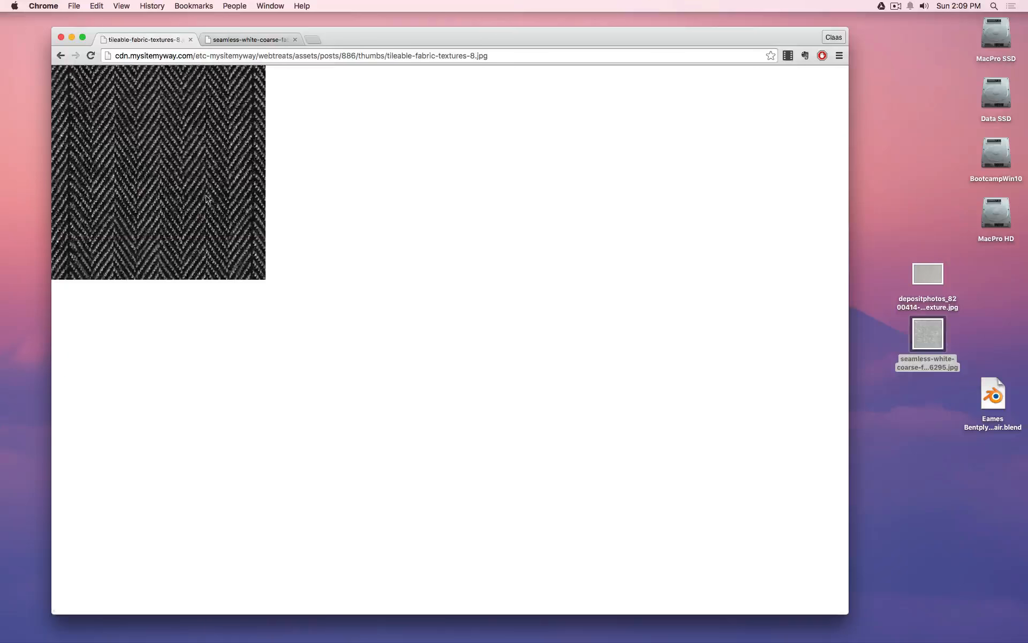
pyautogui.moveTo(207, 199); pyautogui.dragTo(918, 417)
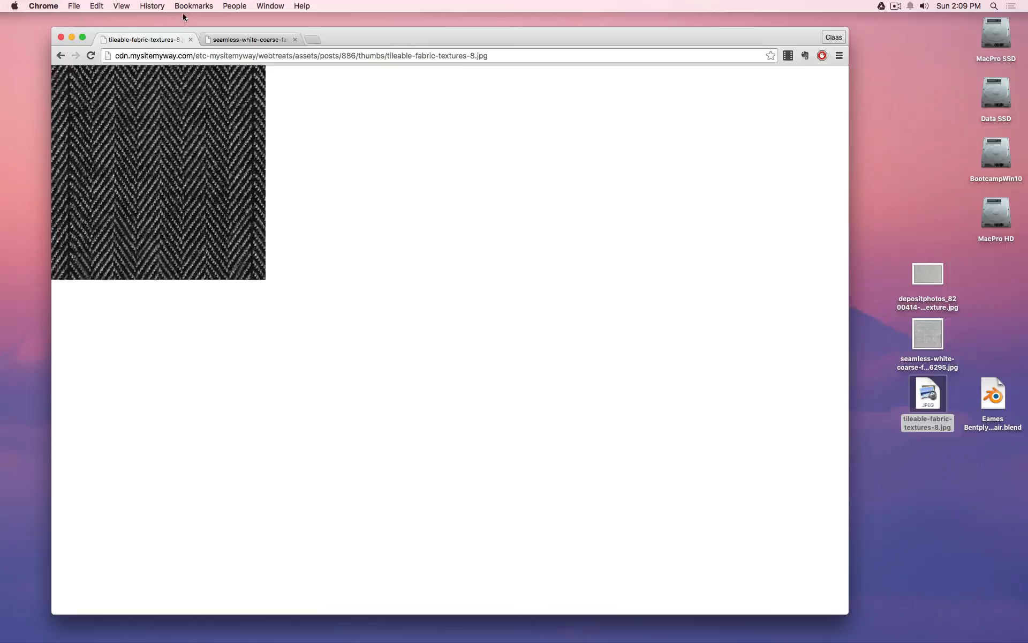
pyautogui.click(264, 41)
pyautogui.click(71, 37)
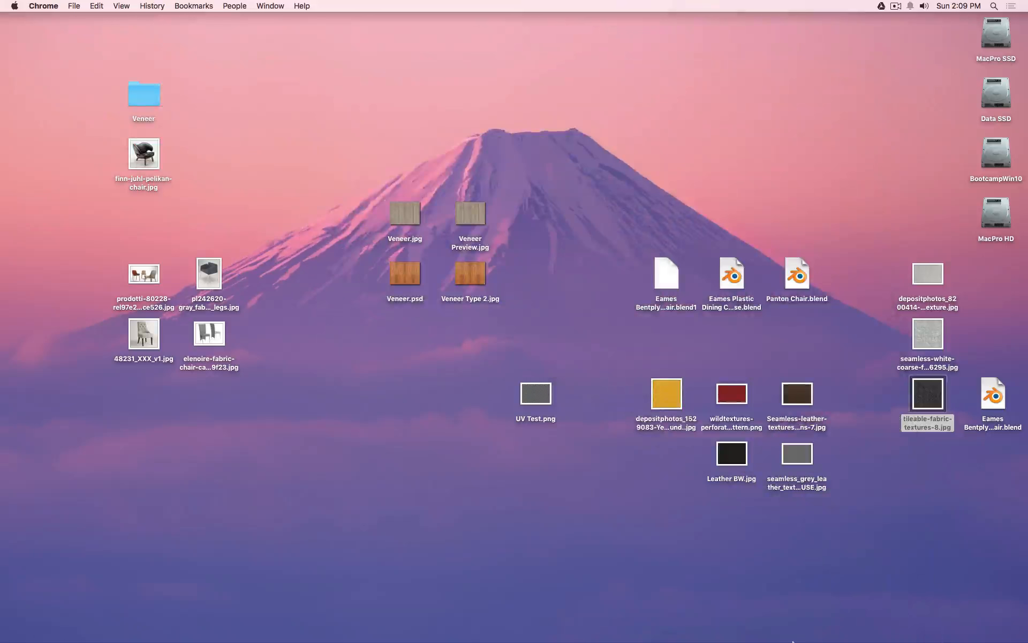
# Give the Leather material a fake user and unlink it from backrest Plane.006.
pyautogui.moveTo(793, 638)
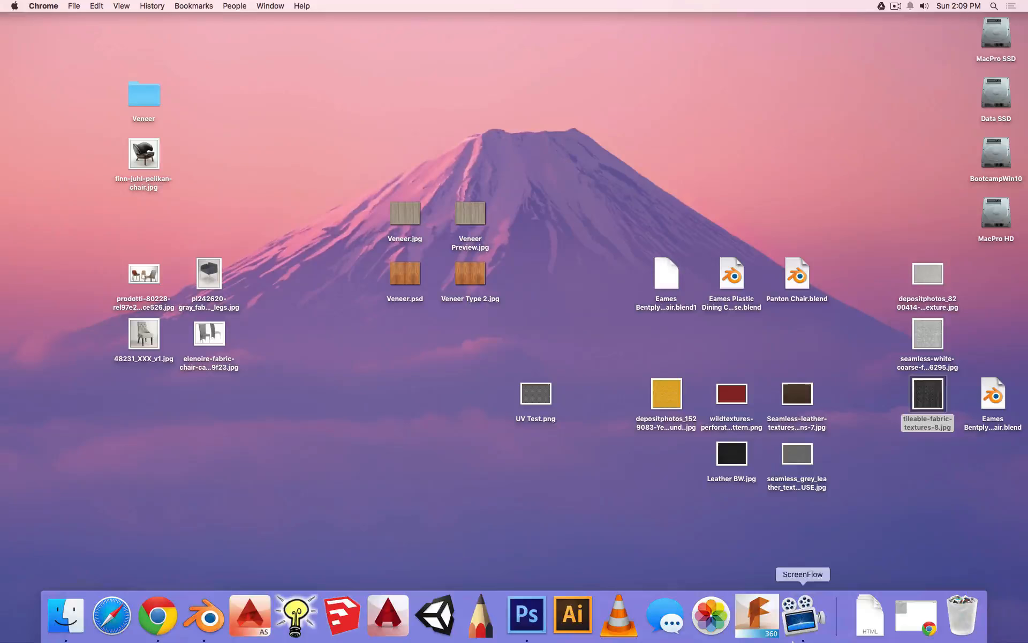
pyautogui.click(206, 620)
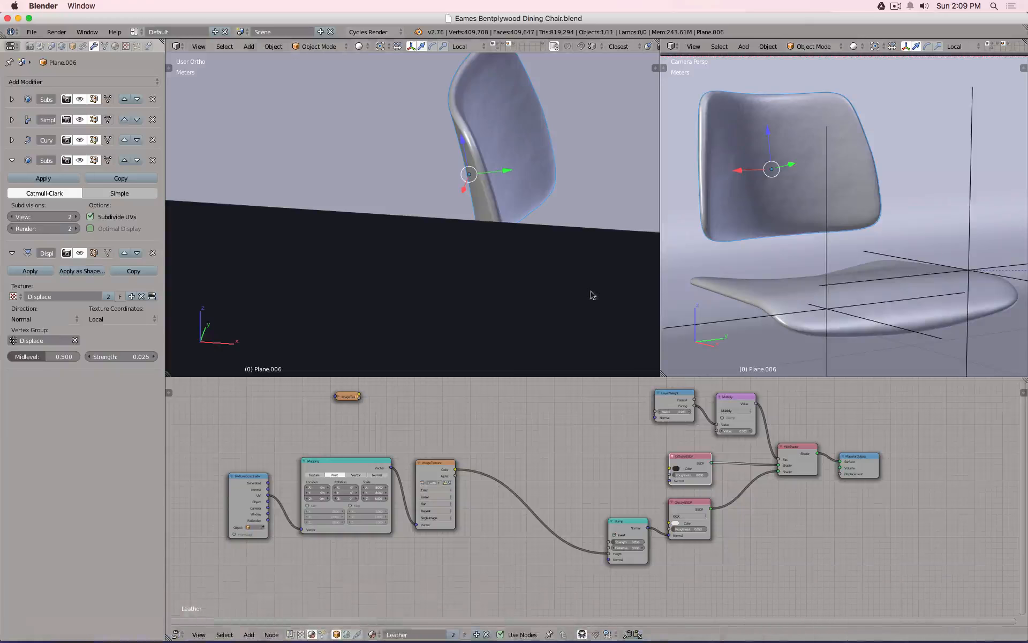
pyautogui.click(115, 47)
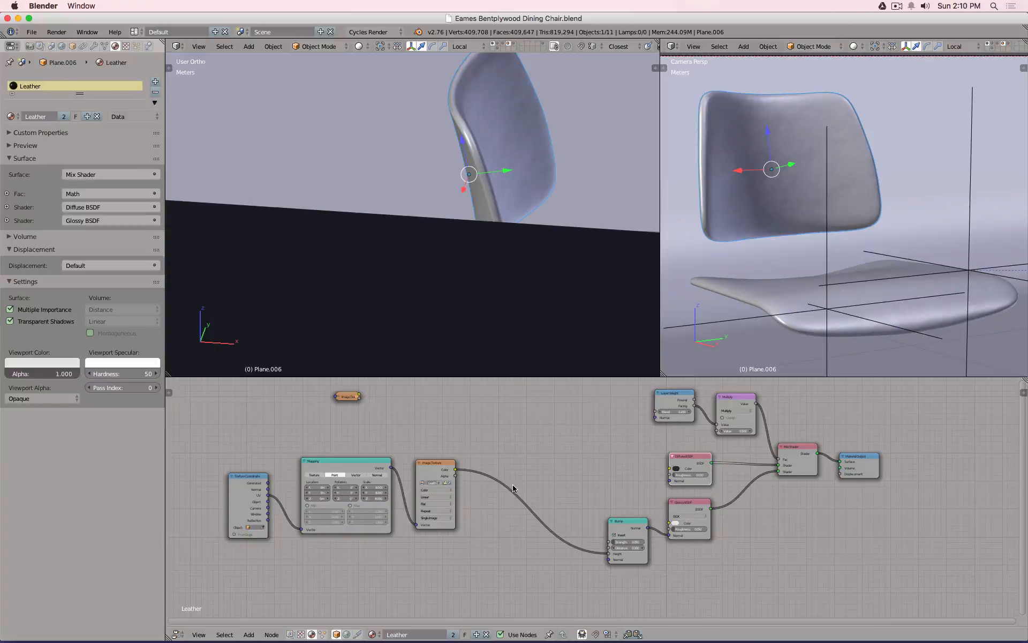
pyautogui.click(465, 635)
pyautogui.click(486, 634)
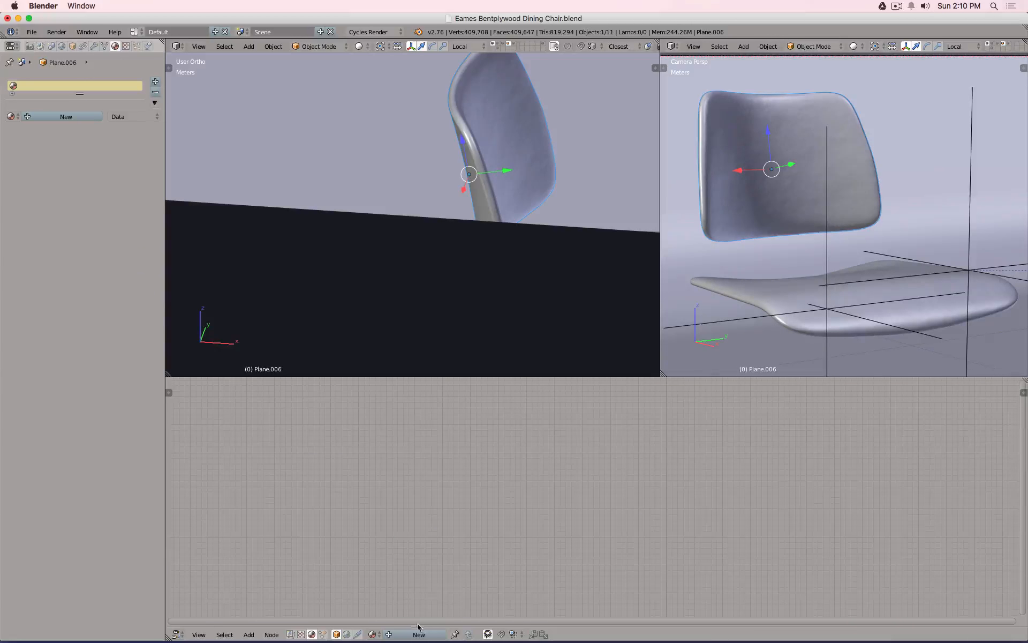
# Unlink the Leather material from the seat.
pyautogui.rightClick(760, 281)
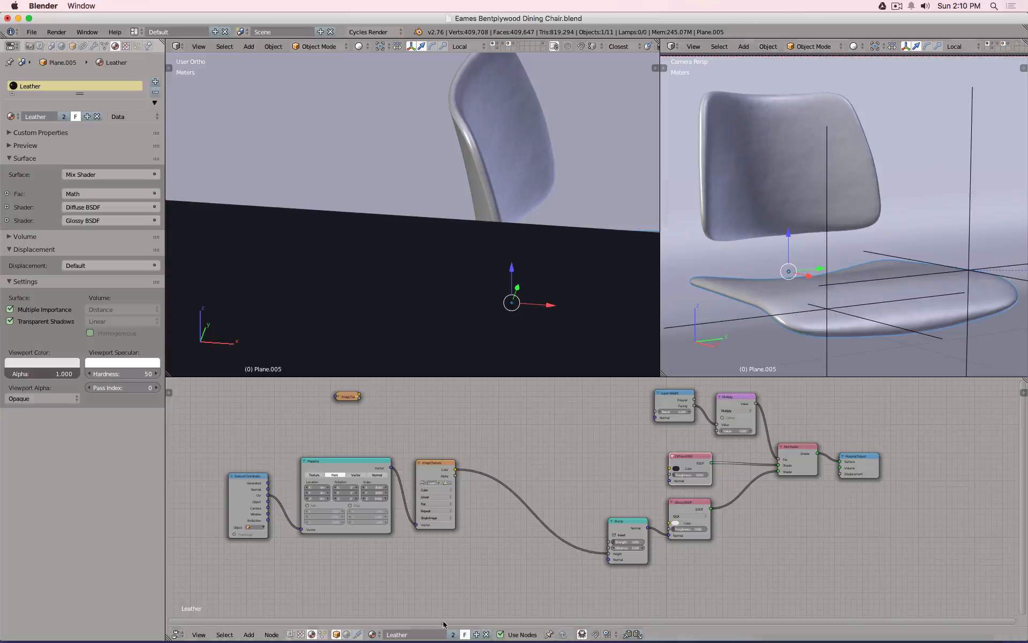
pyautogui.click(485, 634)
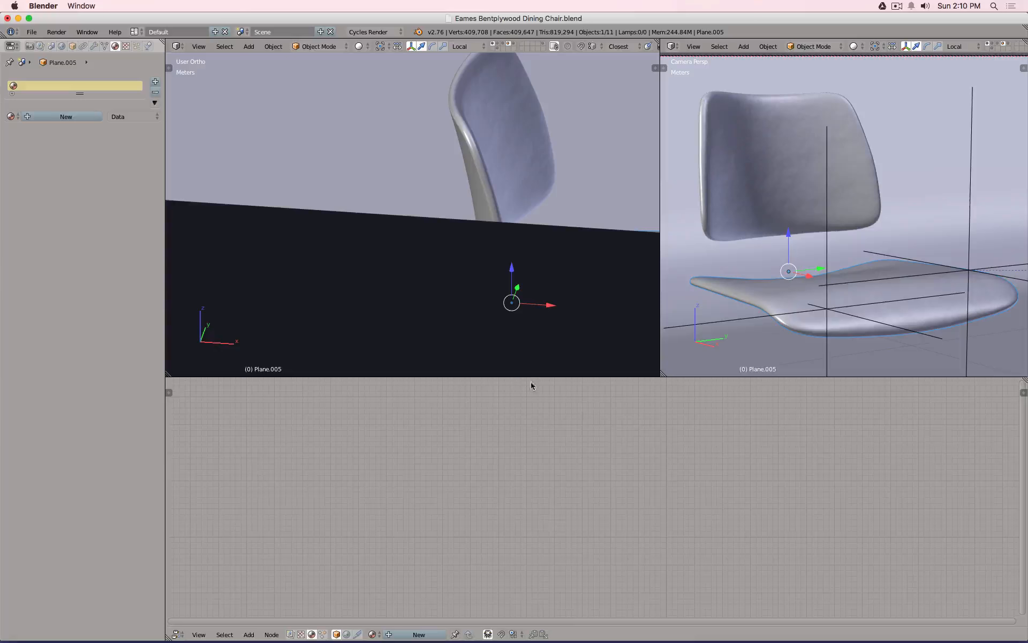
pyautogui.click(12, 116)
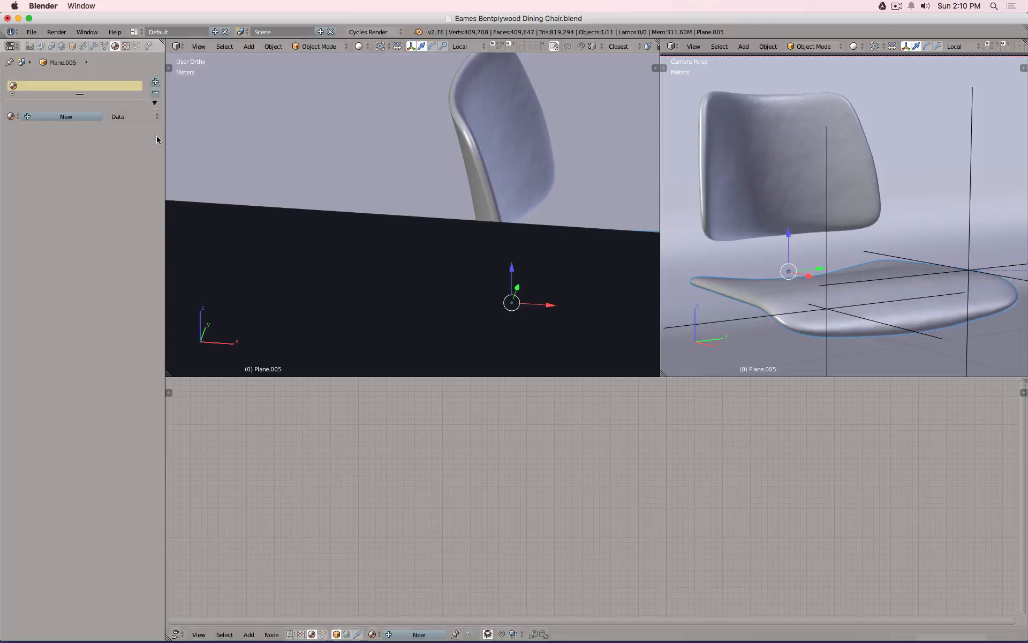
# Hide the seat's Subsurf and Displace and the back's Subsurf in the viewport, then give the seat a new material.
pyautogui.click(94, 46)
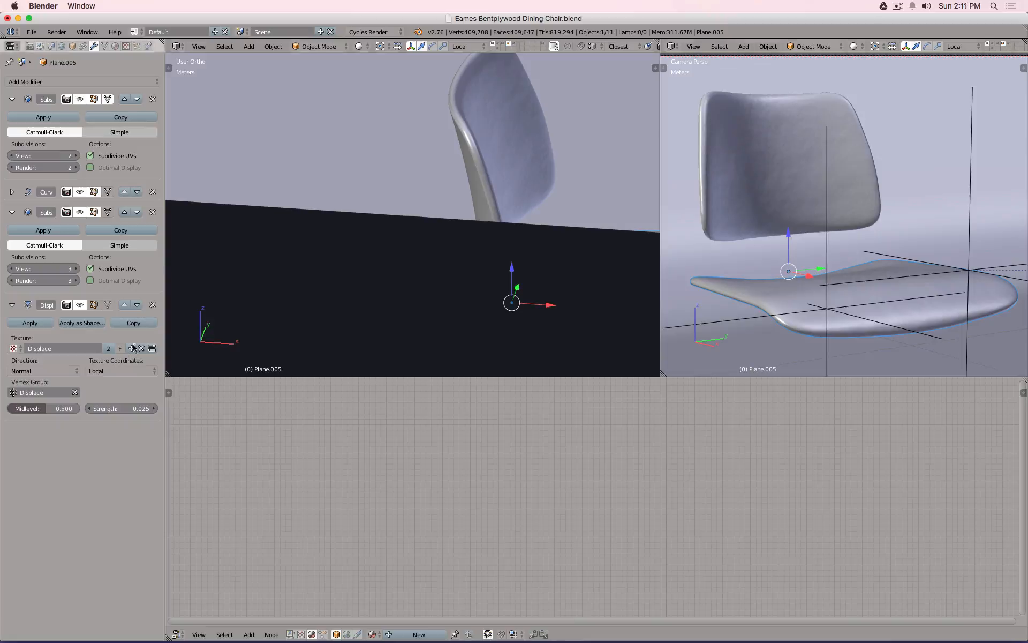
pyautogui.click(80, 305)
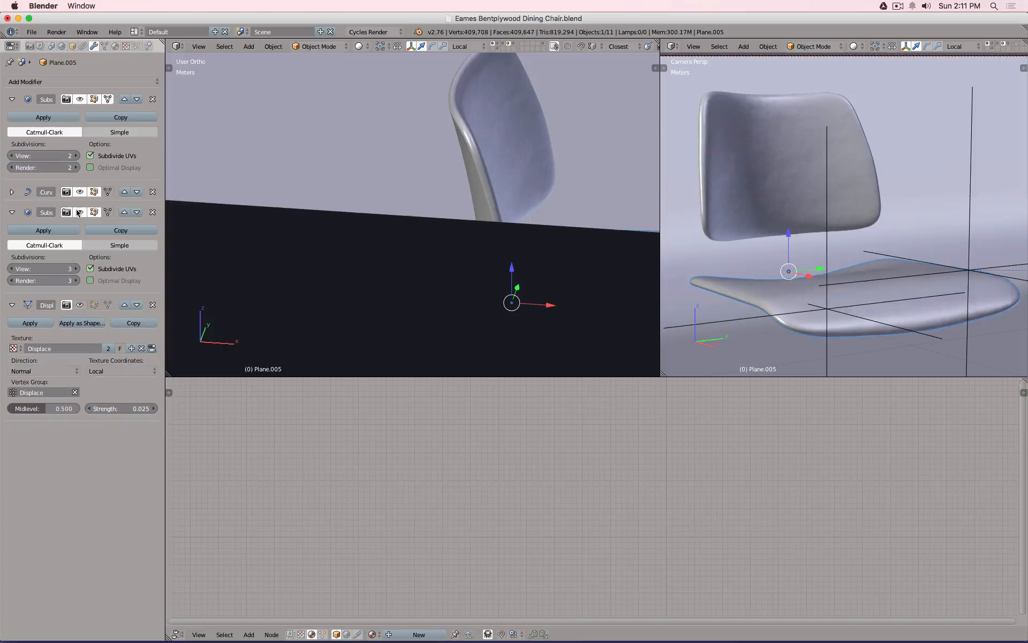
pyautogui.click(79, 212)
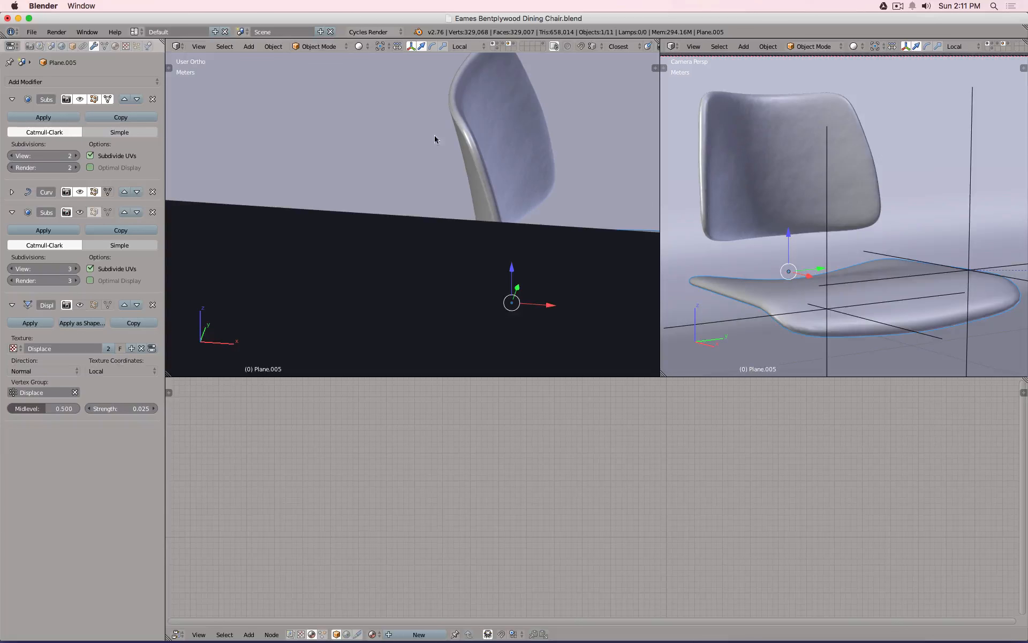
pyautogui.rightClick(478, 89)
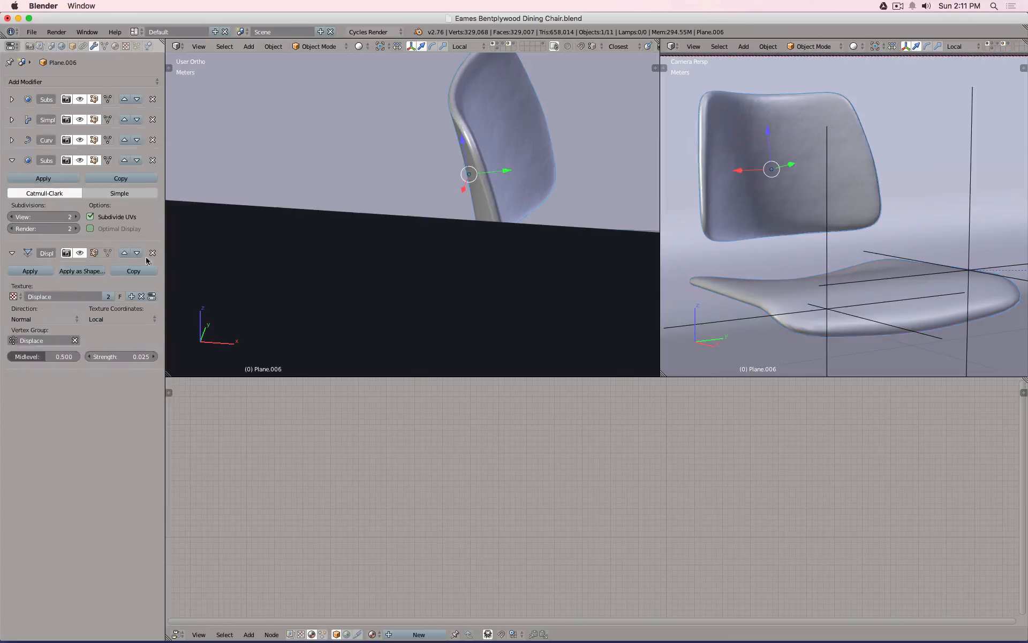
pyautogui.click(80, 160)
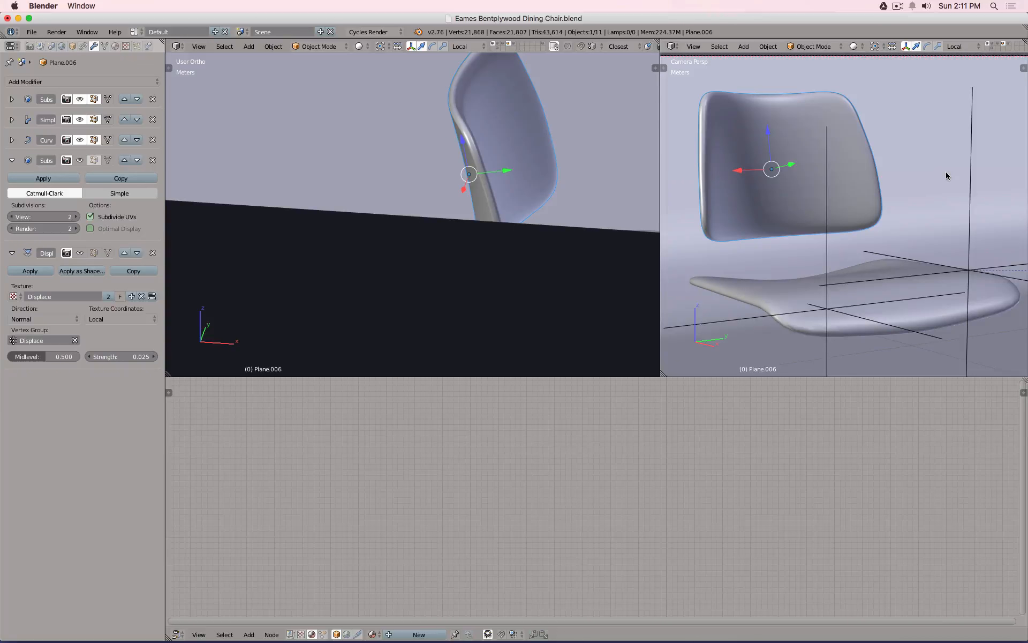
pyautogui.rightClick(766, 290)
pyautogui.click(418, 635)
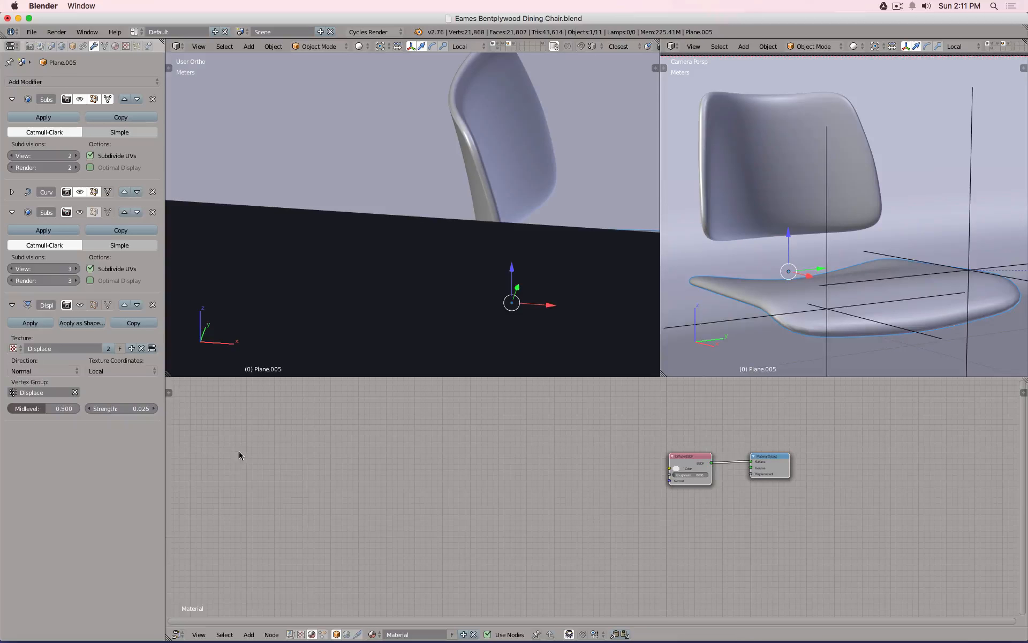
# Rename the new material to 'Fabric'.
pyautogui.click(413, 633)
pyautogui.write('Fabric')
pyautogui.press('Return')
# Add Texture Coordinate and Mapping nodes, with UV feeding the Mapping vector.
pyautogui.hotkey('shift', 'a')
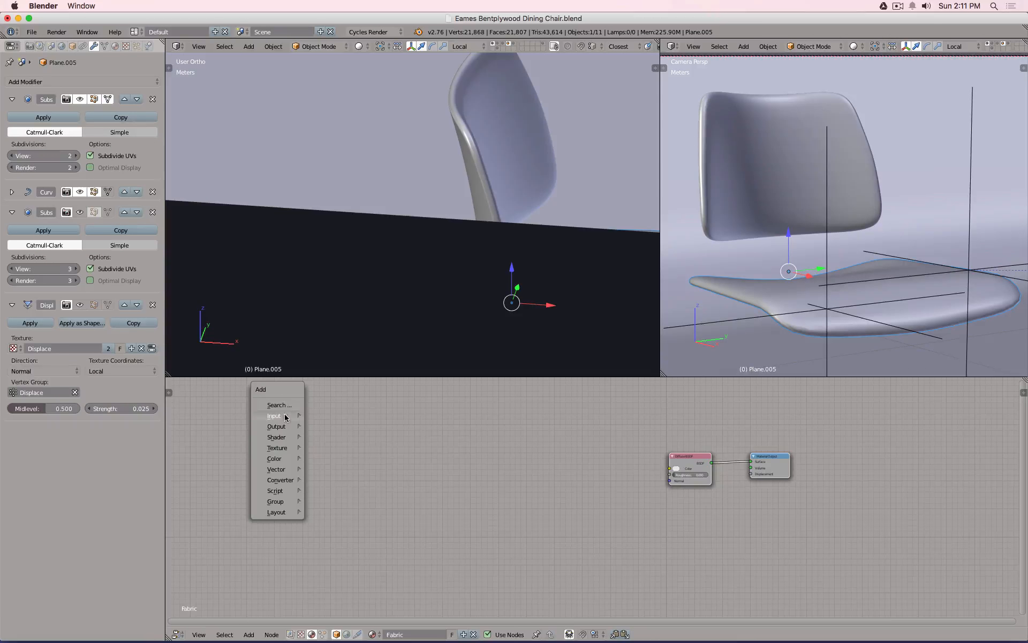
pyautogui.moveTo(289, 415)
pyautogui.click(343, 434)
pyautogui.click(238, 440)
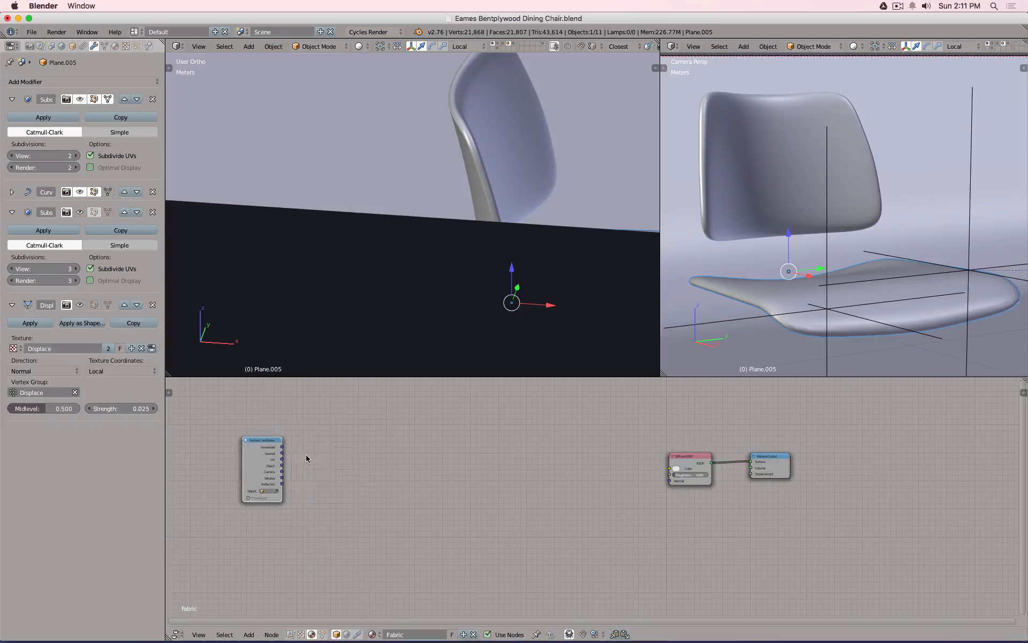
pyautogui.scroll(4, 308, 454)
pyautogui.scroll(-3, 310, 455)
pyautogui.hotkey('shift', 'a')
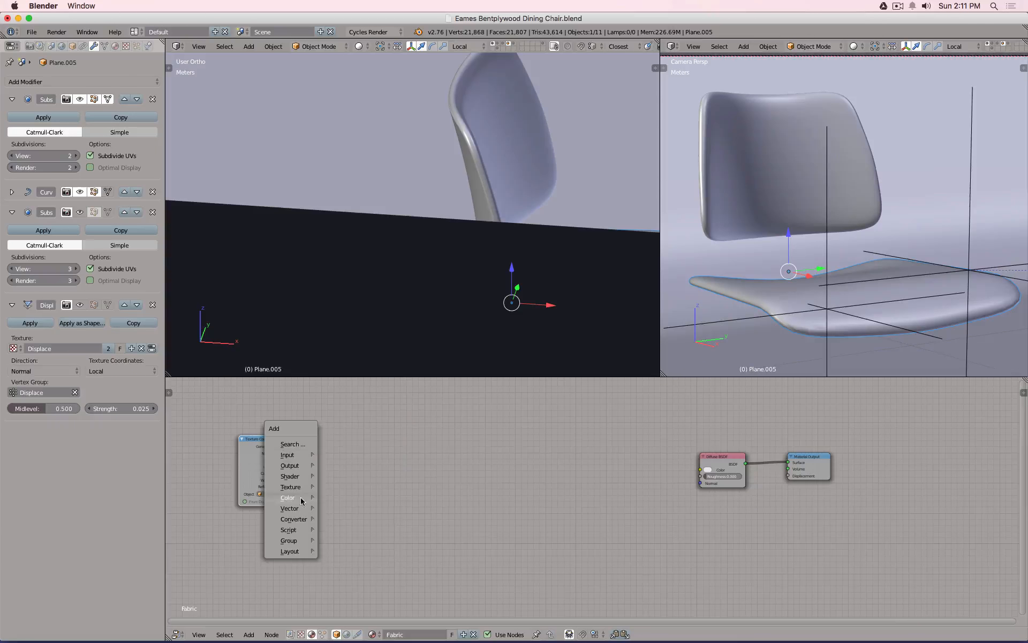
pyautogui.moveTo(292, 508)
pyautogui.click(339, 511)
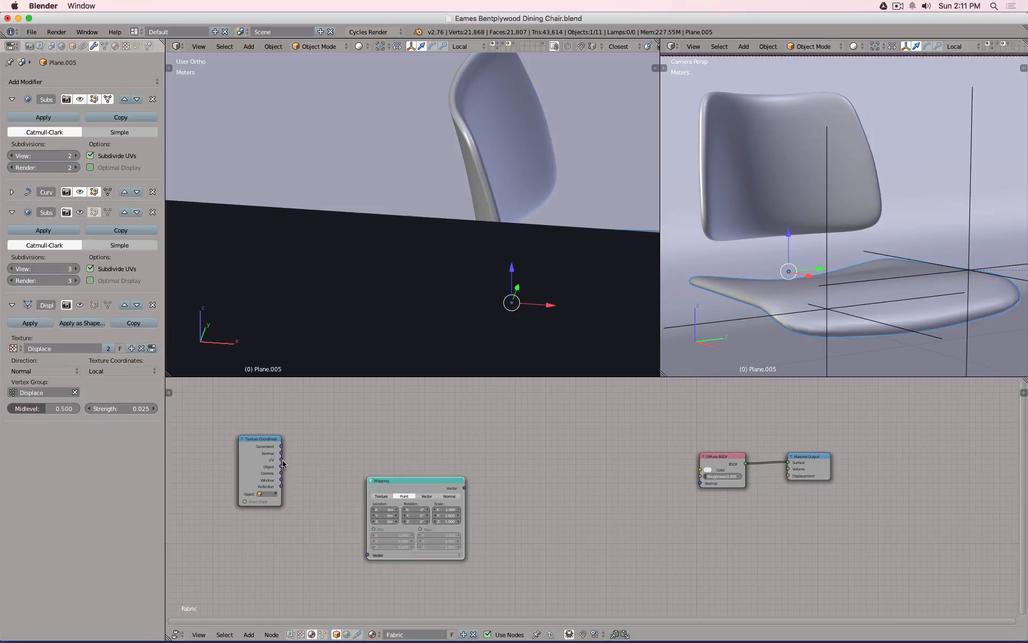
pyautogui.moveTo(281, 460); pyautogui.dragTo(368, 555)
# Add an Image Texture node fed by the Mapping output.
pyautogui.hotkey('shift', 'a')
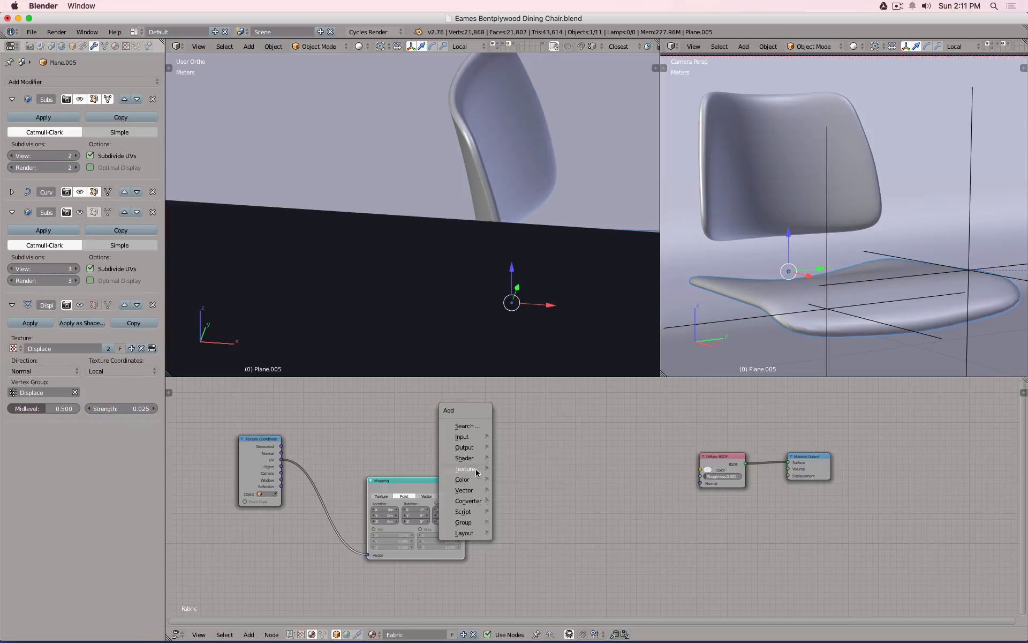
pyautogui.moveTo(465, 469)
pyautogui.click(527, 339)
pyautogui.click(562, 471)
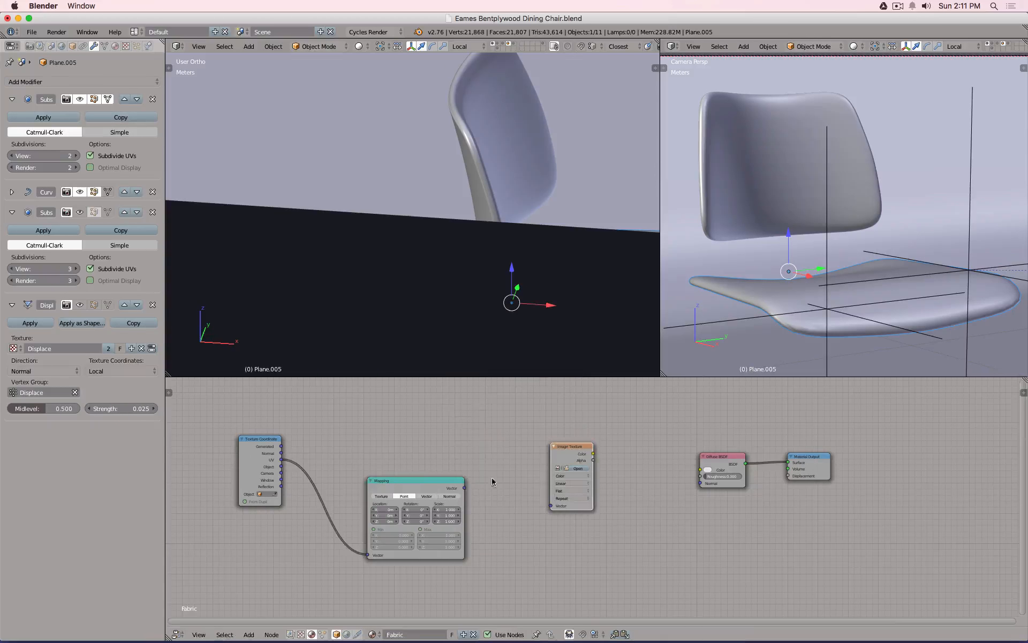
pyautogui.moveTo(465, 487); pyautogui.dragTo(551, 505)
pyautogui.moveTo(593, 453); pyautogui.dragTo(700, 470)
# Load depositphotos_8200414-Cotton-fabric-texture.jpg into the Image Texture node.
pyautogui.click(582, 468)
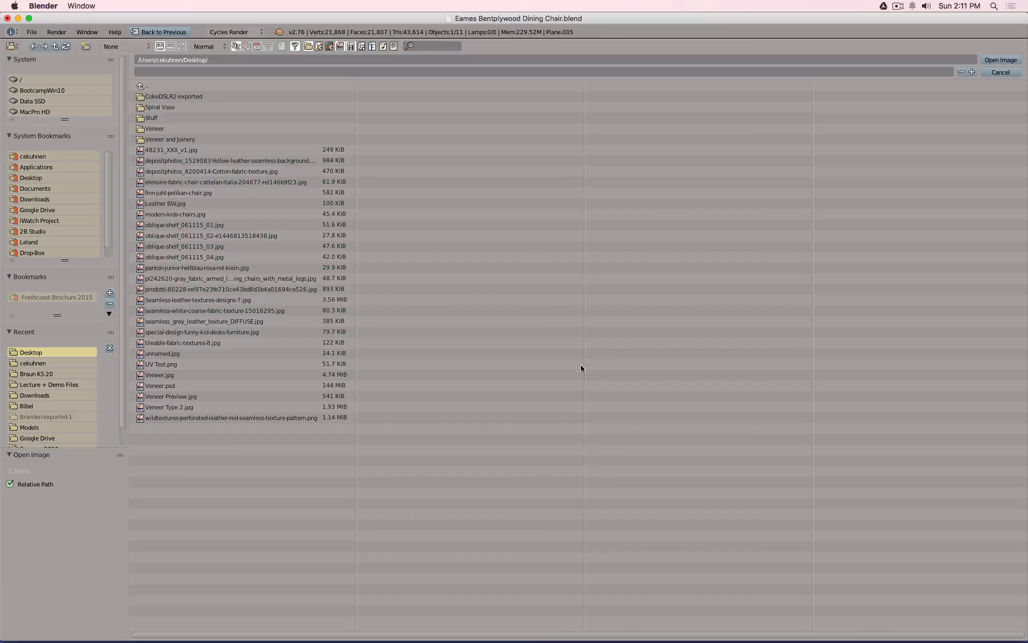
pyautogui.click(181, 46)
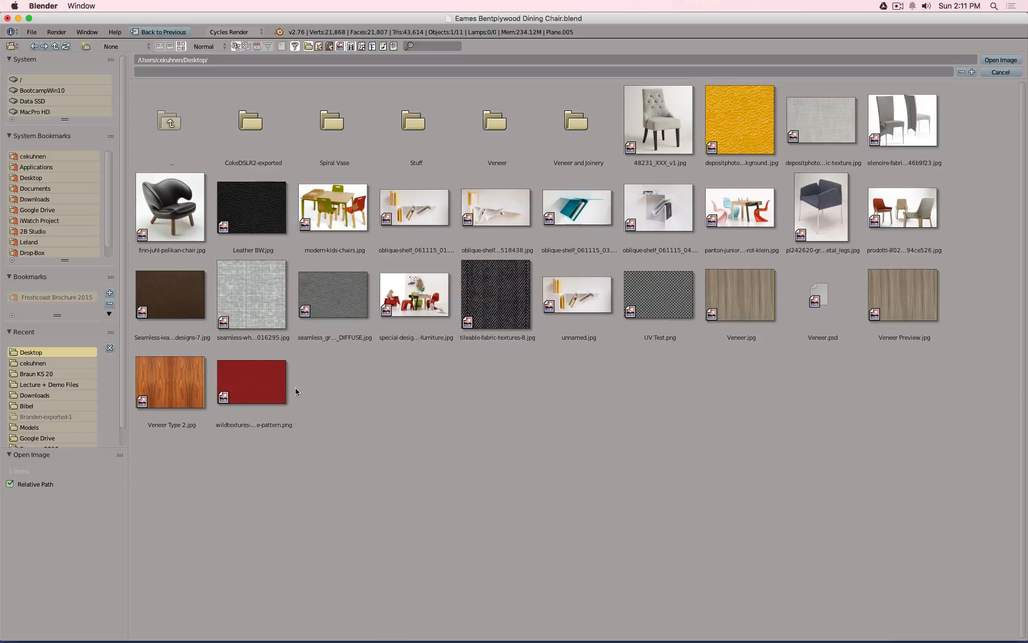
pyautogui.click(826, 133)
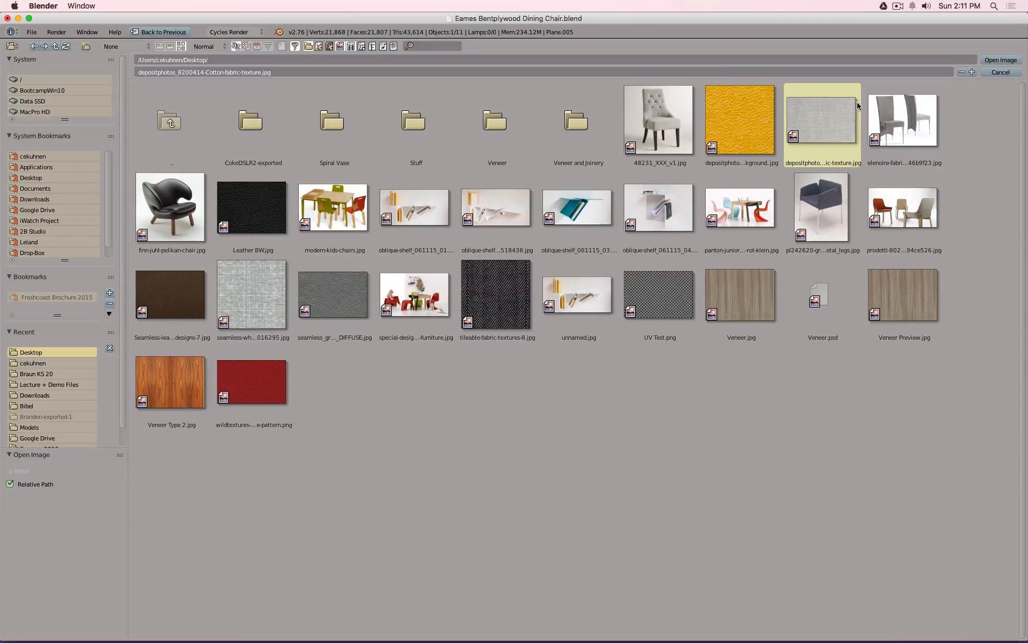
pyautogui.click(988, 60)
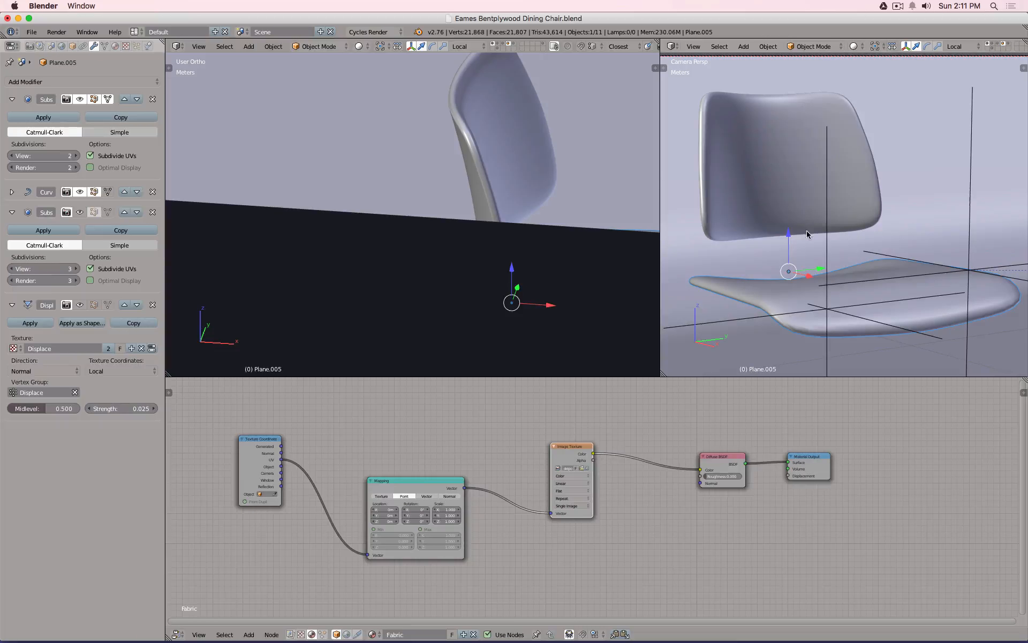
# Select the chair back together with the seat as active, ready to link data.
pyautogui.rightClick(754, 188)
pyautogui.keyDown('shift'); pyautogui.rightClick(743, 290); pyautogui.keyUp('shift')
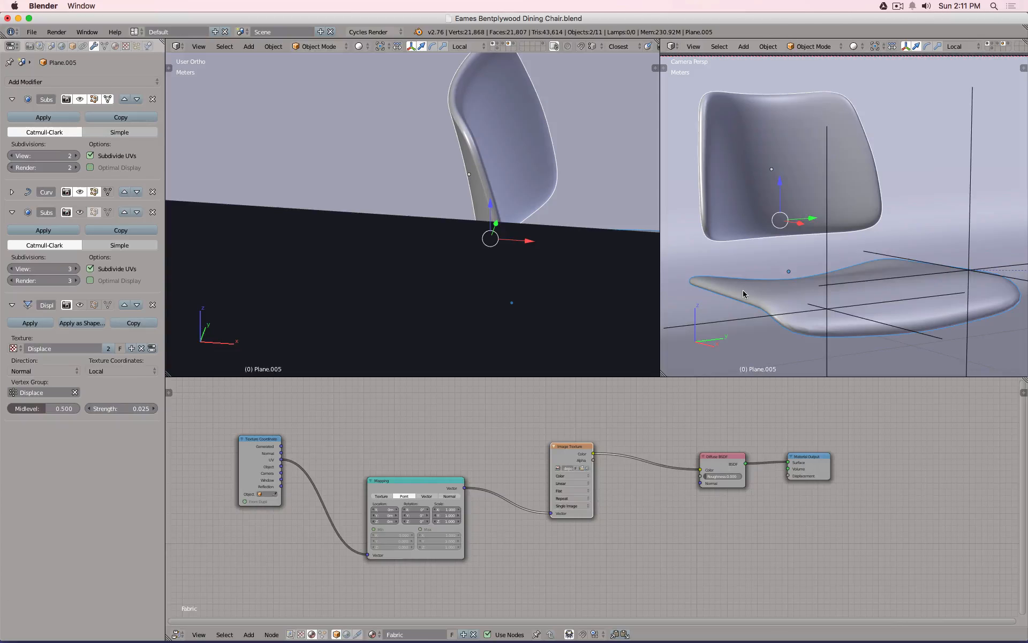
pyautogui.hotkey('ctrl', 'l')
# Share the seat's Fabric material with the chair back and switch to rendered preview.
pyautogui.press('Up')
pyautogui.press('Up')
pyautogui.press('Up')
pyautogui.press('Up')
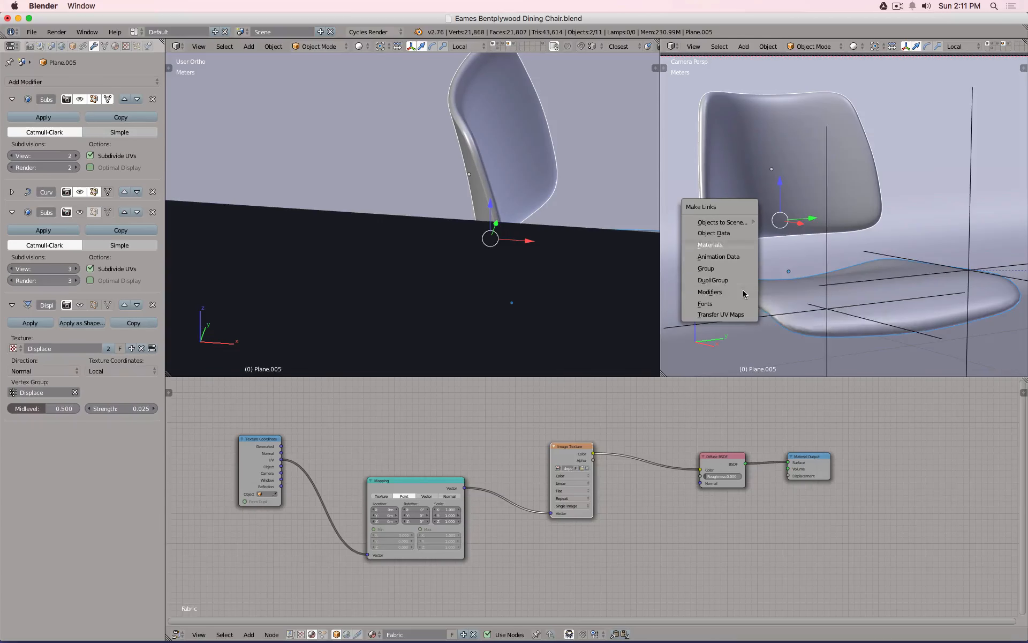
pyautogui.press('Return')
pyautogui.hotkey('shift', 'z')
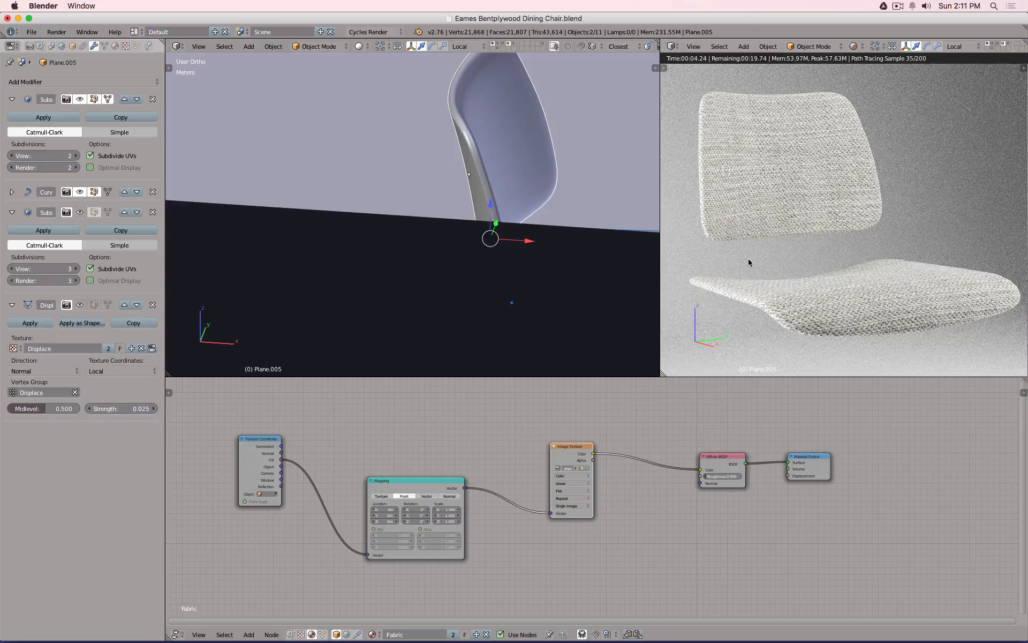
# Scale the texture Mapping to 3 on X, Y and Z and inspect the rendered fabric.
pyautogui.moveTo(447, 509); pyautogui.dragTo(447, 521)
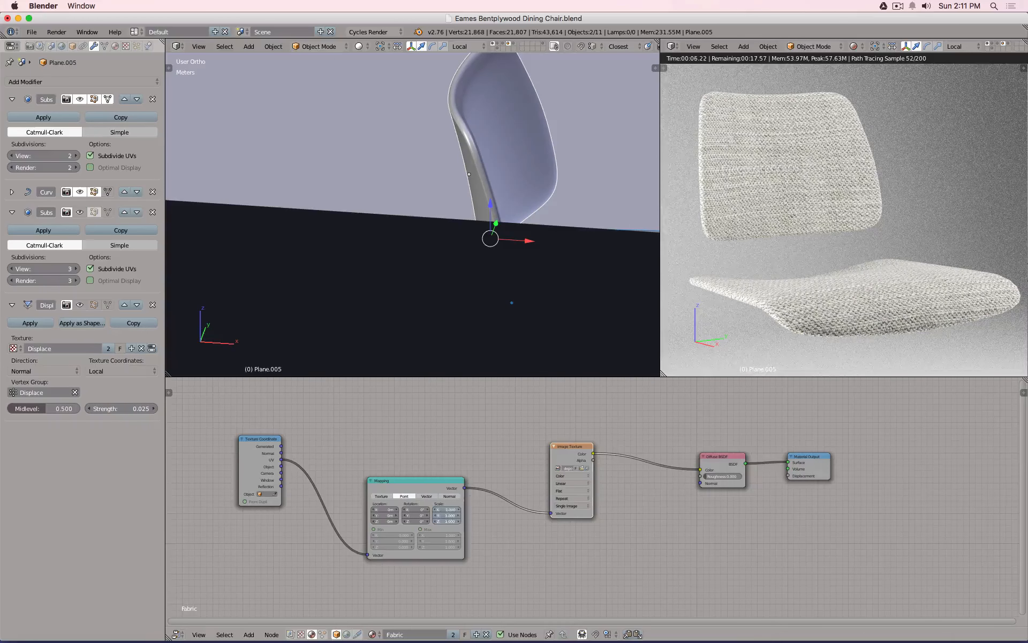
pyautogui.write('3')
pyautogui.press('Return')
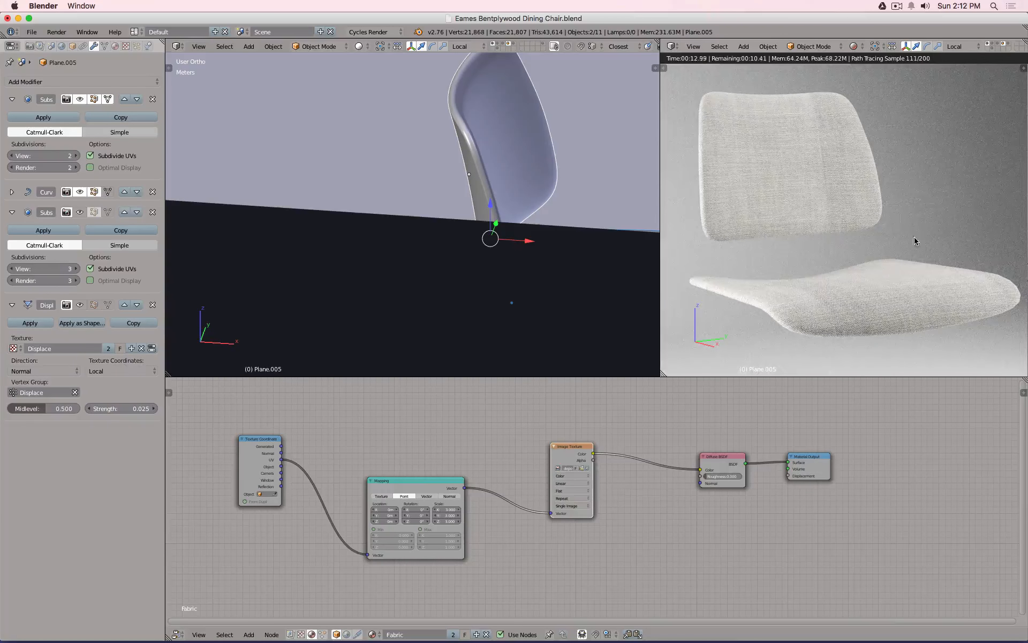
pyautogui.moveTo(915, 238); pyautogui.dragTo(861, 192, button='middle')
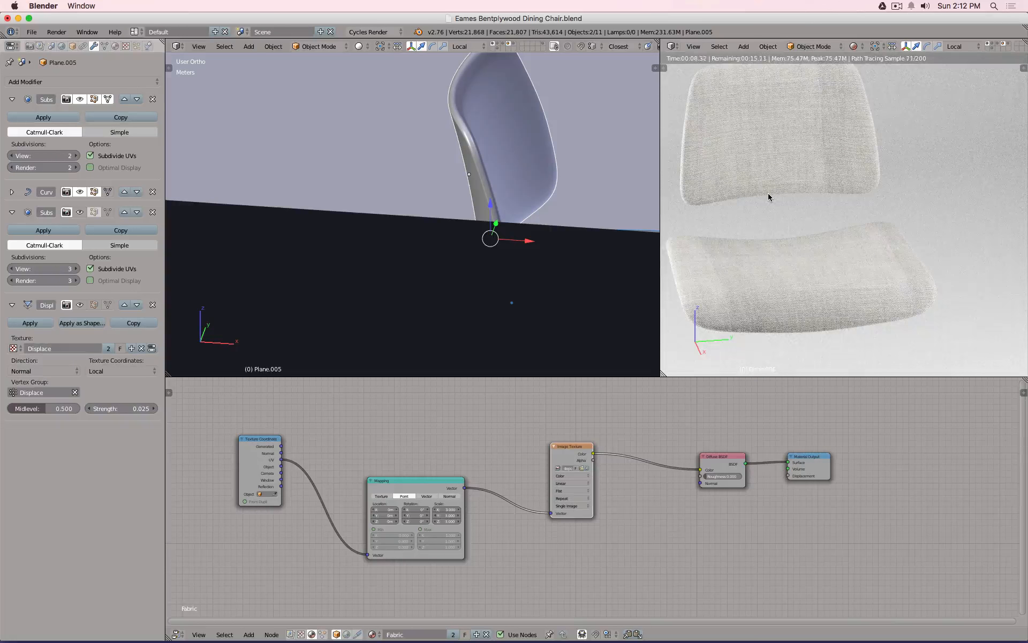
pyautogui.scroll(2, 769, 197)
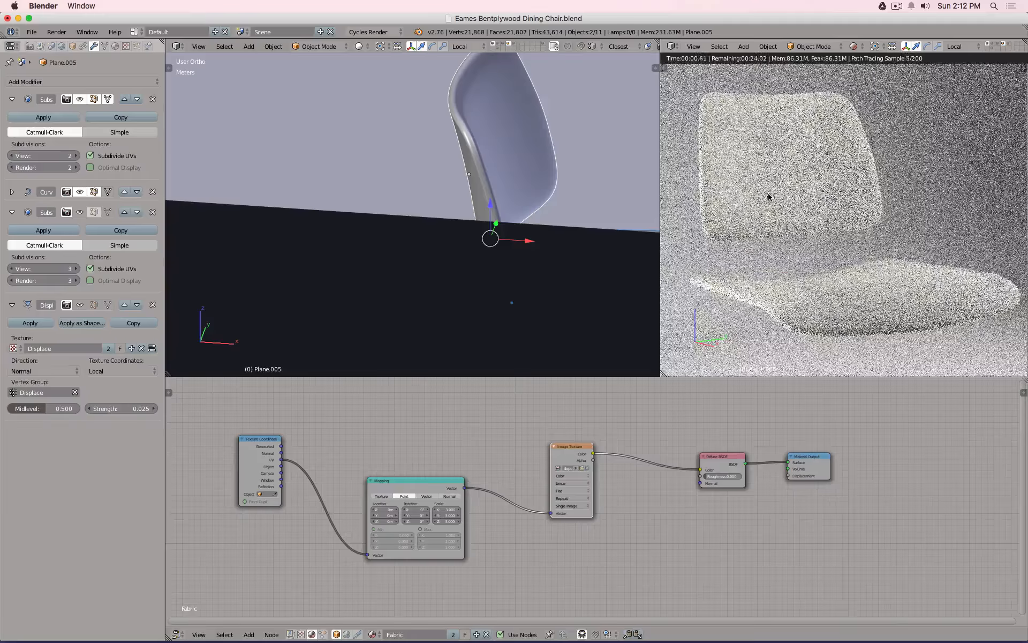
pyautogui.moveTo(424, 492); pyautogui.dragTo(382, 468)
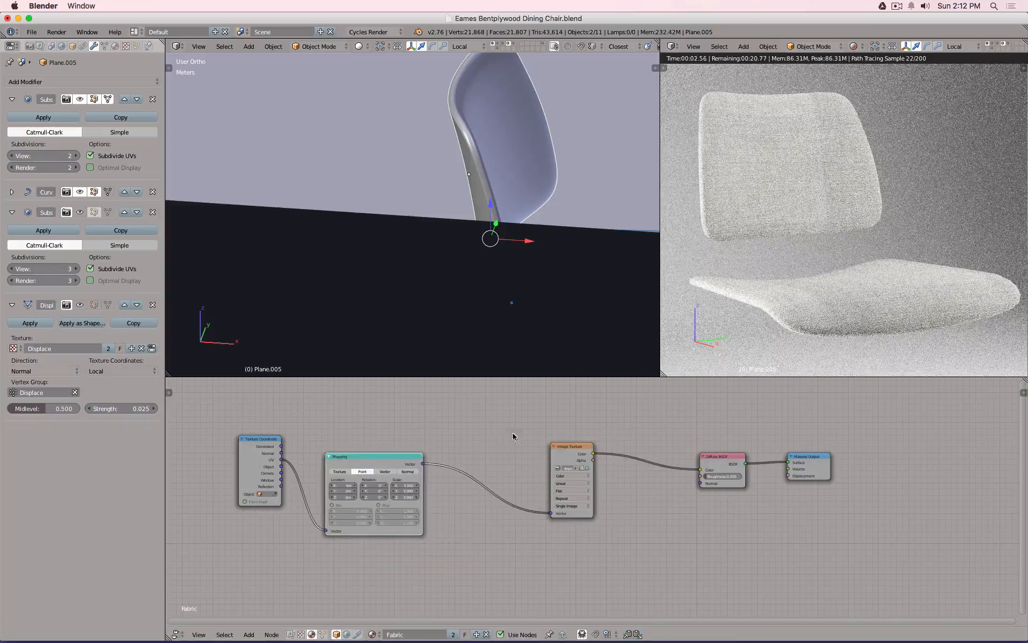
# Add a Bump node connected to the Diffuse BSDF Normal input.
pyautogui.moveTo(567, 454); pyautogui.dragTo(498, 442)
pyautogui.hotkey('shift', 'a')
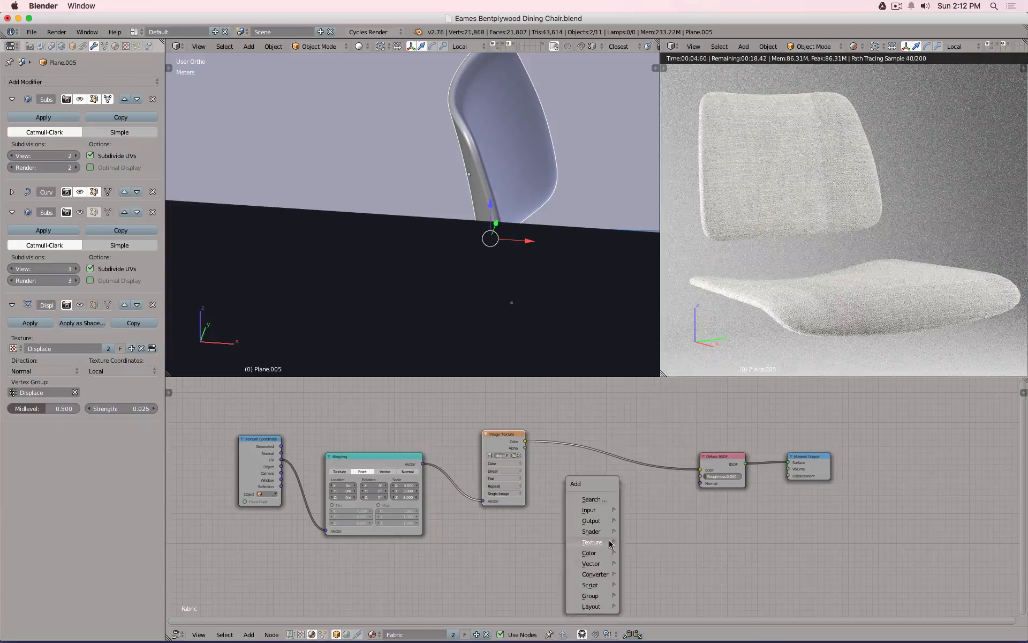
pyautogui.moveTo(610, 544)
pyautogui.moveTo(601, 576)
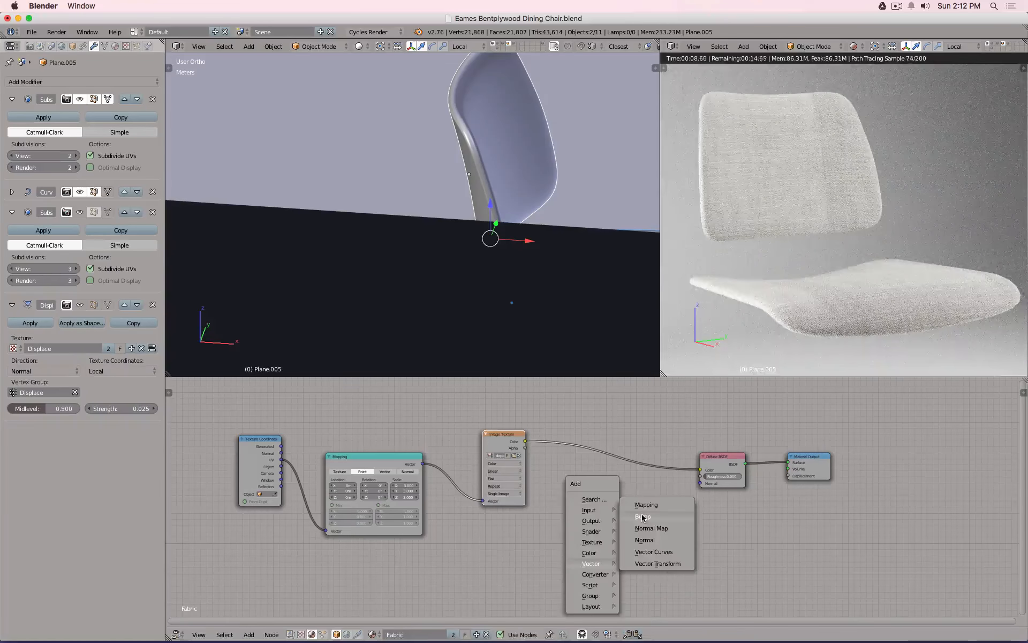
pyautogui.click(651, 524)
pyautogui.click(594, 501)
pyautogui.moveTo(637, 507); pyautogui.dragTo(700, 483)
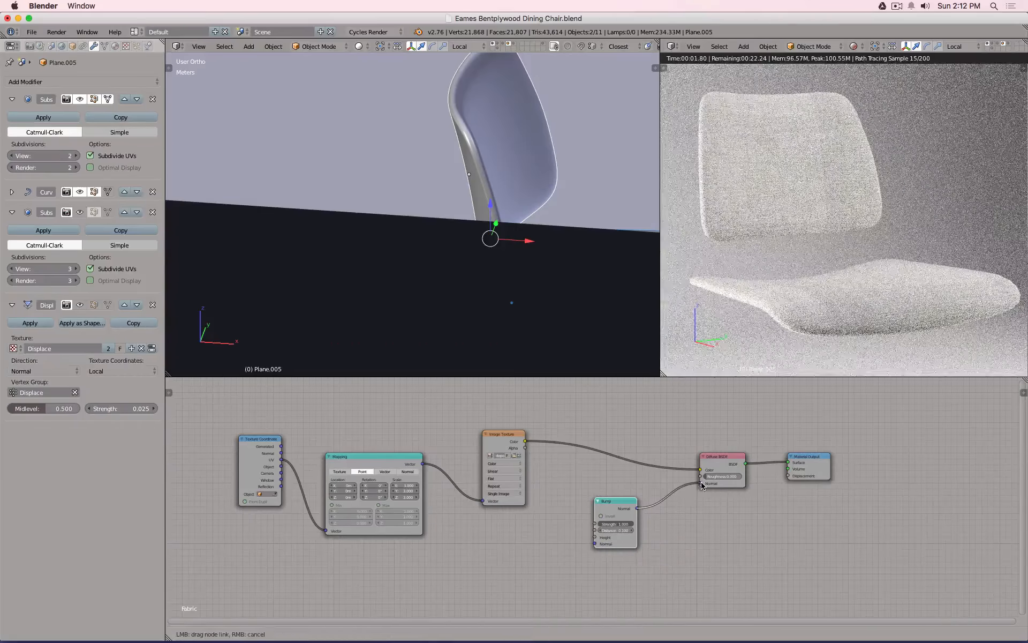
# Convert the Bump node into an RGB to BW node, removing an extra duplicate.
pyautogui.click(422, 464)
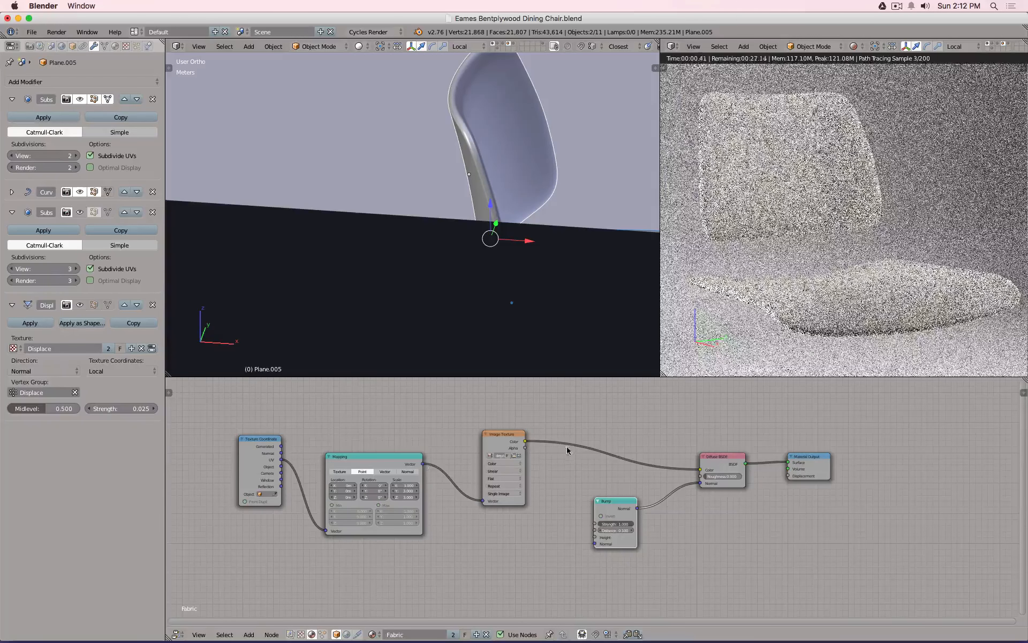
pyautogui.hotkey('shift', 's')
pyautogui.moveTo(538, 511)
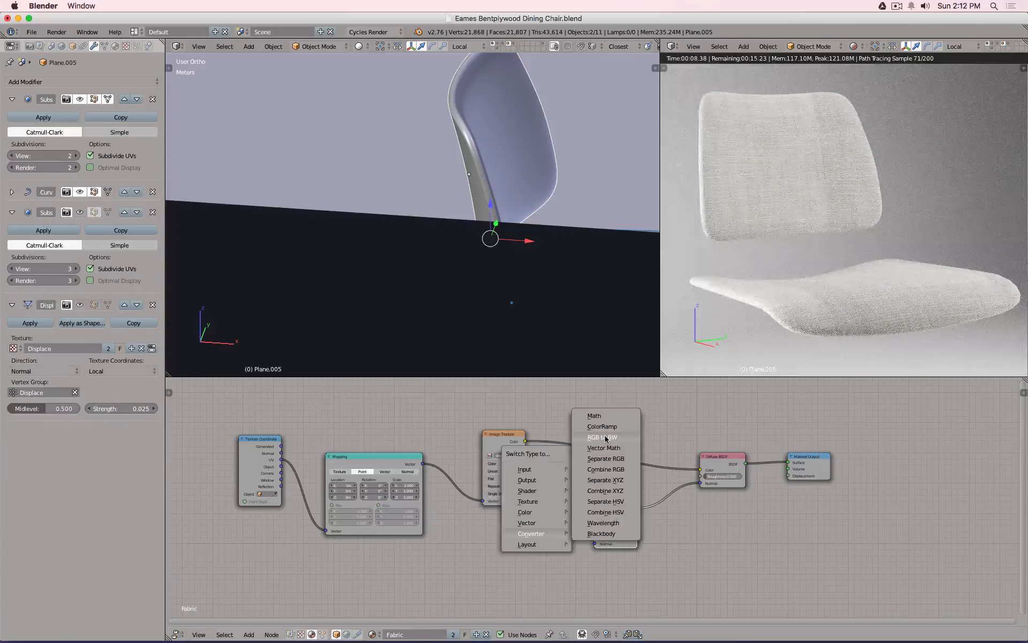
pyautogui.click(604, 436)
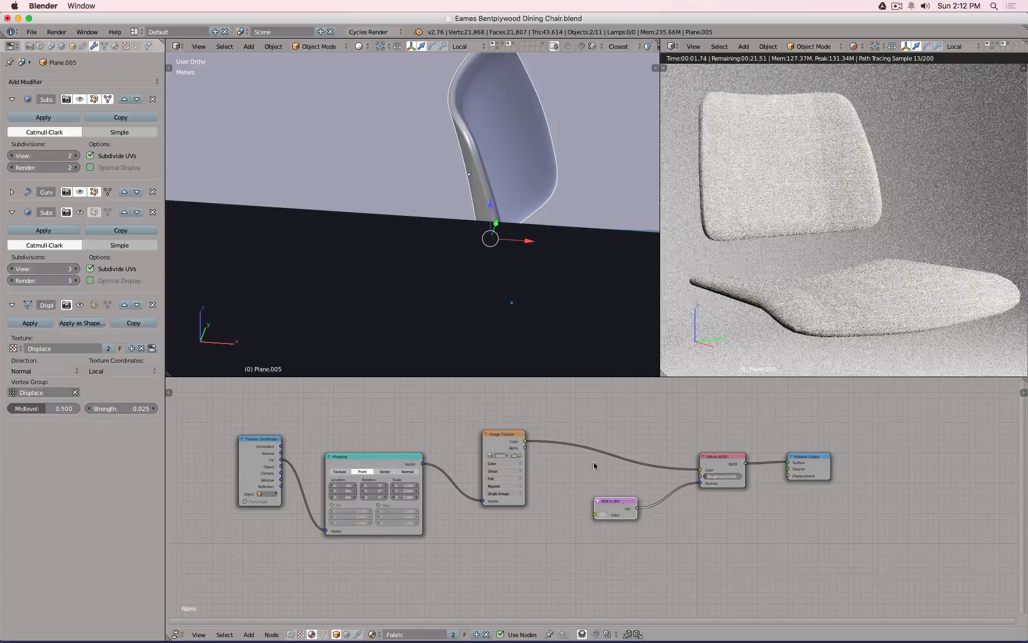
pyautogui.scroll(-5, 597, 466)
pyautogui.scroll(1, 582, 489)
pyautogui.hotkey('shift', 'a')
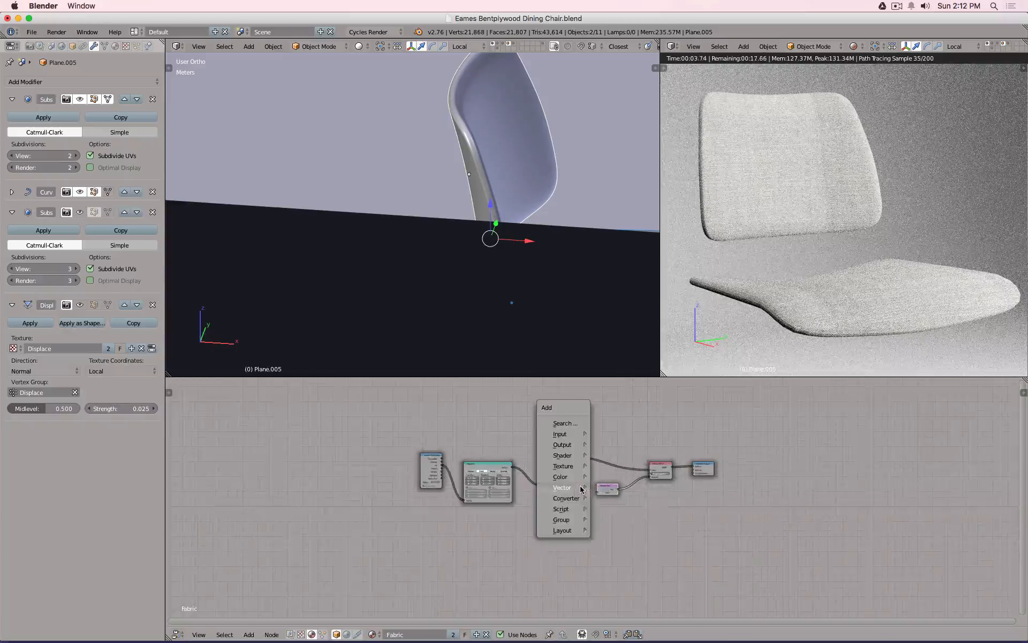
pyautogui.moveTo(571, 503)
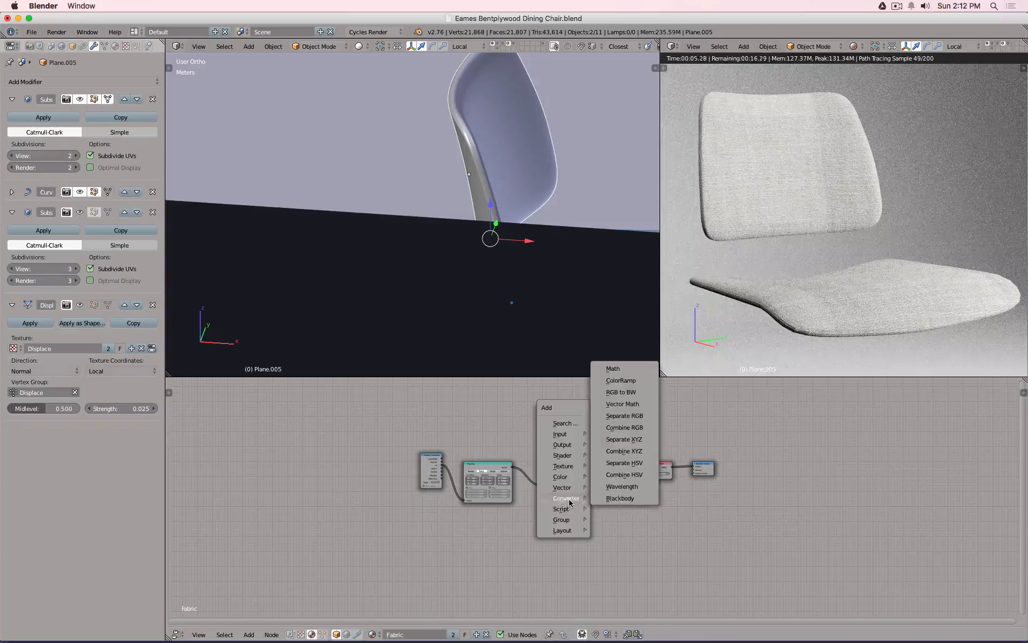
pyautogui.click(626, 405)
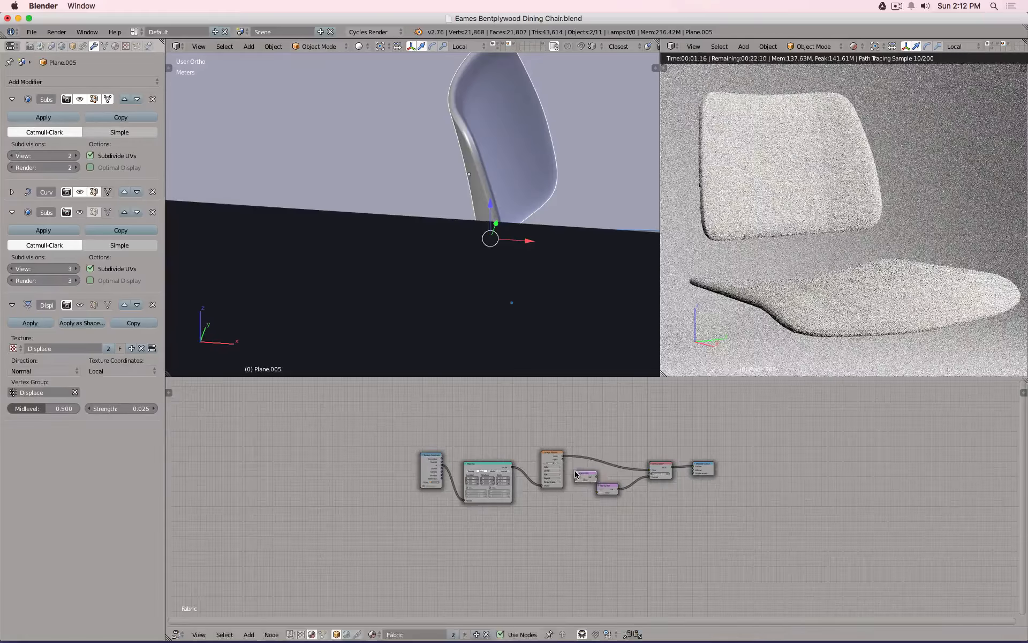
pyautogui.click(576, 473)
pyautogui.scroll(4, 576, 474)
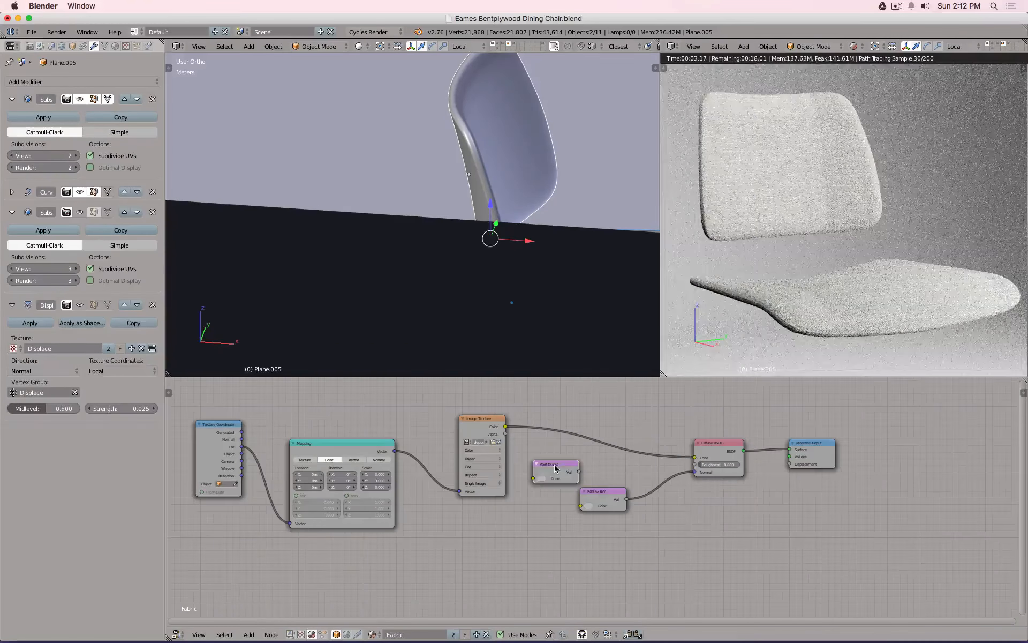
pyautogui.press('x')
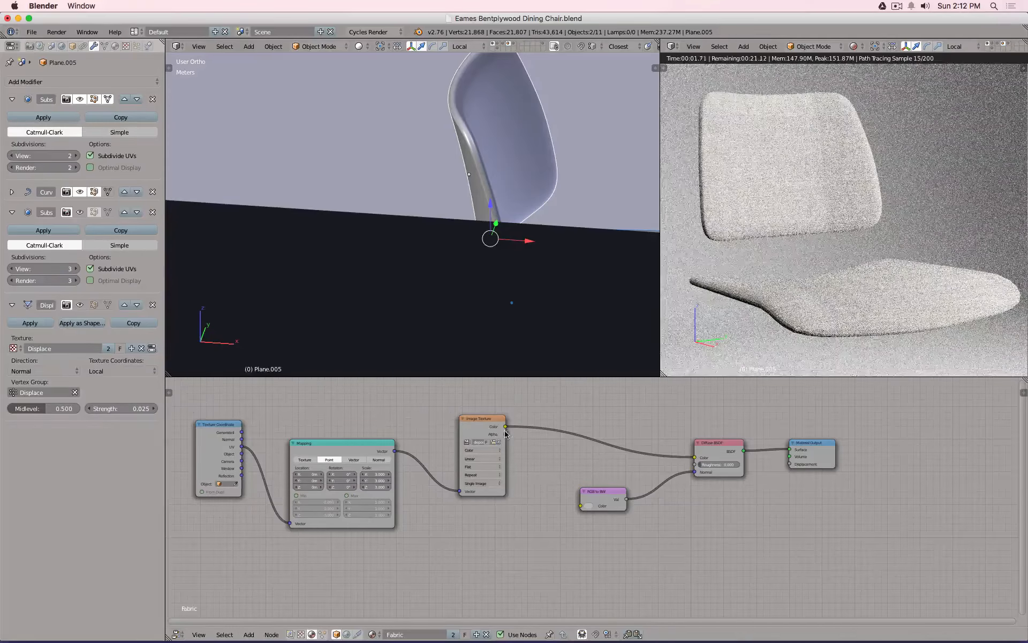
# Link the Image Texture colour into the RGB to BW node.
pyautogui.moveTo(507, 428); pyautogui.dragTo(580, 505)
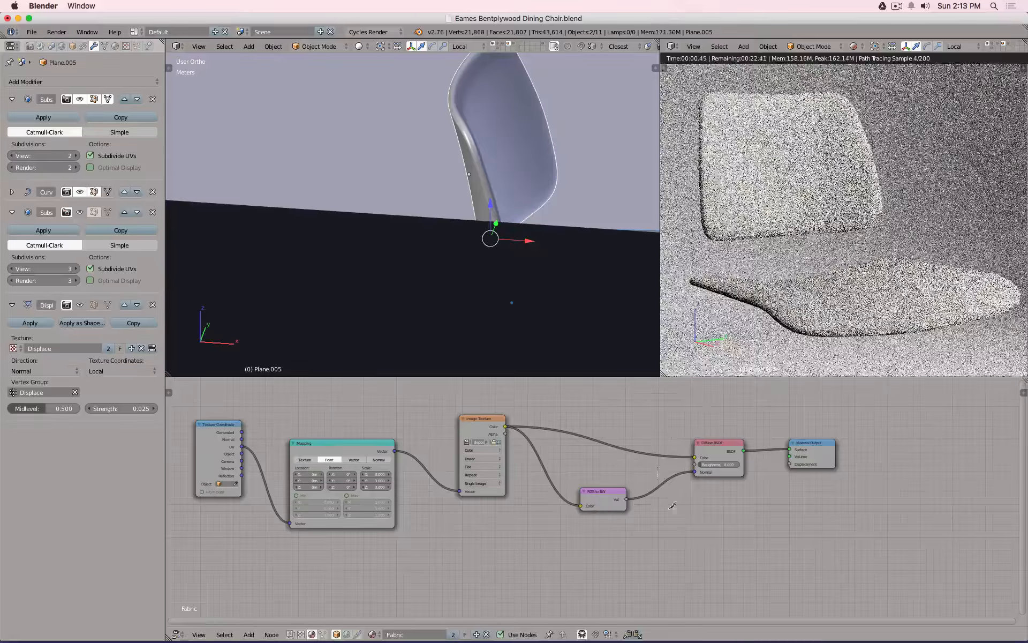
pyautogui.moveTo(694, 471); pyautogui.dragTo(688, 537)
pyautogui.hotkey('shift', 'a')
pyautogui.moveTo(703, 535)
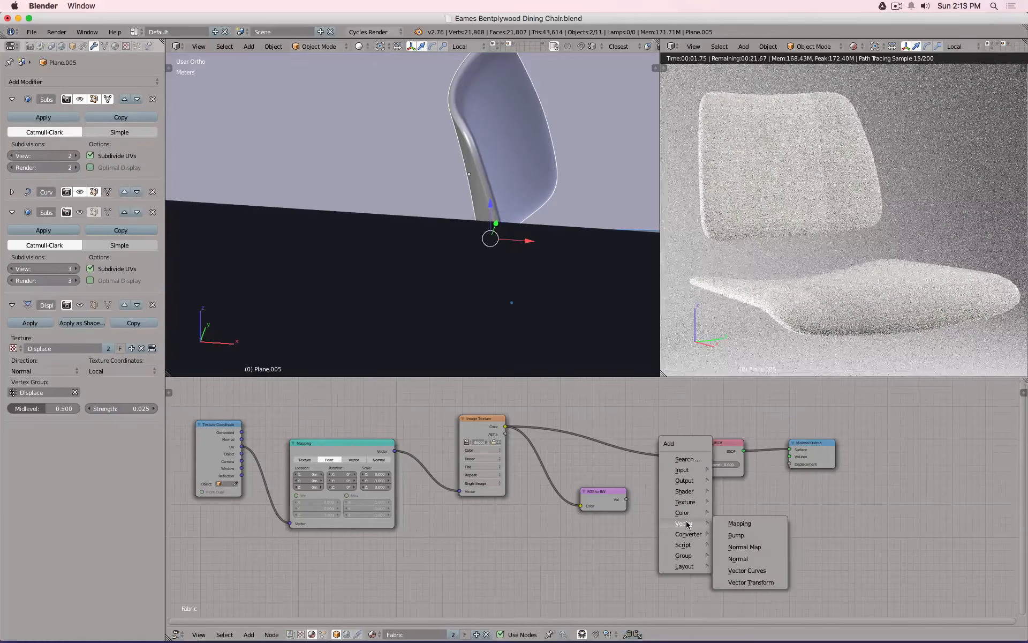
# Add a Bump node driving the Diffuse BSDF Normal and darken the fabric colour nearly to black.
pyautogui.click(737, 534)
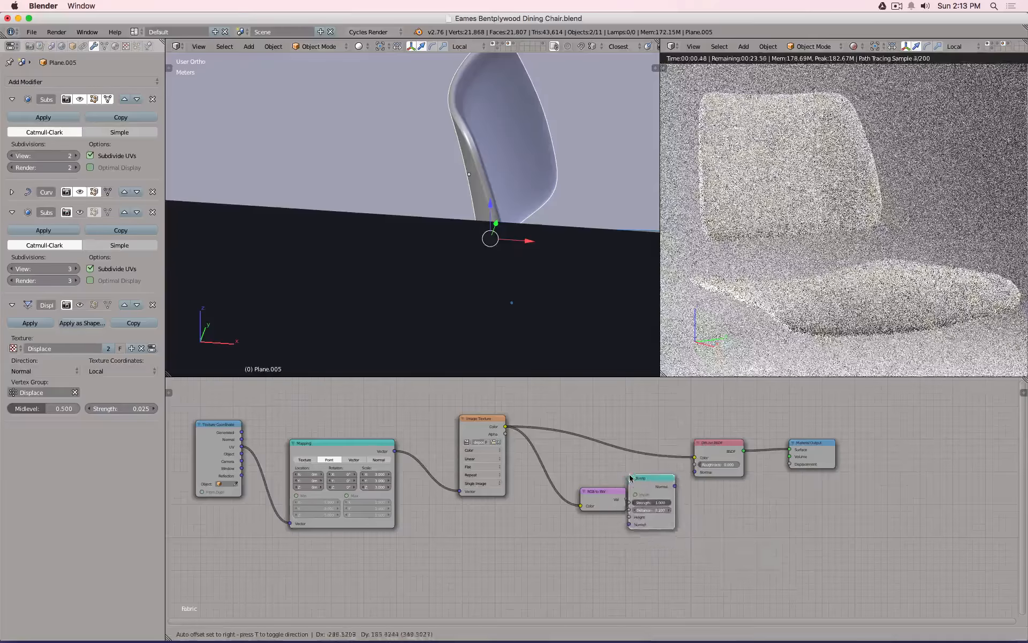
pyautogui.click(632, 478)
pyautogui.moveTo(609, 490); pyautogui.dragTo(631, 517)
pyautogui.moveTo(677, 486); pyautogui.dragTo(644, 450)
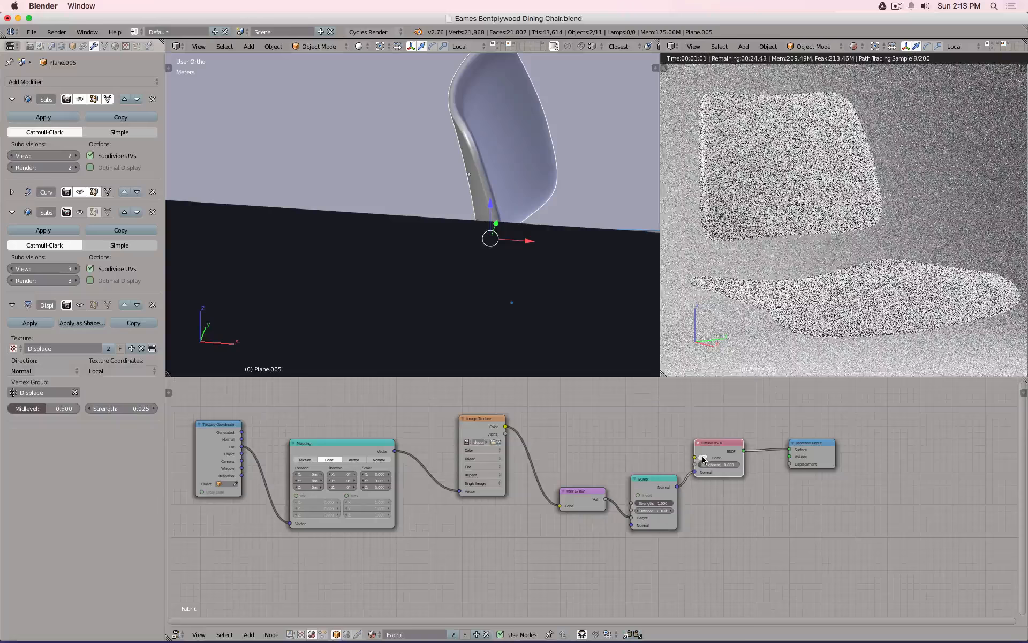
pyautogui.click(703, 457)
pyautogui.click(755, 393)
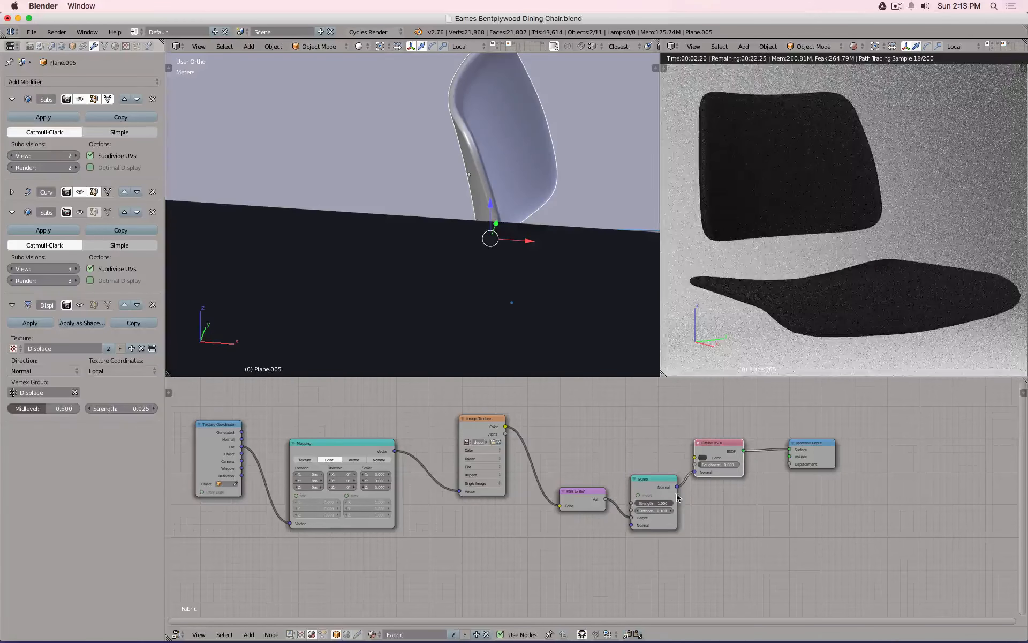
# Set the Bump strength to 0.1, then to 0.500.
pyautogui.click(648, 504)
pyautogui.write('0.1')
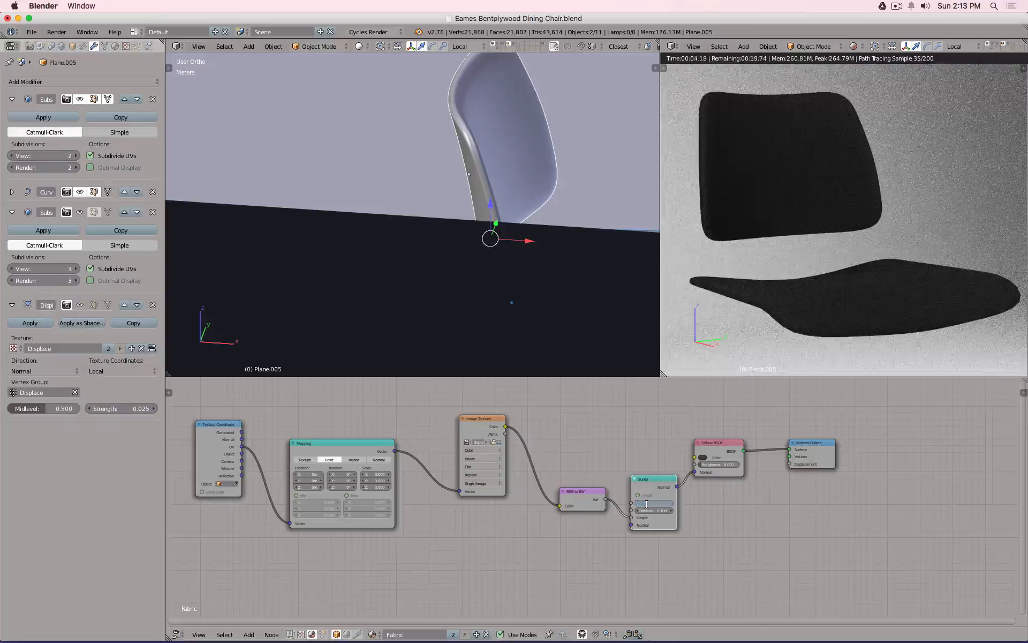
pyautogui.press('Return')
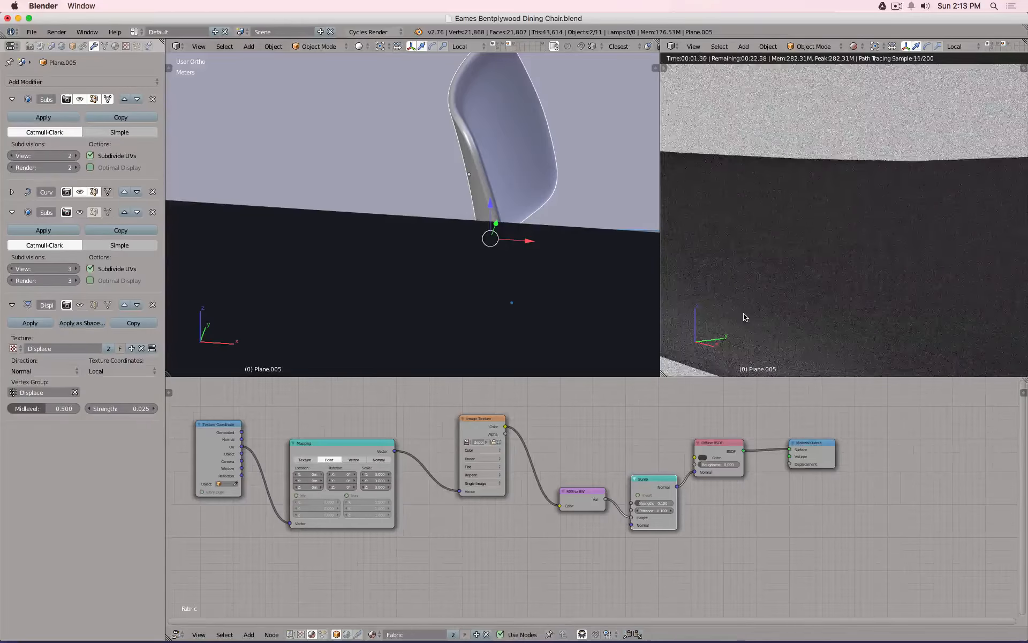
pyautogui.click(651, 503)
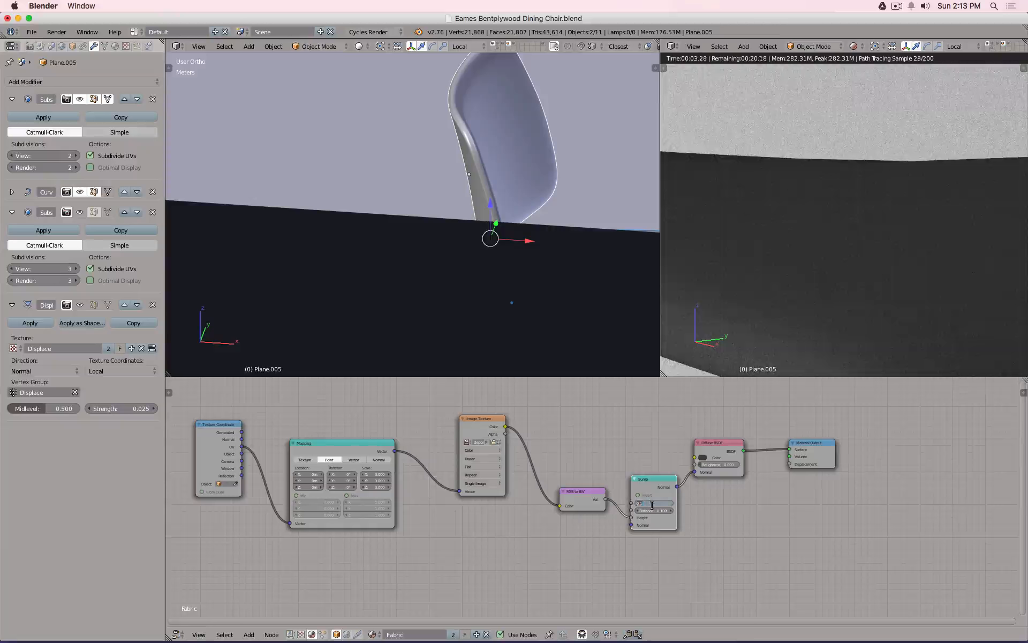
pyautogui.press('BackSpace')
pyautogui.write('0.5')
pyautogui.press('Return')
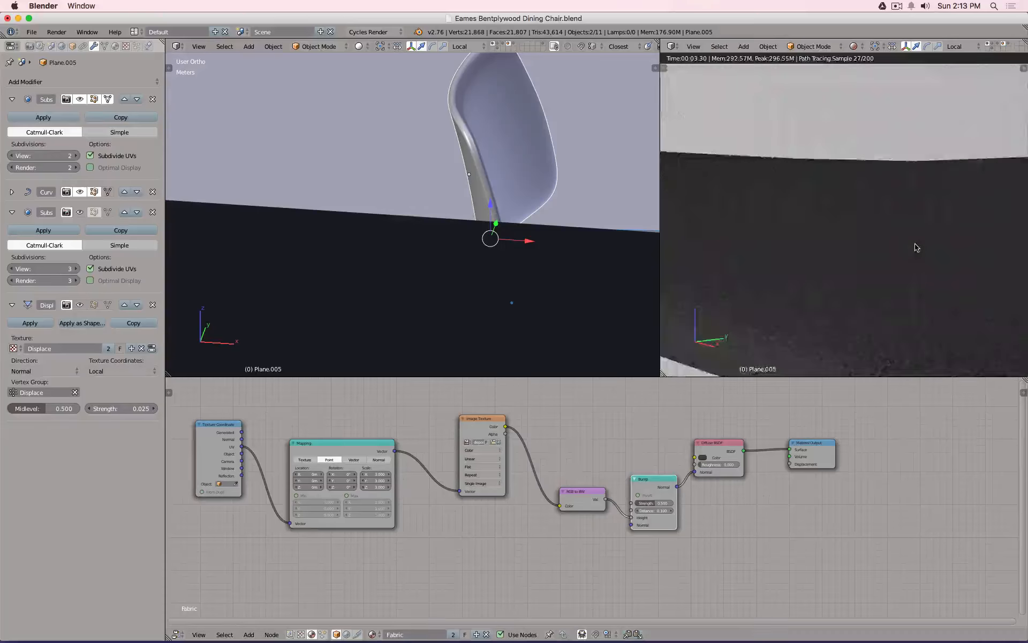
pyautogui.scroll(-6, 916, 247)
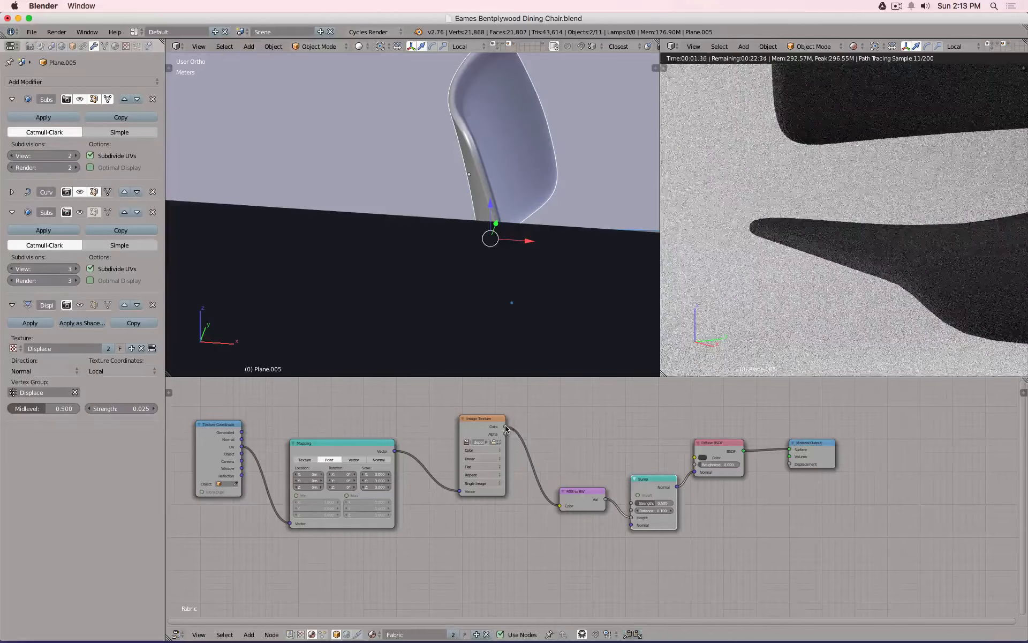
# Reconnect the image colour to the Diffuse BSDF and screenshot the bumped fabric render.
pyautogui.moveTo(505, 427); pyautogui.dragTo(696, 458)
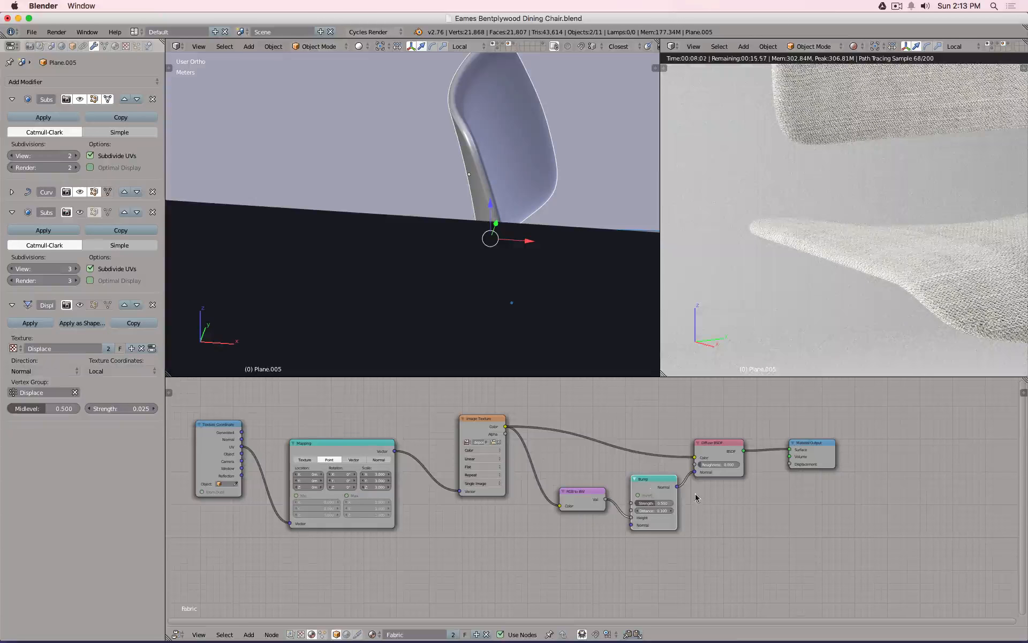
pyautogui.keyDown('shift'); pyautogui.moveTo(841, 216); pyautogui.dragTo(812, 336, button='middle'); pyautogui.keyUp('shift')
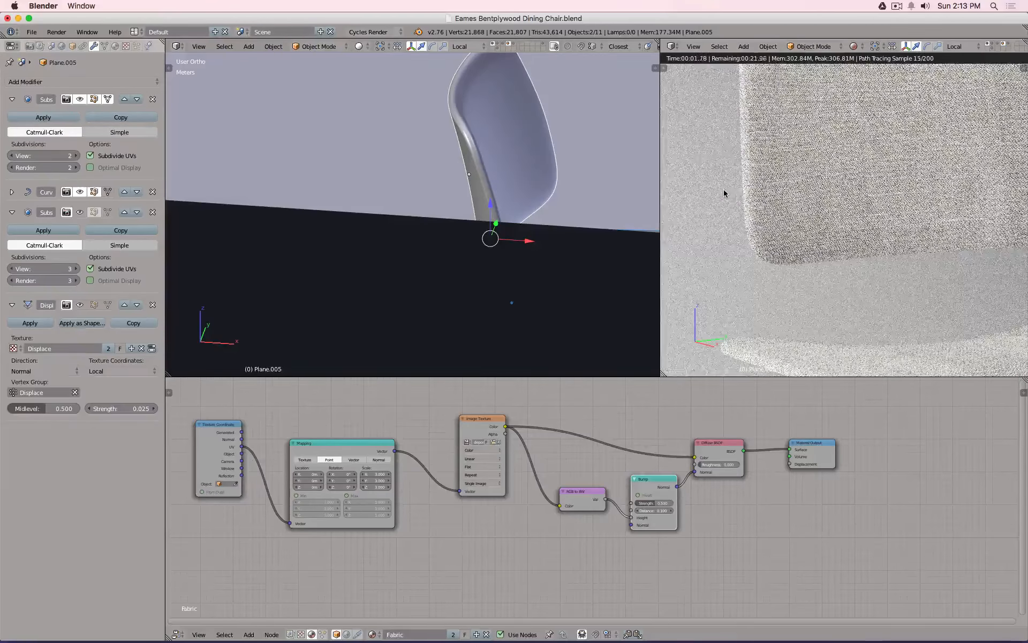
pyautogui.press('super+shift+4')
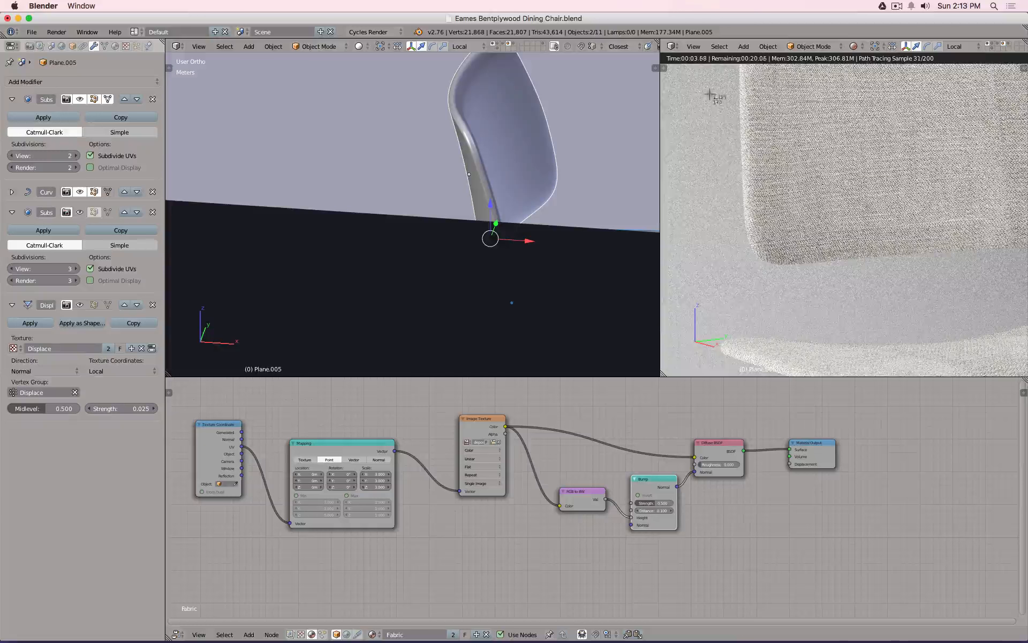
pyautogui.moveTo(710, 95); pyautogui.dragTo(933, 296)
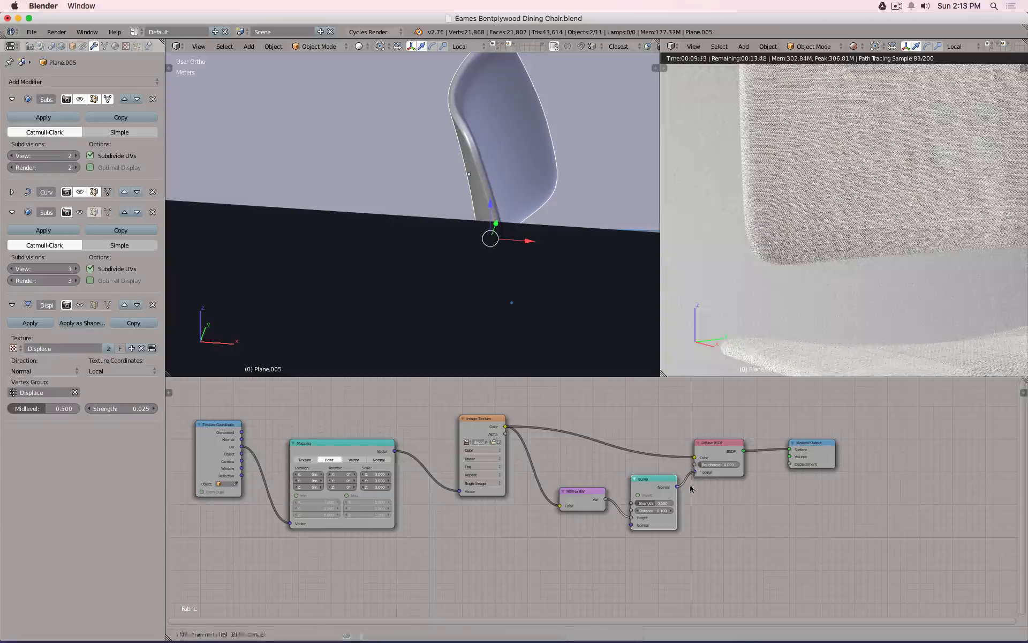
# Disconnect the Bump from the Diffuse normal and screenshot the render for comparison.
pyautogui.moveTo(694, 471); pyautogui.dragTo(696, 533)
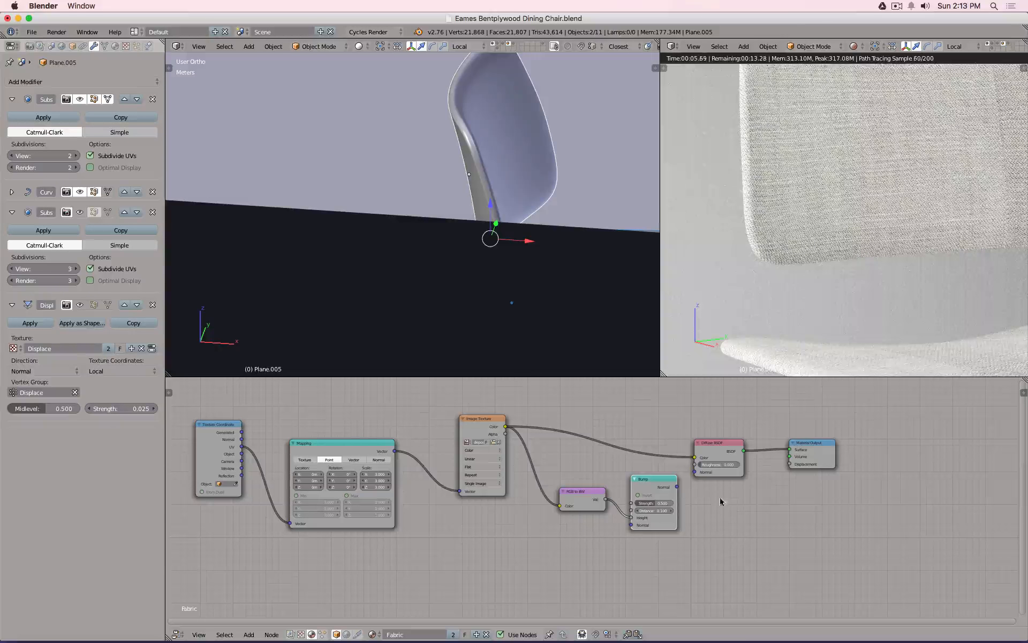
pyautogui.press('super+shift+4')
pyautogui.moveTo(708, 72); pyautogui.dragTo(982, 302)
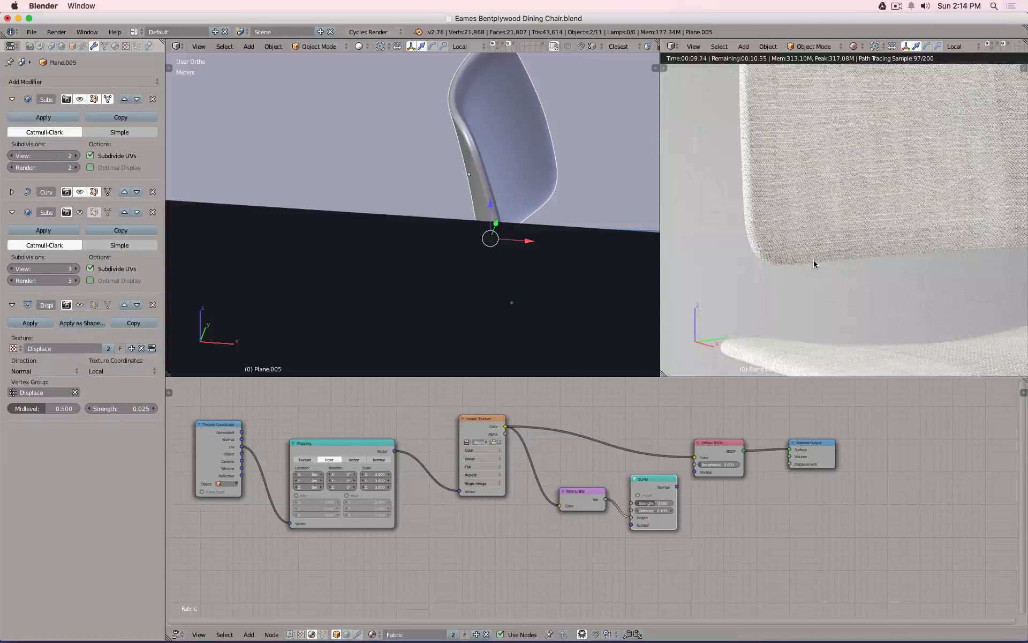
# Hide Blender and preview the two captured fabric render screenshots side by side in Quick Look.
pyautogui.press('super+h')
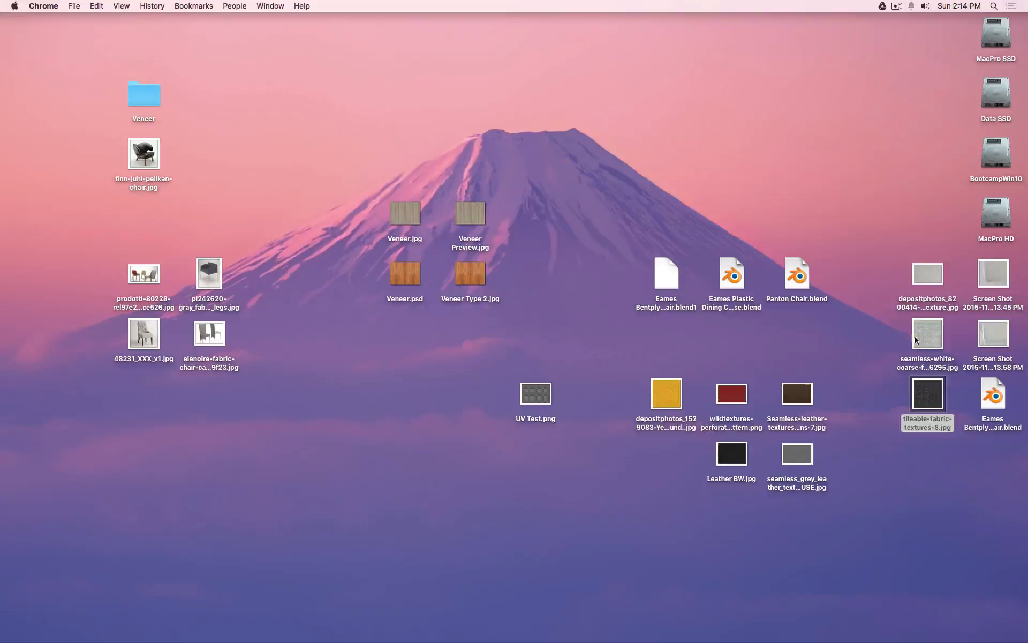
pyautogui.click(997, 274)
pyautogui.press('space')
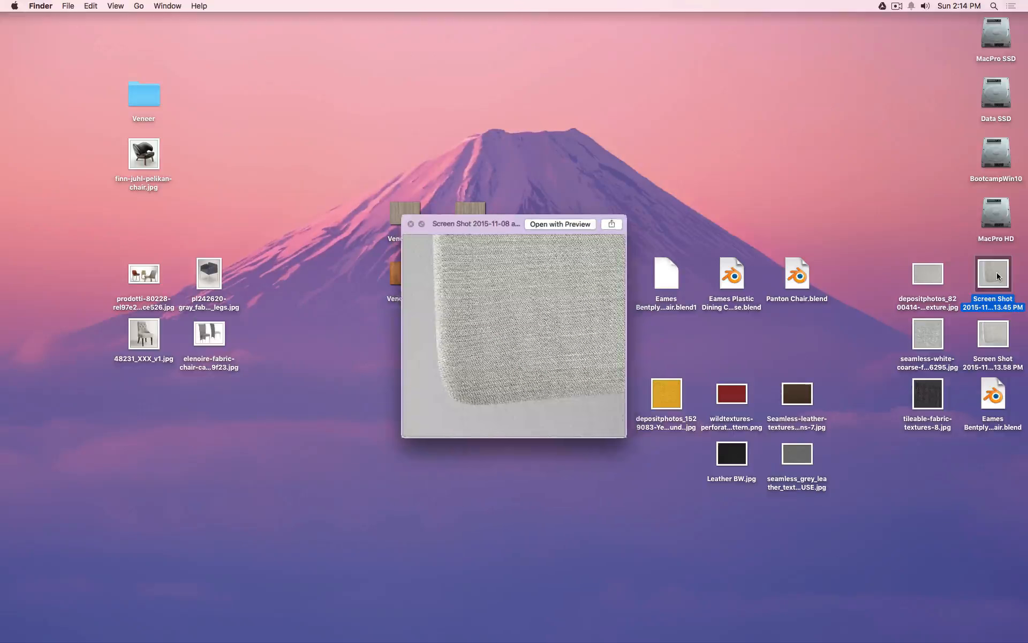
pyautogui.press('Down')
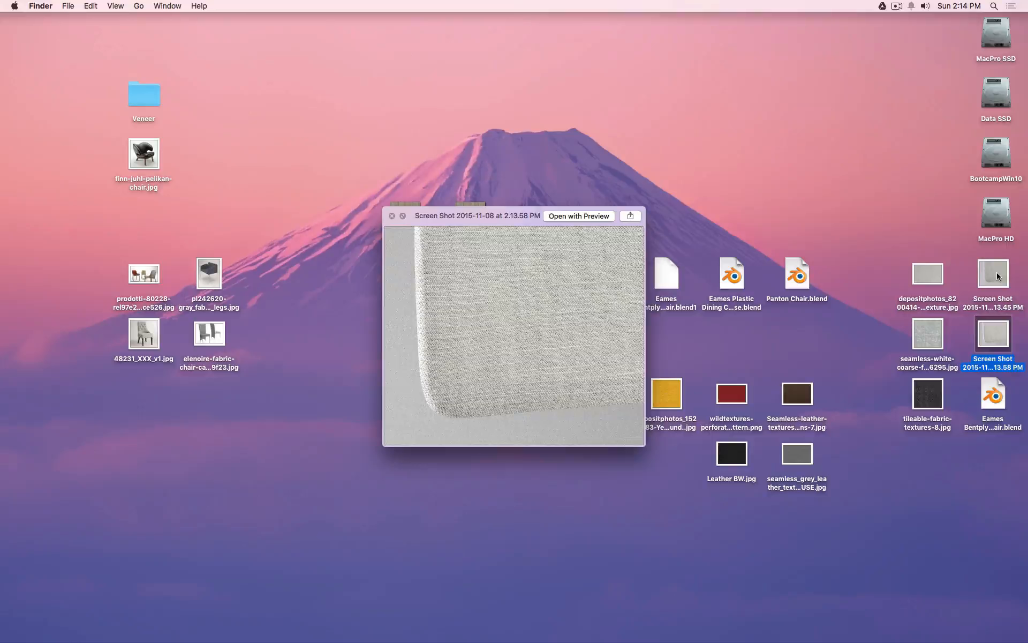
pyautogui.press('Up')
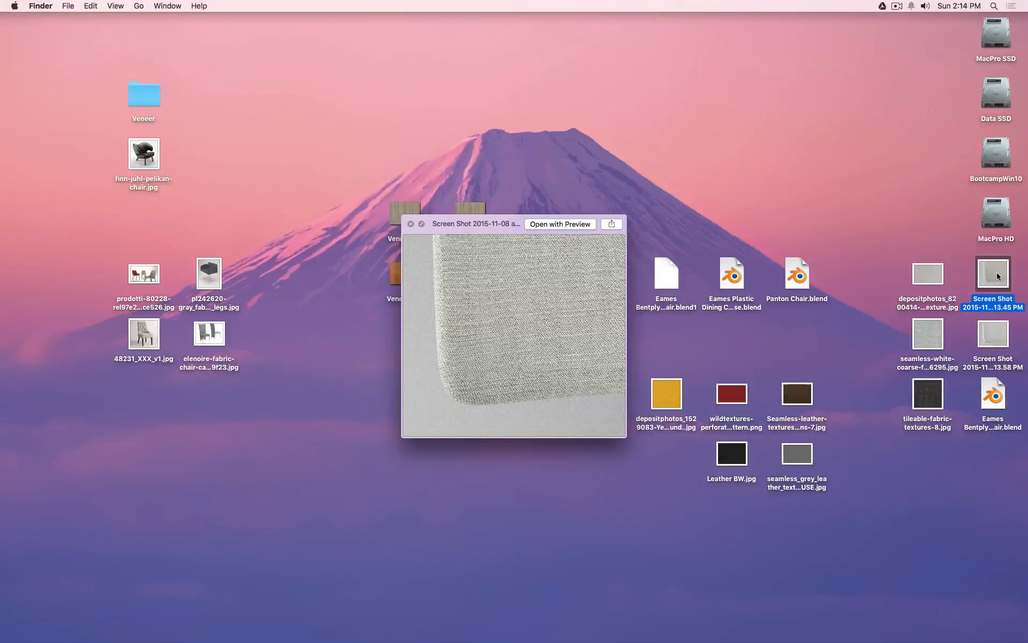
pyautogui.press('Down')
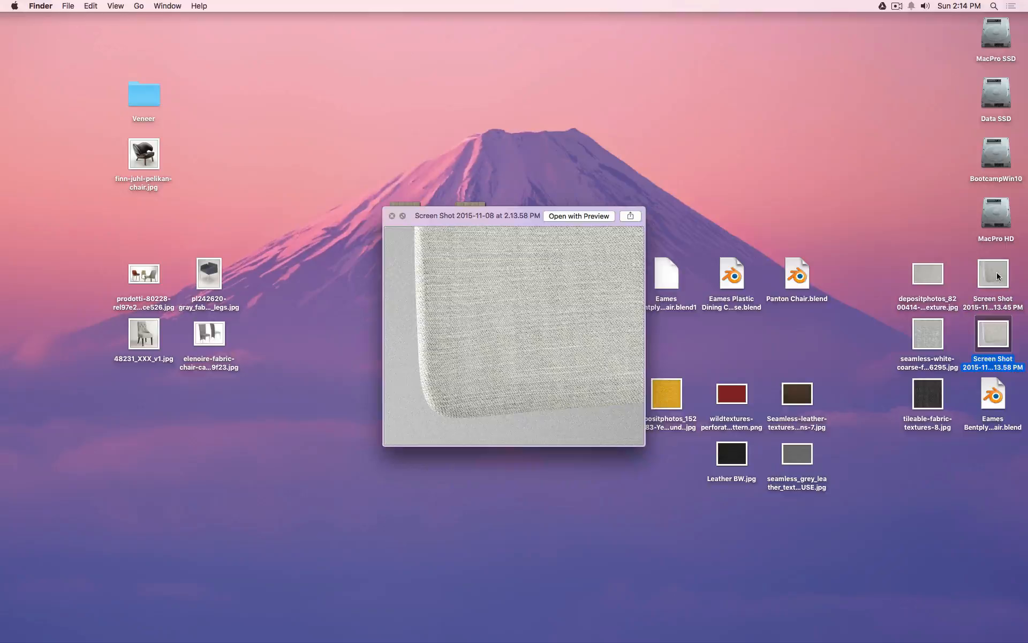
pyautogui.press('Up')
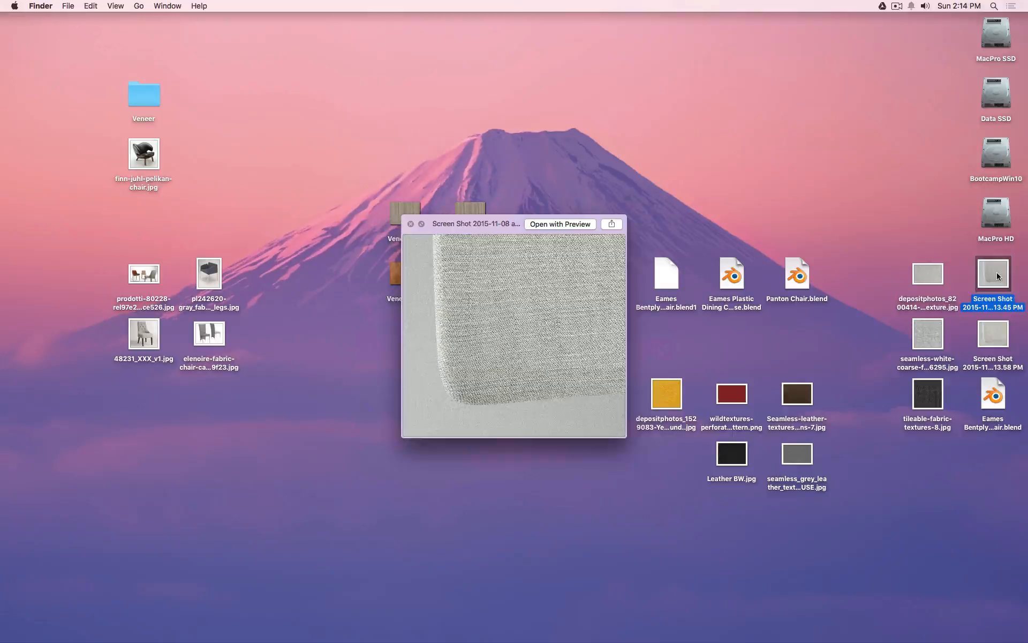
# Finish comparing the two renders, then bring up the reference photo of three chairs.
pyautogui.press('Down')
pyautogui.press('Up')
pyautogui.press('Down')
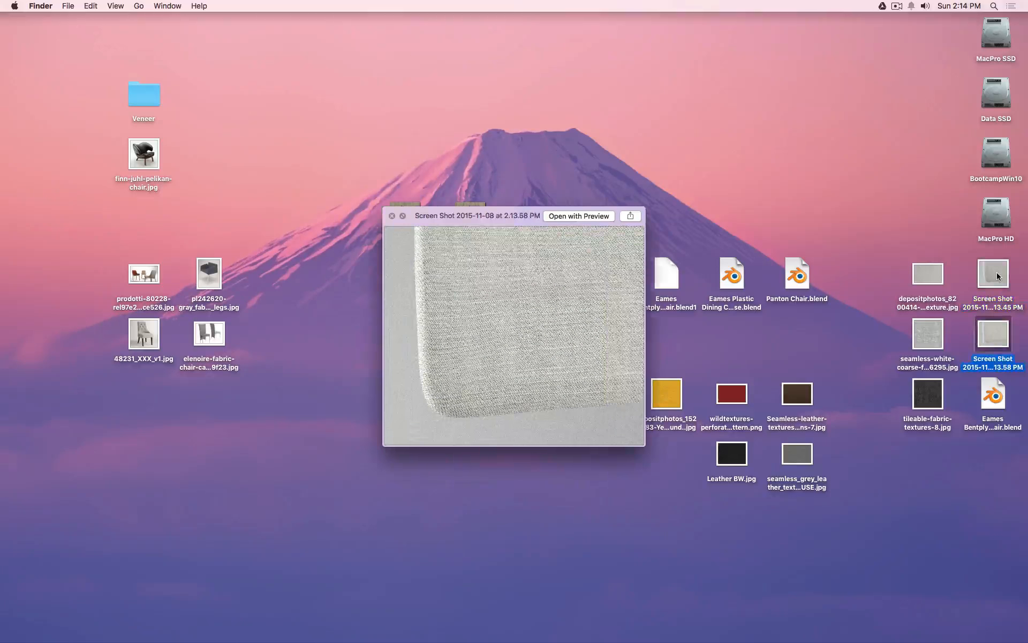
pyautogui.press('Up')
pyautogui.press('Down')
pyautogui.press('Up')
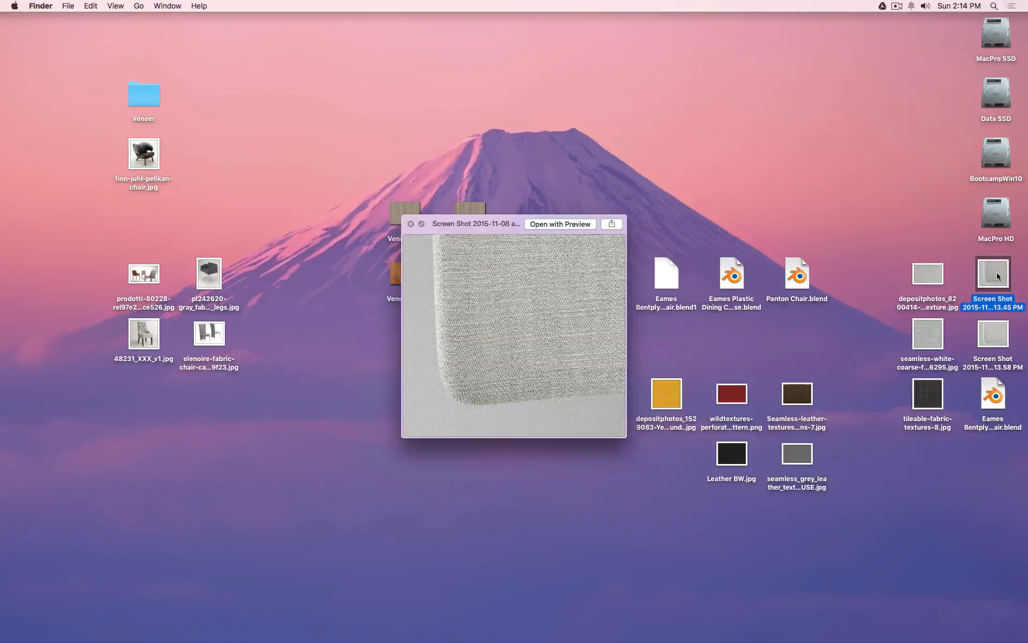
pyautogui.press('space')
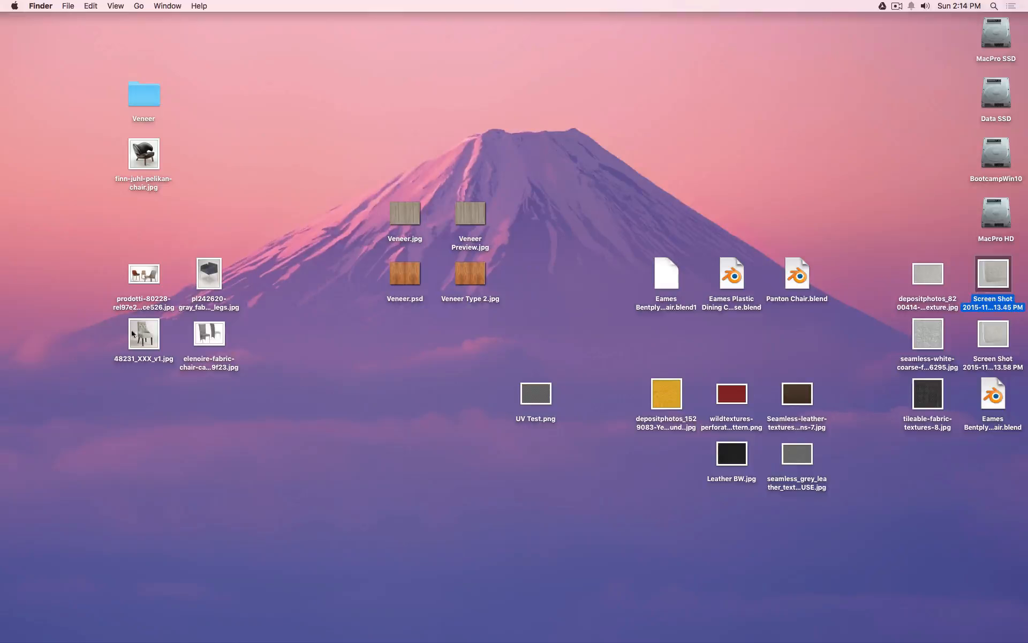
pyautogui.click(139, 274)
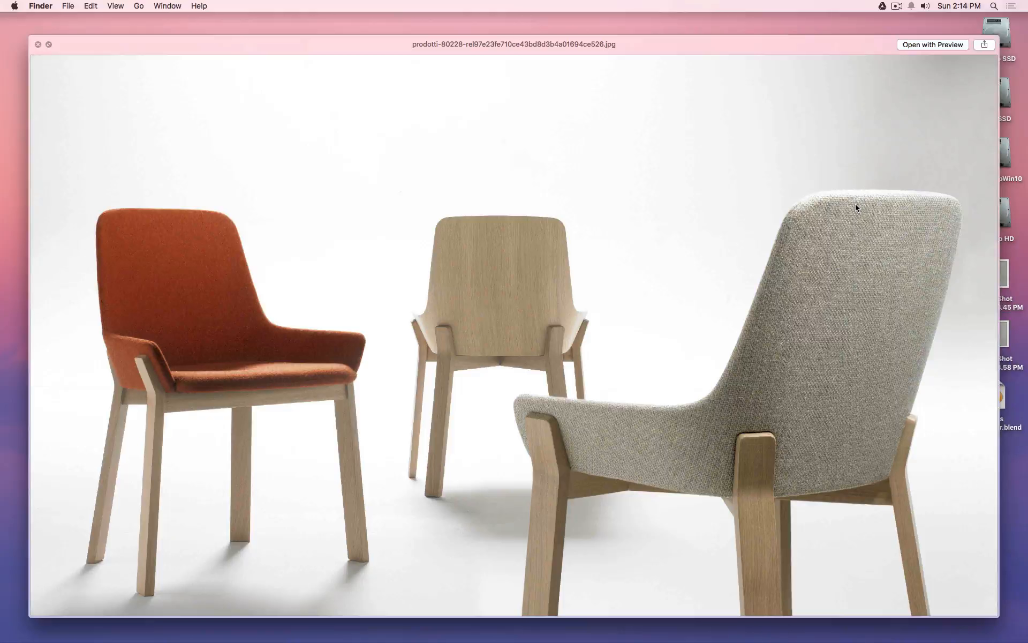
# Close the Quick Look chair reference photo and return to the Eames Bentplywood chair file in Blender.
pyautogui.press('space')
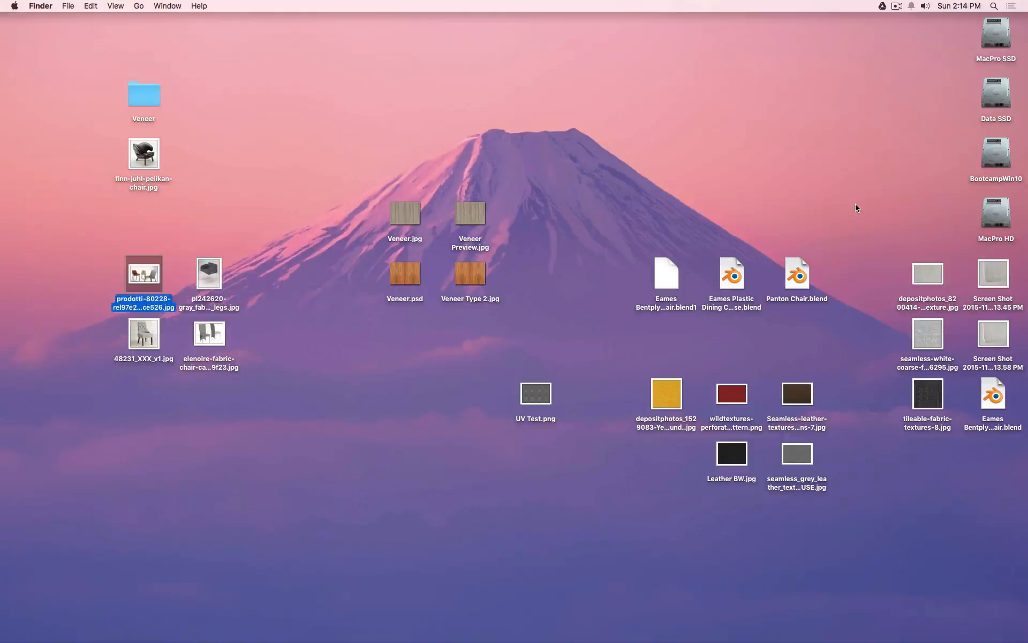
pyautogui.press('super+Tab')
pyautogui.press('super+Tab')
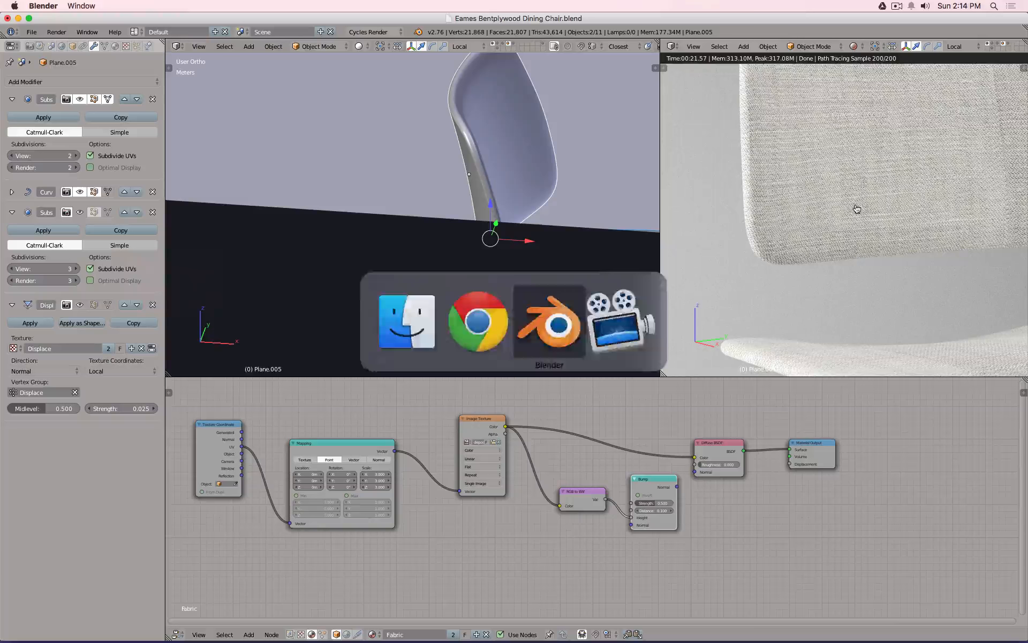
# Unlink the Image Texture from the Diffuse BSDF colour and spread the nodes apart.
pyautogui.scroll(-4, 850, 213)
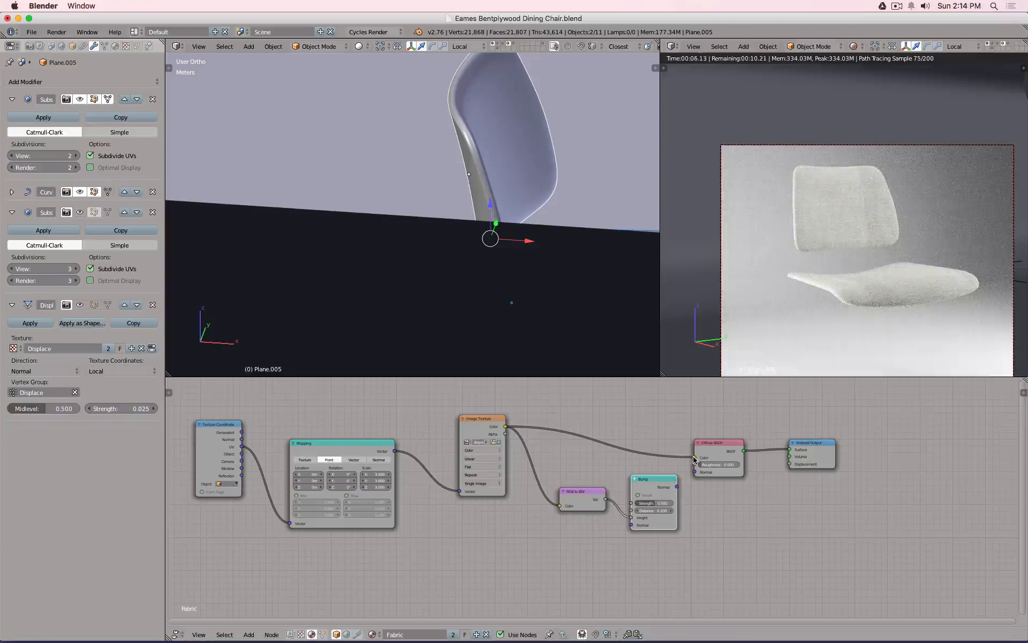
pyautogui.moveTo(695, 459); pyautogui.dragTo(621, 446)
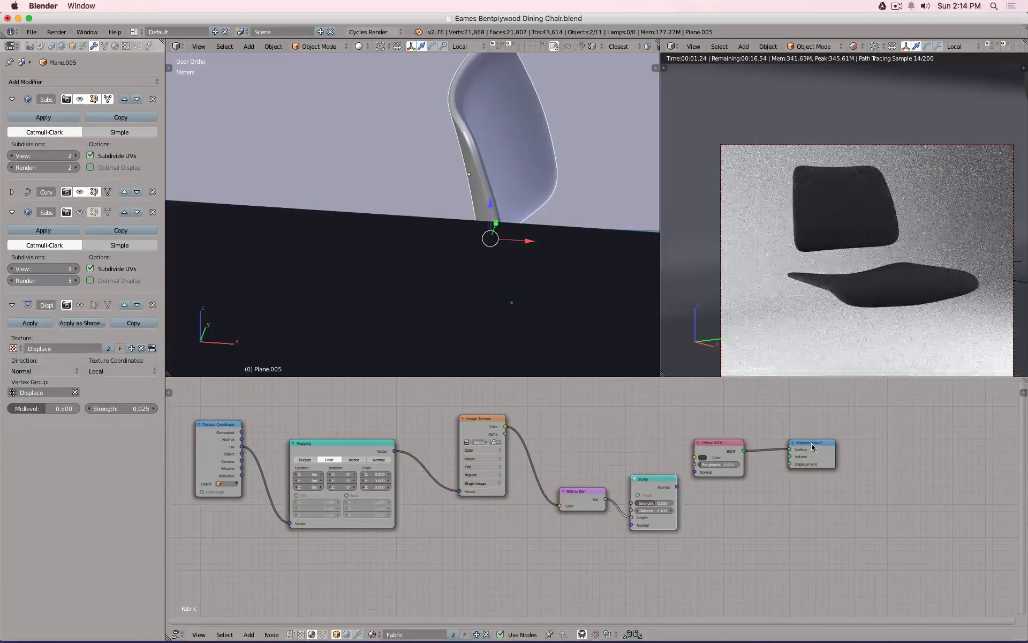
pyautogui.moveTo(813, 446); pyautogui.dragTo(890, 441)
pyautogui.click(725, 444)
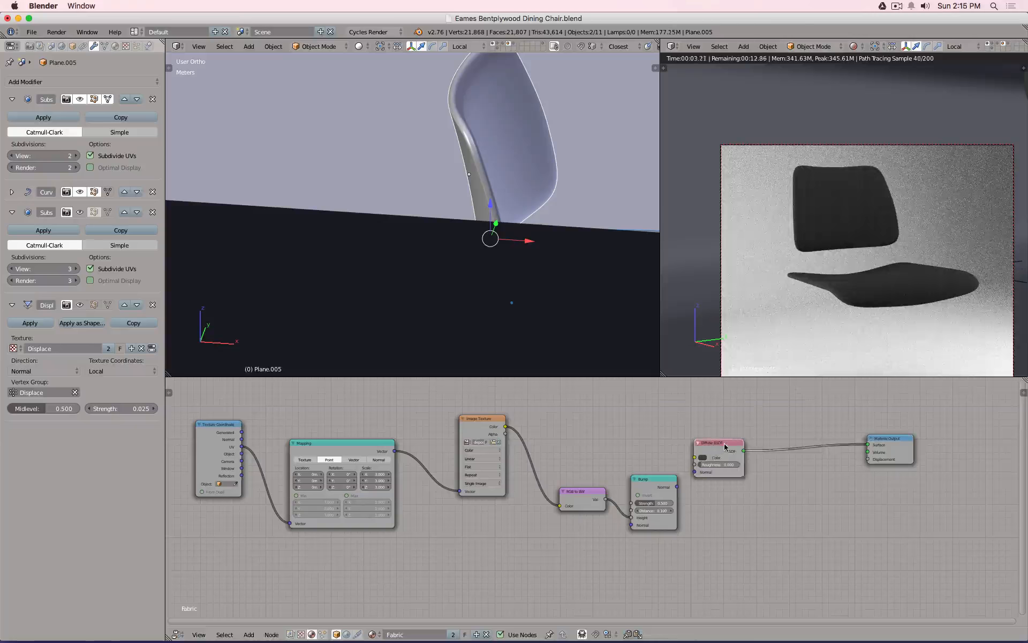
pyautogui.moveTo(725, 446); pyautogui.dragTo(742, 439)
# Duplicate the Diffuse BSDF below the original and set the copy's colour to near-white.
pyautogui.hotkey('shift', 'a')
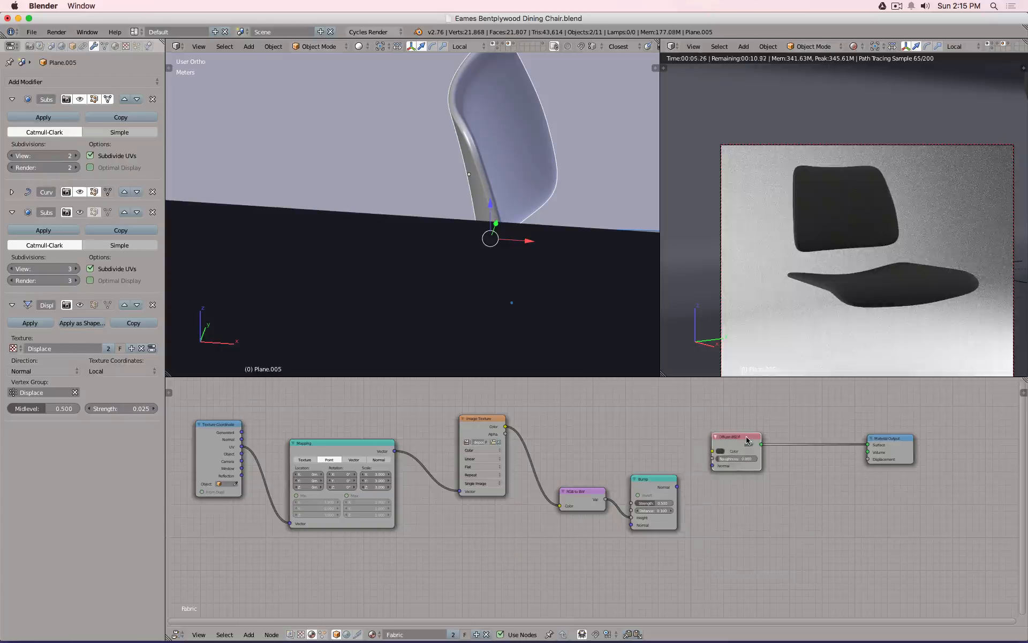
pyautogui.hotkey('shift', 'd')
pyautogui.click(746, 506)
pyautogui.click(719, 517)
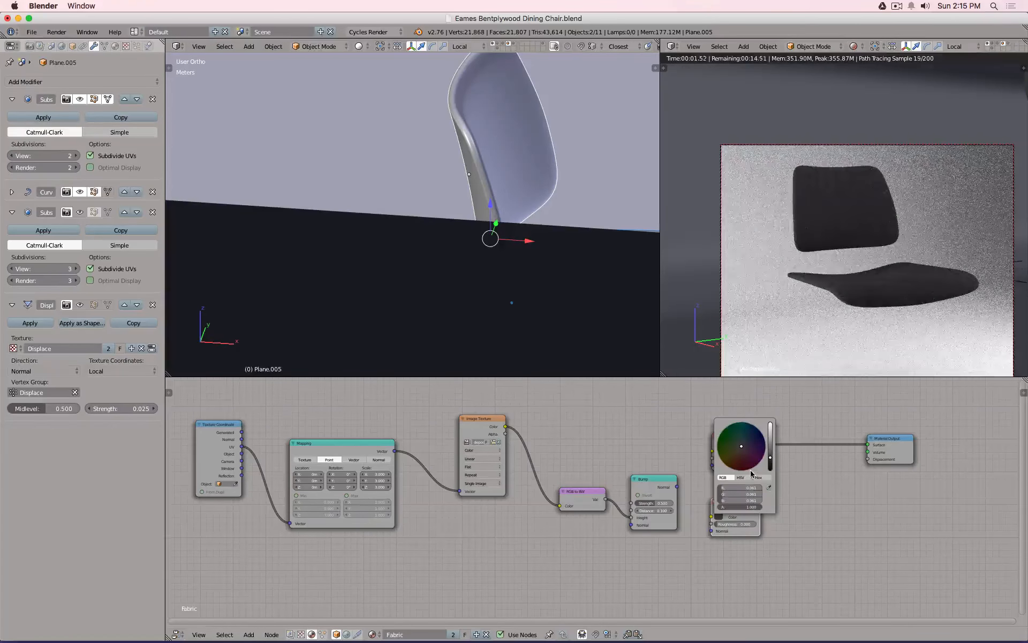
pyautogui.scroll(15, 752, 473)
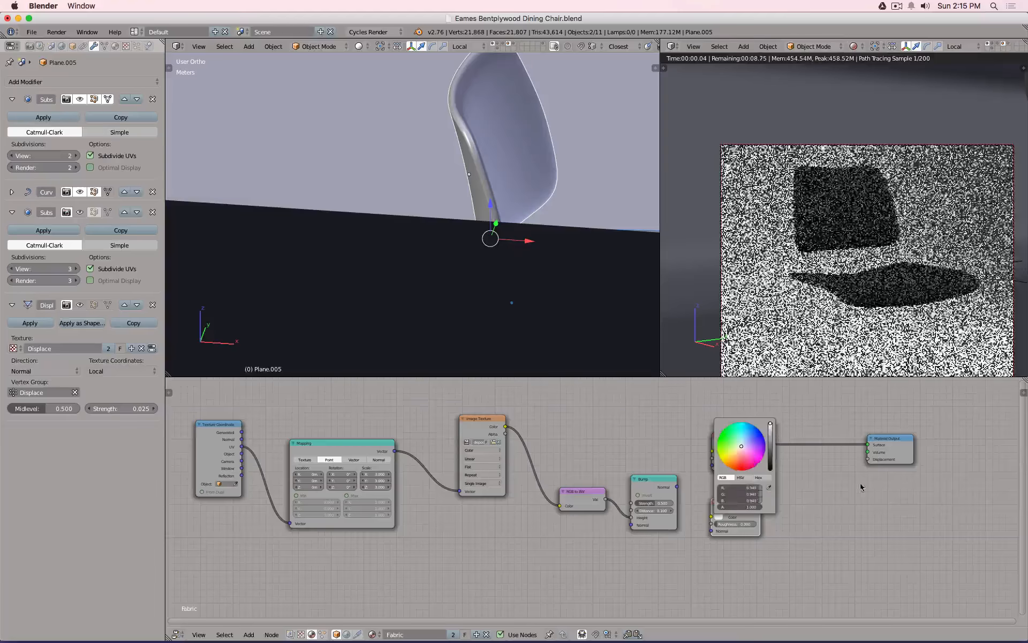
# Add a Mix Shader before Material Output fed by the white Diffuse, plus a Layer Weight node.
pyautogui.hotkey('shift', 'a')
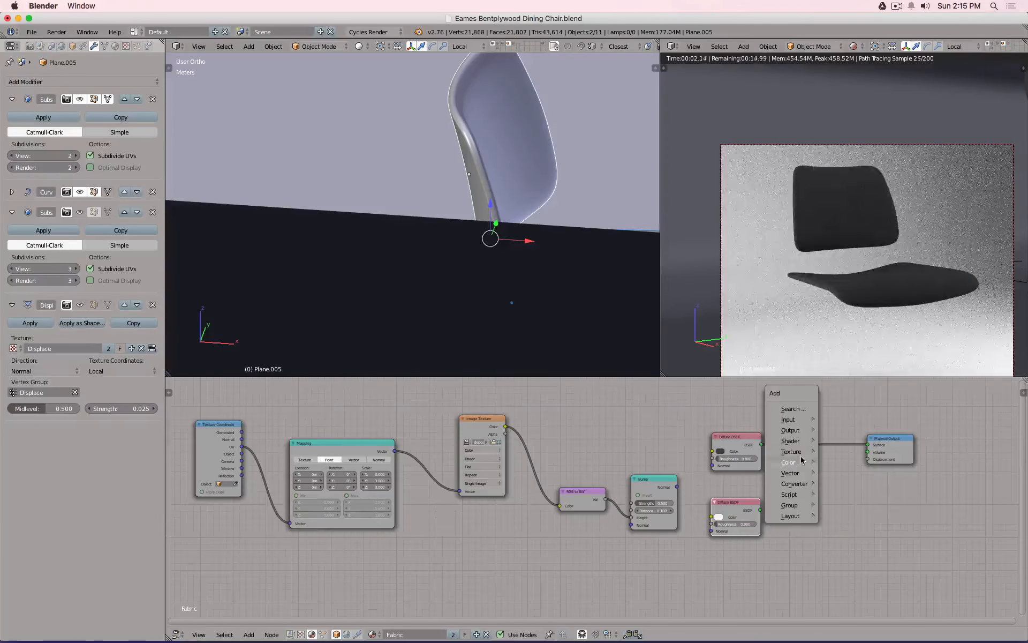
pyautogui.moveTo(798, 441)
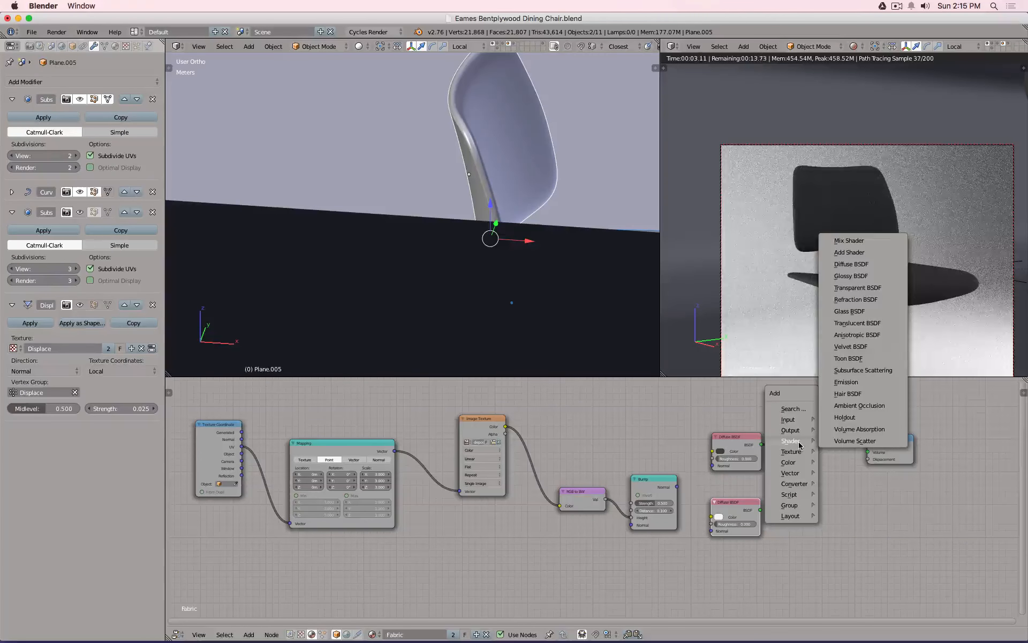
pyautogui.click(846, 242)
pyautogui.click(774, 482)
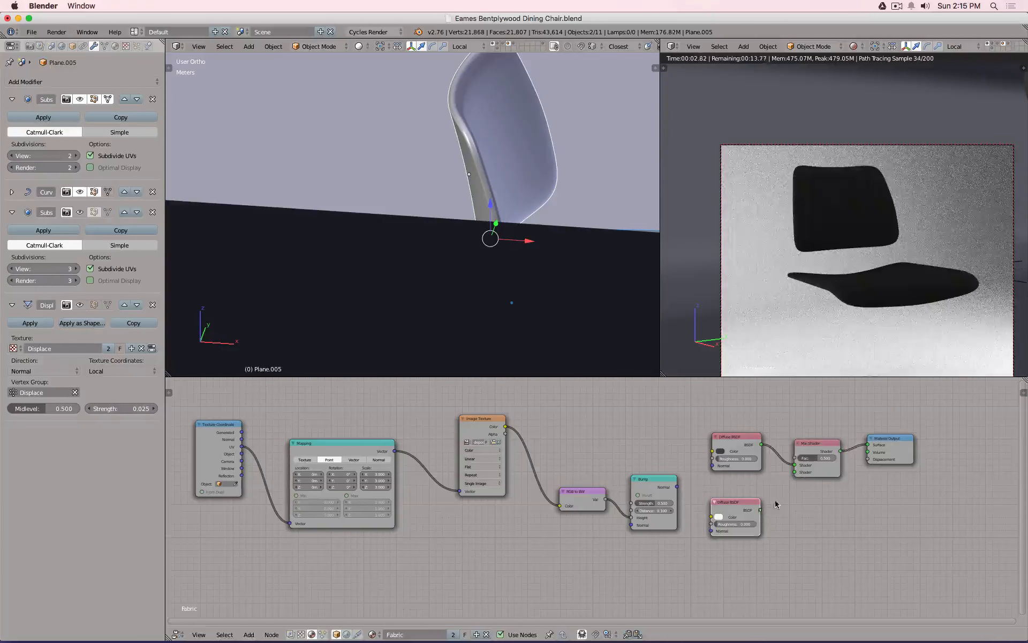
pyautogui.moveTo(761, 509); pyautogui.dragTo(794, 472)
pyautogui.hotkey('shift', 'a')
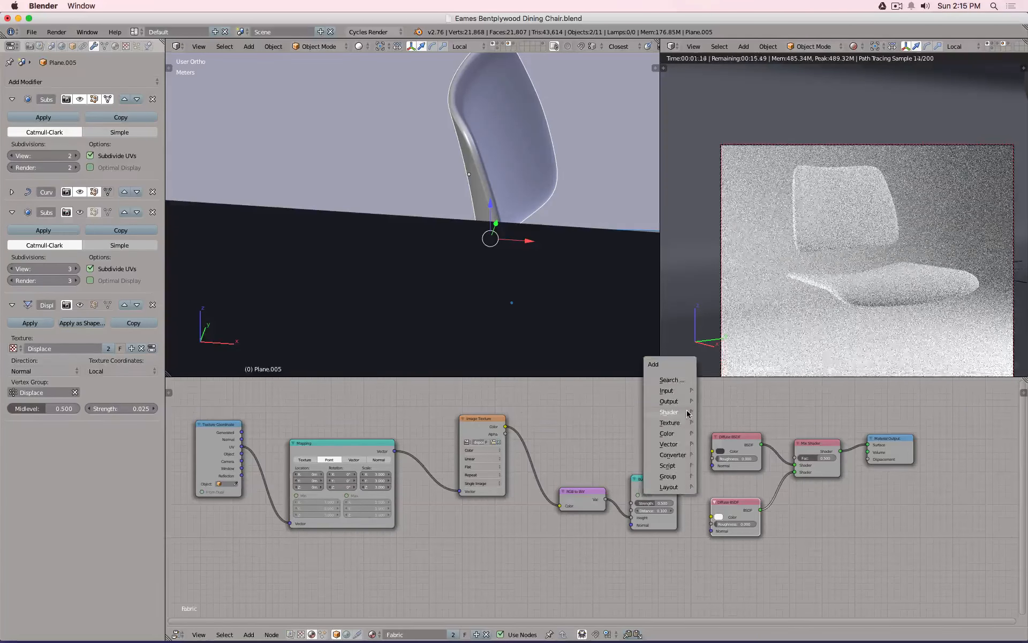
pyautogui.moveTo(669, 392)
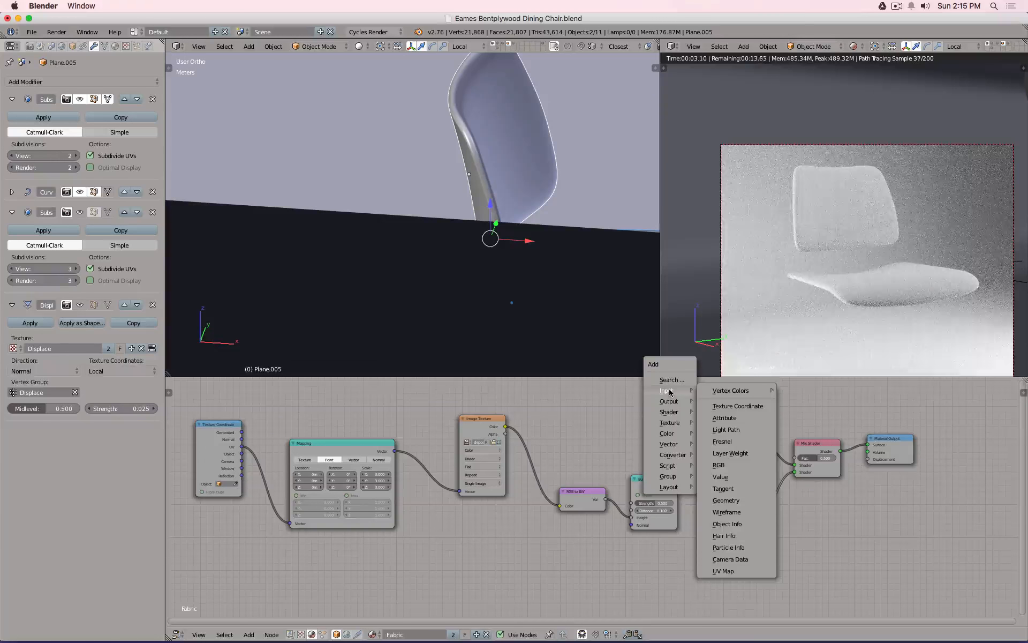
pyautogui.click(729, 453)
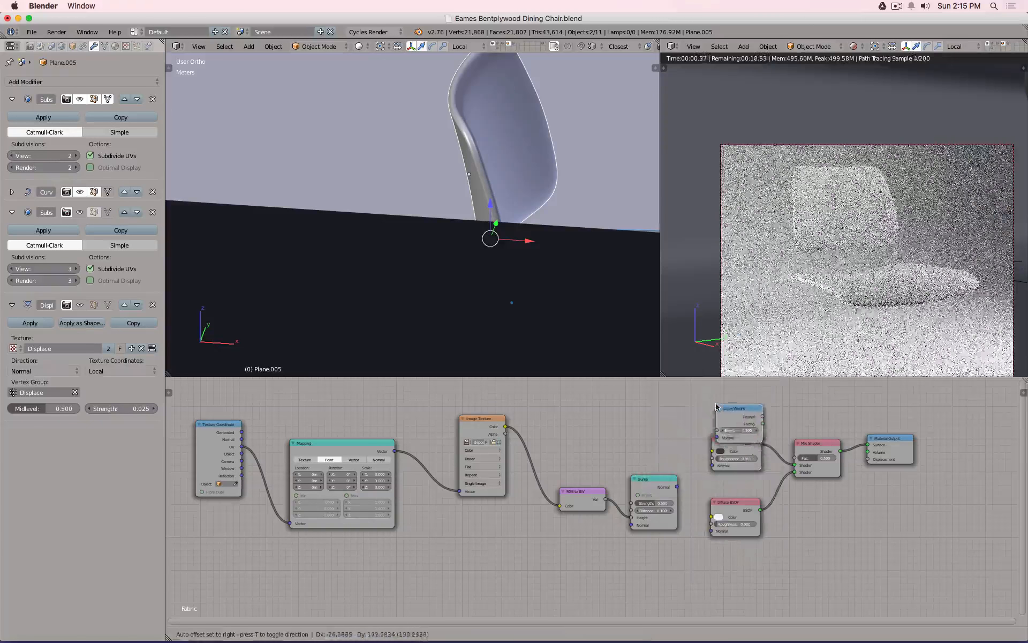
# Connect Layer Weight Facing to the Mix Shader factor and set Blend to 0.100.
pyautogui.click(714, 395)
pyautogui.moveTo(758, 410); pyautogui.dragTo(794, 458)
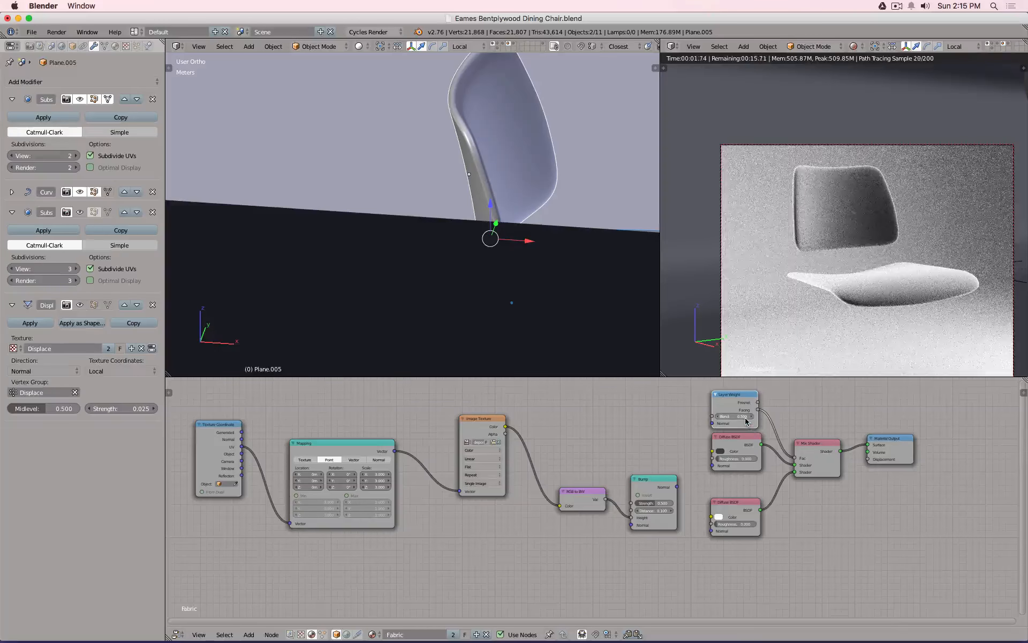
pyautogui.moveTo(735, 416); pyautogui.dragTo(616, 416)
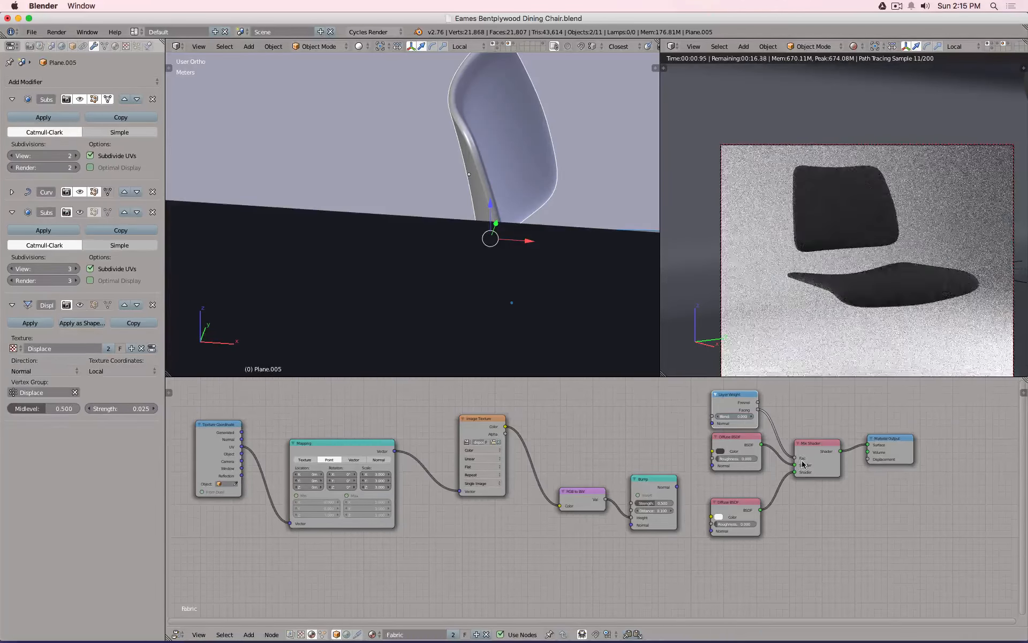
pyautogui.moveTo(793, 465); pyautogui.dragTo(788, 444)
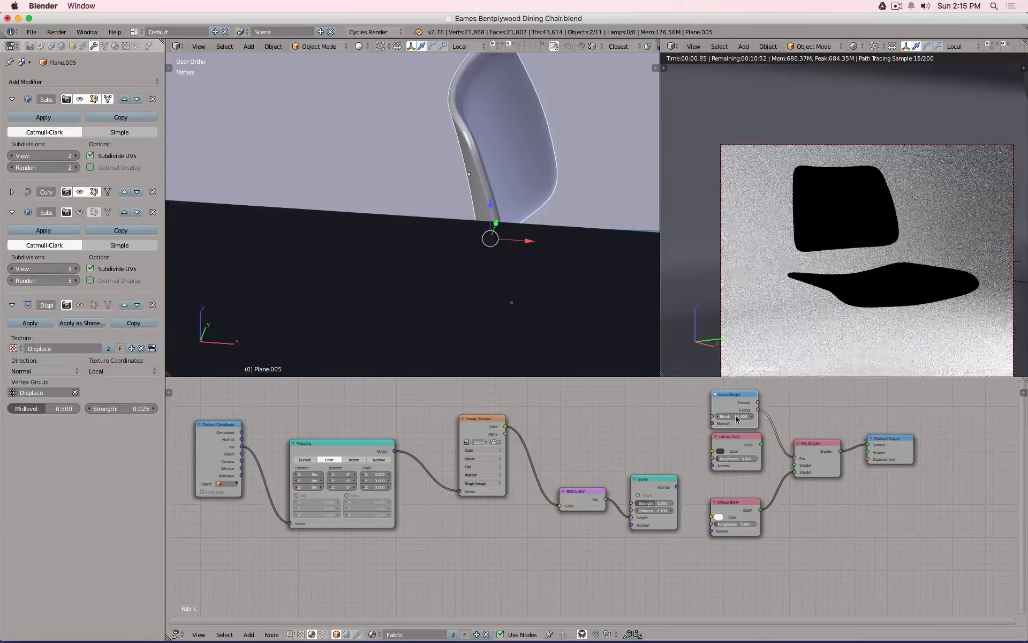
pyautogui.press('Return')
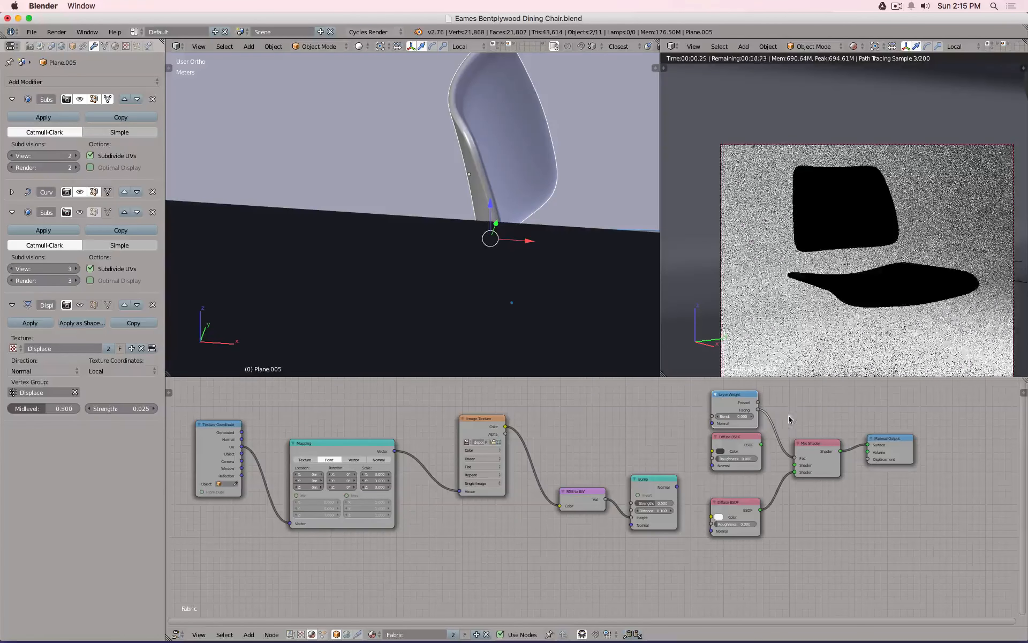
pyautogui.click(752, 417)
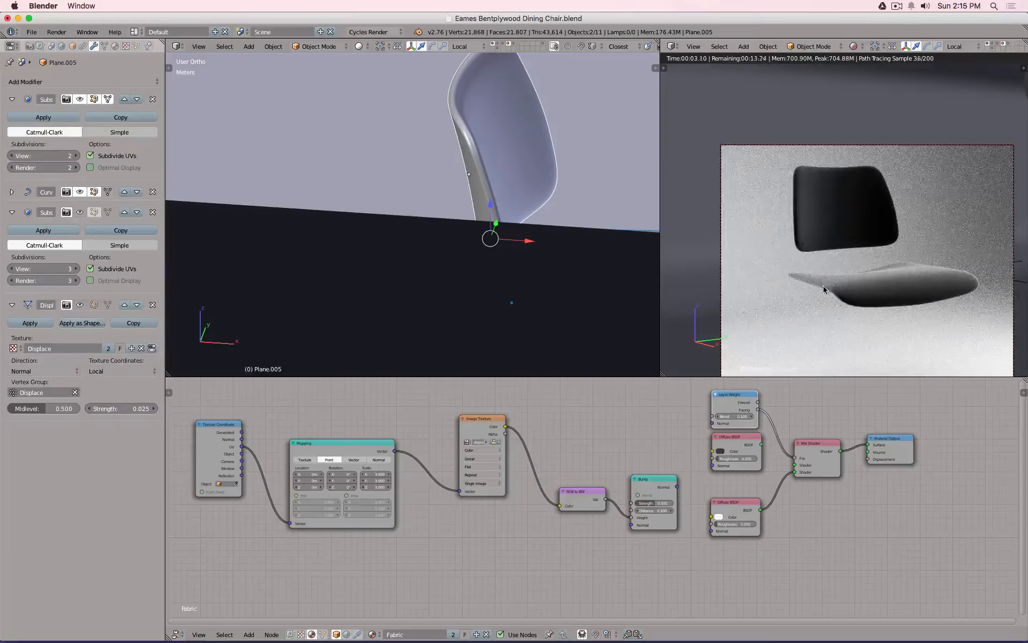
# Orbit the rendered preview around the cushions, then return to the camera view.
pyautogui.scroll(4, 824, 290)
pyautogui.scroll(-5, 824, 284)
pyautogui.moveTo(847, 214)
pyautogui.mouseDown(button='middle')
pyautogui.moveTo(837, 278)
pyautogui.moveTo(858, 161)
pyautogui.moveTo(854, 232)
pyautogui.mouseUp(button='middle')
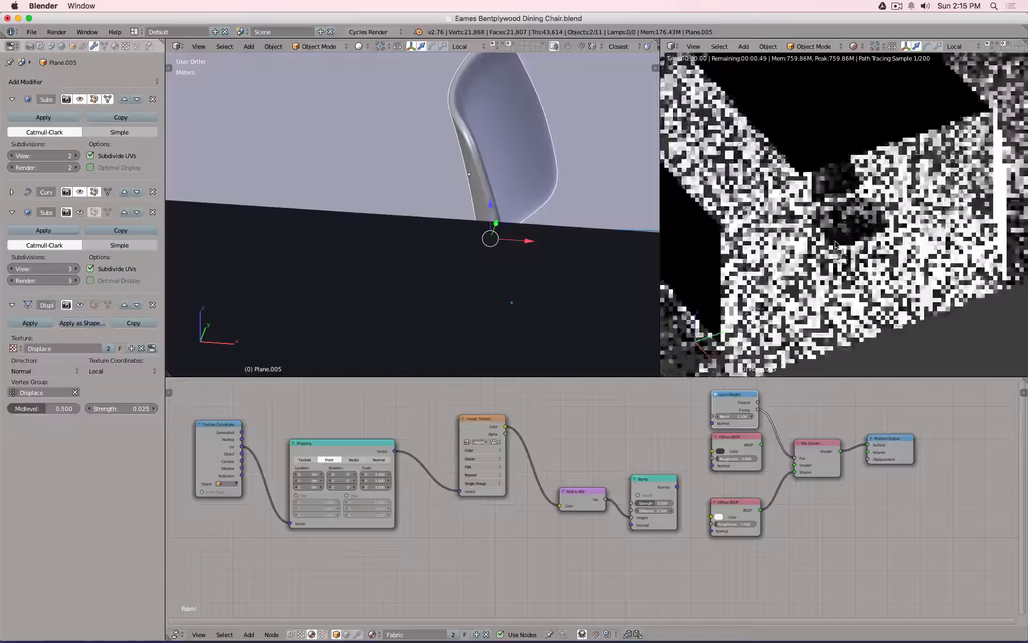
pyautogui.scroll(5, 835, 244)
pyautogui.moveTo(828, 188); pyautogui.dragTo(783, 188, button='middle')
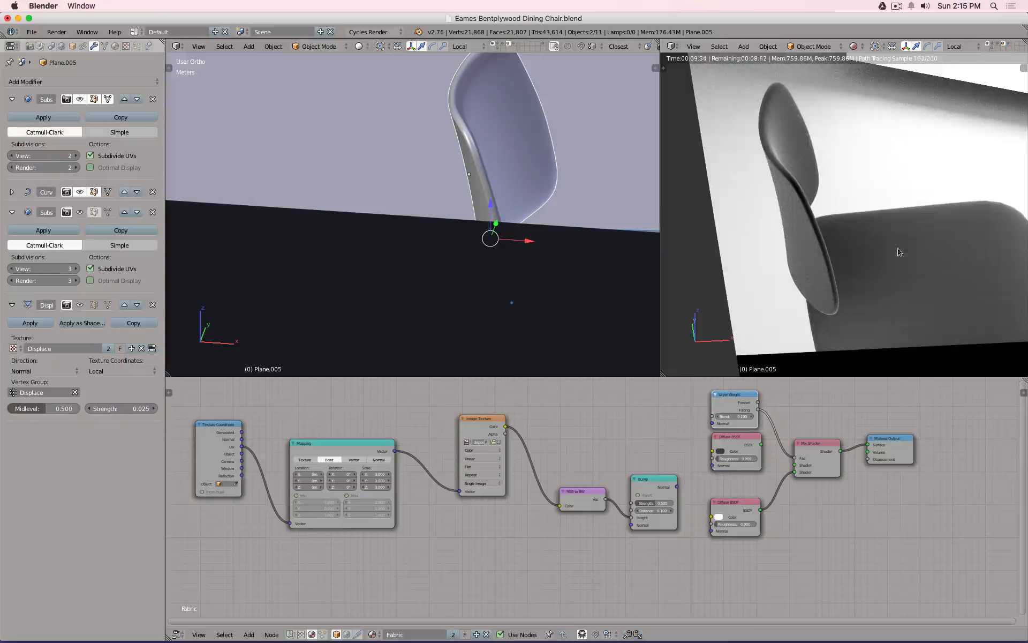
pyautogui.press('KP_0')
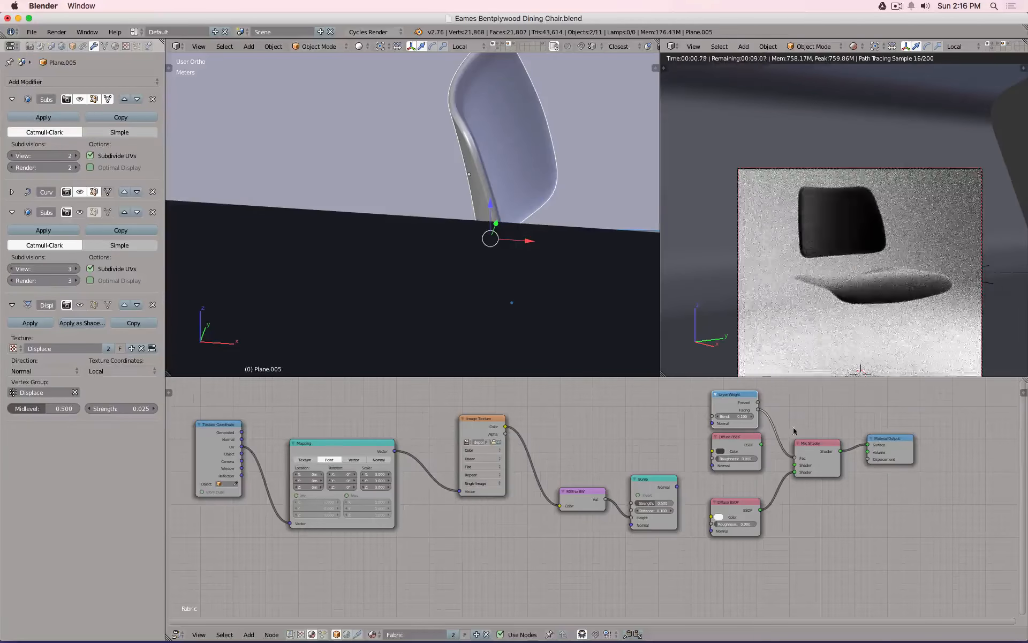
# Insert a Math node set to Multiply with value 1.000 before the Mix Shader factor.
pyautogui.scroll(2, 761, 434)
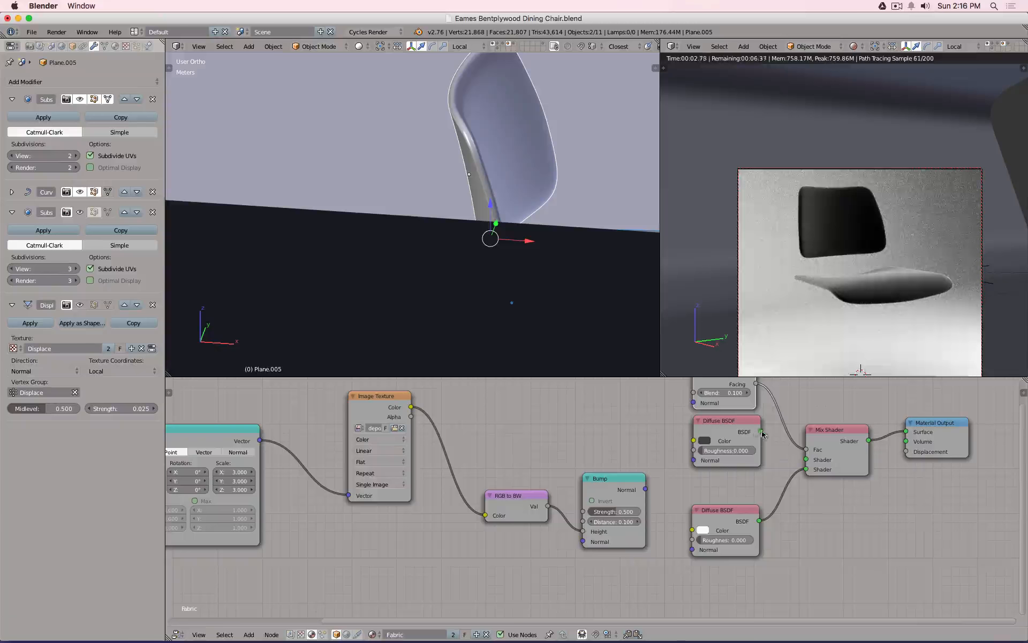
pyautogui.moveTo(761, 432); pyautogui.dragTo(783, 457)
pyautogui.moveTo(768, 437); pyautogui.dragTo(742, 471, button='middle')
pyautogui.hotkey('shift', 'a')
pyautogui.moveTo(763, 499)
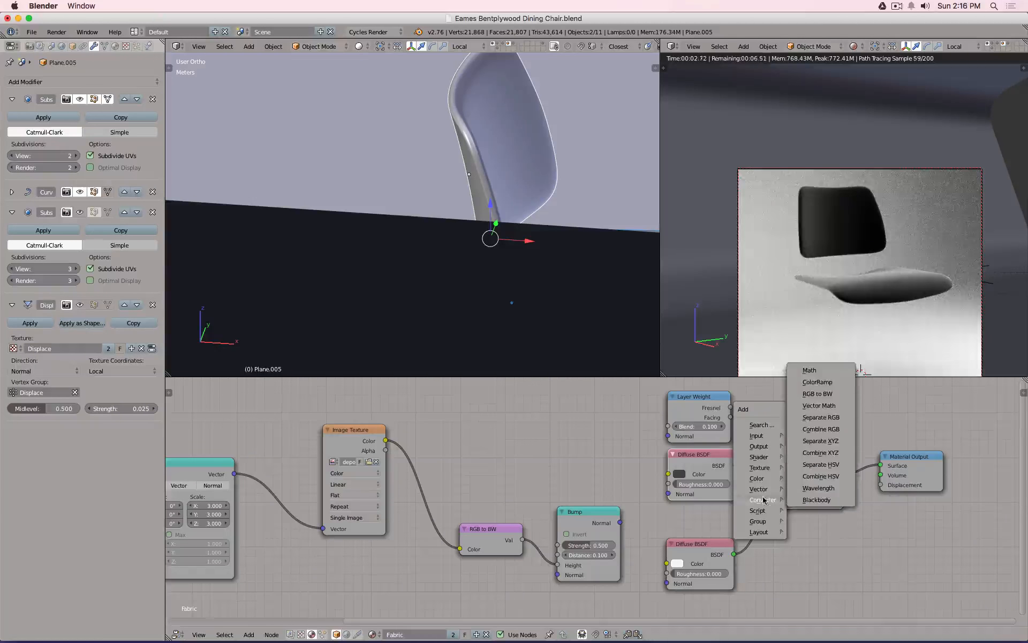
pyautogui.click(815, 375)
pyautogui.click(763, 404)
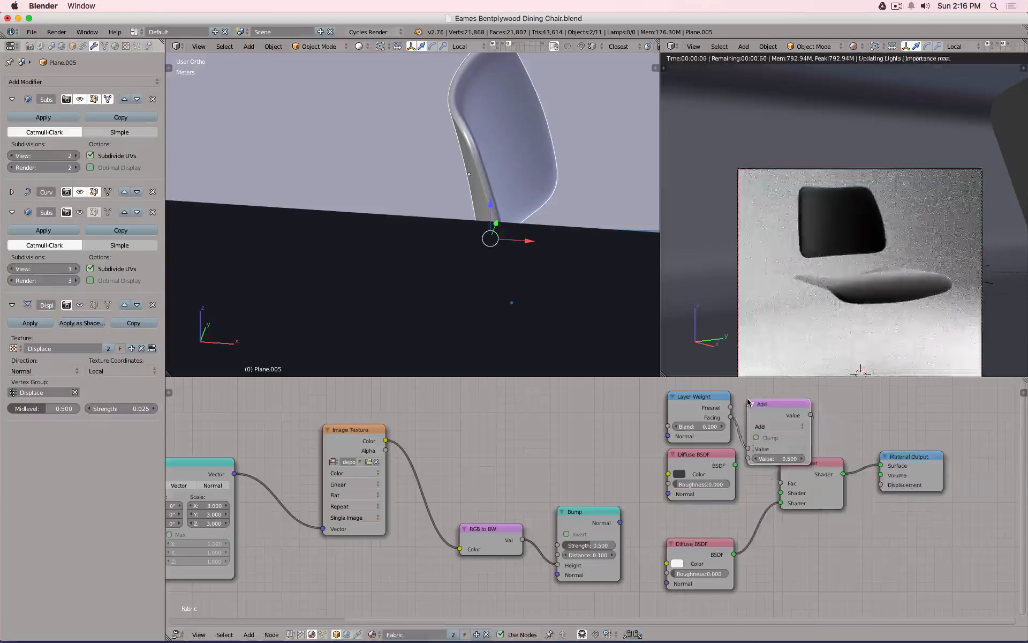
pyautogui.click(794, 427)
pyautogui.click(791, 397)
pyautogui.click(795, 458)
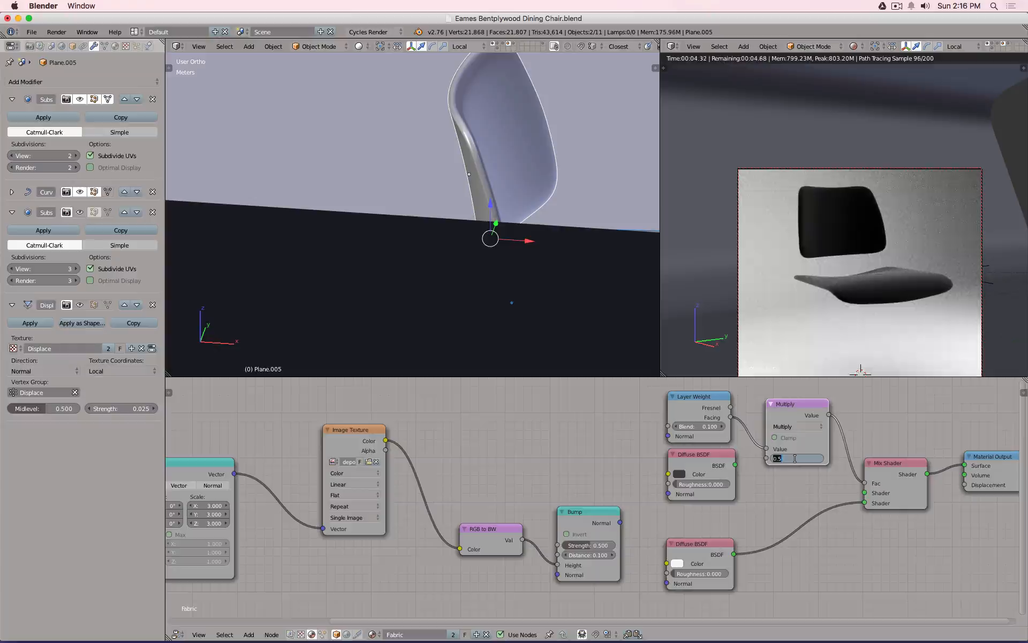
pyautogui.write('1')
pyautogui.press('Return')
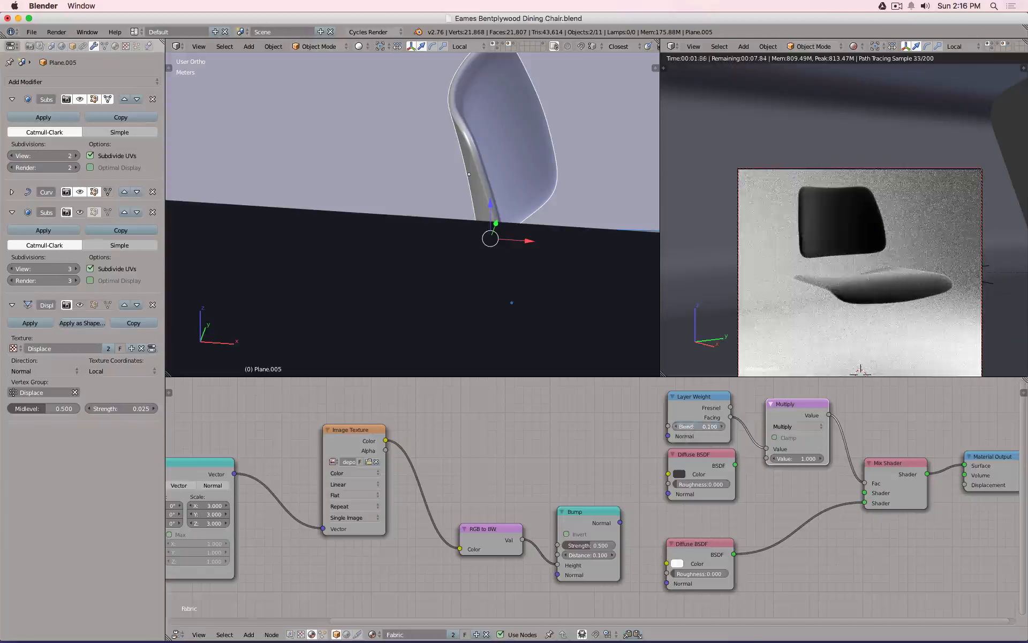
# Try Layer Weight Blend 0.050 with a Multiply value of 2.000.
pyautogui.click(695, 422)
pyautogui.press('Return')
pyautogui.click(787, 457)
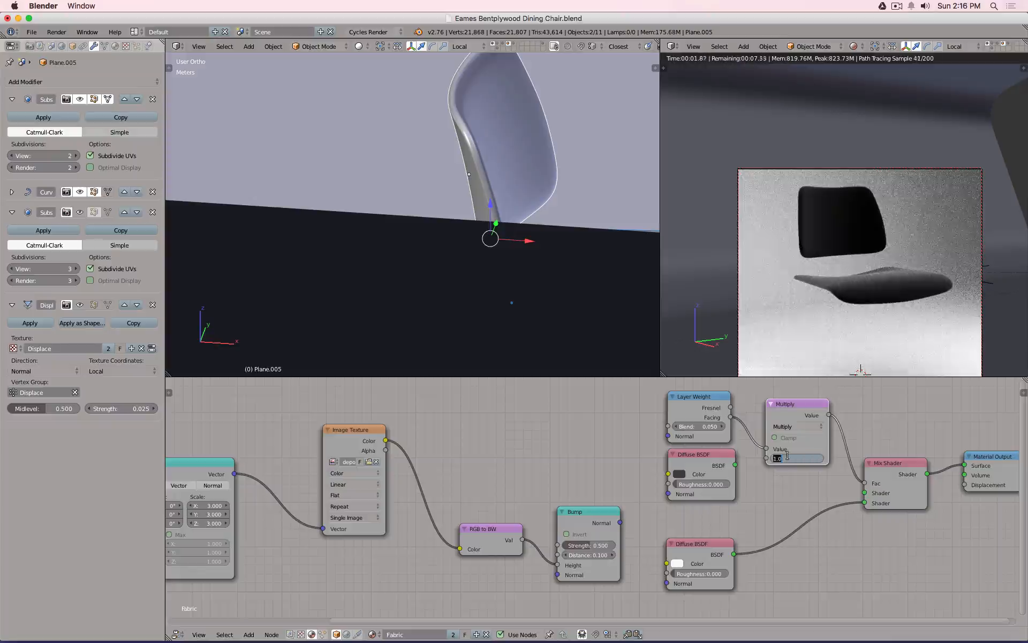
pyautogui.write('2')
pyautogui.press('Return')
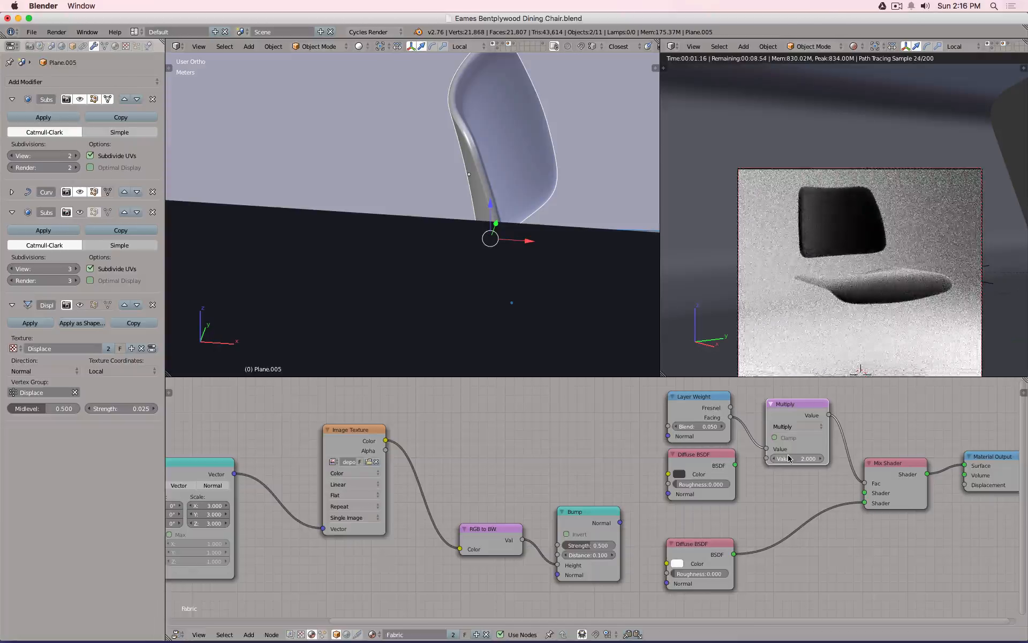
# Test Blend at 0.01 and 0.02, then settle on Blend 0.2 and Multiply 0.5.
pyautogui.click(700, 424)
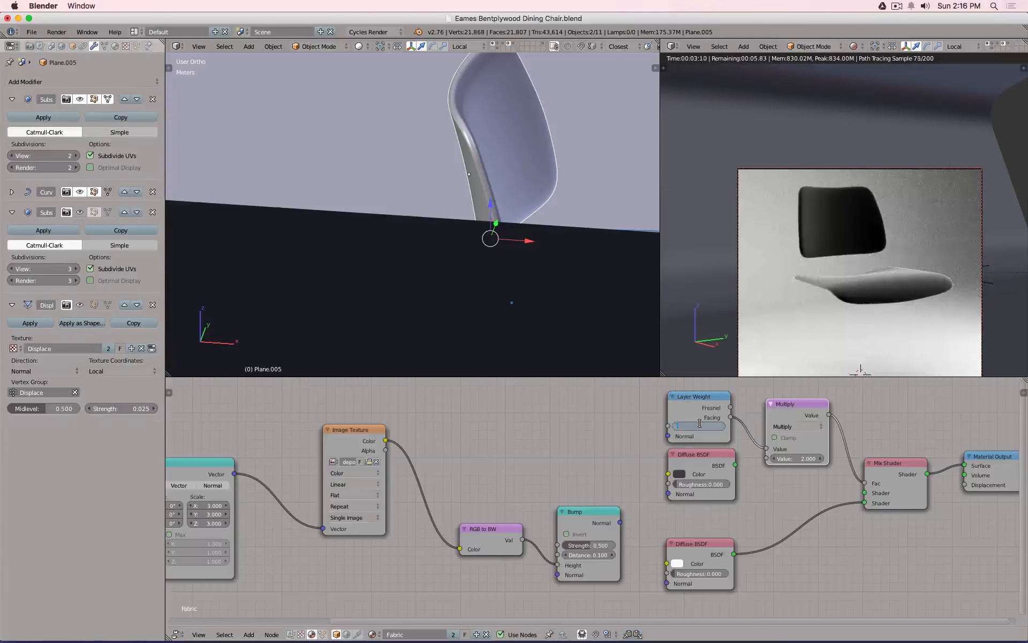
pyautogui.write('0.01')
pyautogui.press('Return')
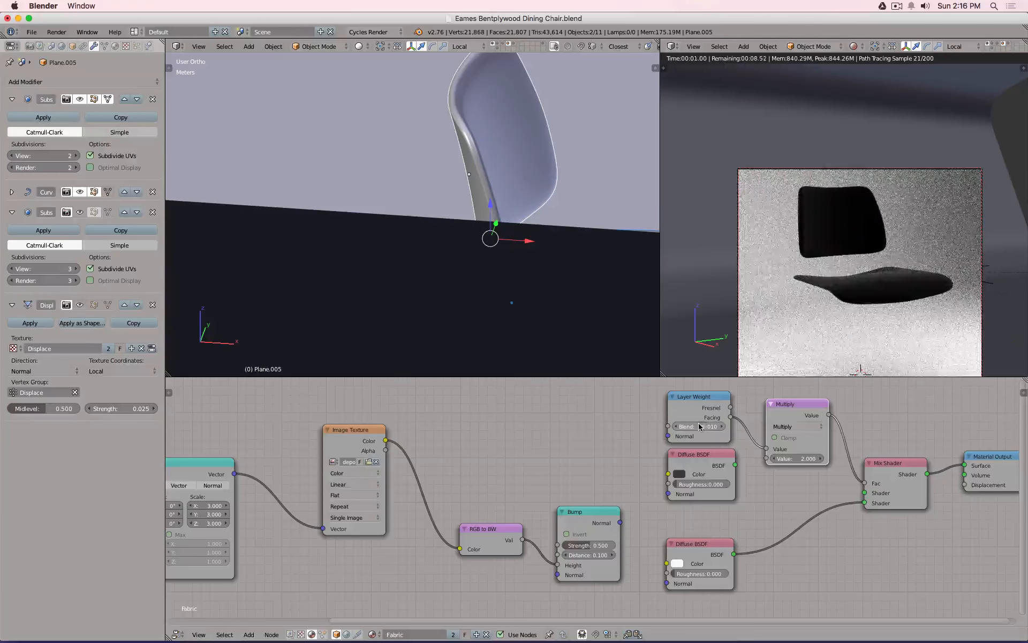
pyautogui.click(702, 426)
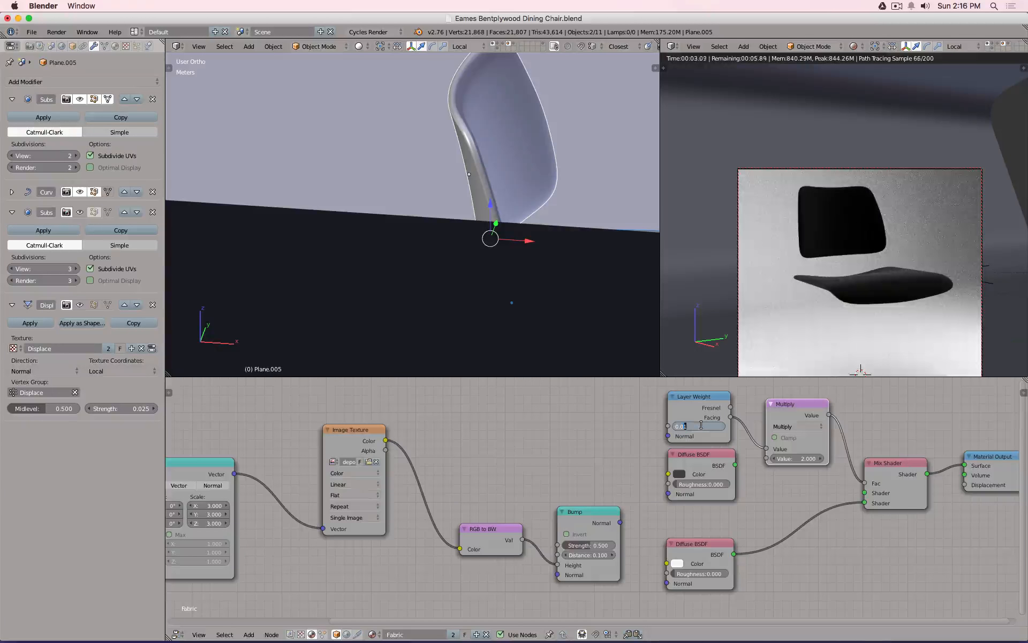
pyautogui.press('Return')
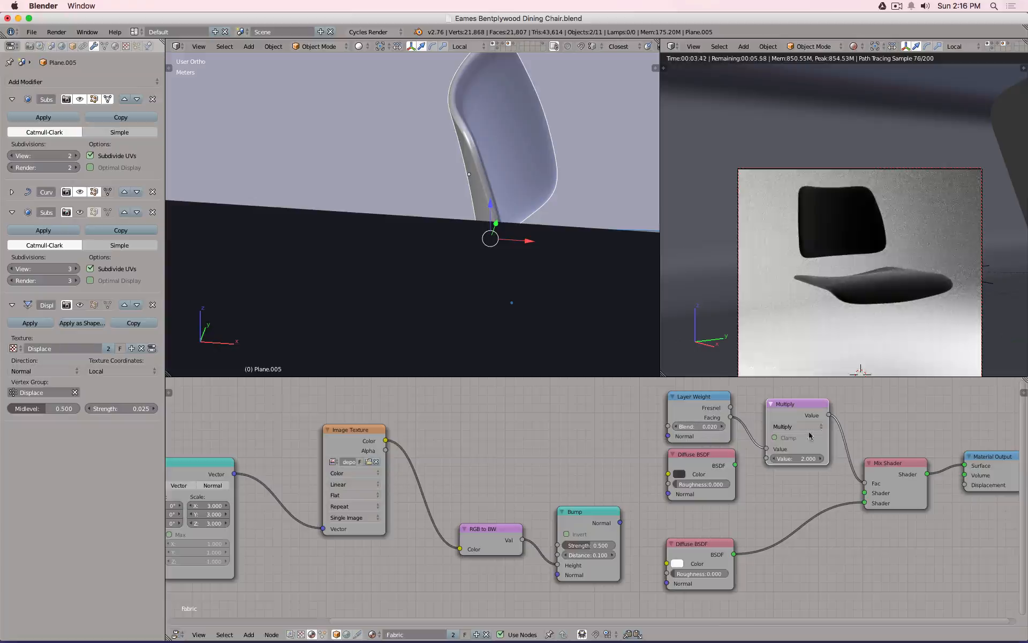
pyautogui.click(703, 424)
pyautogui.press('Return')
pyautogui.click(797, 456)
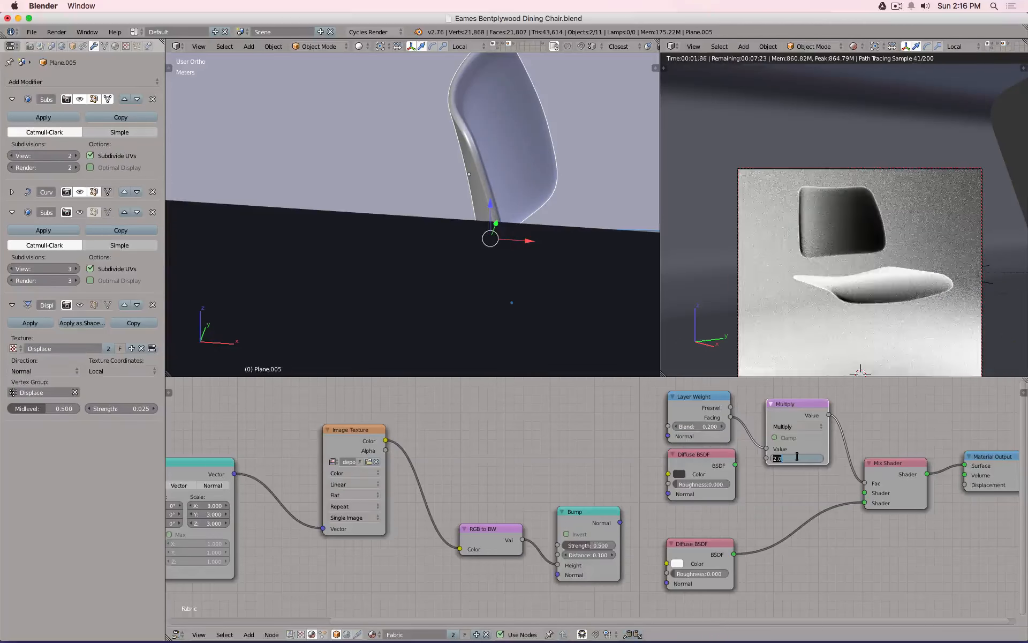
pyautogui.write('.5')
pyautogui.press('Return')
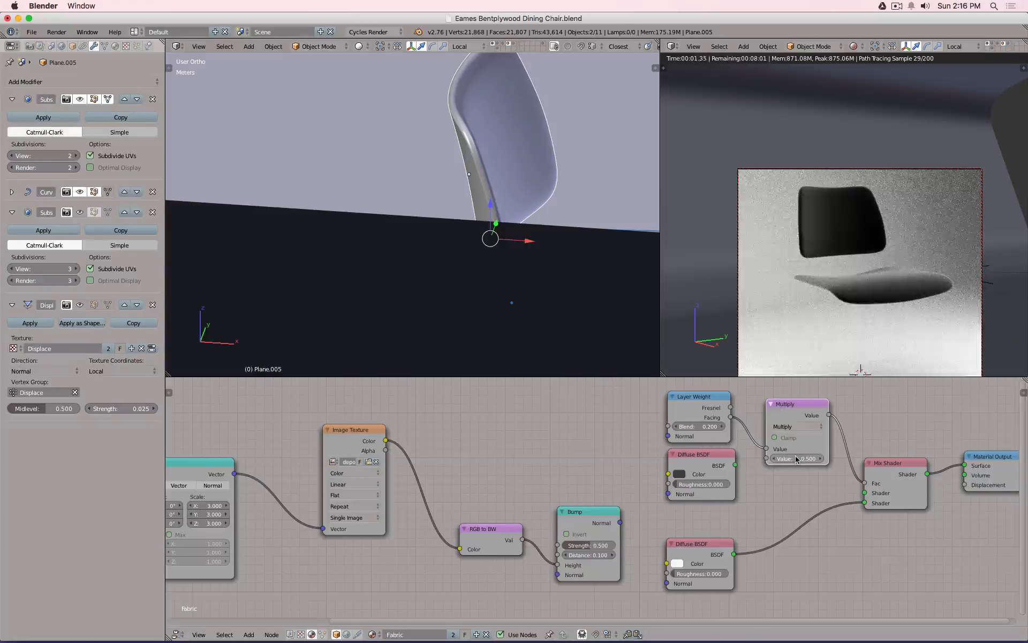
# Wire Image Texture colour and Bump normal into the top Diffuse, routed through the Mix Shader to Surface.
pyautogui.moveTo(734, 465); pyautogui.dragTo(864, 492)
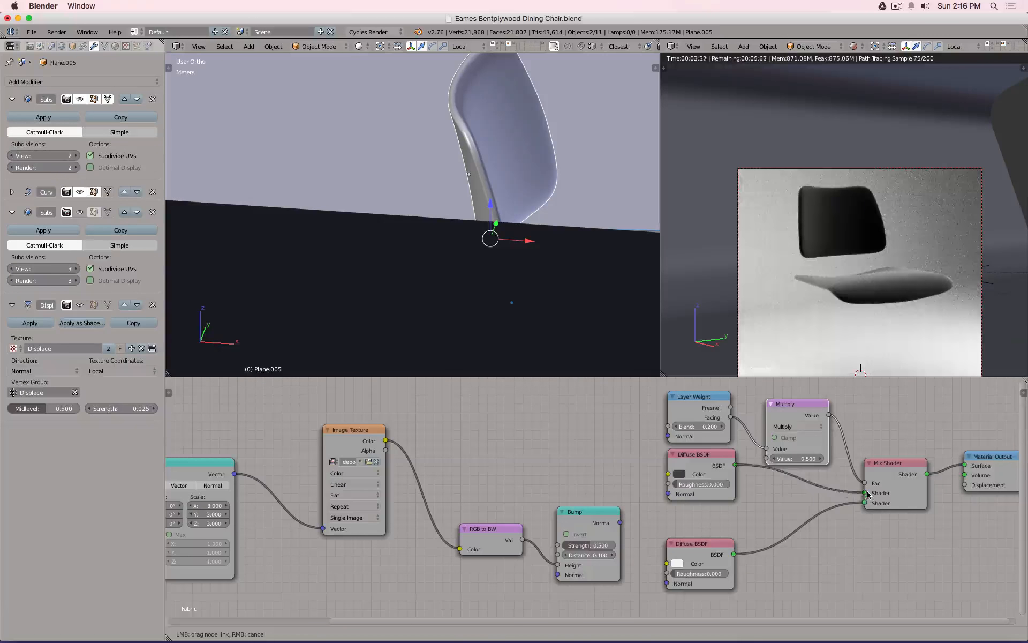
pyautogui.moveTo(620, 522); pyautogui.dragTo(669, 493)
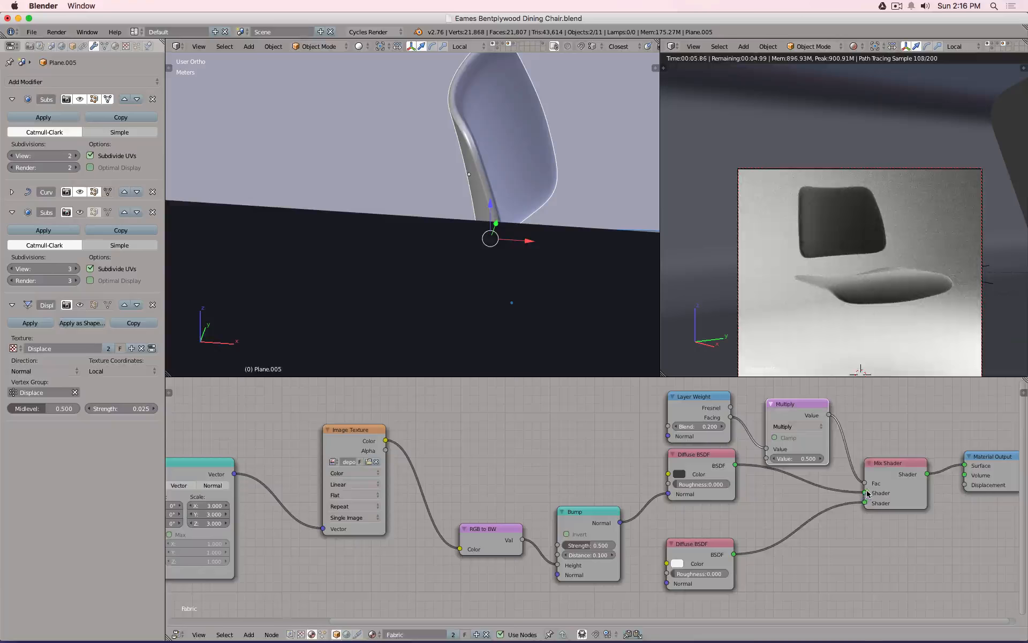
pyautogui.moveTo(868, 493); pyautogui.dragTo(965, 466)
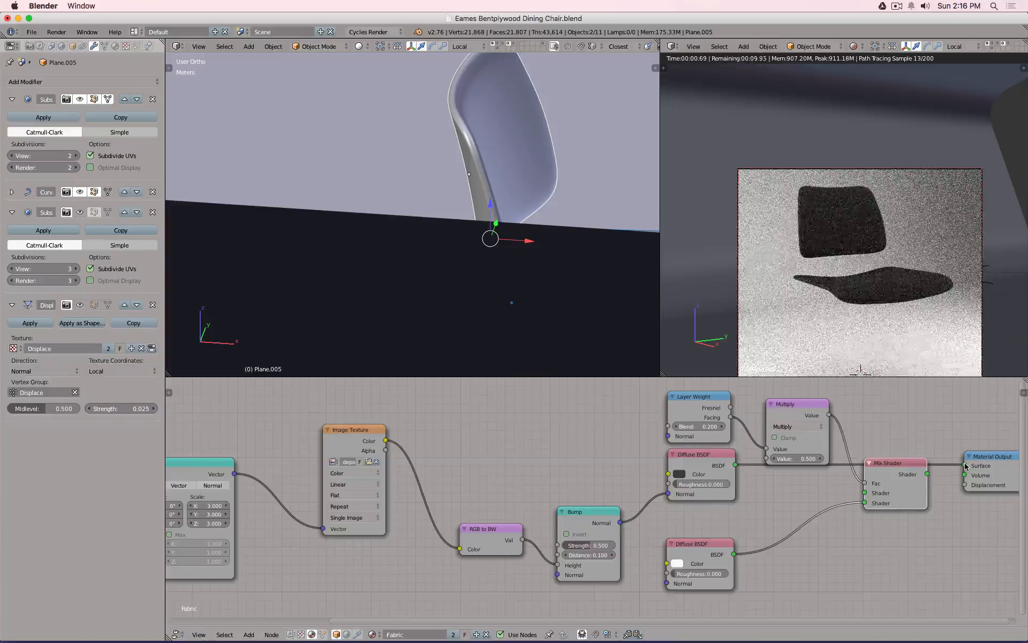
pyautogui.moveTo(386, 441); pyautogui.dragTo(669, 473)
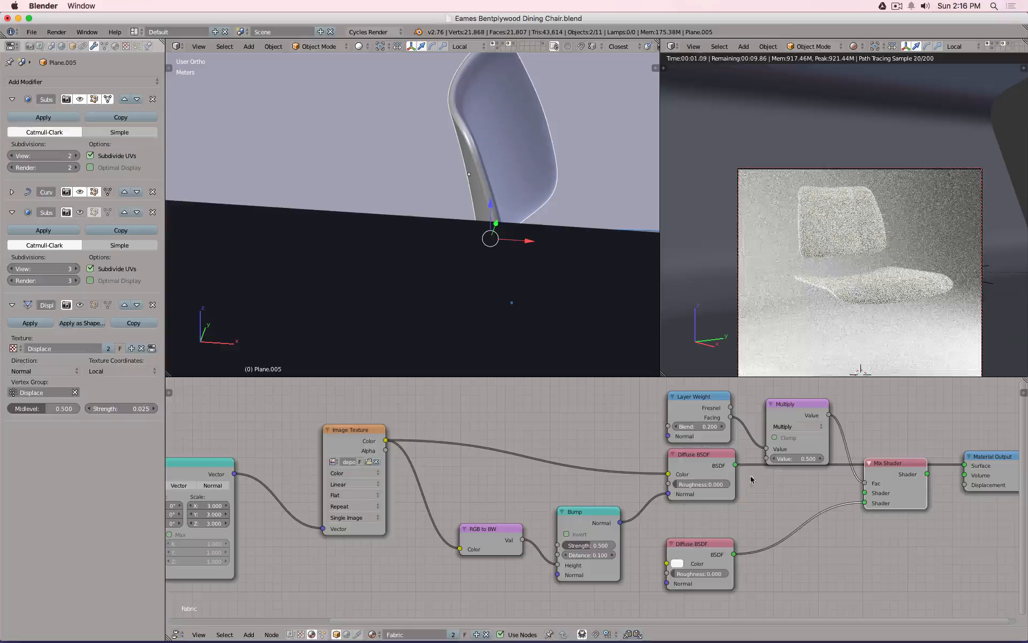
pyautogui.moveTo(737, 467); pyautogui.dragTo(864, 492)
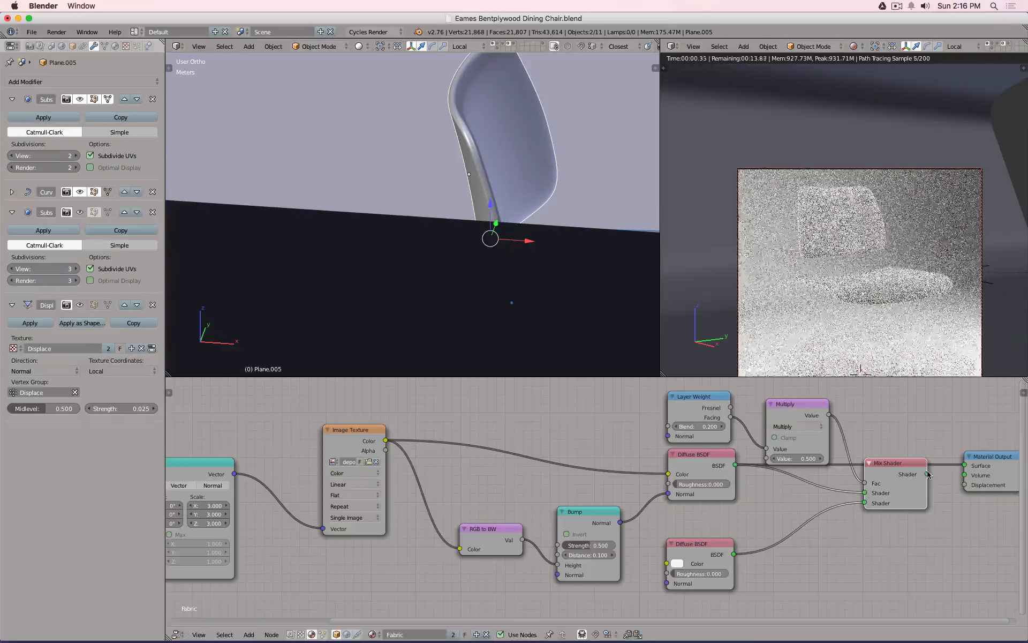
pyautogui.moveTo(927, 473); pyautogui.dragTo(966, 465)
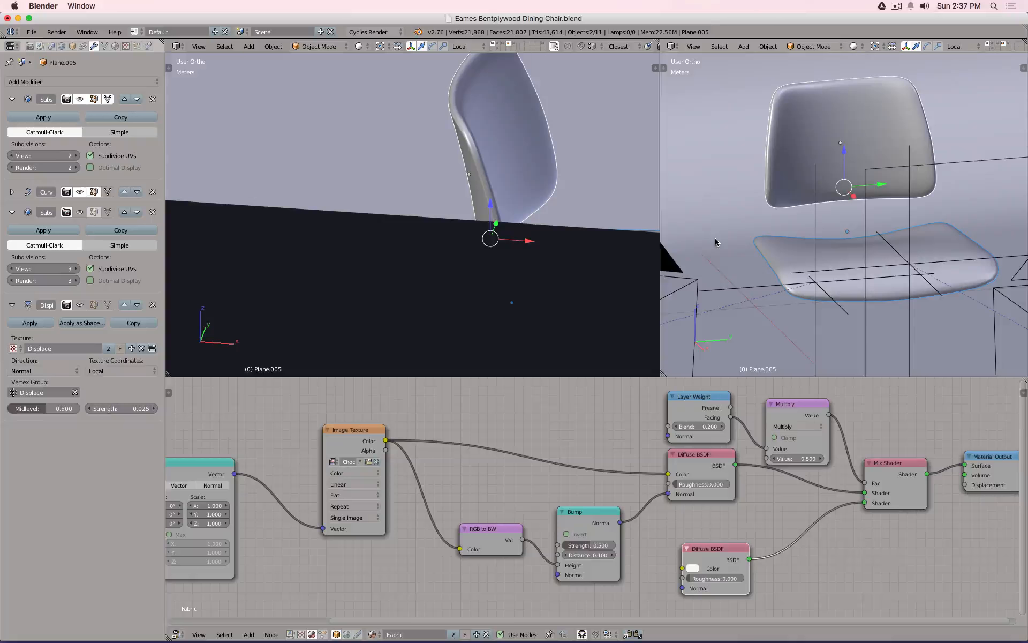
# Switch the right viewport to Cycles rendered shading and frame the cushions lower in view.
pyautogui.click(357, 452)
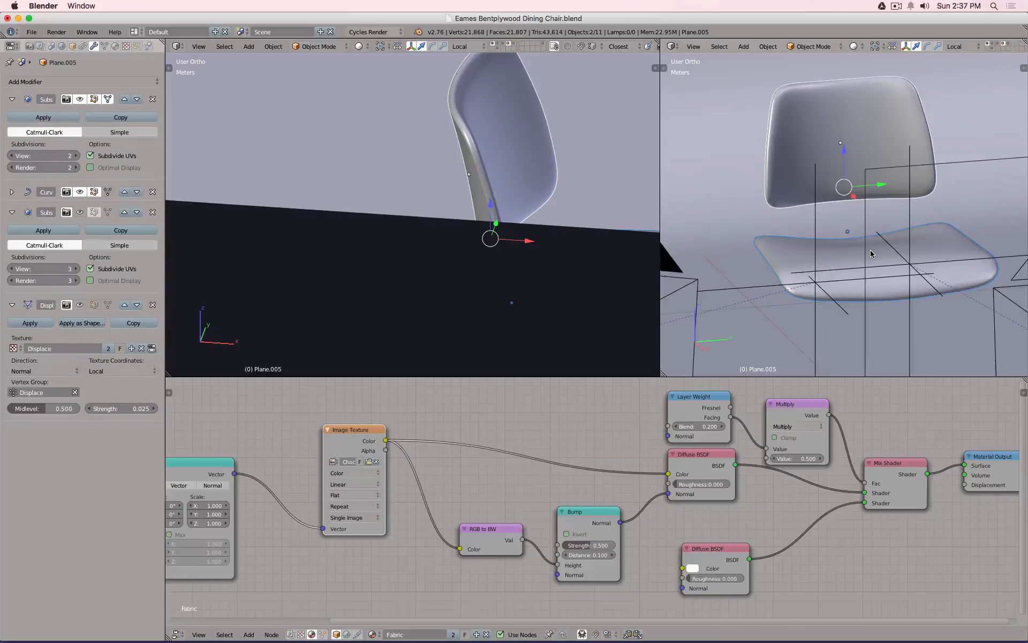
pyautogui.hotkey('shift', 'z')
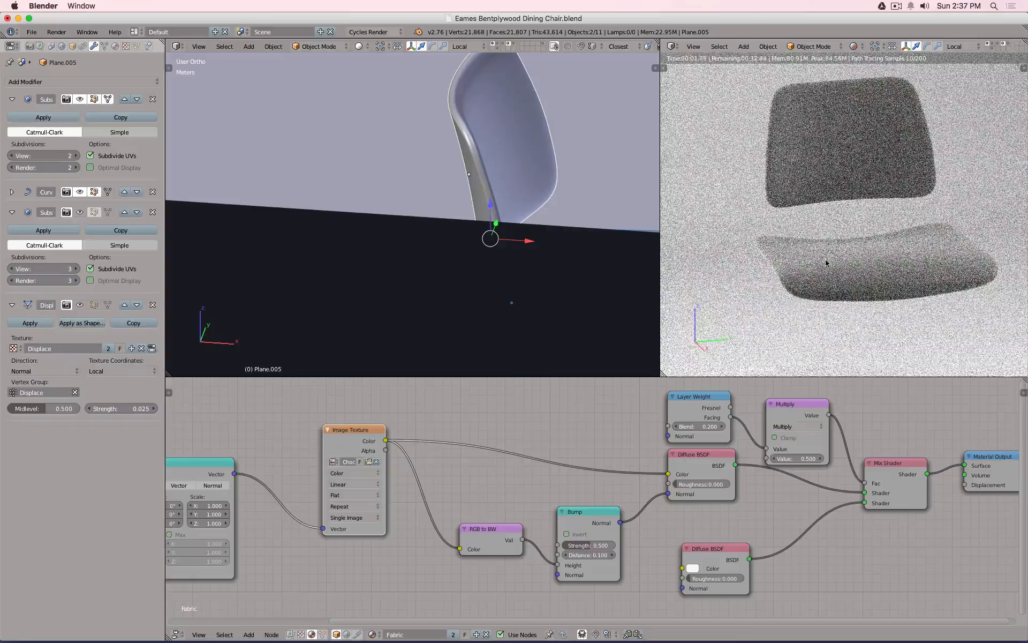
pyautogui.scroll(3, 841, 285)
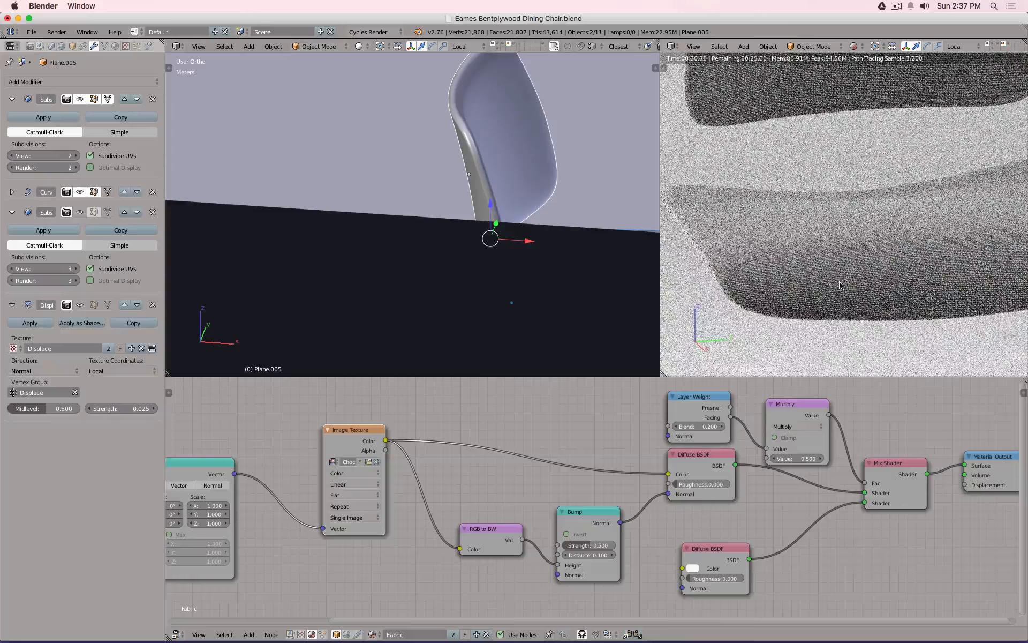
pyautogui.scroll(-2, 840, 285)
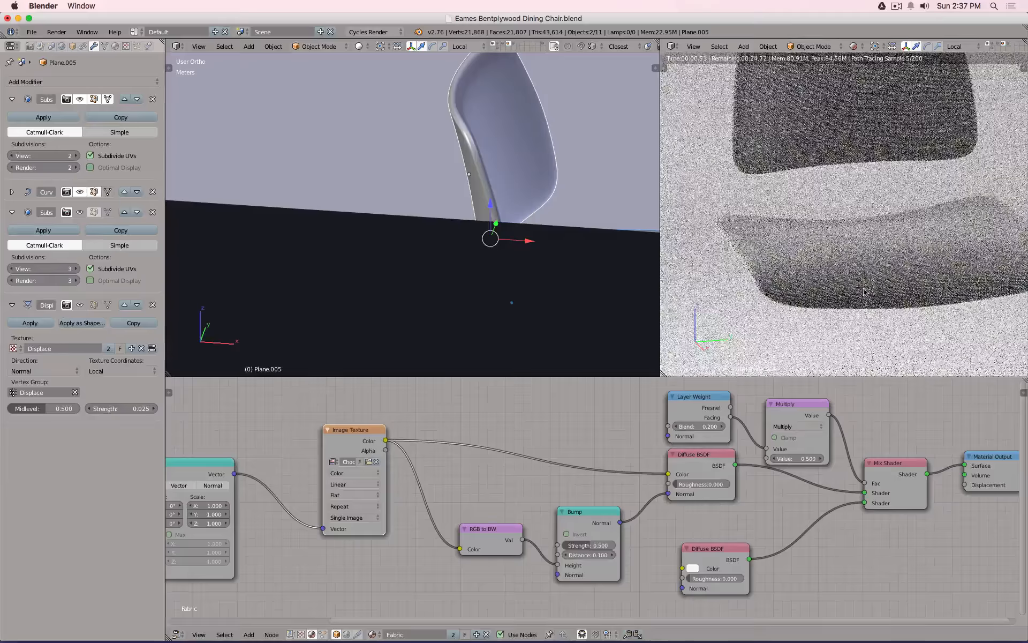
pyautogui.keyDown('shift'); pyautogui.moveTo(840, 286); pyautogui.dragTo(841, 372, button='middle'); pyautogui.keyUp('shift')
pyautogui.scroll(3, 795, 197)
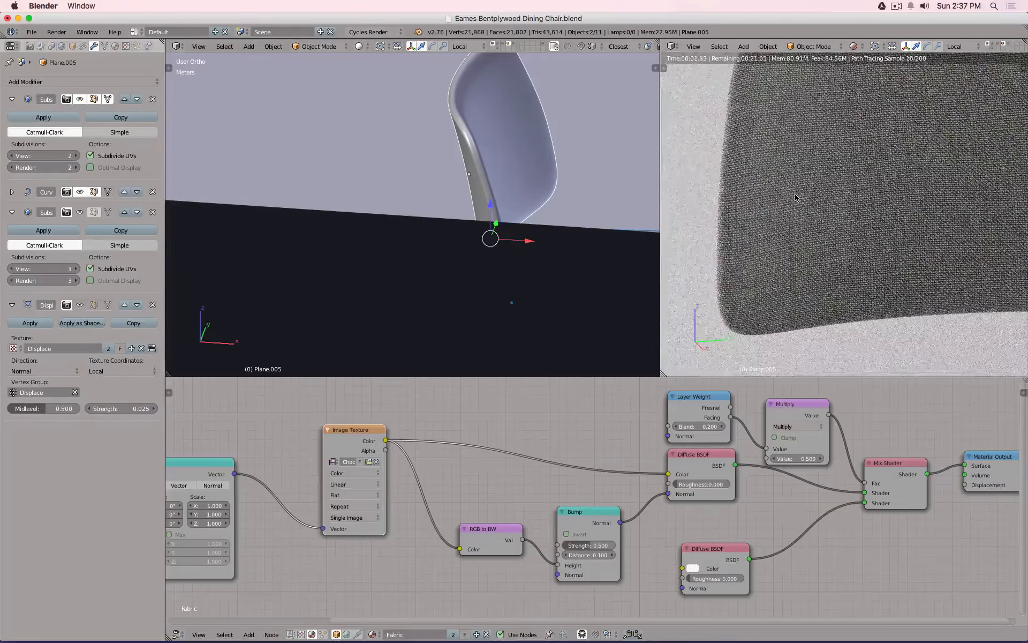
pyautogui.scroll(-2, 795, 198)
pyautogui.scroll(-1, 795, 197)
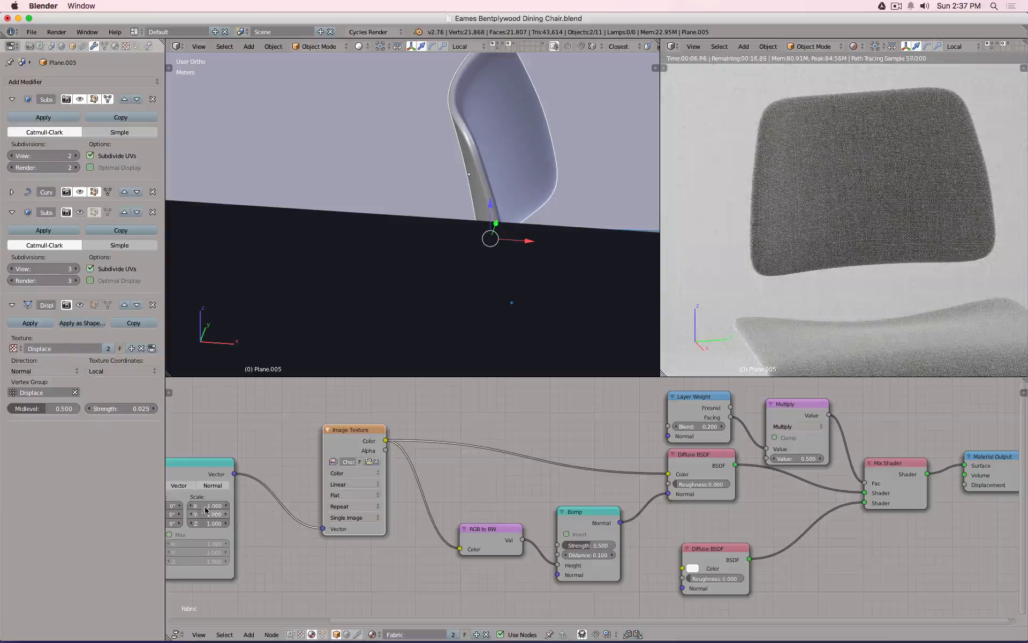
# Test Mapping scale 2 and 1.5, reset it to 1, then unlink the top Diffuse from the Mix Shader.
pyautogui.moveTo(213, 504); pyautogui.dragTo(213, 523)
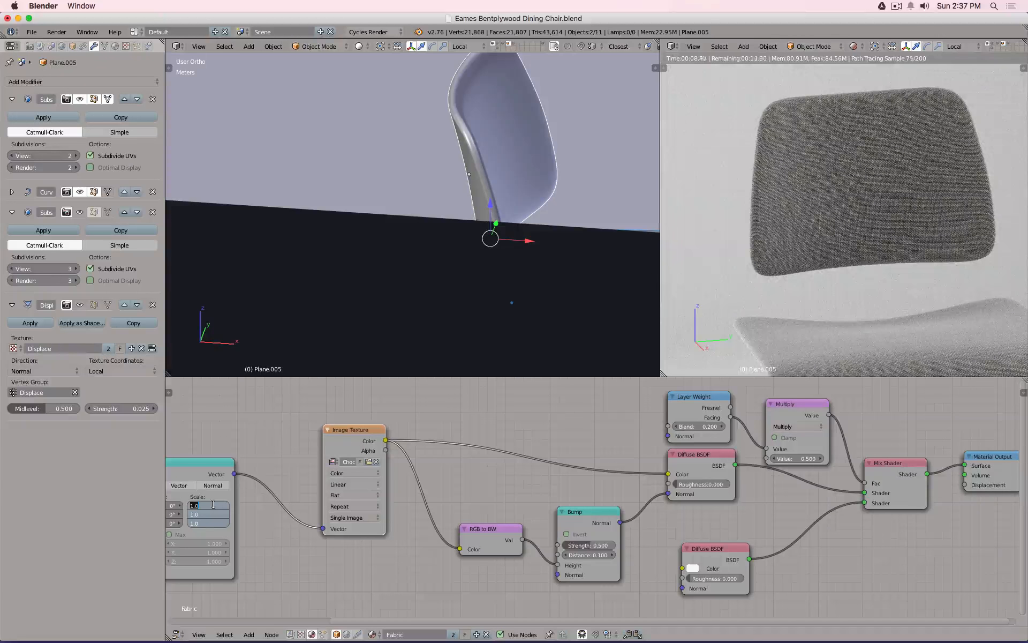
pyautogui.write('2')
pyautogui.press('Return')
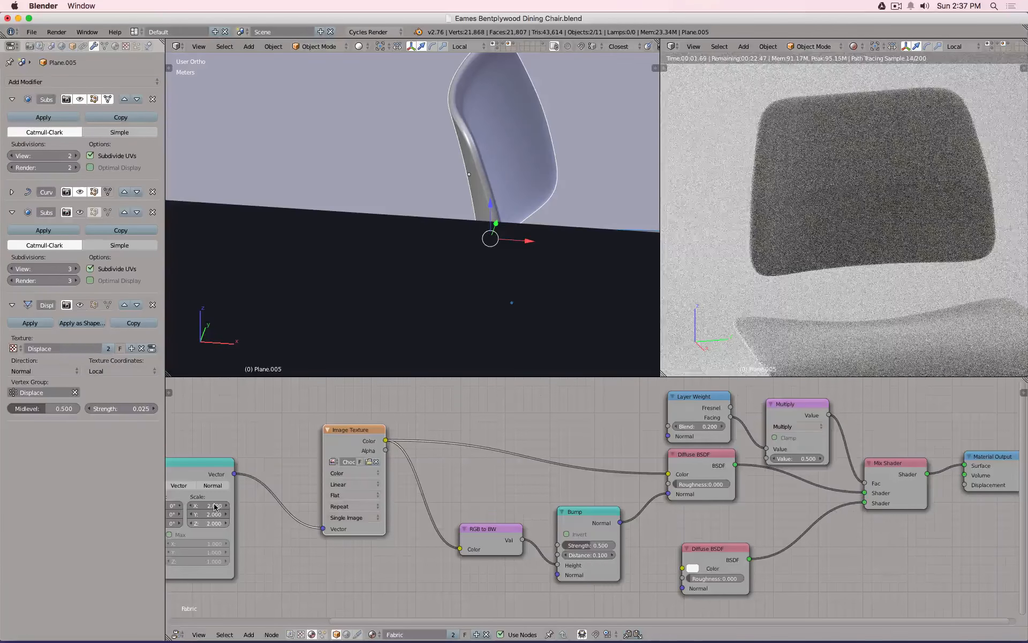
pyautogui.moveTo(214, 506)
pyautogui.mouseDown()
pyautogui.moveTo(213, 523)
pyautogui.moveTo(207, 505)
pyautogui.mouseUp()
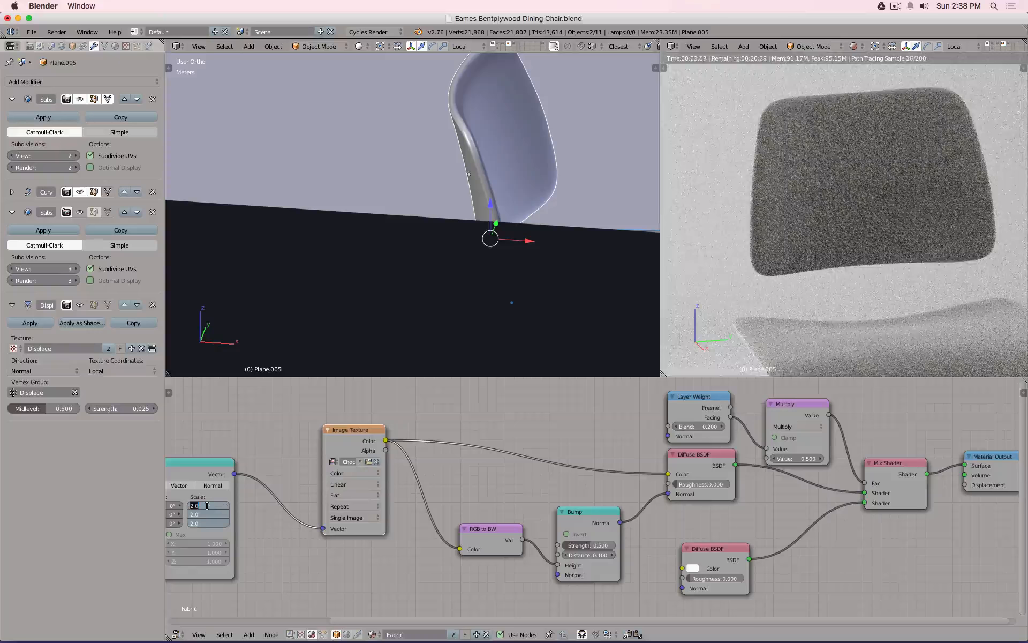
pyautogui.write('1.5')
pyautogui.press('Return')
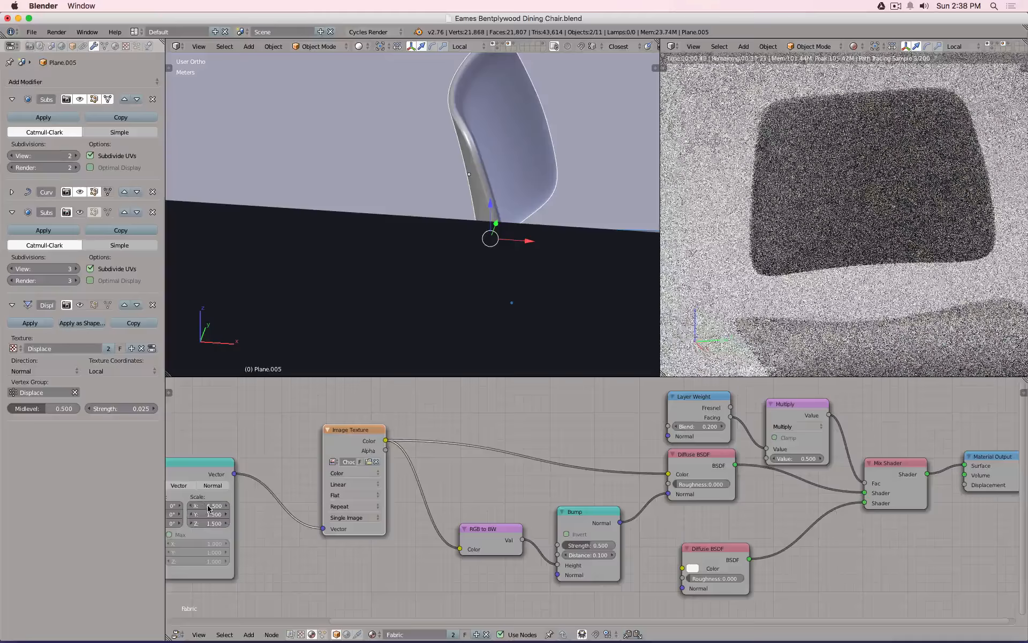
pyautogui.moveTo(211, 507); pyautogui.dragTo(210, 505)
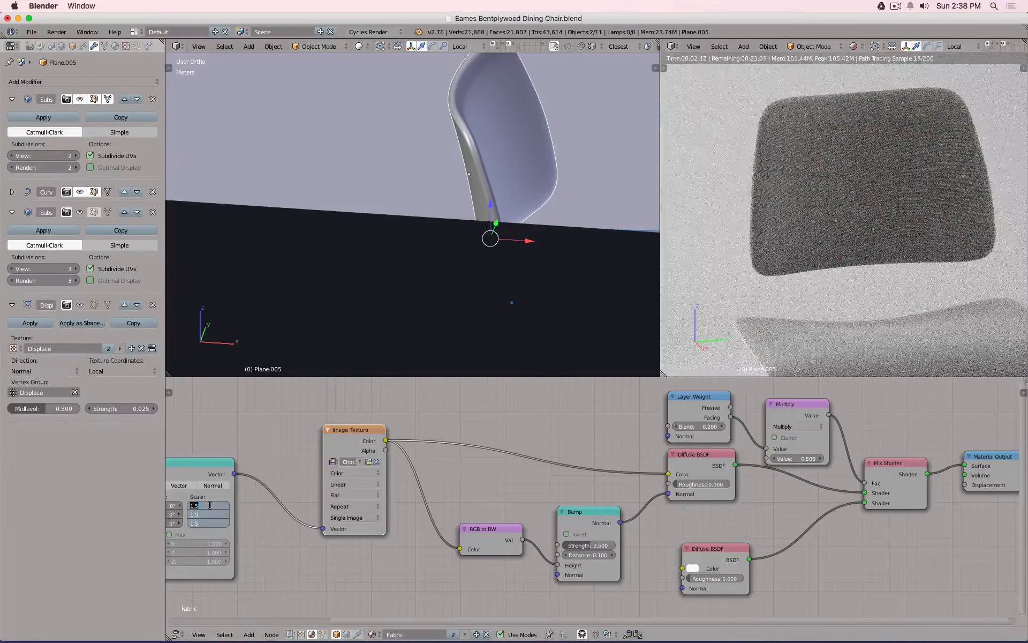
pyautogui.write('1')
pyautogui.press('Return')
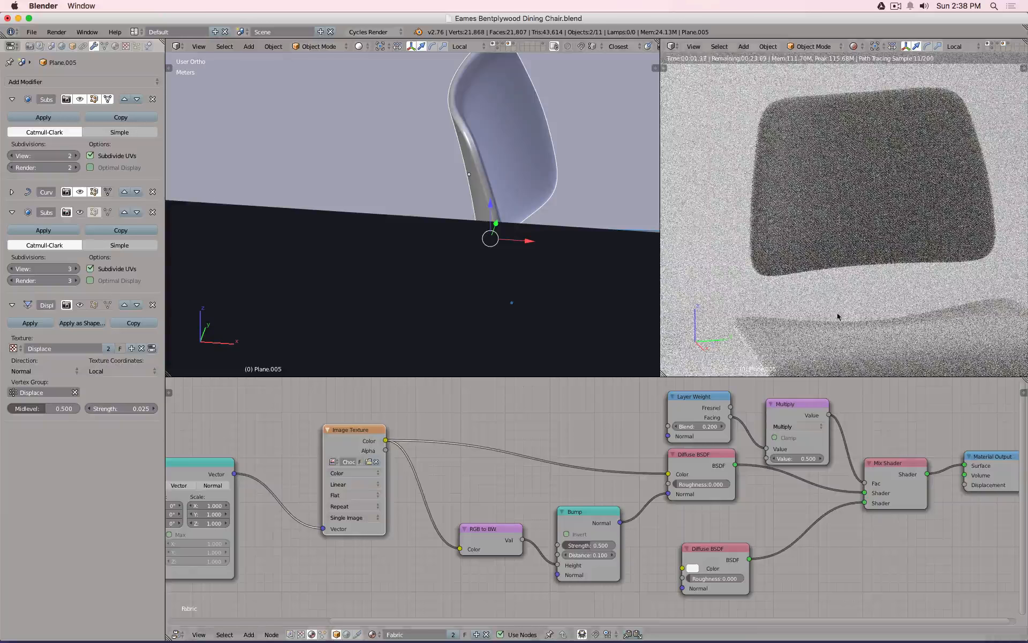
pyautogui.moveTo(827, 493); pyautogui.dragTo(824, 490)
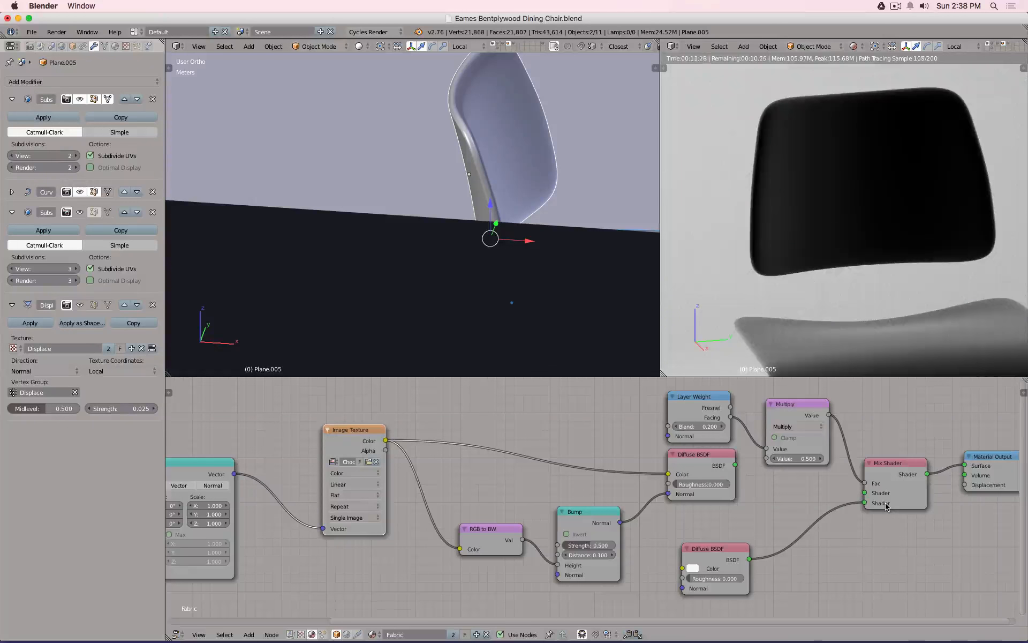
# Replace the Multiply node with an RGB Curves node.
pyautogui.scroll(-2, 869, 336)
pyautogui.moveTo(868, 336); pyautogui.dragTo(849, 306, button='middle')
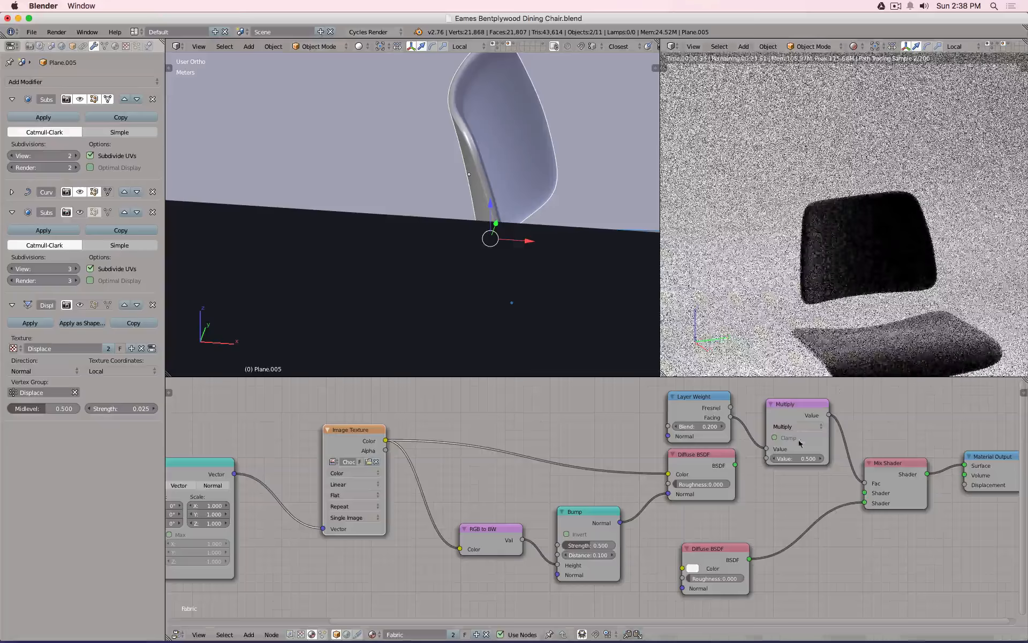
pyautogui.click(795, 405)
pyautogui.press('x')
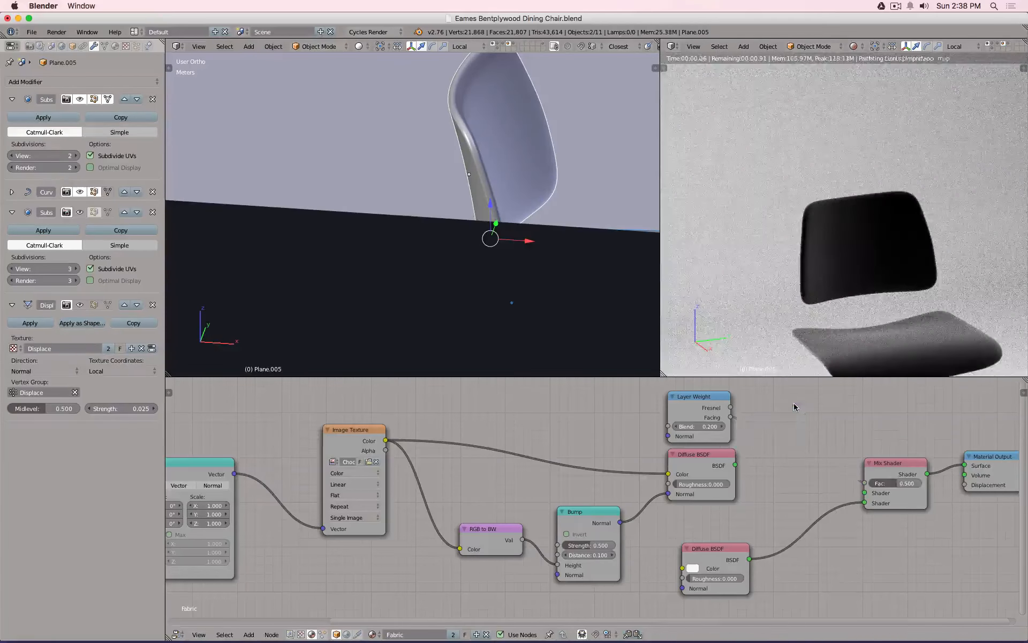
pyautogui.hotkey('shift', 'a')
pyautogui.moveTo(778, 465)
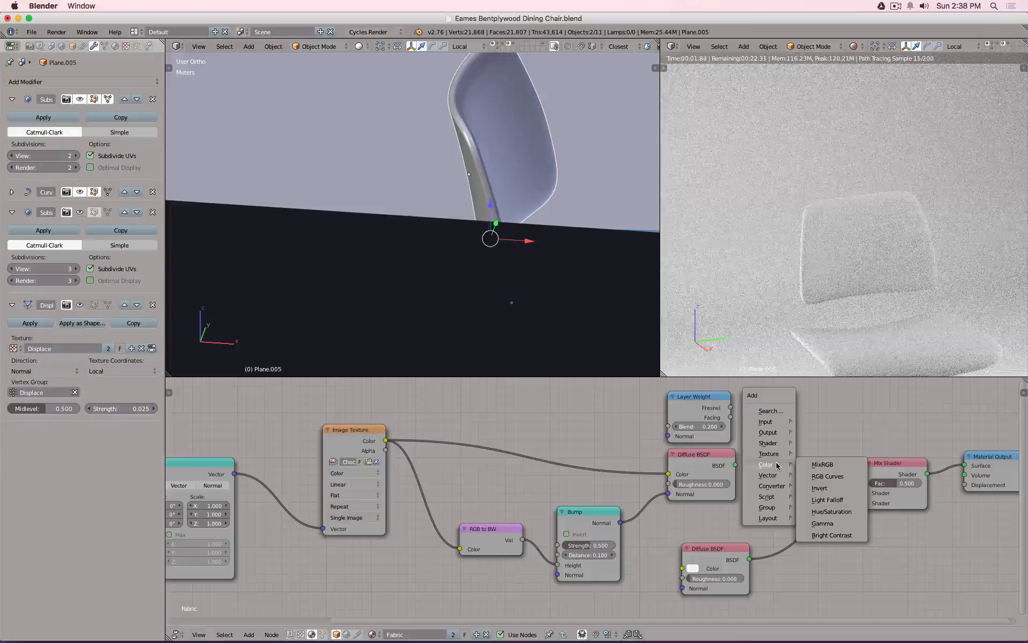
pyautogui.click(827, 476)
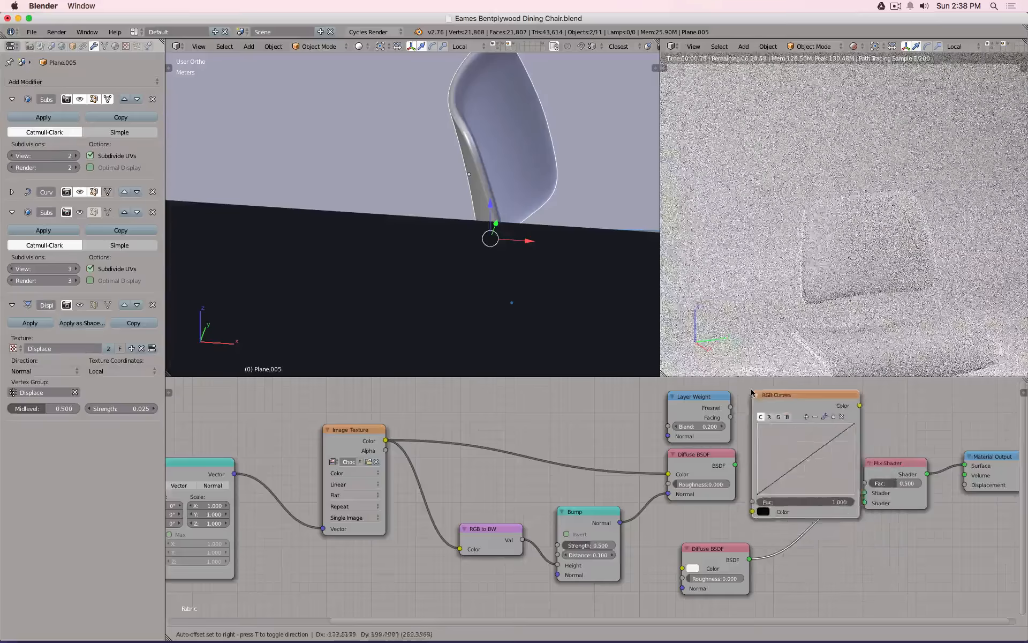
pyautogui.click(748, 619)
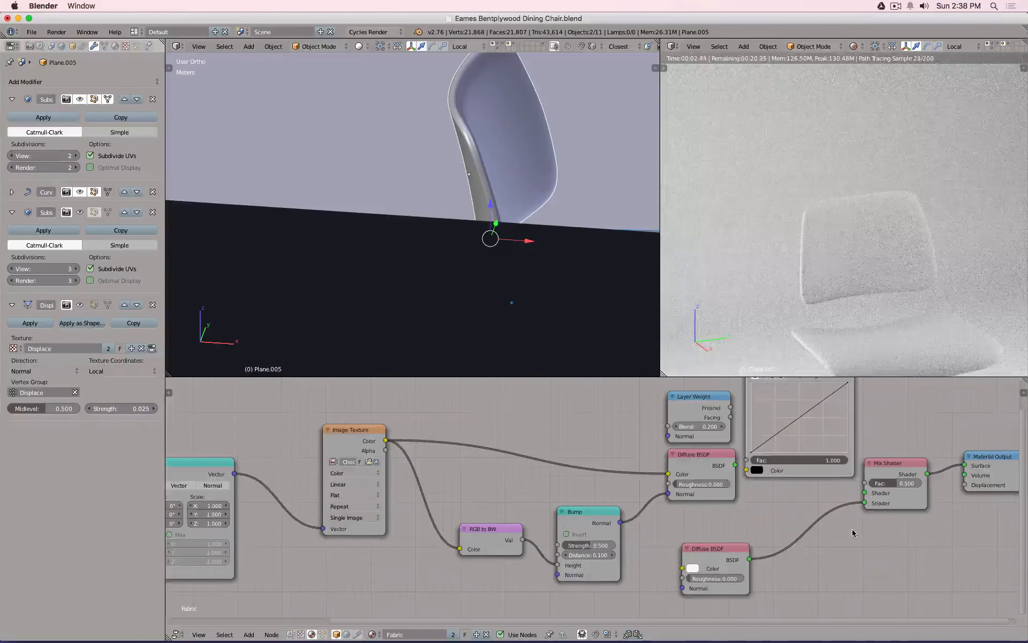
# Wire Layer Weight Facing into RGB Curves and its Color output into the Mix Shader Fac.
pyautogui.scroll(-2, 830, 524)
pyautogui.moveTo(730, 430); pyautogui.dragTo(709, 426)
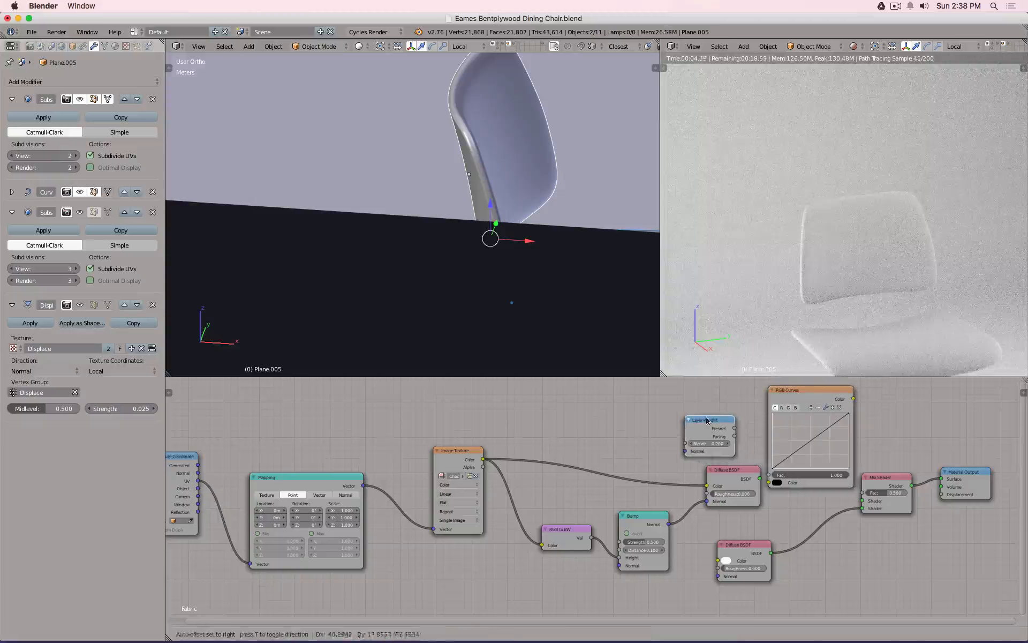
pyautogui.moveTo(731, 471); pyautogui.dragTo(700, 481)
pyautogui.moveTo(734, 437); pyautogui.dragTo(769, 482)
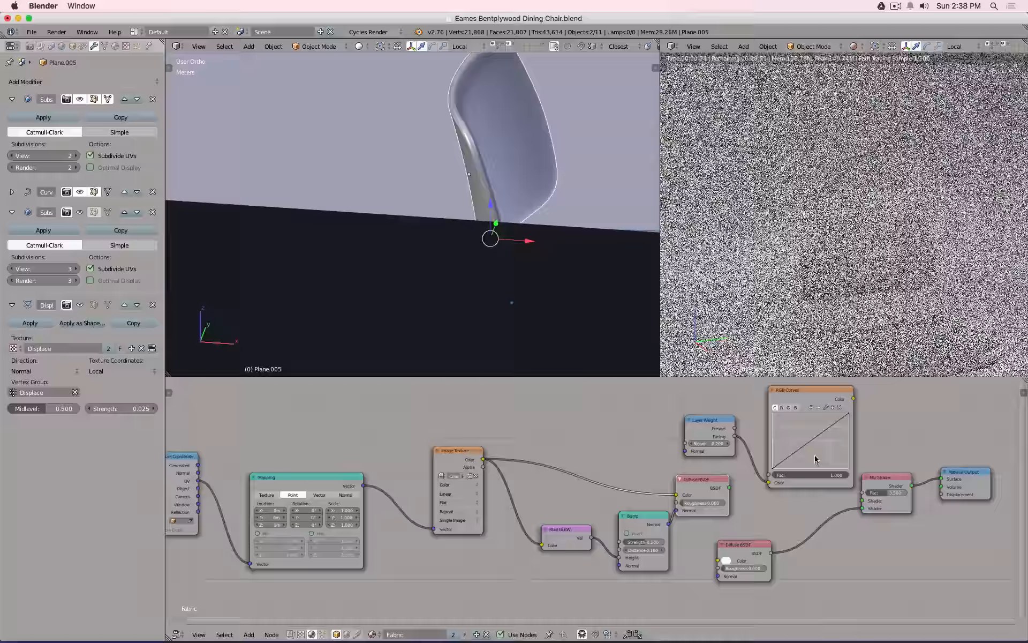
pyautogui.moveTo(853, 399); pyautogui.dragTo(863, 493)
# Rearrange the Layer Weight and RGB Curves nodes and re-link the Curves output to the Mix Fac.
pyautogui.moveTo(705, 422); pyautogui.dragTo(648, 406)
pyautogui.scroll(4, 815, 411)
pyautogui.click(804, 390)
pyautogui.moveTo(802, 393); pyautogui.dragTo(774, 396)
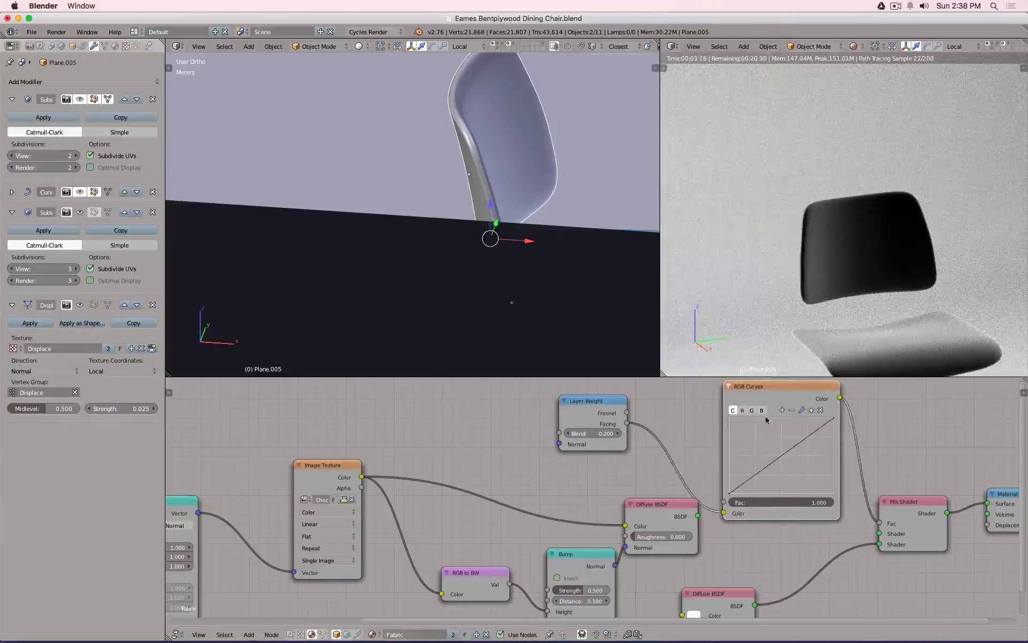
pyautogui.moveTo(627, 423); pyautogui.dragTo(881, 520)
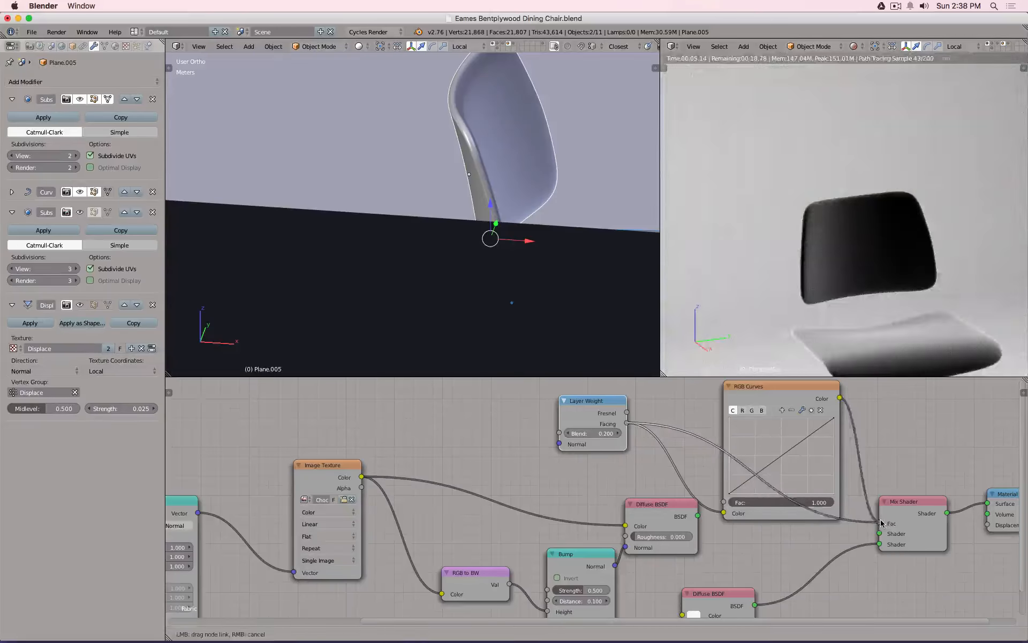
pyautogui.moveTo(840, 398); pyautogui.dragTo(879, 523)
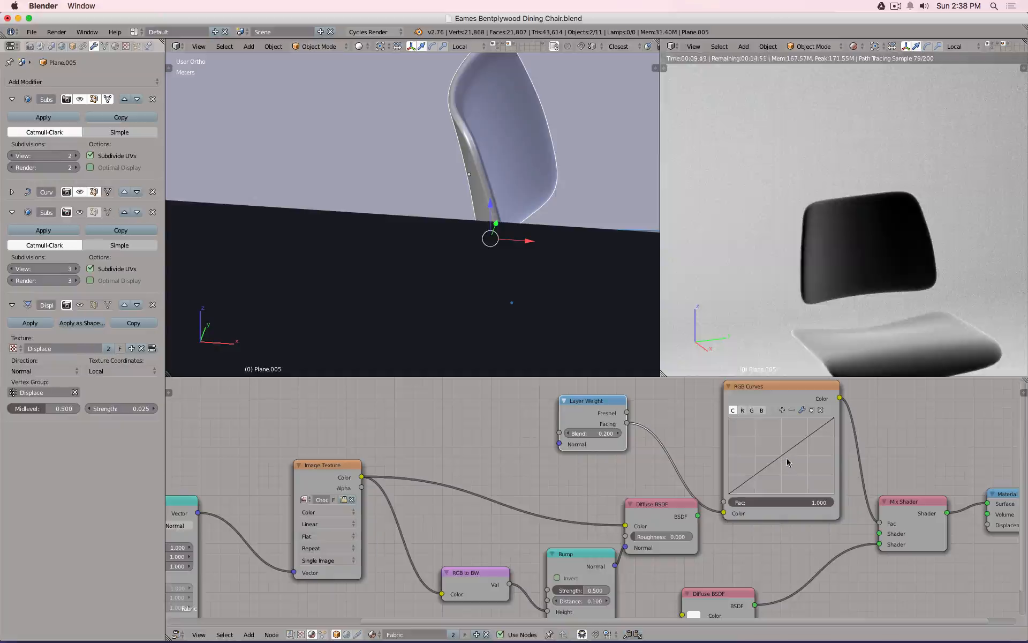
# Shape the RGB Curves into an S-curve, with the upper point at X 0.70909, Y 0.87500.
pyautogui.moveTo(782, 458)
pyautogui.mouseDown()
pyautogui.moveTo(793, 474)
pyautogui.moveTo(765, 447)
pyautogui.mouseUp()
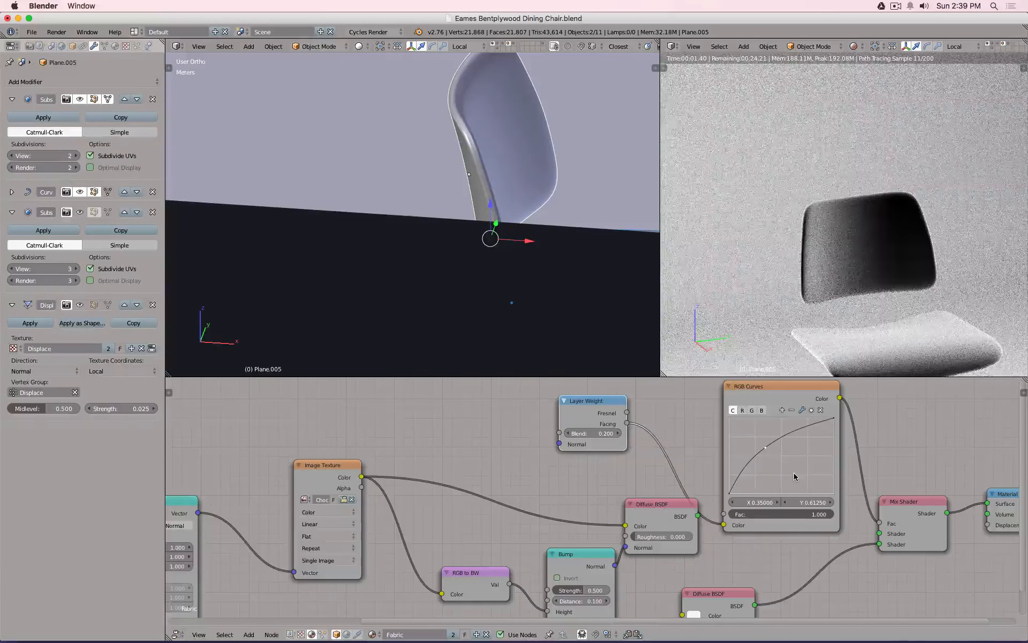
pyautogui.moveTo(766, 451); pyautogui.dragTo(773, 481)
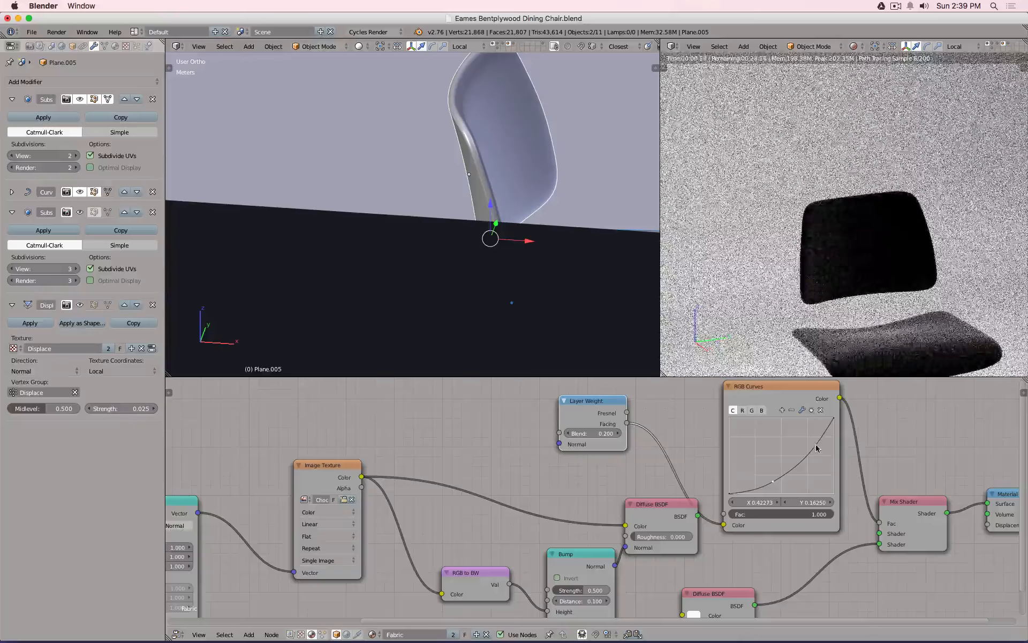
pyautogui.moveTo(821, 442); pyautogui.dragTo(807, 427)
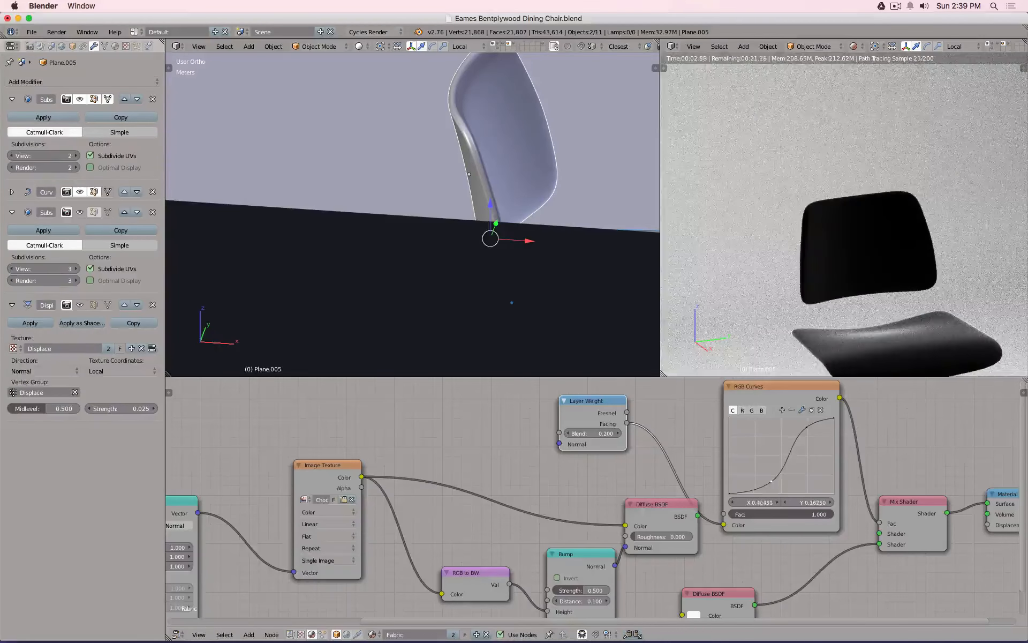
pyautogui.moveTo(810, 426); pyautogui.dragTo(808, 427)
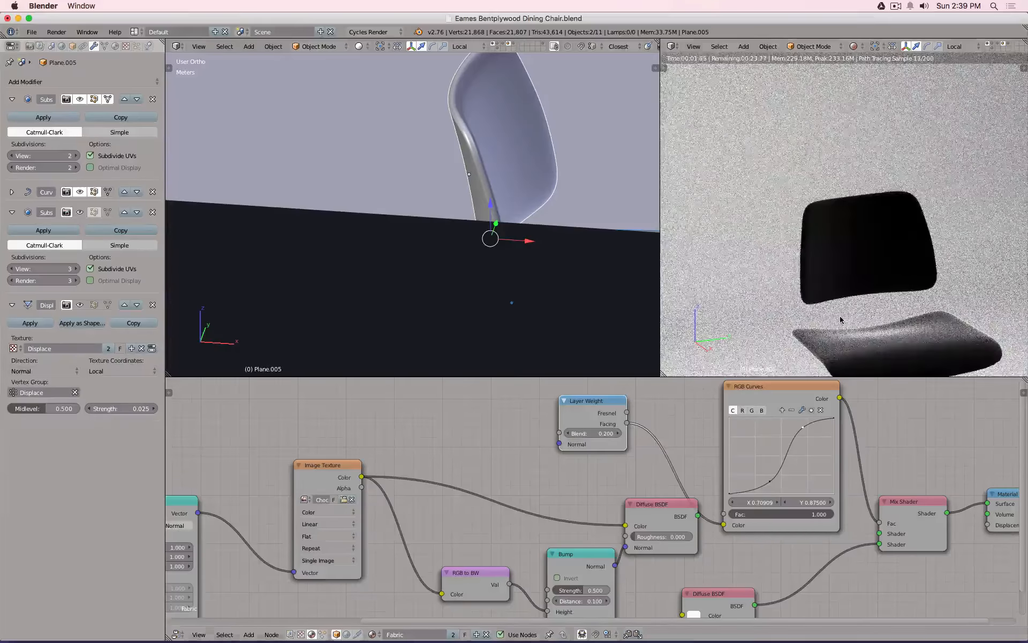
pyautogui.hotkey('shift', 'z')
# Switch to solid shading and check the front, side and camera views.
pyautogui.press('z')
pyautogui.press('KP_1')
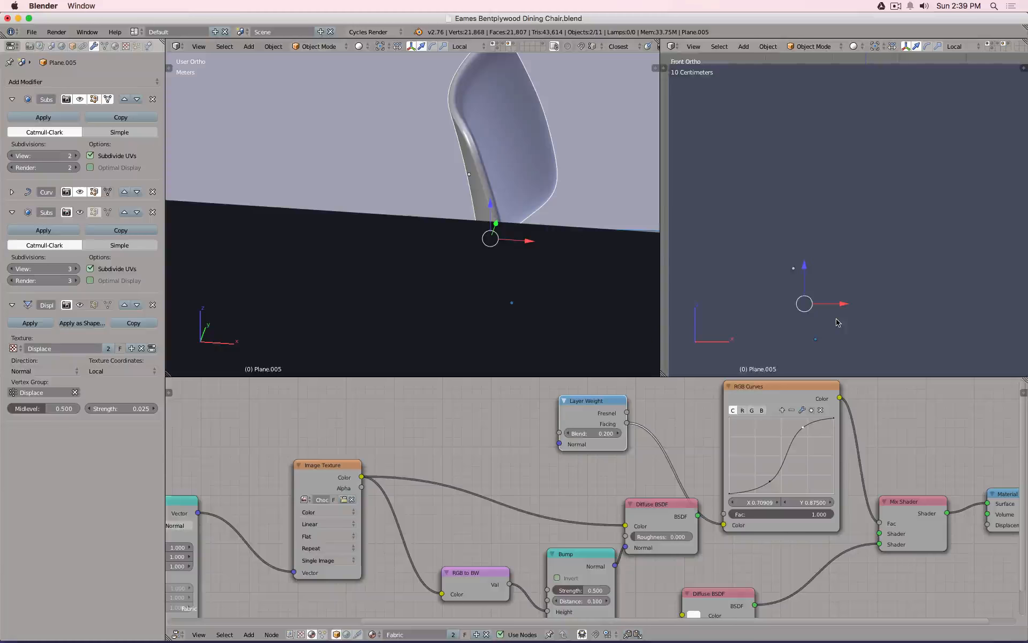
pyautogui.press('KP_3')
pyautogui.press('KP_0')
pyautogui.hotkey('shift', 'z')
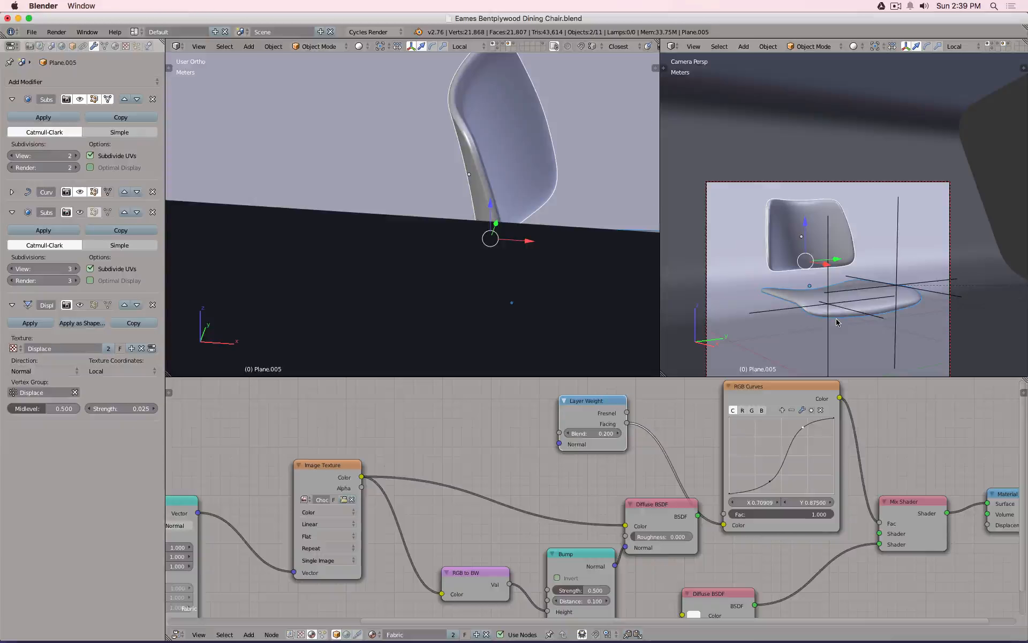
# Snap the 3D cursor to the selection and add a scaled-down UV sphere there.
pyautogui.hotkey('shift', 's')
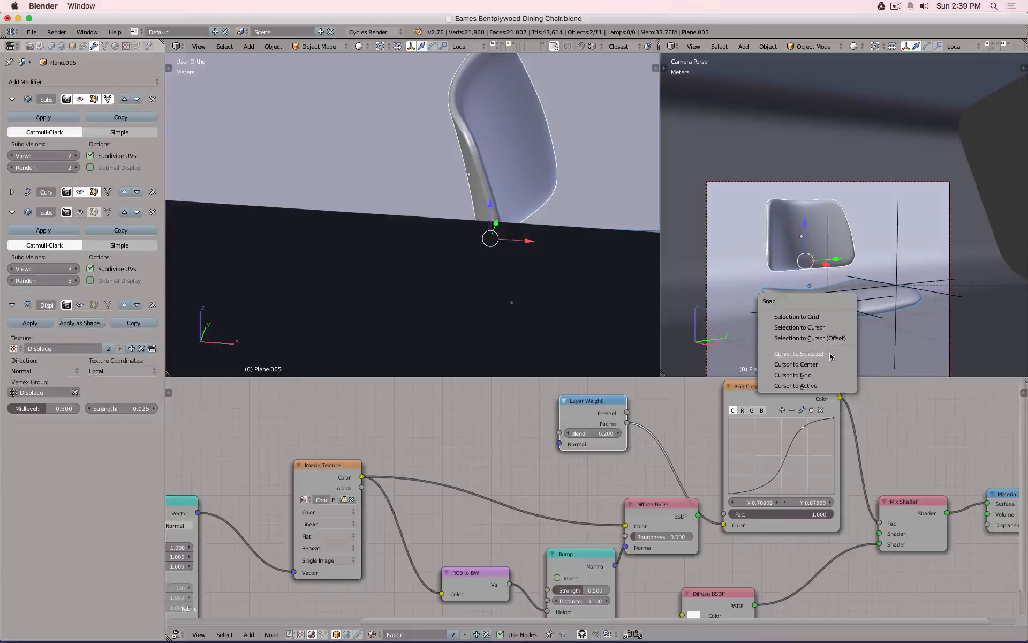
pyautogui.click(835, 355)
pyautogui.hotkey('shift', 'a')
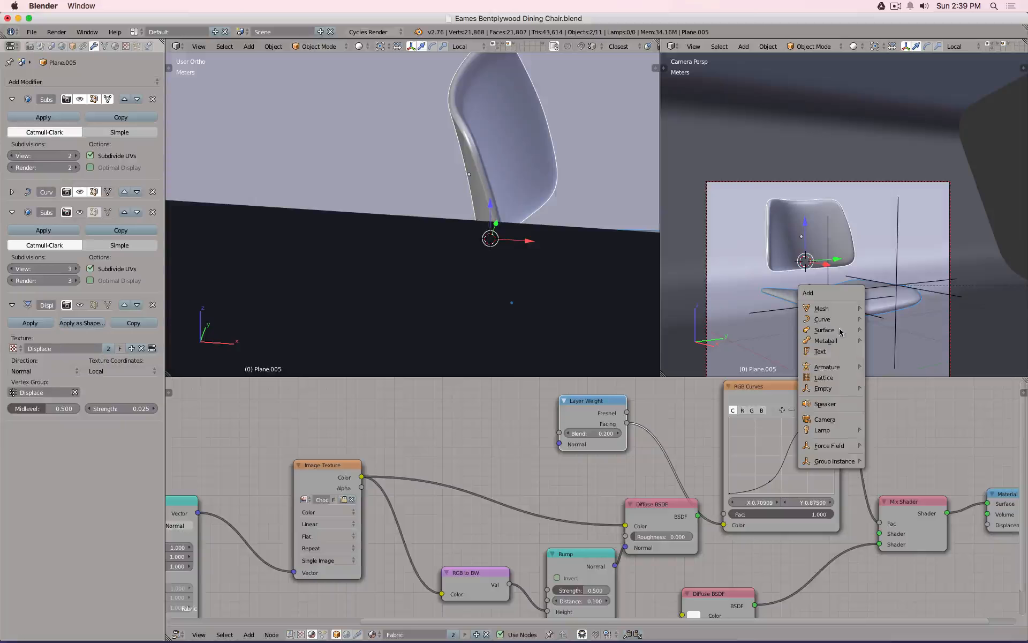
pyautogui.moveTo(854, 309)
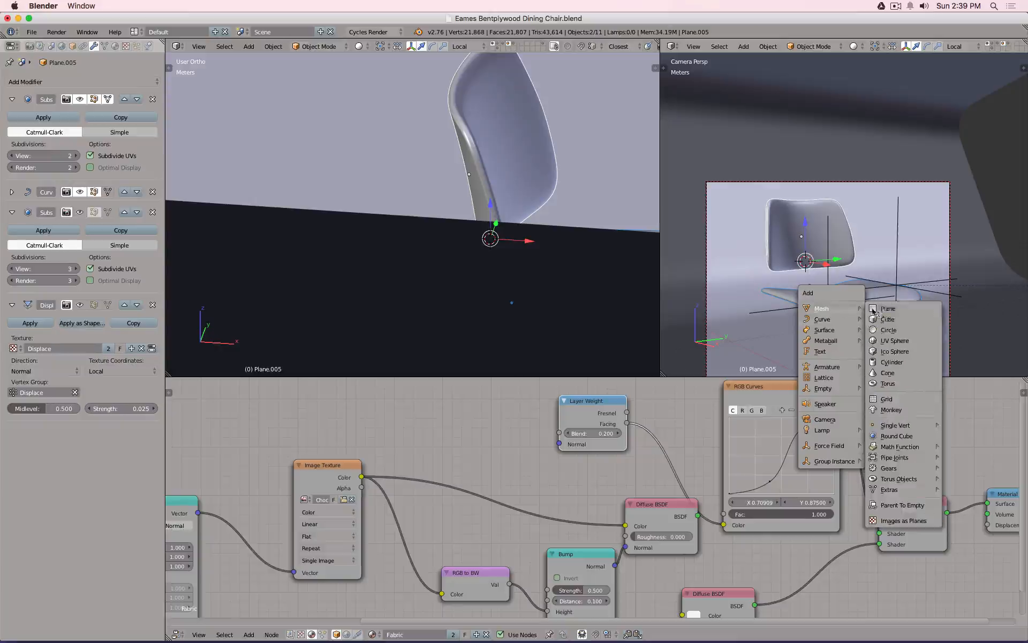
pyautogui.click(886, 341)
pyautogui.press('Tab')
pyautogui.press('s')
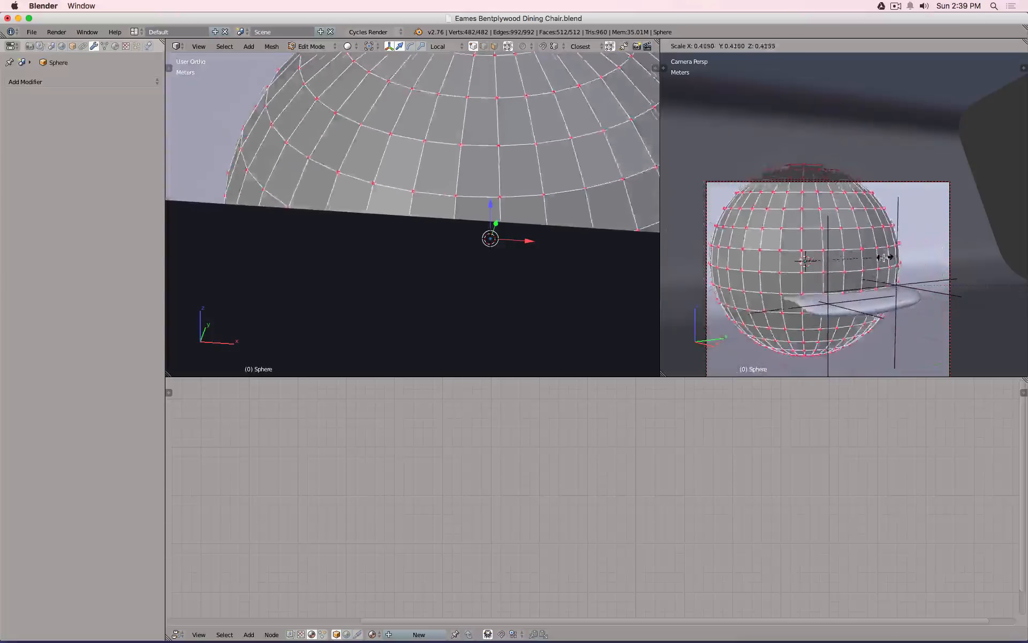
pyautogui.click(904, 286)
pyautogui.press('Tab')
# Hide the chair seat, shrink the sphere further and apply Shade Smooth.
pyautogui.rightClick(912, 304)
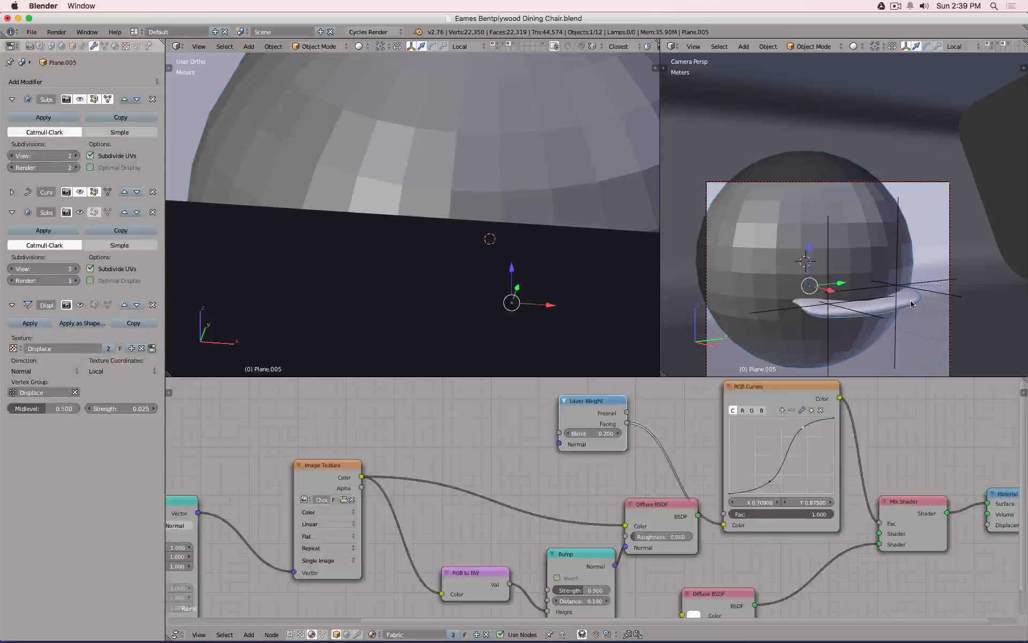
pyautogui.press('h')
pyautogui.rightClick(768, 241)
pyautogui.press('Tab')
pyautogui.press('s')
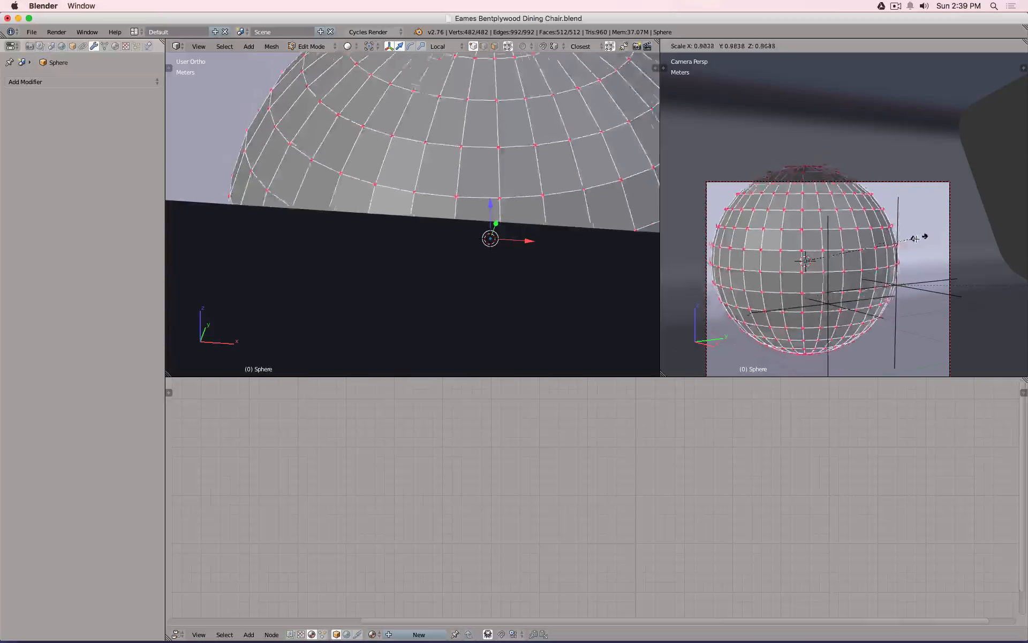
pyautogui.click(855, 248)
pyautogui.press('Tab')
pyautogui.press('space')
pyautogui.write('shade')
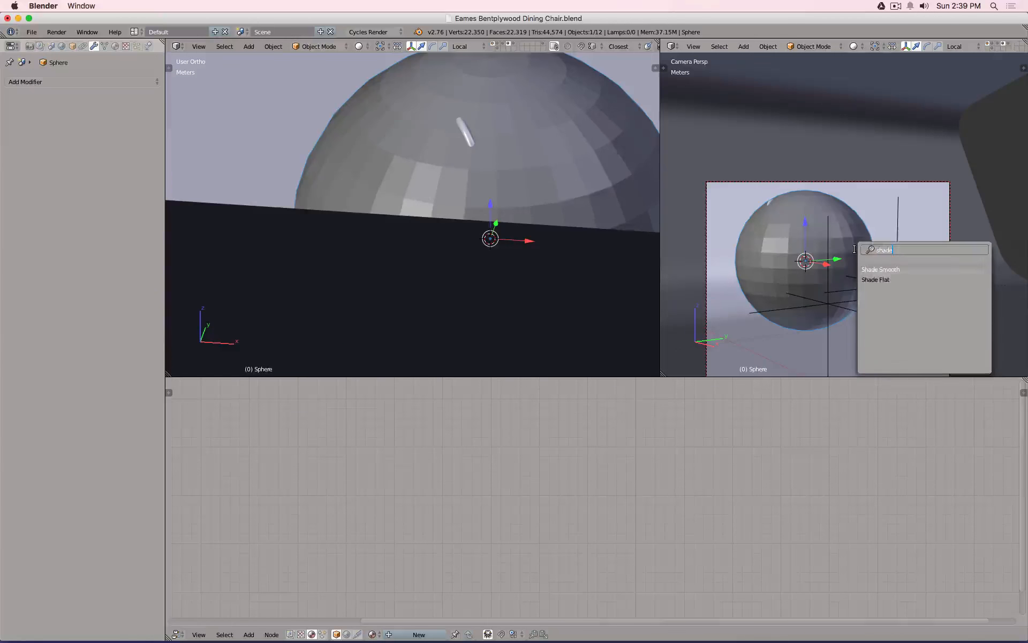
pyautogui.press('Return')
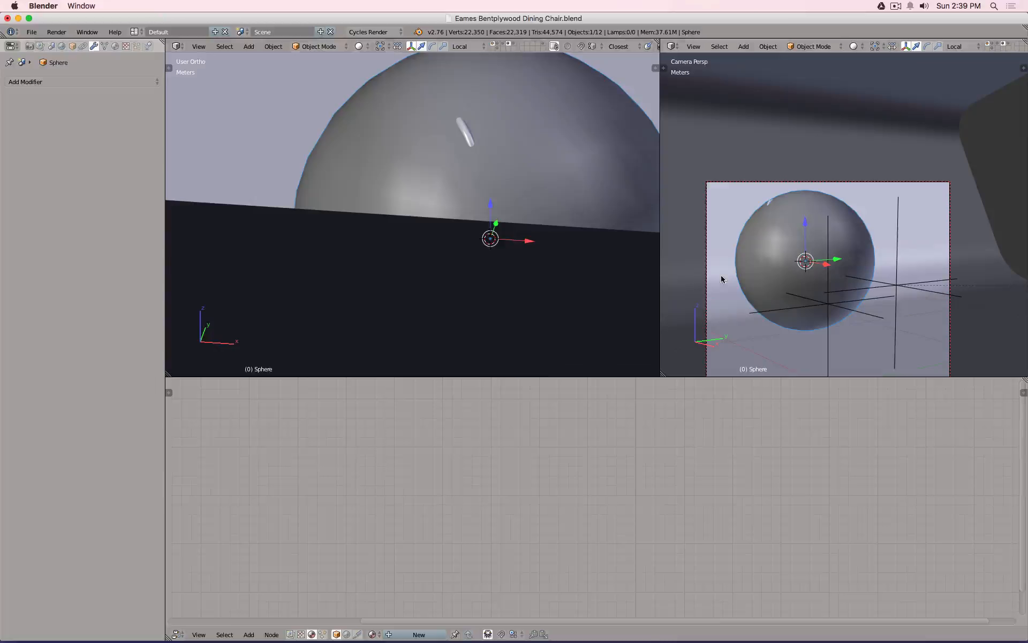
# Link the Fabric material from the cushion to the sphere and render the camera view.
pyautogui.keyDown('shift'); pyautogui.rightClick(769, 201); pyautogui.keyUp('shift')
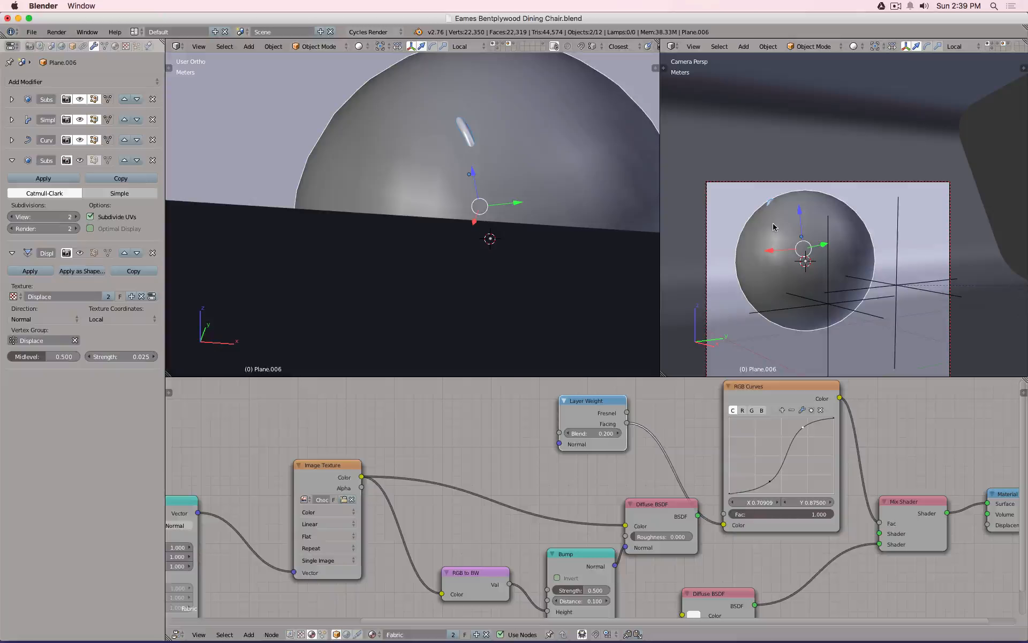
pyautogui.hotkey('ctrl', 'l')
pyautogui.click(773, 226)
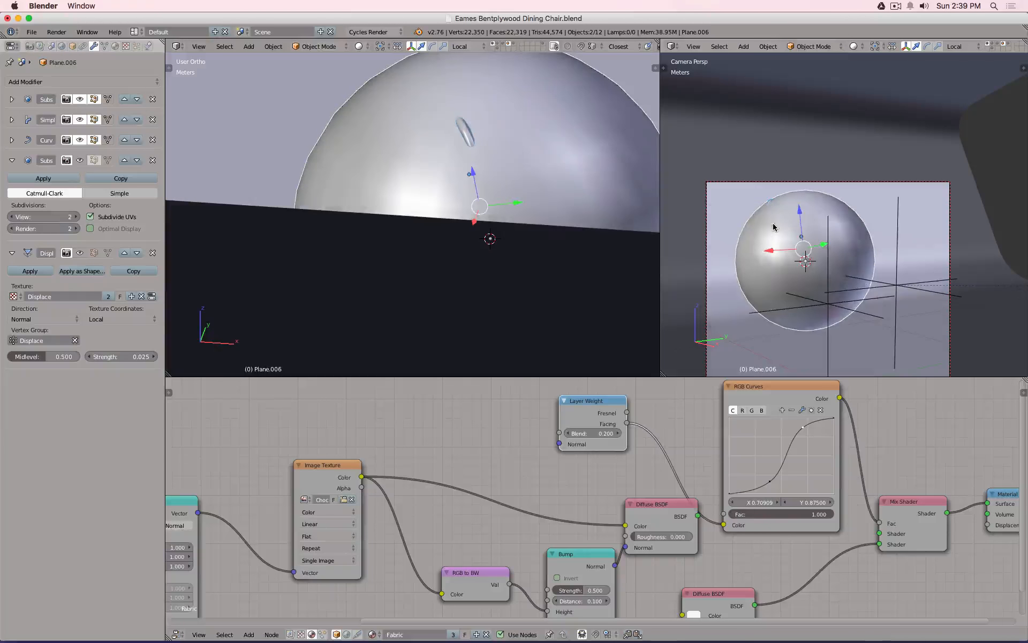
pyautogui.rightClick(803, 301)
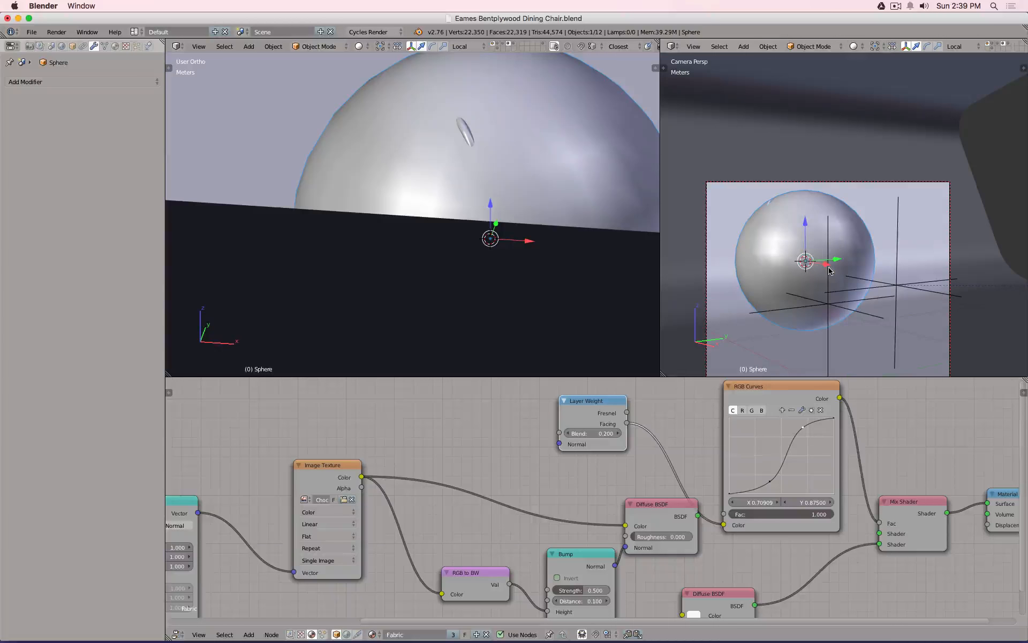
pyautogui.hotkey('shift', 'a')
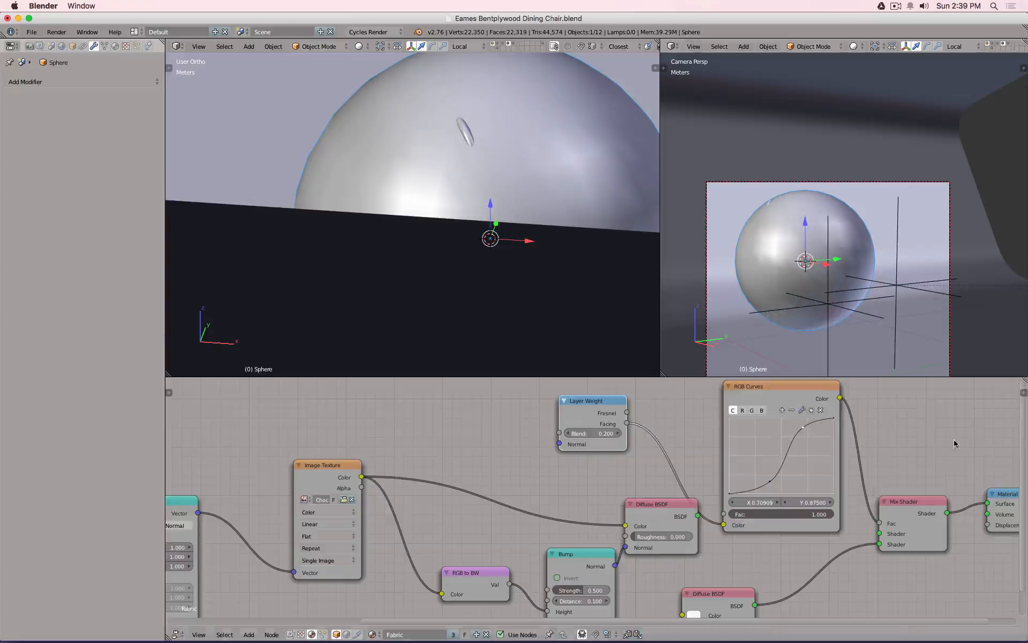
pyautogui.hotkey('shift', 'z')
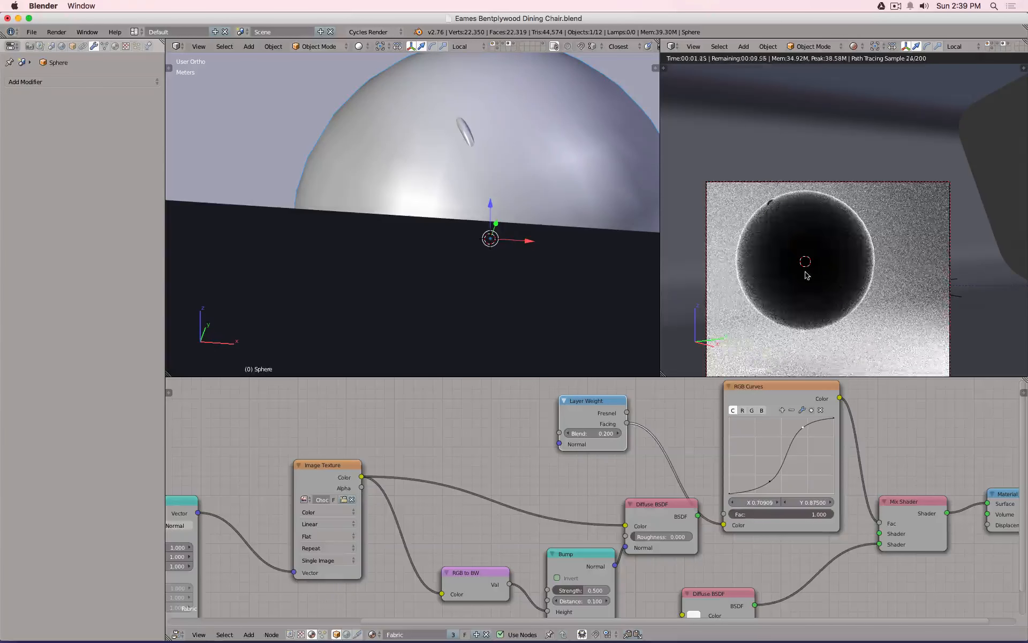
# Wire Layer Weight Facing to the Mix Shader factor and set its Blend to 0.200.
pyautogui.moveTo(627, 423); pyautogui.dragTo(880, 522)
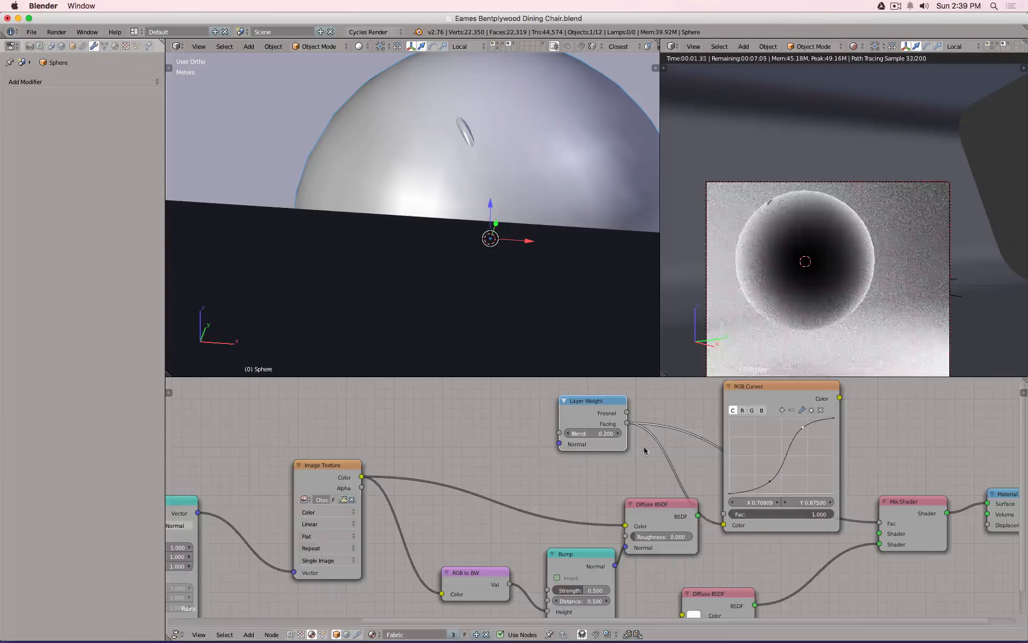
pyautogui.write('0.1')
pyautogui.press('Return')
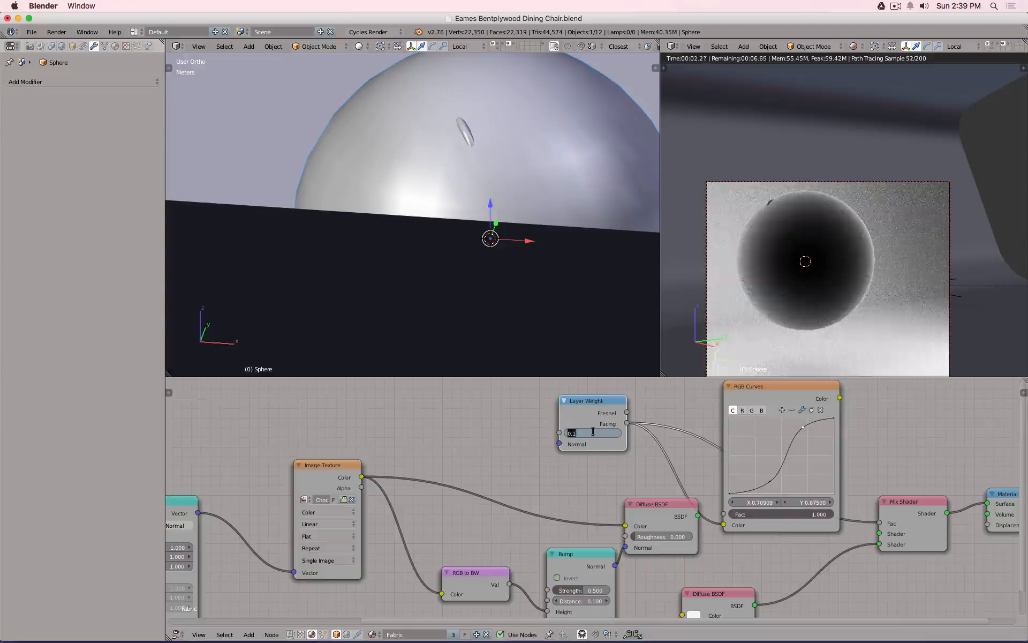
pyautogui.click(592, 431)
pyautogui.write('0.05')
pyautogui.press('Return')
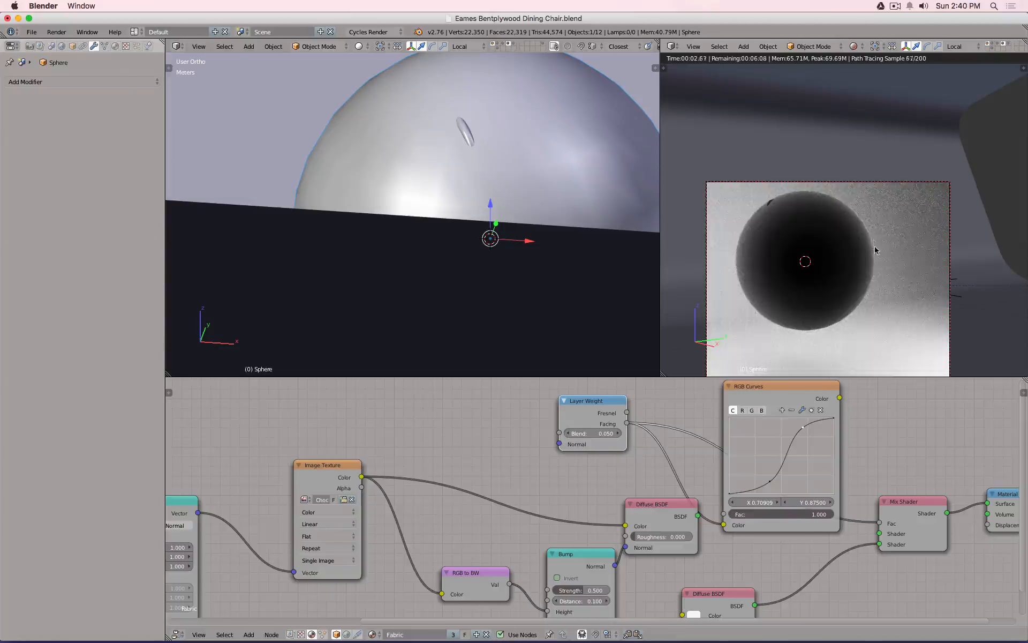
pyautogui.click(592, 431)
pyautogui.write('.2')
pyautogui.press('Return')
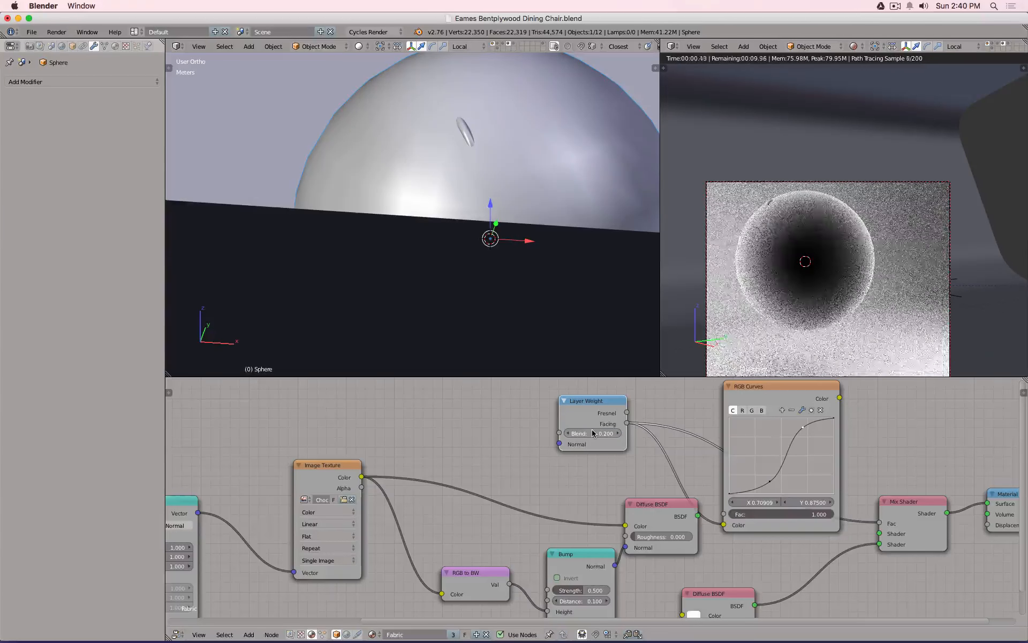
# Delete the extra RGB Curves points until only the straight diagonal remains.
pyautogui.click(823, 410)
pyautogui.click(824, 410)
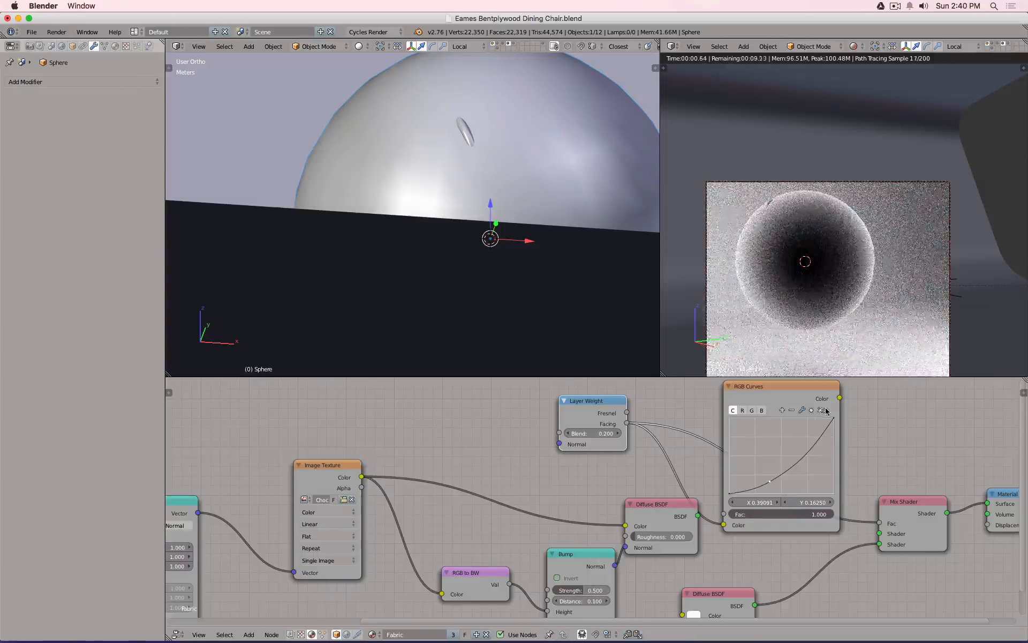
pyautogui.click(825, 410)
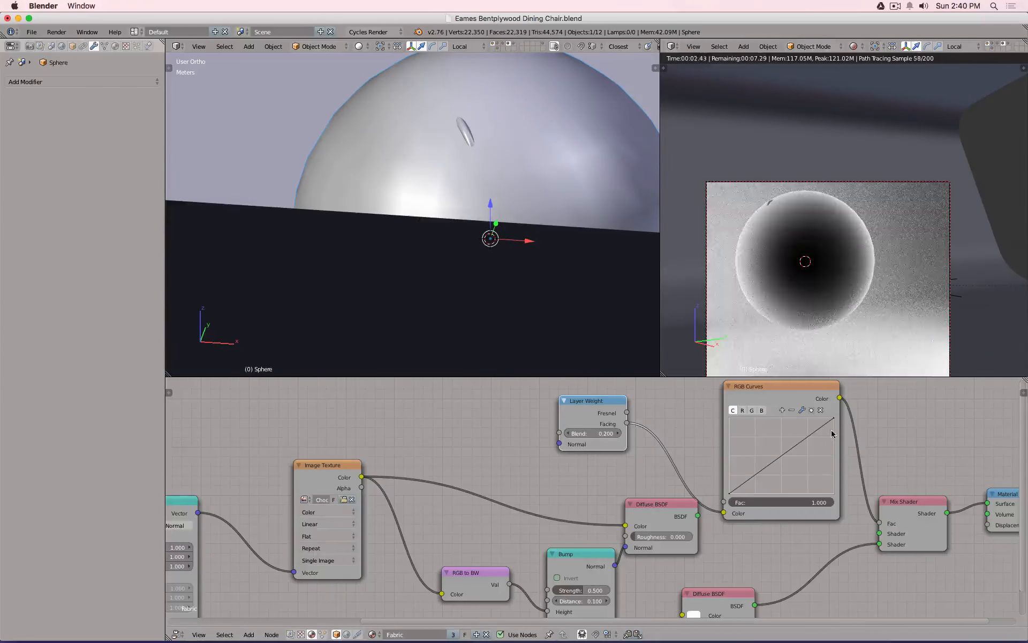
# Try different RGB Curves endpoint heights and add a midpoint bending the curve downward.
pyautogui.moveTo(834, 421); pyautogui.dragTo(834, 461)
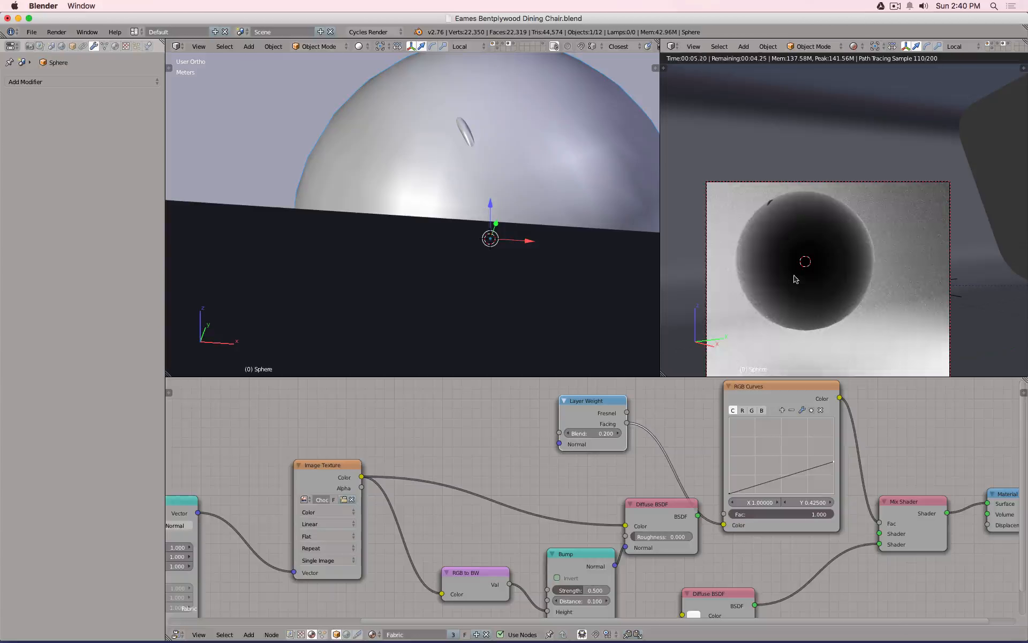
pyautogui.moveTo(833, 464); pyautogui.dragTo(833, 477)
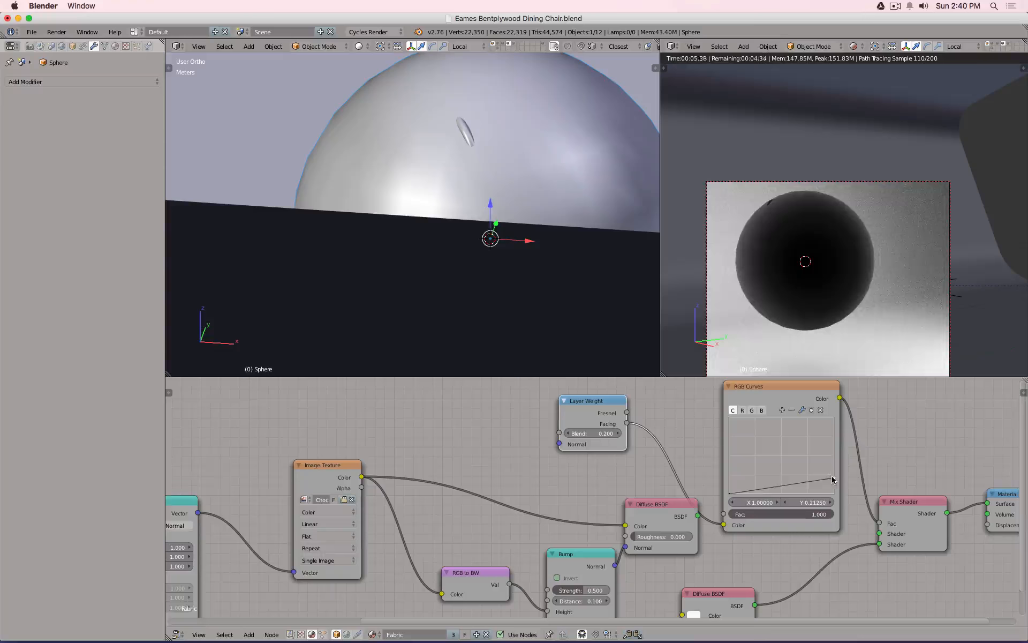
pyautogui.moveTo(833, 478); pyautogui.dragTo(833, 419)
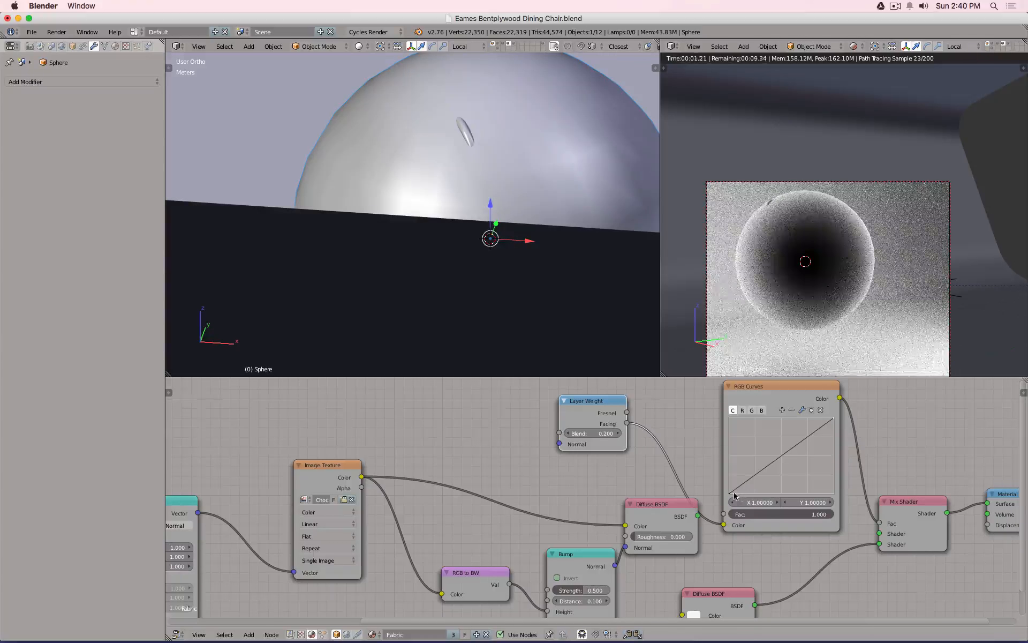
pyautogui.moveTo(730, 493)
pyautogui.mouseDown()
pyautogui.moveTo(730, 442)
pyautogui.moveTo(730, 493)
pyautogui.mouseUp()
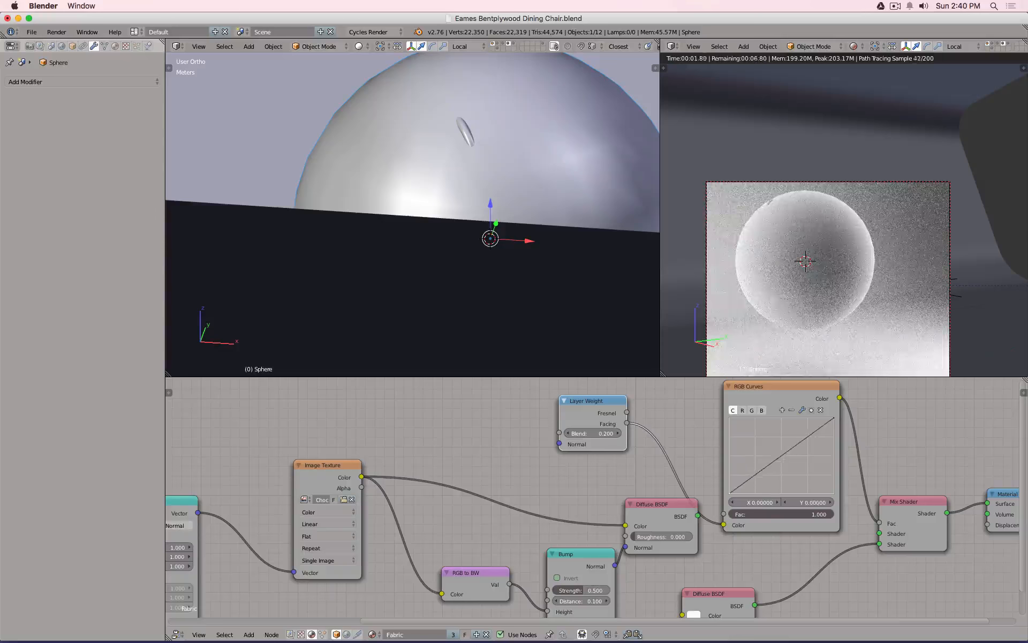
pyautogui.moveTo(780, 457); pyautogui.dragTo(788, 471)
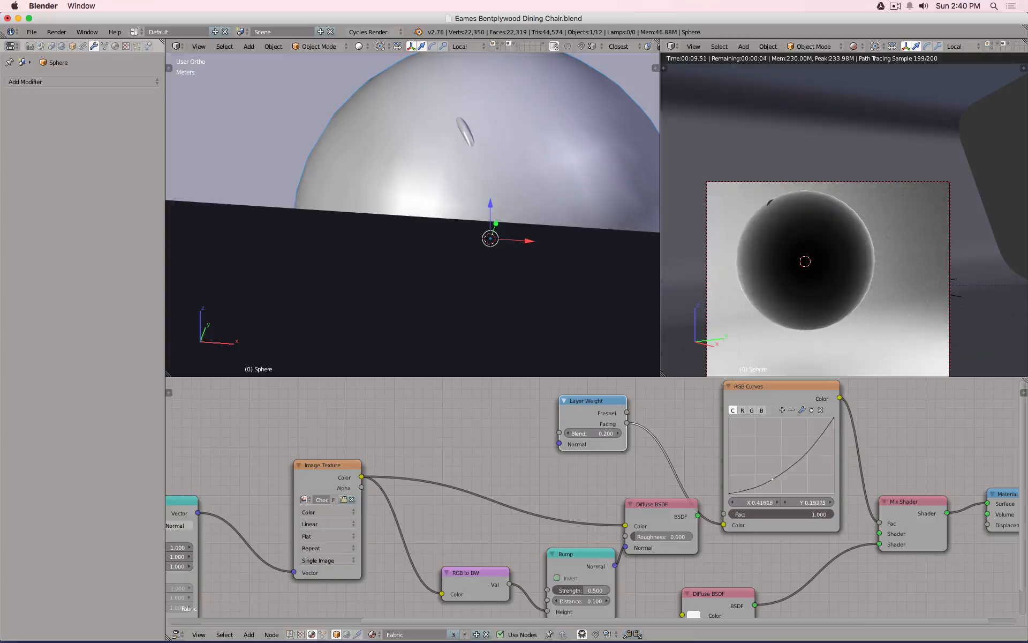
pyautogui.moveTo(772, 478); pyautogui.dragTo(807, 472)
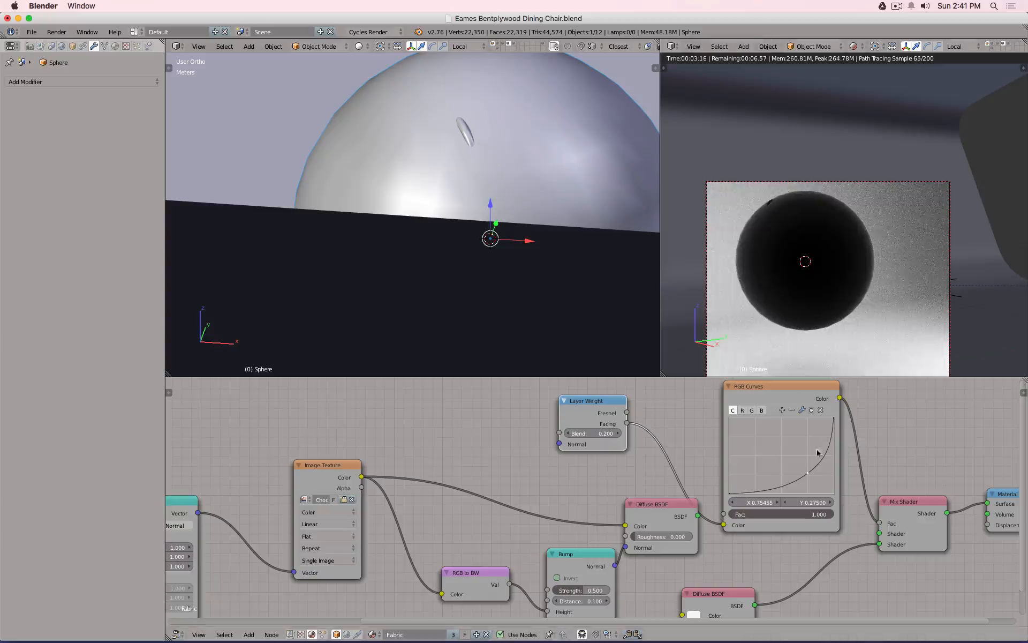
pyautogui.moveTo(806, 472); pyautogui.dragTo(748, 488)
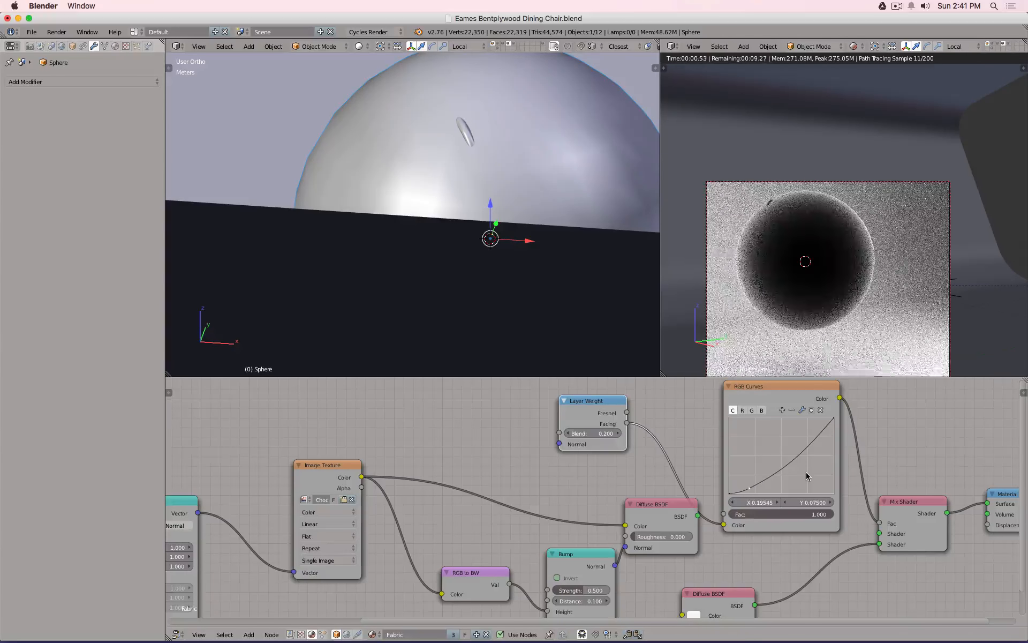
# Settle on a single curve midpoint near X 0.66, Y 0.37 and collapse the node.
pyautogui.moveTo(821, 436); pyautogui.dragTo(804, 431)
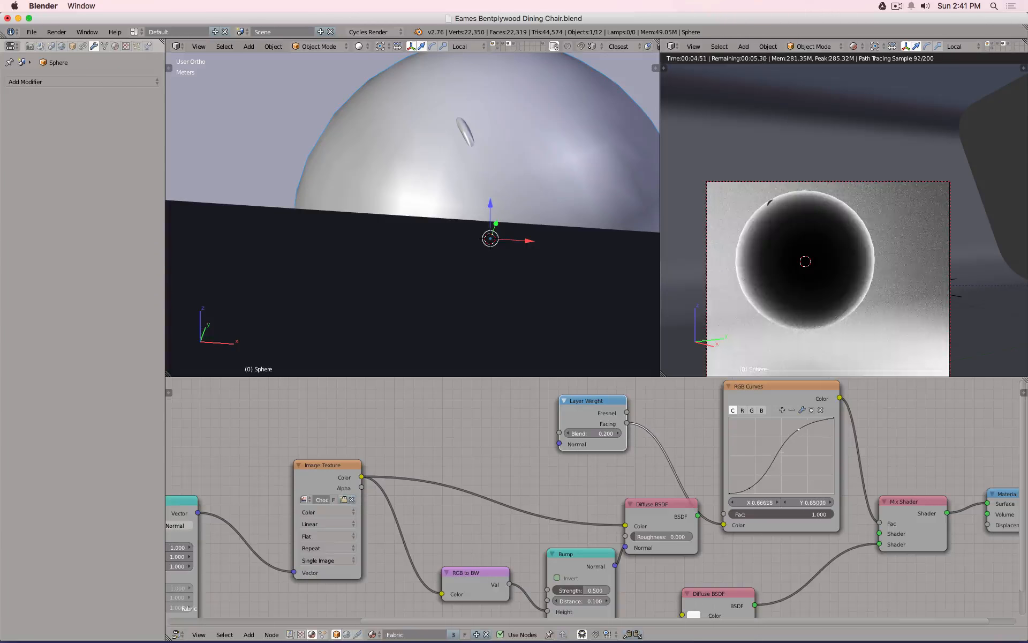
pyautogui.moveTo(748, 488); pyautogui.dragTo(770, 483)
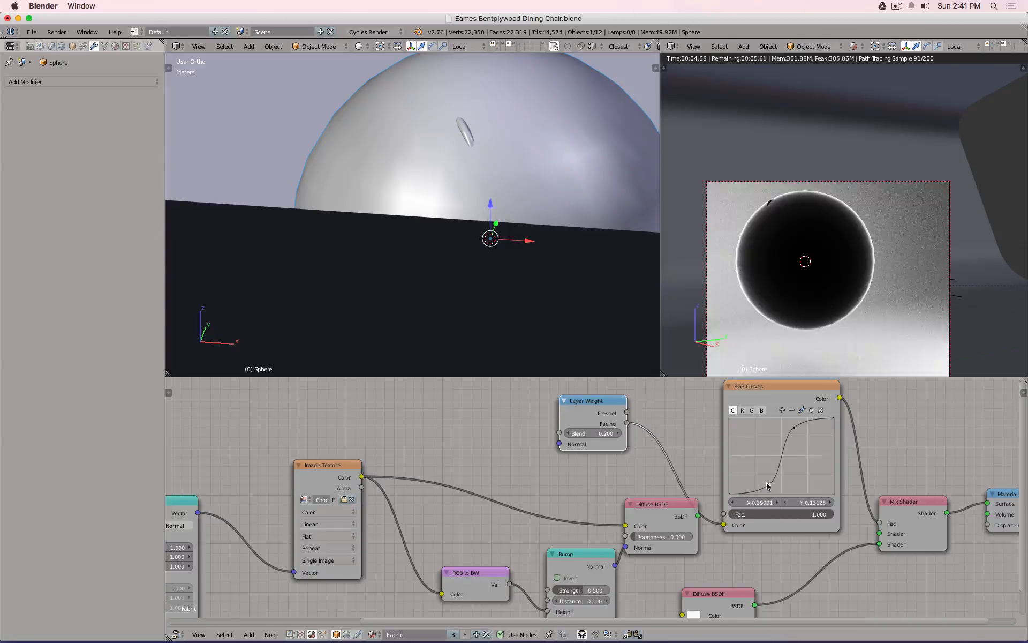
pyautogui.moveTo(769, 483); pyautogui.dragTo(753, 484)
pyautogui.moveTo(792, 429); pyautogui.dragTo(775, 427)
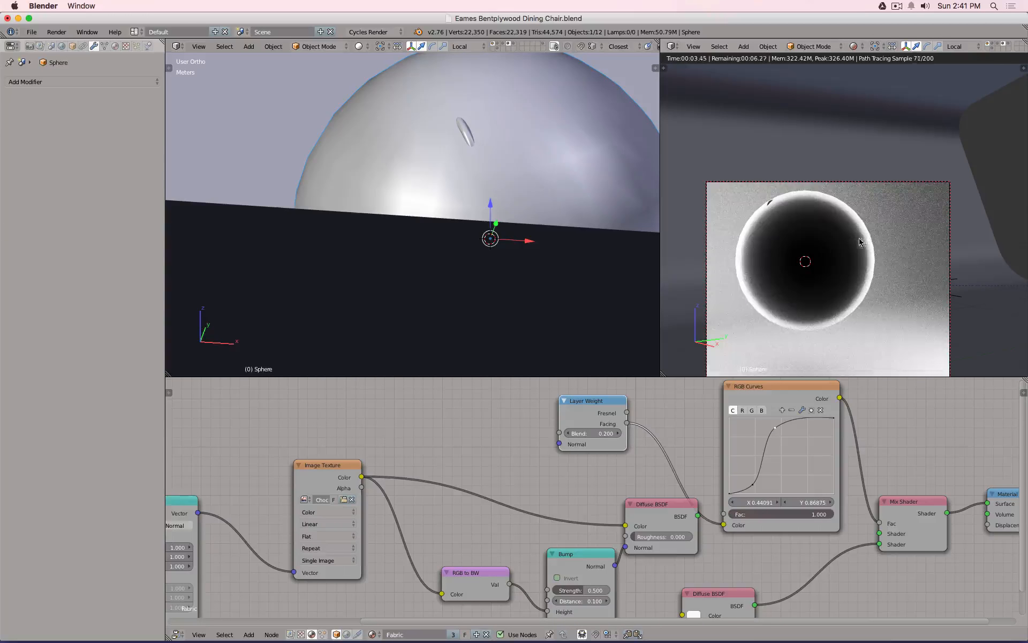
pyautogui.click(820, 410)
pyautogui.moveTo(753, 484); pyautogui.dragTo(793, 469)
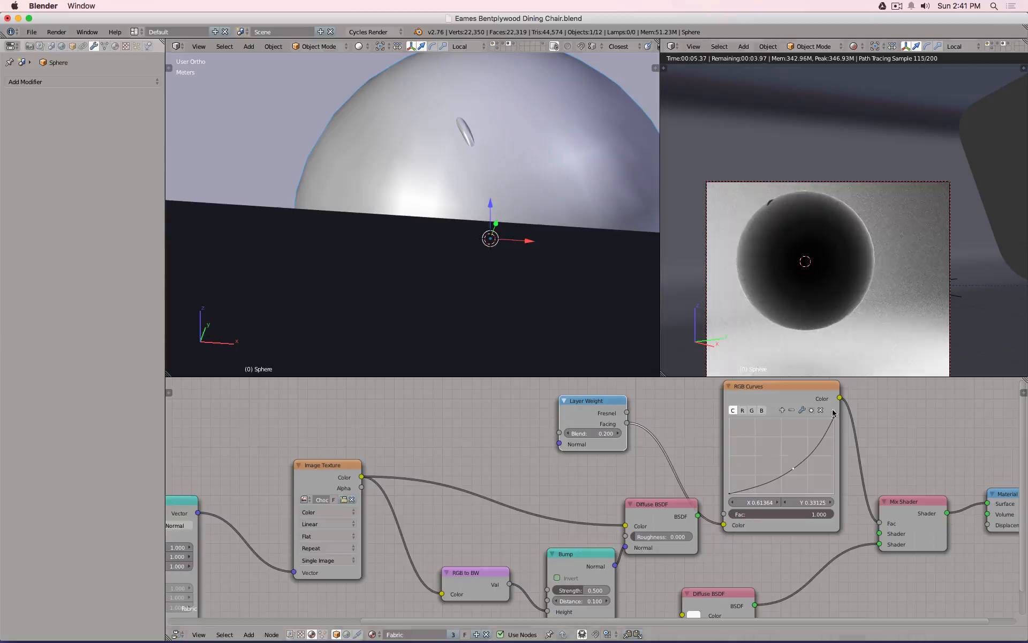
pyautogui.moveTo(833, 418)
pyautogui.mouseDown()
pyautogui.moveTo(816, 418)
pyautogui.moveTo(831, 432)
pyautogui.moveTo(833, 418)
pyautogui.mouseUp()
pyautogui.click(795, 468)
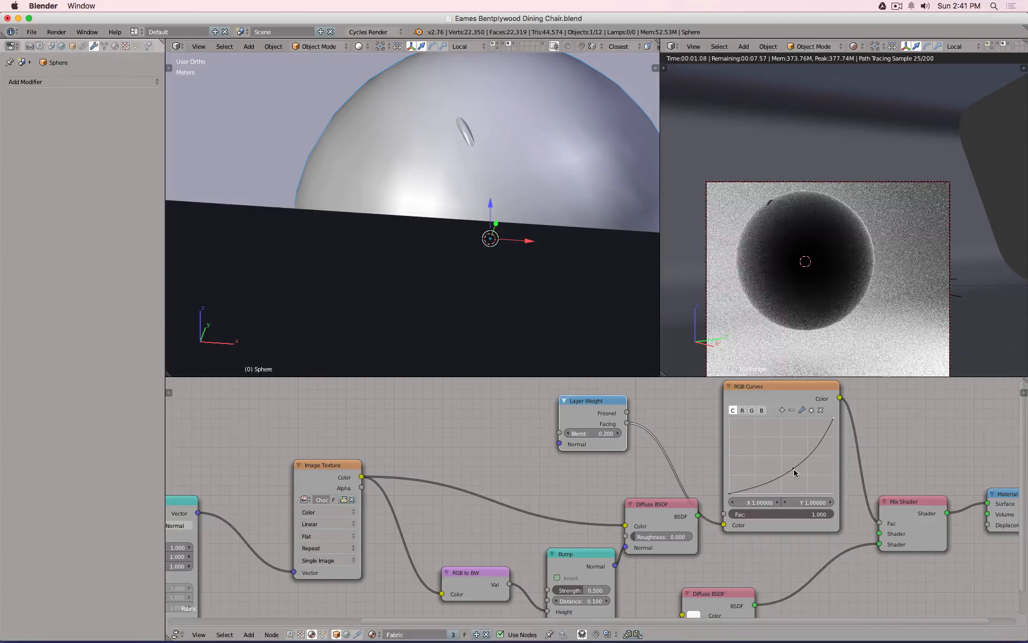
pyautogui.moveTo(796, 469); pyautogui.dragTo(800, 468)
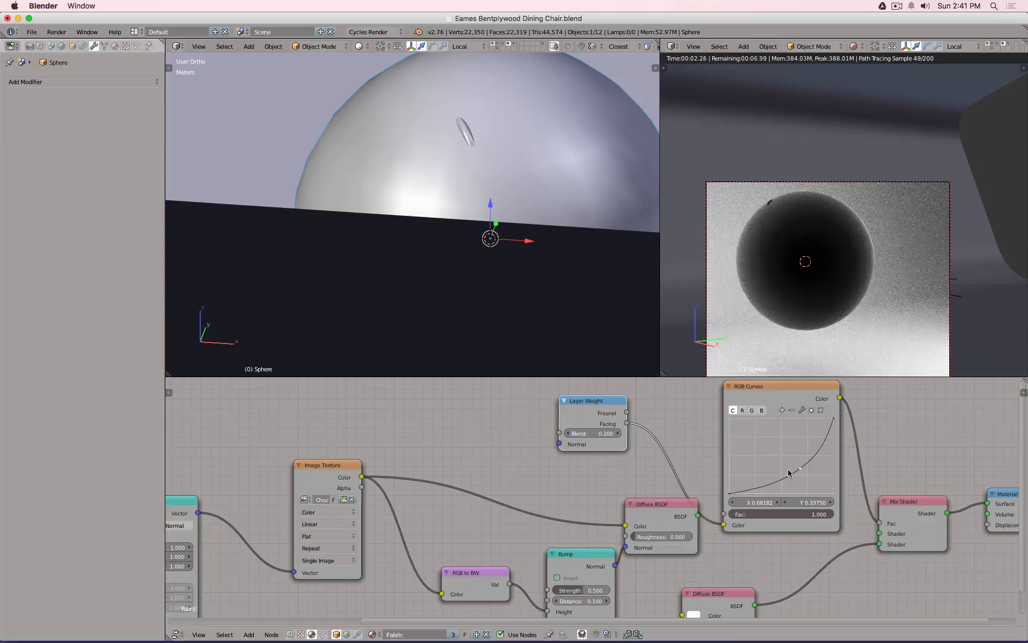
pyautogui.moveTo(800, 469); pyautogui.dragTo(798, 465)
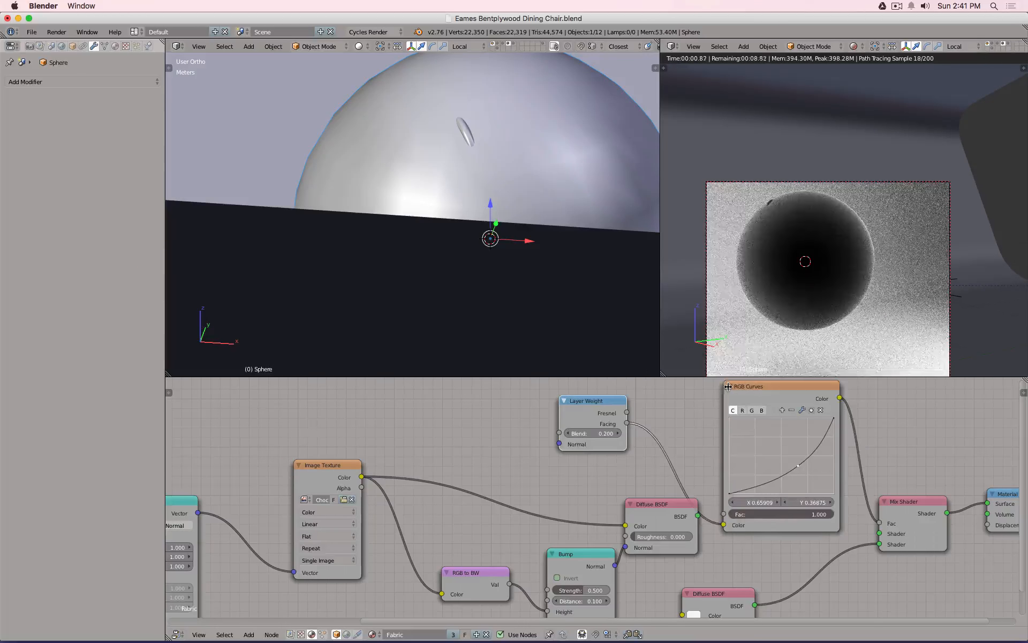
pyautogui.press('h')
pyautogui.keyDown('ctrl'); pyautogui.moveTo(773, 464); pyautogui.dragTo(668, 426, button='middle'); pyautogui.keyUp('ctrl')
# Move the upper Diffuse BSDF node aside and delete the test sphere in solid view.
pyautogui.scroll(2, 665, 464)
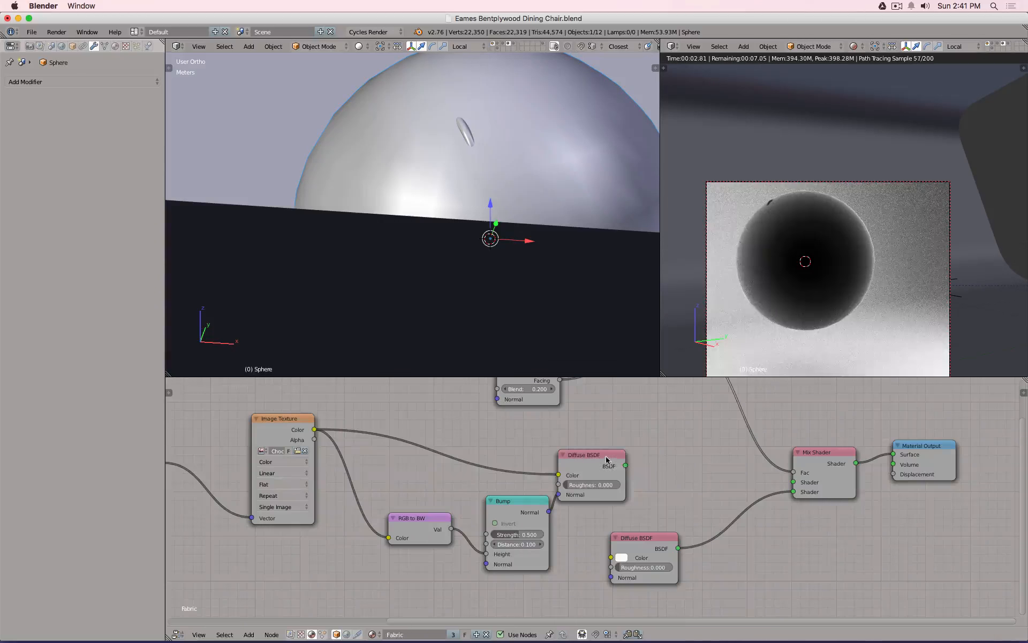
pyautogui.moveTo(606, 456); pyautogui.dragTo(793, 482)
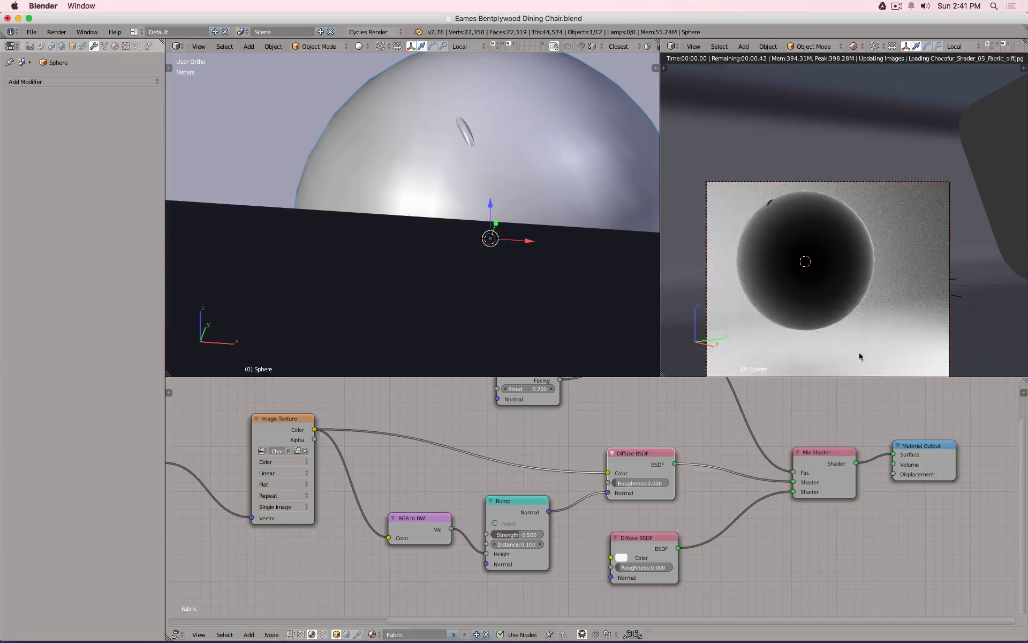
pyautogui.hotkey('shift', 'z')
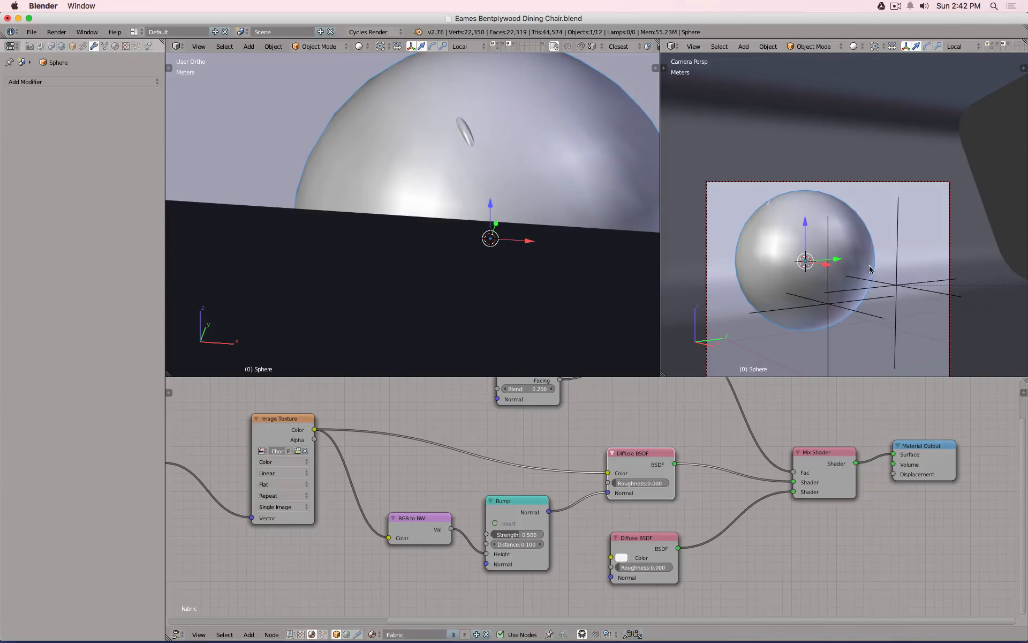
pyautogui.press('x')
pyautogui.click(870, 267)
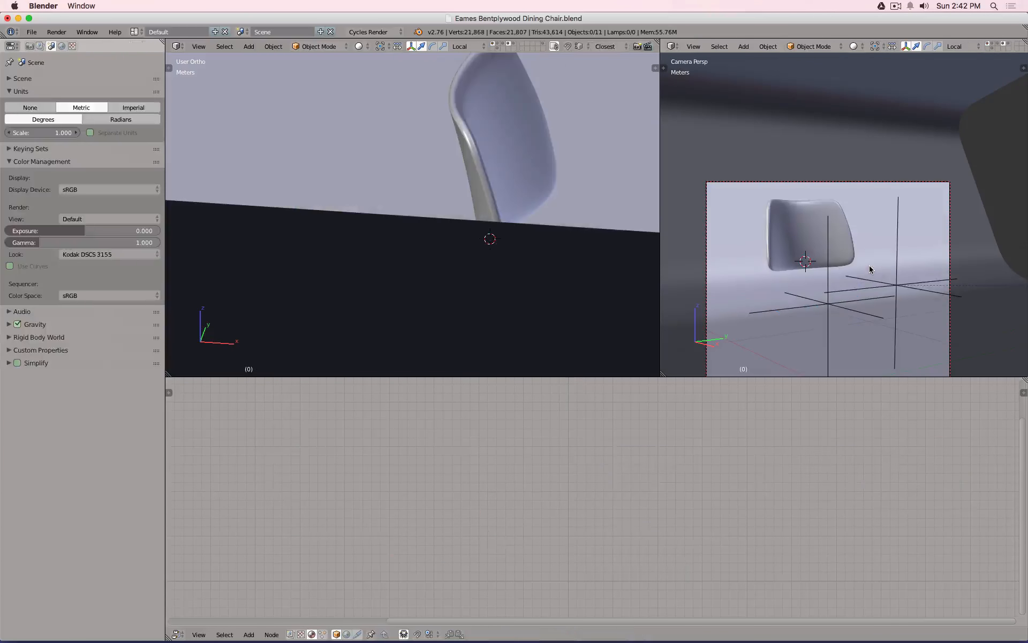
# Return to rendered preview framing the seat, and select the chair back cushion.
pyautogui.rightClick(846, 262)
pyautogui.hotkey('shift', 'z')
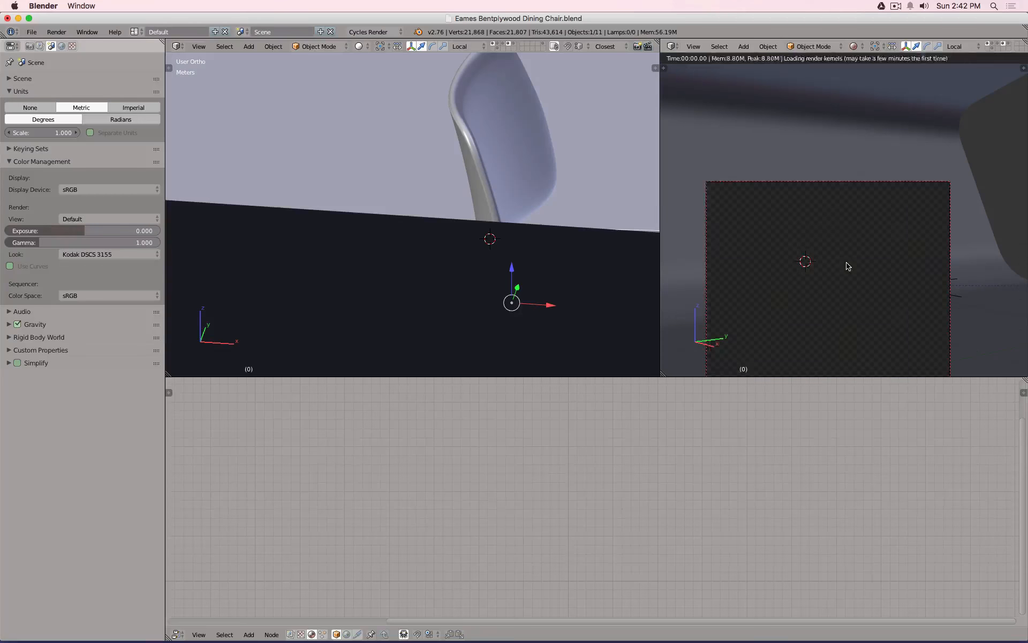
pyautogui.scroll(5, 846, 264)
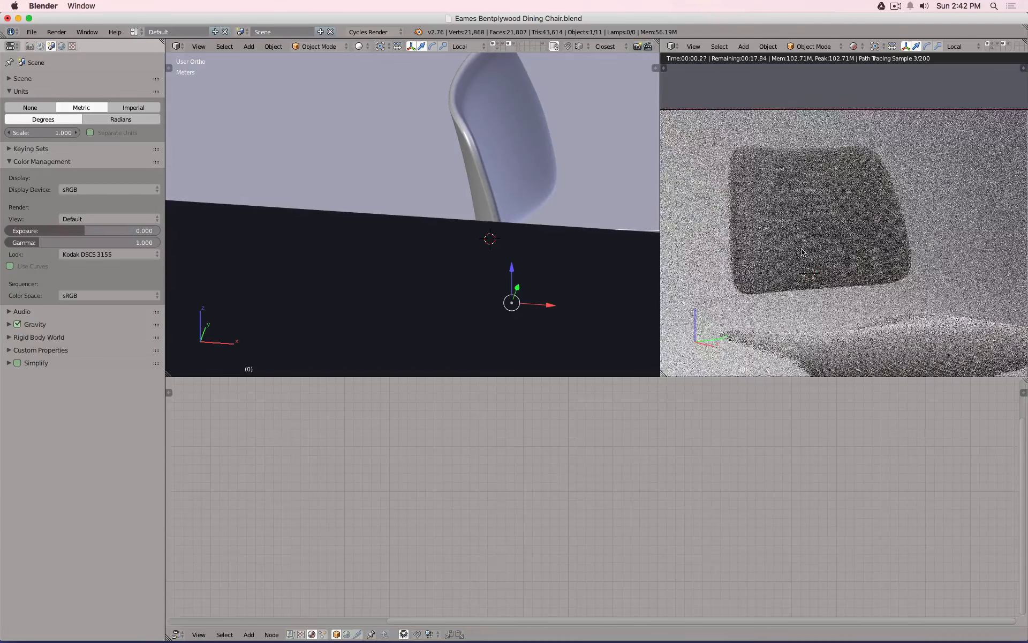
pyautogui.keyDown('shift'); pyautogui.moveTo(865, 309); pyautogui.dragTo(830, 249, button='middle'); pyautogui.keyUp('shift')
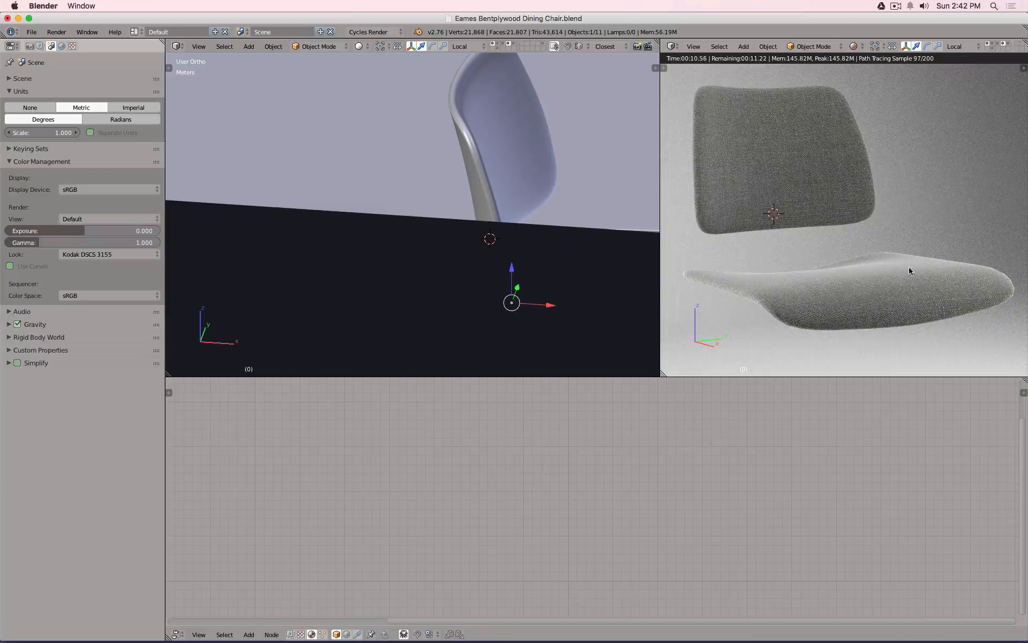
pyautogui.rightClick(734, 186)
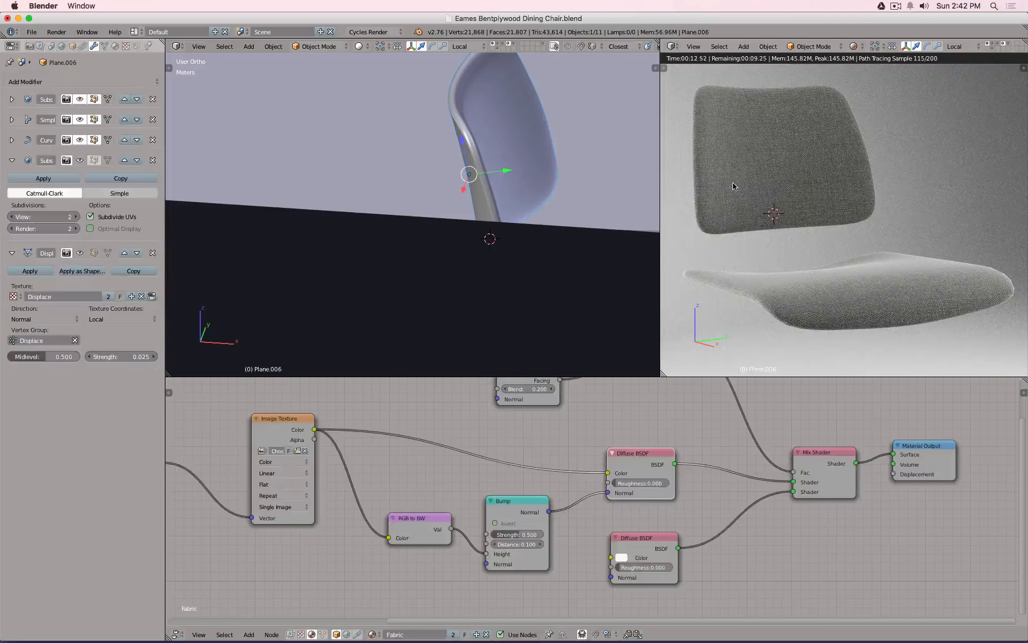
# Expand the RGB Curves node and lower its point to X 0.709, Y 0.306.
pyautogui.moveTo(703, 433); pyautogui.dragTo(722, 537, button='middle')
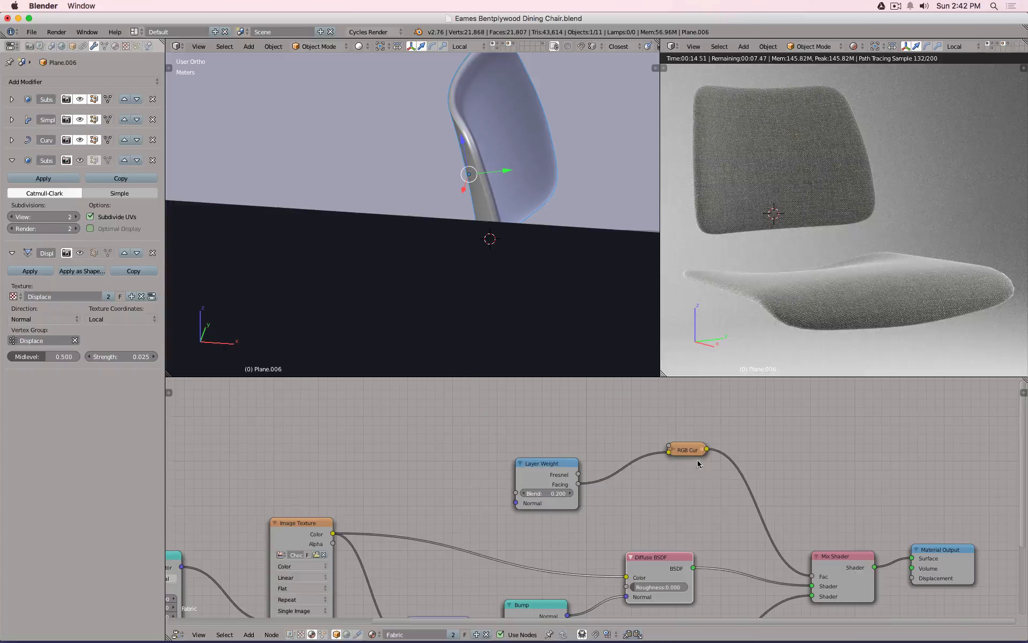
pyautogui.click(674, 450)
pyautogui.scroll(1, 736, 504)
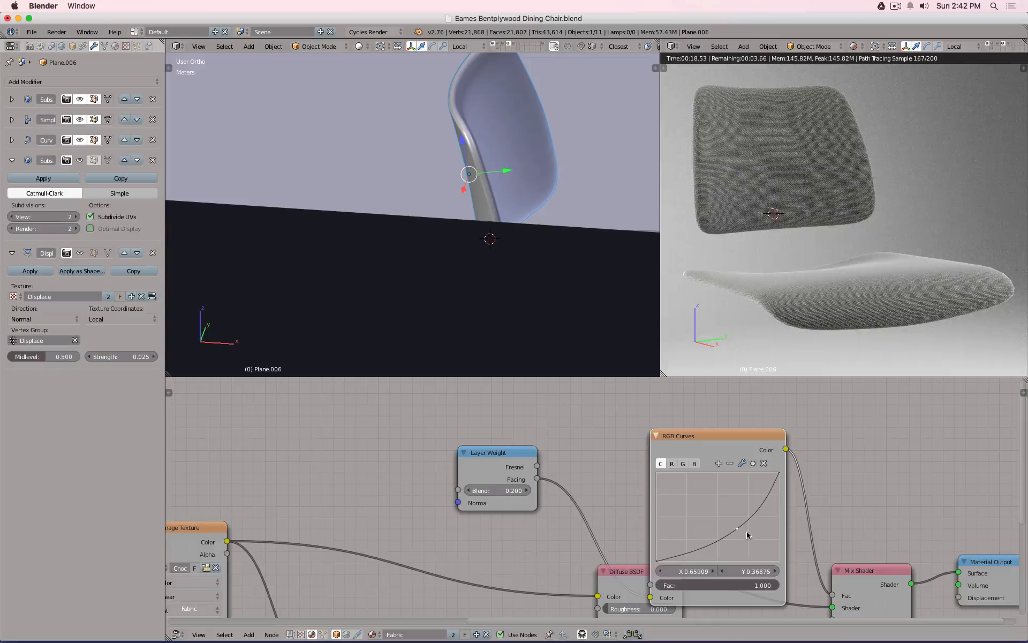
pyautogui.moveTo(745, 531)
pyautogui.mouseDown()
pyautogui.moveTo(755, 520)
pyautogui.moveTo(739, 532)
pyautogui.mouseUp()
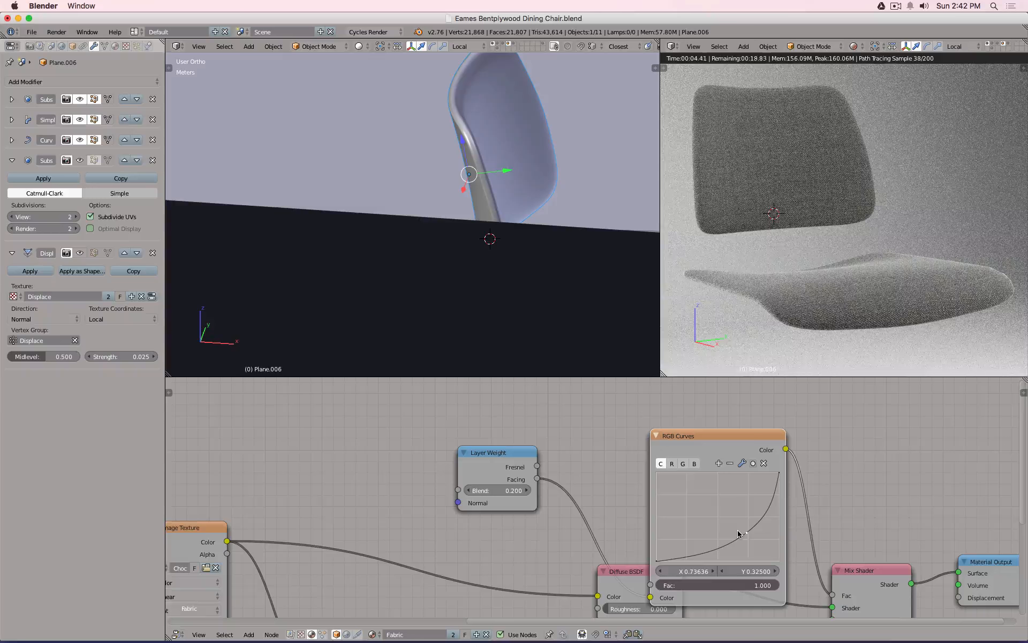
pyautogui.moveTo(746, 532); pyautogui.dragTo(743, 533)
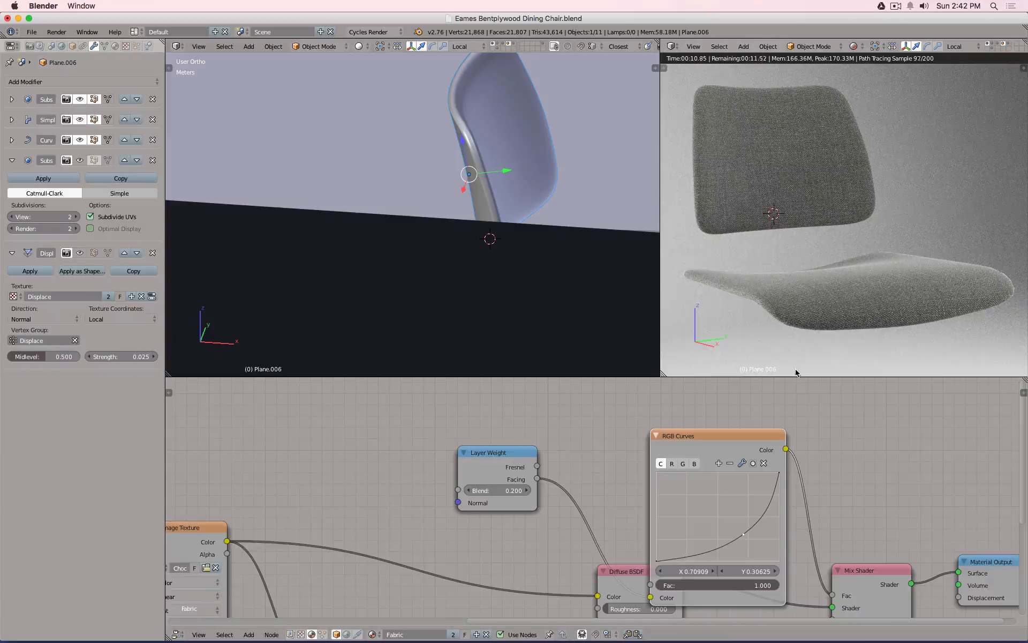
pyautogui.scroll(-4, 815, 422)
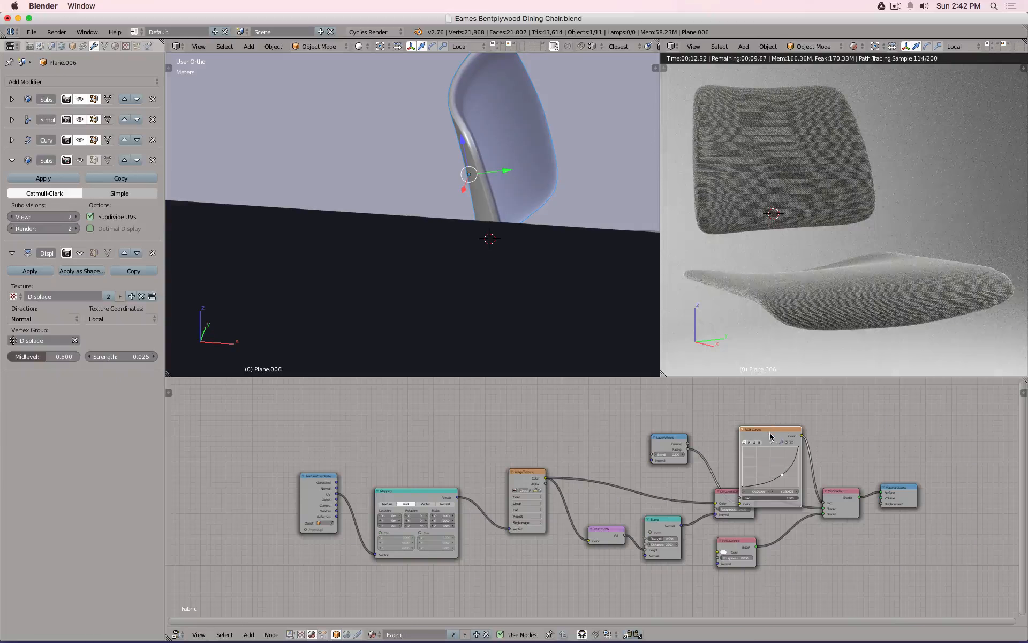
# Collapse the RGB Curves node and drop it onto the Layer Weight Facing to Mix Shader Fac link.
pyautogui.moveTo(770, 436); pyautogui.dragTo(769, 406)
pyautogui.click(742, 401)
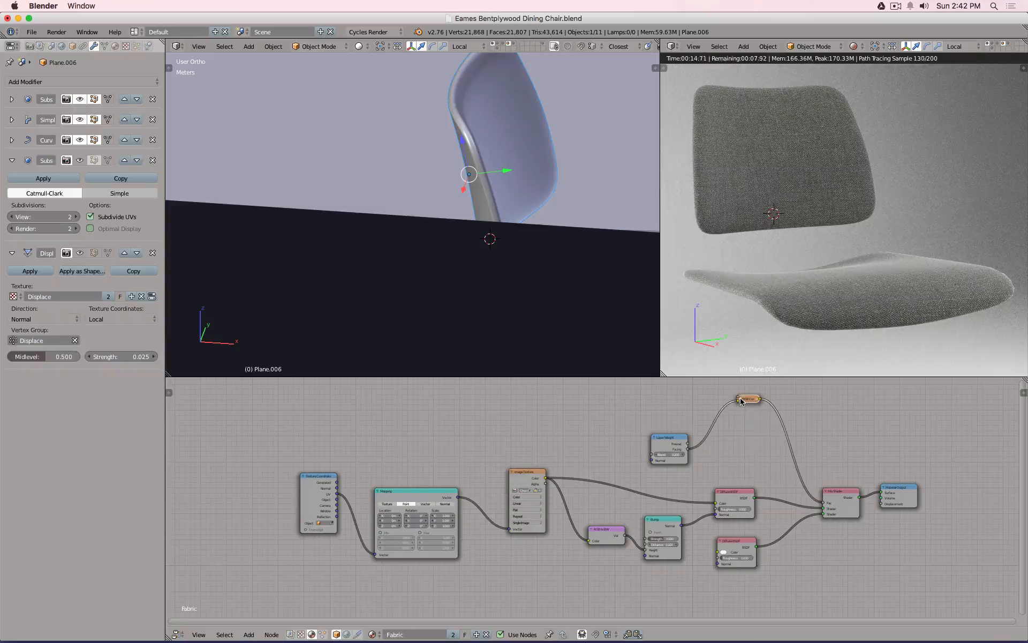
pyautogui.scroll(2, 745, 400)
pyautogui.moveTo(753, 401); pyautogui.dragTo(758, 465)
pyautogui.moveTo(826, 435); pyautogui.dragTo(735, 420, button='middle')
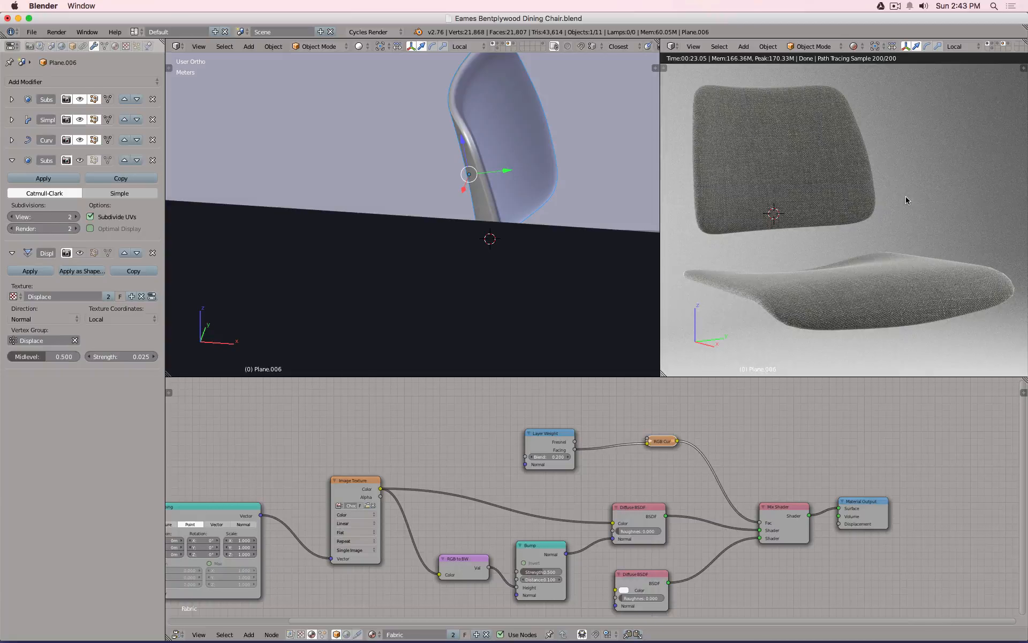
pyautogui.scroll(-3, 902, 203)
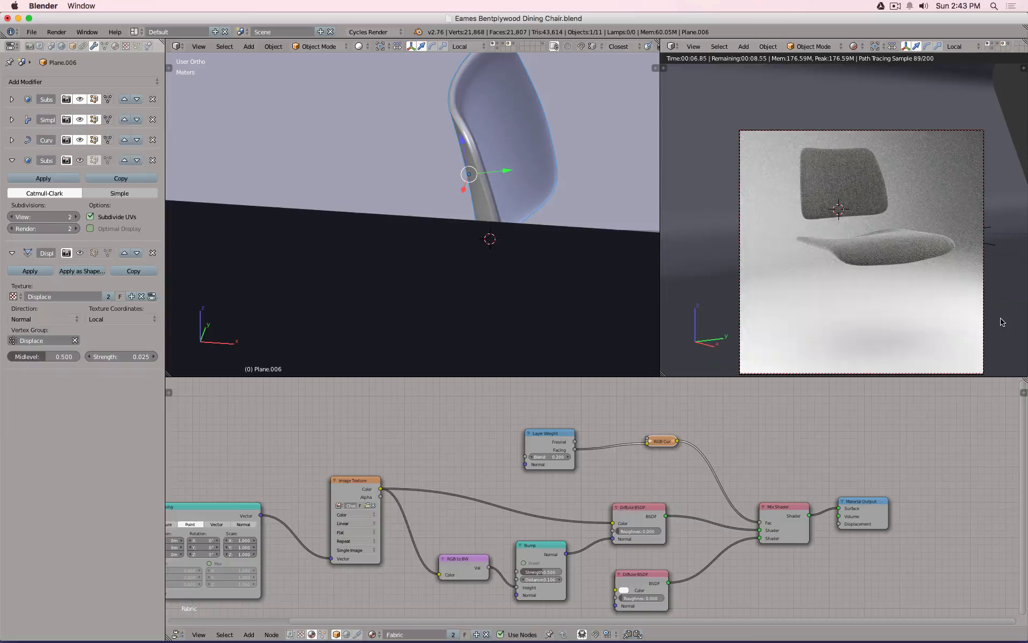
pyautogui.scroll(2, 897, 226)
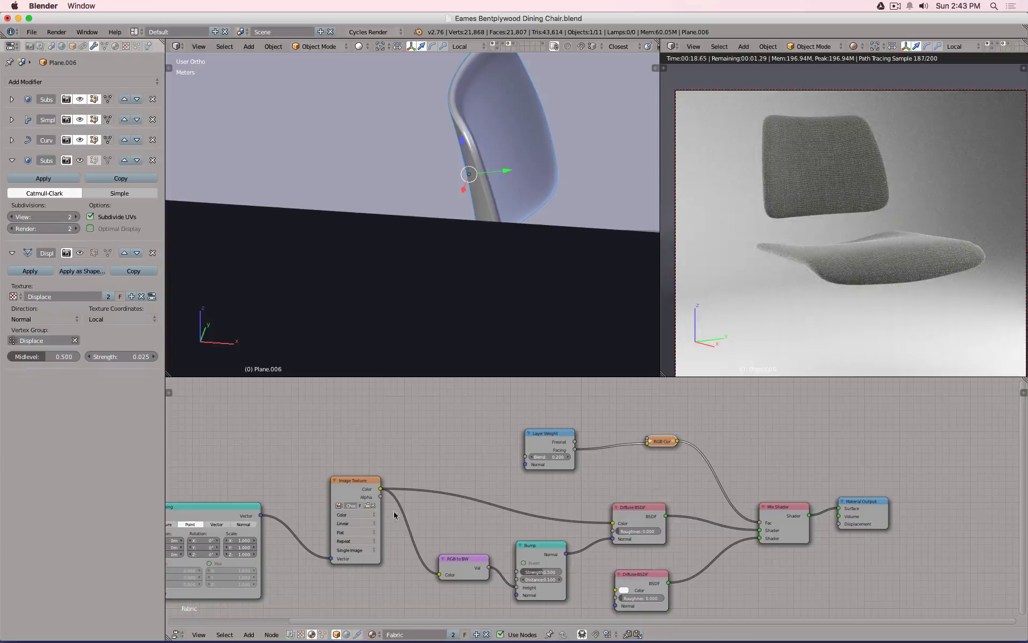
# Load seamless_denim_fabric_texture_by_hhh316.jpg into the Image Texture node.
pyautogui.click(367, 505)
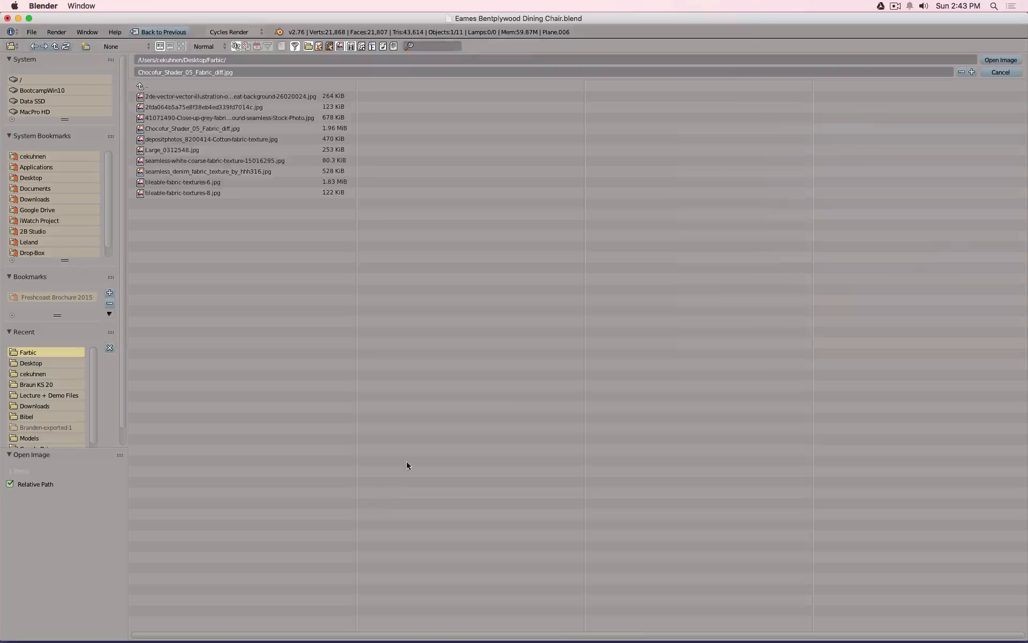
pyautogui.click(181, 46)
pyautogui.click(837, 138)
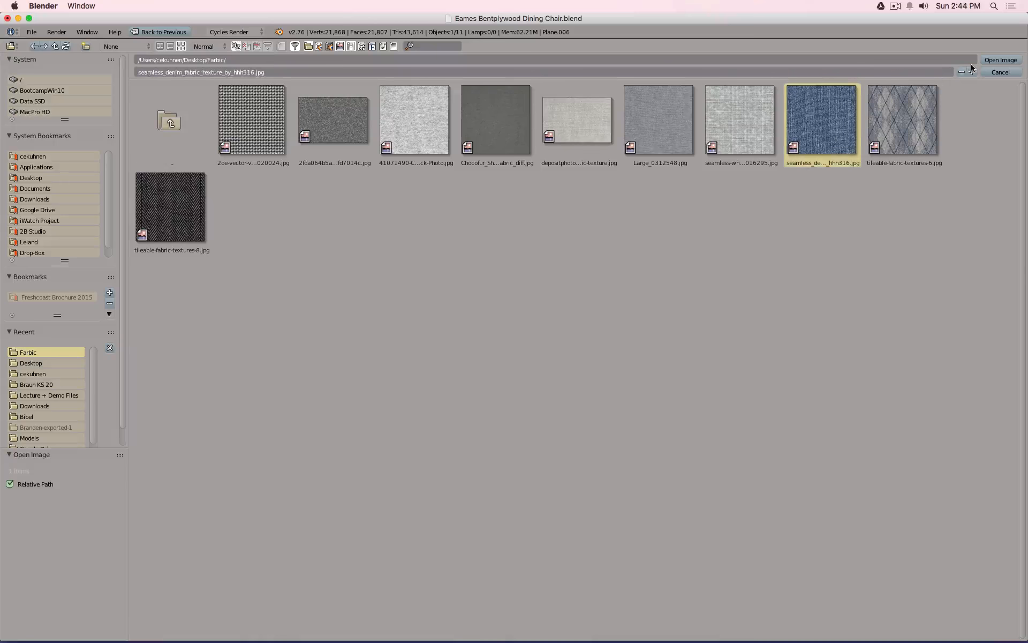
pyautogui.click(998, 60)
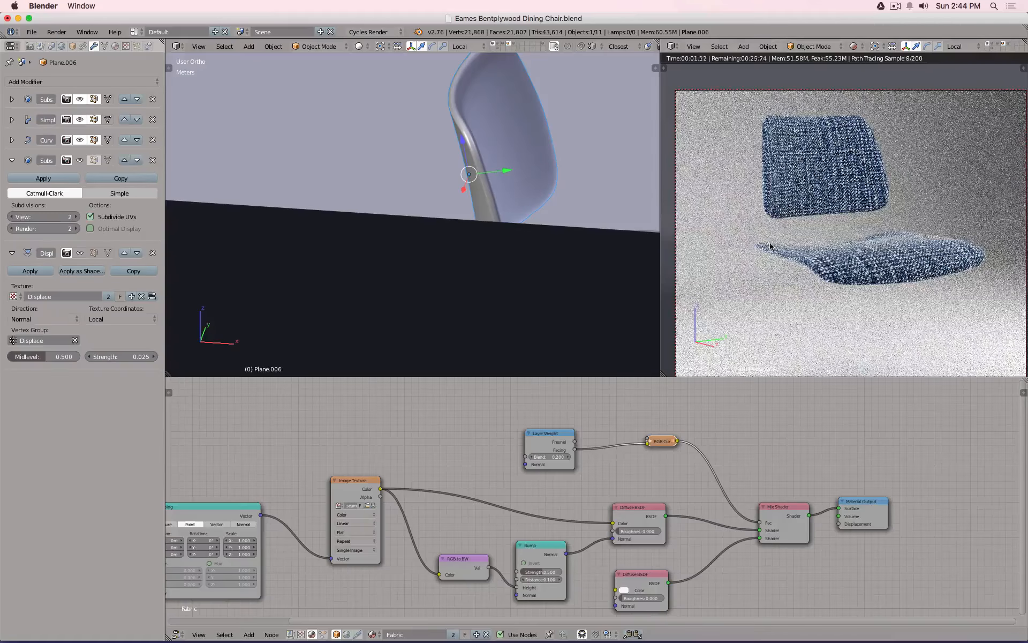
# Set the Mapping Scale to 5 on all three axes, then raise it to 7.
pyautogui.moveTo(241, 540); pyautogui.dragTo(240, 554)
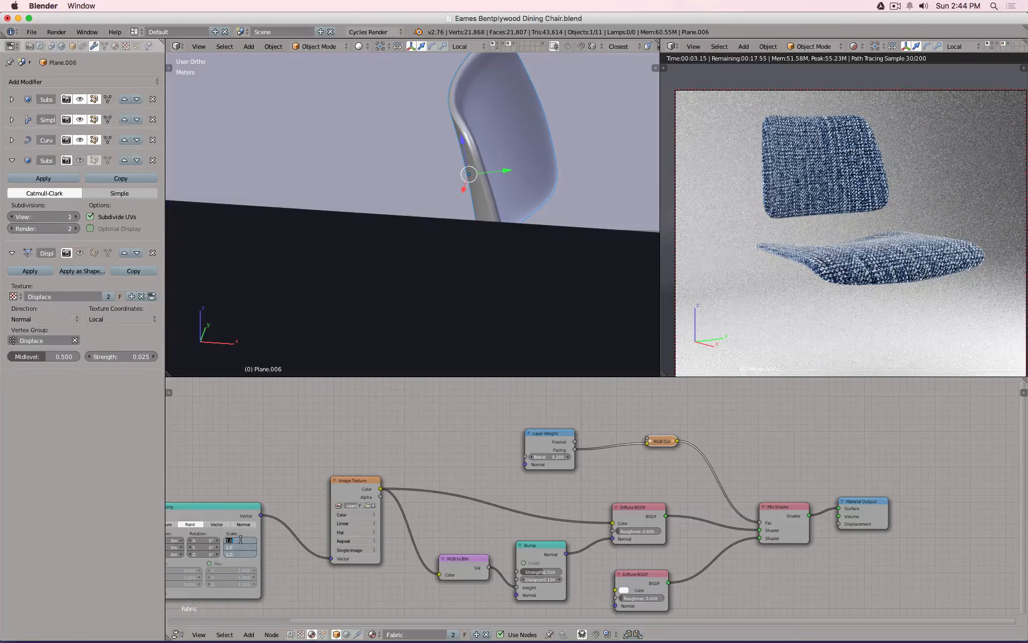
pyautogui.write('5')
pyautogui.press('Return')
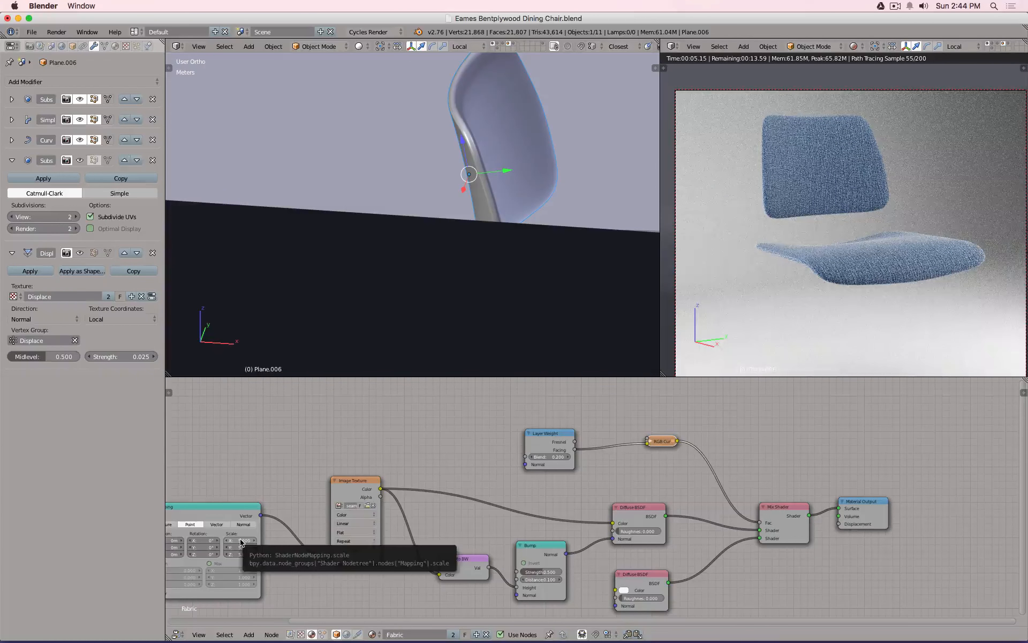
pyautogui.moveTo(241, 542)
pyautogui.mouseDown()
pyautogui.moveTo(241, 555)
pyautogui.moveTo(240, 540)
pyautogui.mouseUp()
pyautogui.write('7')
pyautogui.press('Return')
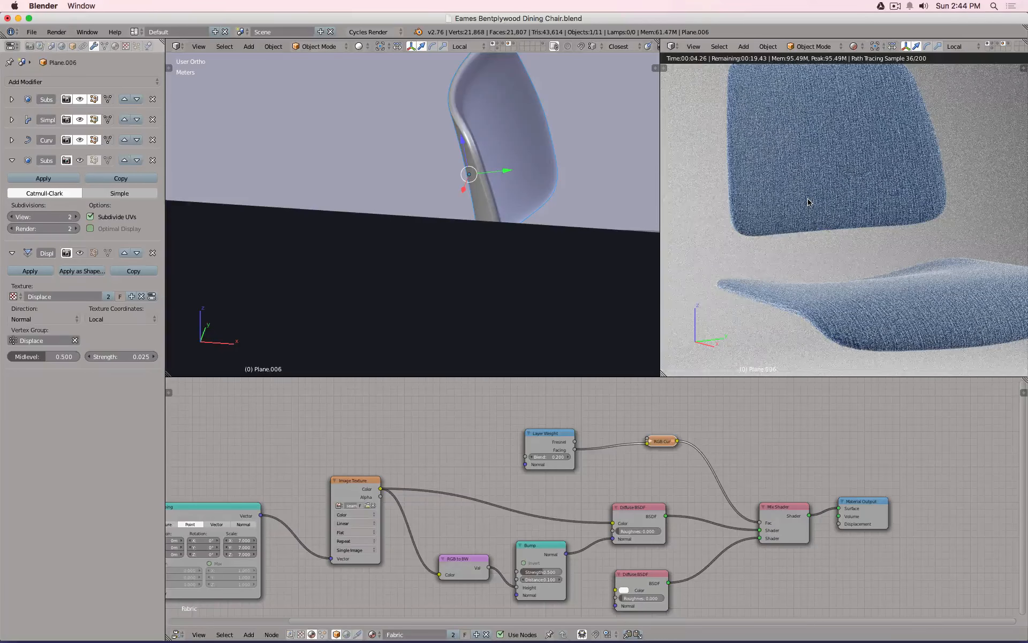
pyautogui.scroll(-1, 809, 203)
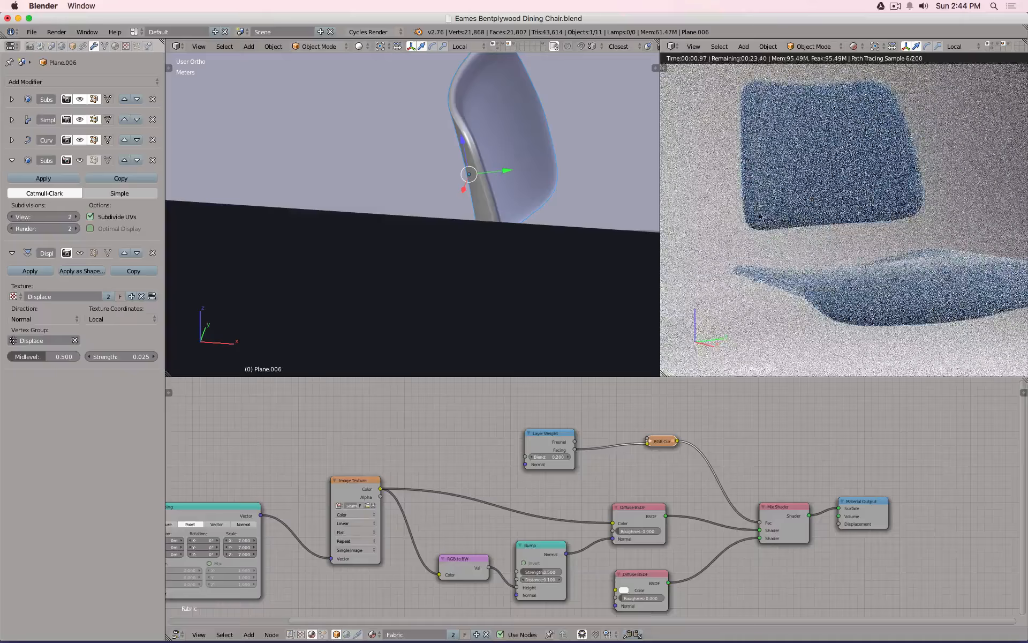
# Swap the fabric image for tileable-fabric-textures-6.jpg.
pyautogui.click(375, 505)
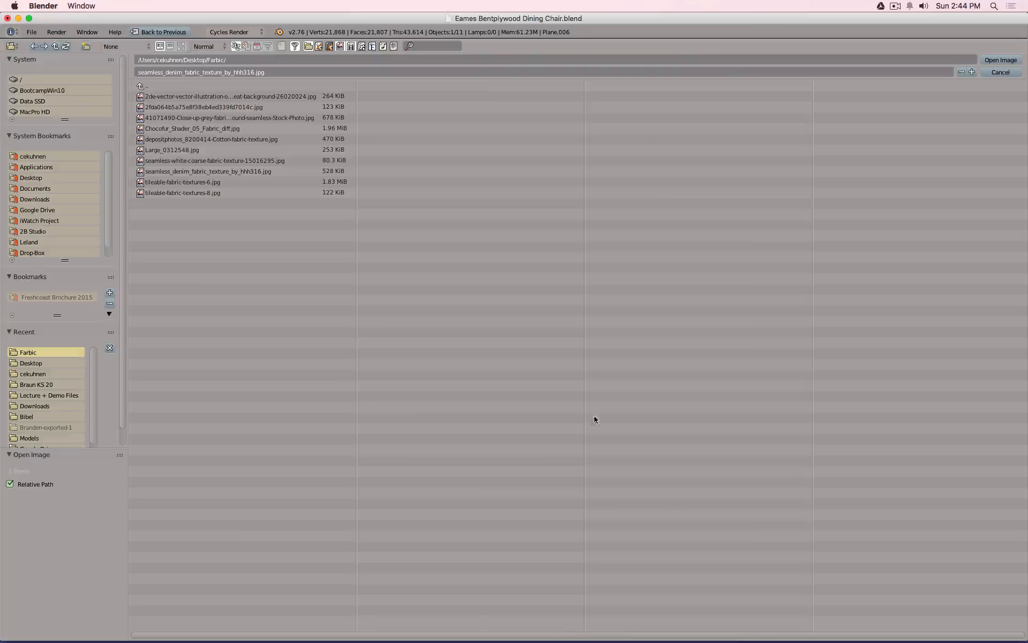
pyautogui.click(181, 46)
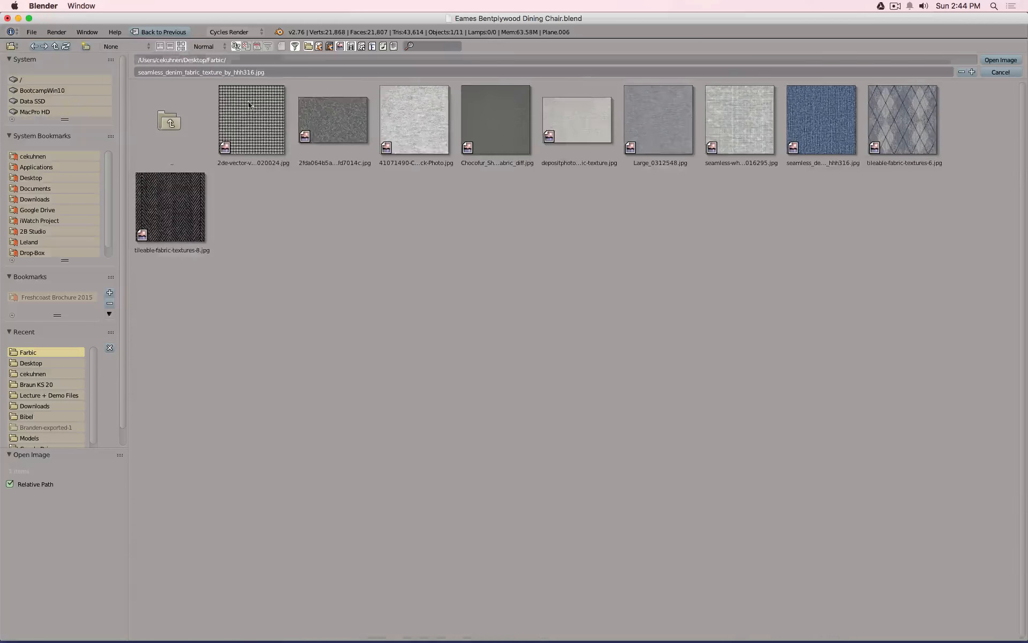
pyautogui.click(899, 115)
pyautogui.click(997, 60)
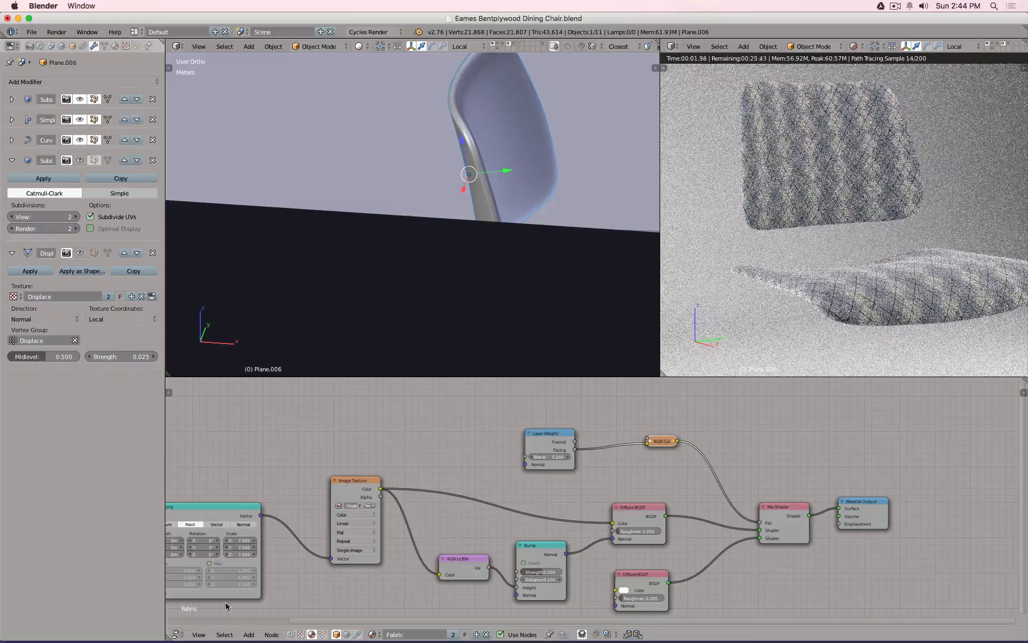
# Set the Mapping Scale to 5 on all axes and show another scene layer.
pyautogui.moveTo(240, 539); pyautogui.dragTo(239, 554)
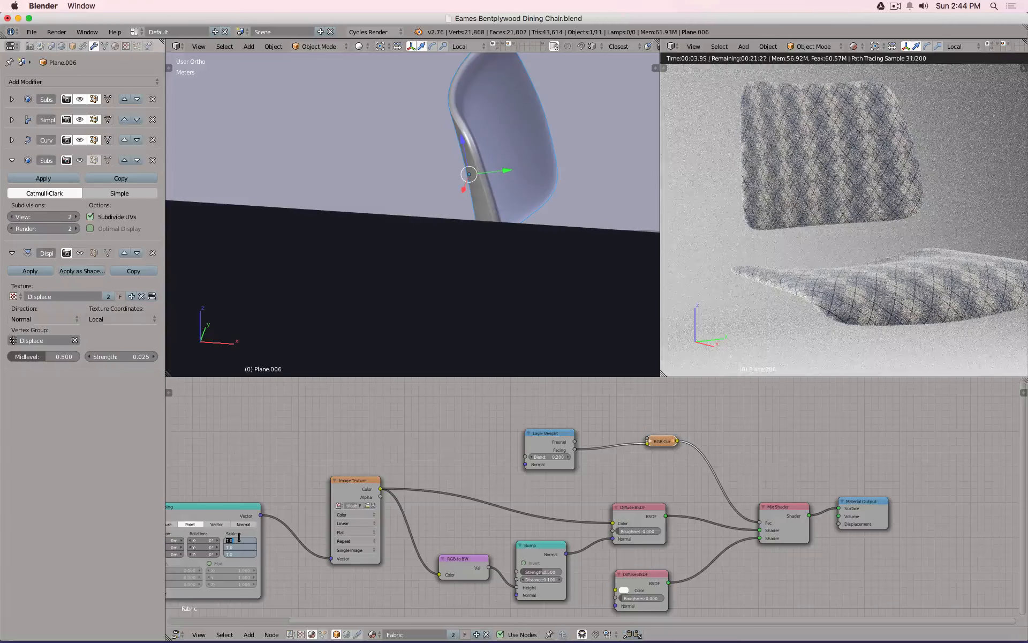
pyautogui.write('5')
pyautogui.press('Return')
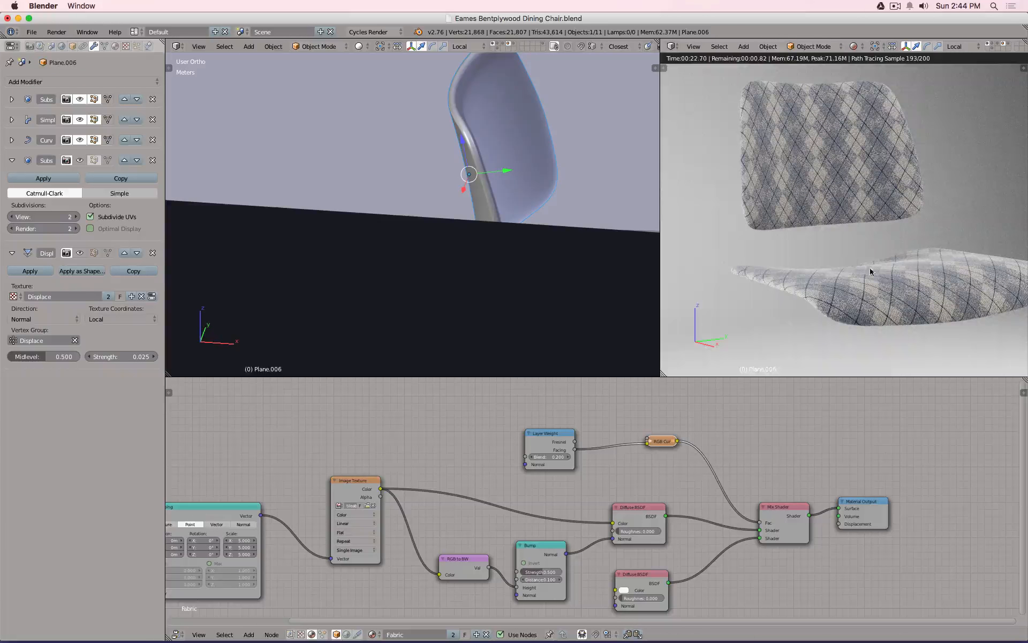
pyautogui.keyDown('shift'); pyautogui.click(992, 46); pyautogui.keyUp('shift')
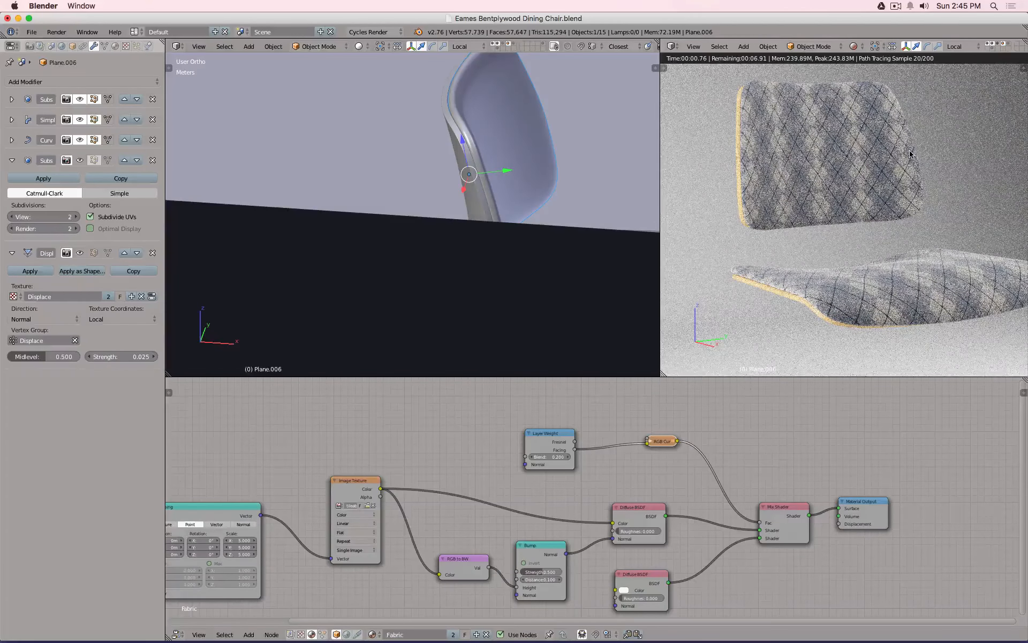
# Reveal the chair-legs layer alongside the current one and look through the camera.
pyautogui.hotkey('shift', '2')
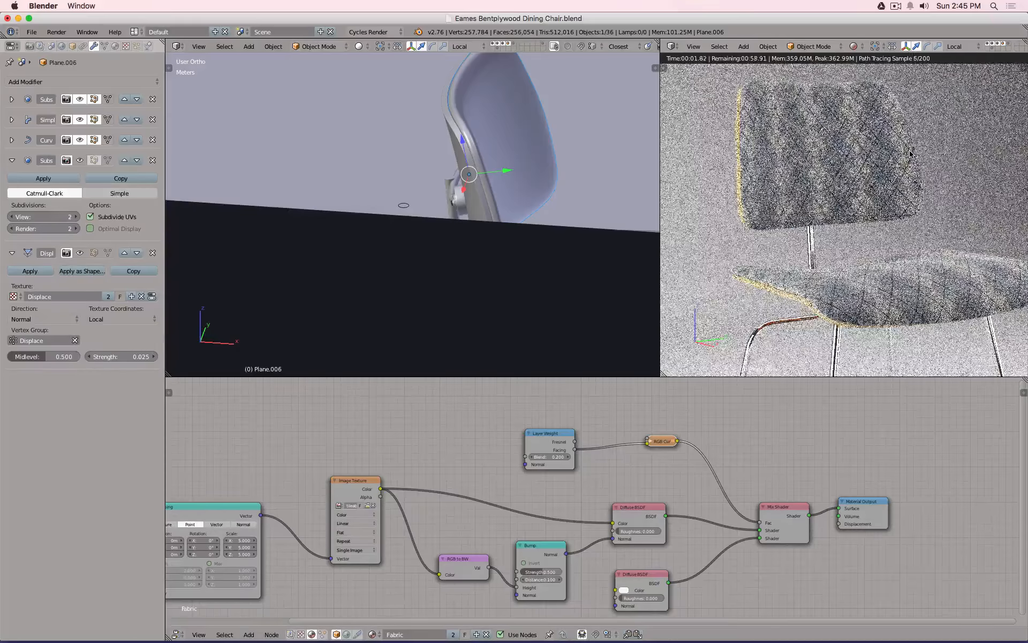
pyautogui.press('KP_0')
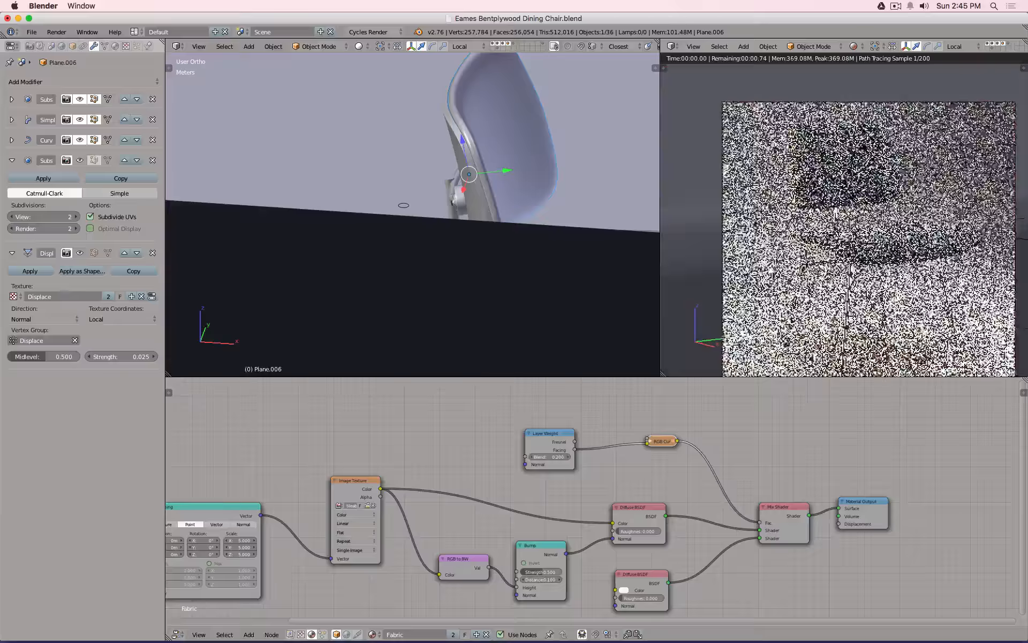
pyautogui.scroll(-1, 871, 182)
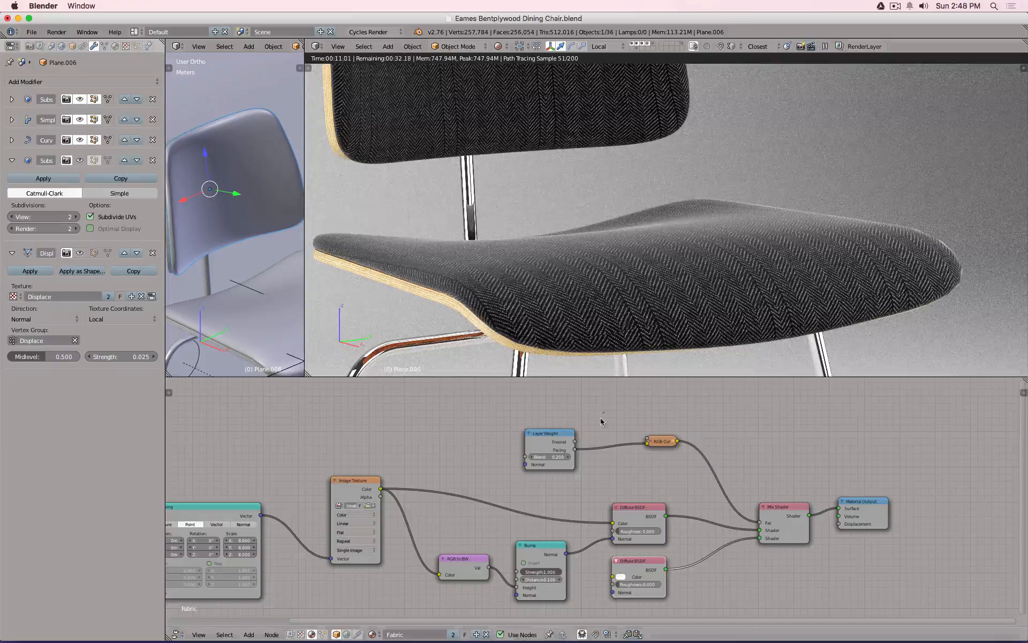
# Feed Bump Normal into both Diffuse BSDFs, reconnect the image colour, and view through the camera.
pyautogui.moveTo(613, 523); pyautogui.dragTo(628, 509)
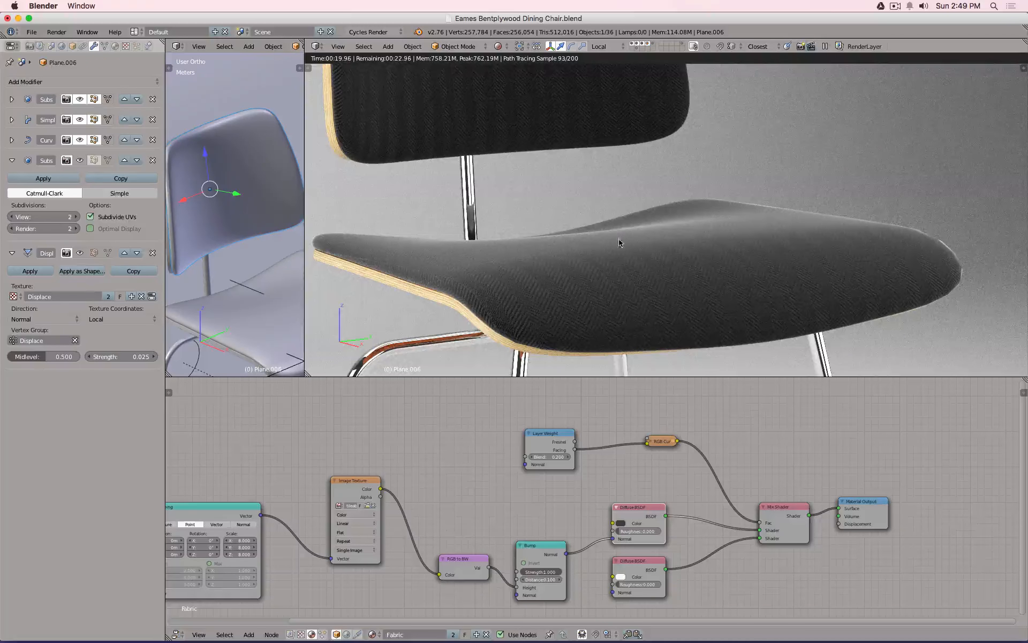
pyautogui.moveTo(566, 554); pyautogui.dragTo(614, 592)
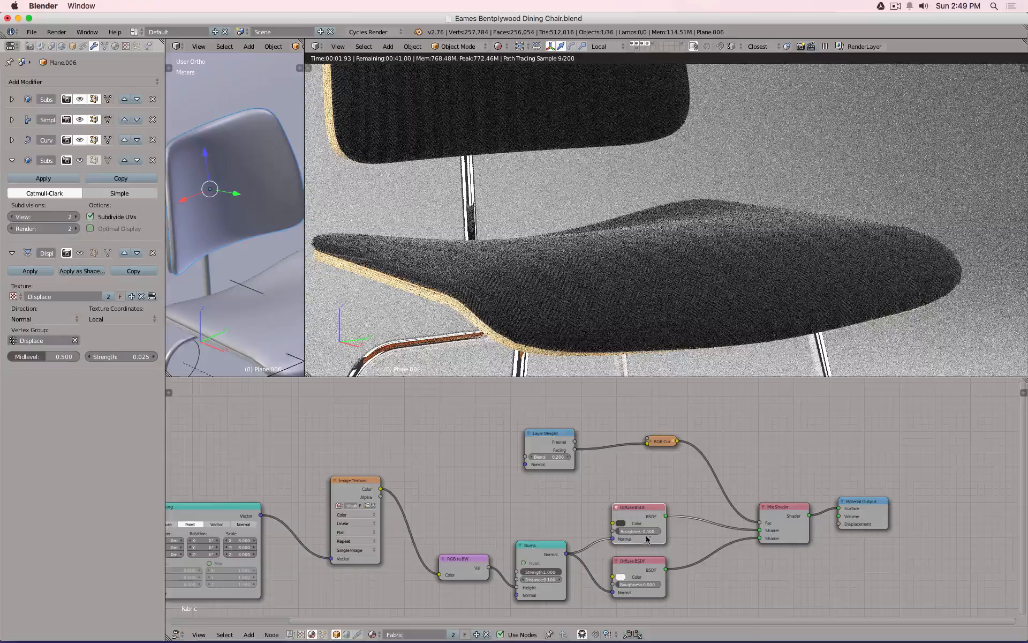
pyautogui.moveTo(613, 538); pyautogui.dragTo(587, 529)
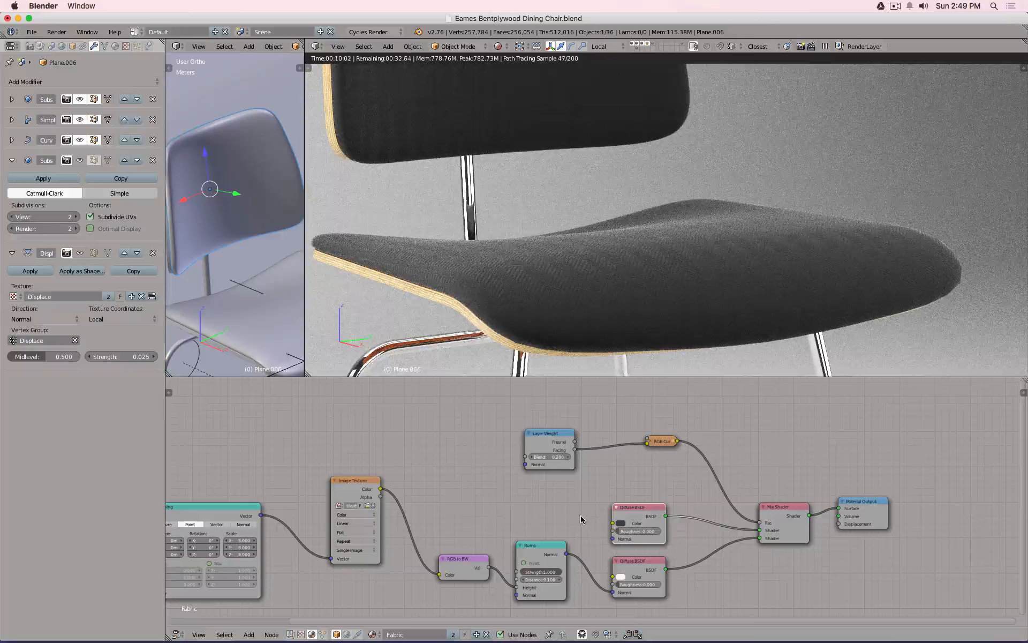
pyautogui.moveTo(566, 554); pyautogui.dragTo(612, 540)
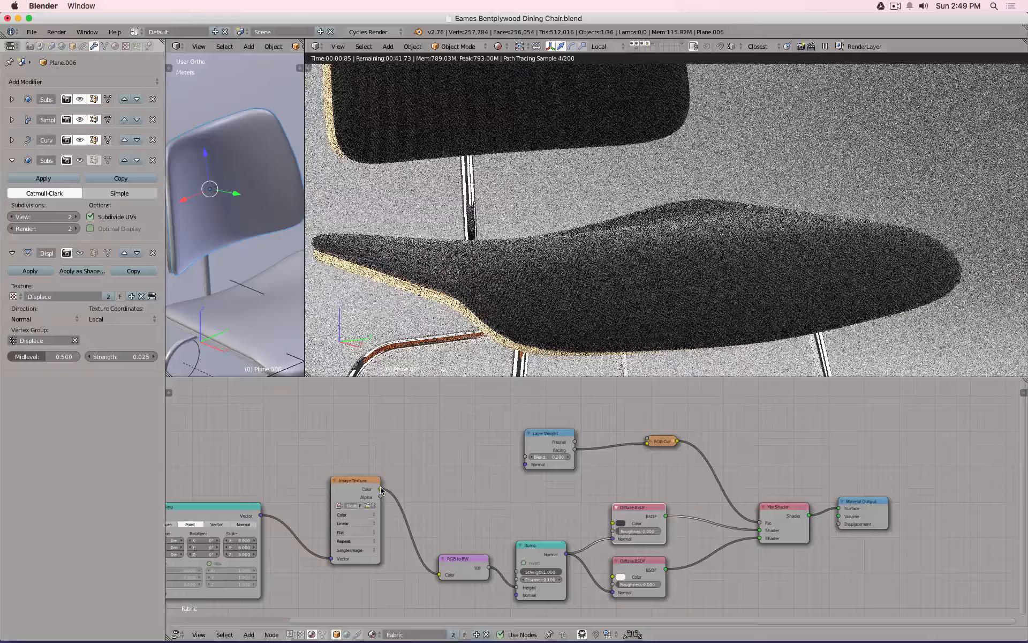
pyautogui.moveTo(380, 488); pyautogui.dragTo(612, 522)
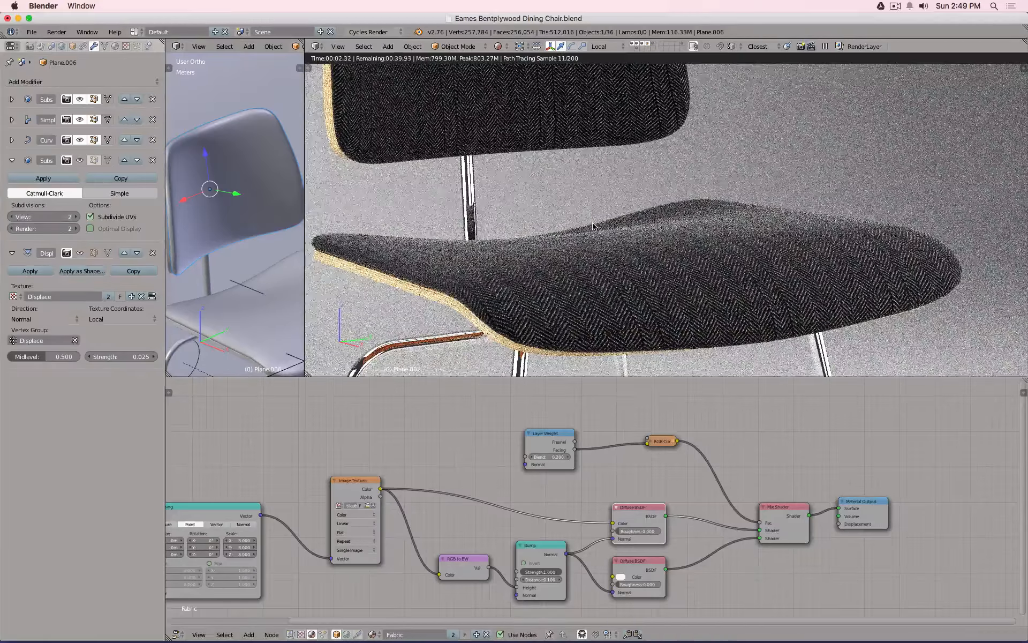
pyautogui.press('KP_0')
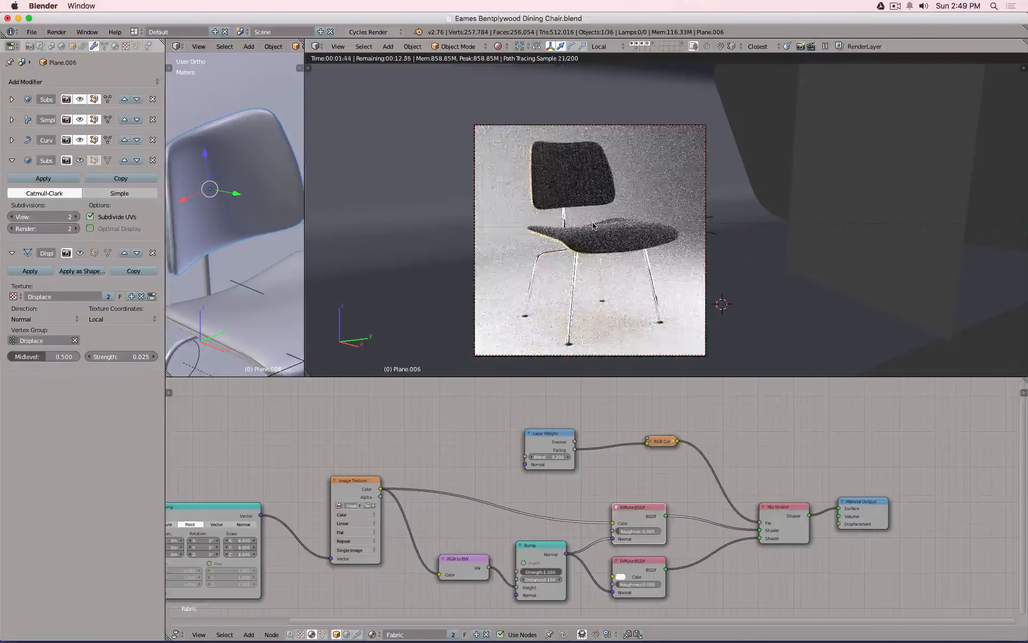
pyautogui.scroll(1, 669, 242)
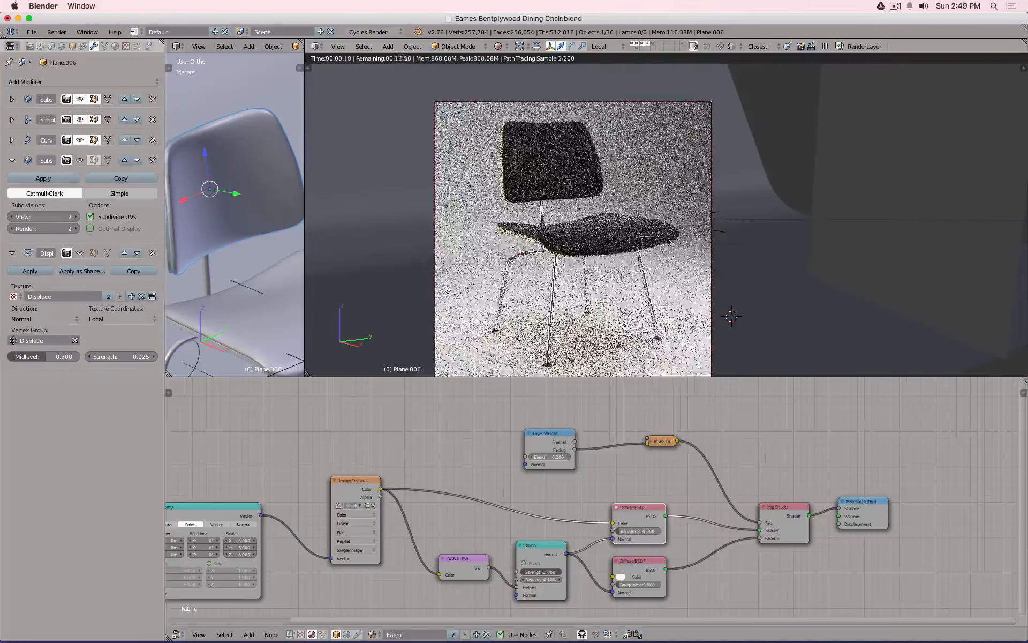
pyautogui.scroll(3, 668, 240)
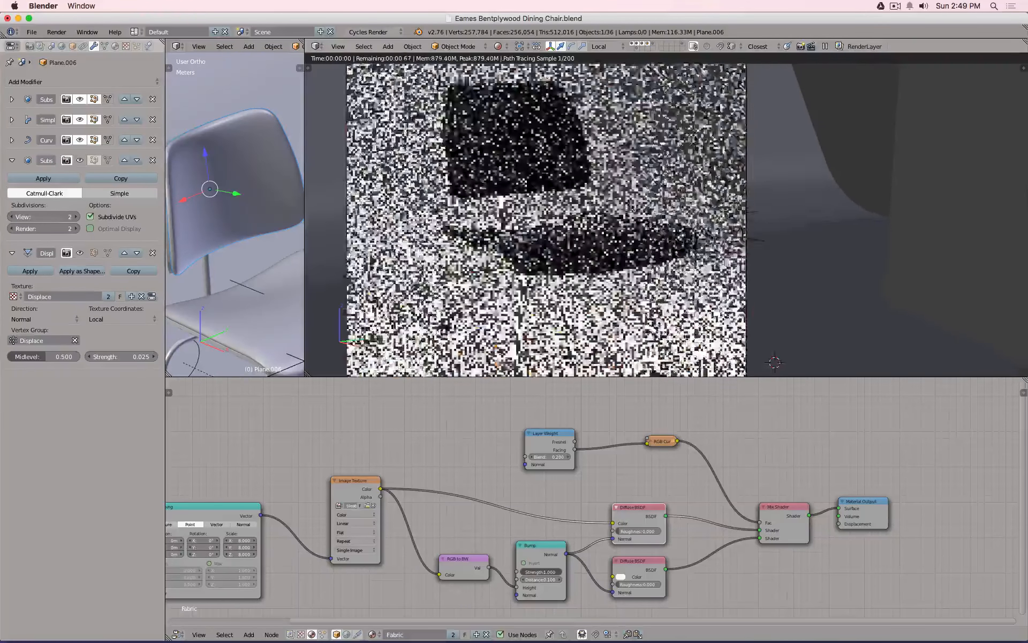